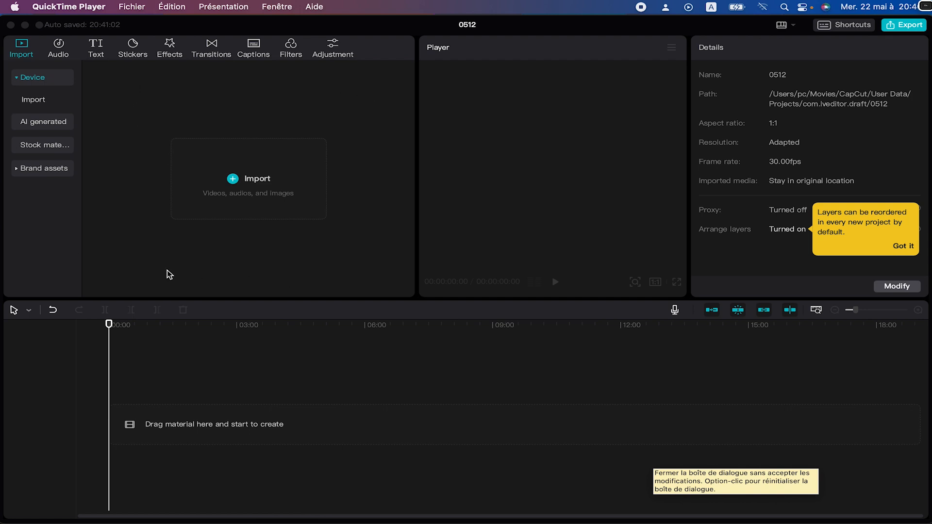
# In the project settings, rename the project TEST 1 and keep imported media in its original location.
pyautogui.click(129, 268)
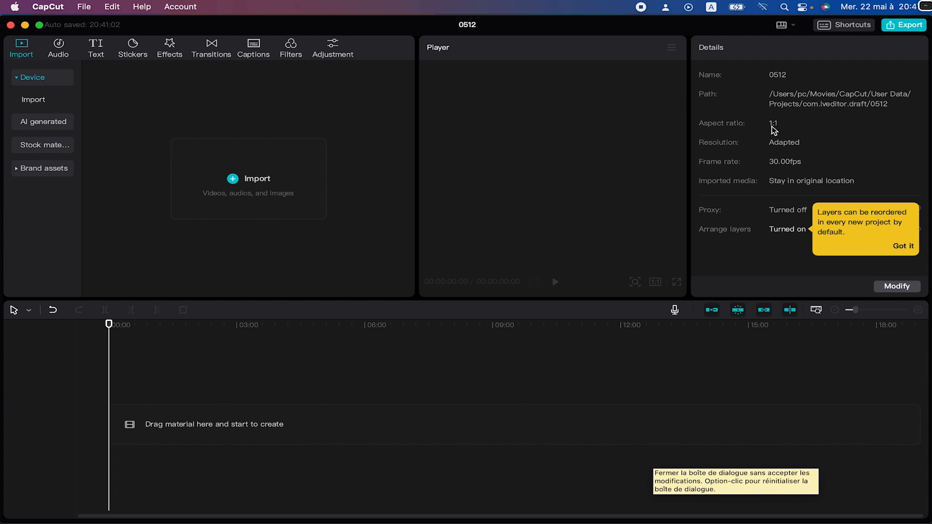
pyautogui.click(891, 286)
pyautogui.click(898, 287)
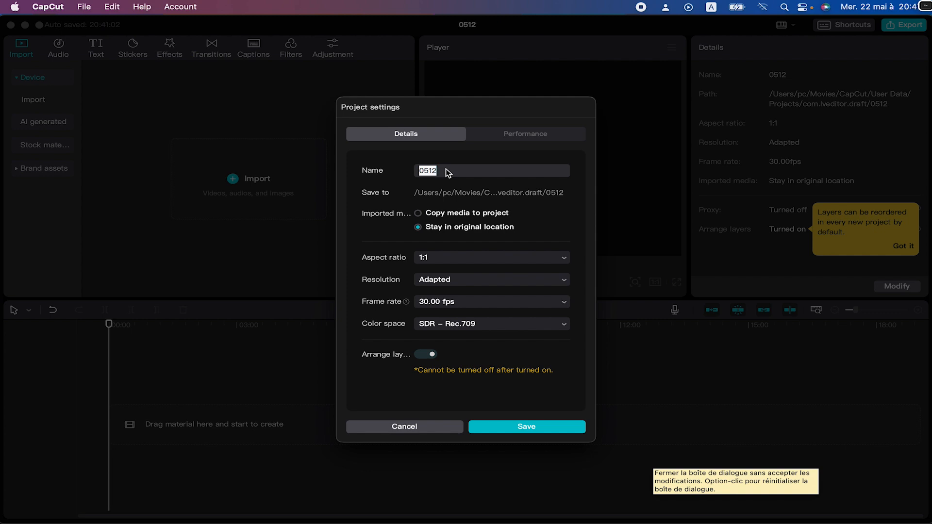
pyautogui.write('TEST 1')
pyautogui.click(418, 227)
# Set the project's aspect ratio to 16:9 and switch the resolution to Custom at 1920 x 1080.
pyautogui.click(455, 259)
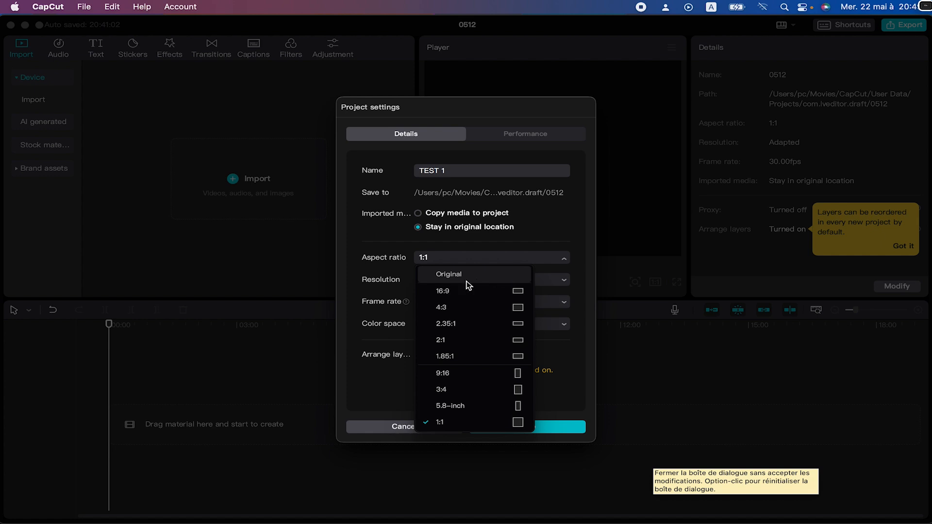
pyautogui.click(438, 295)
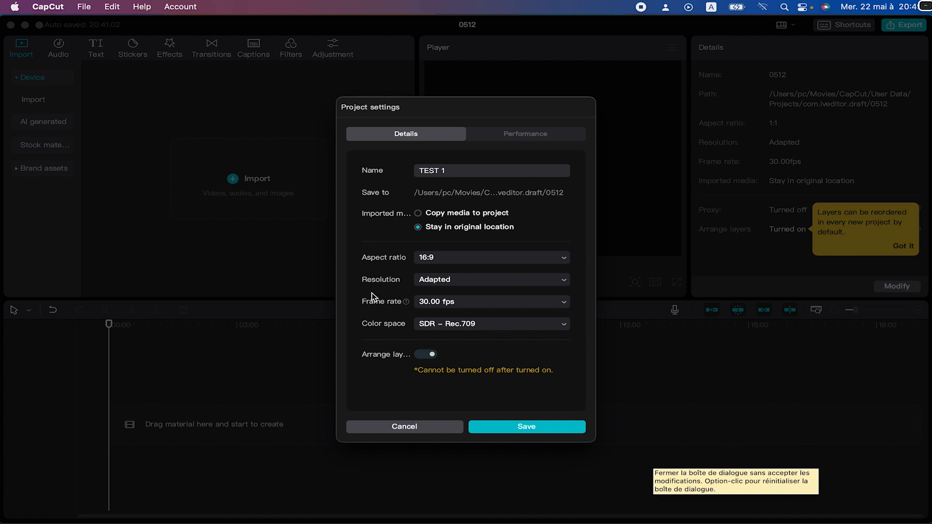
pyautogui.click(445, 282)
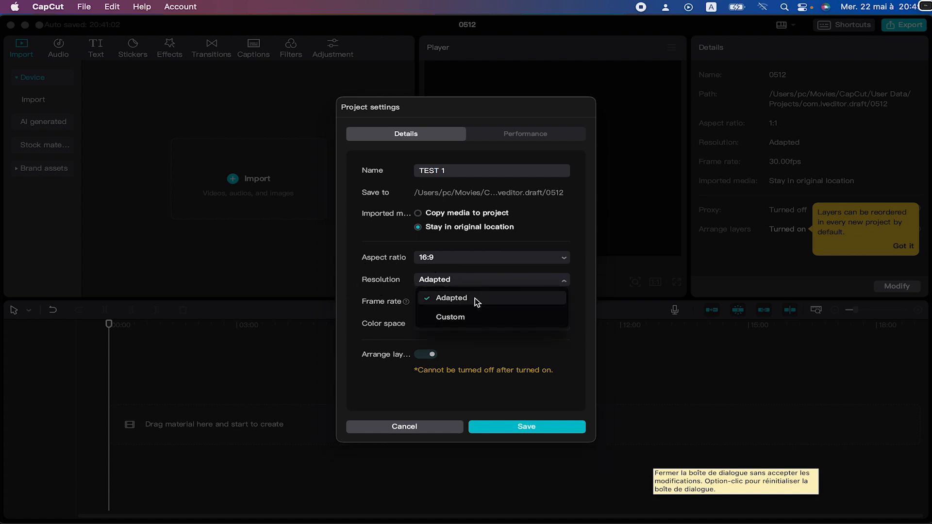
pyautogui.click(384, 281)
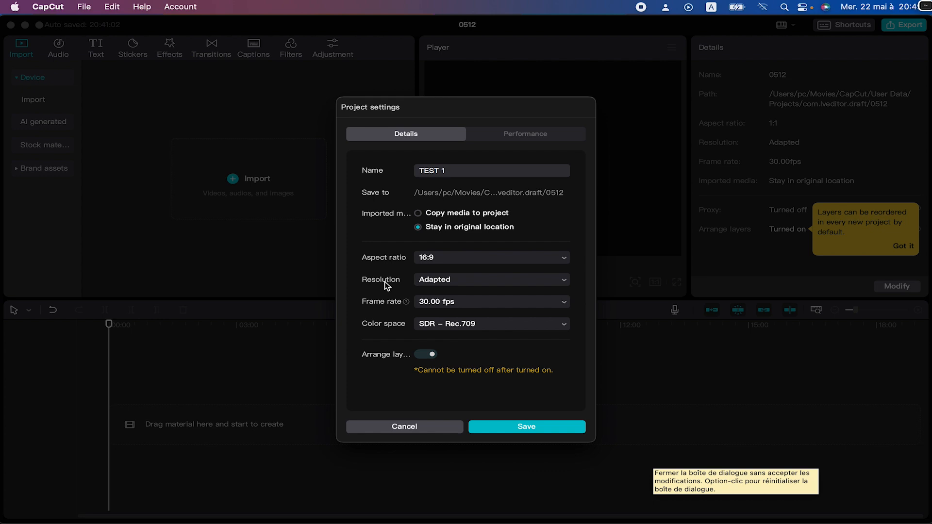
pyautogui.click(474, 279)
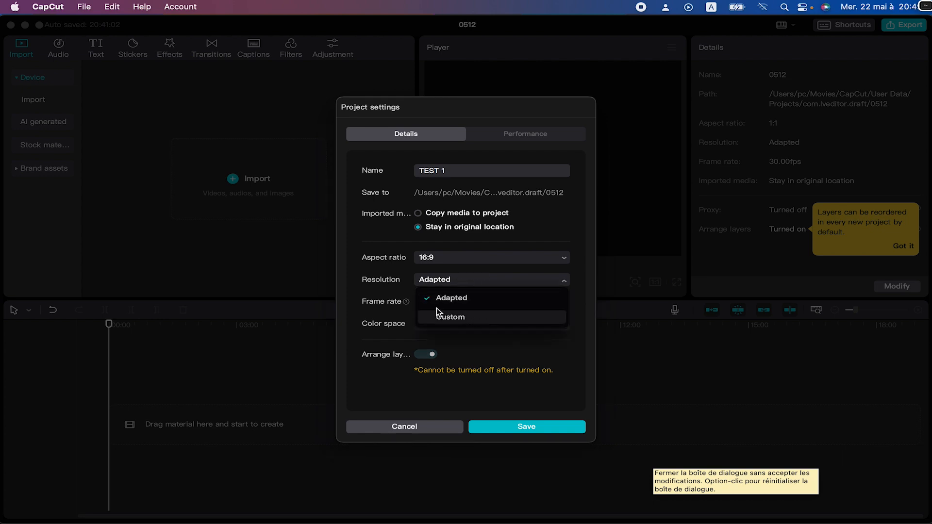
pyautogui.click(390, 277)
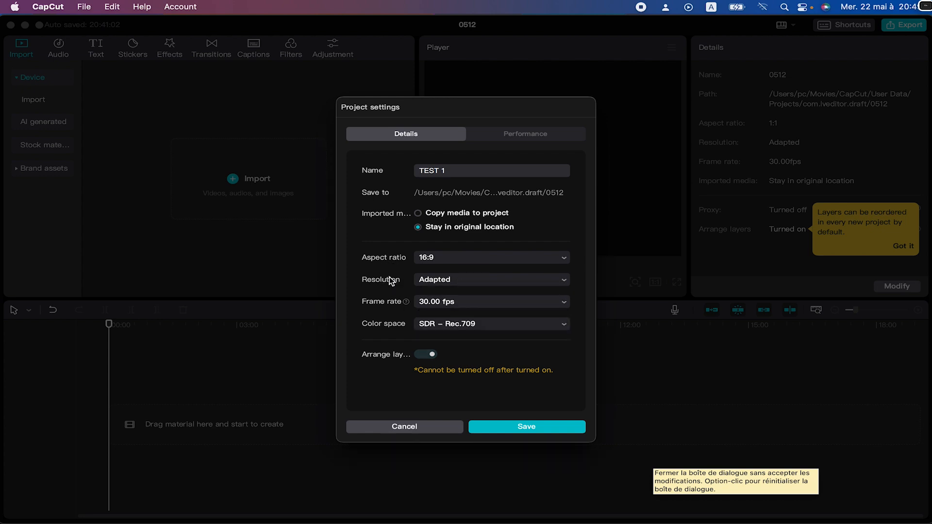
pyautogui.click(439, 280)
pyautogui.click(455, 315)
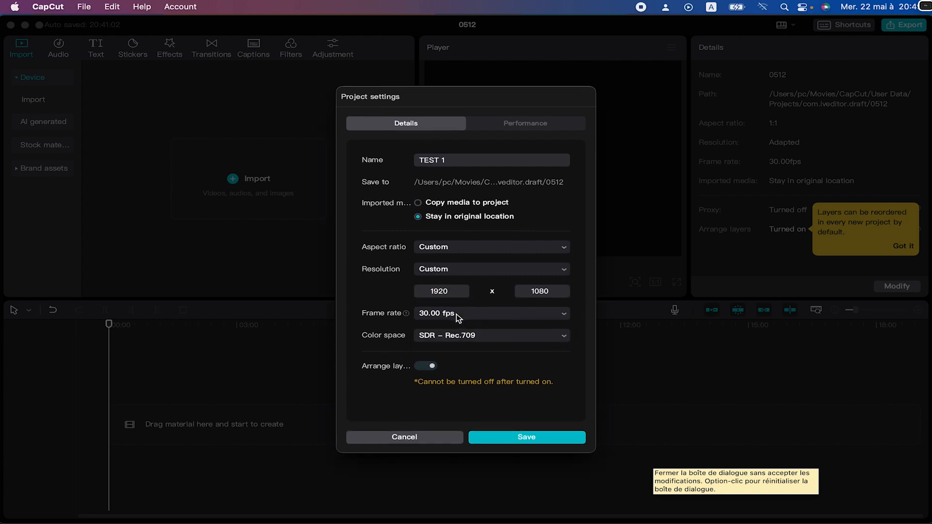
pyautogui.doubleClick(445, 291)
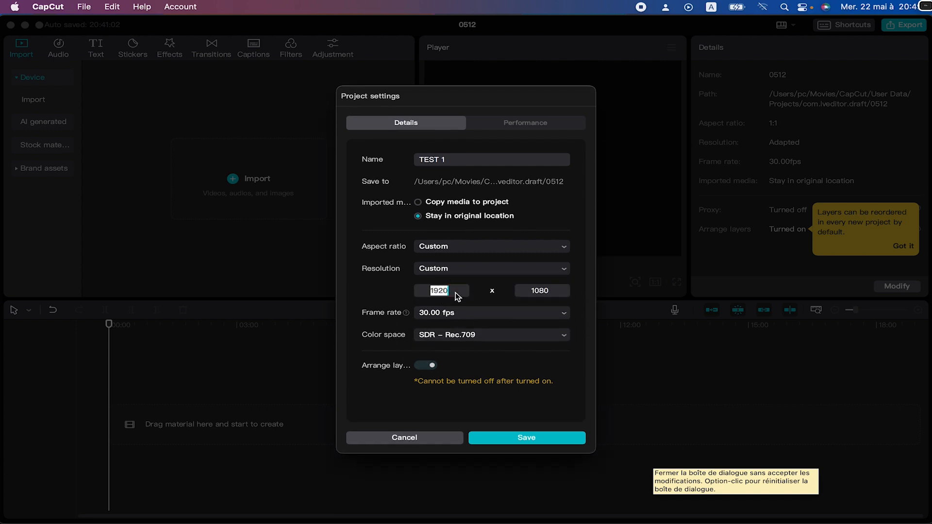
pyautogui.click(463, 297)
# Set the frame rate to 24.00 fps with the SDR - Rec.709 color space and save the project settings.
pyautogui.click(454, 314)
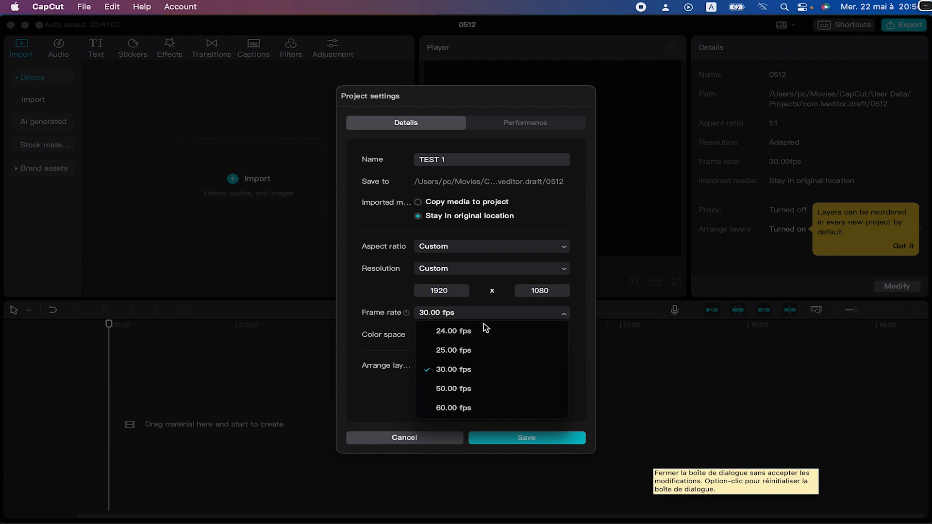
pyautogui.click(445, 335)
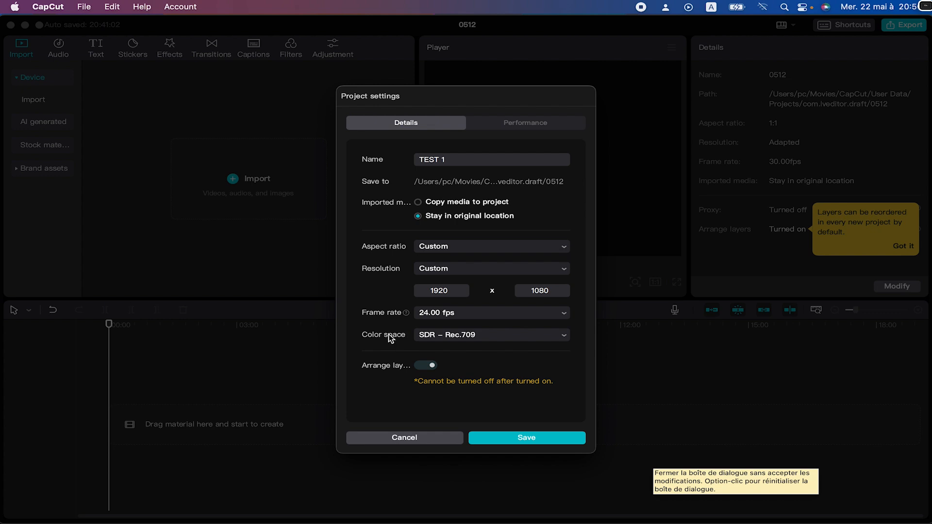
pyautogui.click(474, 336)
pyautogui.click(484, 357)
pyautogui.click(510, 123)
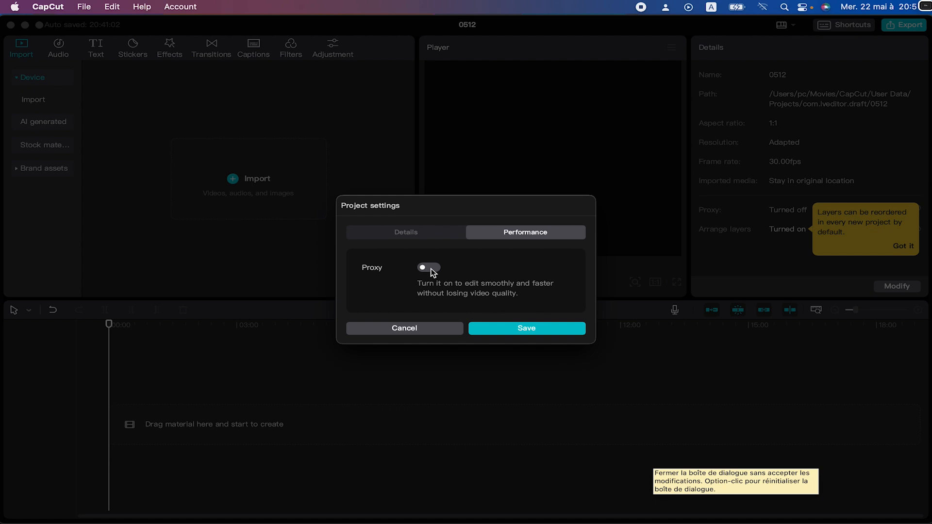
pyautogui.click(412, 233)
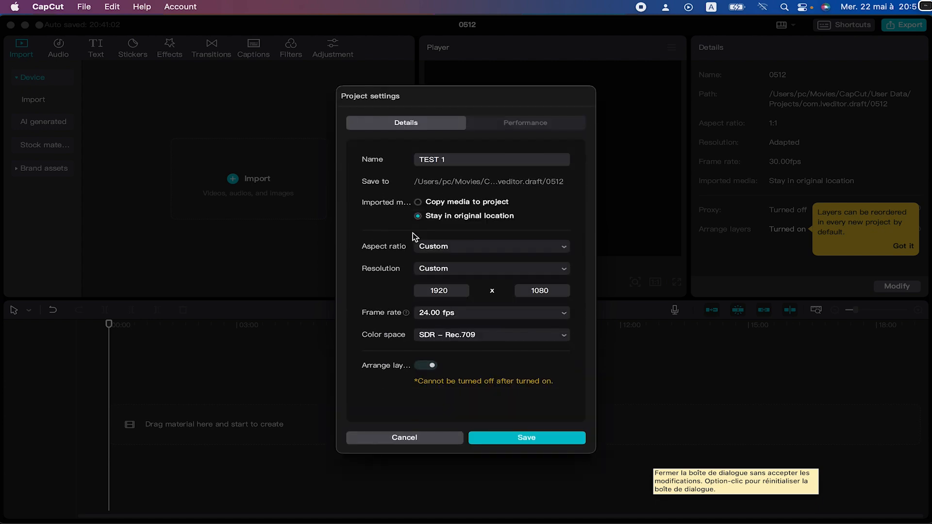
pyautogui.click(522, 438)
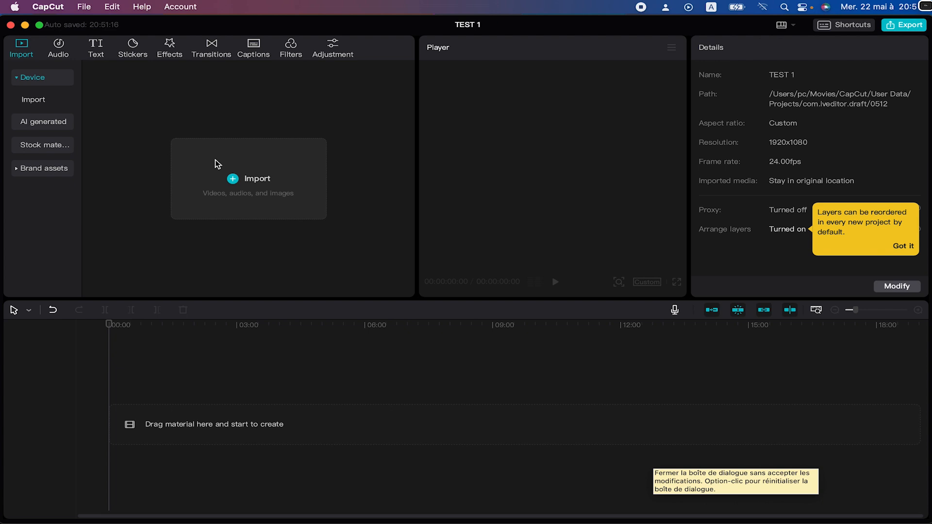
# Open the AI-generated materials prompt and turn on the computer's Wi-Fi.
pyautogui.click(46, 124)
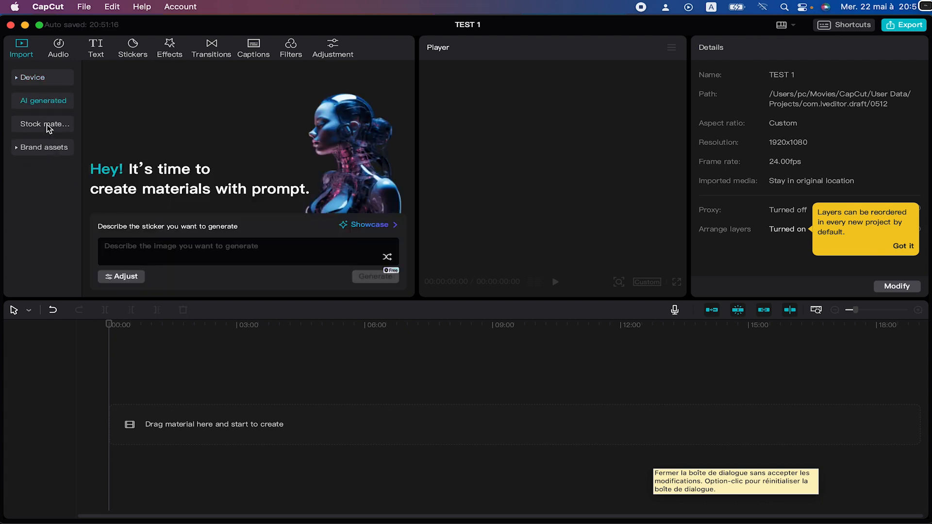
pyautogui.click(155, 246)
pyautogui.click(762, 7)
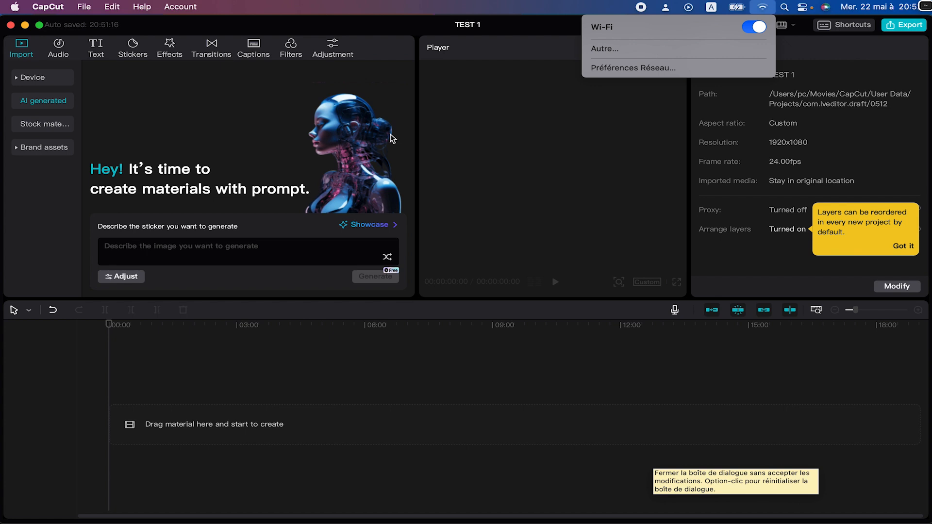
pyautogui.click(269, 247)
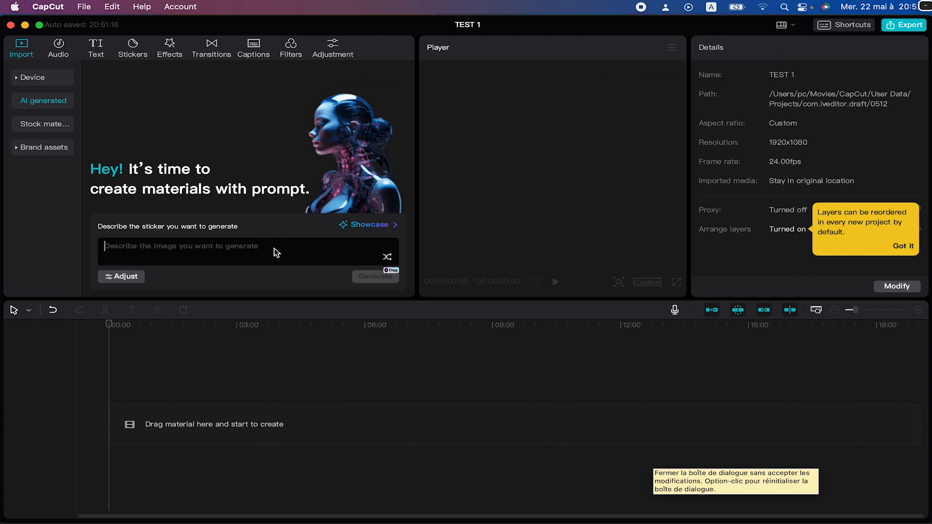
pyautogui.write('an underwater scene in the ocean with large pre-historical sea-creatures swimming in high density, 4k, 8k')
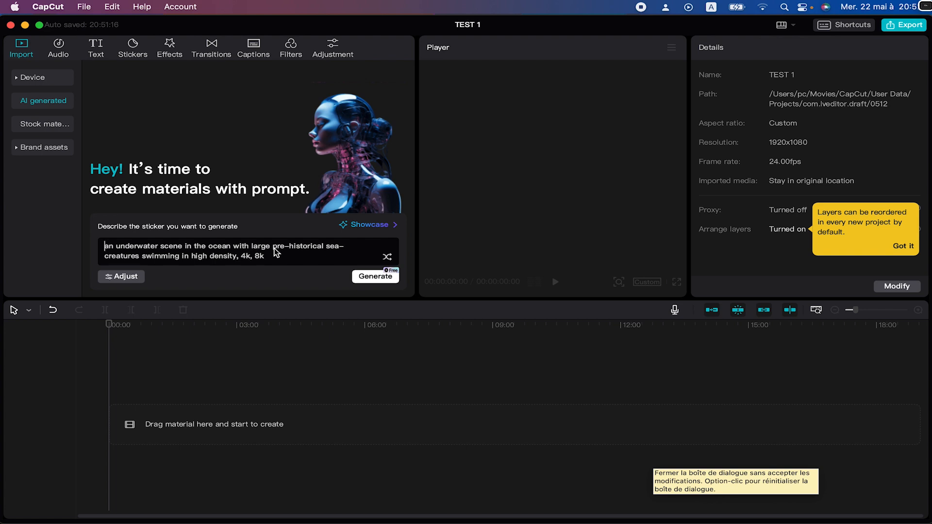
pyautogui.doubleClick(274, 261)
pyautogui.tripleClick(274, 261)
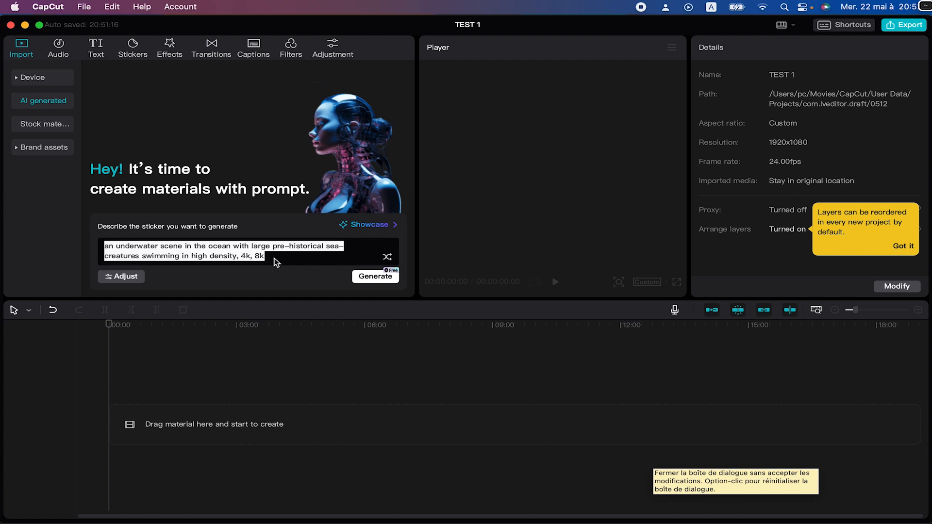
pyautogui.press('BackSpace')
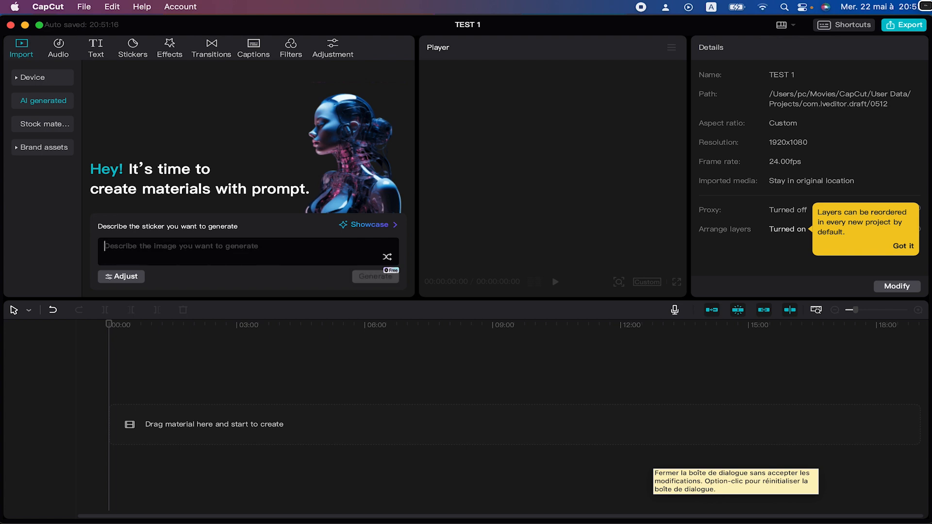
# Generate AI images from the prompt "RED CAR IN STREET".
pyautogui.write('RED C')
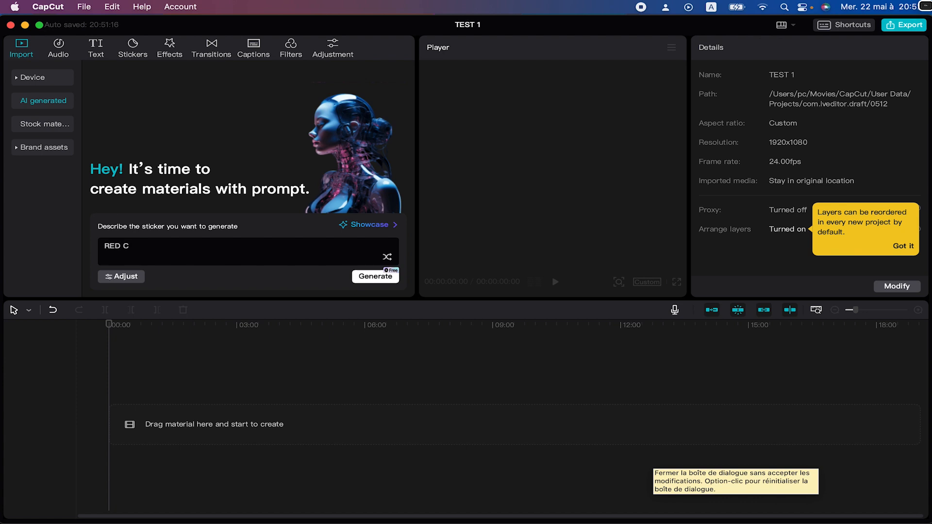
pyautogui.write('AR IN ')
pyautogui.write('ST')
pyautogui.write('REEY')
pyautogui.write('T')
pyautogui.click(374, 274)
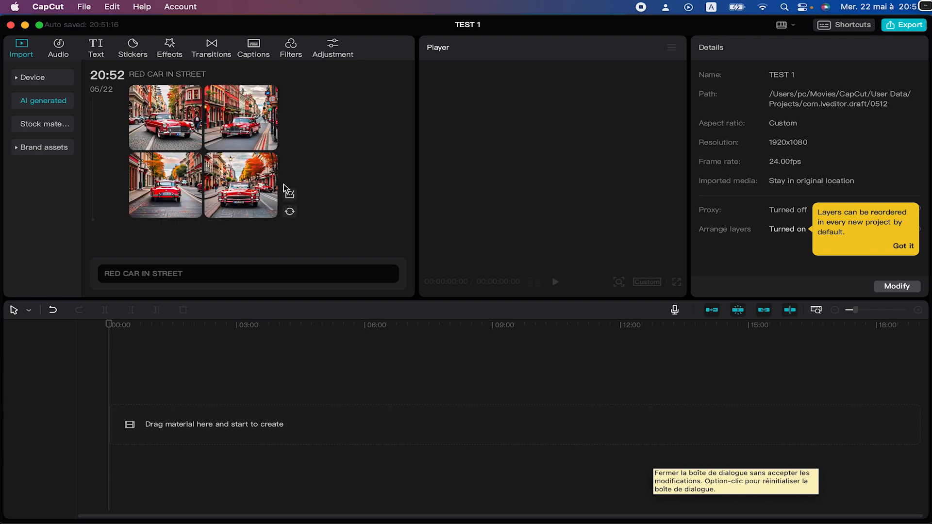
# Preview the generated red car images and generate a single-image version of the fourth one, with the orange autumn trees.
pyautogui.click(187, 125)
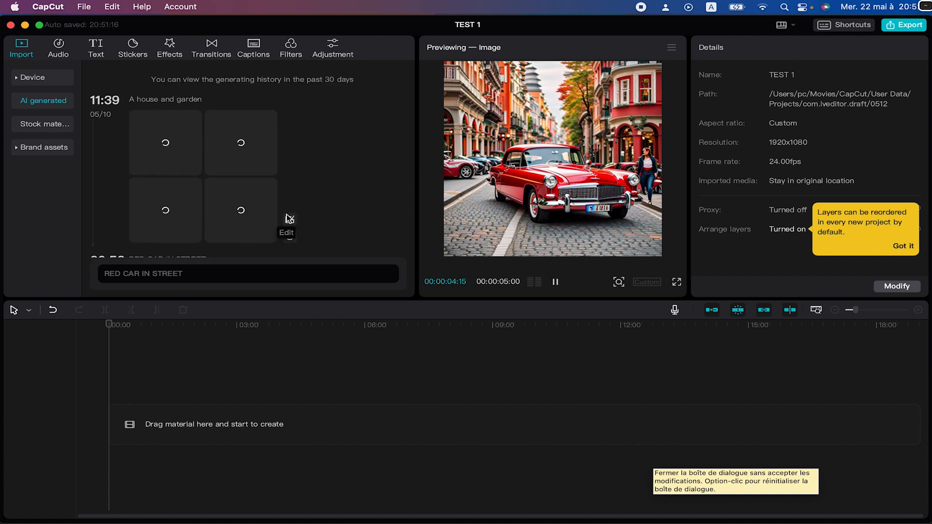
pyautogui.scroll(-3, 289, 217)
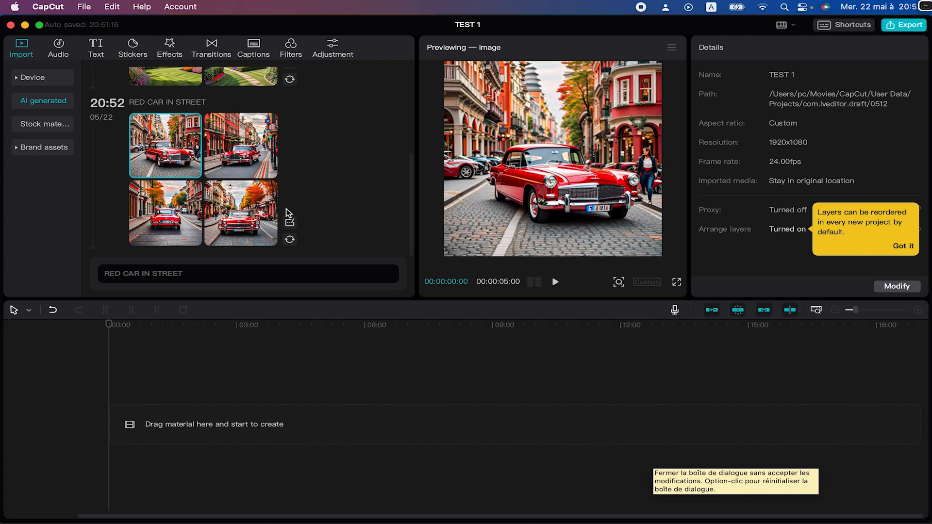
pyautogui.click(245, 151)
pyautogui.click(233, 212)
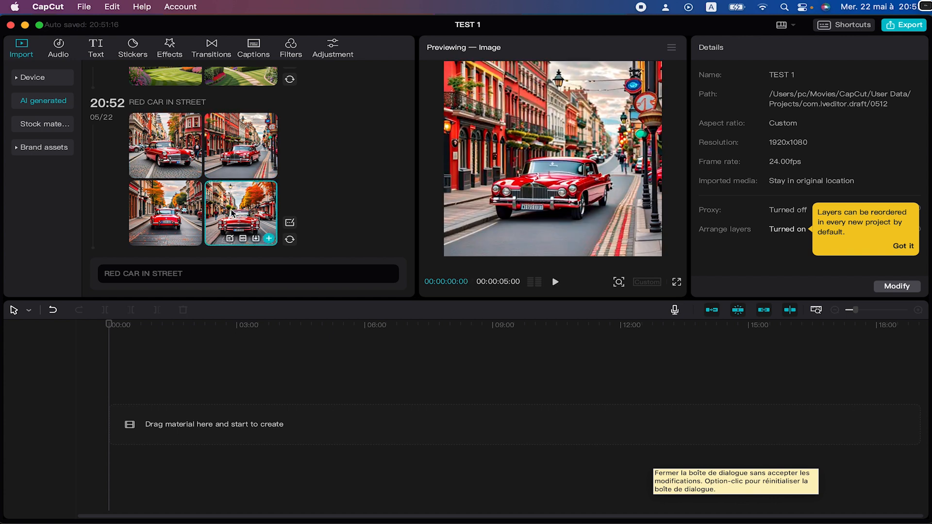
pyautogui.click(242, 239)
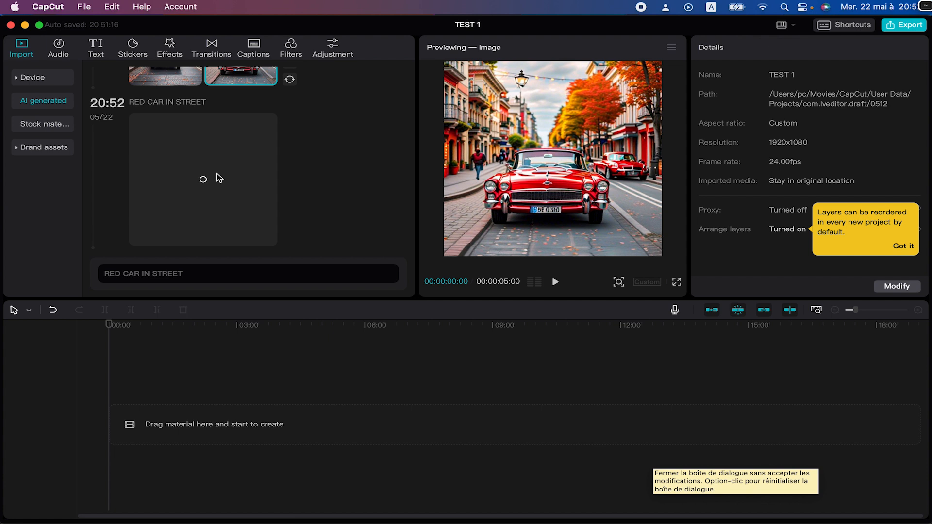
pyautogui.press('space')
# Add VIDEO to the start of the prompt and generate images from "VIDEO RED CAR IN STREET".
pyautogui.click(202, 273)
pyautogui.click(102, 245)
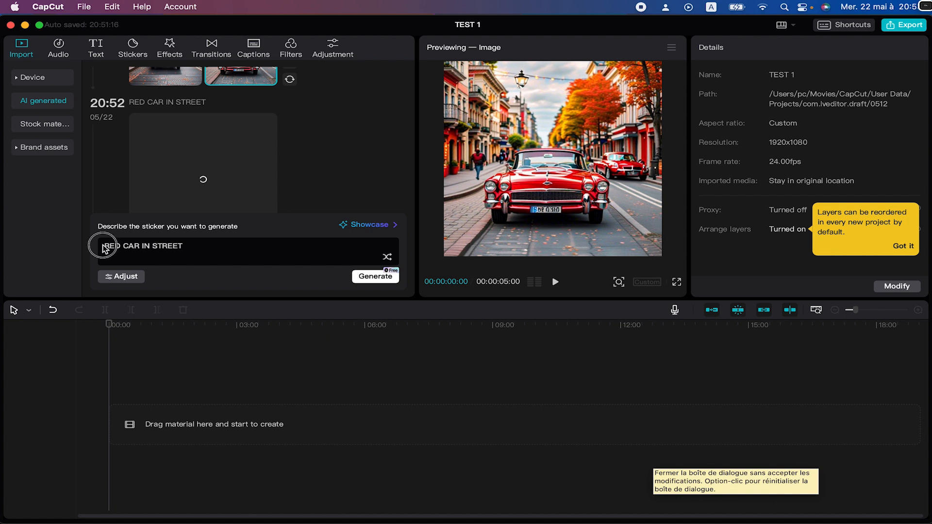
pyautogui.write('VID')
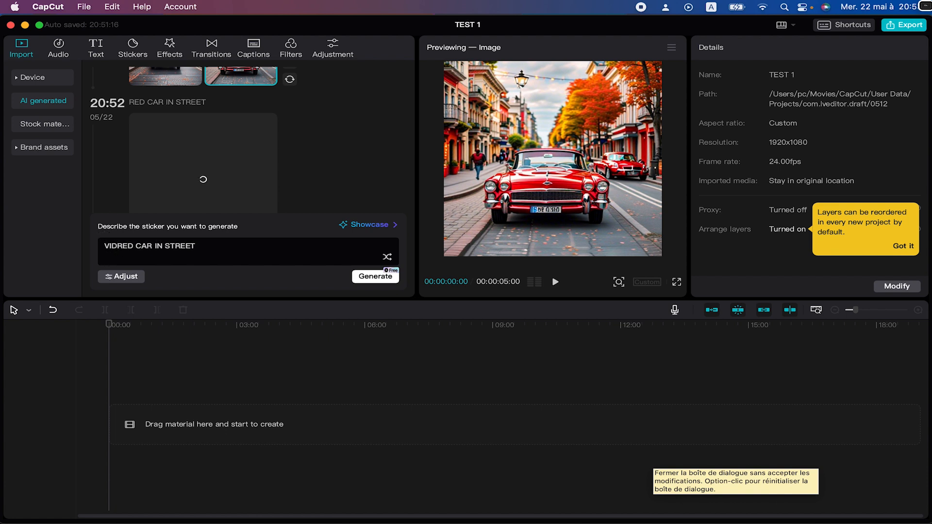
pyautogui.write('EO')
pyautogui.press('Return')
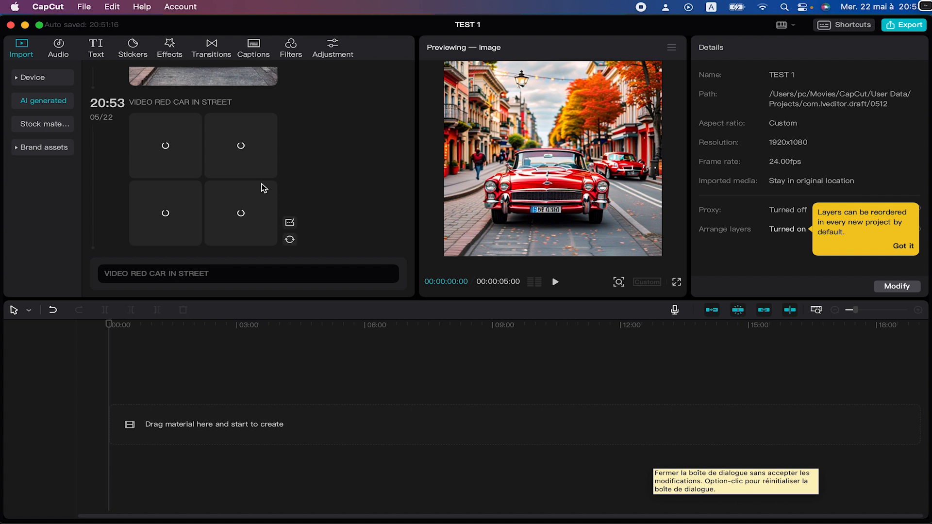
# Preview the second image generated from "VIDEO RED CAR IN STREET", closing the feedback form without submitting it.
pyautogui.click(291, 224)
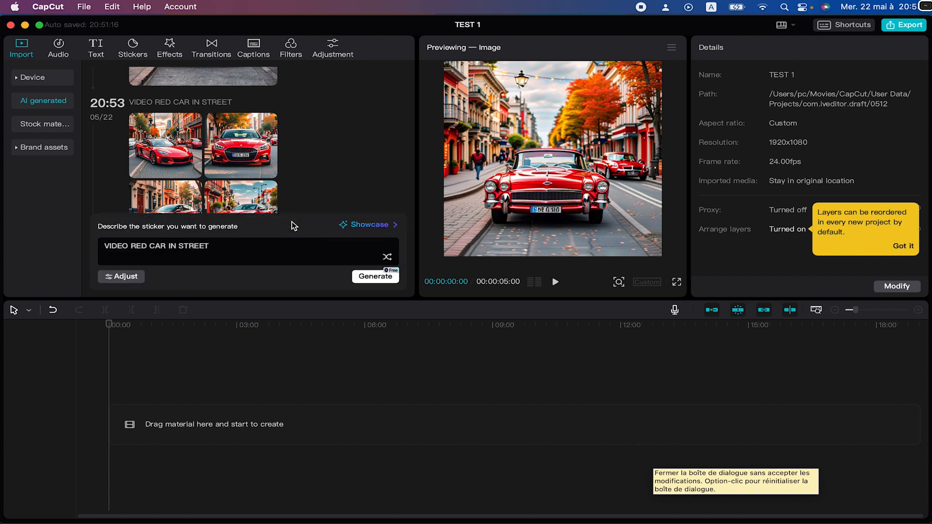
pyautogui.click(241, 134)
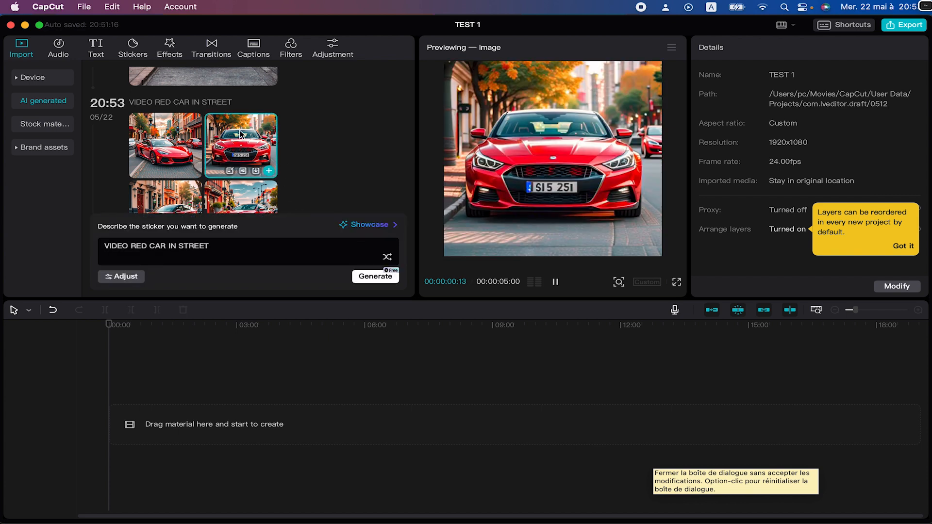
pyautogui.click(230, 171)
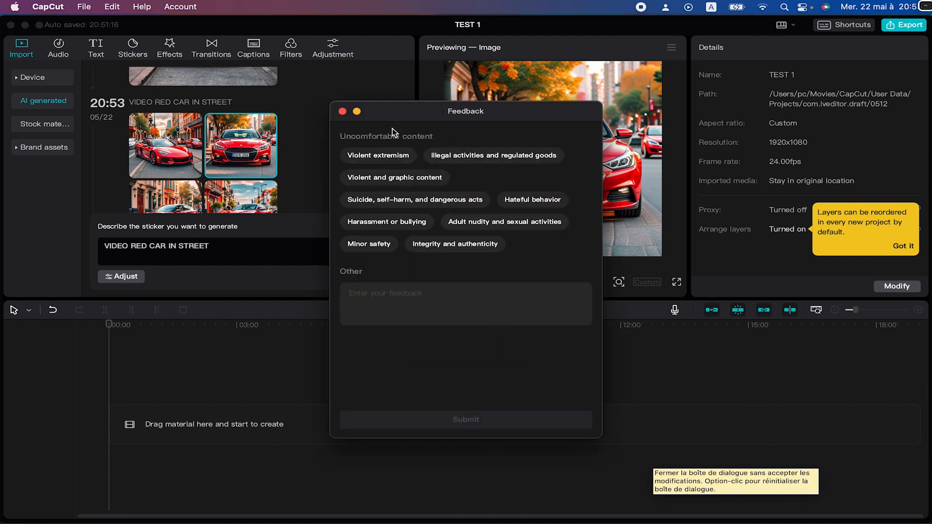
pyautogui.click(342, 111)
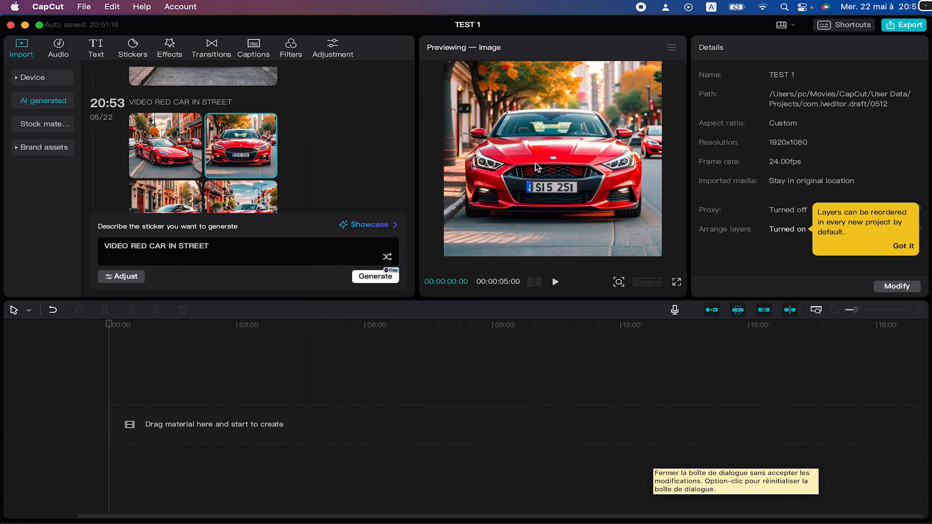
pyautogui.press('space')
pyautogui.scroll(-2, 184, 161)
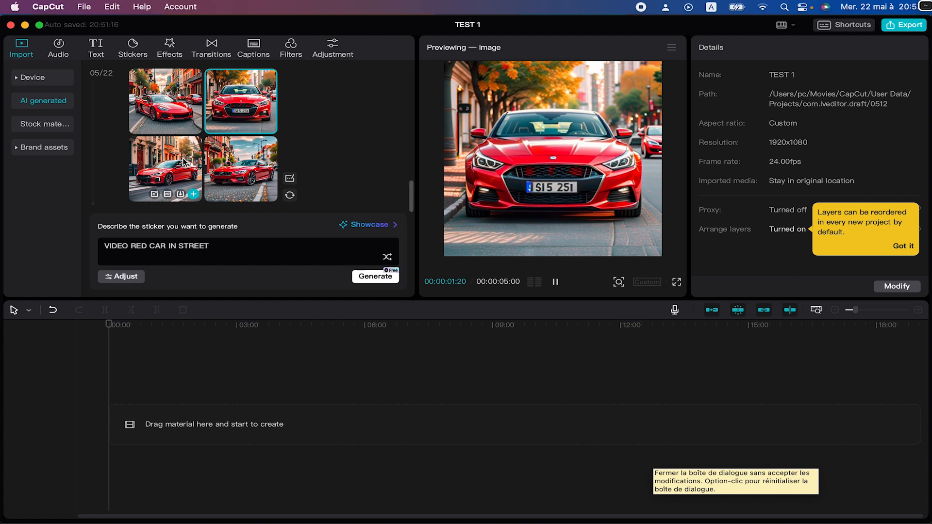
# Keep the General style, raise the generation steps above 30, and regenerate images from "VIDEO RED CAR IN STREET".
pyautogui.click(125, 278)
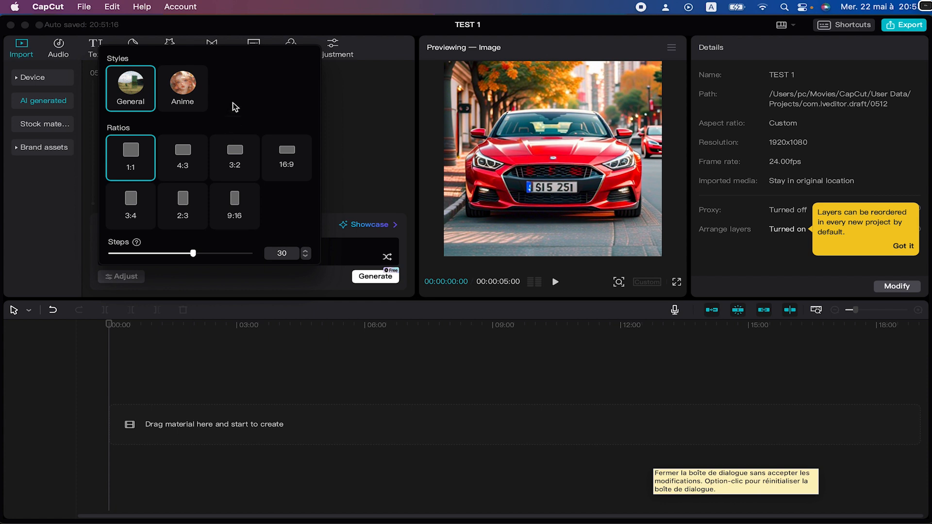
pyautogui.click(196, 87)
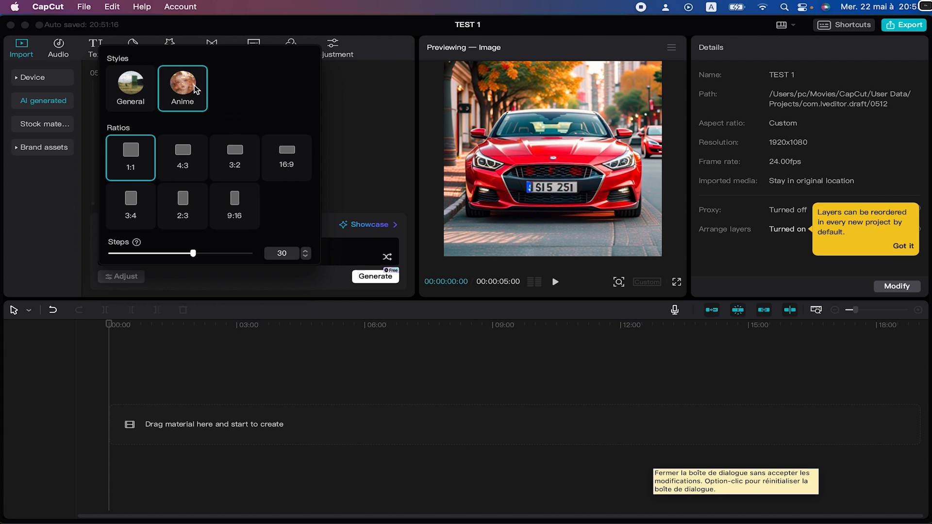
pyautogui.click(148, 91)
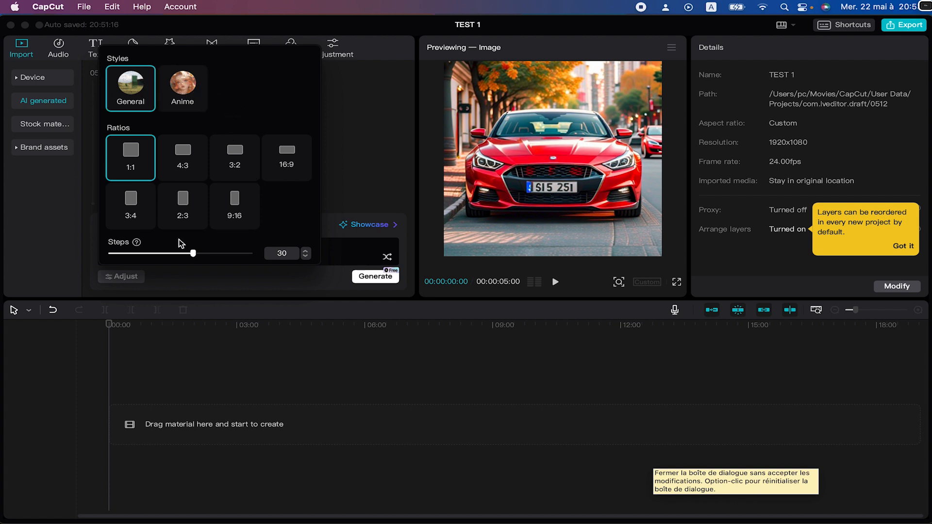
pyautogui.moveTo(194, 253); pyautogui.dragTo(303, 255)
pyautogui.click(332, 145)
pyautogui.click(377, 278)
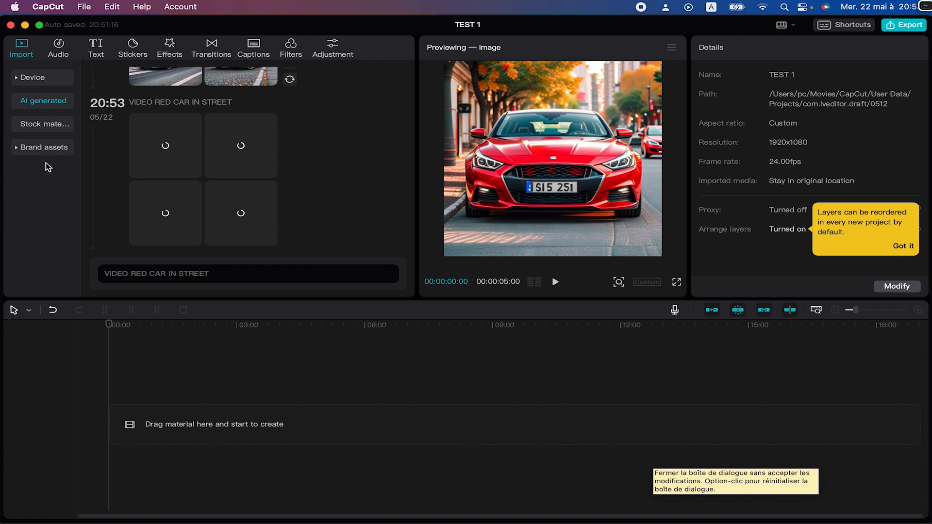
# Browse the stock materials, including the AI materials and the Trending clips.
pyautogui.click(49, 125)
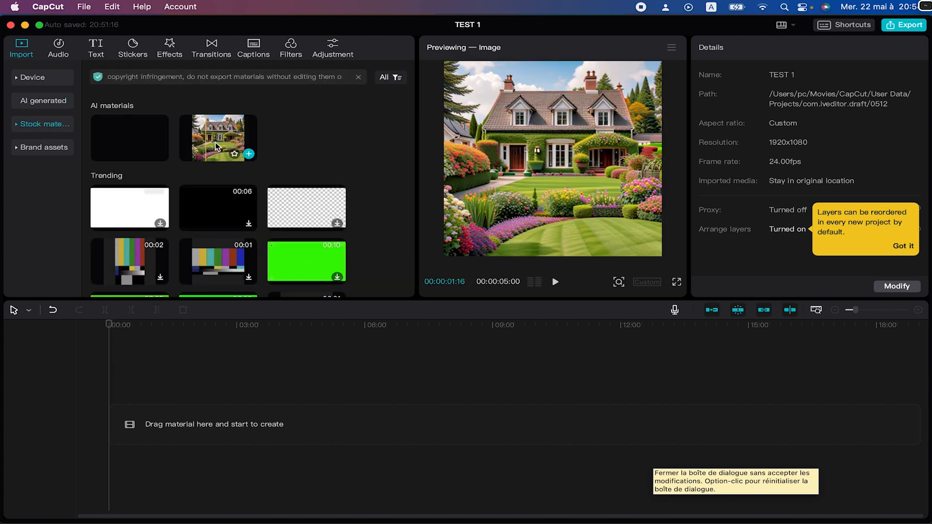
pyautogui.scroll(-2, 286, 146)
pyautogui.scroll(-10, 287, 144)
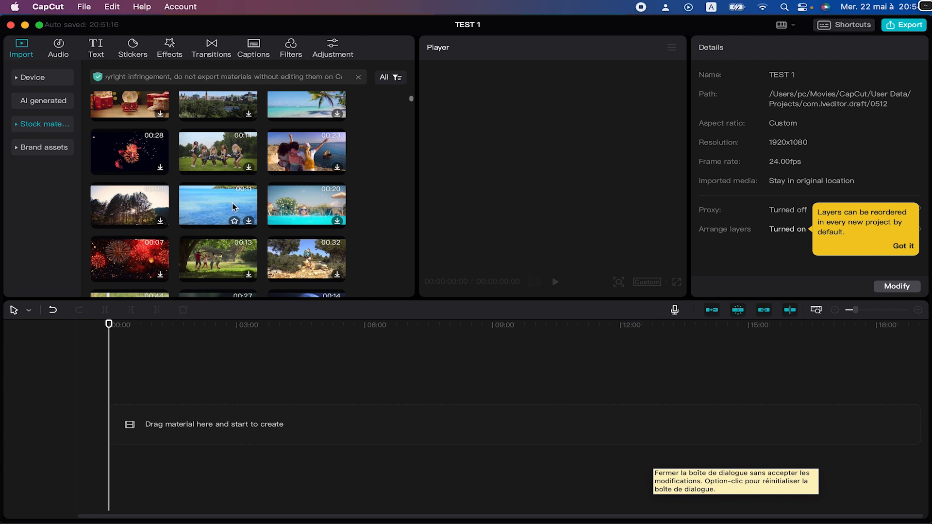
pyautogui.scroll(-2, 213, 158)
pyautogui.scroll(-5, 214, 158)
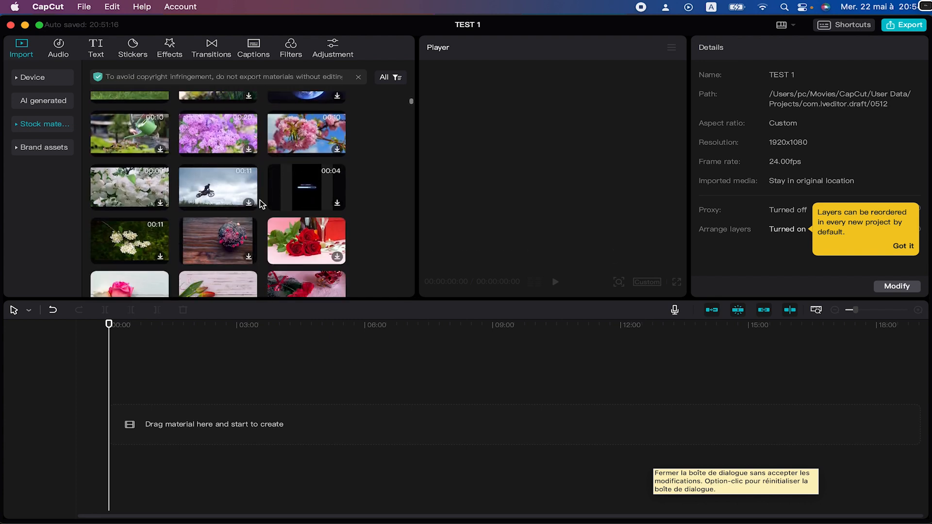
pyautogui.scroll(15, 260, 203)
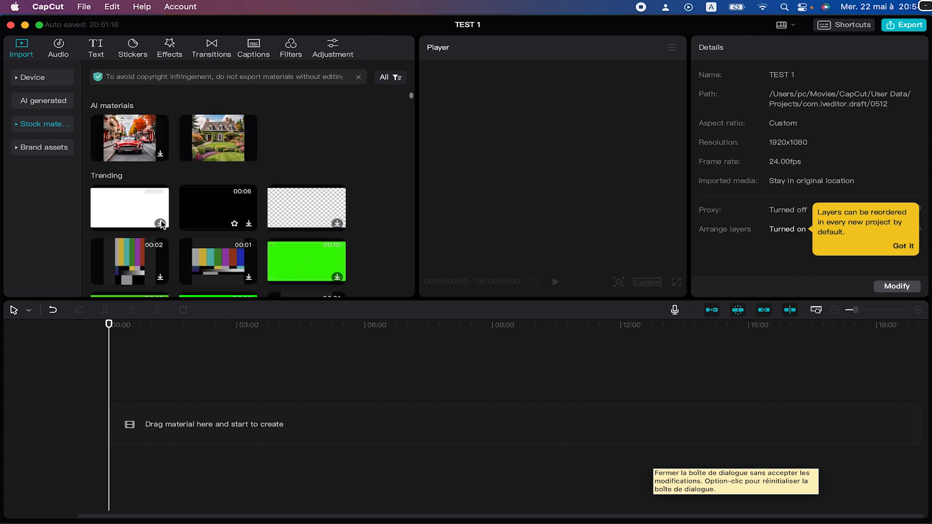
# Look through the brand asset images and videos, selecting CapCut_logo_1.png and CapCut_logo_2.png in turn.
pyautogui.click(57, 147)
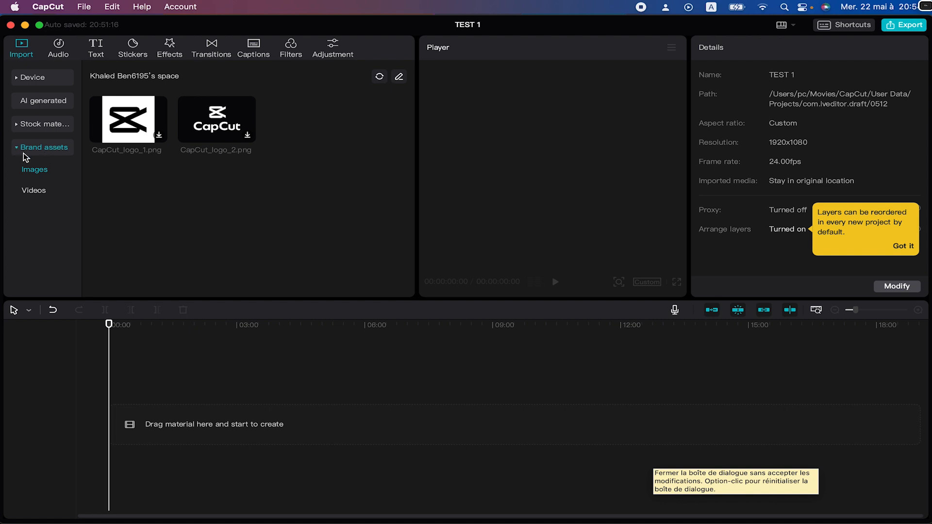
pyautogui.click(38, 191)
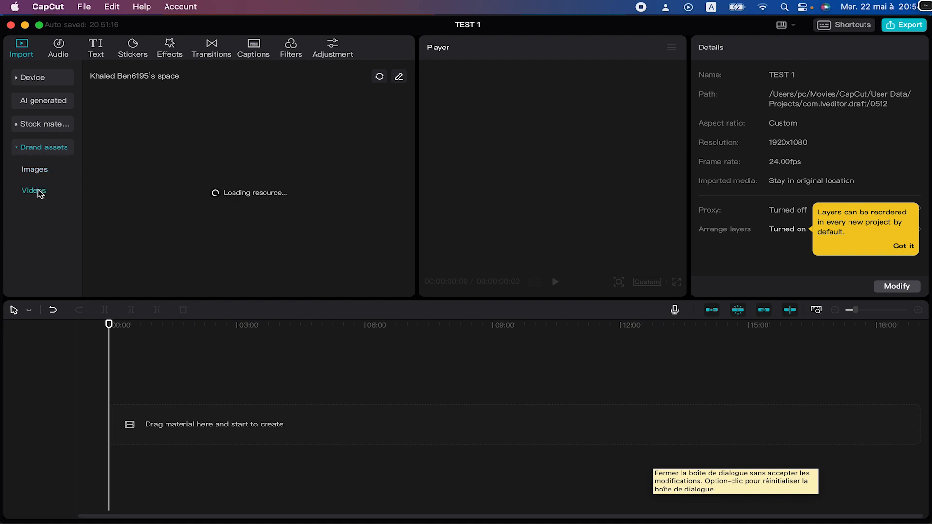
pyautogui.click(38, 171)
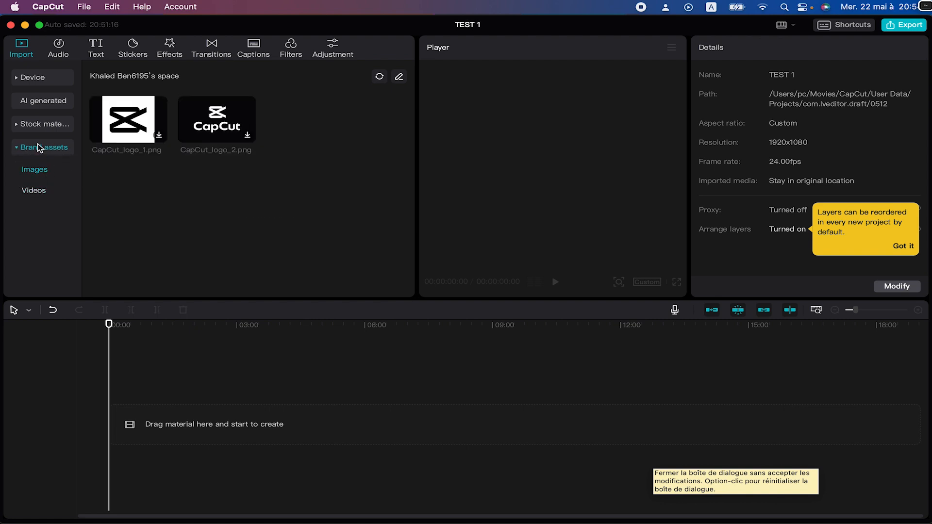
pyautogui.click(137, 116)
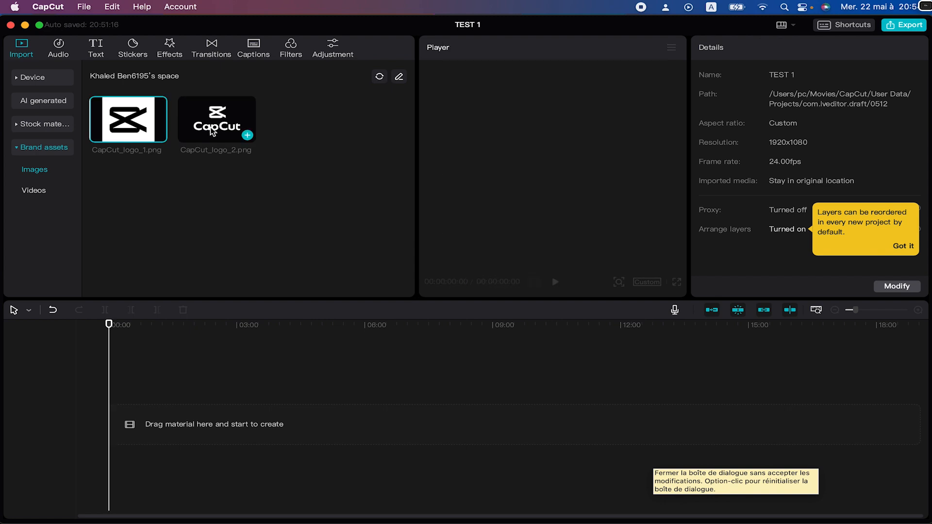
pyautogui.click(212, 131)
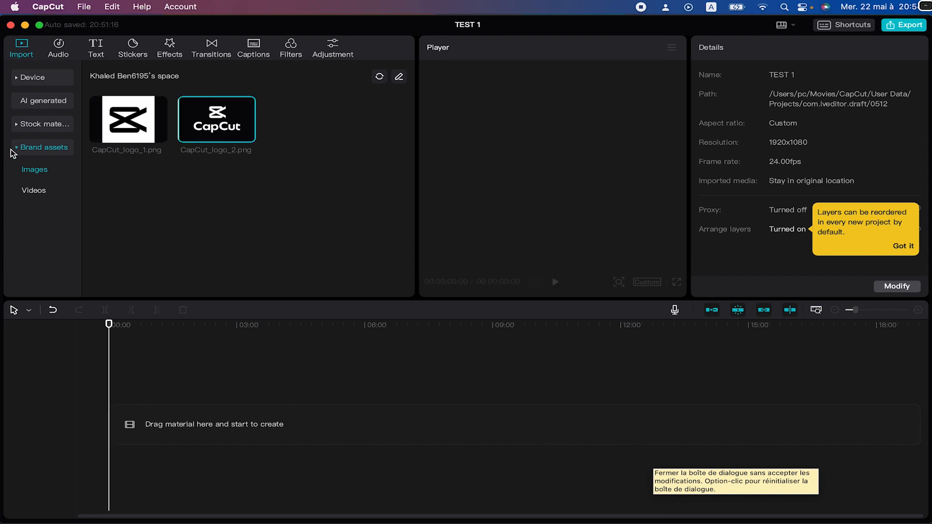
# Start importing media from the device and select the hotel hammamat folder in Documents.
pyautogui.click(39, 78)
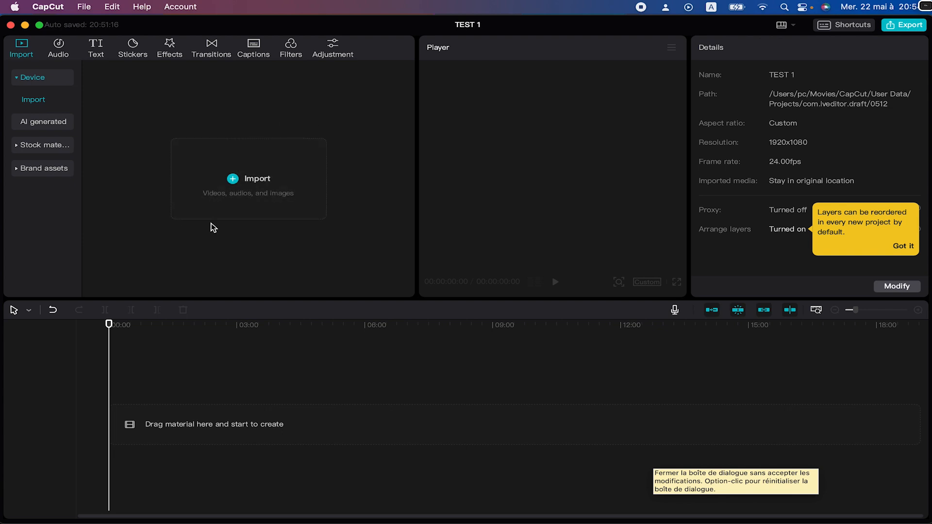
pyautogui.click(249, 179)
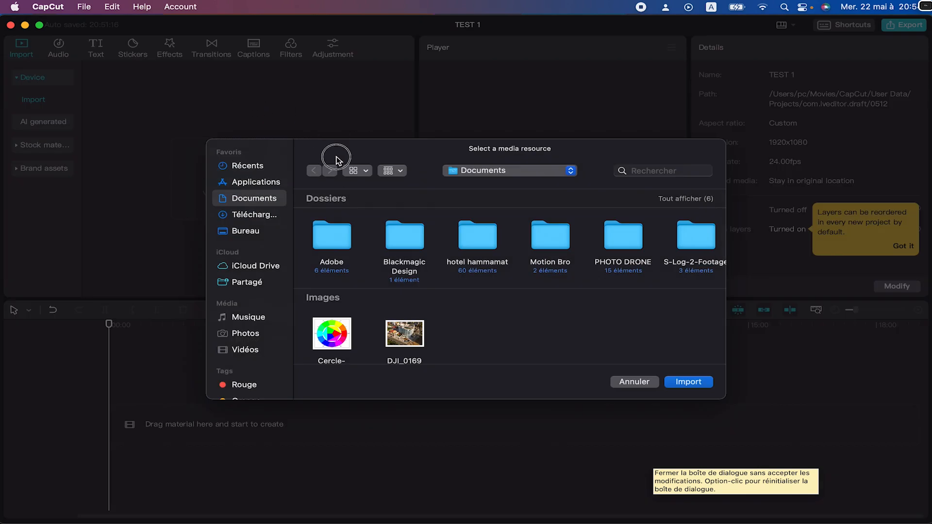
pyautogui.click(487, 237)
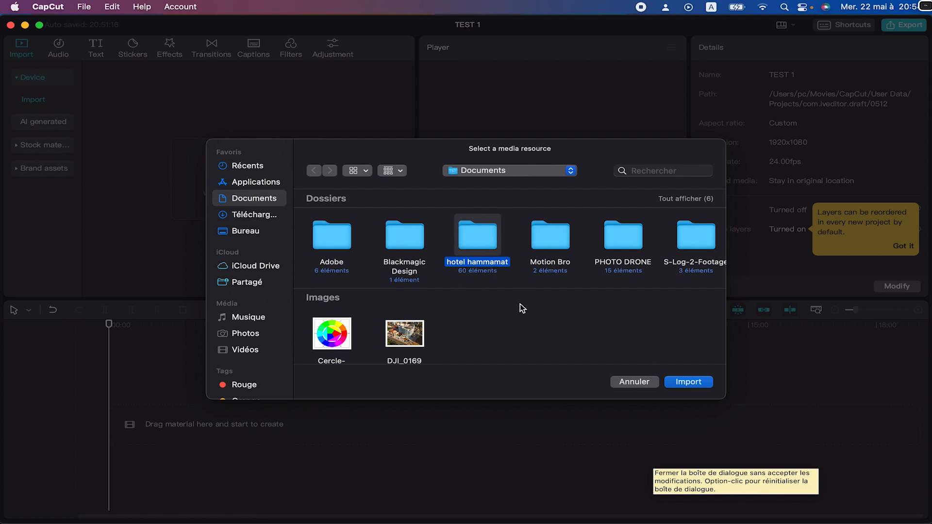
# Inside the hotel hammamat folder, select DJI_0129.JPG together with DJI_0127.MP4, DJI_0131.MP4 and DJI_0133.MP4 in an enlarged file dialog.
pyautogui.doubleClick(475, 240)
pyautogui.scroll(-2, 478, 262)
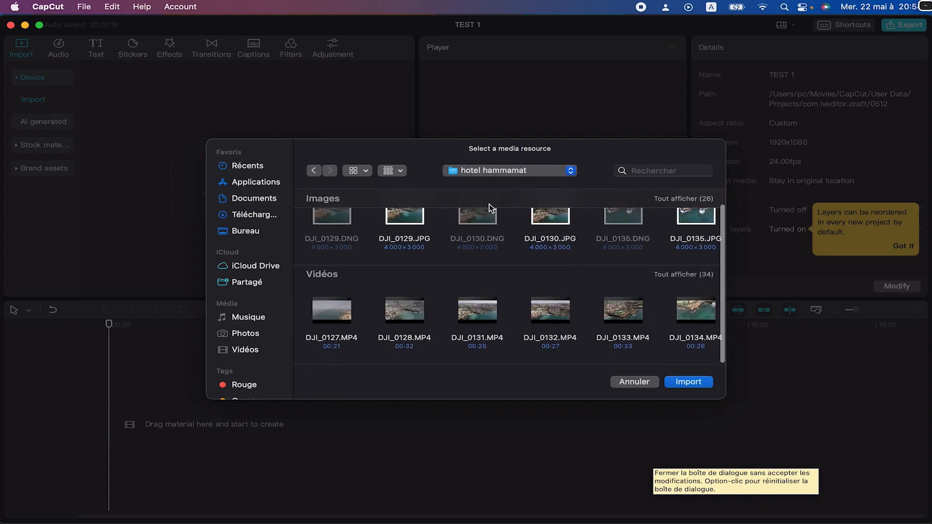
pyautogui.click(488, 222)
pyautogui.click(427, 219)
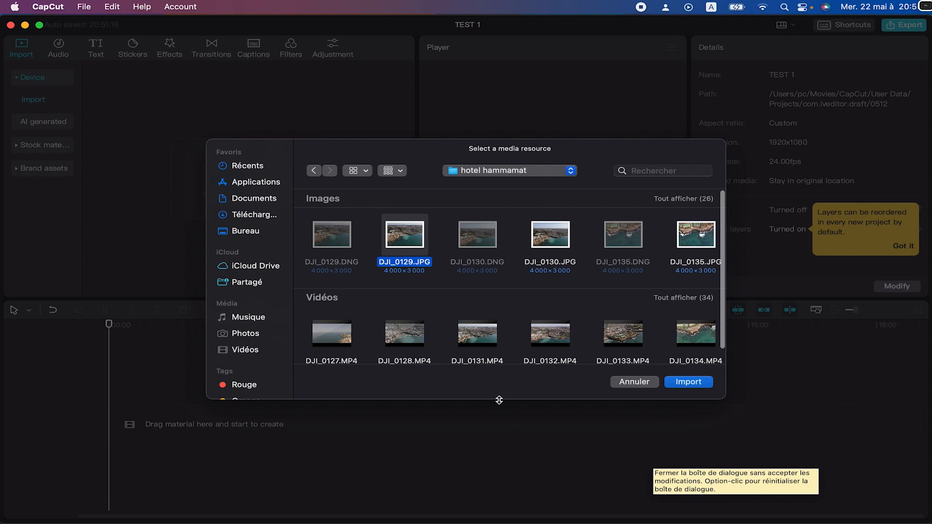
pyautogui.moveTo(498, 400); pyautogui.dragTo(499, 481)
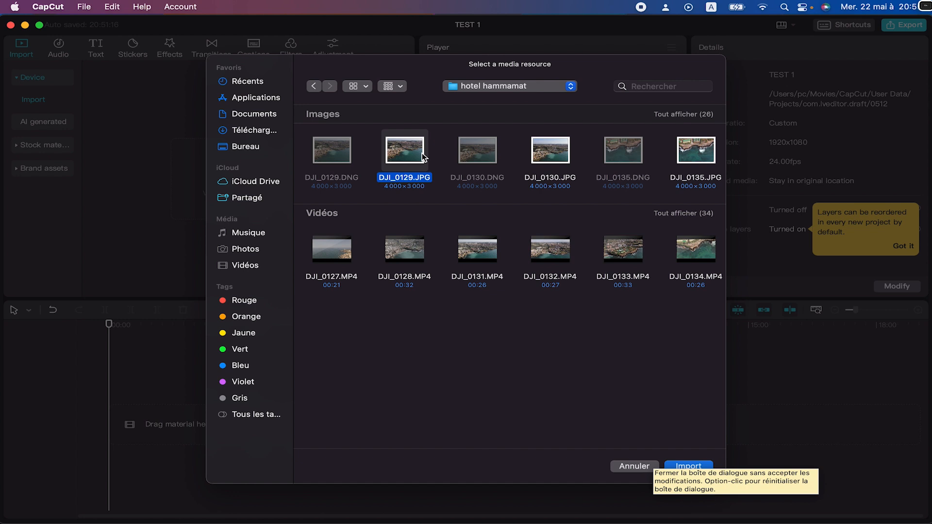
pyautogui.keyDown('super'); pyautogui.click(337, 255); pyautogui.keyUp('super')
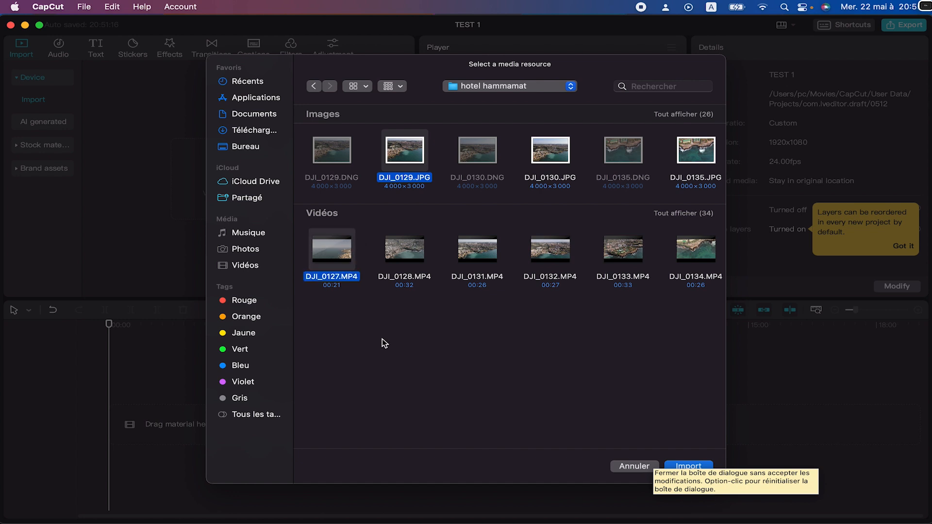
pyautogui.keyDown('super'); pyautogui.click(491, 262); pyautogui.keyUp('super')
pyautogui.keyDown('super'); pyautogui.click(626, 251); pyautogui.keyUp('super')
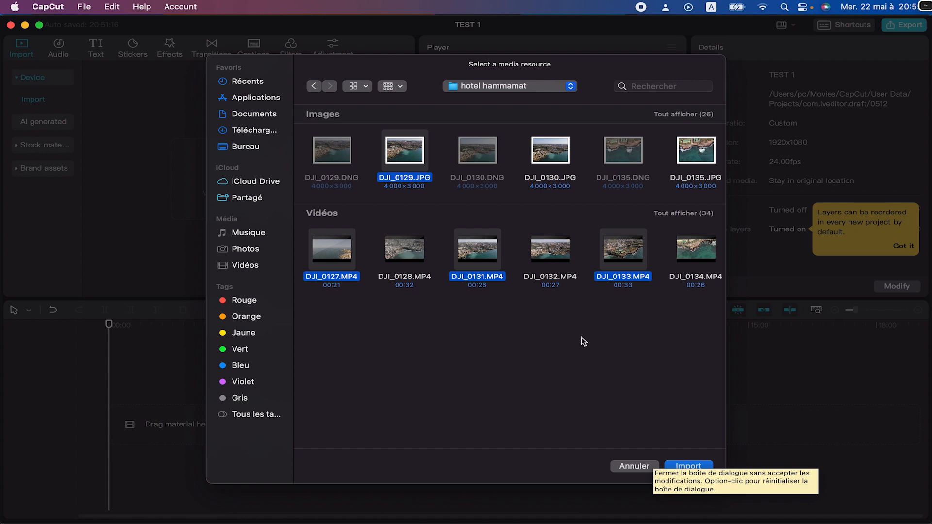
# Go back to Documents and import the whole hotel hammamat folder into the project.
pyautogui.click(313, 85)
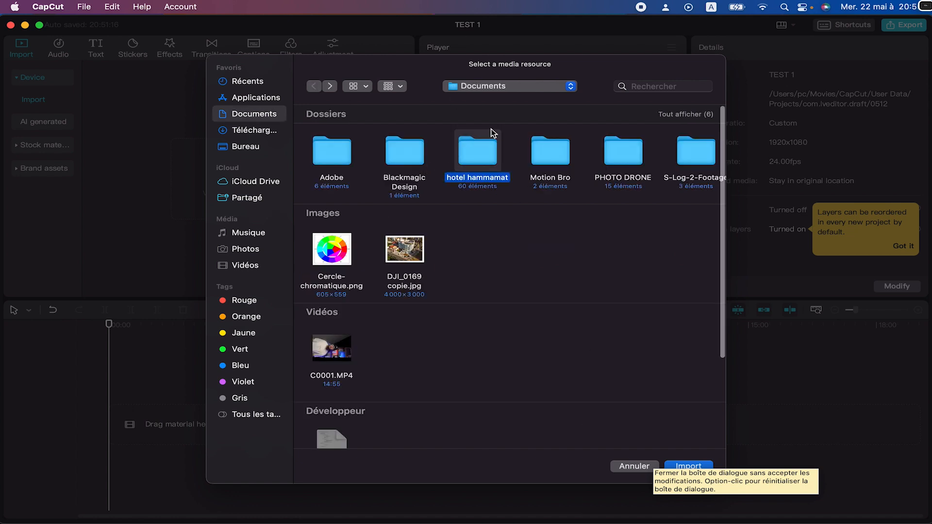
pyautogui.click(694, 464)
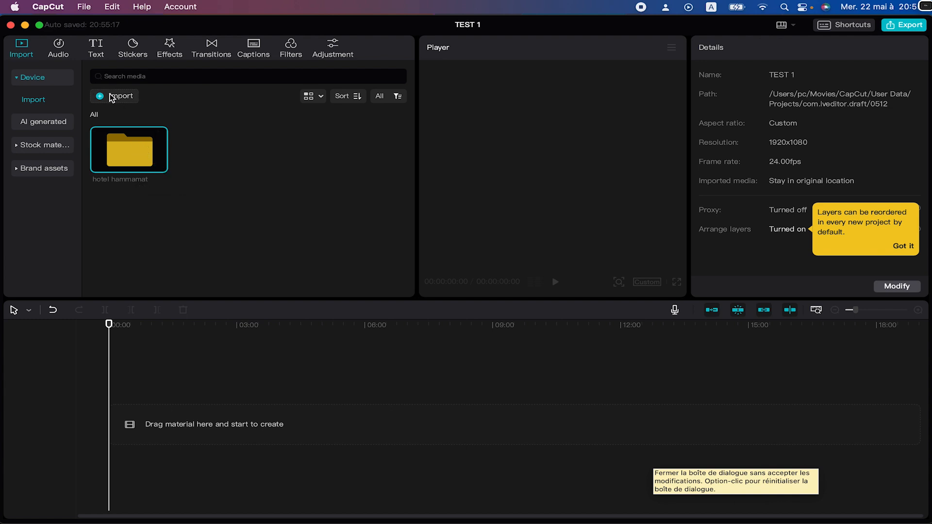
# Open the imported hotel hammamat folder and look through its drone clips and photos.
pyautogui.doubleClick(137, 152)
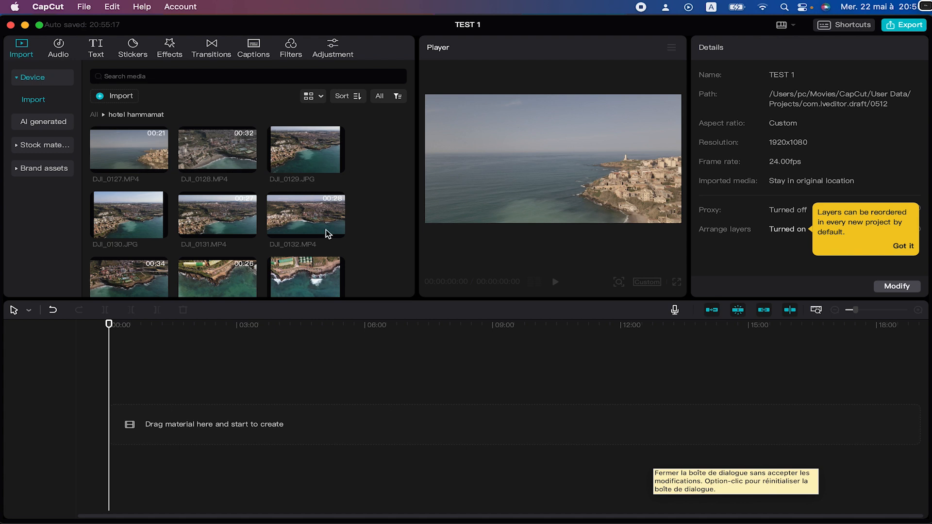
pyautogui.scroll(-1, 272, 158)
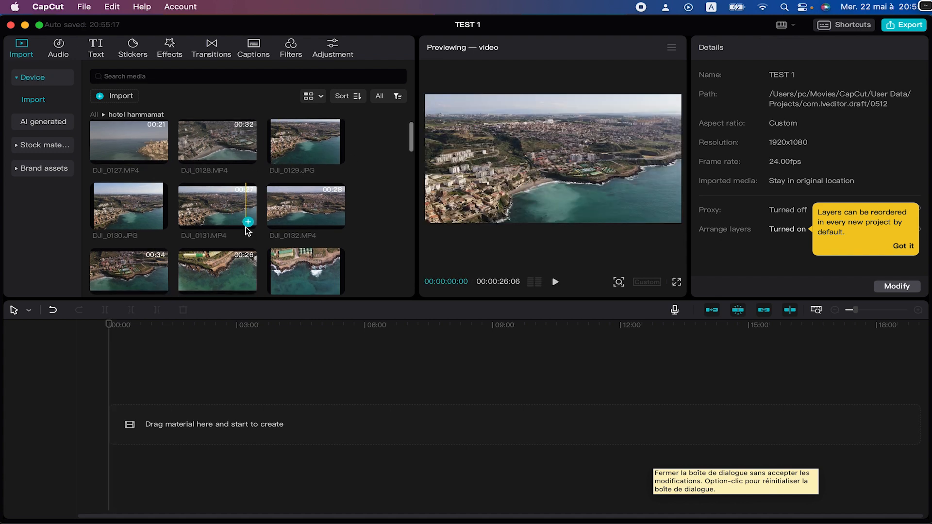
pyautogui.scroll(-5, 290, 208)
pyautogui.moveTo(410, 171); pyautogui.dragTo(412, 243)
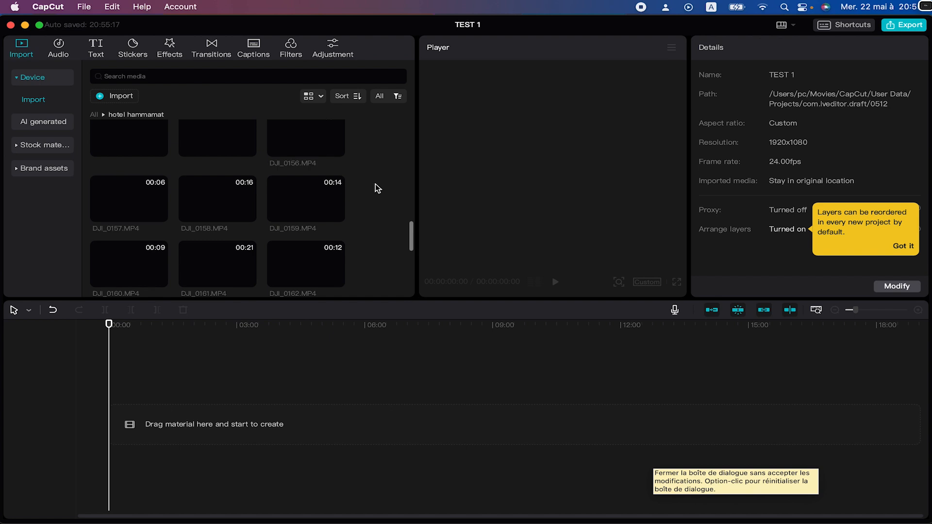
pyautogui.moveTo(412, 239); pyautogui.dragTo(414, 110)
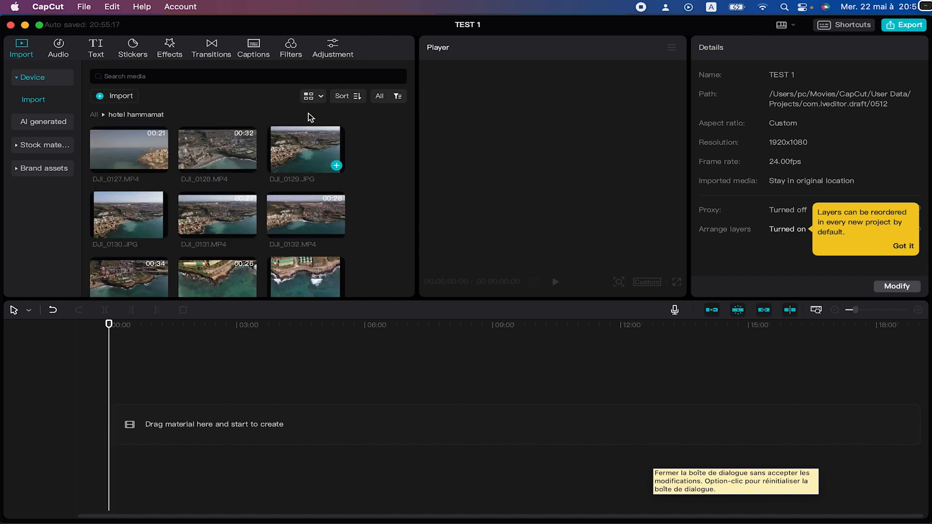
# Switch the imported media display to List view.
pyautogui.click(320, 97)
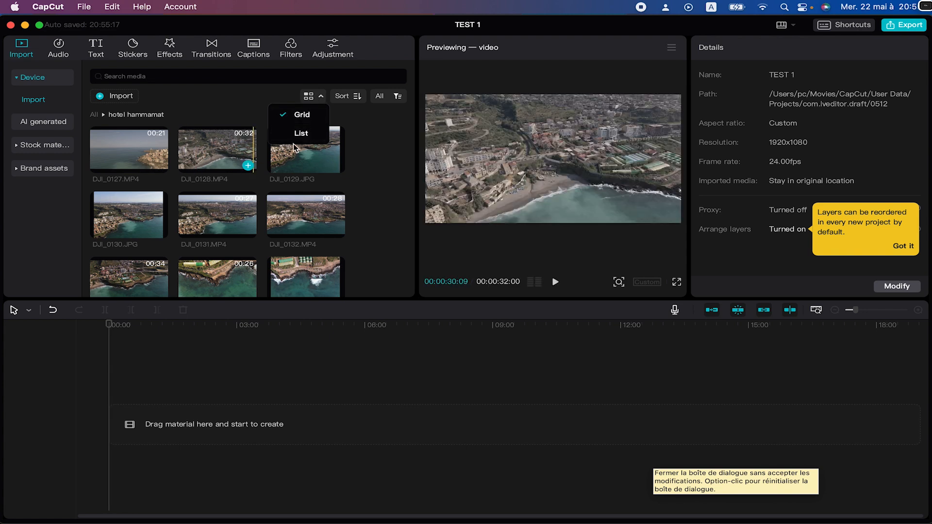
pyautogui.click(316, 133)
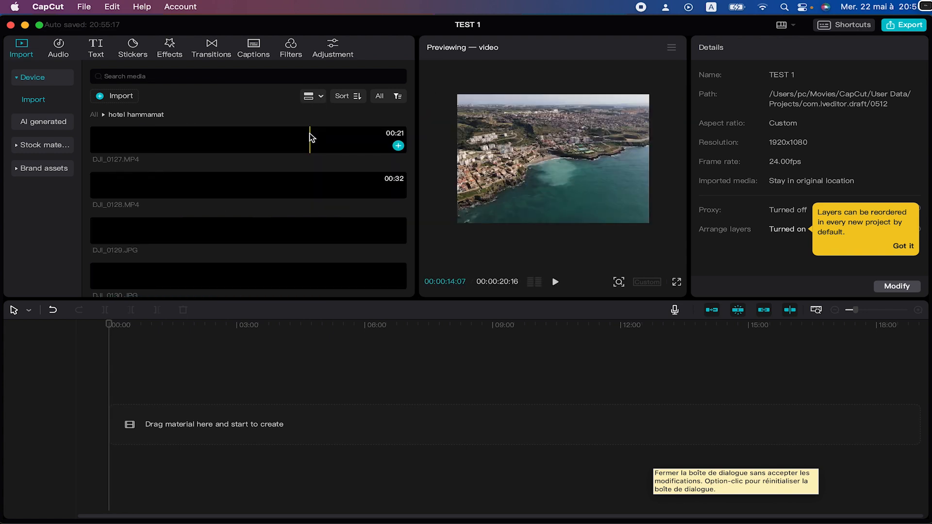
pyautogui.scroll(-2, 243, 208)
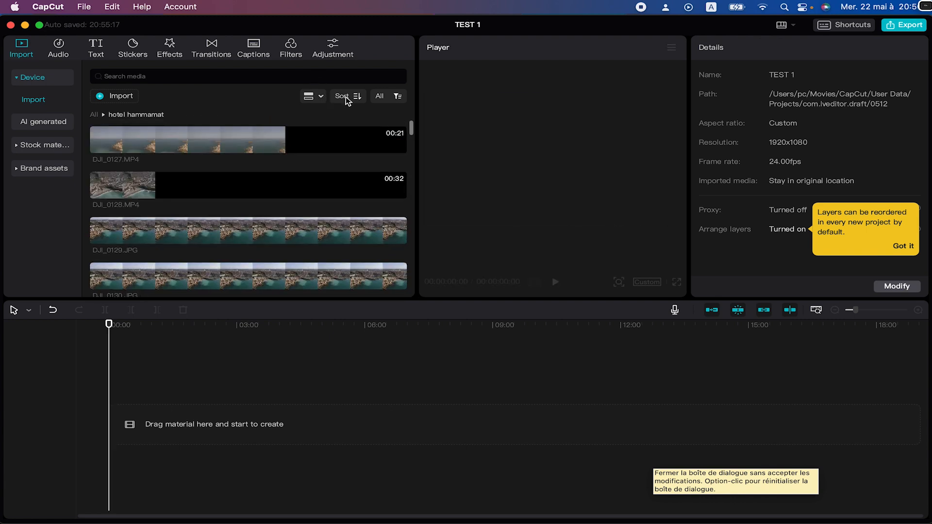
# Examine the available sort orders, view modes and media type filters for the imported files.
pyautogui.click(359, 96)
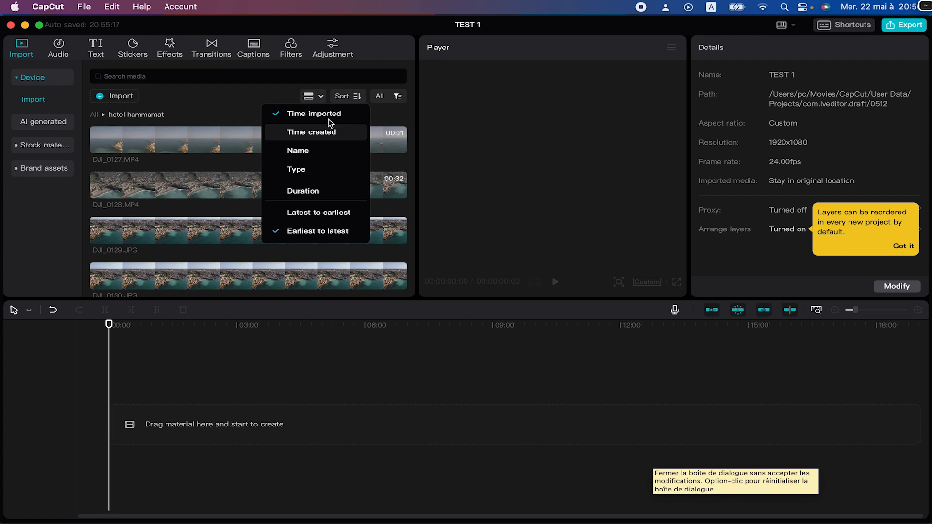
pyautogui.click(270, 95)
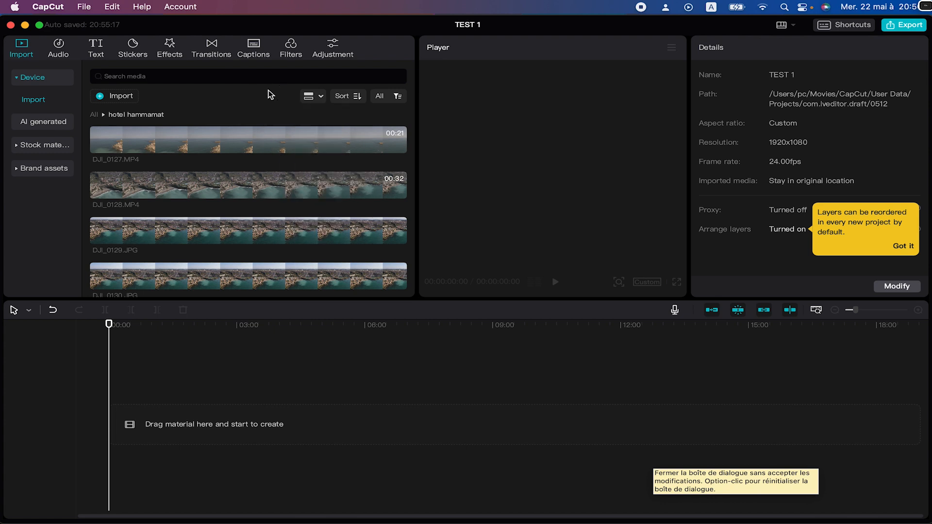
pyautogui.click(320, 97)
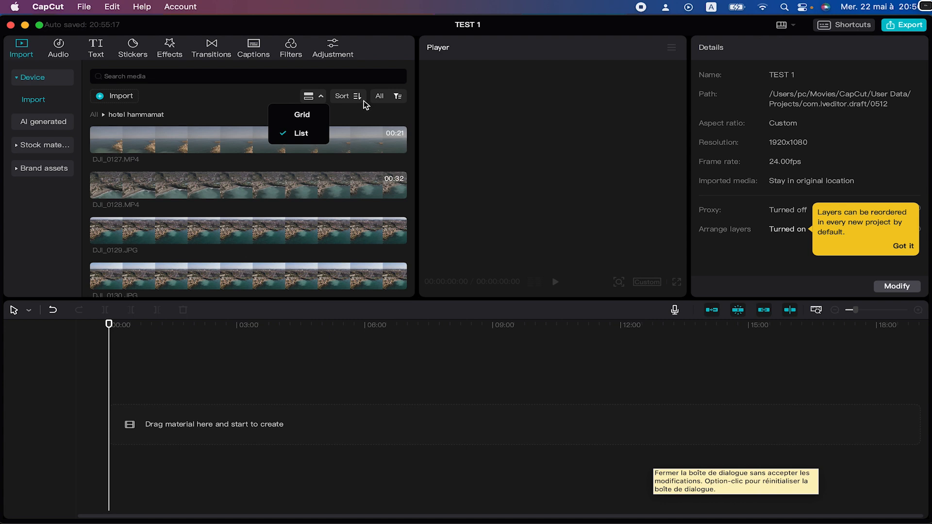
pyautogui.click(397, 96)
pyautogui.click(397, 96)
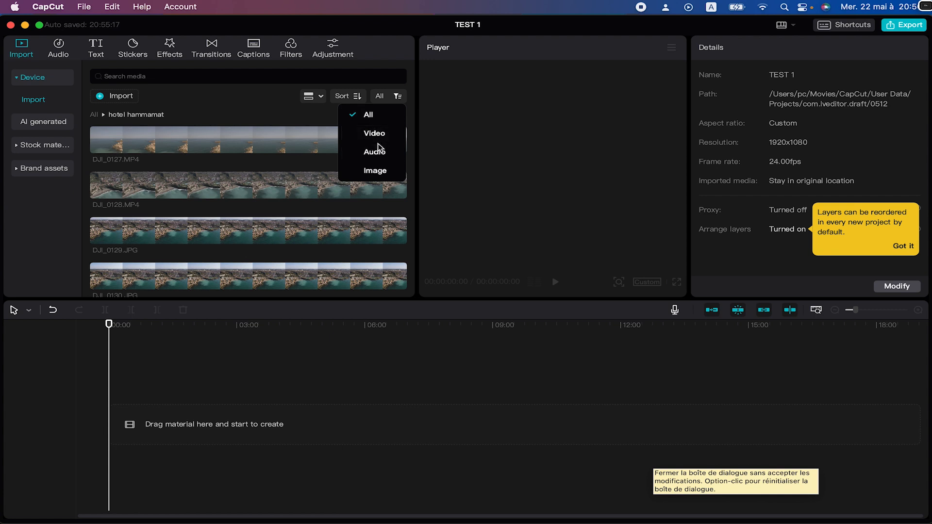
# Return the imported media display to Grid view.
pyautogui.click(319, 97)
pyautogui.click(313, 114)
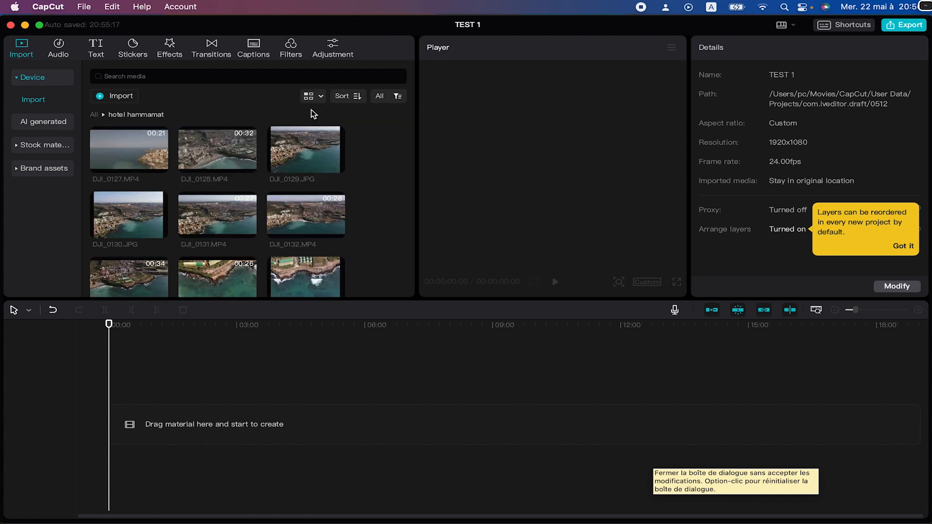
# Filter the hotel hammamat media to images only and look through the drone photos.
pyautogui.click(395, 99)
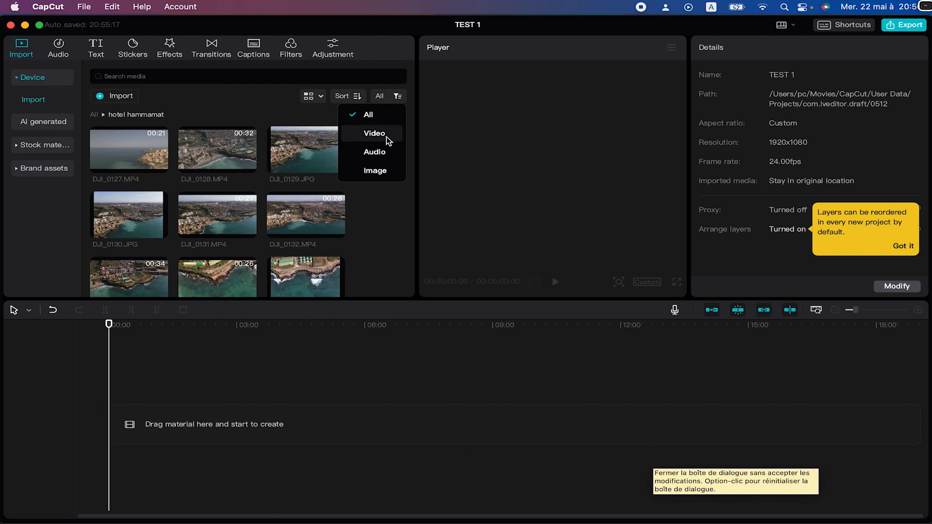
pyautogui.click(380, 172)
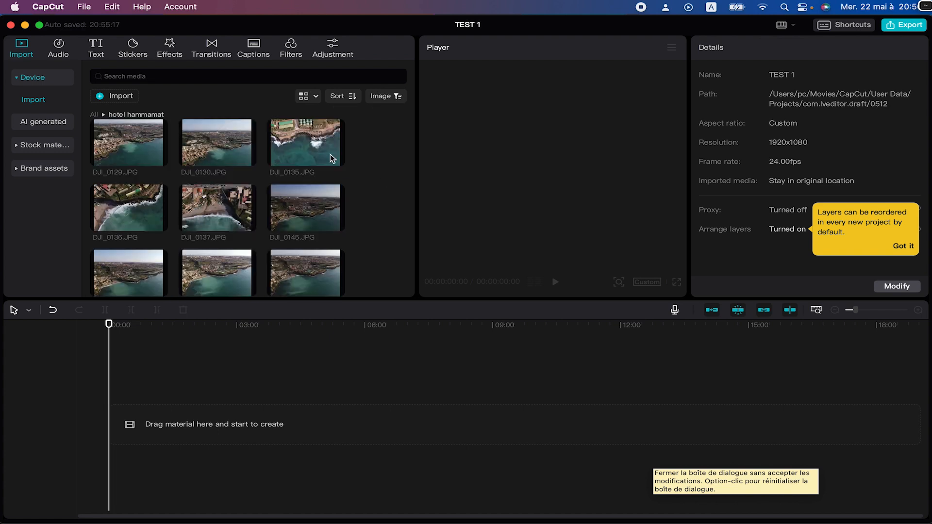
pyautogui.scroll(-2, 279, 176)
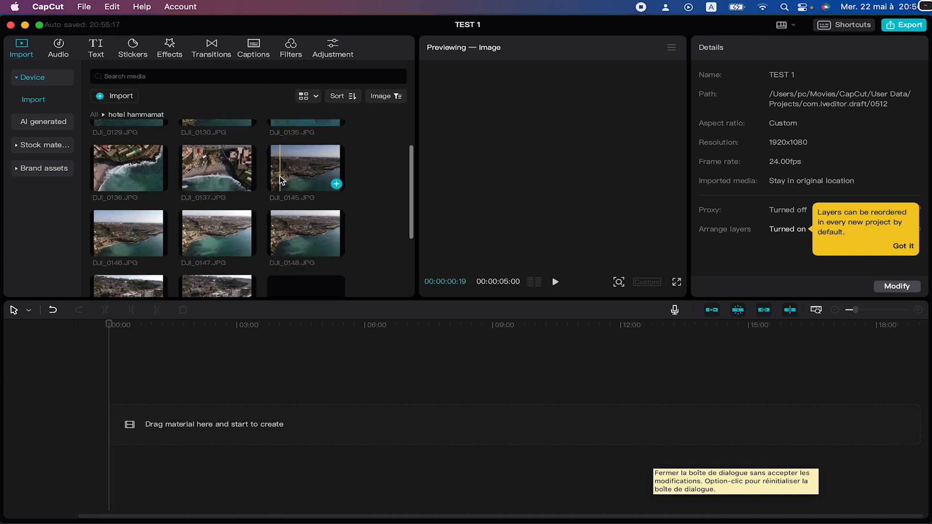
pyautogui.scroll(-4, 279, 175)
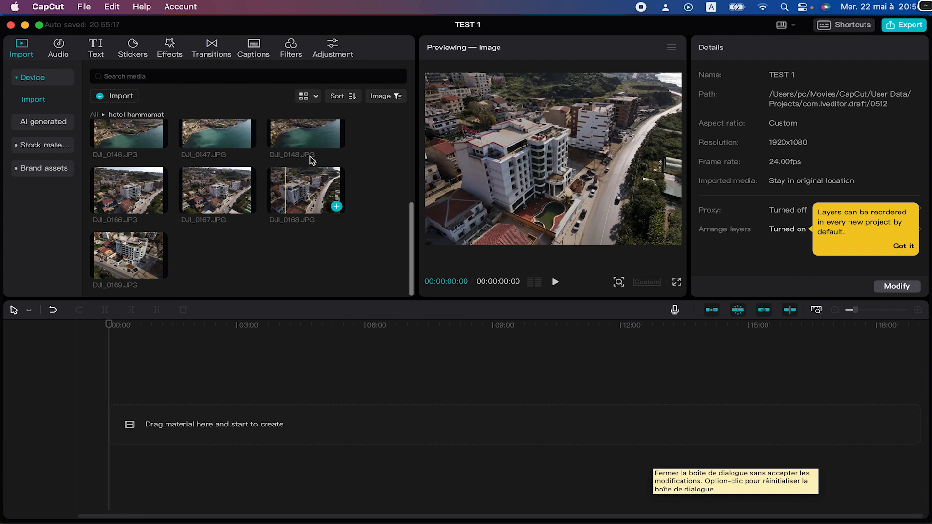
pyautogui.scroll(6, 310, 156)
# Compare the Video and Image media filters, leaving the hotel hammamat folder filtered to Video.
pyautogui.click(383, 96)
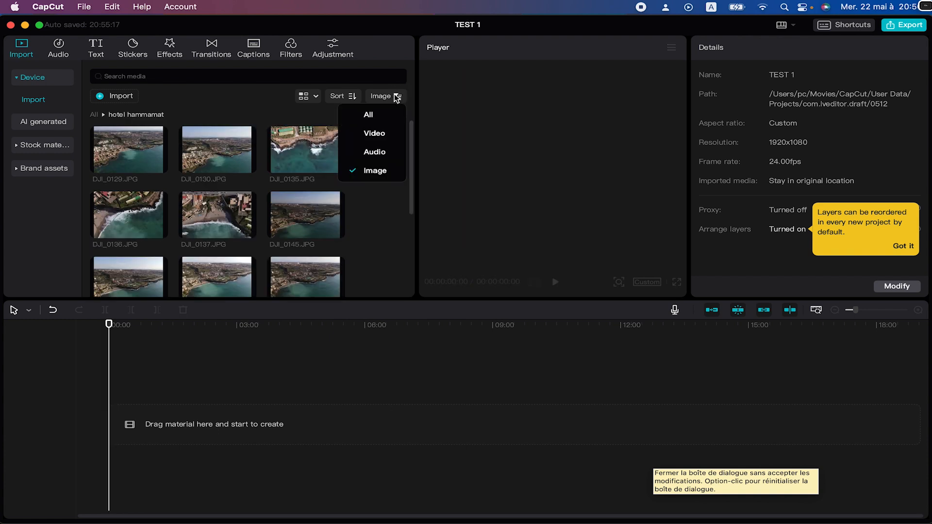
pyautogui.click(386, 138)
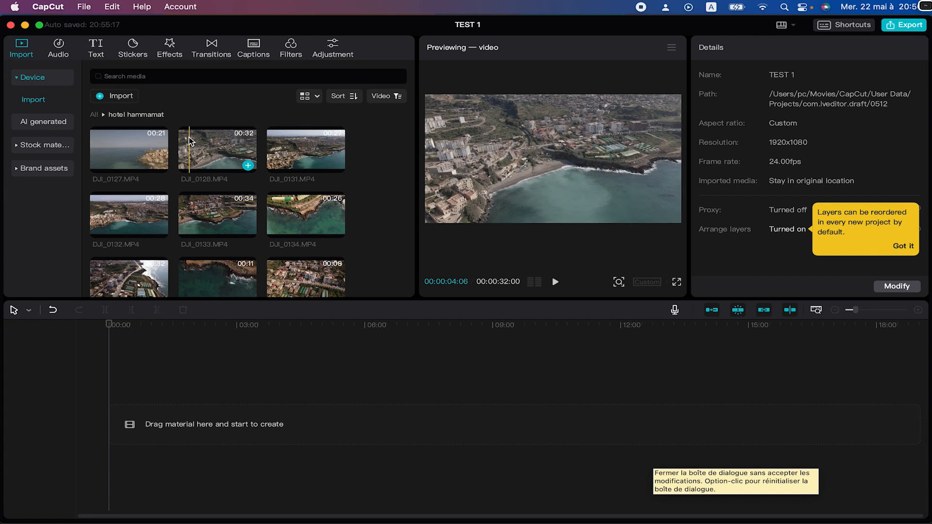
pyautogui.click(399, 97)
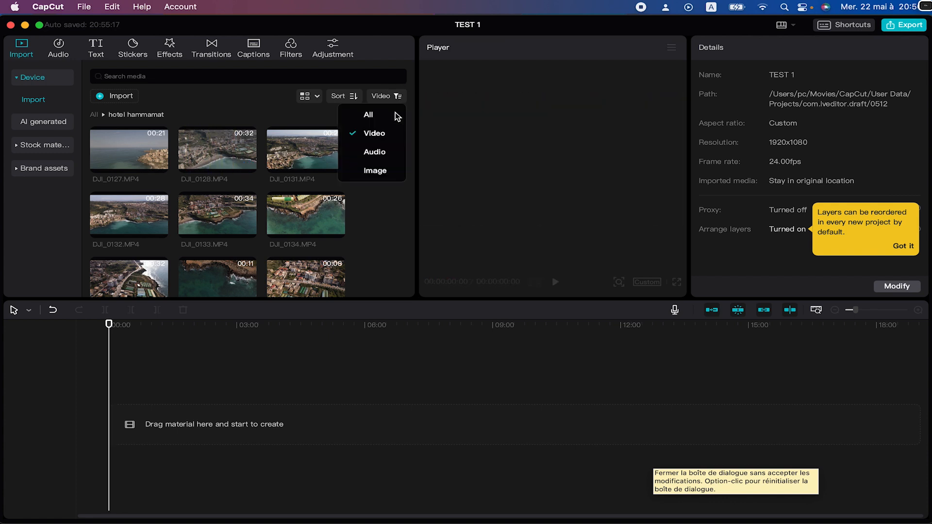
pyautogui.click(376, 170)
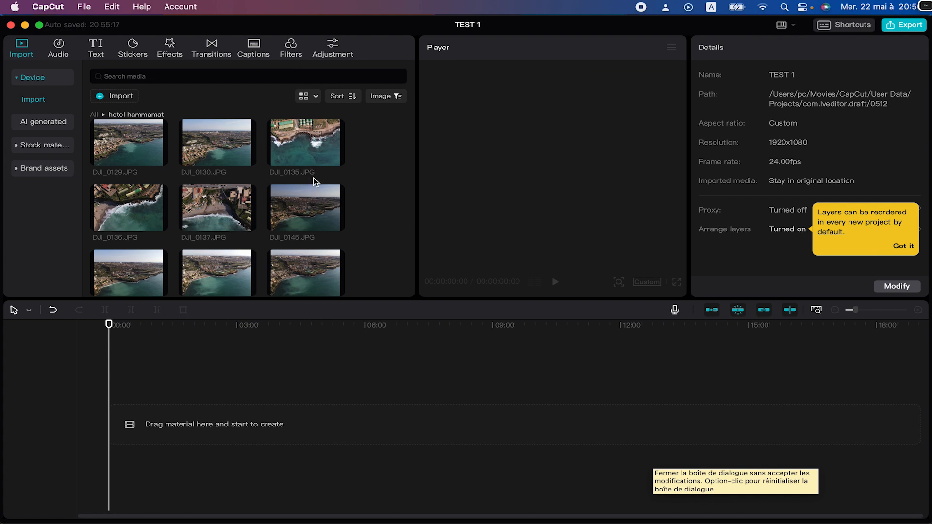
pyautogui.click(394, 96)
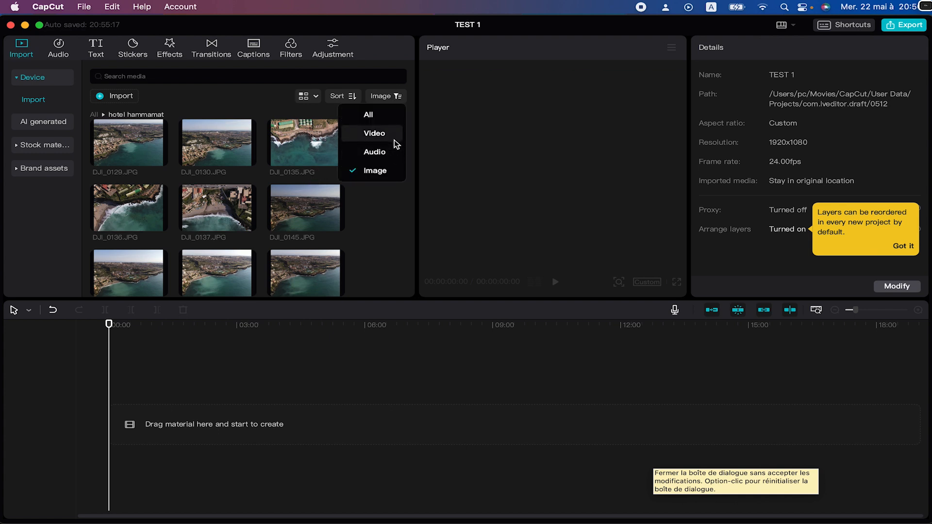
pyautogui.click(394, 138)
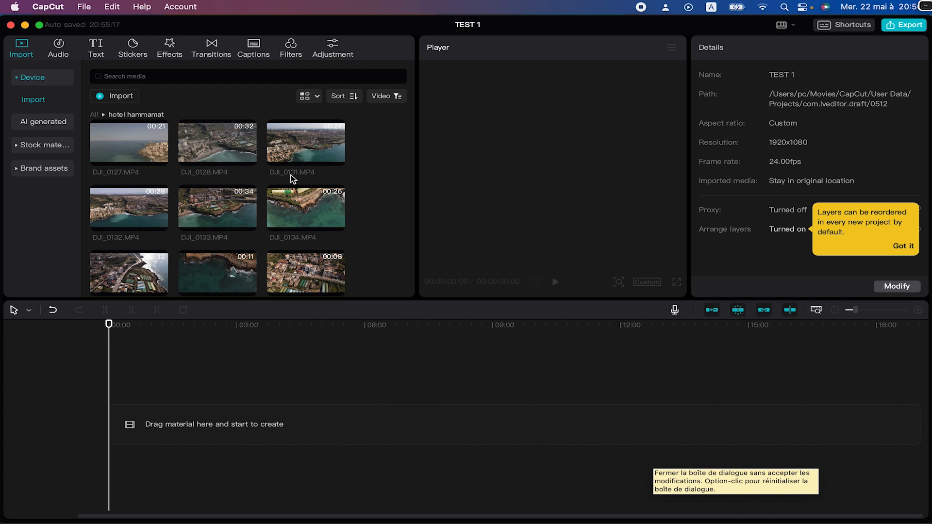
# Preview the DJI_0131.MP4 and DJI_0127.MP4 clips in the player, playing and pausing DJI_0127.MP4.
pyautogui.click(343, 152)
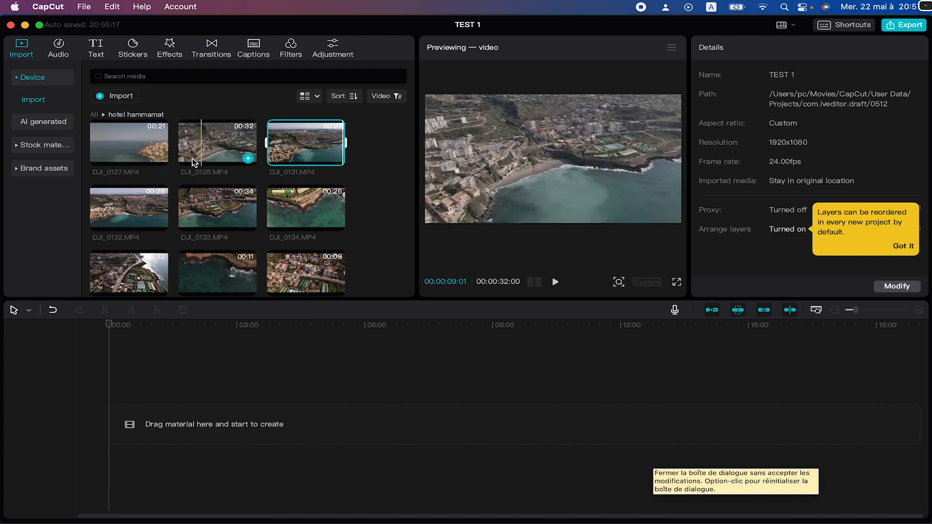
pyautogui.click(144, 146)
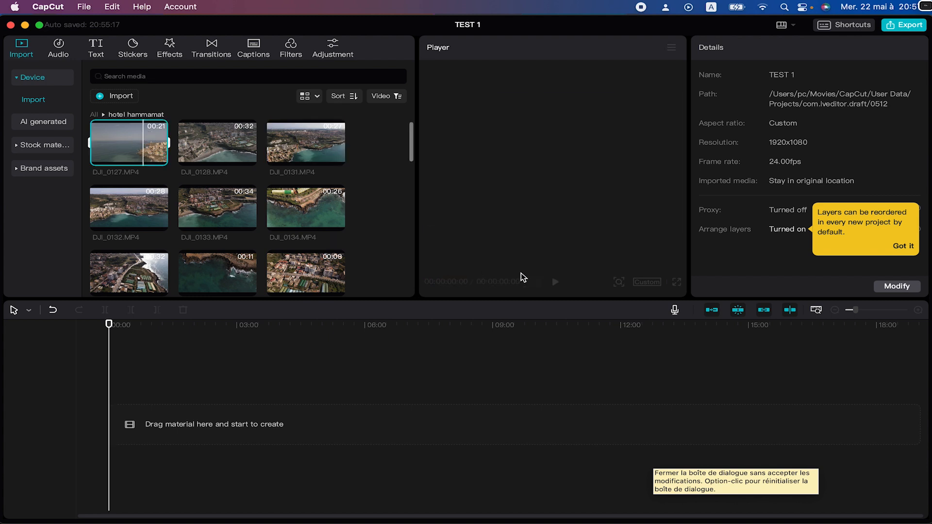
pyautogui.click(130, 139)
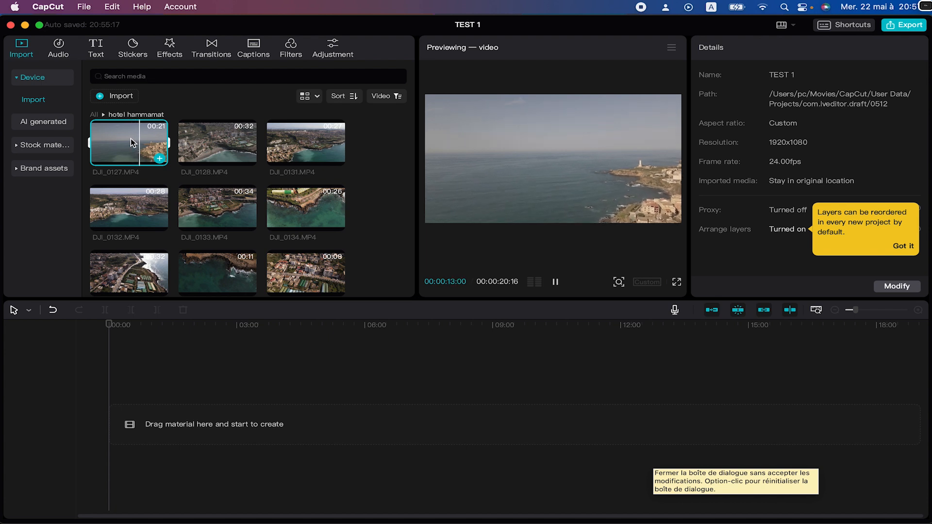
pyautogui.press('space')
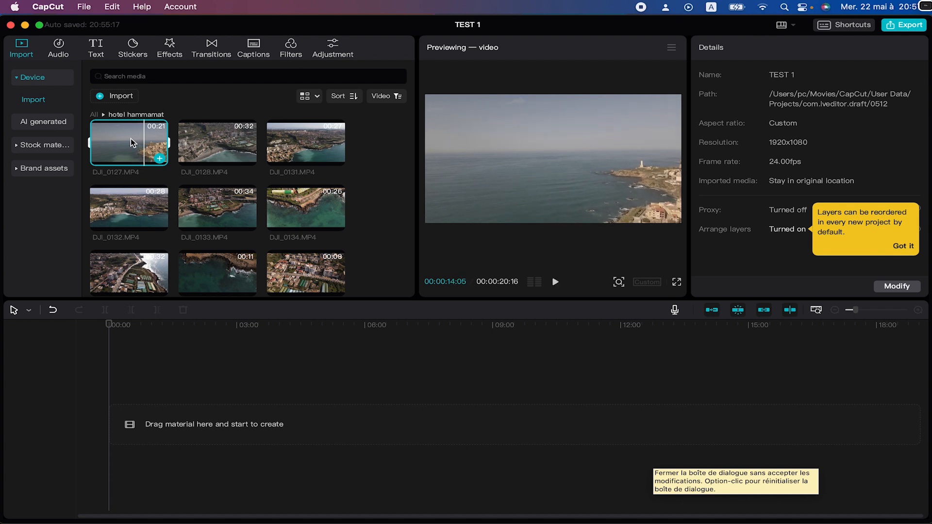
pyautogui.press('space')
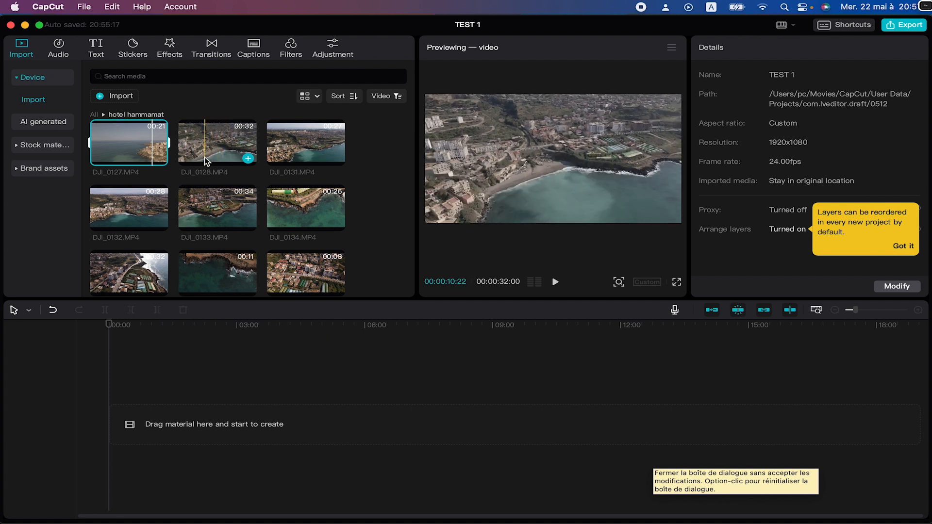
pyautogui.click(134, 142)
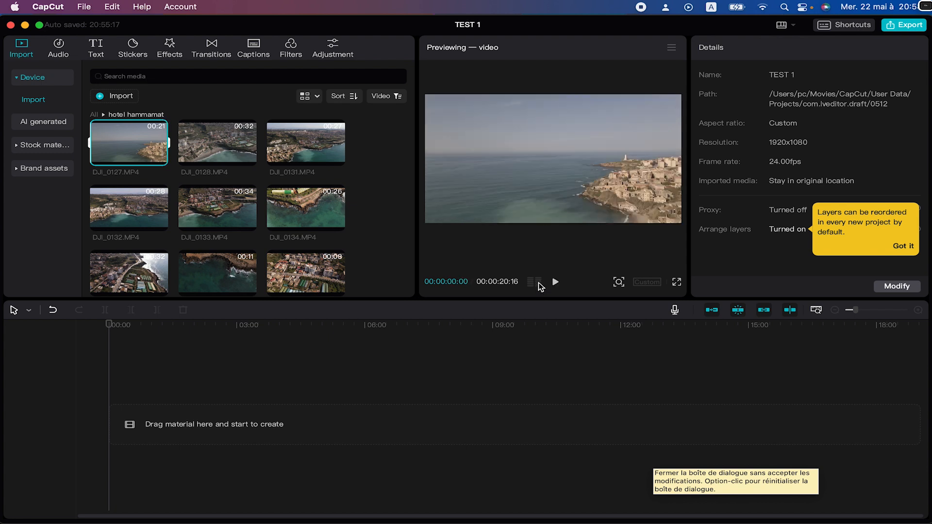
pyautogui.press('space')
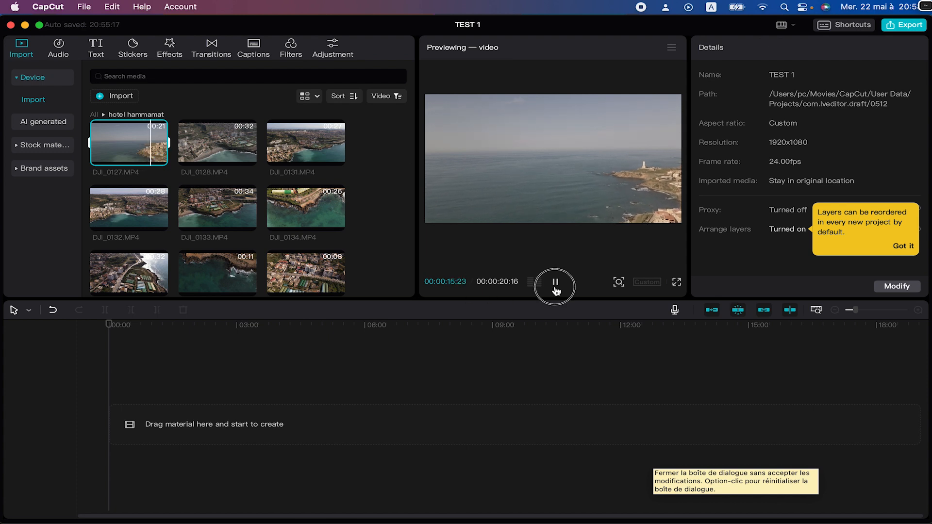
# Reduce the player's preview zoom and view DJI_0127.MP4 in full screen before returning to the editor.
pyautogui.click(622, 284)
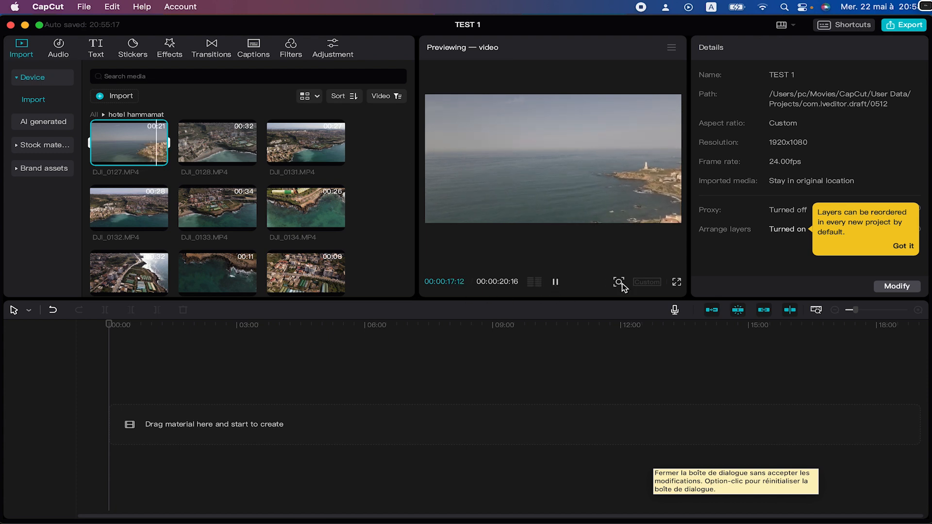
pyautogui.moveTo(610, 301); pyautogui.dragTo(591, 301)
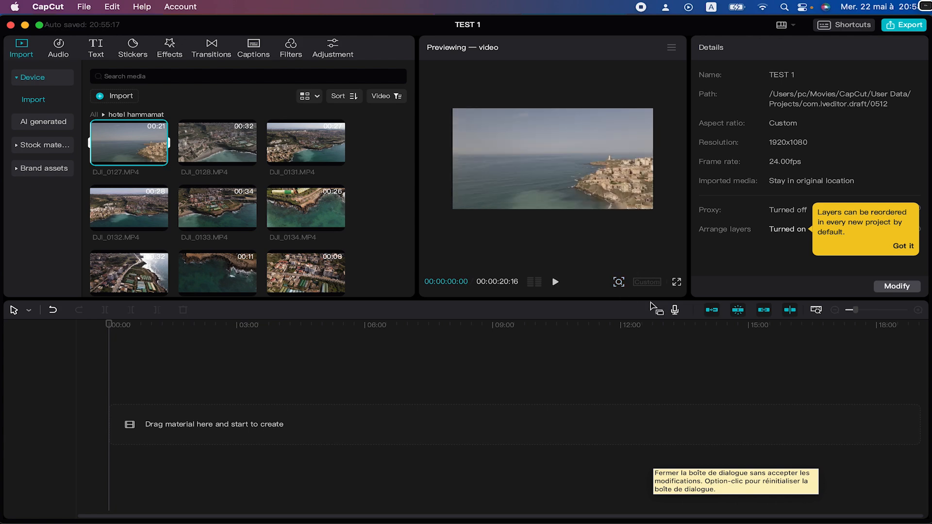
pyautogui.click(677, 282)
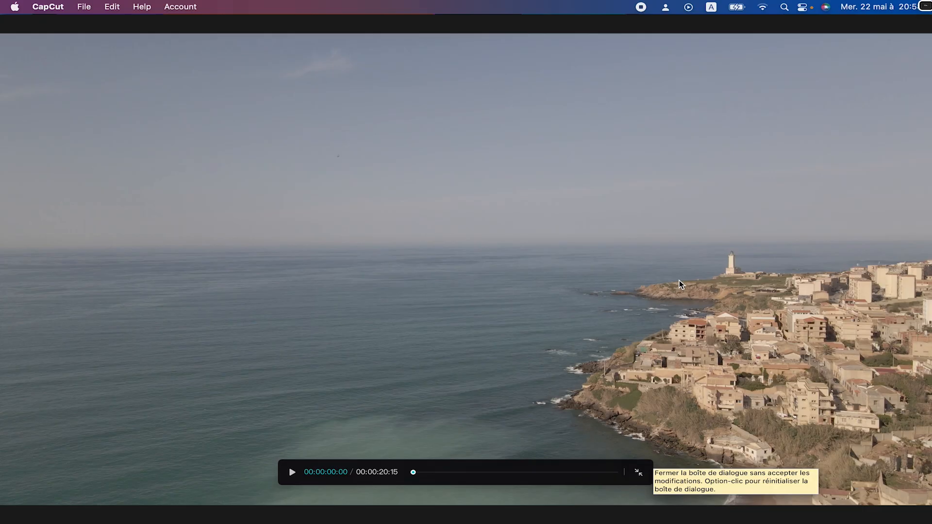
pyautogui.click(636, 472)
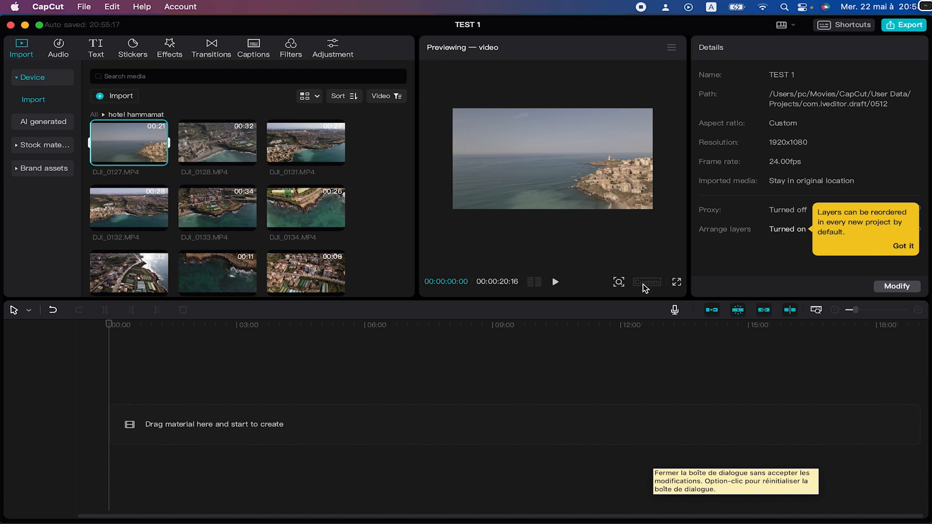
# Preview a few of the video clips and place DJI_0131.MP4 at the start of the timeline.
pyautogui.click(231, 158)
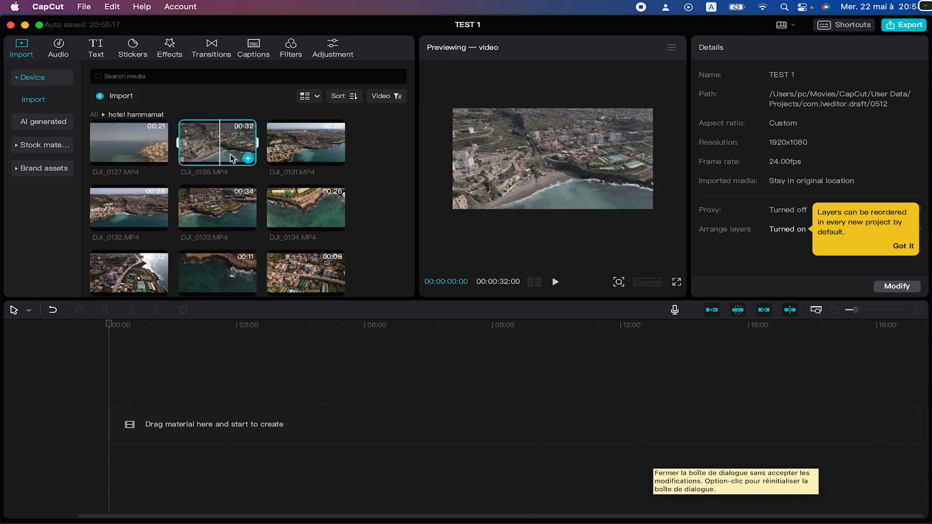
pyautogui.click(144, 146)
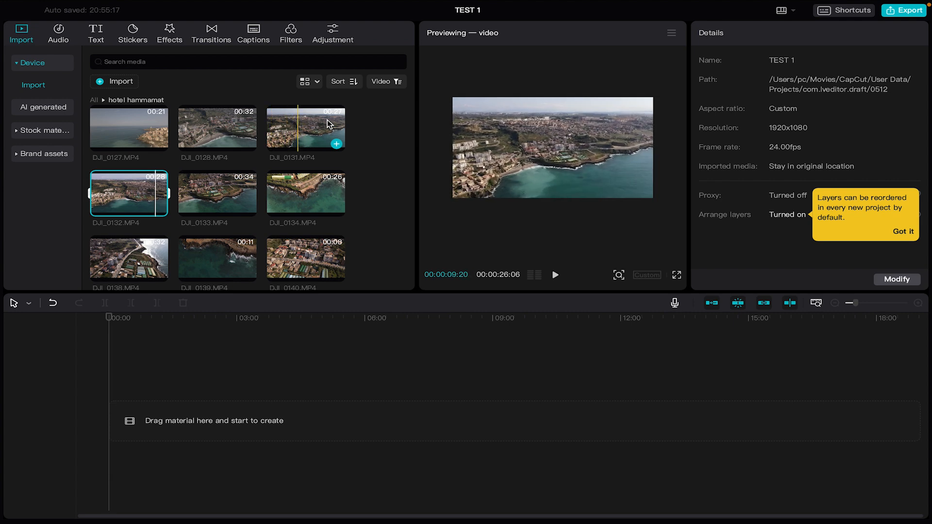
pyautogui.moveTo(324, 120); pyautogui.dragTo(144, 432)
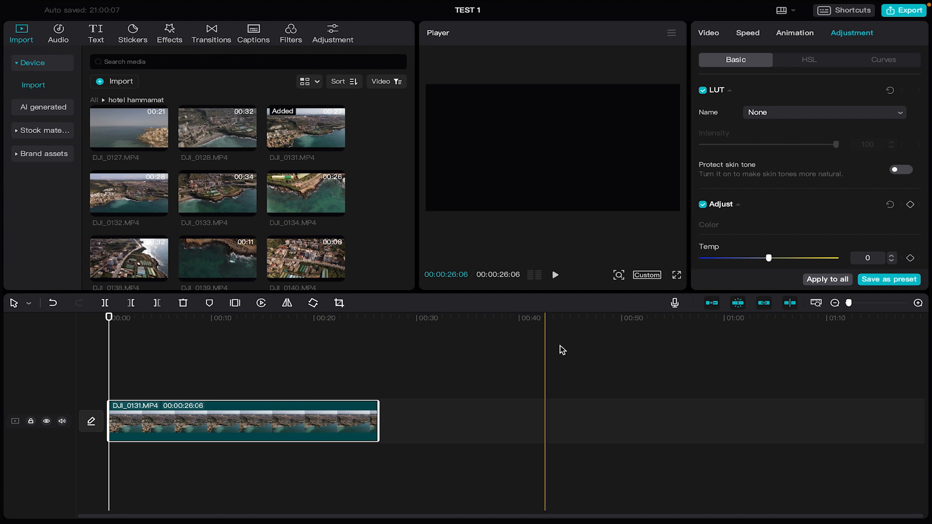
# Examine the available aspect ratios for the project, keeping Custom.
pyautogui.click(656, 275)
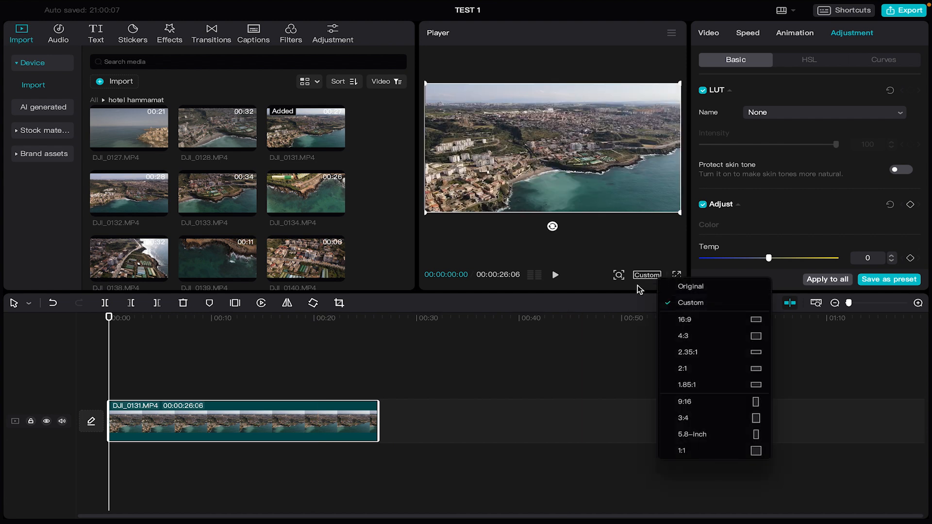
pyautogui.click(600, 265)
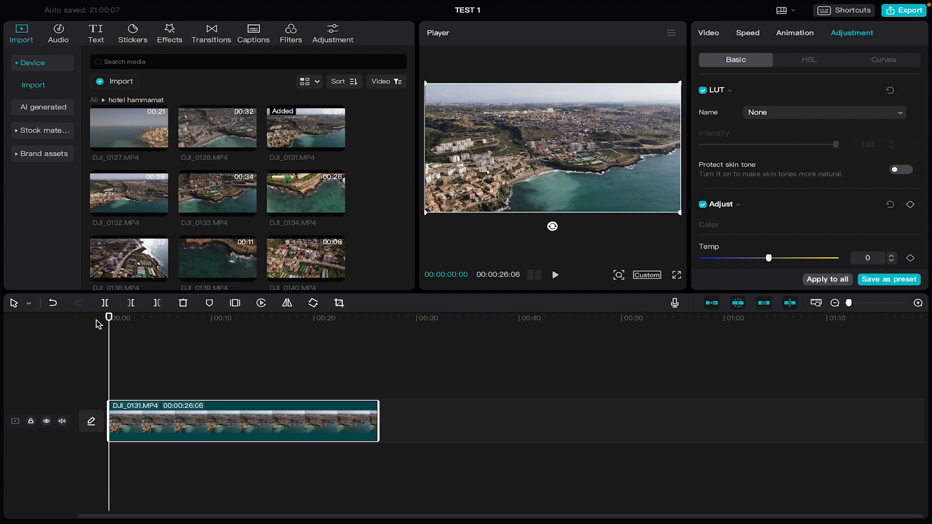
# Play and scrub the DJI_0131.MP4 clip, park the playhead at about 00:00:06:03, and show the timeline cursor tools.
pyautogui.press('space')
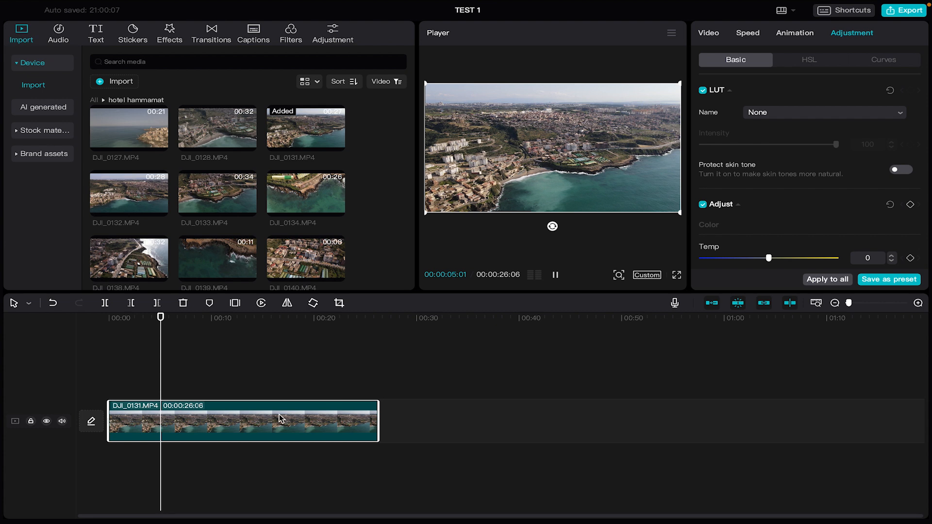
pyautogui.moveTo(178, 317)
pyautogui.mouseDown()
pyautogui.moveTo(214, 316)
pyautogui.moveTo(161, 321)
pyautogui.mouseUp()
pyautogui.moveTo(141, 320); pyautogui.dragTo(111, 321)
pyautogui.press('space')
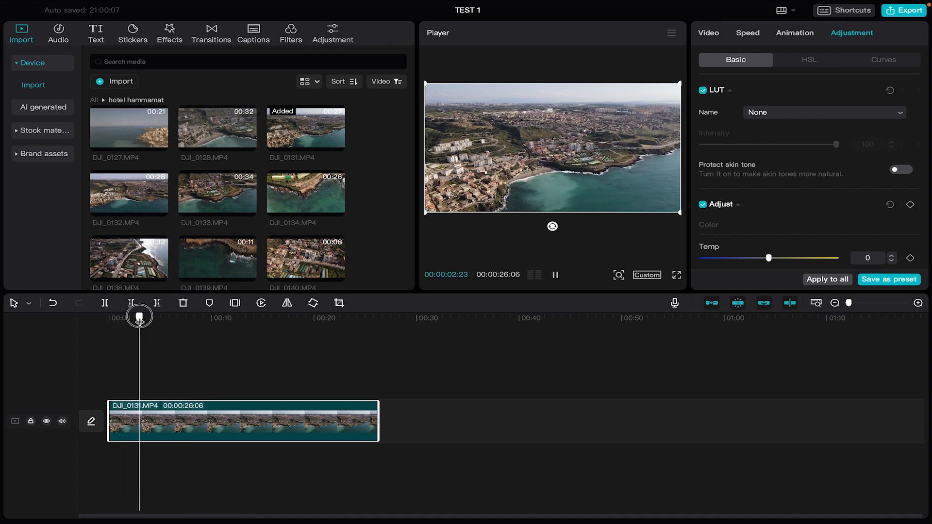
pyautogui.moveTo(137, 317); pyautogui.dragTo(171, 318)
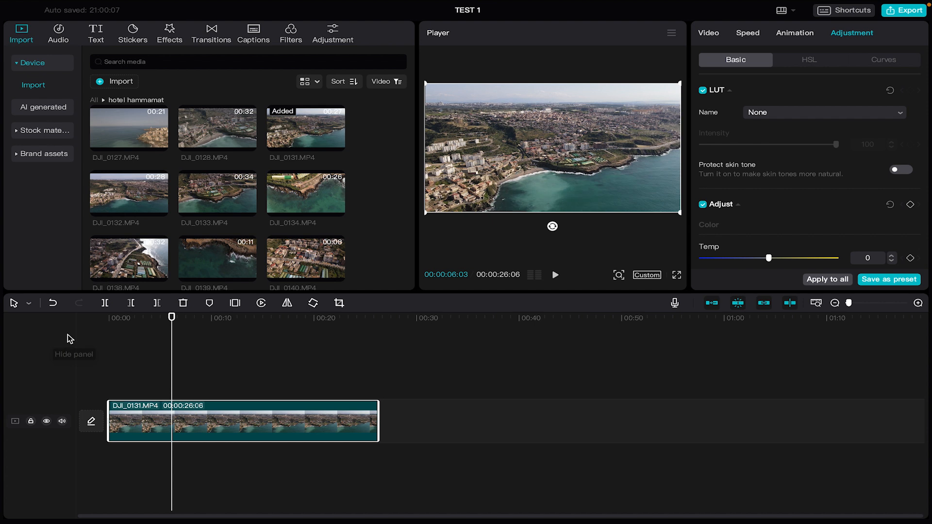
pyautogui.click(29, 305)
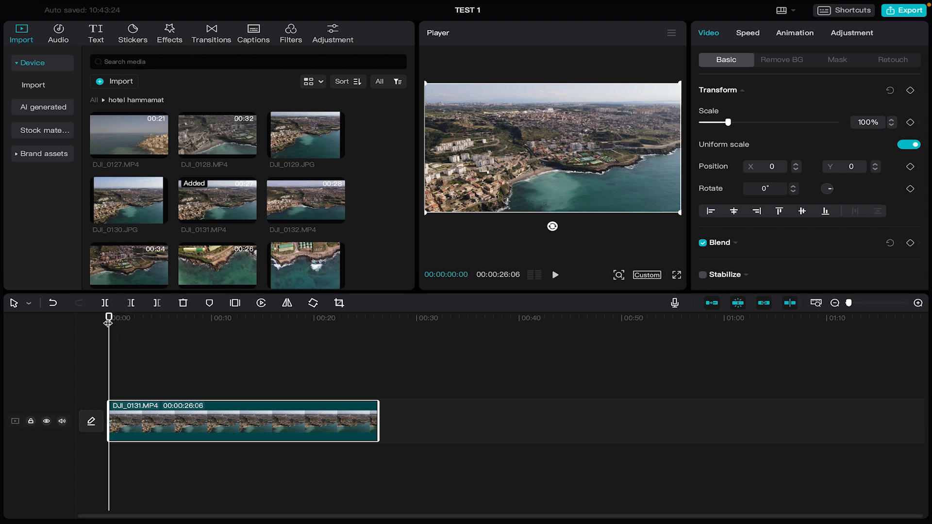
# Play DJI_0131.MP4 from the start and scrub the playhead, parking it at about 00:00:05:02.
pyautogui.press('space')
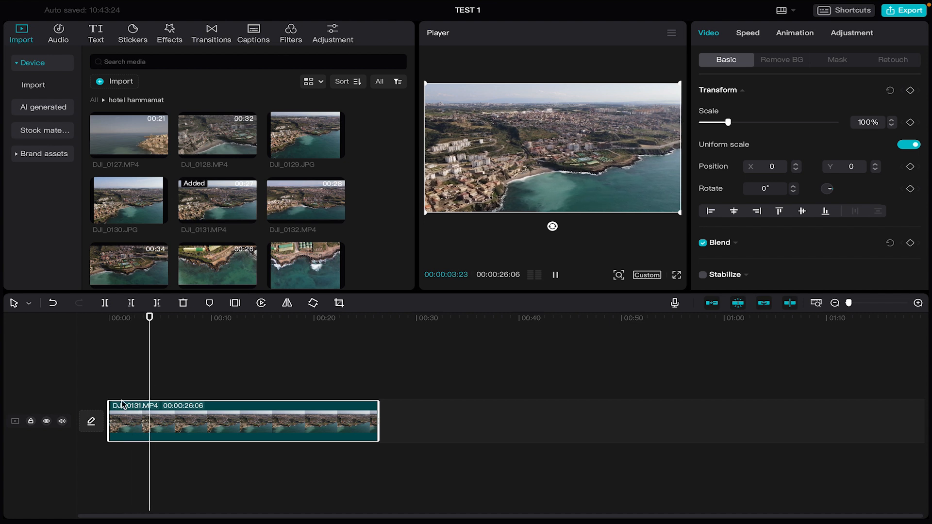
pyautogui.press('space')
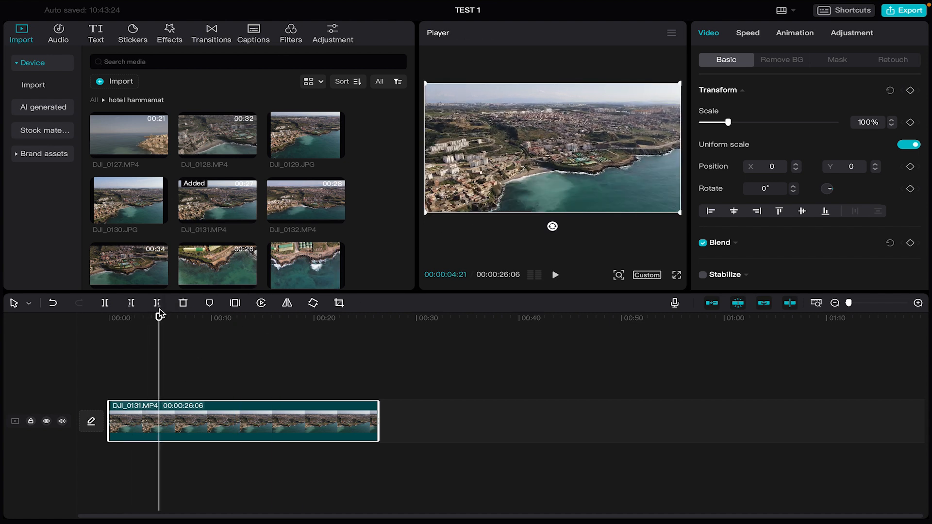
pyautogui.moveTo(159, 315); pyautogui.dragTo(217, 314)
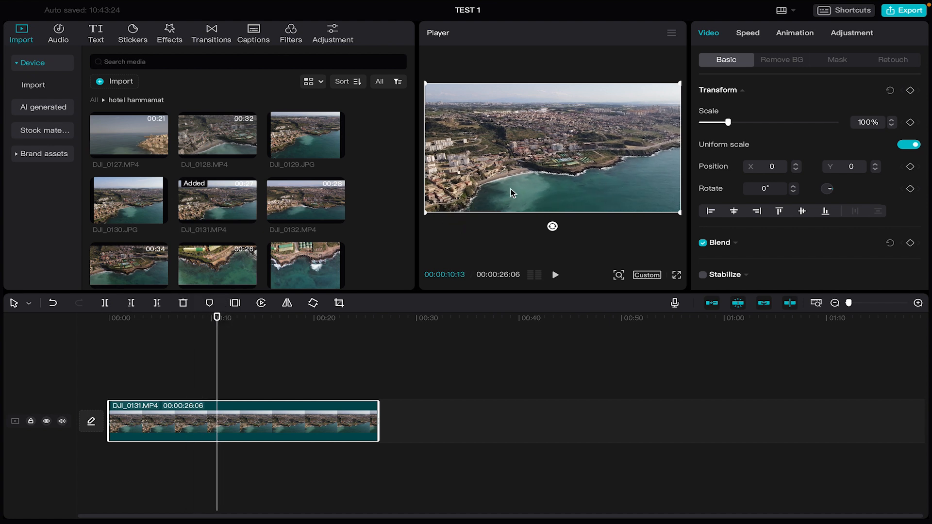
pyautogui.moveTo(216, 318); pyautogui.dragTo(161, 343)
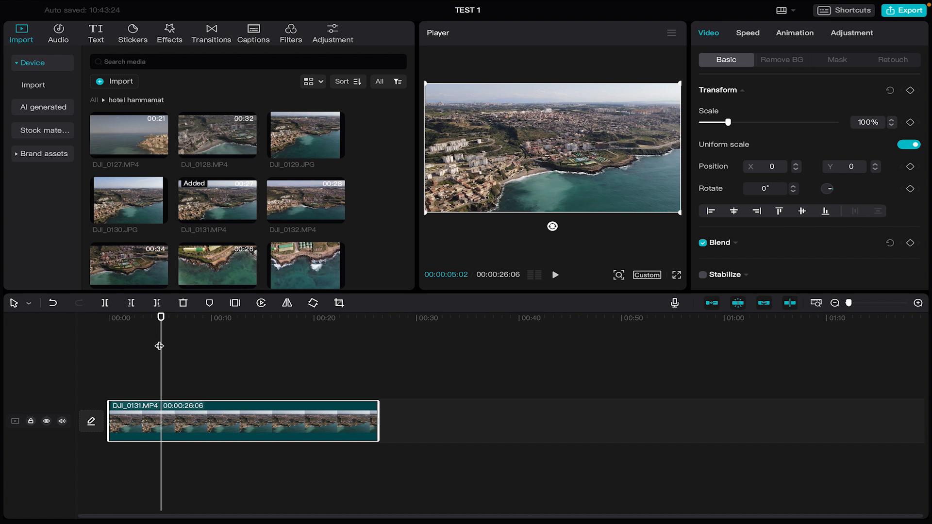
# Split DJI_0131.MP4 at about 00:00:04:22 with the Split tool and return to the Select tool.
pyautogui.click(29, 304)
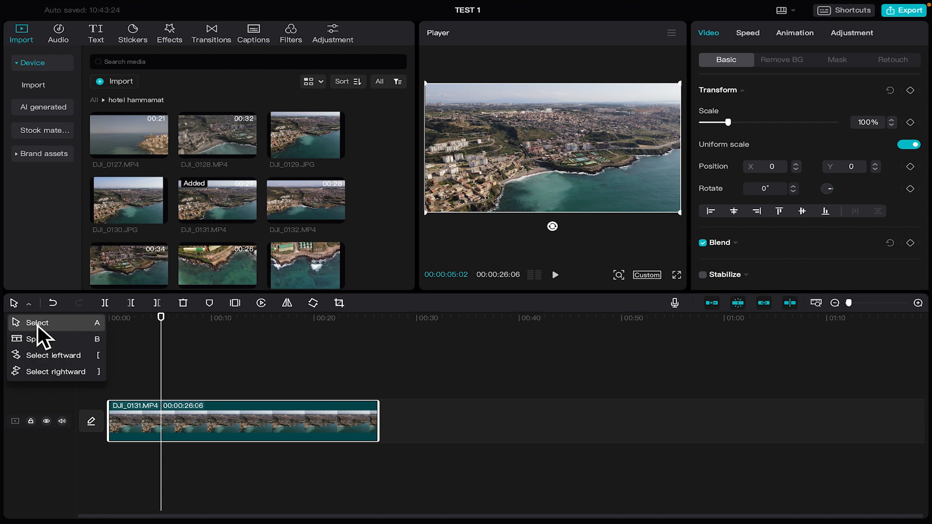
pyautogui.click(141, 363)
pyautogui.moveTo(141, 316); pyautogui.dragTo(159, 318)
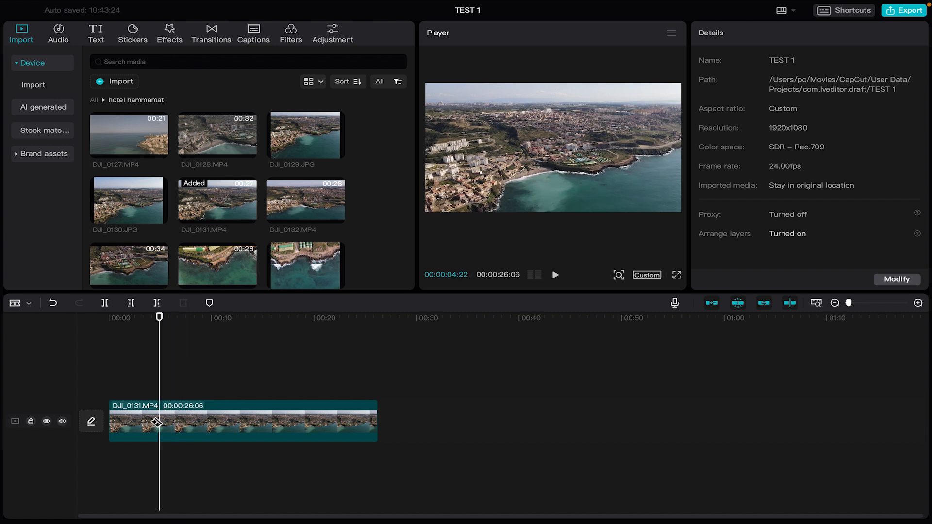
pyautogui.click(160, 425)
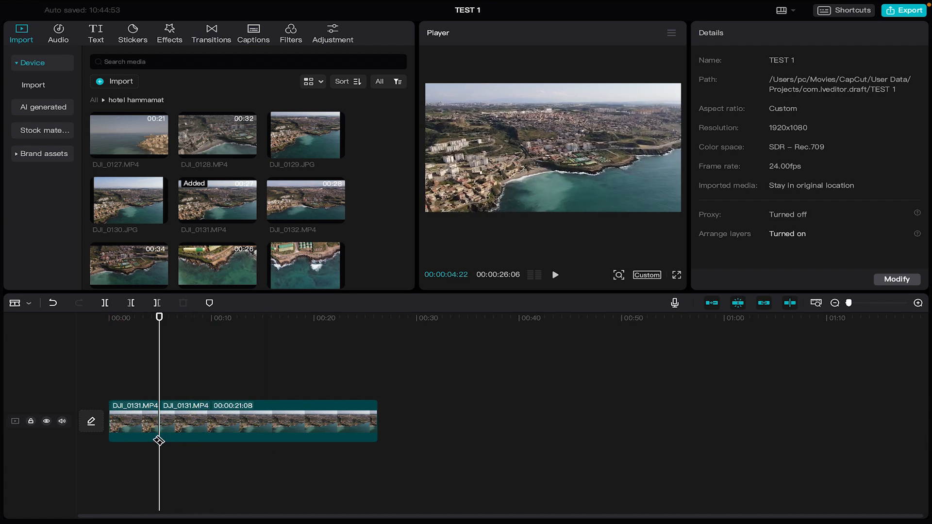
pyautogui.press('q')
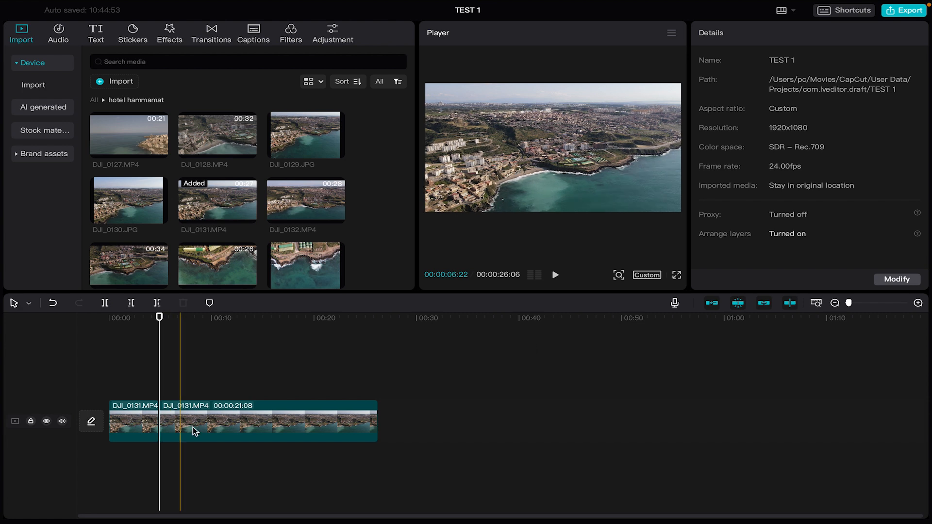
# Delete the first part of the split DJI_0131.MP4 clip from the timeline.
pyautogui.click(208, 428)
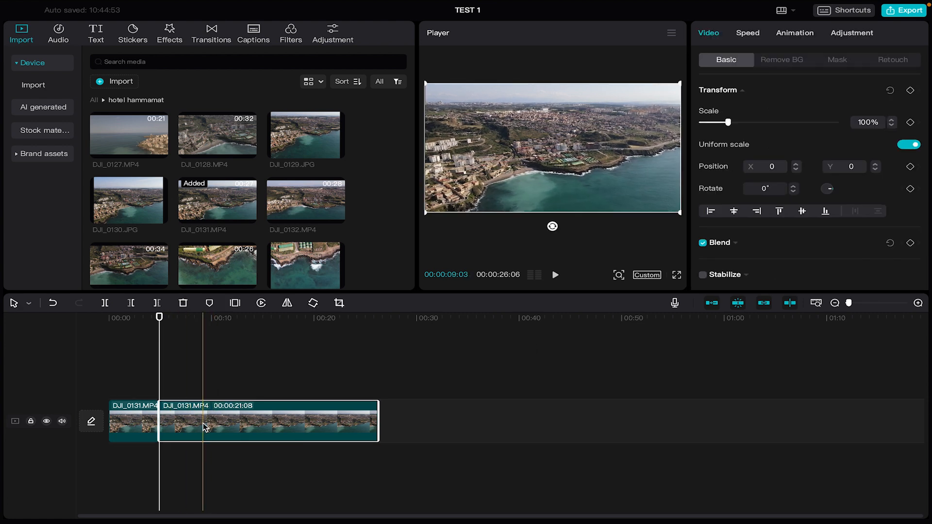
pyautogui.click(147, 421)
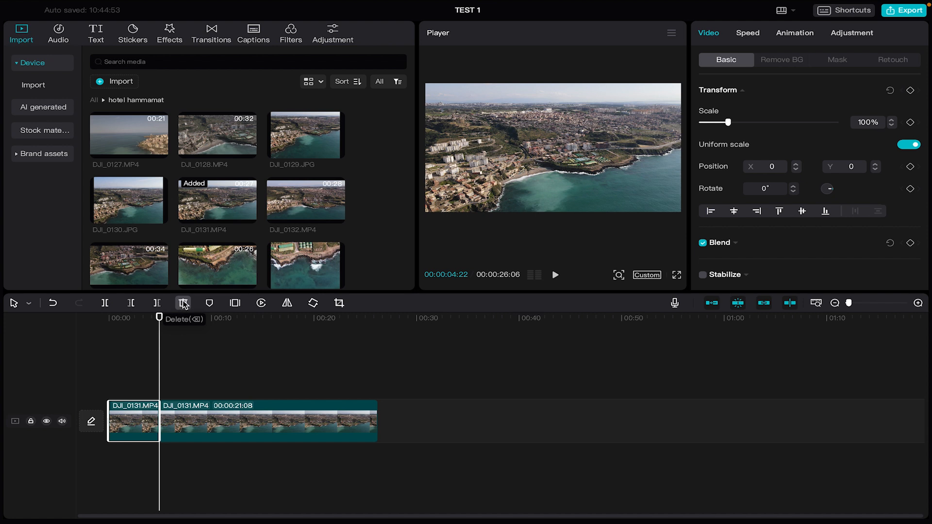
pyautogui.rightClick(144, 417)
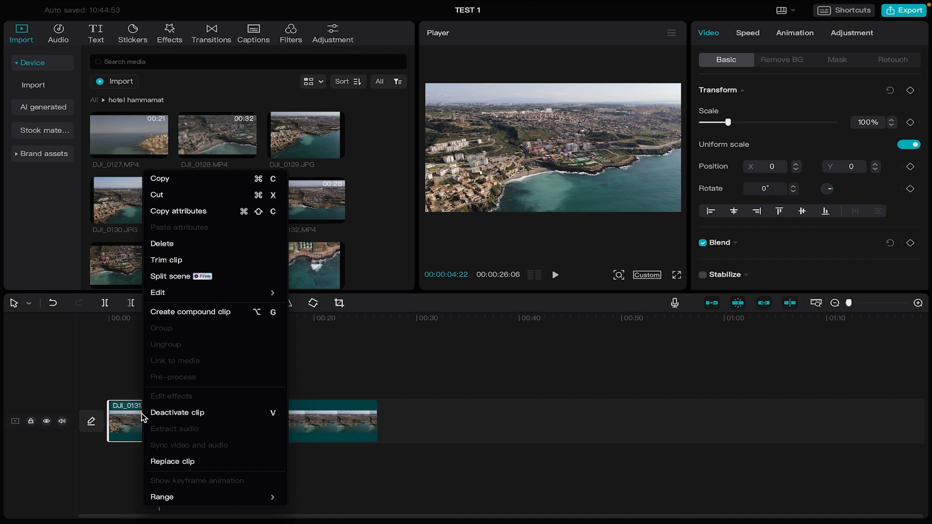
pyautogui.click(169, 244)
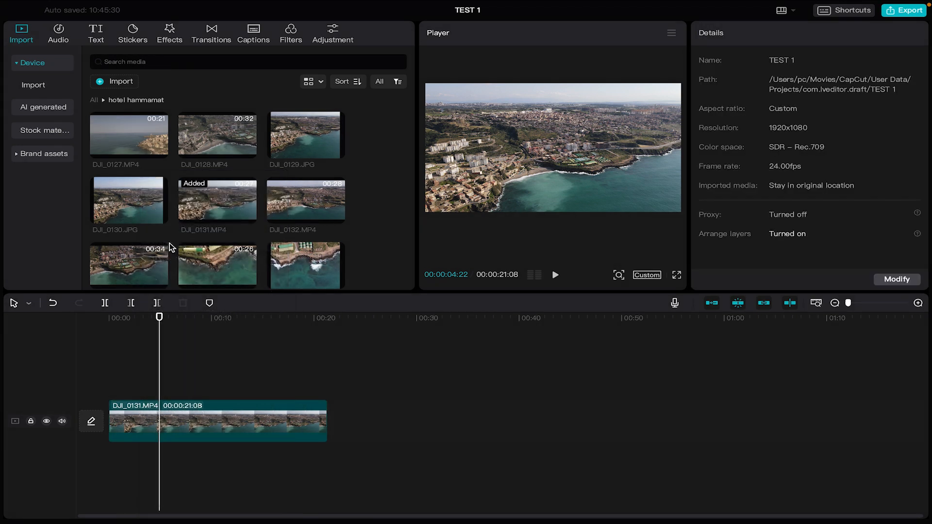
# Play the shortened DJI_0131.MP4 from the start and step the playhead back to 00:00:05:00.
pyautogui.moveTo(160, 320); pyautogui.dragTo(157, 318)
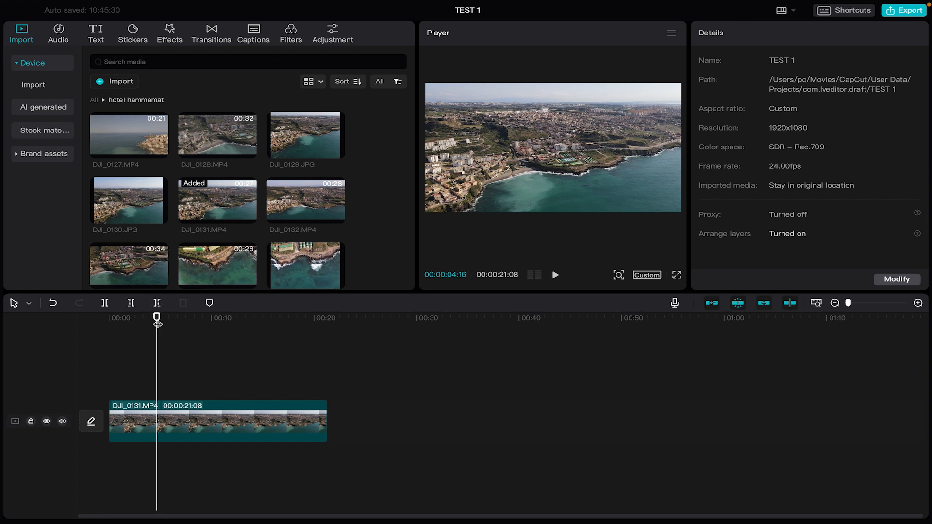
pyautogui.moveTo(156, 319); pyautogui.dragTo(109, 318)
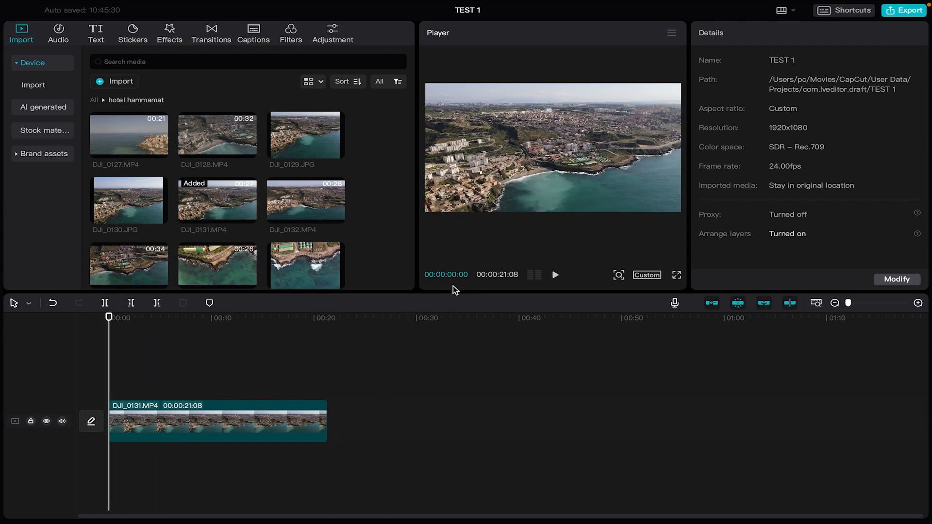
pyautogui.press('space')
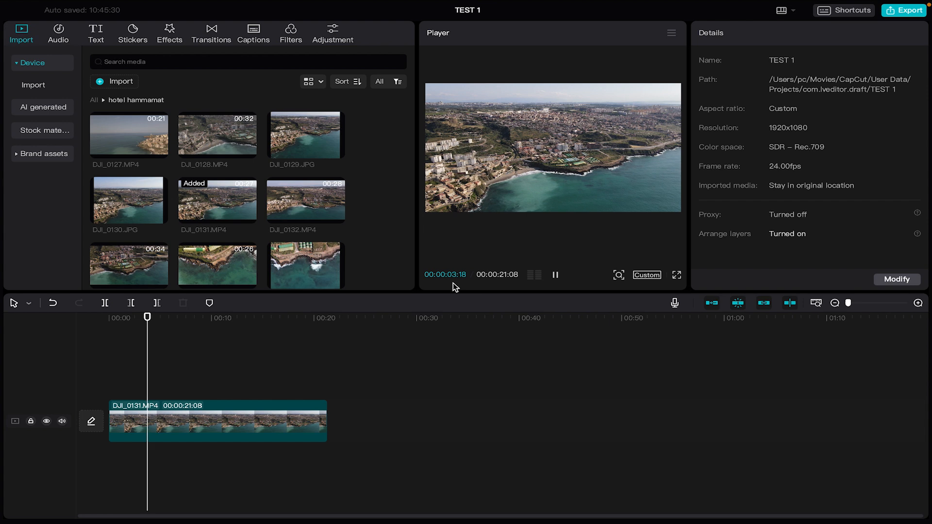
pyautogui.press('space')
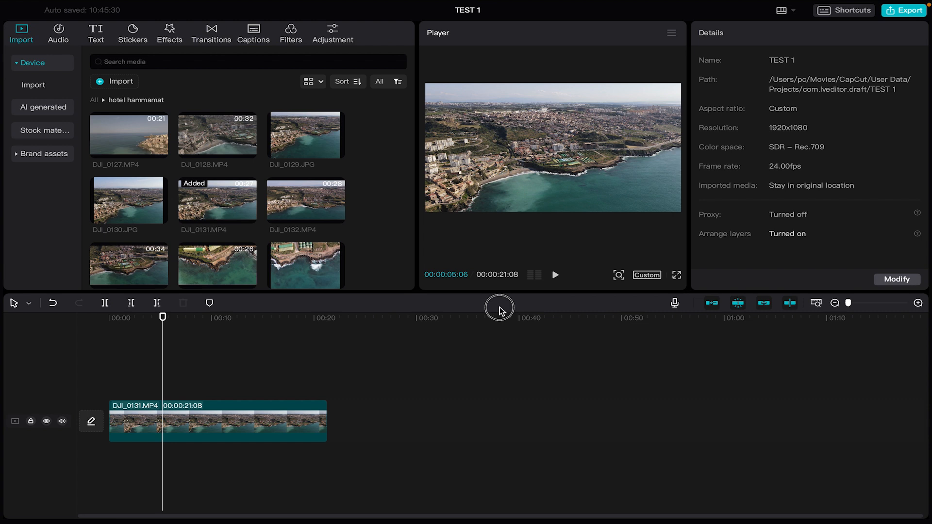
pyautogui.press('Left')
pyautogui.press('Left')
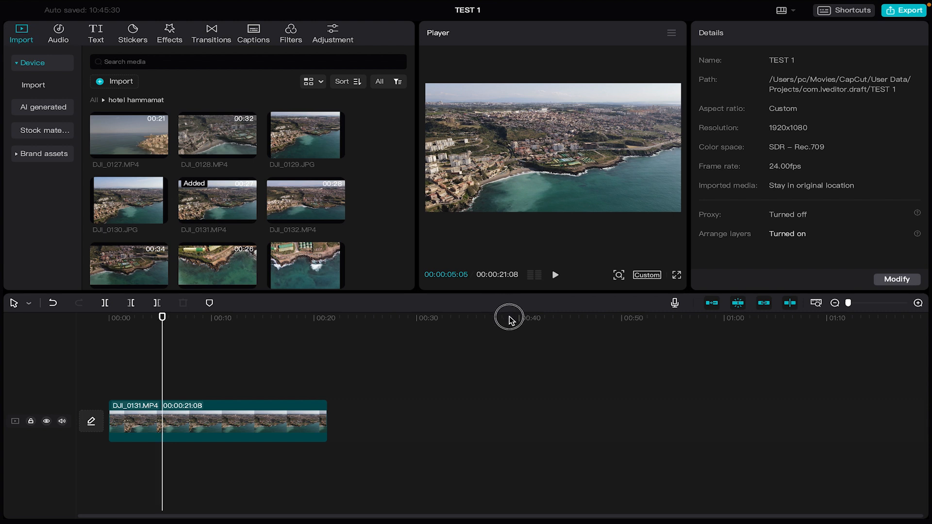
pyautogui.press('Left')
pyautogui.press('Left')
pyautogui.press('Left')
pyautogui.press('Left')
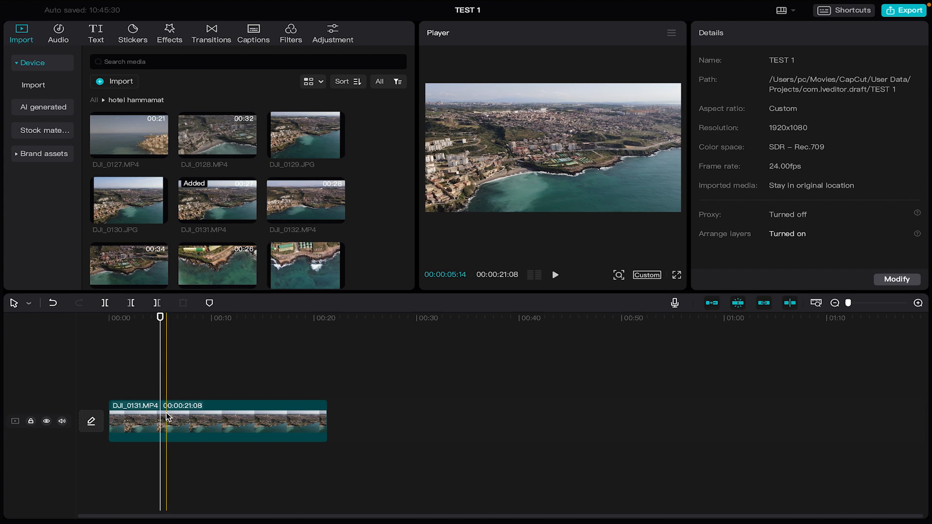
# Split DJI_0131.MP4 at 00:00:05:00 and delete the part after the cut.
pyautogui.click(105, 304)
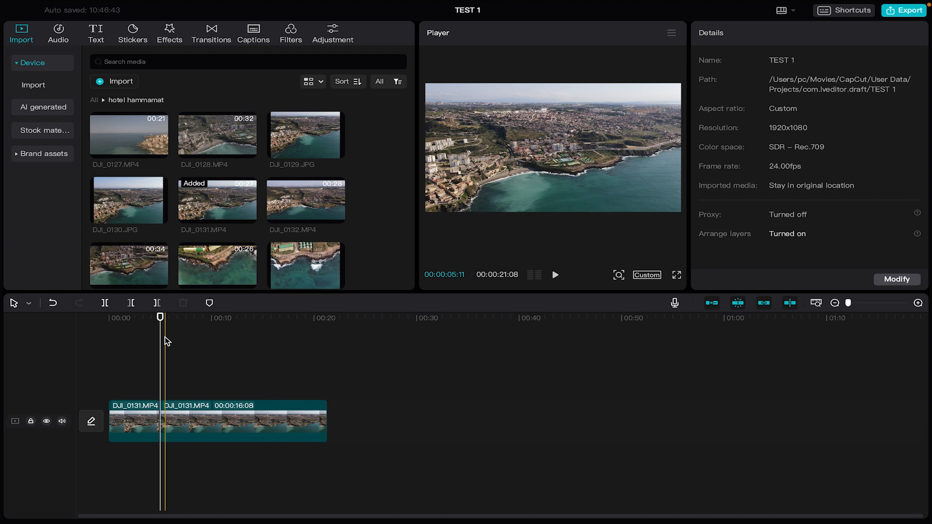
pyautogui.click(179, 413)
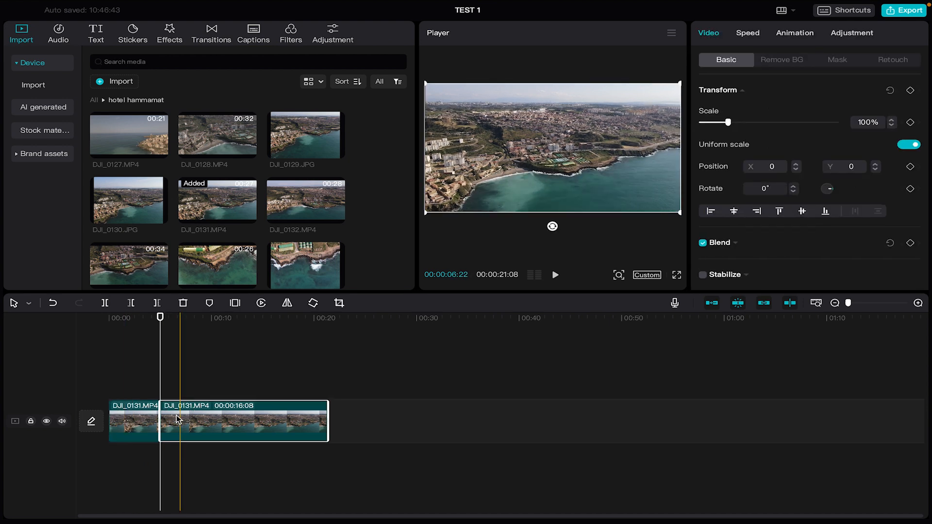
pyautogui.click(138, 420)
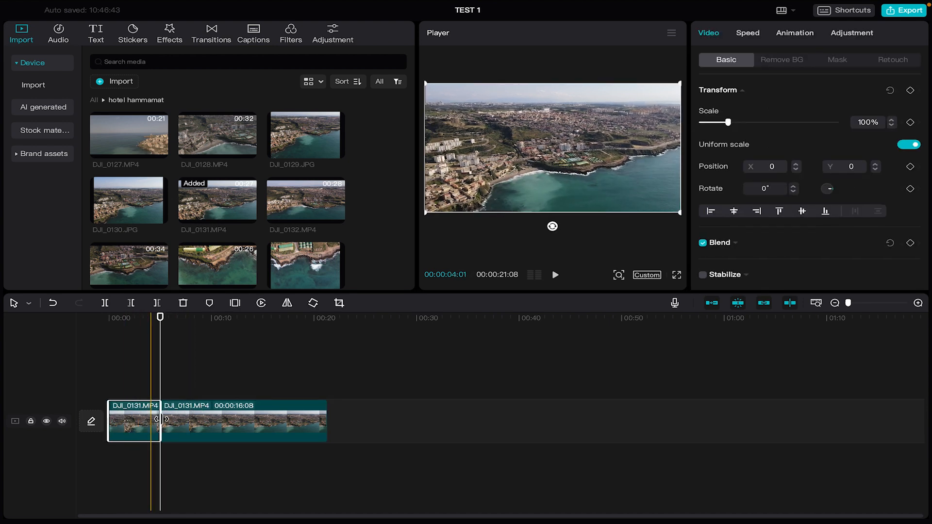
pyautogui.click(183, 423)
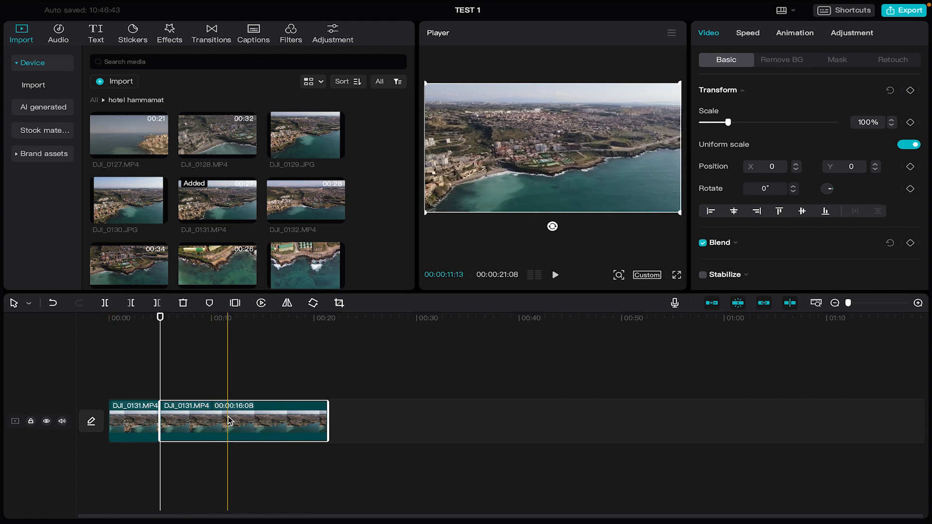
pyautogui.press('Delete')
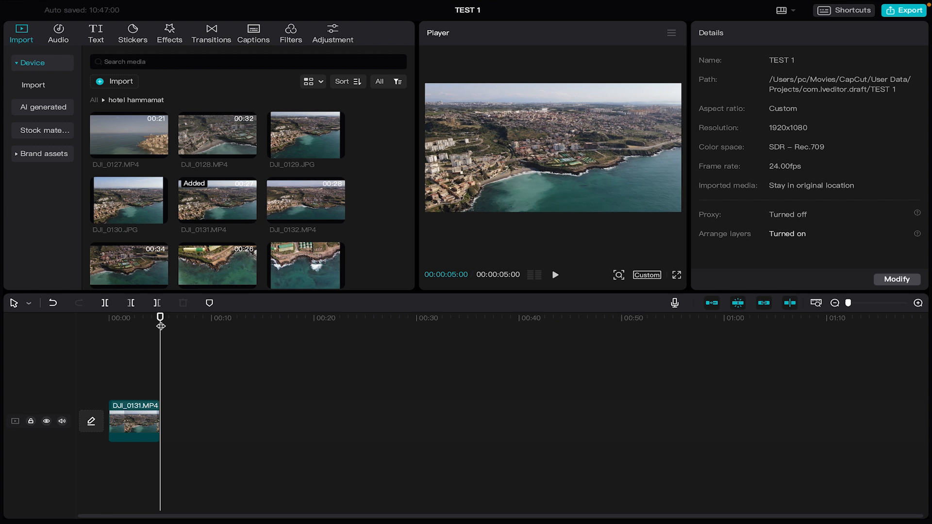
# Play the five-second clip from the start and place DJI_0132.MP4 directly after it on the timeline.
pyautogui.moveTo(160, 318); pyautogui.dragTo(45, 322)
pyautogui.press('space')
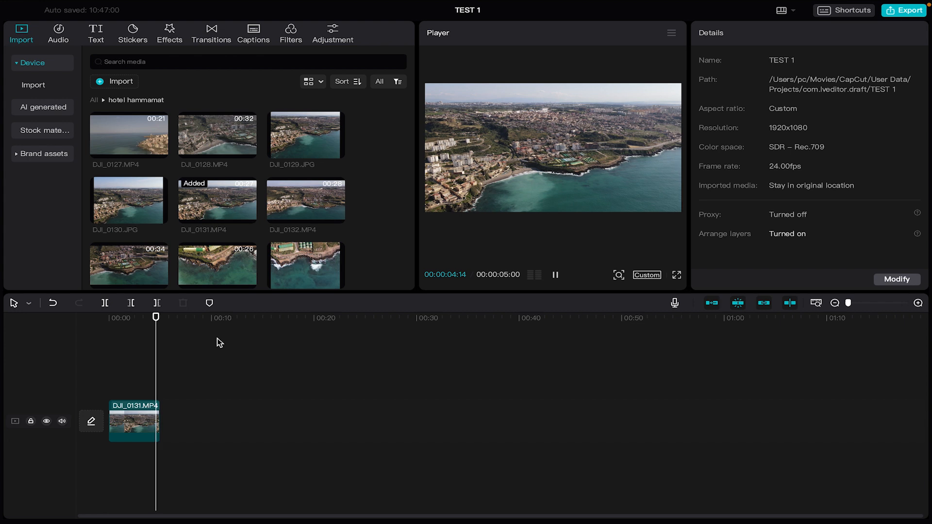
pyautogui.click(298, 206)
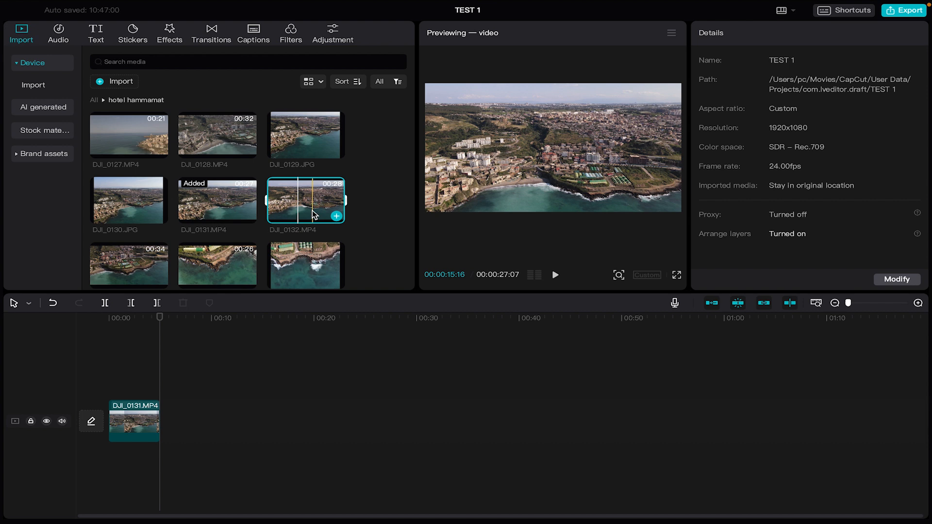
pyautogui.moveTo(313, 215); pyautogui.dragTo(211, 414)
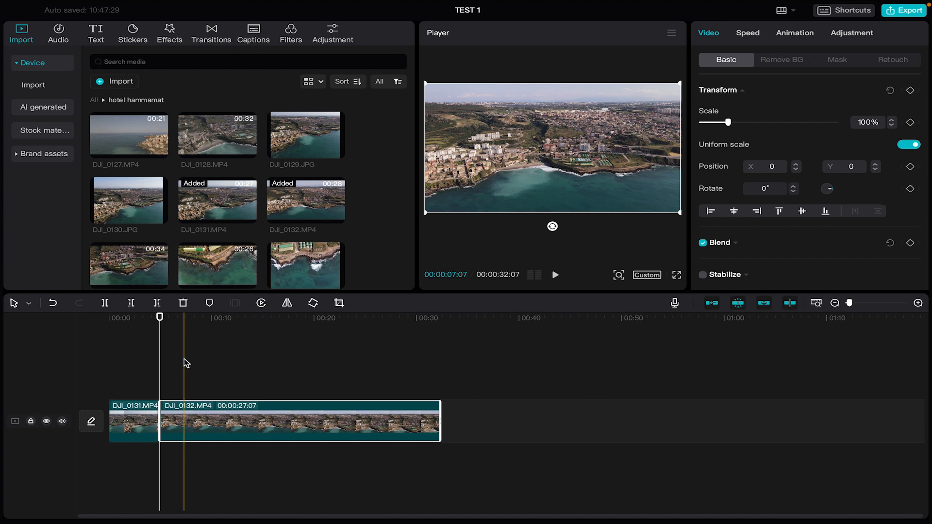
# Scrub through DJI_0132.MP4, split it at about 00:00:21:03 with the Split tool, and return to the Select tool.
pyautogui.moveTo(166, 317); pyautogui.dragTo(347, 316)
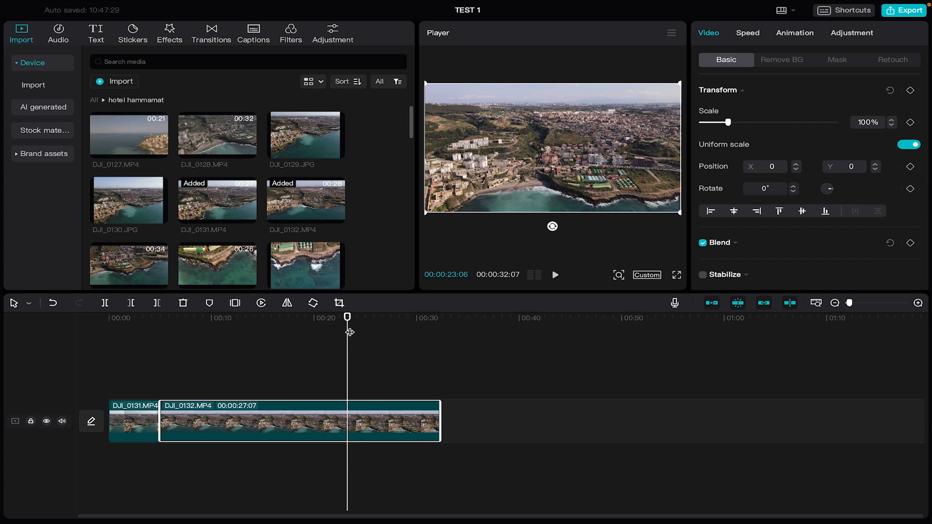
pyautogui.moveTo(348, 321); pyautogui.dragTo(326, 328)
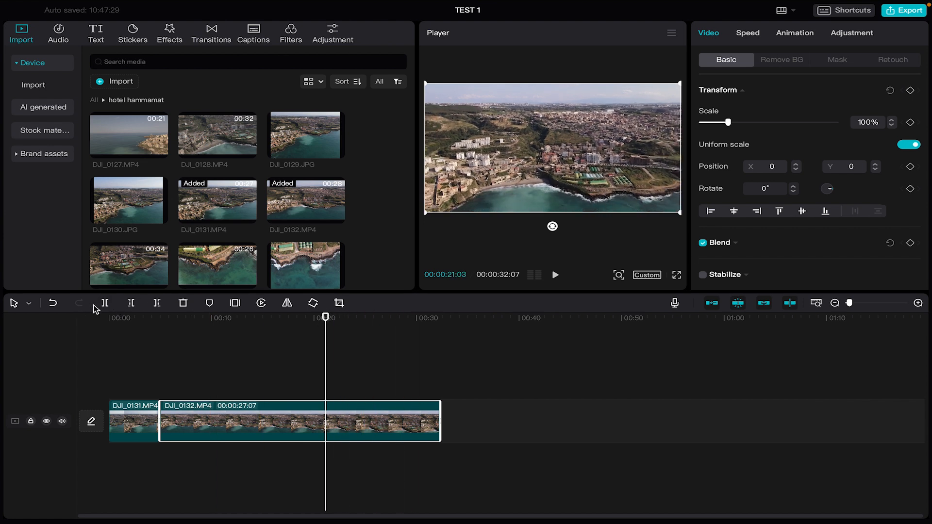
pyautogui.click(28, 304)
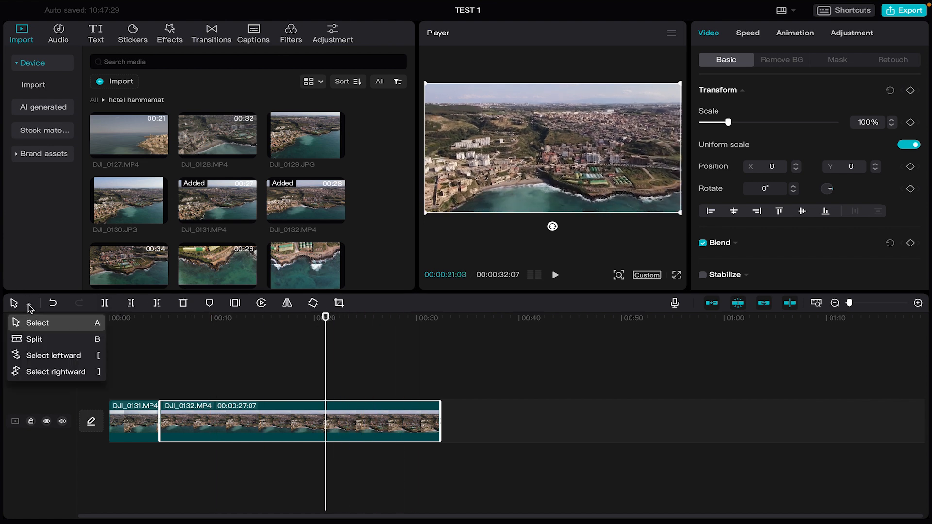
pyautogui.click(37, 338)
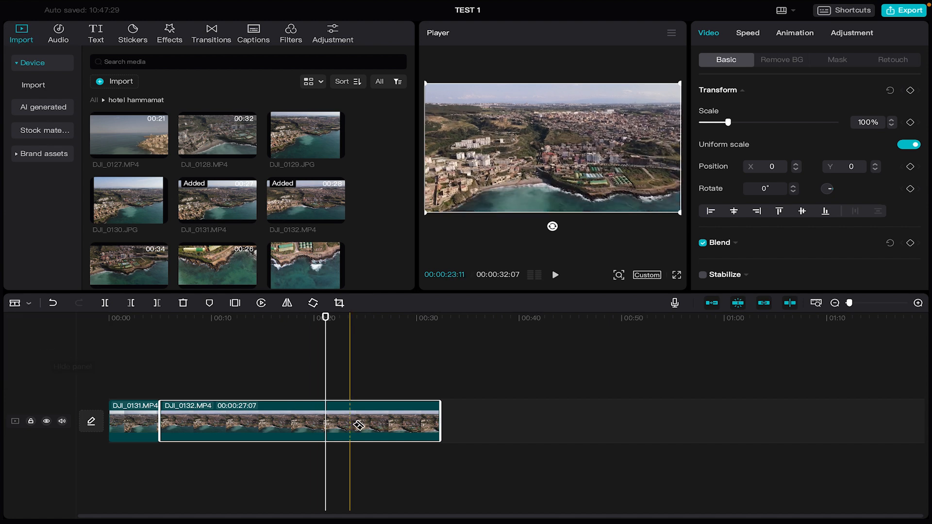
pyautogui.click(326, 422)
pyautogui.click(29, 303)
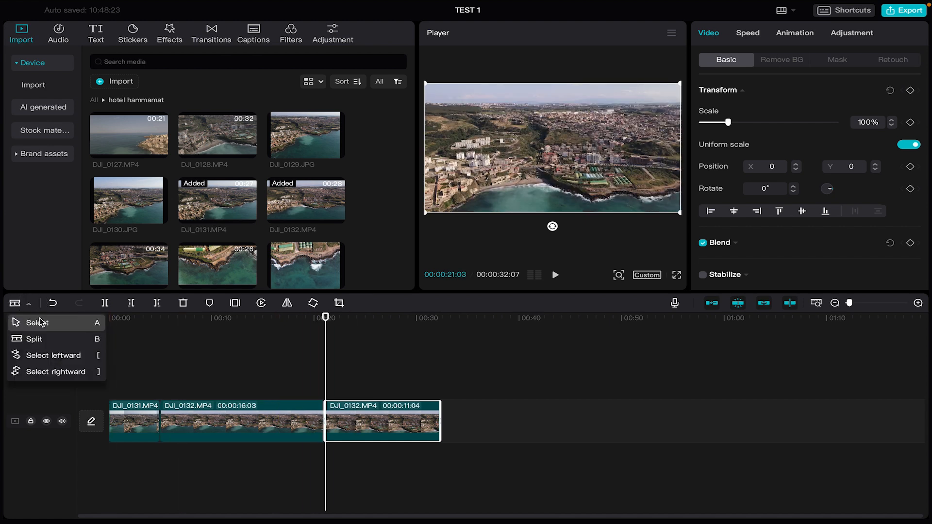
pyautogui.click(38, 322)
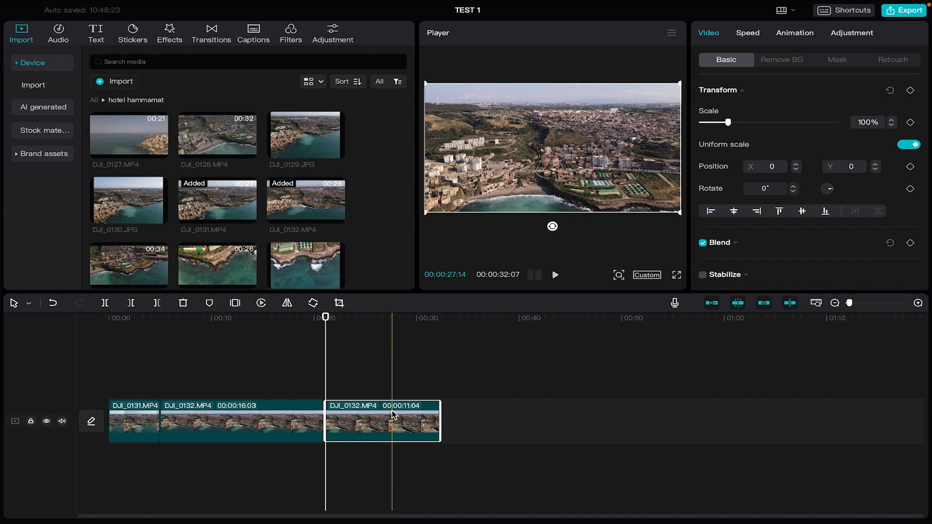
# Delete the part of DJI_0132.MP4 after the 00:00:21:03 cut and undo the deletion.
pyautogui.press('Delete')
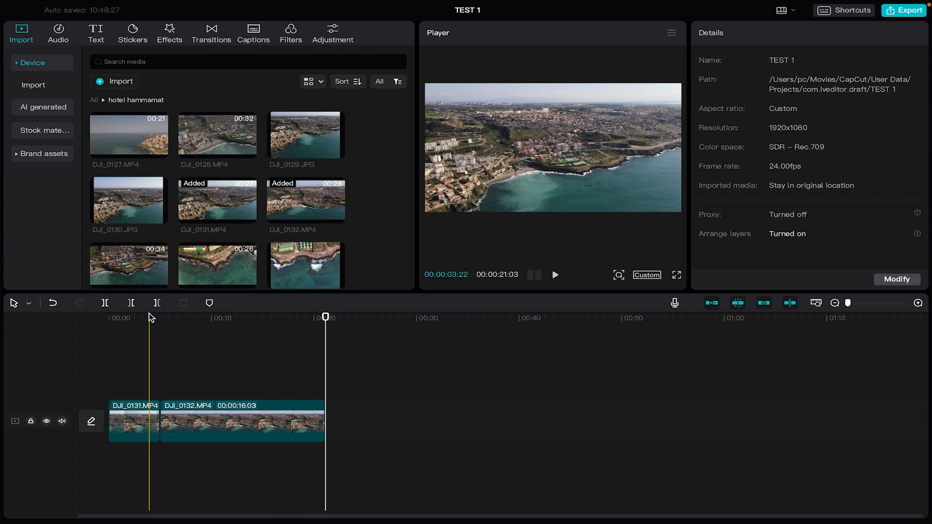
pyautogui.moveTo(111, 2)
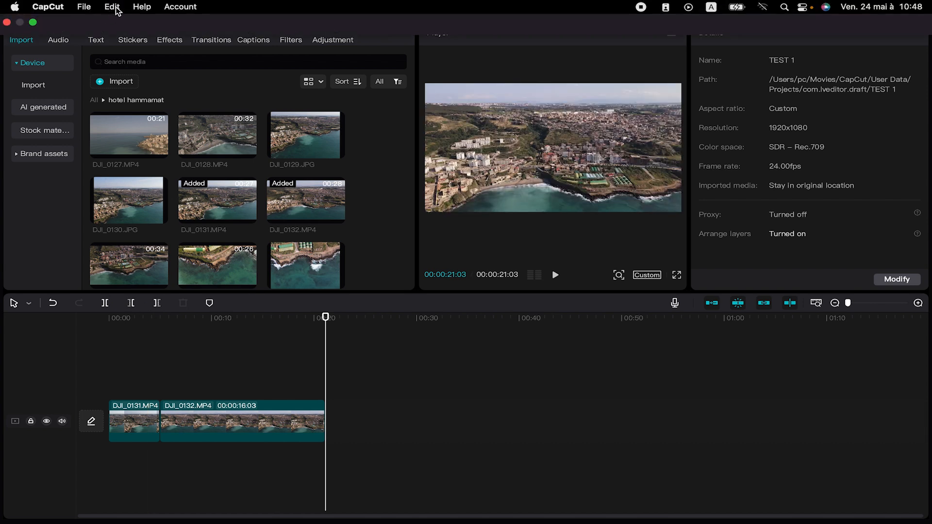
pyautogui.click(115, 10)
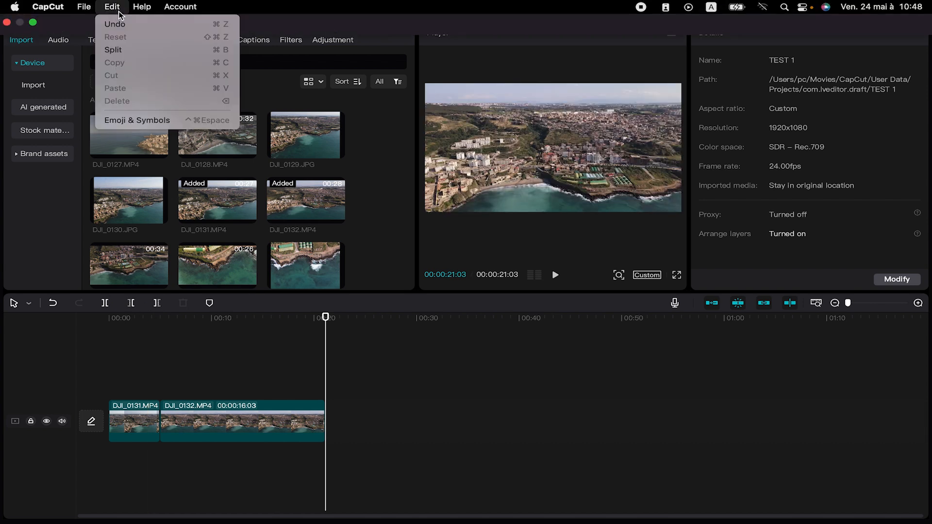
pyautogui.click(130, 24)
pyautogui.click(116, 6)
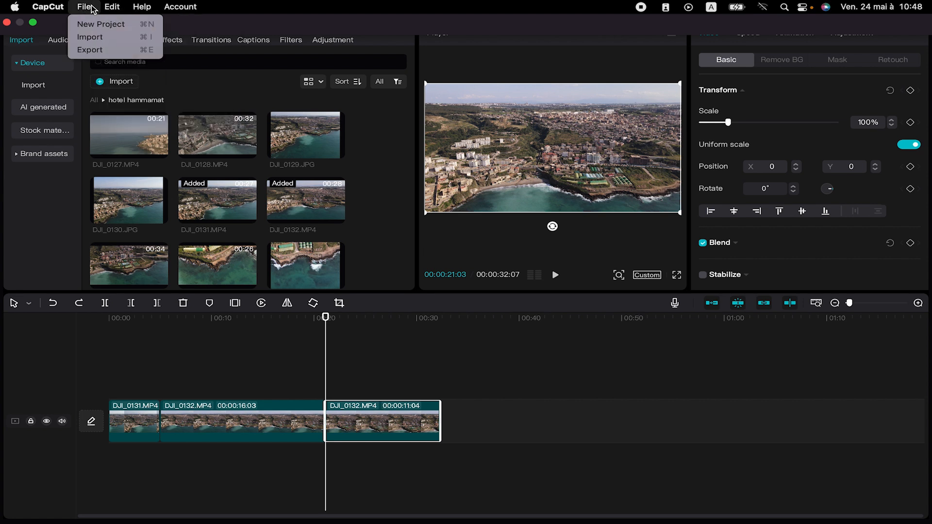
pyautogui.click(113, 23)
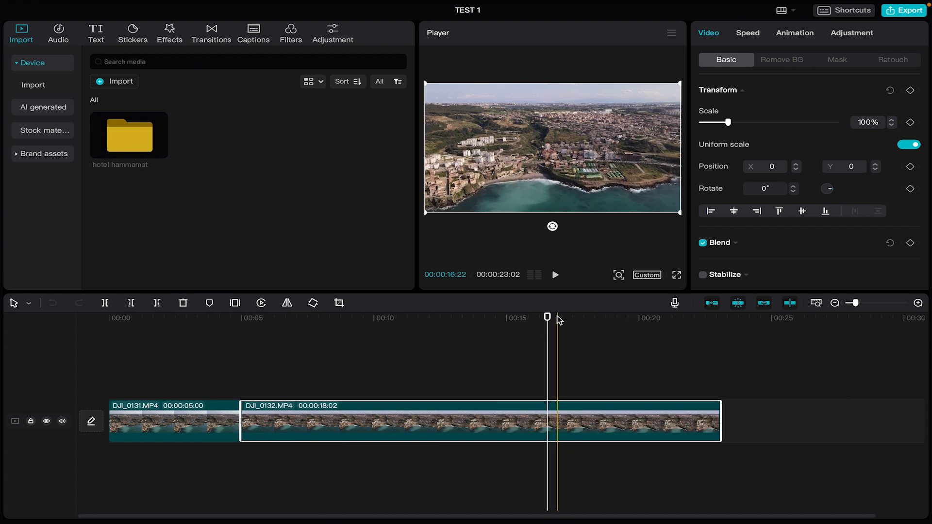
# Trim off everything in DJI_0132.MP4 after about 00:00:16:22 and move the playhead to the clip's new end.
pyautogui.press('w')
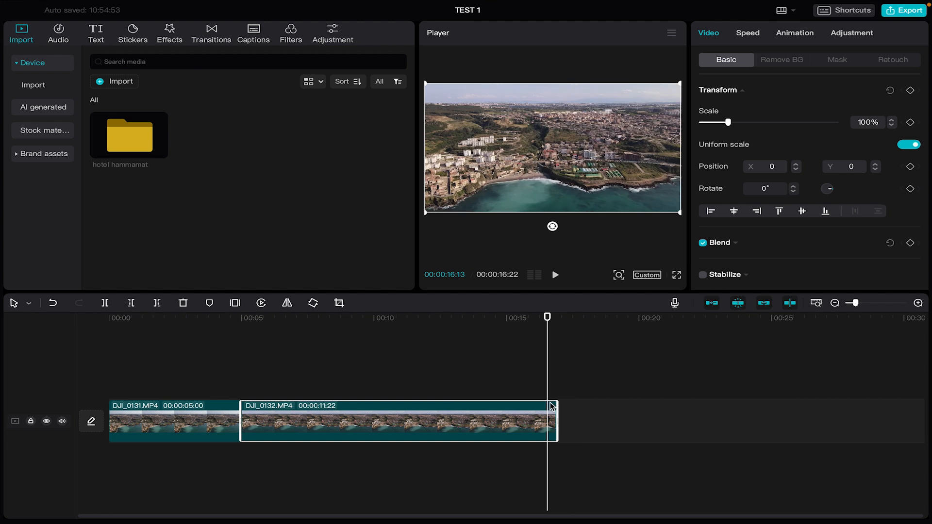
pyautogui.moveTo(547, 324); pyautogui.dragTo(557, 319)
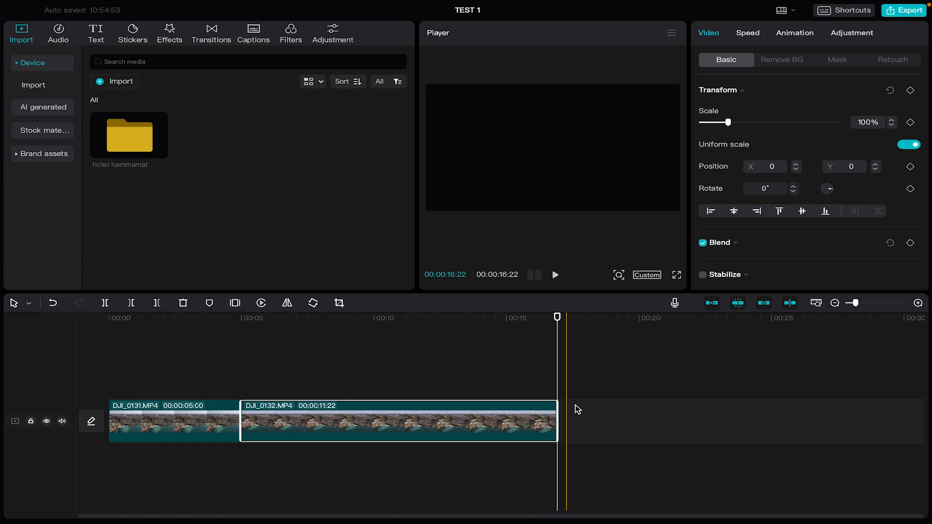
# Move the playhead to about 9 seconds and remove the part of DJI_0132.MP4 before it with Delete left.
pyautogui.click(484, 325)
pyautogui.moveTo(484, 325); pyautogui.dragTo(367, 342)
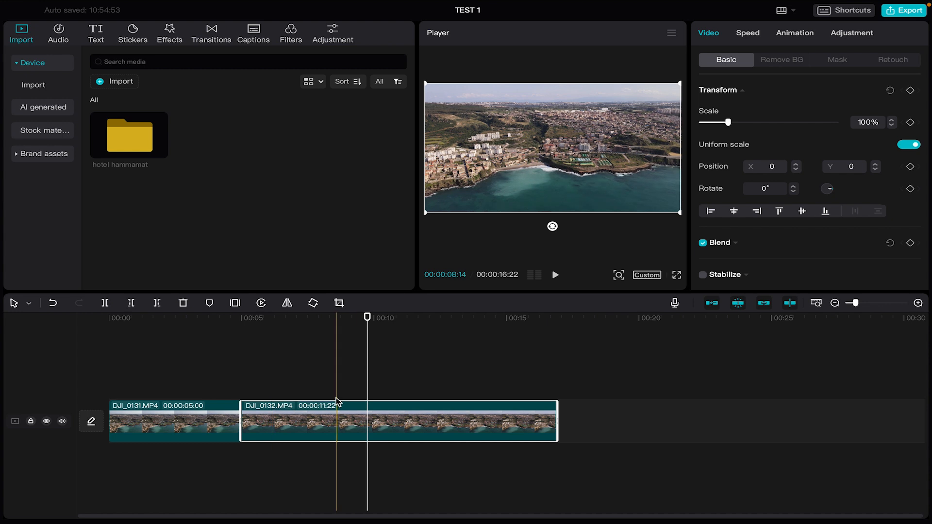
pyautogui.moveTo(364, 327); pyautogui.dragTo(355, 327)
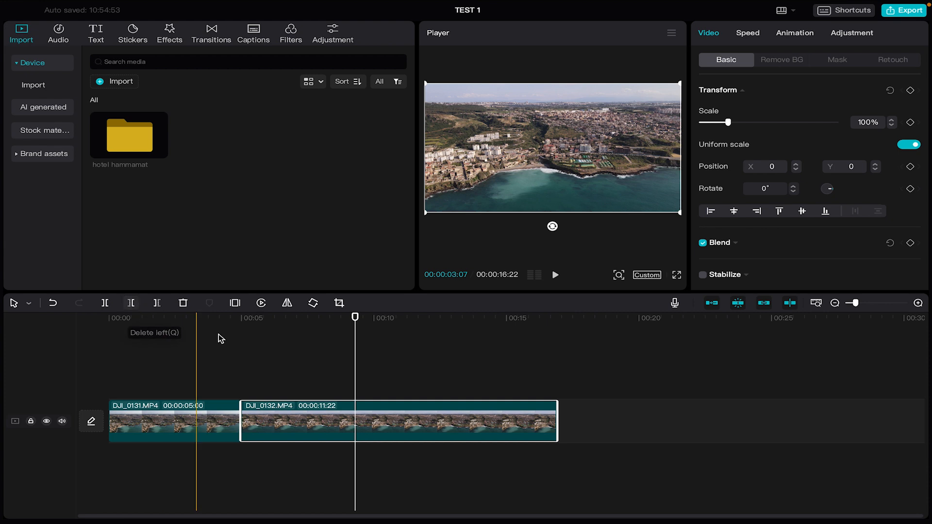
pyautogui.moveTo(354, 318); pyautogui.dragTo(346, 318)
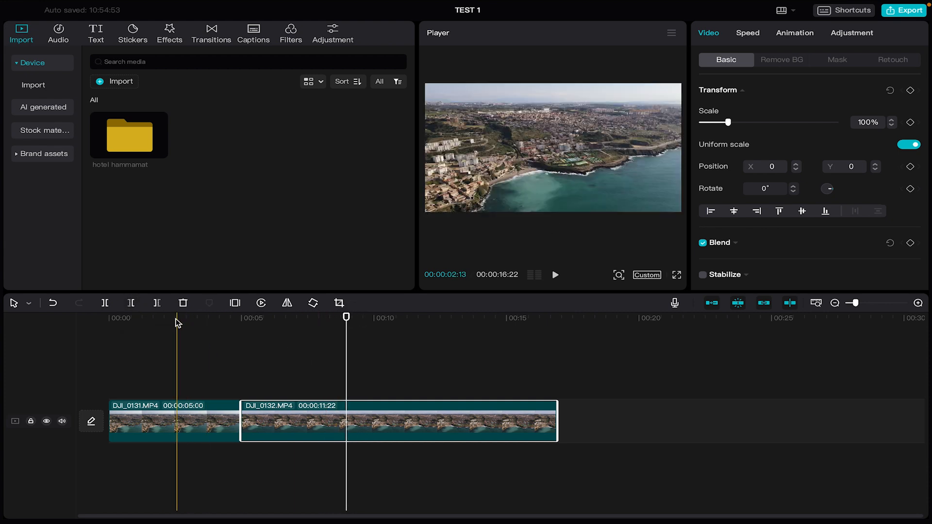
pyautogui.click(131, 304)
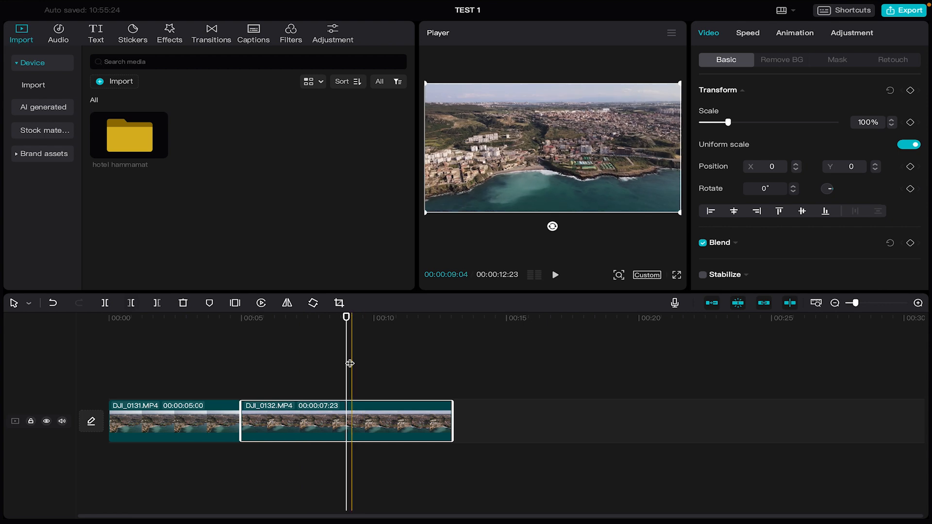
# Play the timeline from the start to review the cut between DJI_0131.MP4 and DJI_0132.MP4.
pyautogui.moveTo(344, 320); pyautogui.dragTo(104, 341)
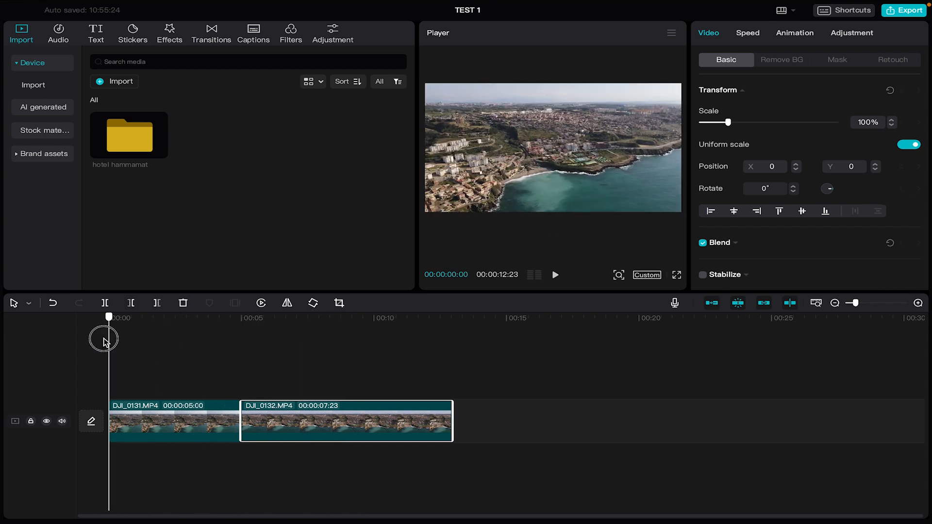
pyautogui.click(154, 335)
pyautogui.press('space')
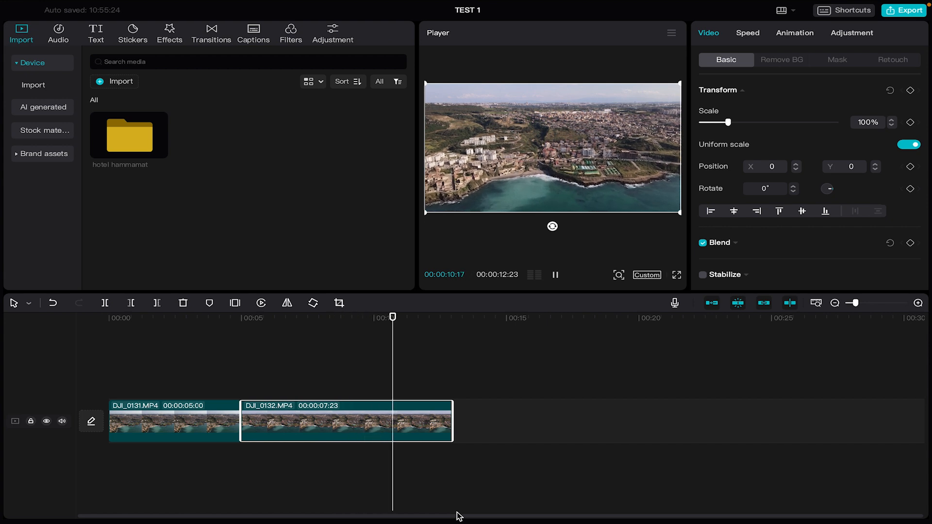
pyautogui.press('space')
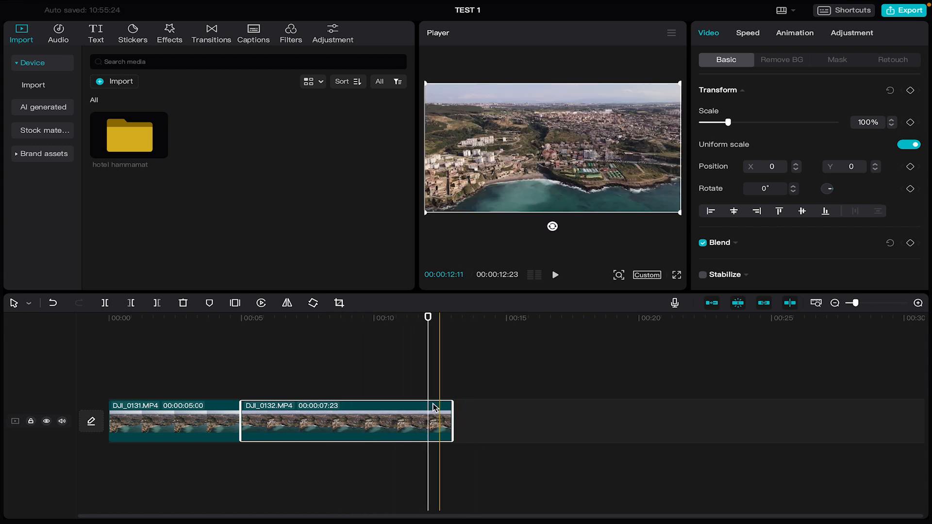
# Move the playhead to the start of DJI_0132.MP4 and shorten the clip's duration to 5.0s in its standard speed settings.
pyautogui.moveTo(410, 334); pyautogui.dragTo(238, 341)
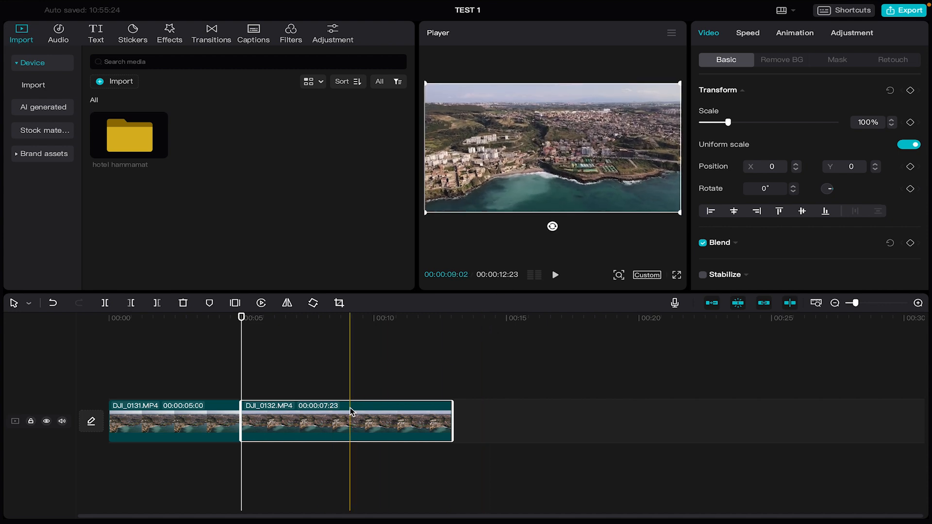
pyautogui.click(308, 411)
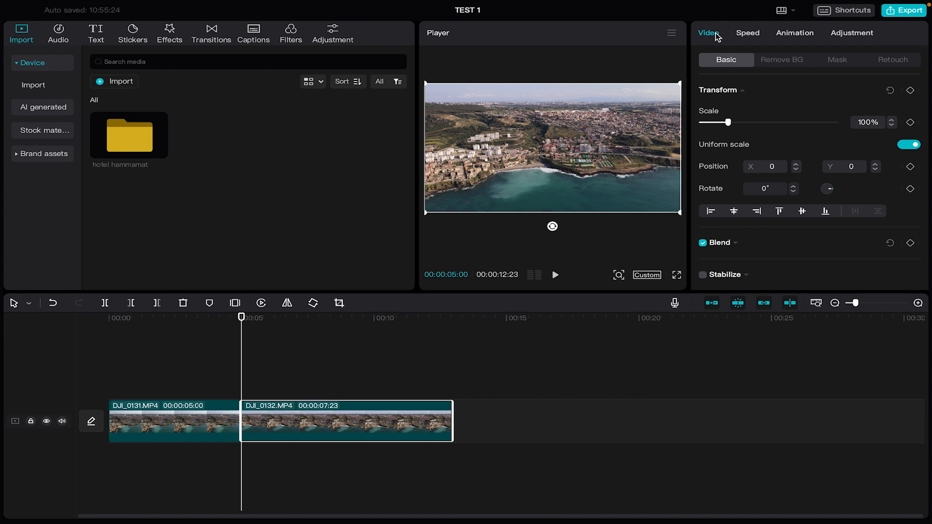
pyautogui.click(742, 35)
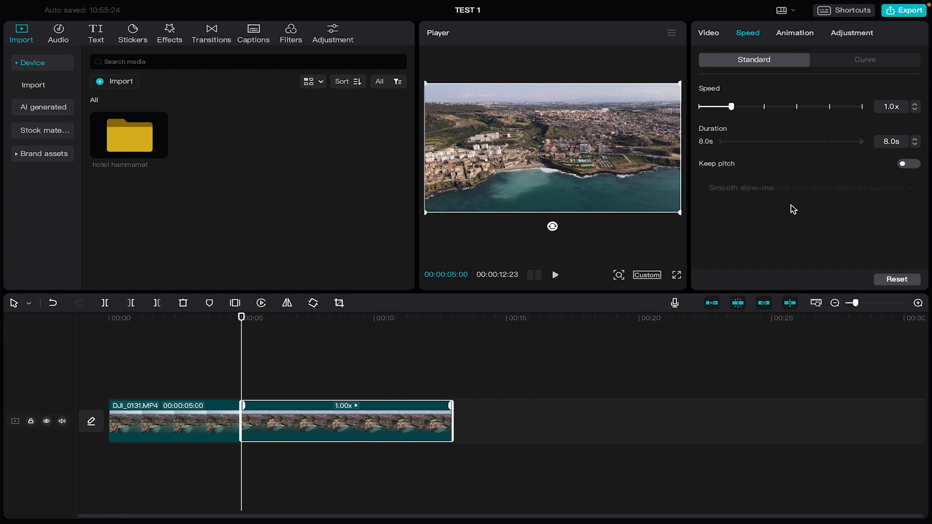
pyautogui.click(916, 145)
pyautogui.click(916, 145)
pyautogui.click(916, 145)
pyautogui.click(916, 145)
pyautogui.click(916, 144)
pyautogui.click(916, 144)
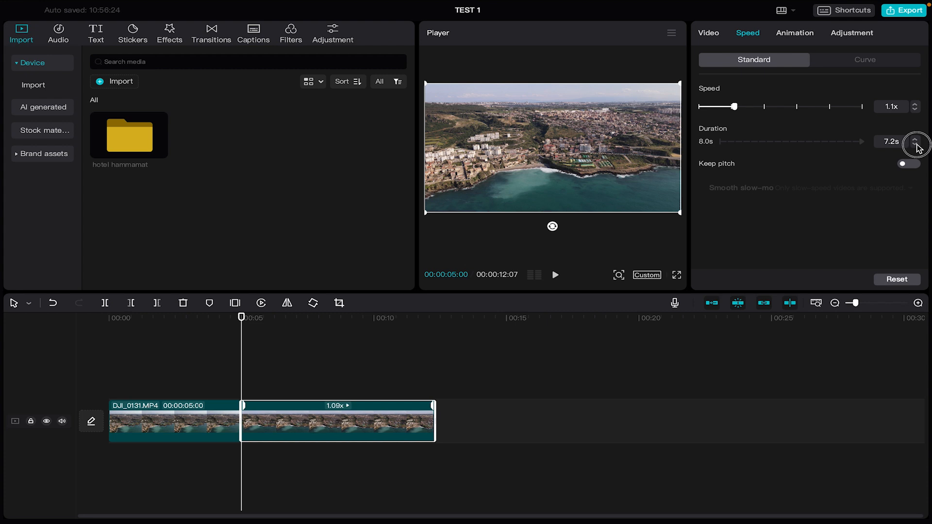
pyautogui.click(917, 145)
pyautogui.click(916, 145)
pyautogui.click(916, 144)
pyautogui.click(916, 145)
pyautogui.click(916, 144)
pyautogui.click(915, 144)
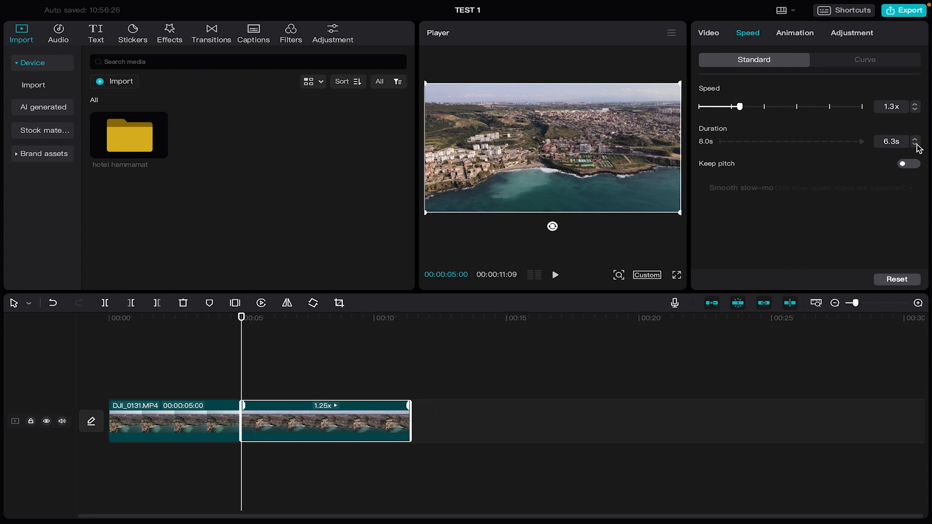
pyautogui.click(914, 145)
pyautogui.click(915, 145)
pyautogui.click(915, 145)
pyautogui.click(915, 145)
pyautogui.click(915, 145)
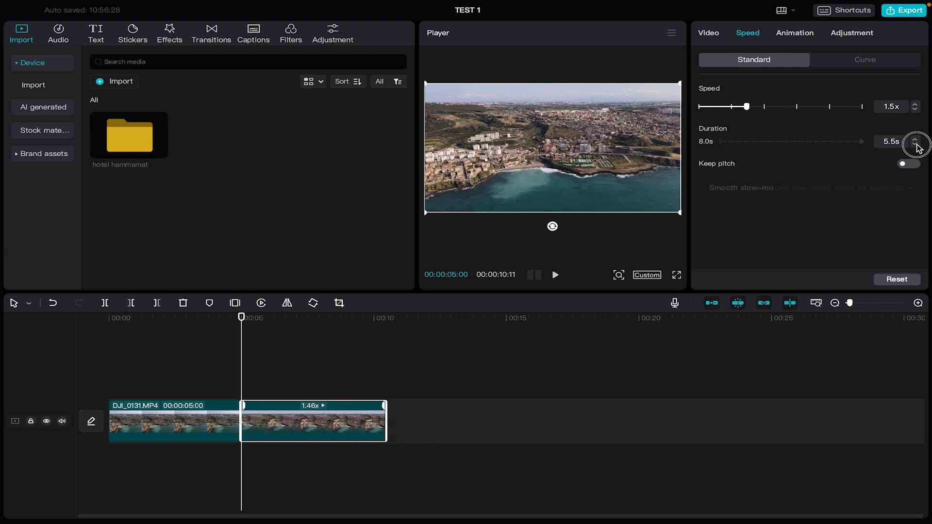
pyautogui.click(915, 145)
pyautogui.click(915, 145)
pyautogui.click(915, 145)
pyautogui.click(915, 144)
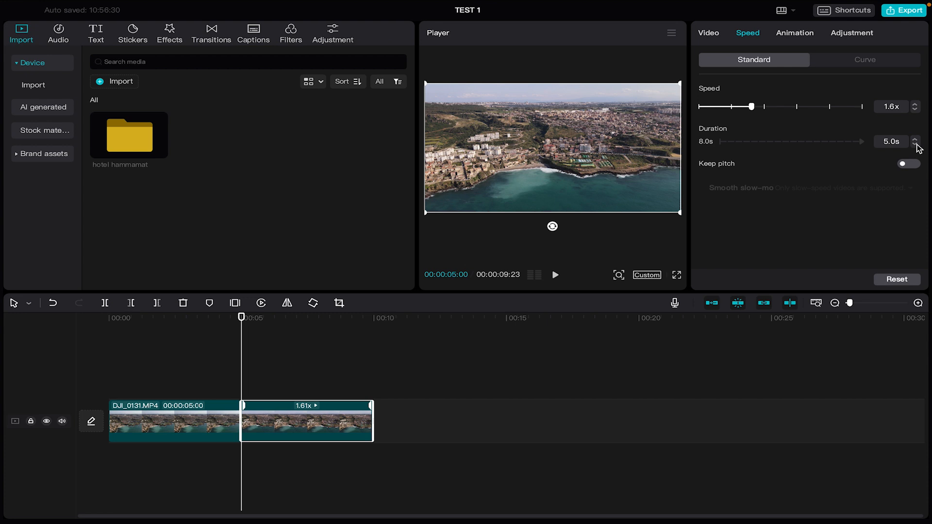
# Play both clips from the start of the timeline and return the playhead to about 00:00:08:09.
pyautogui.click(116, 321)
pyautogui.moveTo(113, 328); pyautogui.dragTo(107, 321)
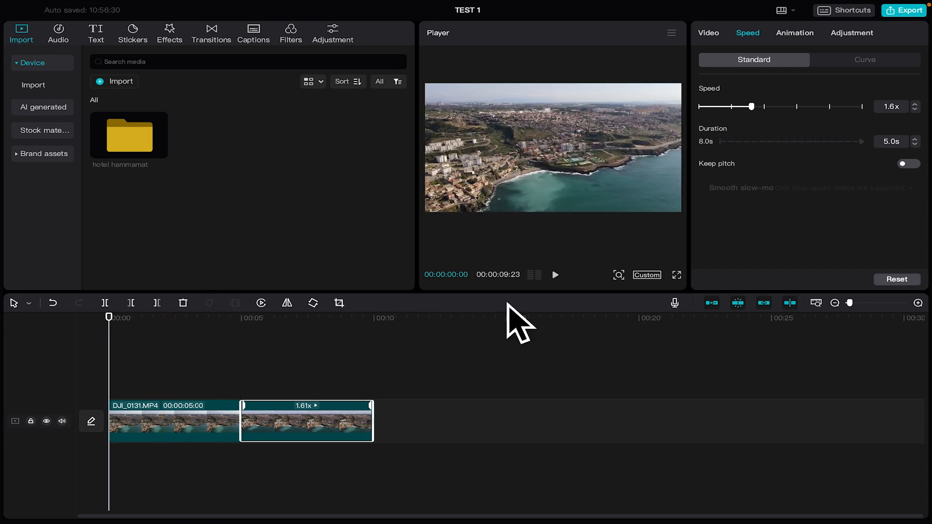
pyautogui.click(555, 276)
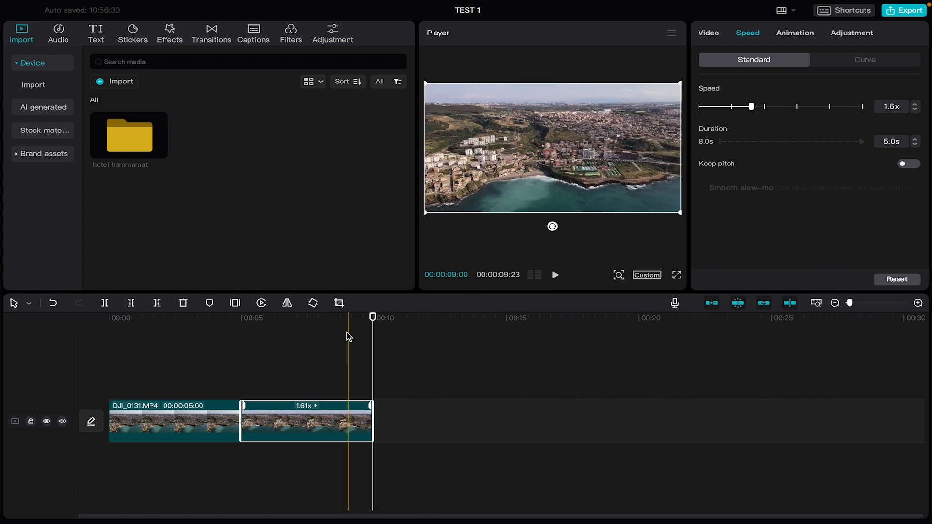
pyautogui.click(331, 326)
pyautogui.moveTo(332, 331); pyautogui.dragTo(331, 332)
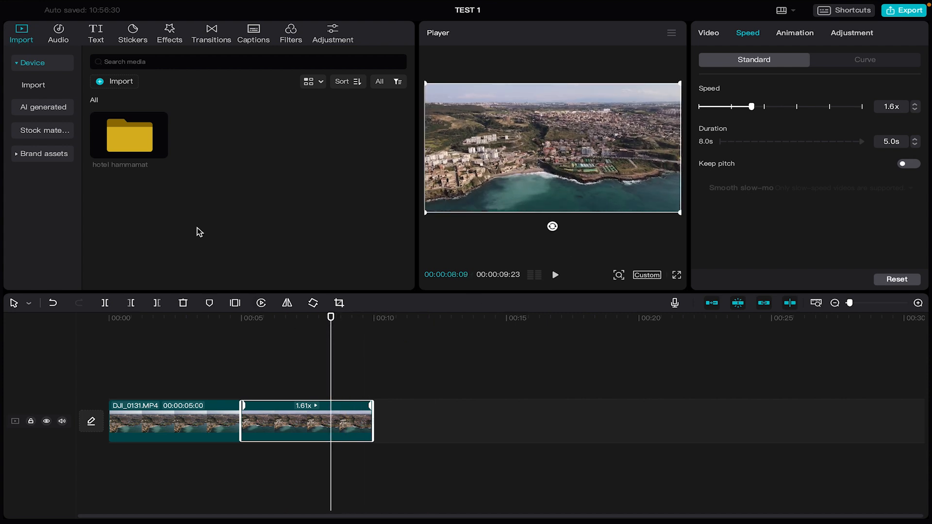
# Open the hotel hammamat media folder, browse its footage and select DJI_0150.MP4 for previewing.
pyautogui.doubleClick(136, 138)
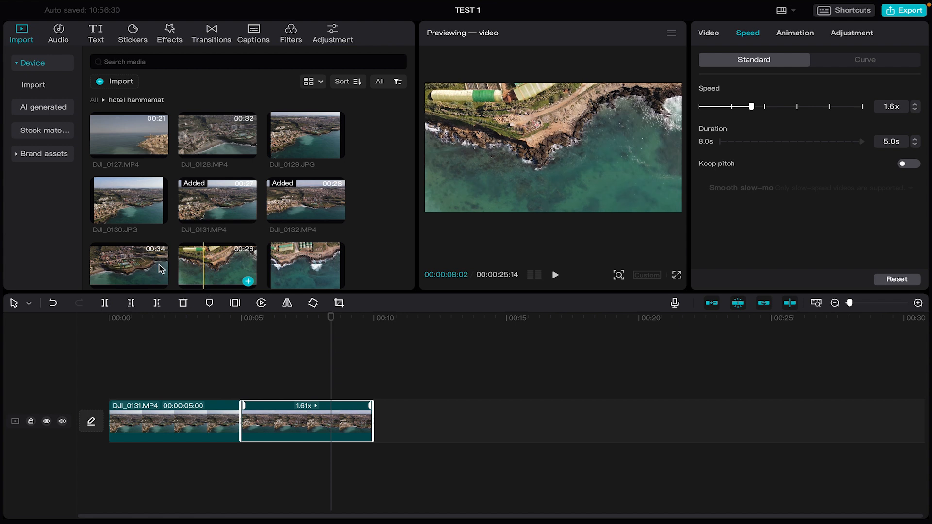
pyautogui.scroll(-1, 278, 247)
pyautogui.scroll(-4, 278, 245)
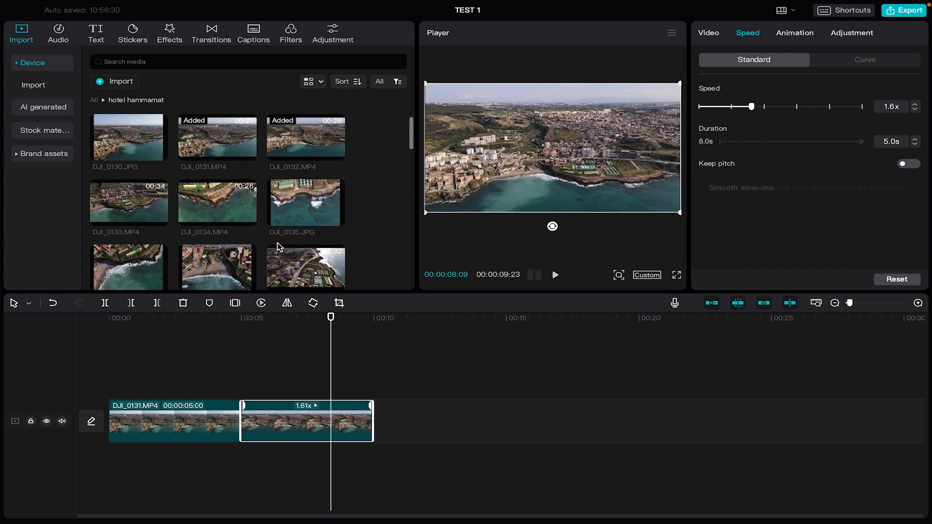
pyautogui.scroll(-5, 277, 243)
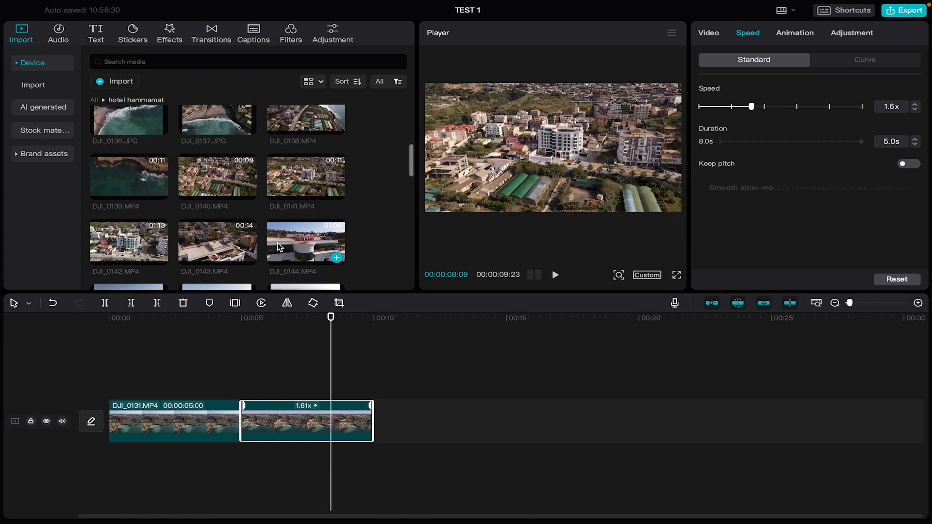
pyautogui.scroll(-2, 277, 242)
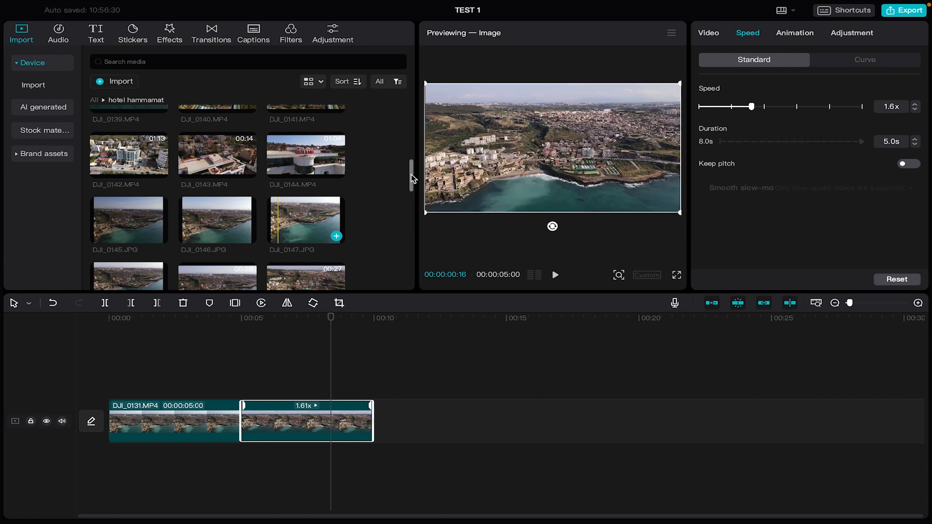
pyautogui.moveTo(412, 174); pyautogui.dragTo(410, 192)
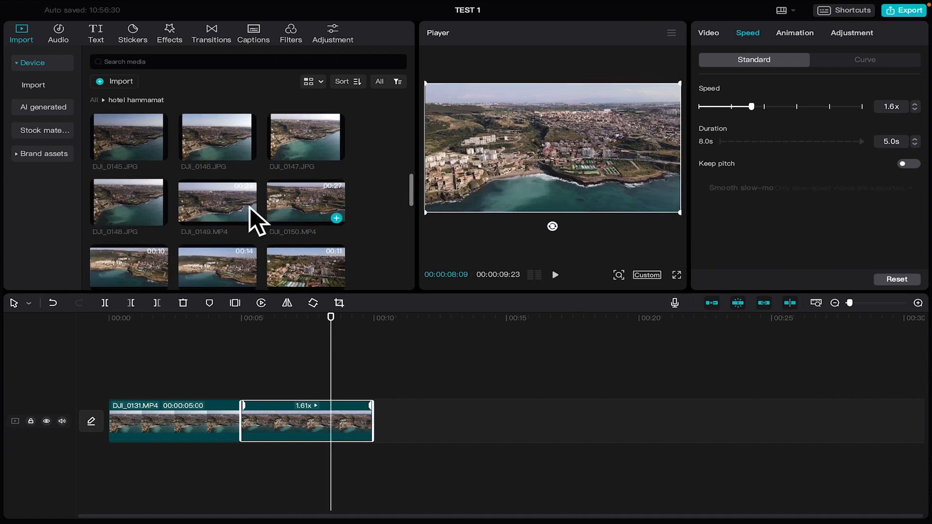
pyautogui.click(226, 190)
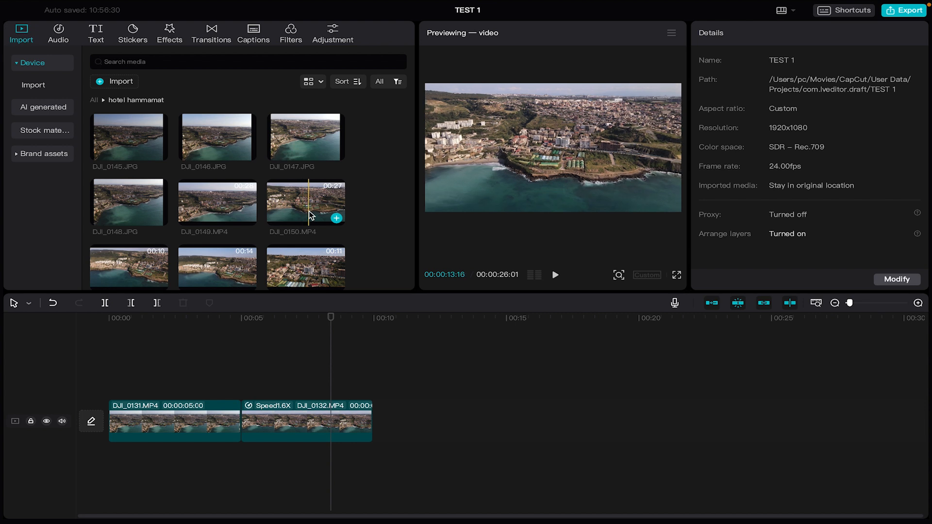
pyautogui.click(281, 206)
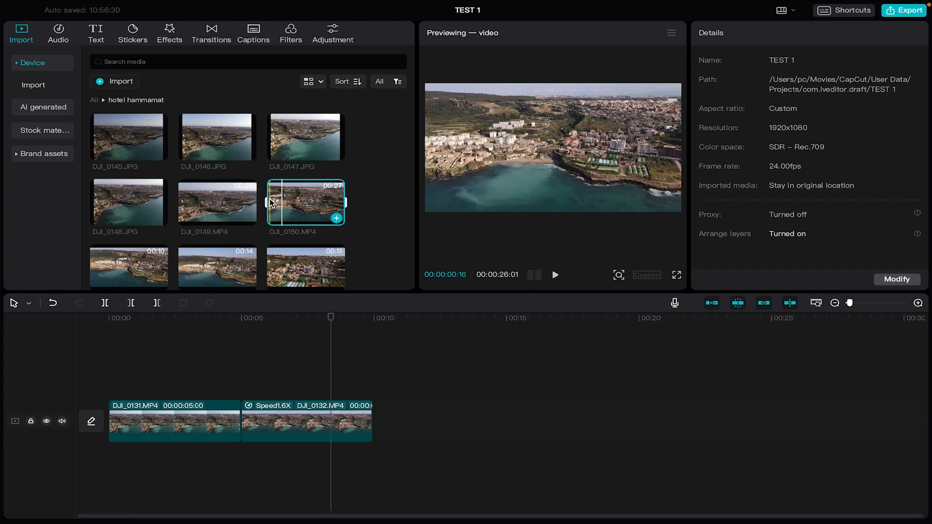
# Mark a middle section of about 10 seconds in DJI_0150.MP4 and add it to the timeline after DJI_0132.MP4.
pyautogui.moveTo(270, 203); pyautogui.dragTo(272, 205)
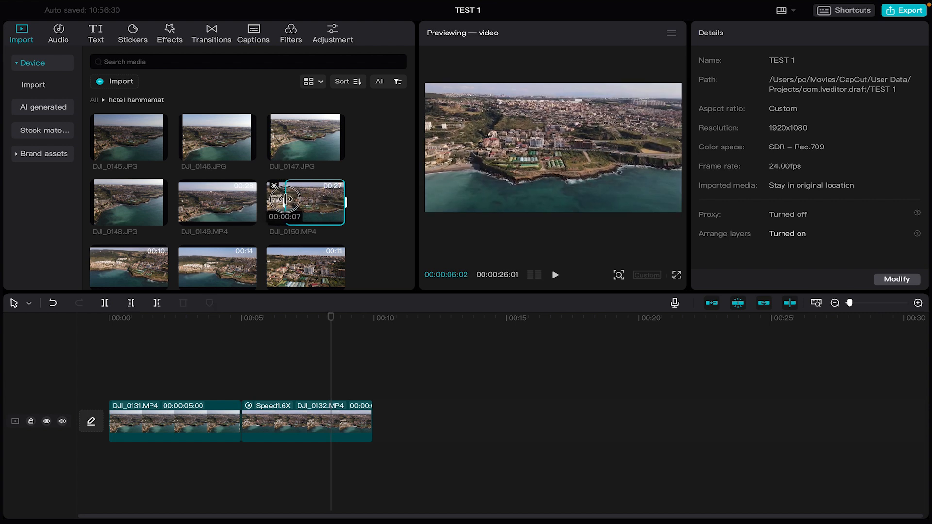
pyautogui.moveTo(284, 199); pyautogui.dragTo(296, 198)
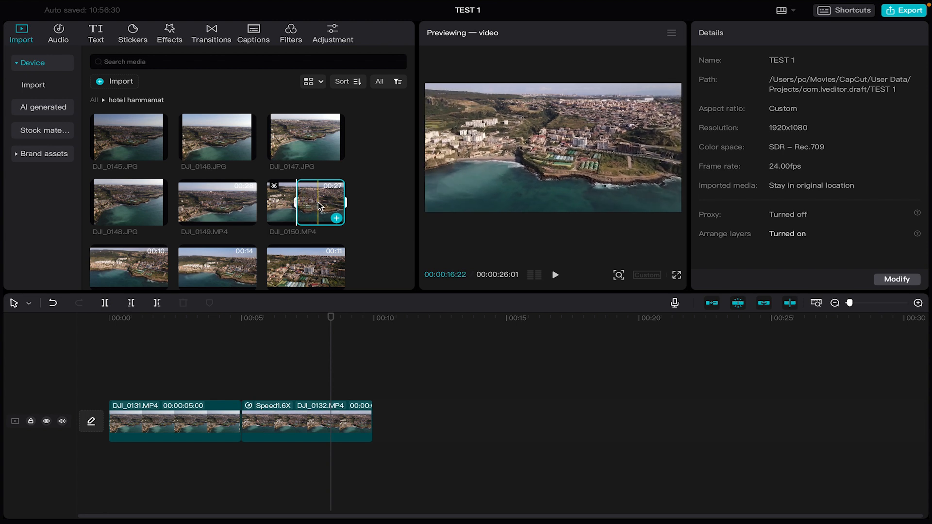
pyautogui.moveTo(345, 202); pyautogui.dragTo(325, 204)
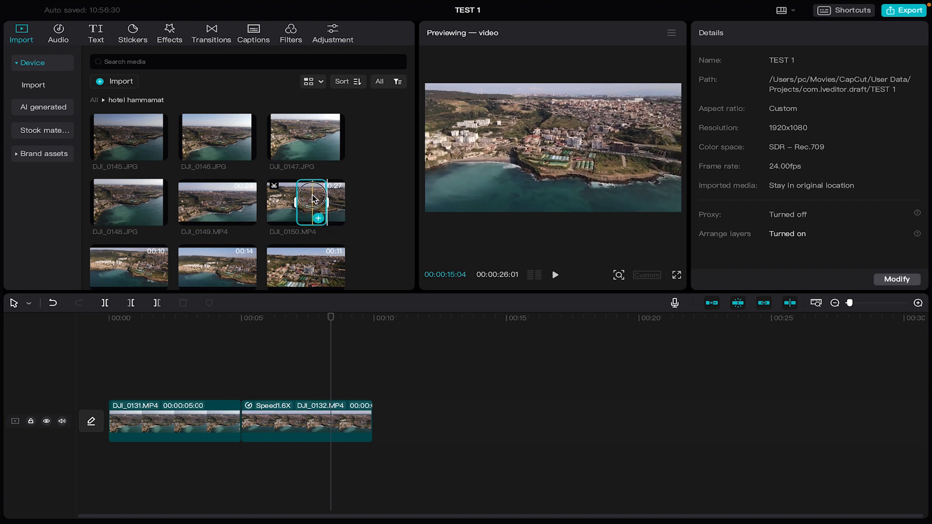
pyautogui.moveTo(323, 220)
pyautogui.mouseDown()
pyautogui.moveTo(386, 330)
pyautogui.moveTo(400, 407)
pyautogui.moveTo(386, 431)
pyautogui.moveTo(332, 201)
pyautogui.moveTo(313, 225)
pyautogui.mouseUp()
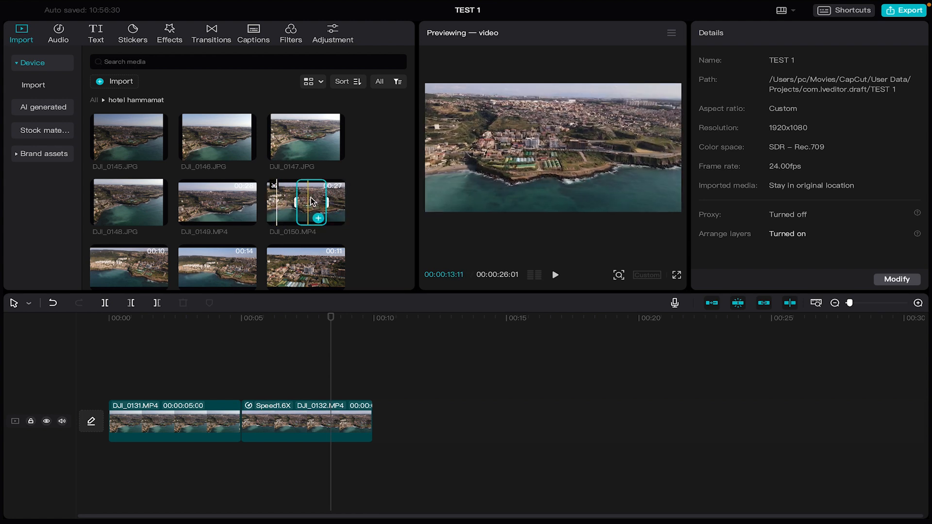
pyautogui.click(317, 218)
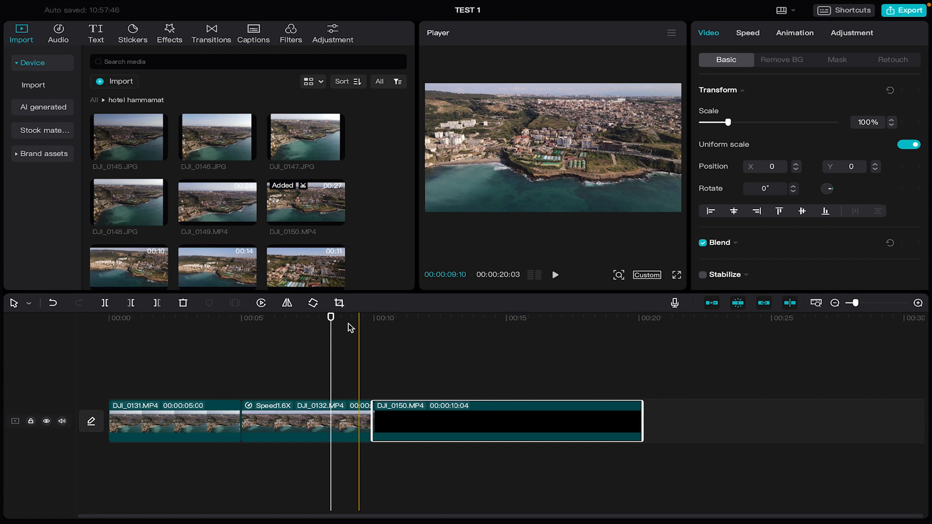
# Play the timeline from about 00:00:09:02 to review the transition into DJI_0150.MP4, replaying it once.
pyautogui.moveTo(346, 325); pyautogui.dragTo(350, 329)
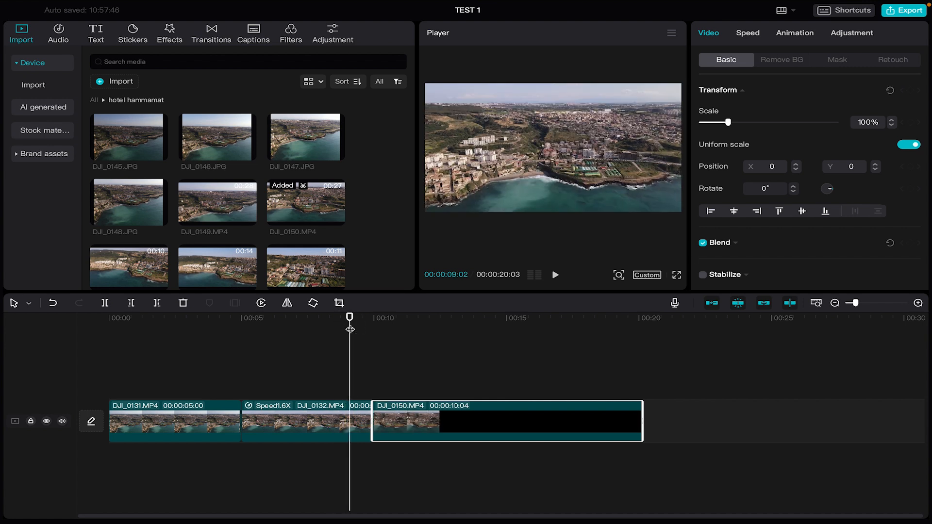
pyautogui.click(554, 281)
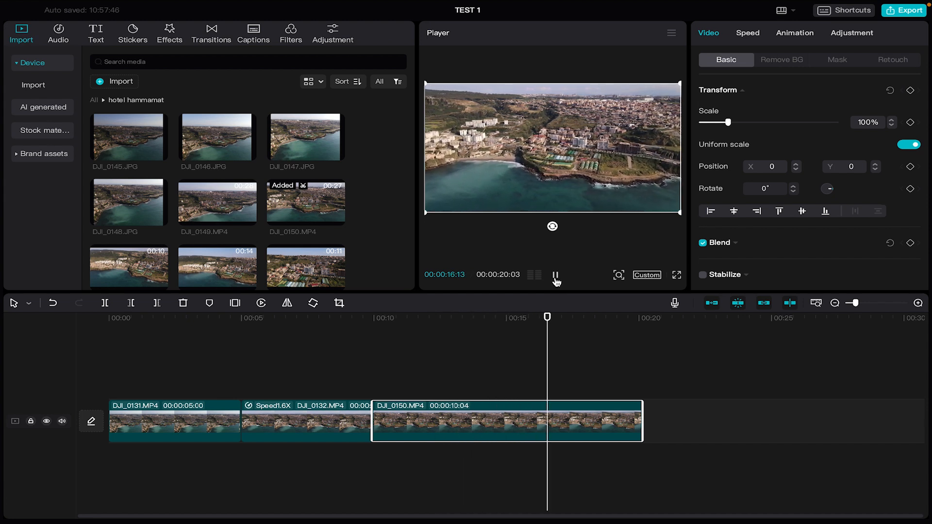
pyautogui.click(556, 275)
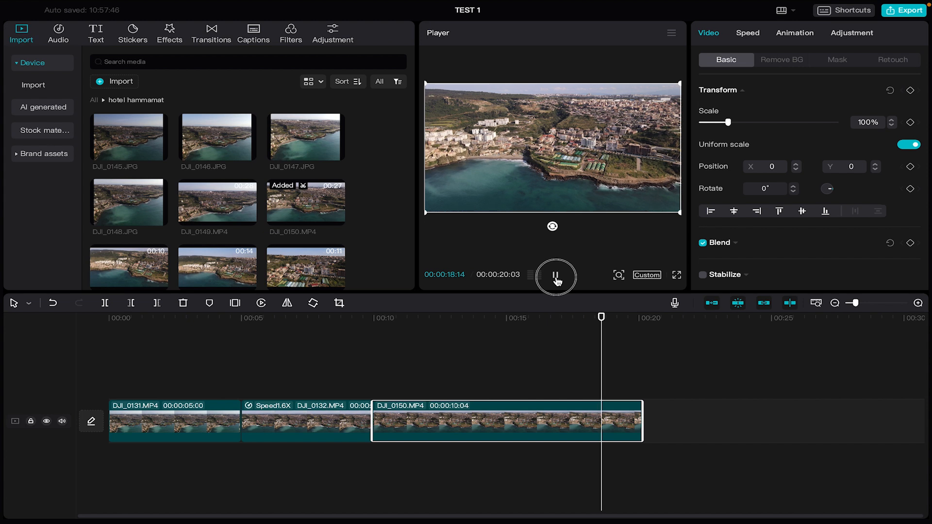
pyautogui.click(361, 330)
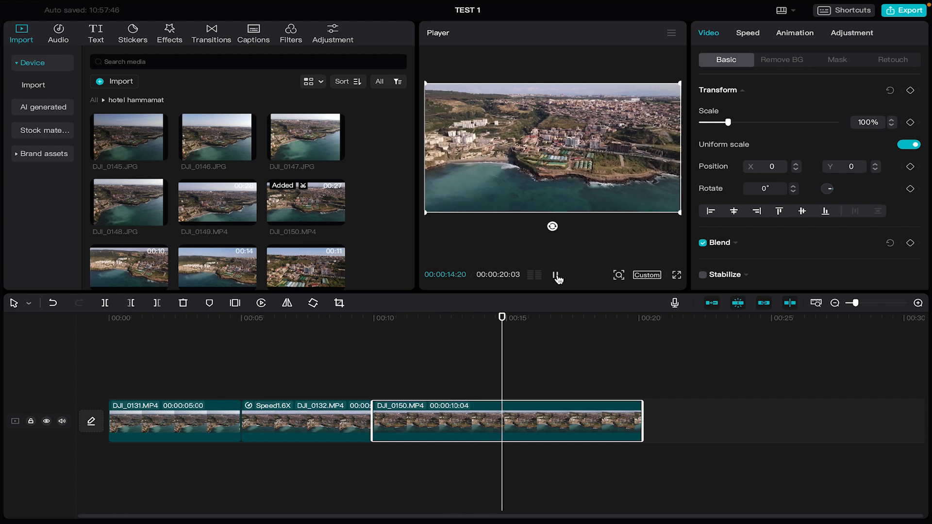
pyautogui.click(556, 276)
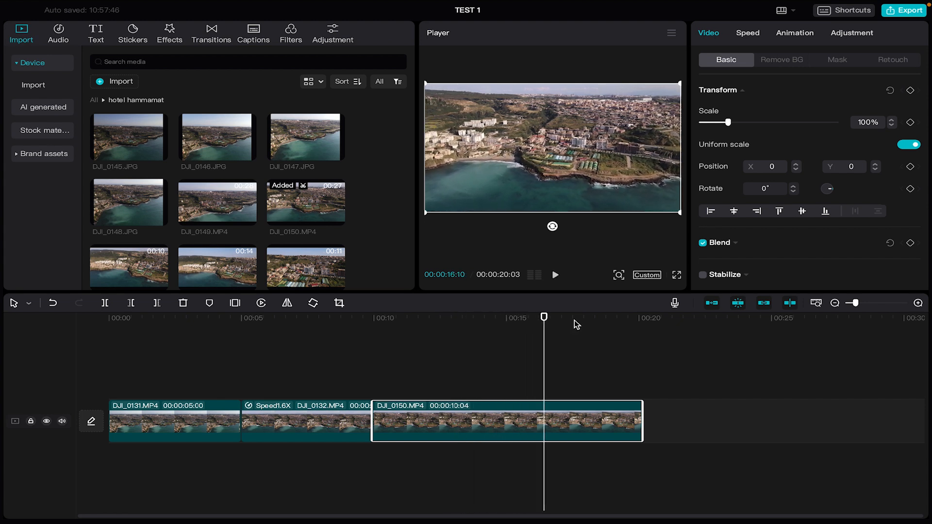
# Set the speed of DJI_0150.MP4 to 2.0x and play the timeline from about 00:00:09 to review it.
pyautogui.click(762, 39)
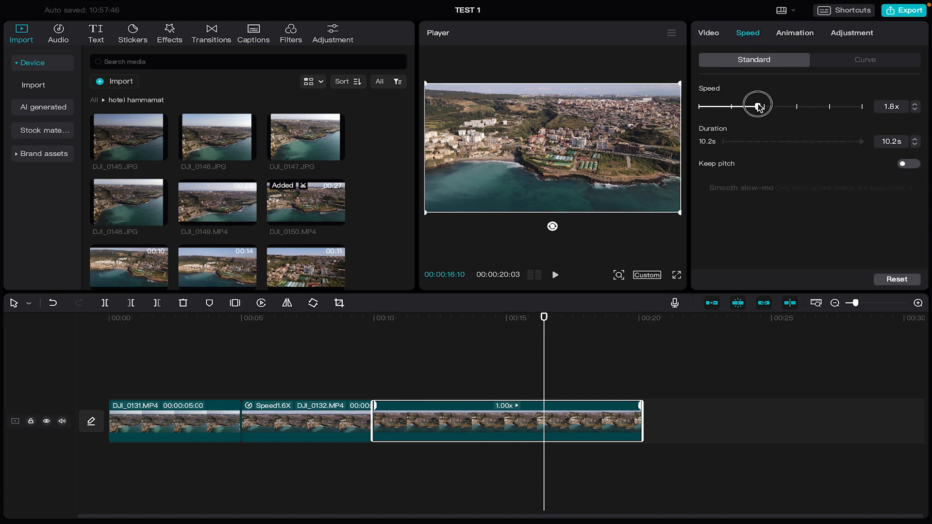
pyautogui.moveTo(764, 105); pyautogui.dragTo(764, 106)
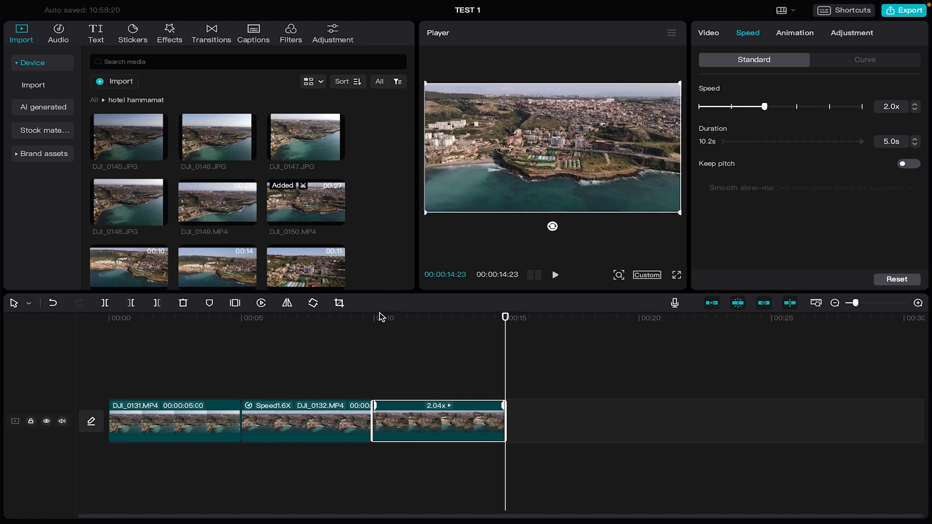
pyautogui.click(346, 317)
pyautogui.click(554, 275)
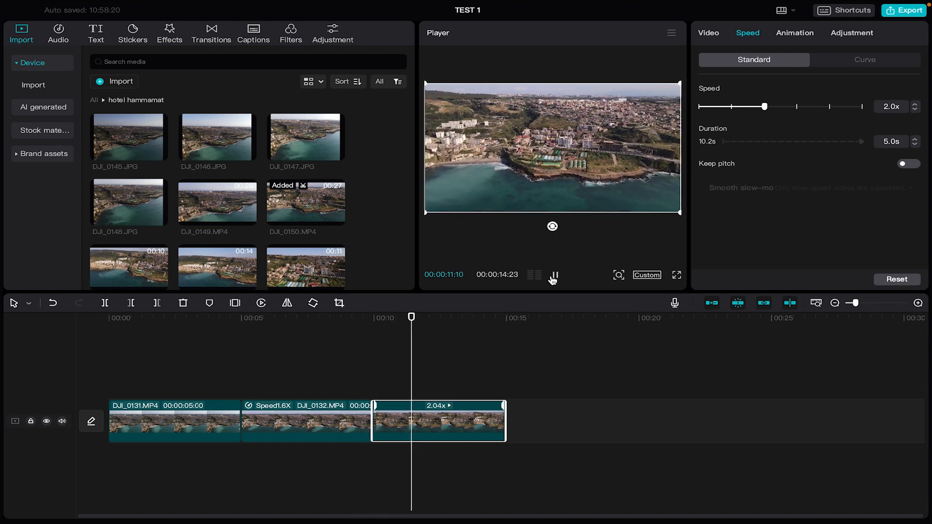
pyautogui.click(553, 275)
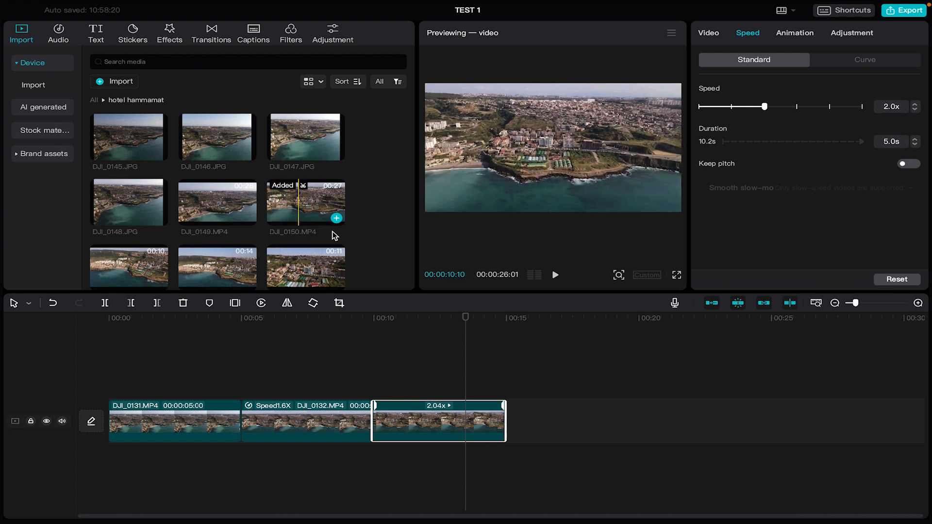
# Browse the hotel hammamat footage, preview DJI_0151.MP4 and DJI_0152.MP4, and add DJI_0152.MP4 to the timeline after DJI_0150.MP4.
pyautogui.scroll(-1, 272, 221)
pyautogui.scroll(3, 263, 237)
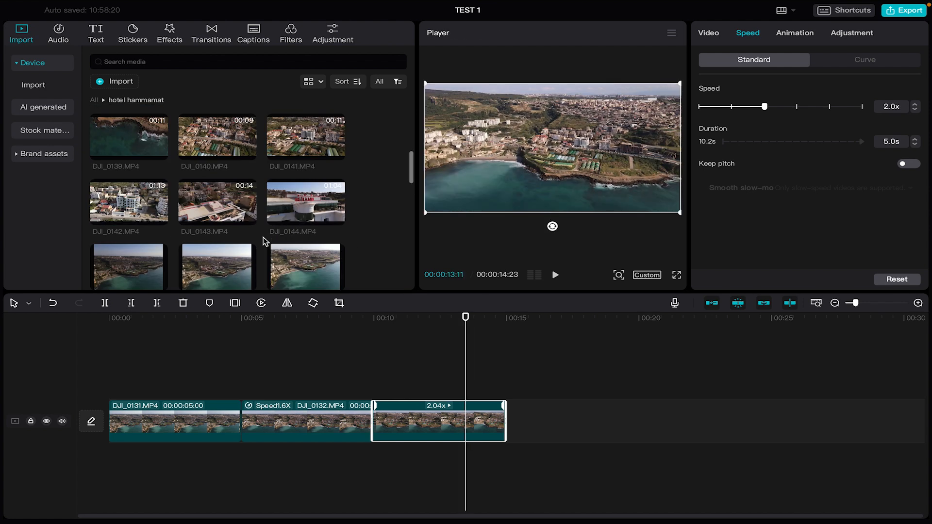
pyautogui.scroll(5, 251, 167)
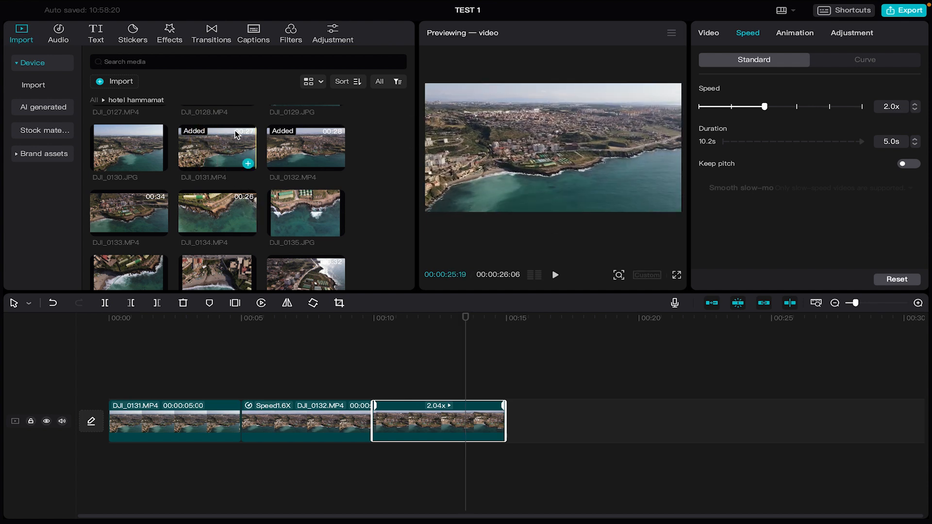
pyautogui.scroll(-4, 290, 238)
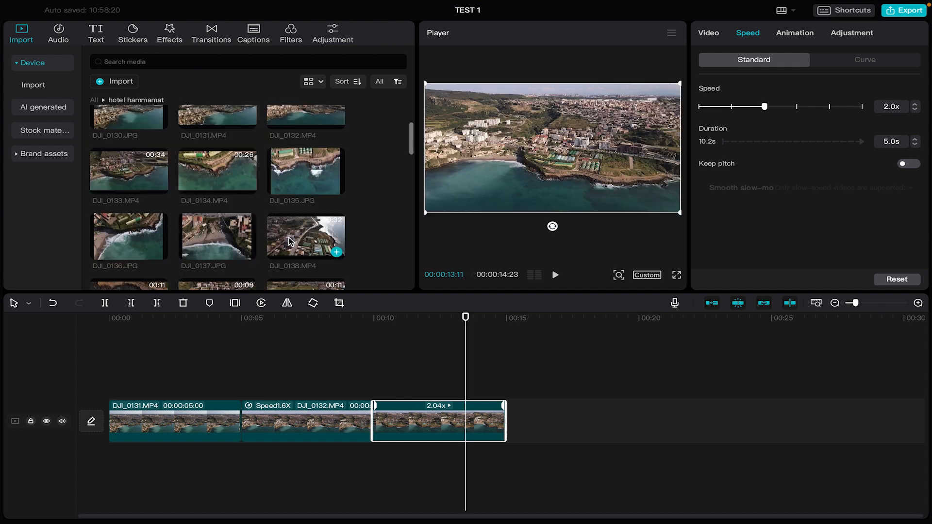
pyautogui.scroll(-3, 289, 237)
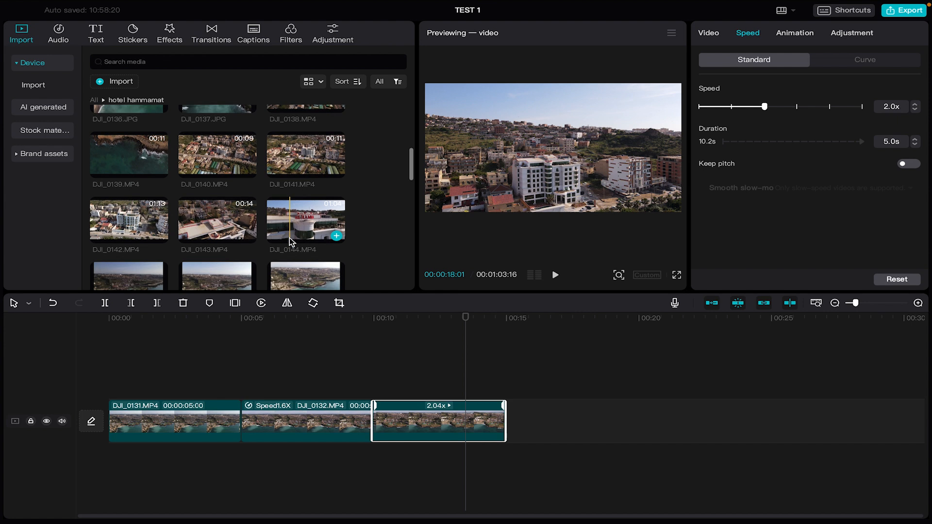
pyautogui.scroll(-5, 322, 252)
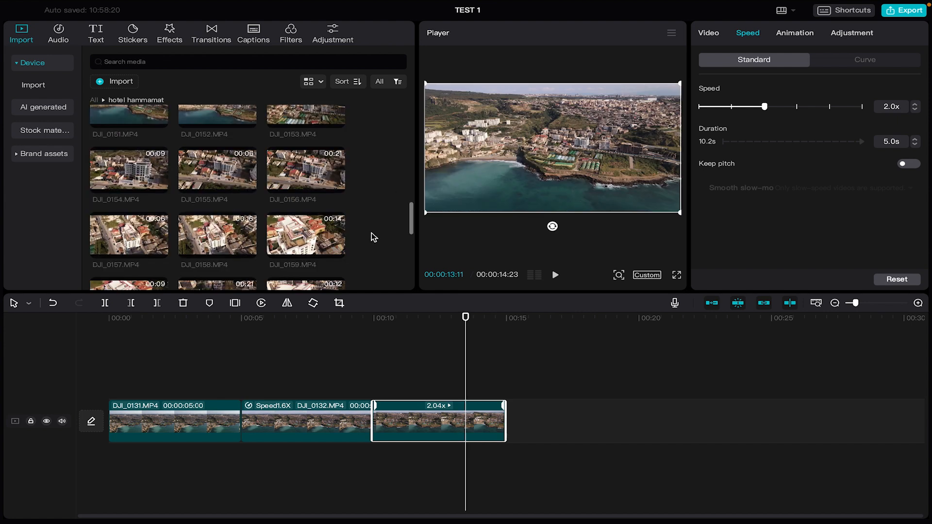
pyautogui.moveTo(412, 228); pyautogui.dragTo(410, 208)
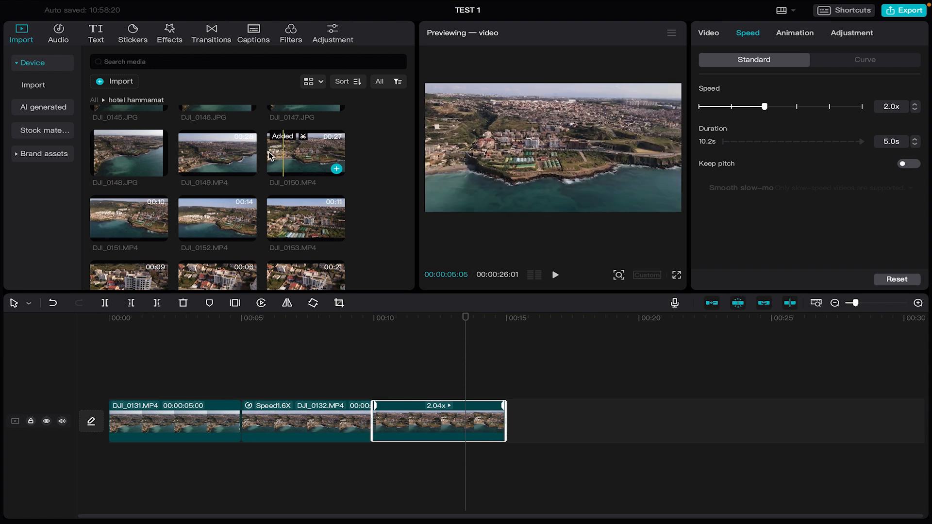
pyautogui.click(118, 211)
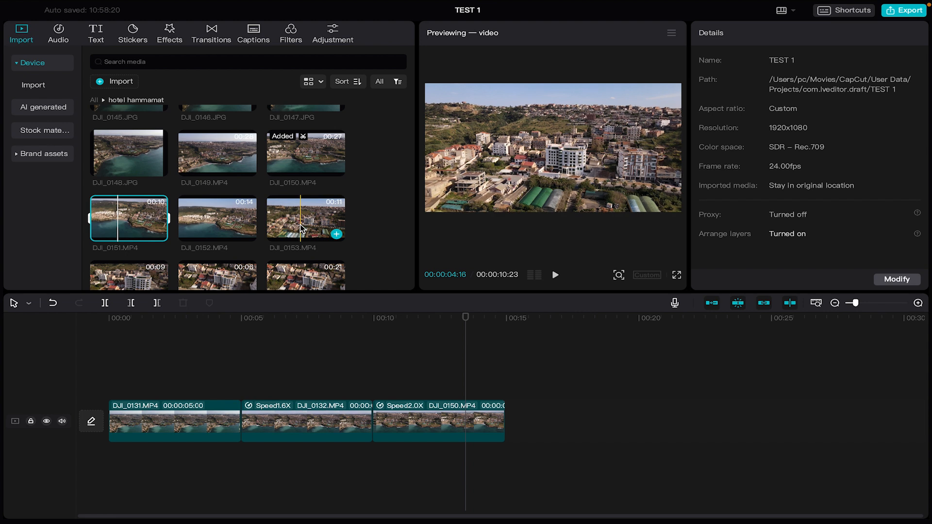
pyautogui.click(228, 228)
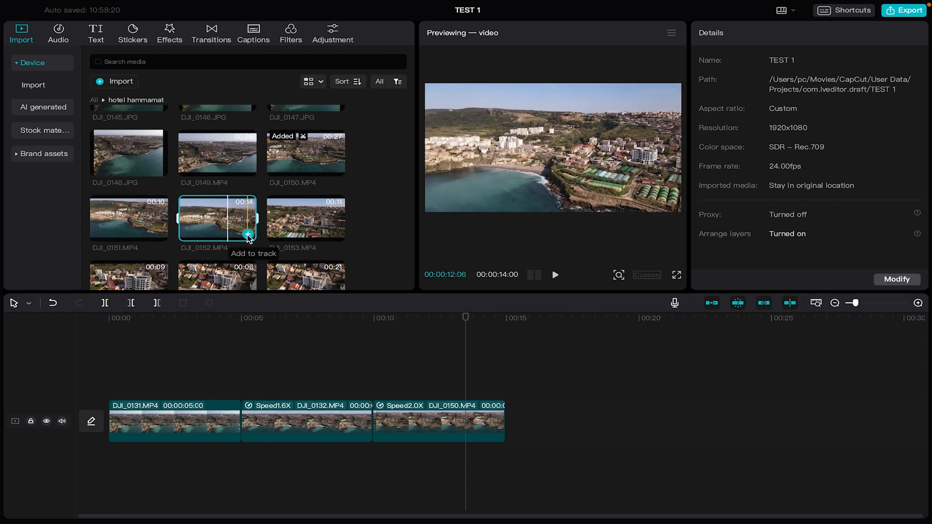
pyautogui.click(248, 235)
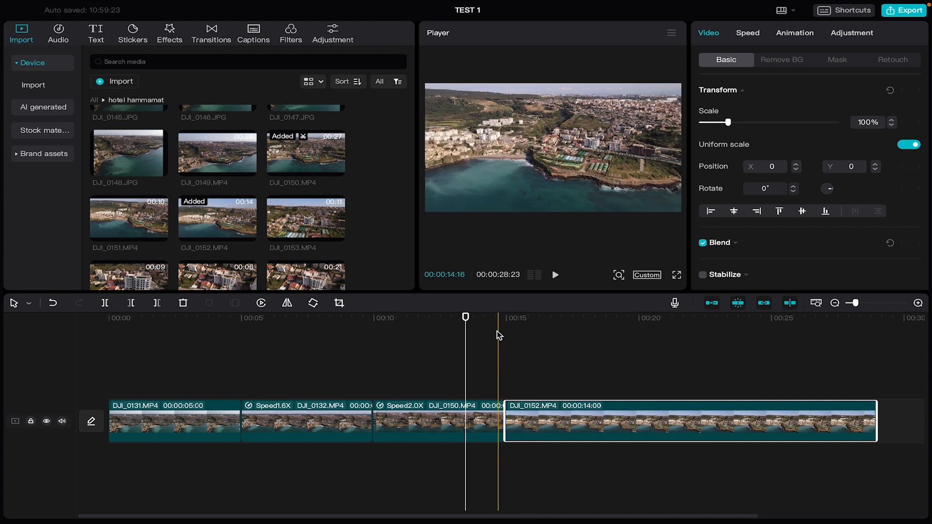
# Trim the beginning of DJI_0152.MP4 on the timeline so that the clip lasts 00:00:05:00.
pyautogui.moveTo(466, 317); pyautogui.dragTo(731, 344)
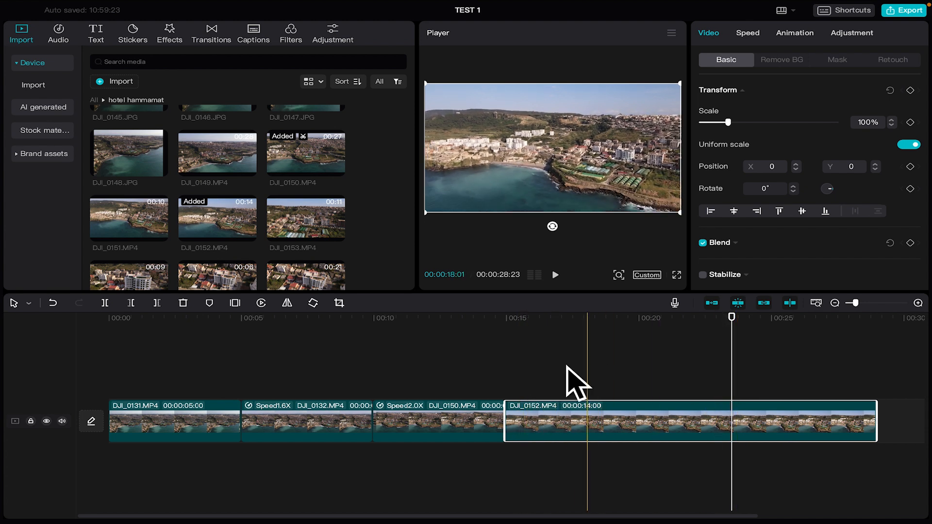
pyautogui.click(505, 425)
pyautogui.moveTo(505, 425); pyautogui.dragTo(738, 411)
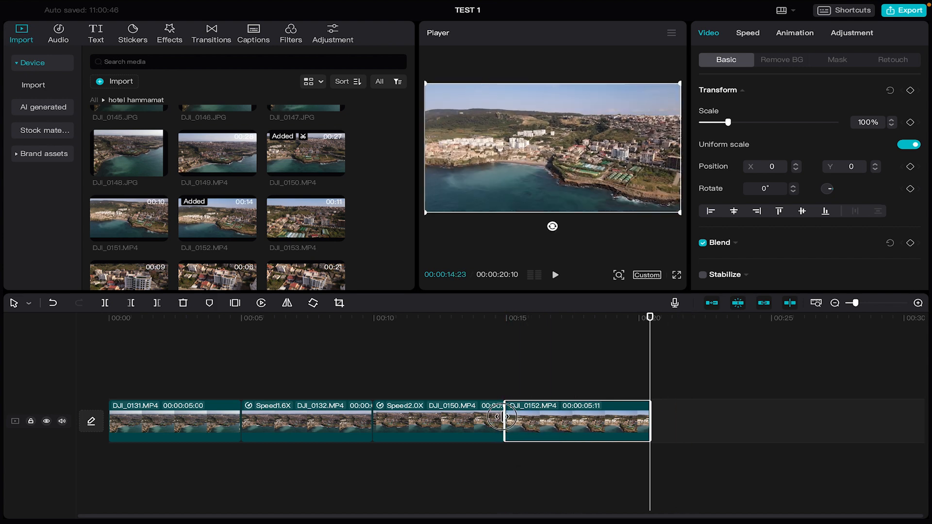
pyautogui.moveTo(503, 416); pyautogui.dragTo(469, 404)
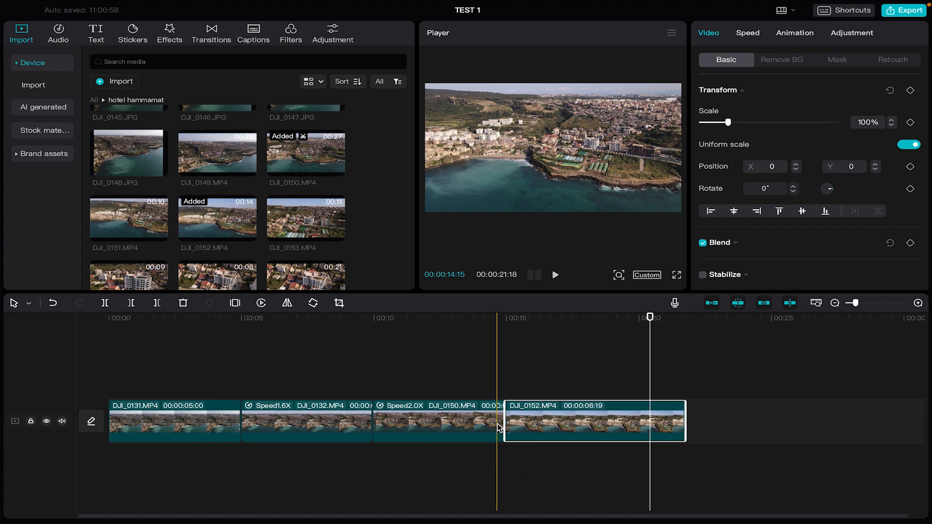
pyautogui.moveTo(505, 418); pyautogui.dragTo(553, 422)
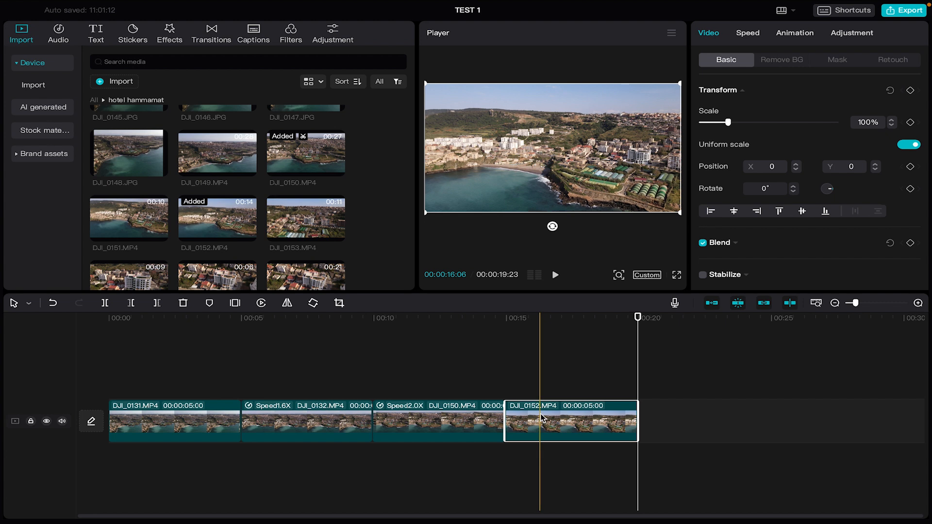
# Play the timeline through into DJI_0152.MP4, compare the last two clips, and place the playhead at about 00:00:18:05.
pyautogui.moveTo(546, 327); pyautogui.dragTo(87, 328)
pyautogui.click(555, 274)
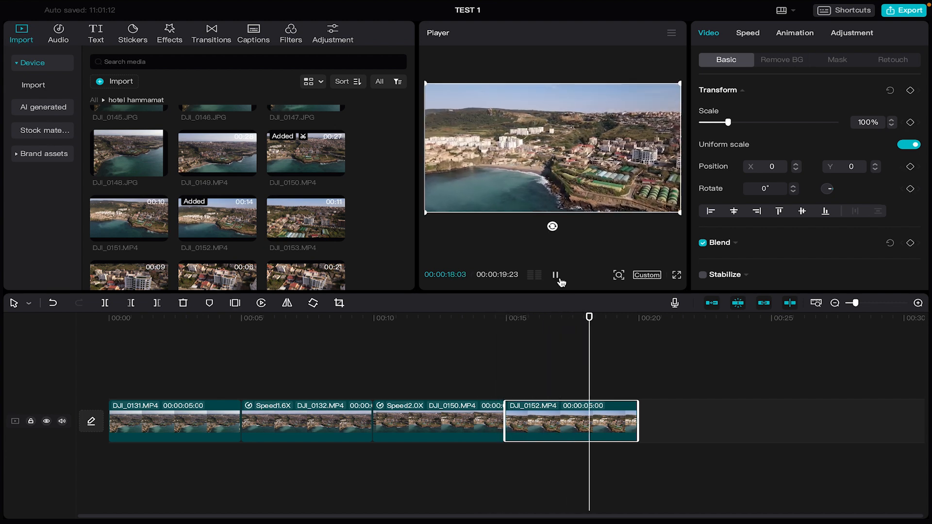
pyautogui.click(557, 278)
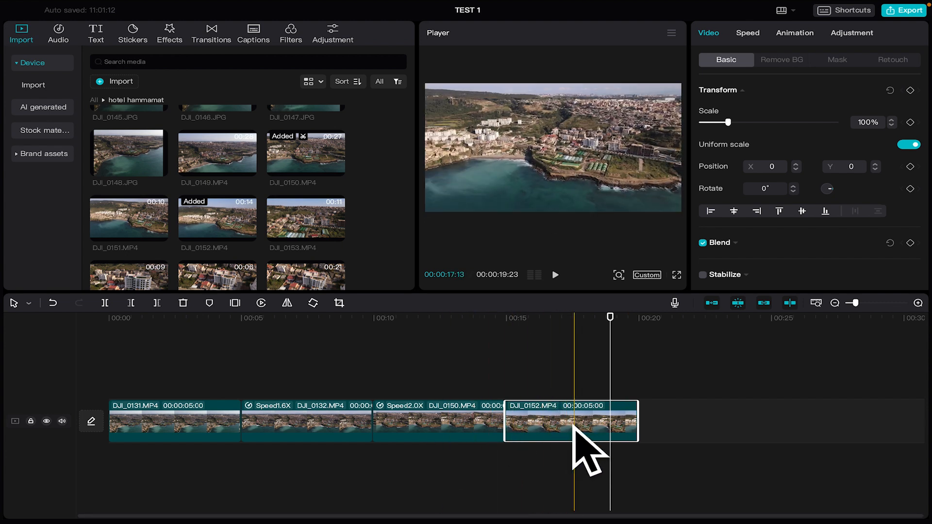
pyautogui.click(454, 422)
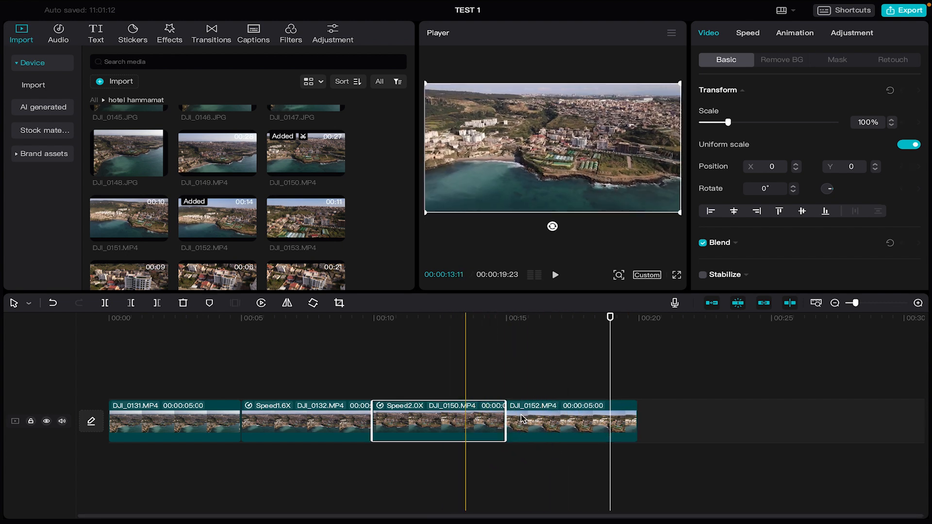
pyautogui.moveTo(567, 430); pyautogui.dragTo(596, 419)
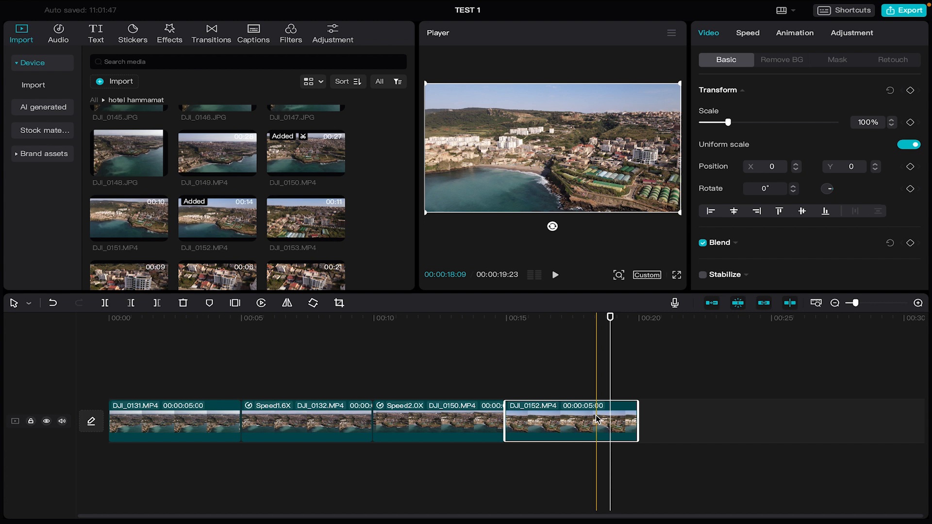
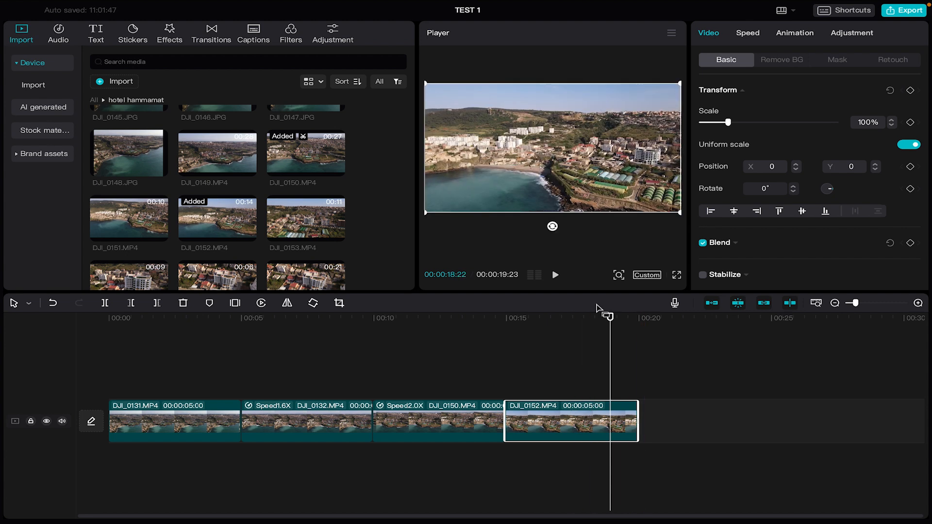
pyautogui.moveTo(606, 315); pyautogui.dragTo(591, 314)
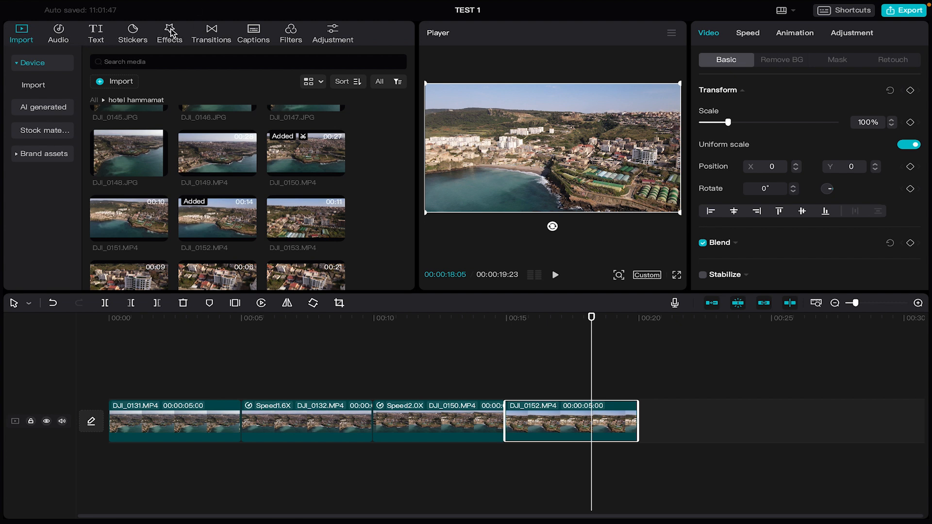
# Browse the transitions library, examining the Overlay, Camera, Blur, Basic and Light Effect categories.
pyautogui.click(212, 36)
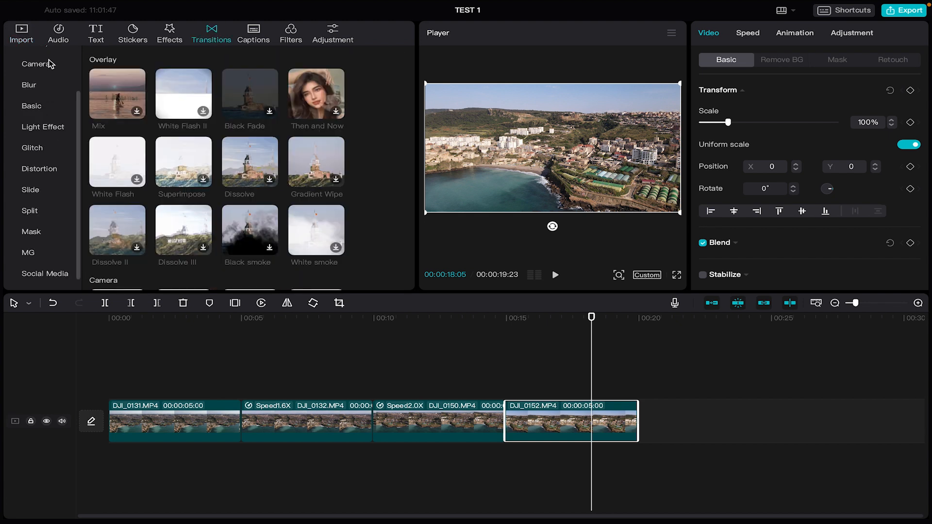
pyautogui.scroll(2, 80, 97)
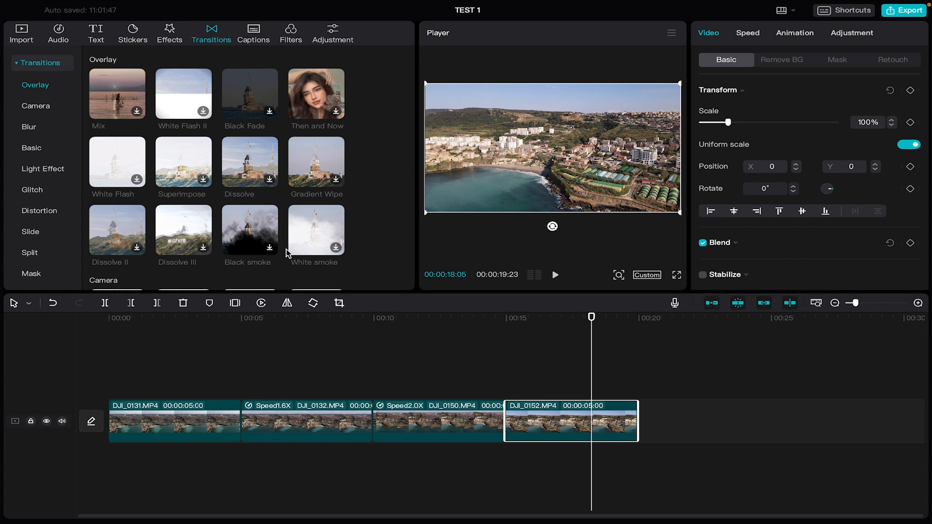
pyautogui.scroll(-1, 267, 120)
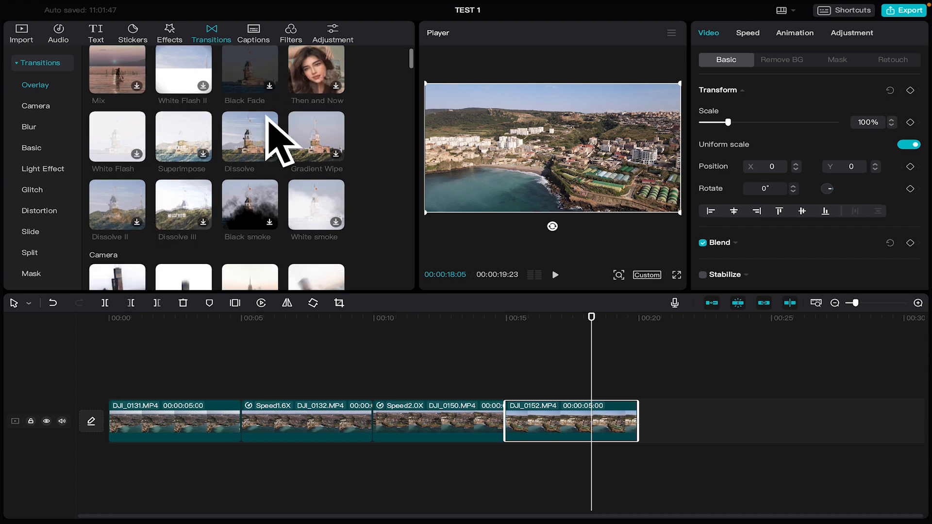
pyautogui.scroll(-5, 273, 121)
pyautogui.scroll(5, 273, 121)
pyautogui.scroll(-4, 273, 121)
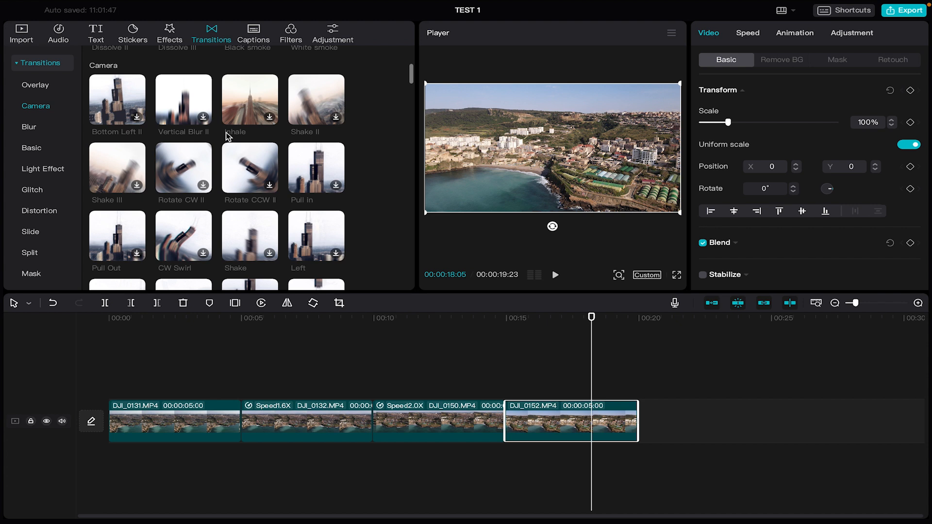
pyautogui.scroll(4, 227, 127)
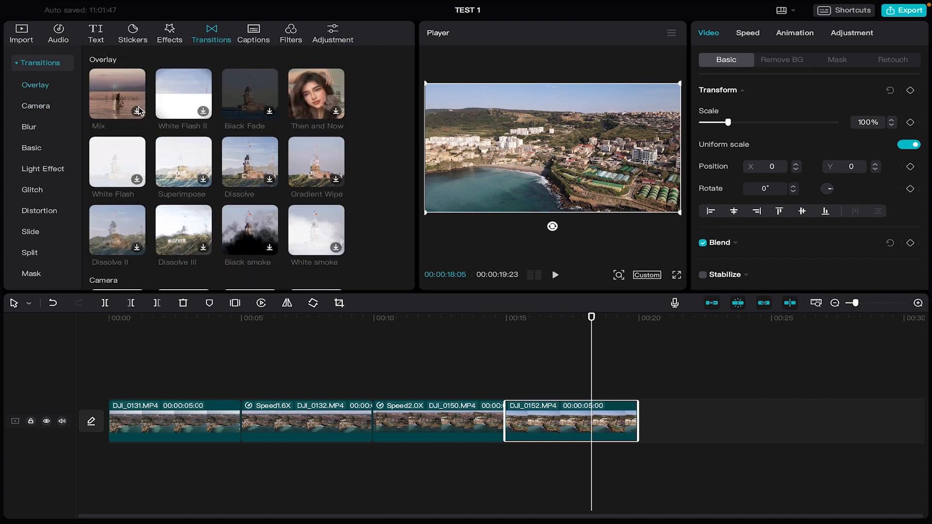
pyautogui.click(42, 108)
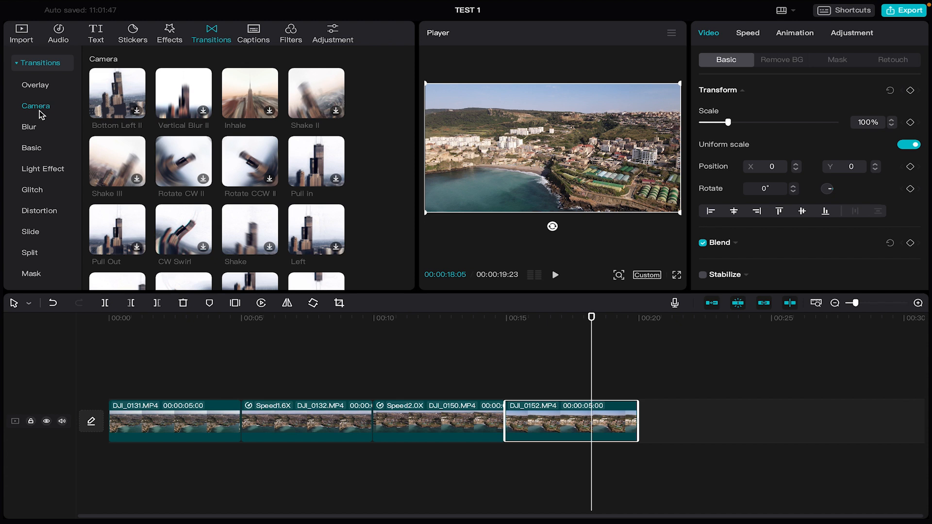
pyautogui.click(32, 129)
pyautogui.click(33, 147)
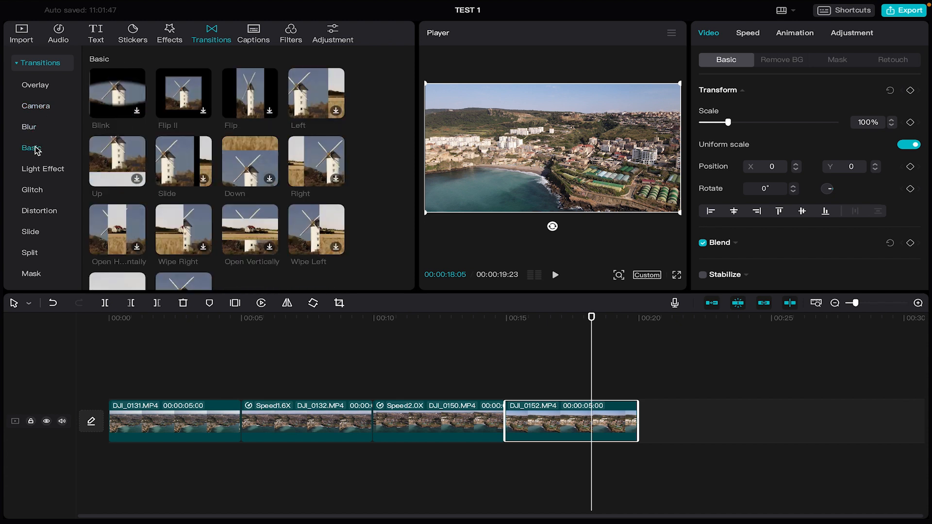
pyautogui.click(36, 168)
pyautogui.click(35, 86)
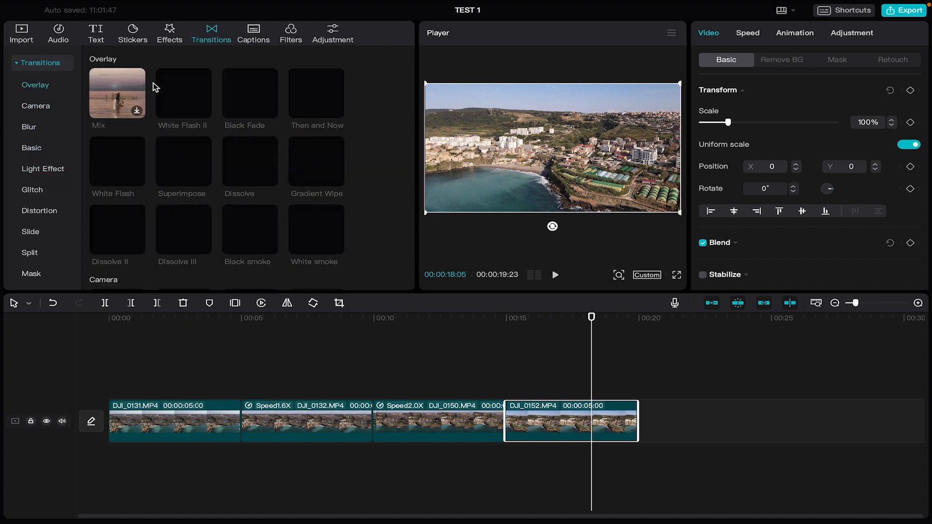
# Turn on the Mac's Wi-Fi so transitions can be downloaded, and open Control Centre to check the connection.
pyautogui.click(763, 8)
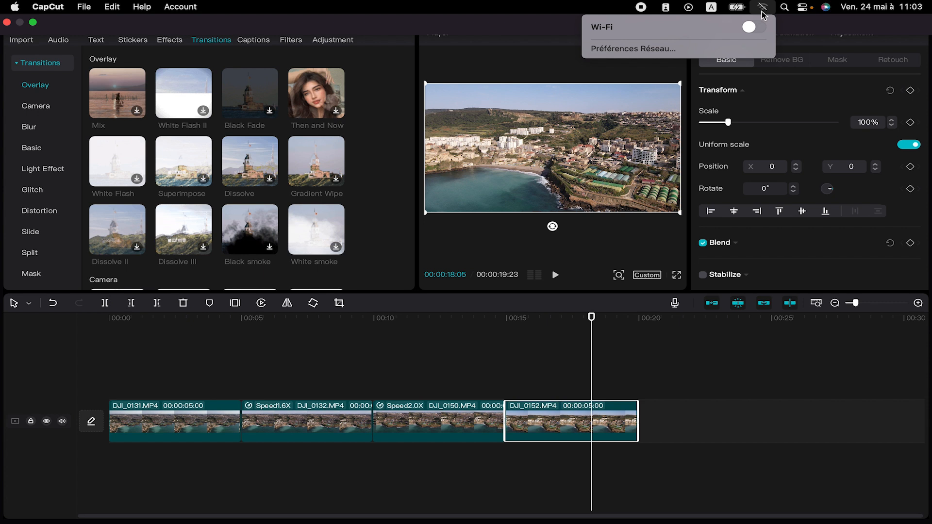
pyautogui.click(749, 26)
pyautogui.click(497, 235)
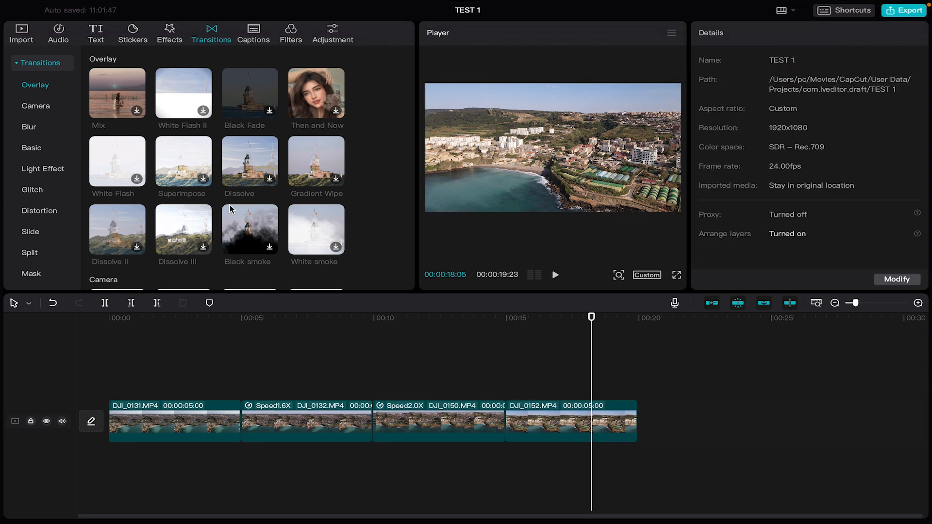
pyautogui.moveTo(873, 4)
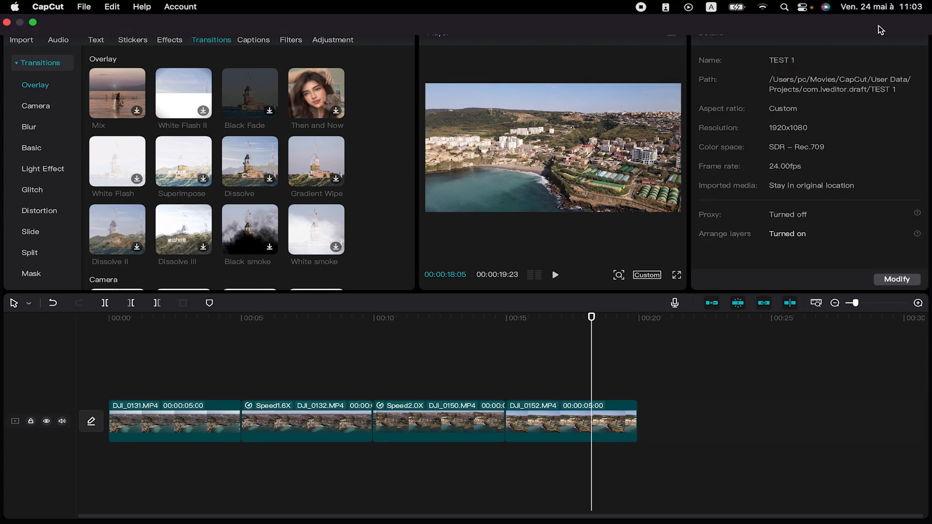
pyautogui.click(803, 7)
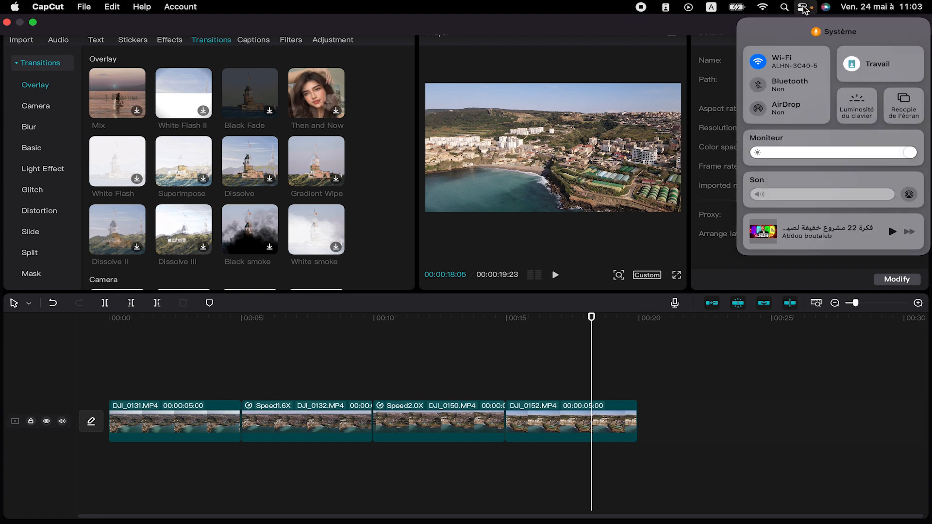
# Switch the Mac's Focus mode from Travail to Temps pour soi for one hour.
pyautogui.click(803, 7)
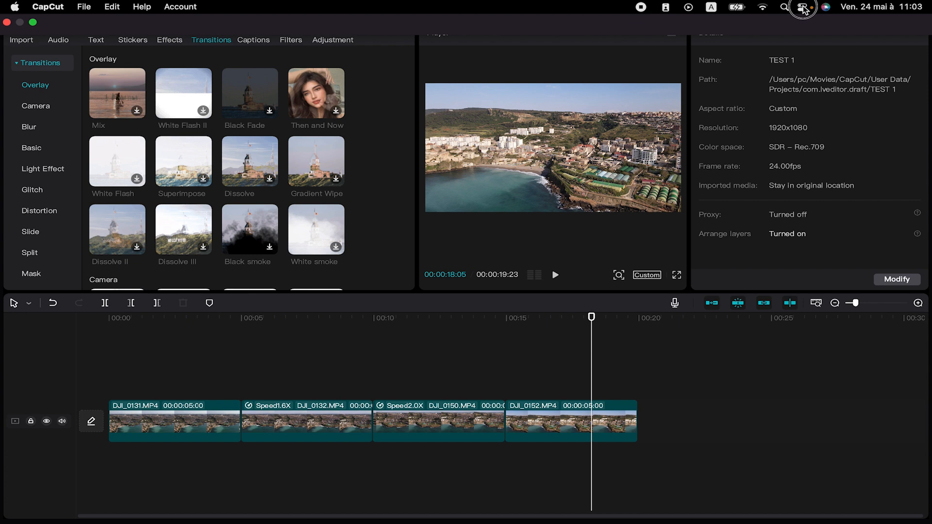
pyautogui.click(803, 6)
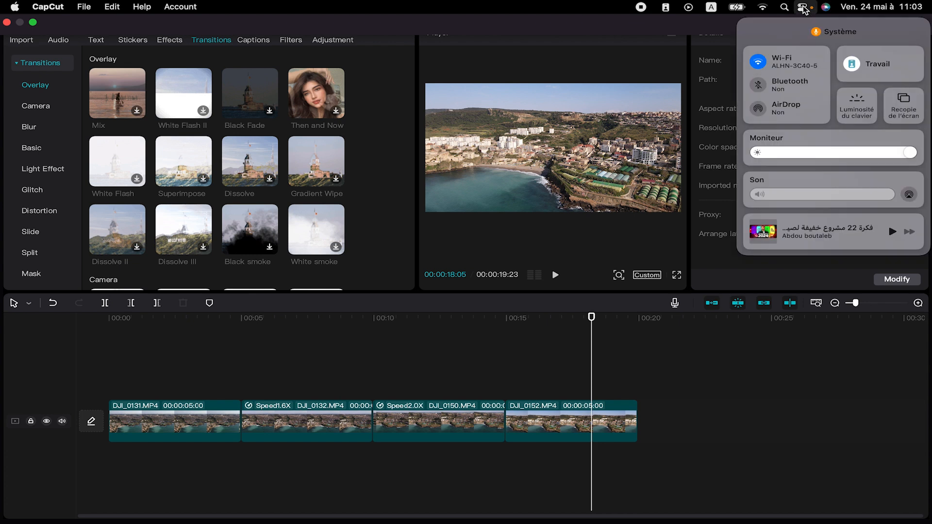
pyautogui.click(904, 63)
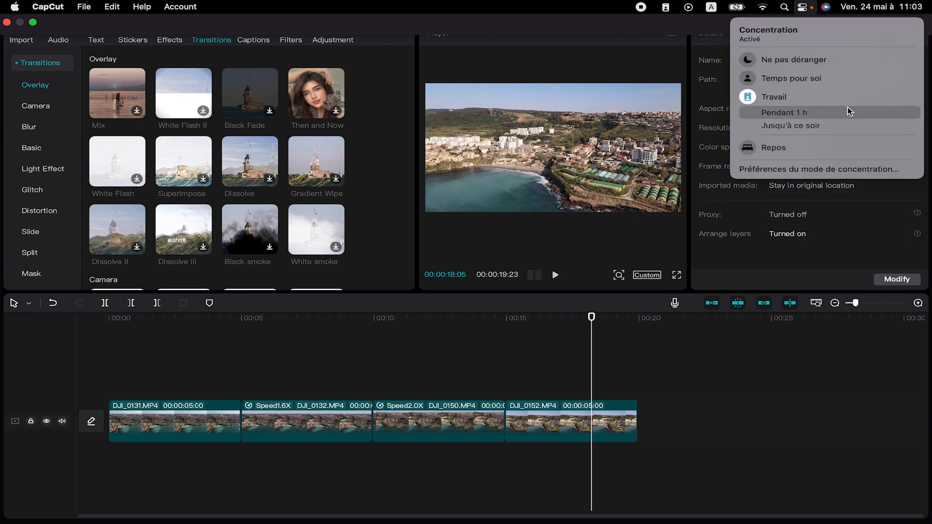
pyautogui.click(823, 77)
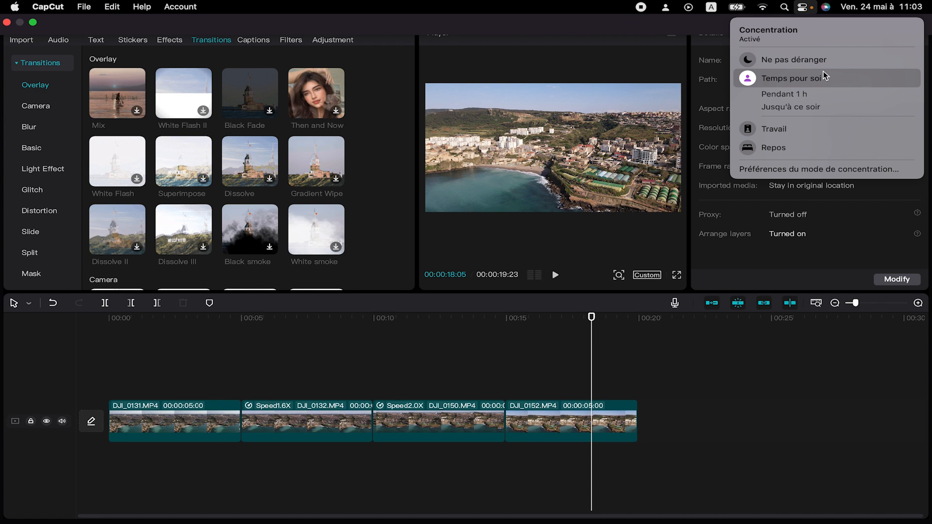
pyautogui.click(811, 93)
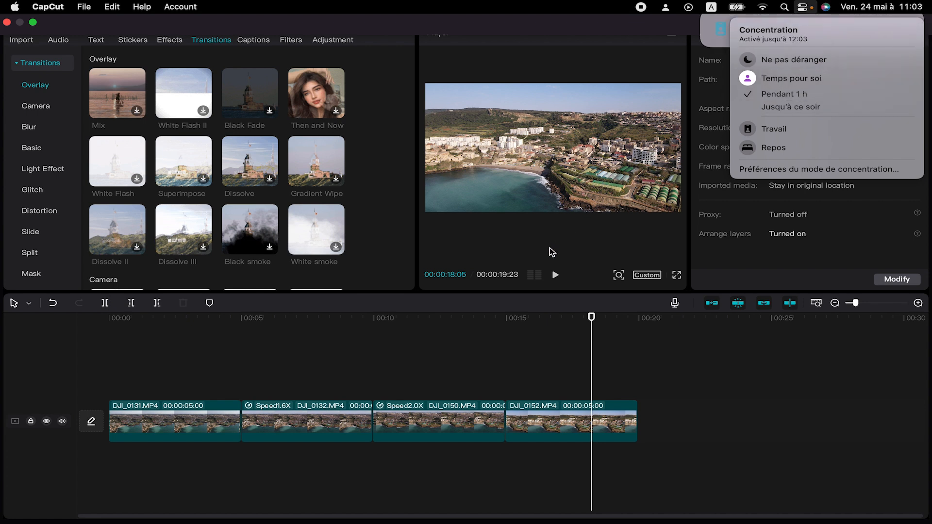
pyautogui.moveTo(707, 17)
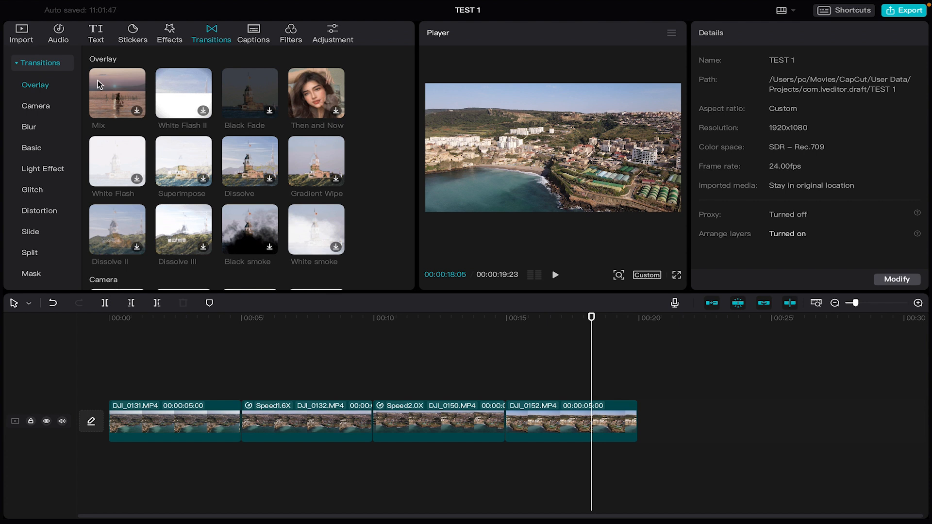
# Preview the Mix transition and add it to the cut between DJI_0131.MP4 and DJI_0132.MP4.
pyautogui.moveTo(225, 318); pyautogui.dragTo(219, 318)
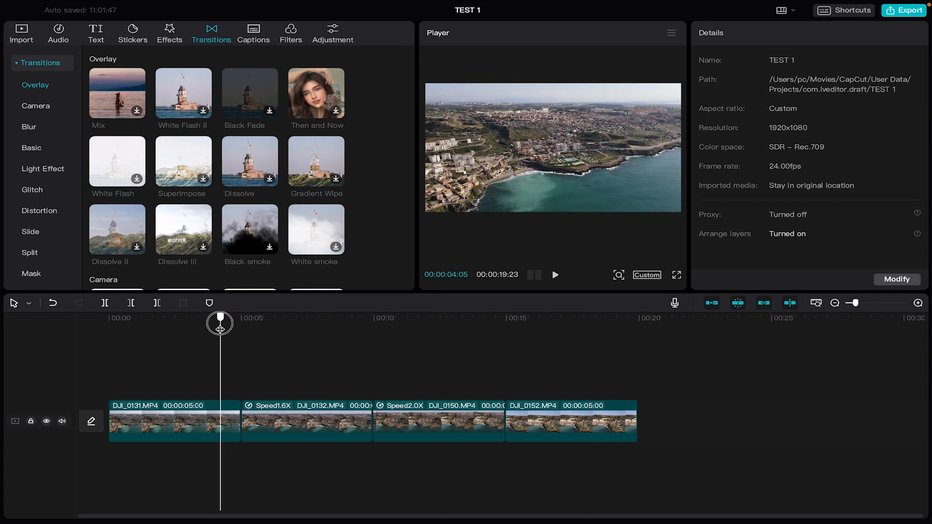
pyautogui.click(124, 112)
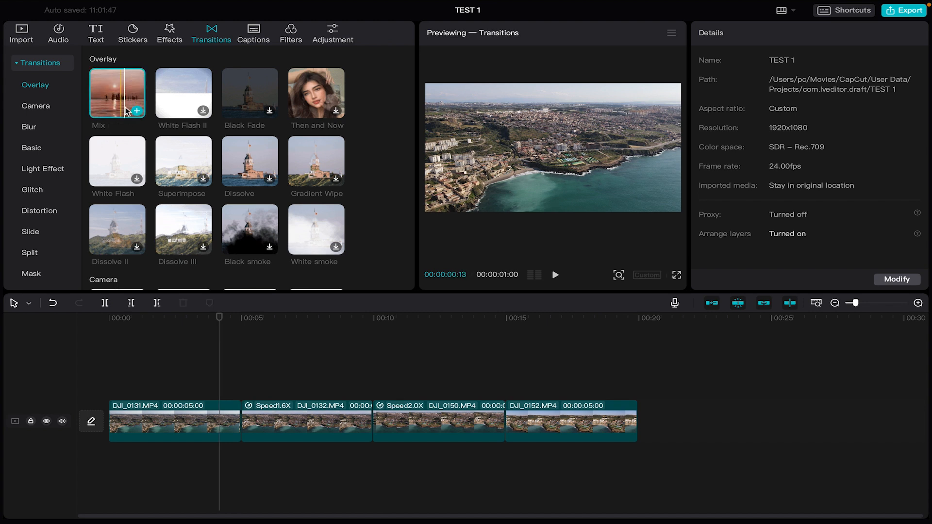
pyautogui.click(113, 92)
pyautogui.moveTo(113, 92); pyautogui.dragTo(240, 421)
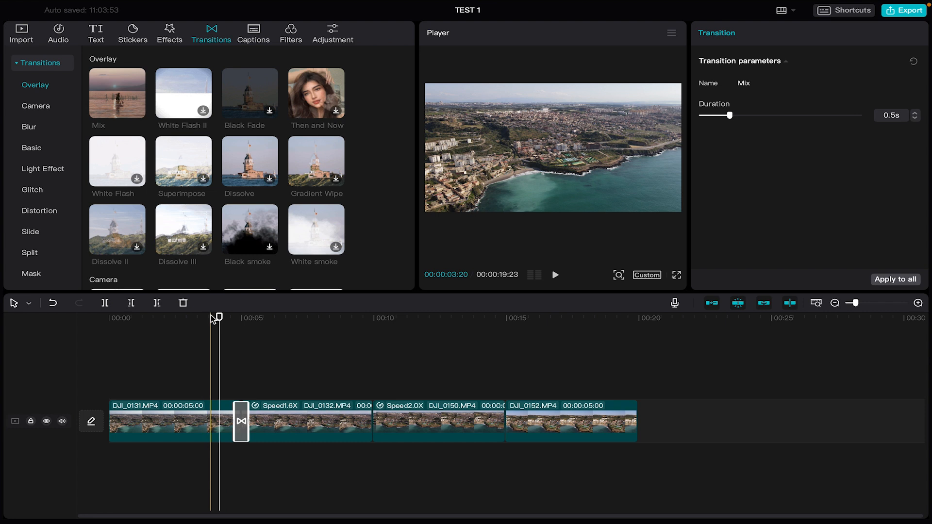
# Play the timeline across the first transition from about 00:00:03:10, and return the playhead to just before it.
pyautogui.moveTo(206, 318); pyautogui.dragTo(199, 318)
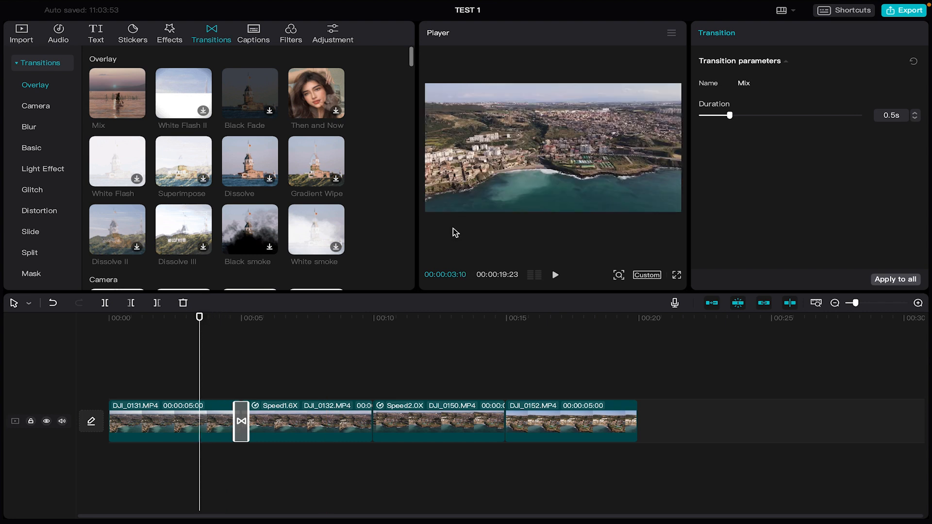
pyautogui.click(558, 276)
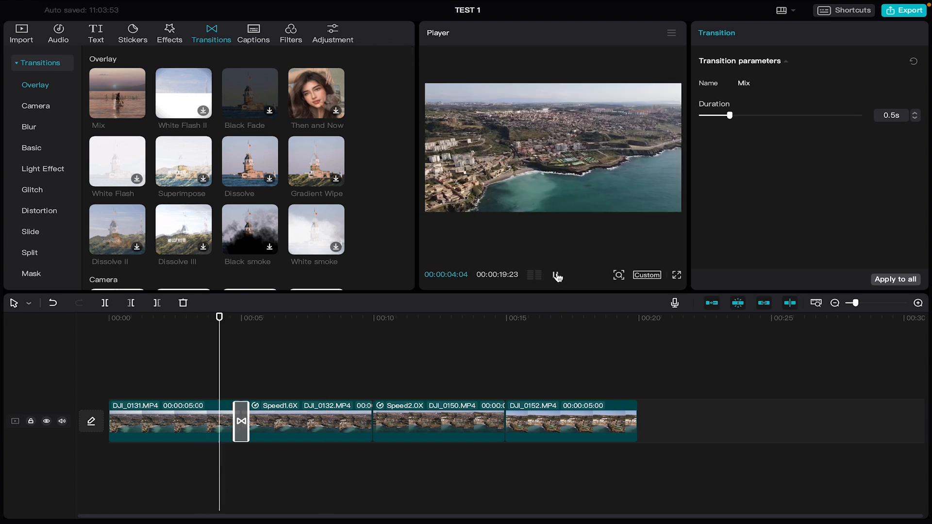
pyautogui.click(554, 276)
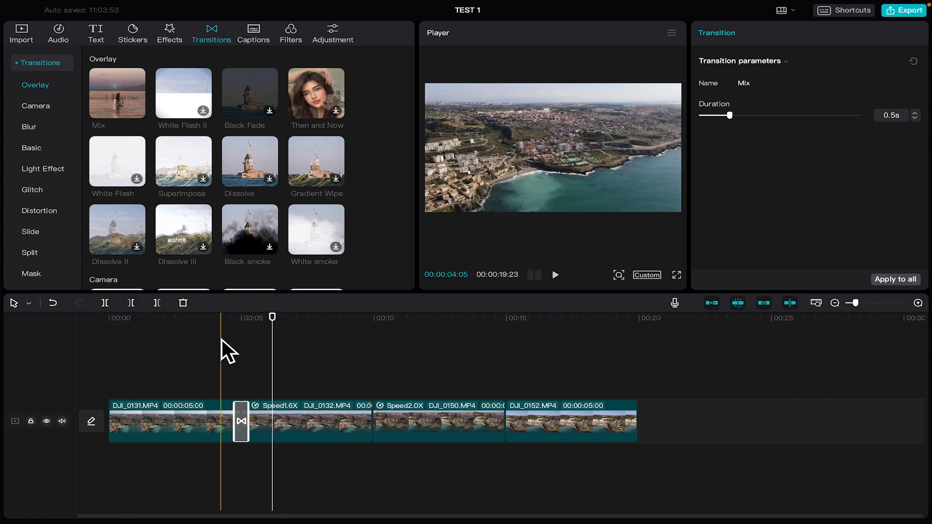
pyautogui.click(223, 320)
pyautogui.moveTo(223, 320); pyautogui.dragTo(228, 317)
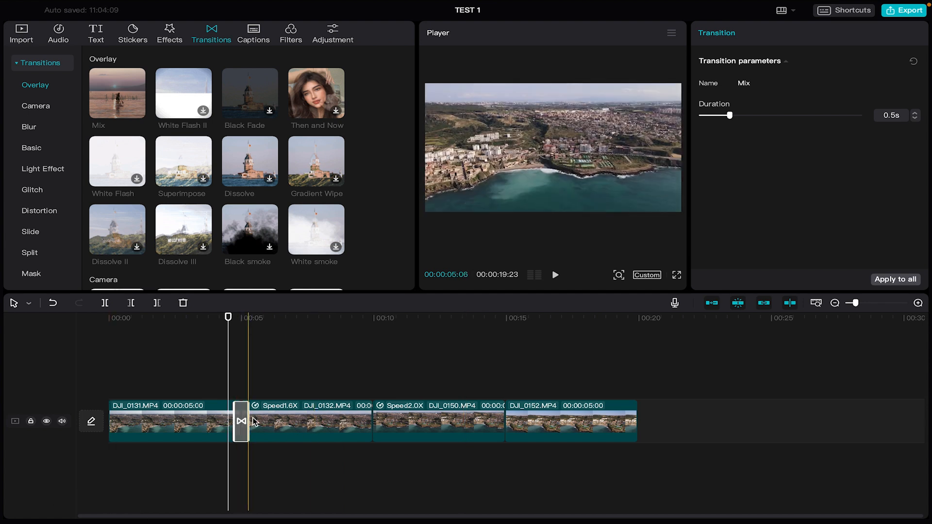
# Extend the end of DJI_0131.MP4 on the timeline so that the clip lasts 00:00:05:06.
pyautogui.click(309, 427)
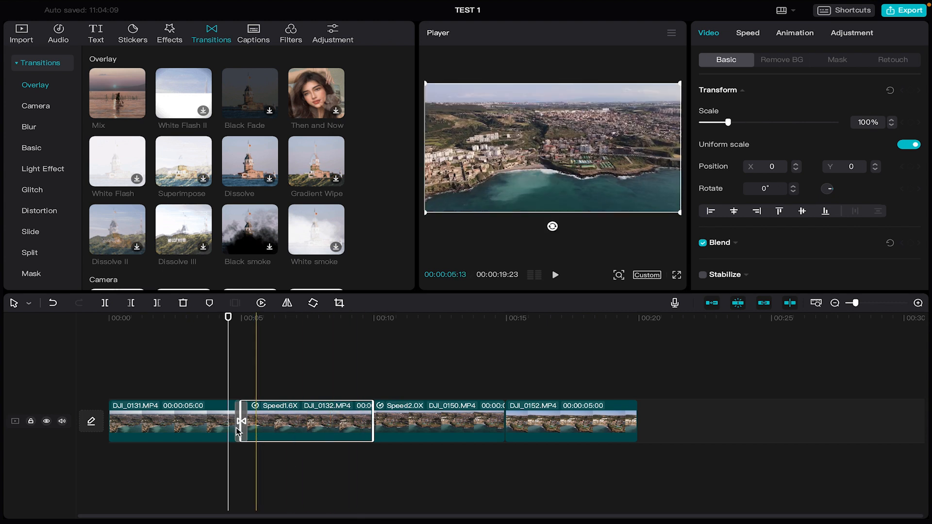
pyautogui.click(200, 431)
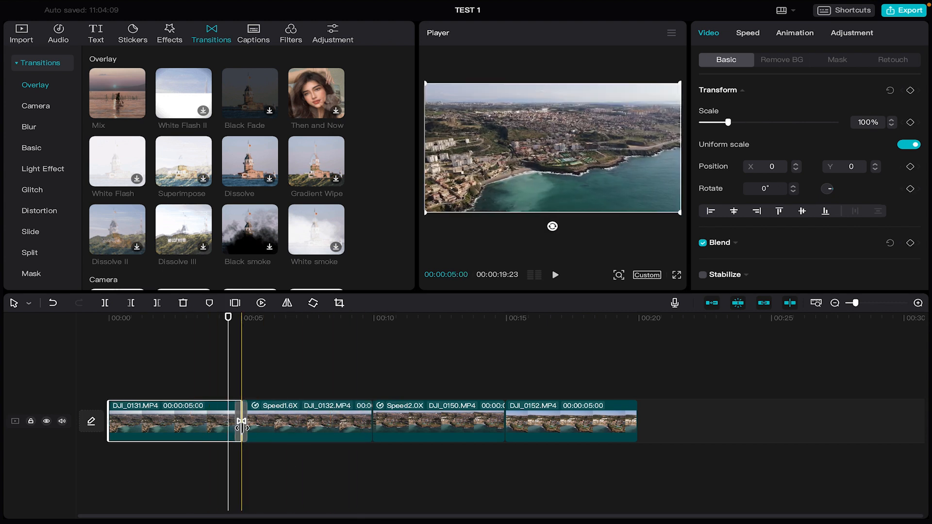
pyautogui.moveTo(240, 422); pyautogui.dragTo(248, 423)
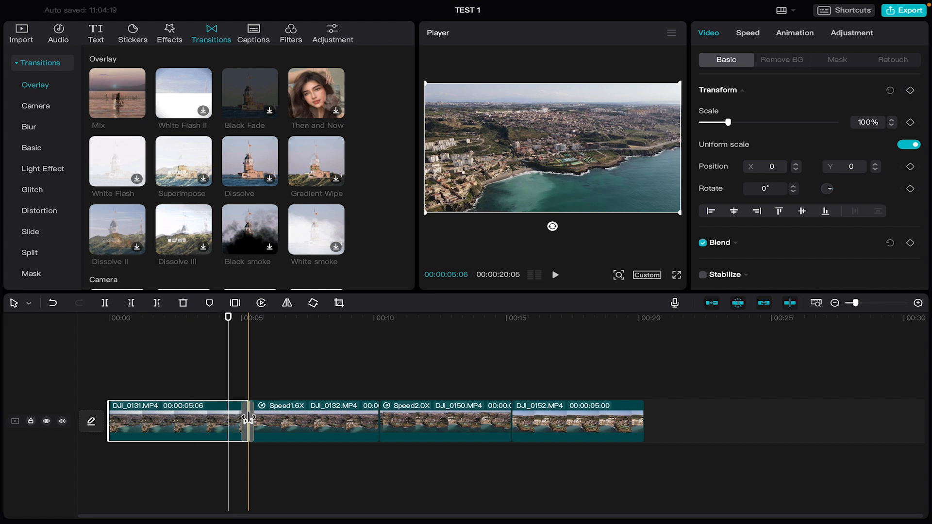
# Set the Mix transition's duration to 0.8s and play the timeline across it from about 00:00:04:01.
pyautogui.click(251, 417)
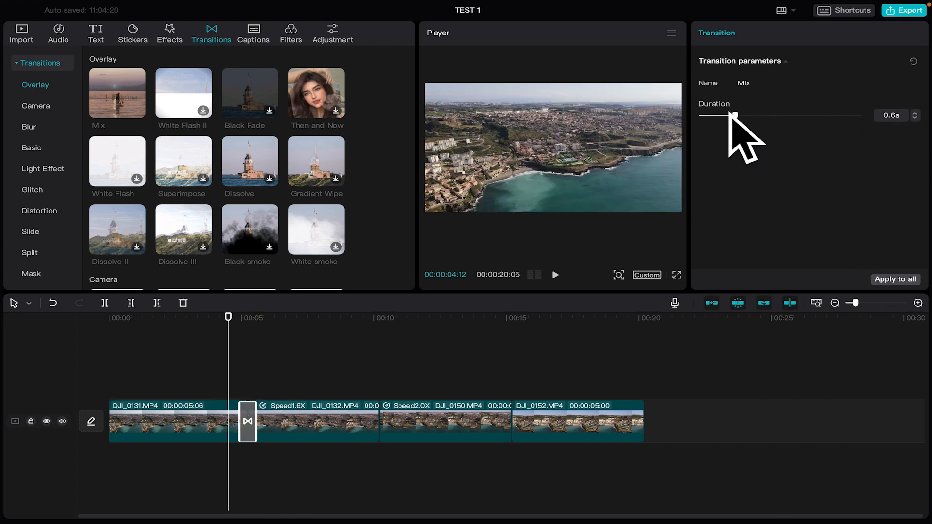
pyautogui.moveTo(733, 116); pyautogui.dragTo(751, 116)
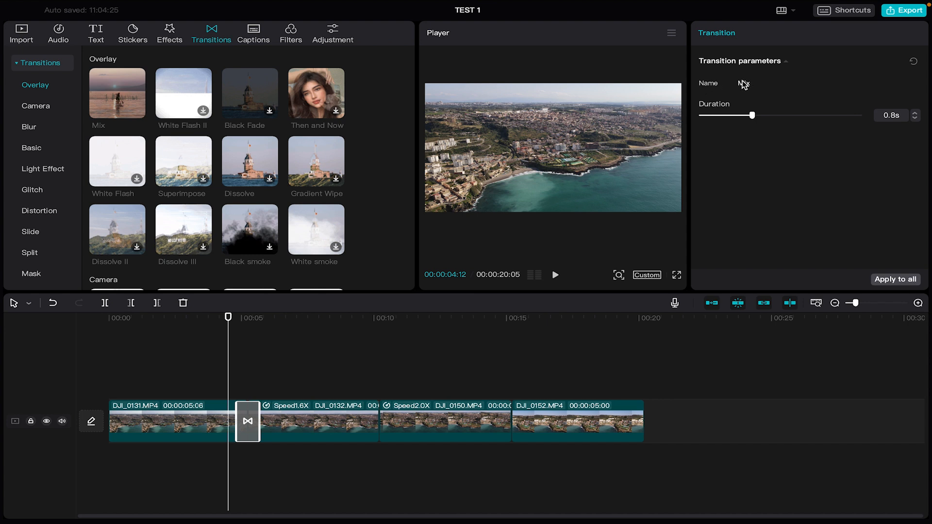
pyautogui.click(216, 320)
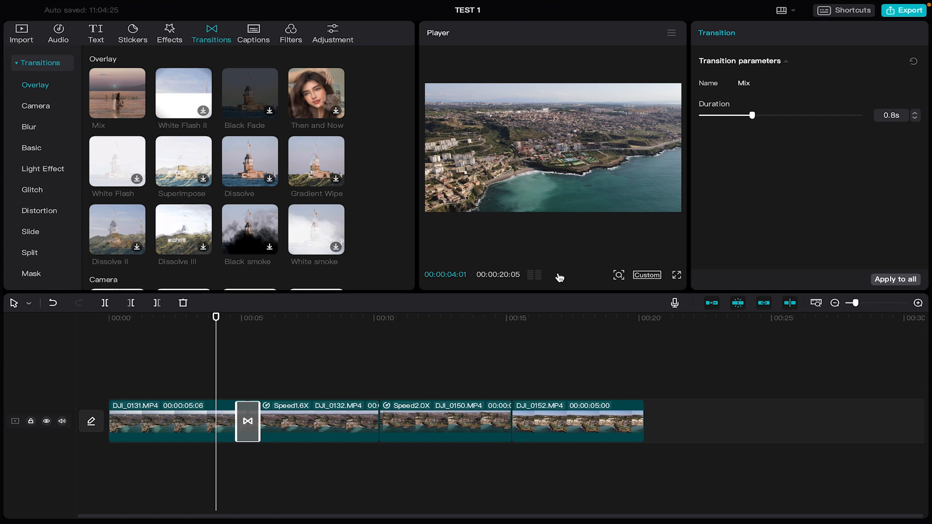
pyautogui.click(558, 275)
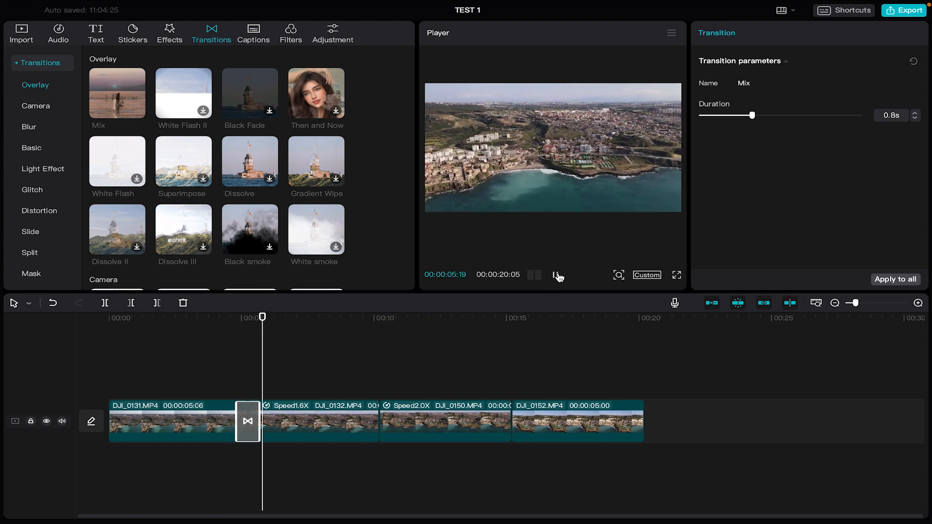
pyautogui.click(561, 276)
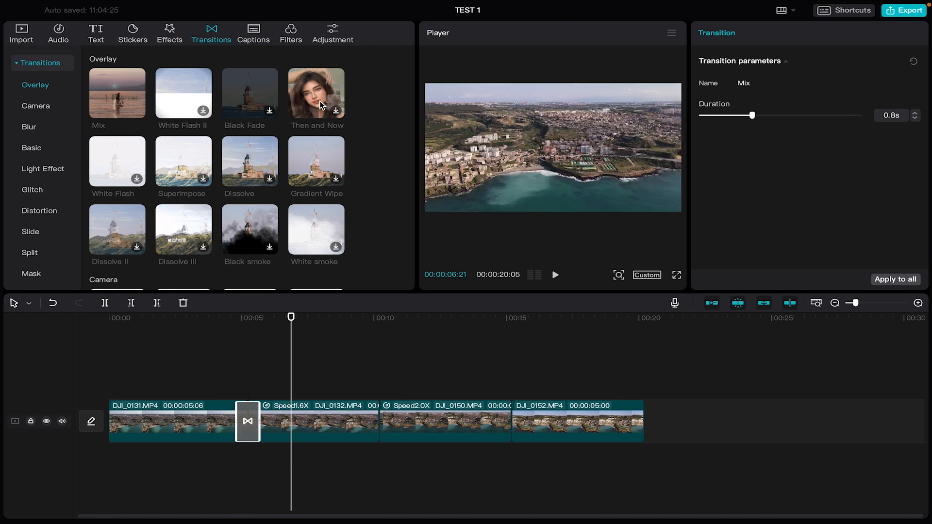
# Replace the Mix transition with Then and Now, play across it, and return the playhead to just before the cut.
pyautogui.moveTo(320, 101); pyautogui.dragTo(247, 431)
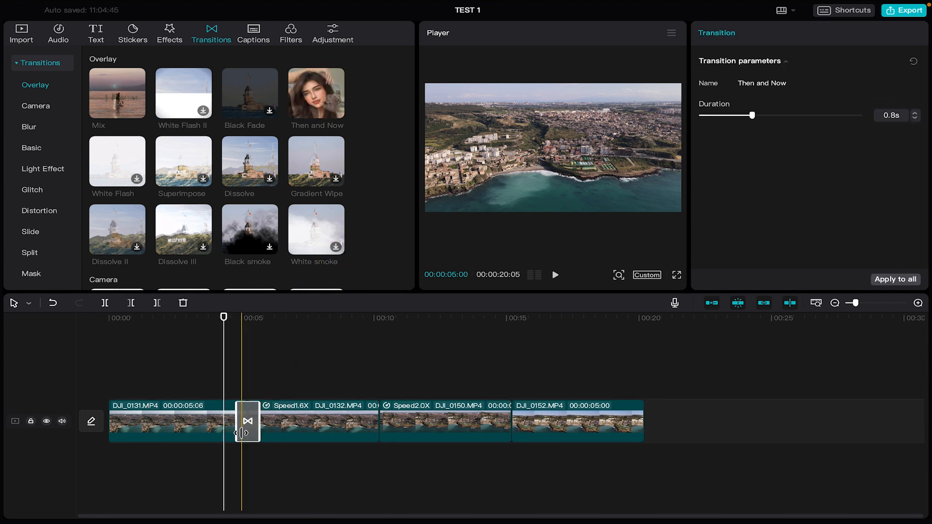
pyautogui.click(556, 276)
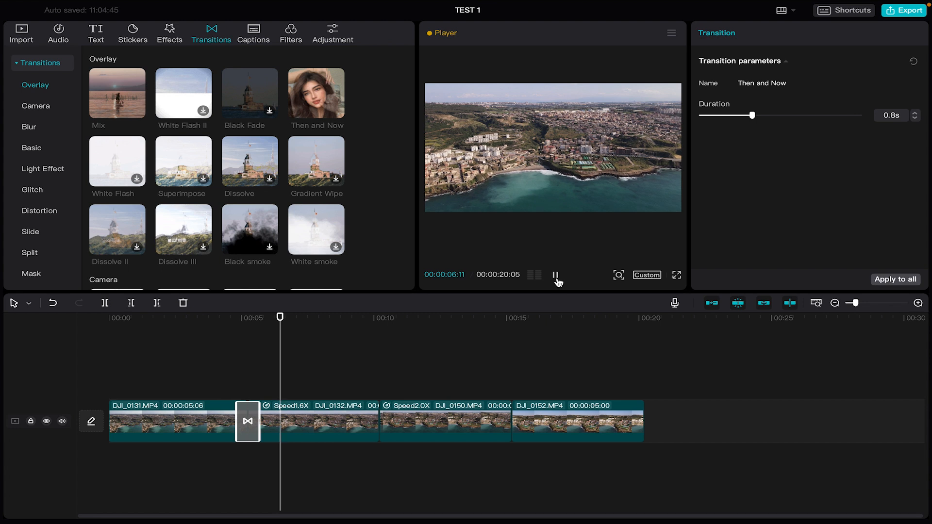
pyautogui.click(215, 319)
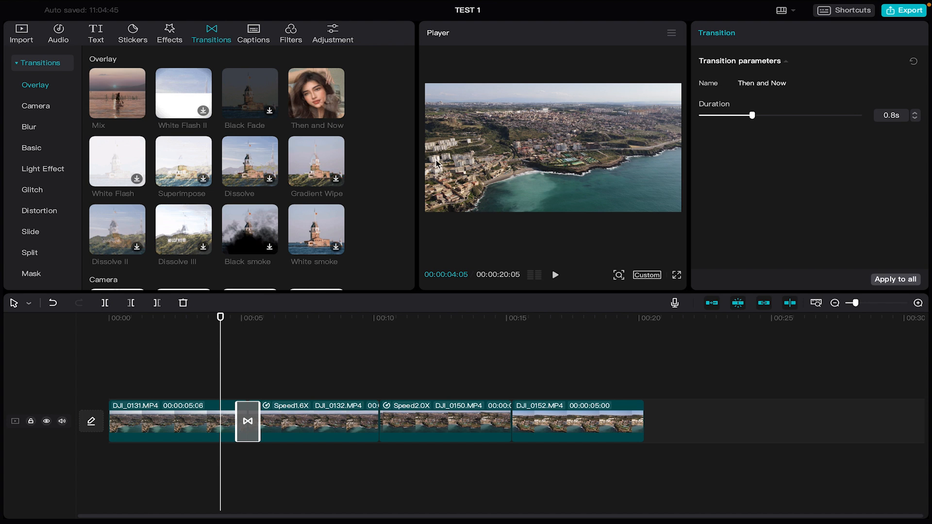
# Try the Dissolve transition on the first cut, play across it, and return the playhead to about 00:00:04:08.
pyautogui.moveTo(250, 162); pyautogui.dragTo(243, 425)
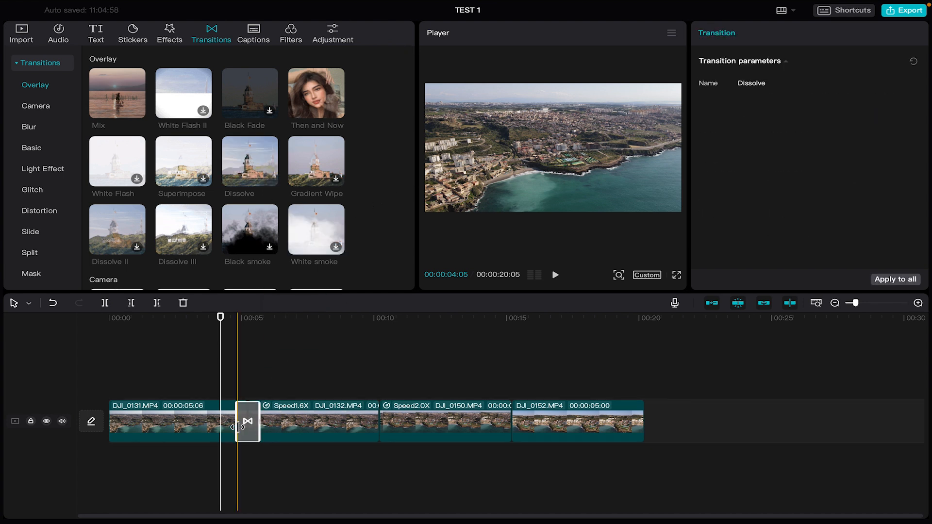
pyautogui.click(555, 275)
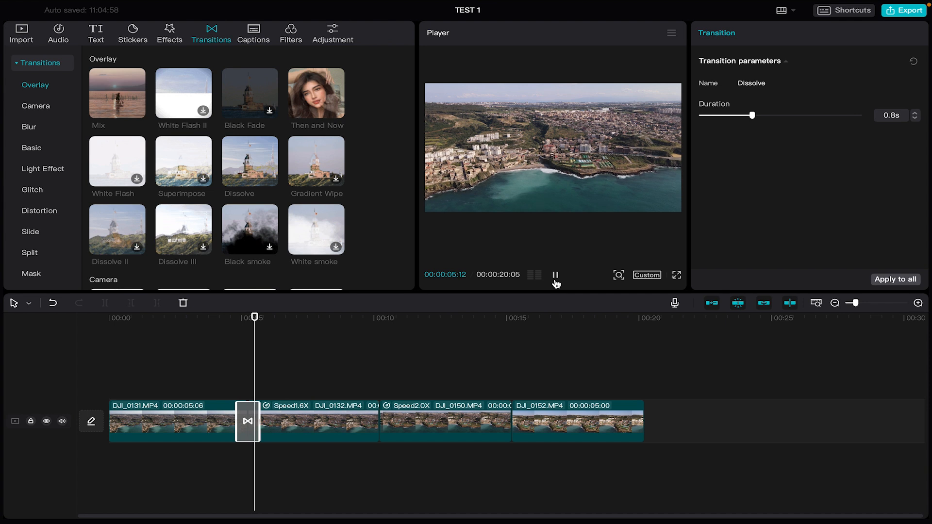
pyautogui.click(555, 276)
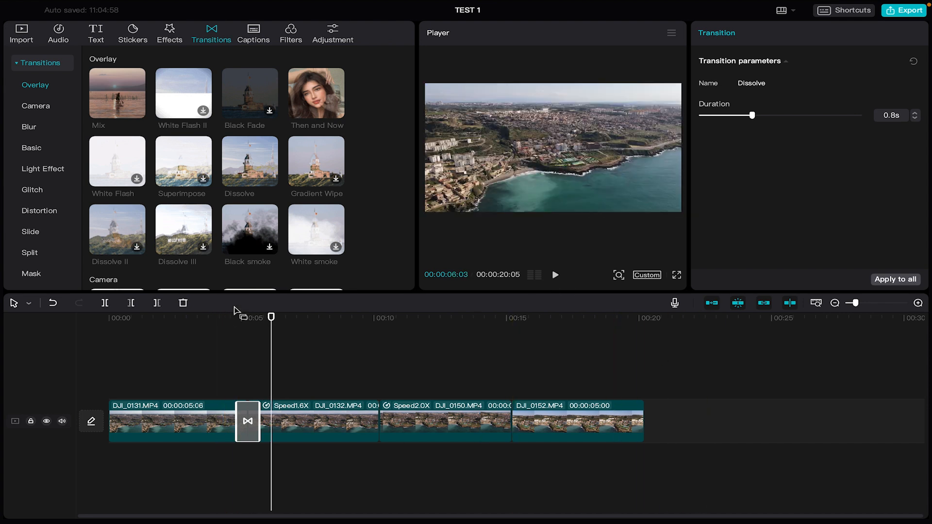
pyautogui.click(224, 318)
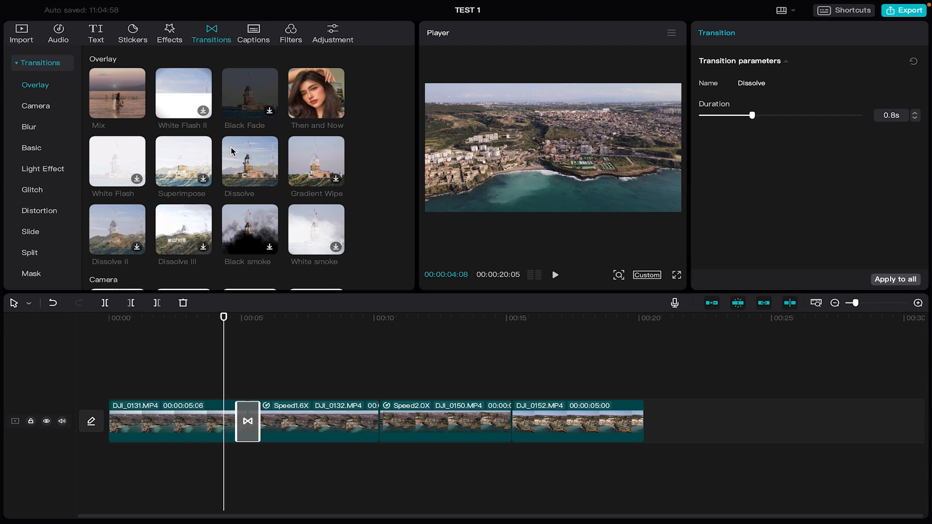
# Apply the Woosh blur transition to the first cut and preview it, and add Woosh between DJI_0150.MP4 and DJI_0152.MP4.
pyautogui.scroll(-1, 340, 227)
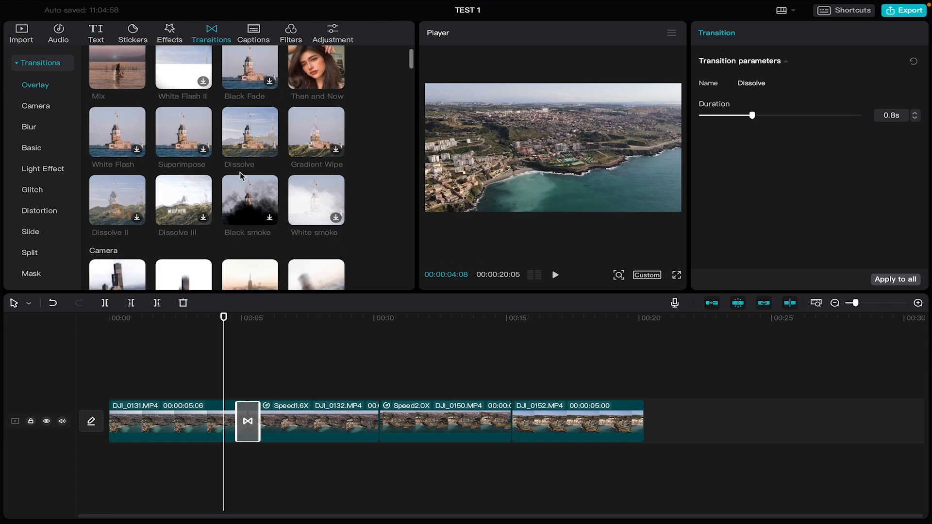
pyautogui.scroll(-6, 300, 213)
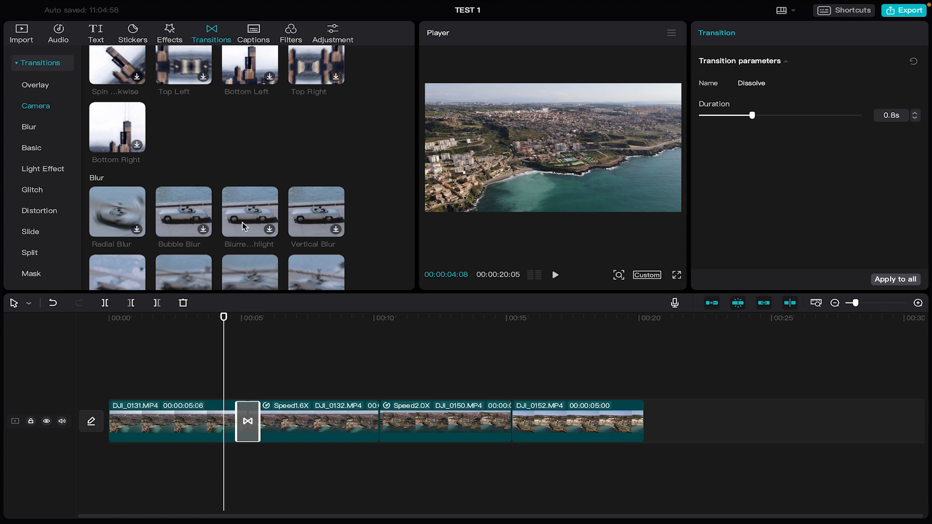
pyautogui.scroll(-4, 236, 229)
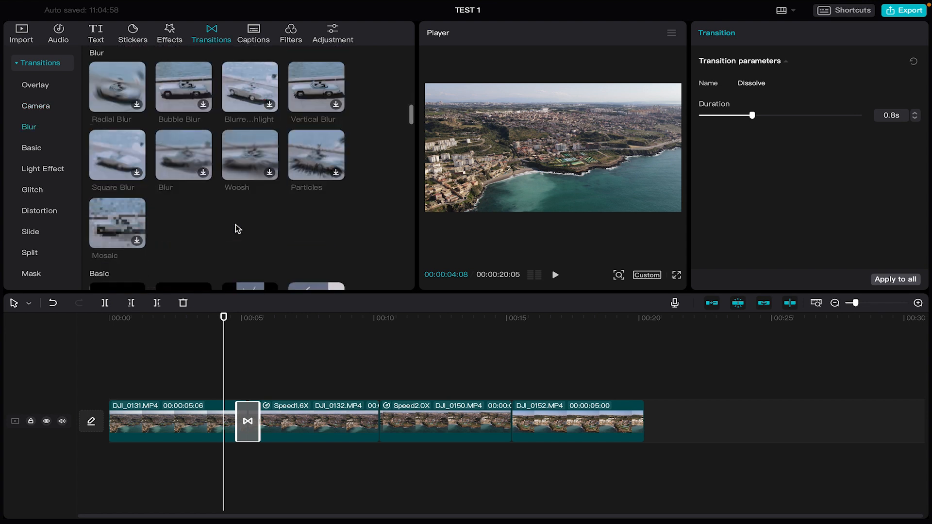
pyautogui.moveTo(253, 175); pyautogui.dragTo(247, 417)
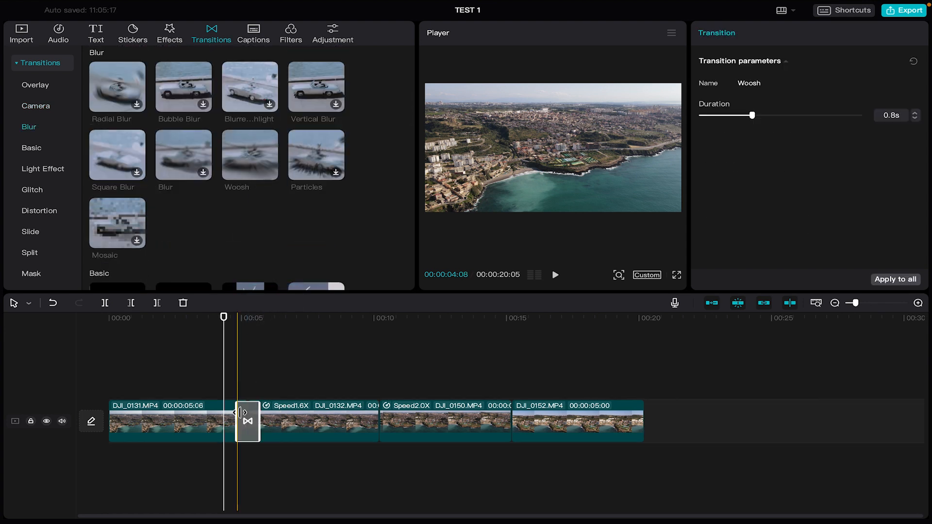
pyautogui.click(555, 276)
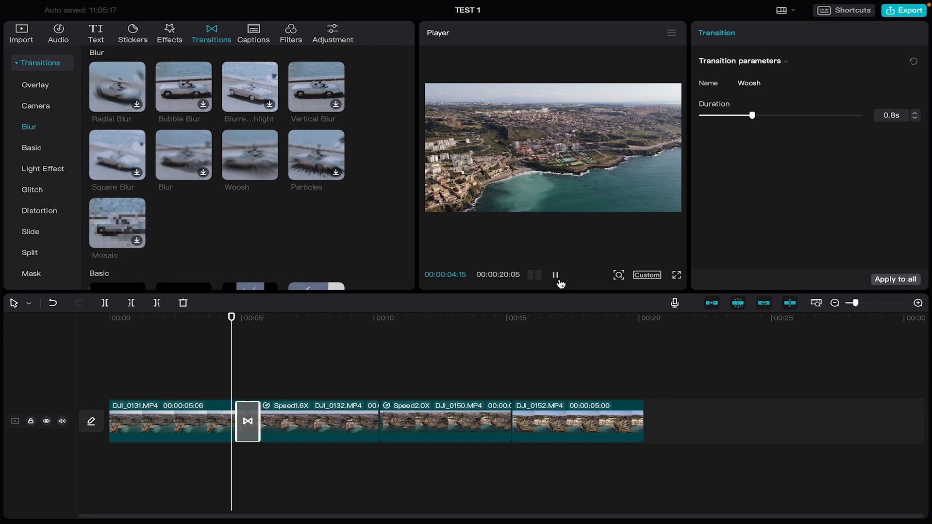
pyautogui.click(559, 280)
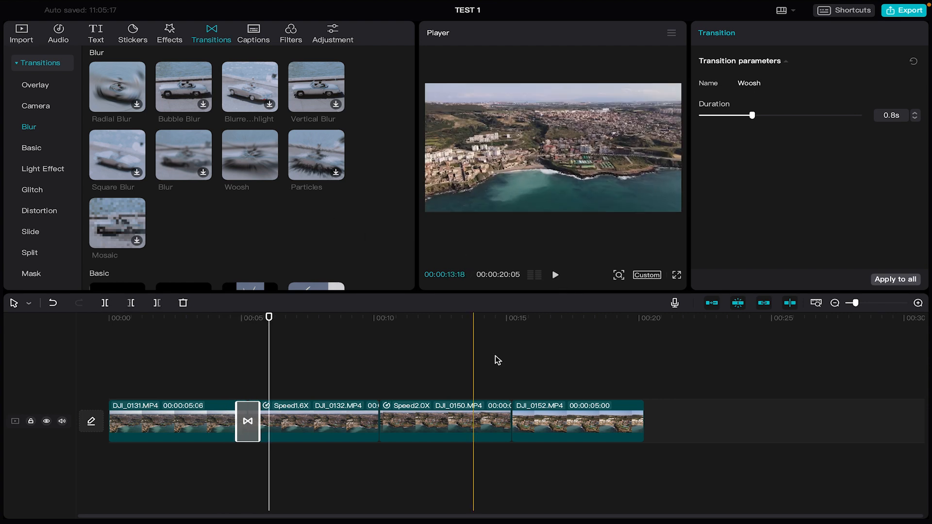
pyautogui.moveTo(264, 165); pyautogui.dragTo(567, 451)
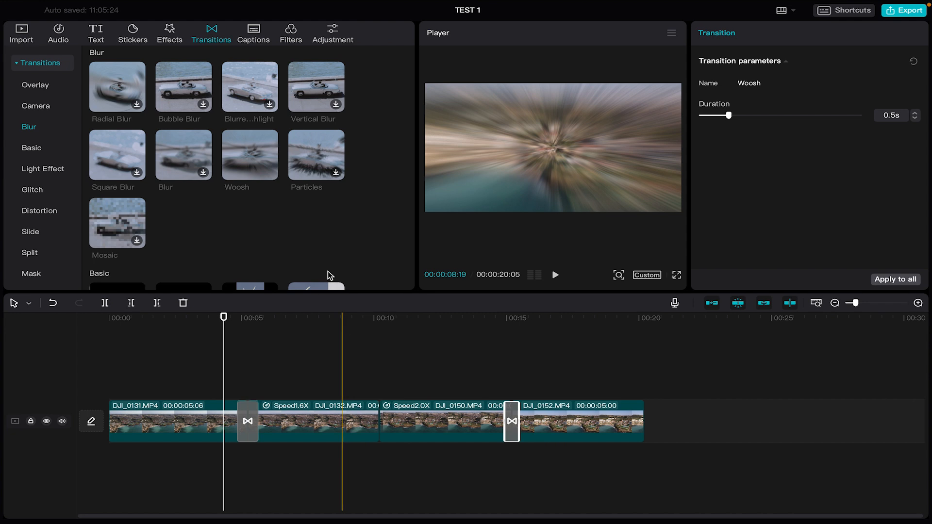
# Play the timeline from 00:00:14:00 across the Woosh transition between DJI_0150.MP4 and DJI_0152.MP4.
pyautogui.click(480, 346)
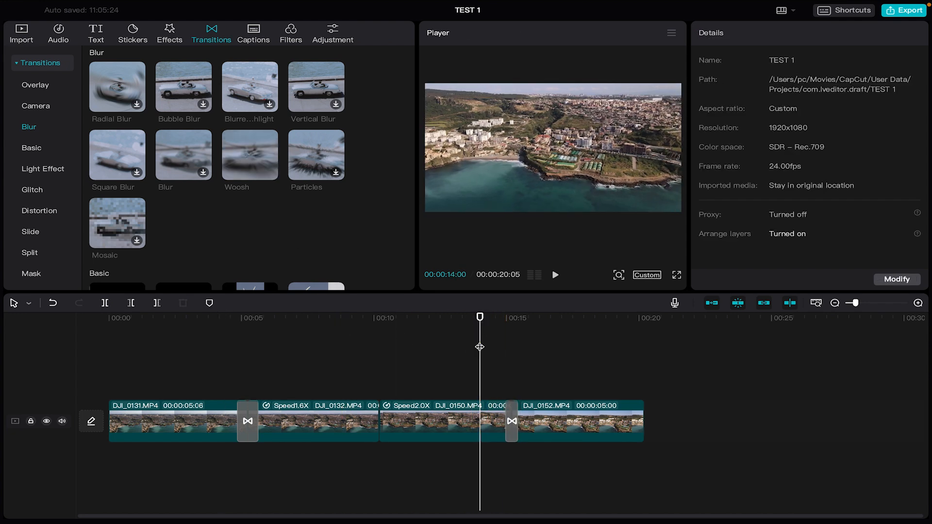
pyautogui.click(558, 275)
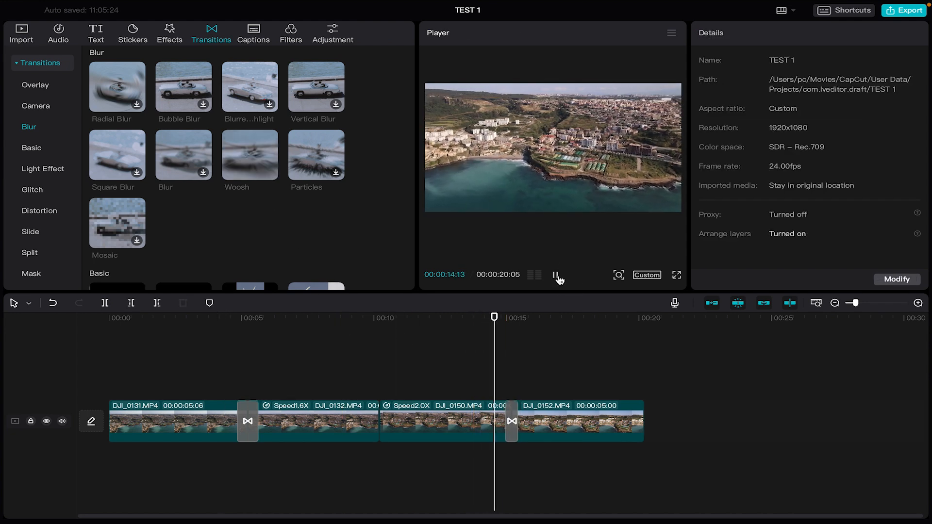
pyautogui.click(556, 275)
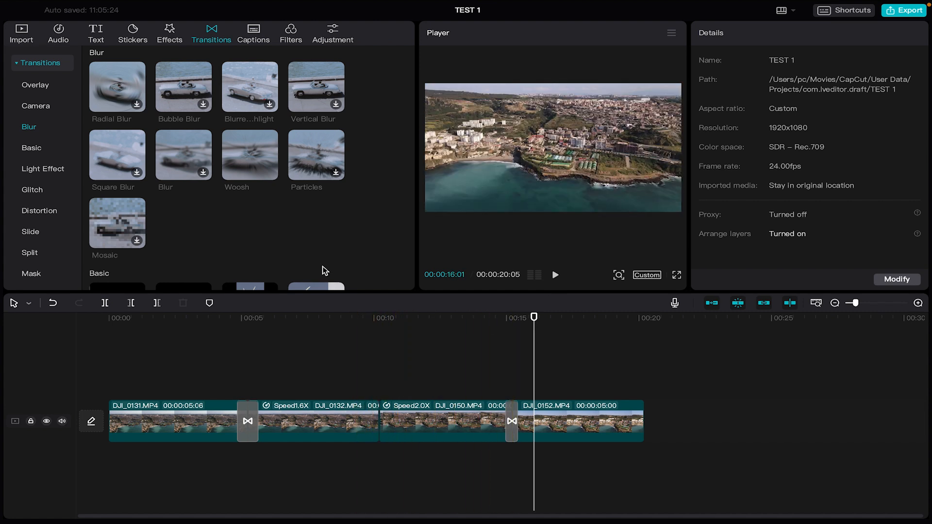
# Replace the Woosh transition before DJI_0152.MP4 with Mix, and add Dissolve II between DJI_0132.MP4 and DJI_0150.MP4.
pyautogui.scroll(-2, 321, 269)
pyautogui.scroll(6, 301, 254)
pyautogui.scroll(5, 300, 250)
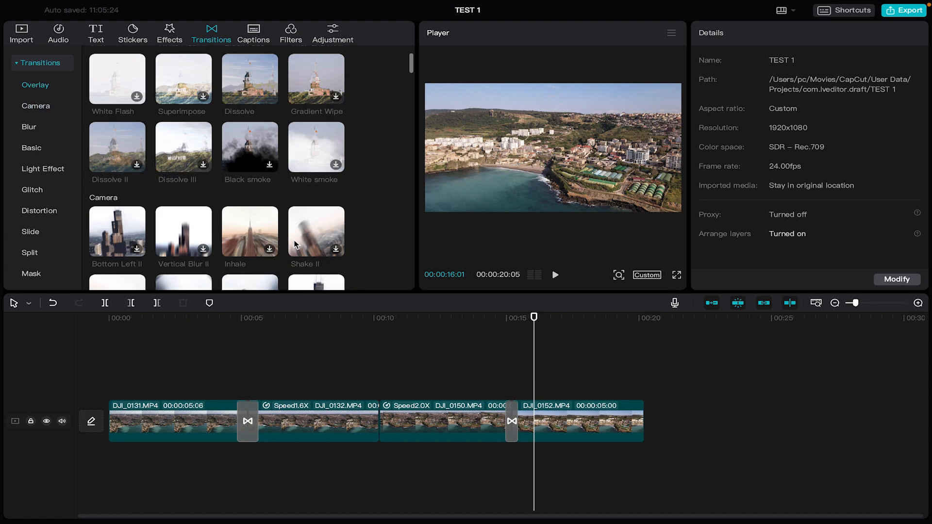
pyautogui.moveTo(122, 106); pyautogui.dragTo(514, 420)
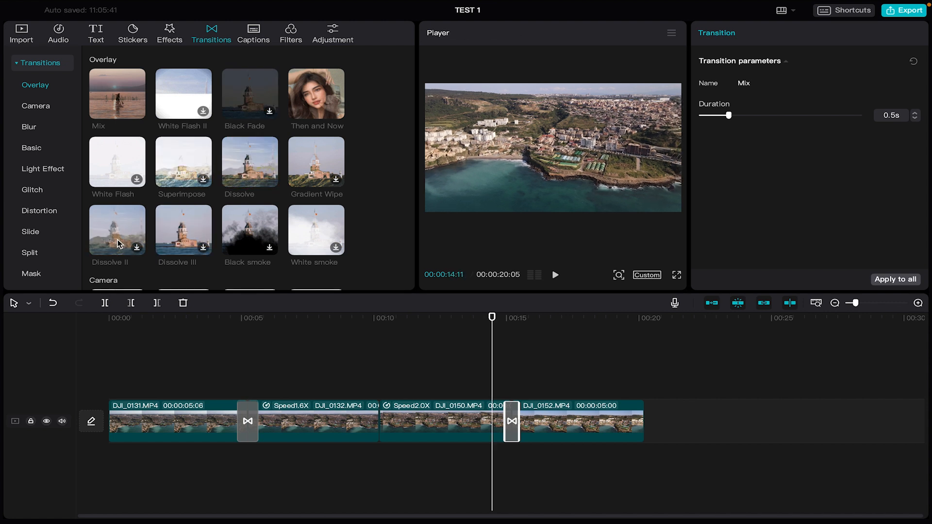
pyautogui.moveTo(117, 243); pyautogui.dragTo(378, 432)
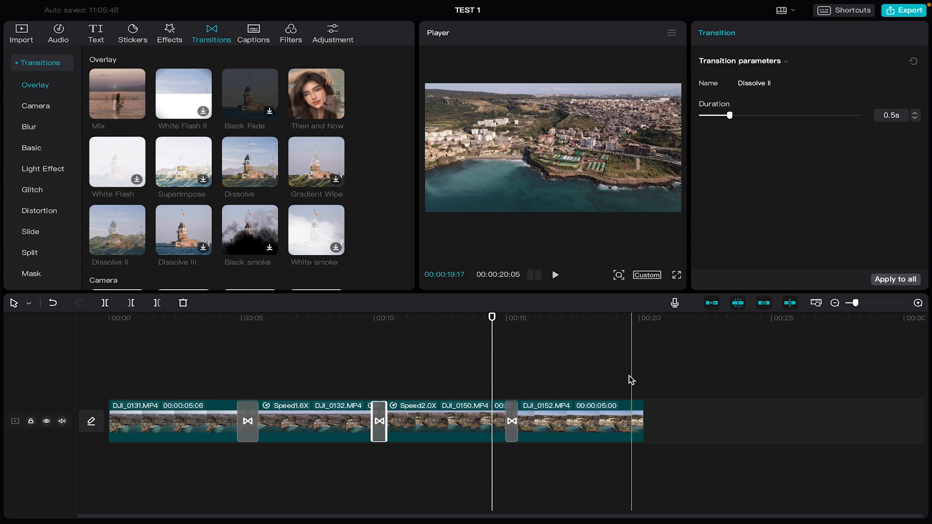
# Play the timeline from the start through the Dissolve II transition, and return the playhead to about 00:00:04:02.
pyautogui.moveTo(388, 319); pyautogui.dragTo(108, 317)
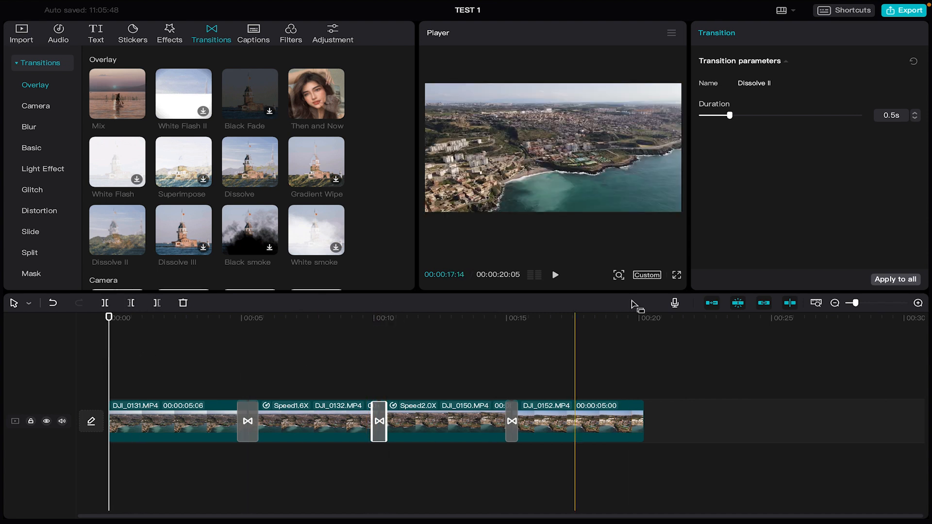
pyautogui.click(555, 275)
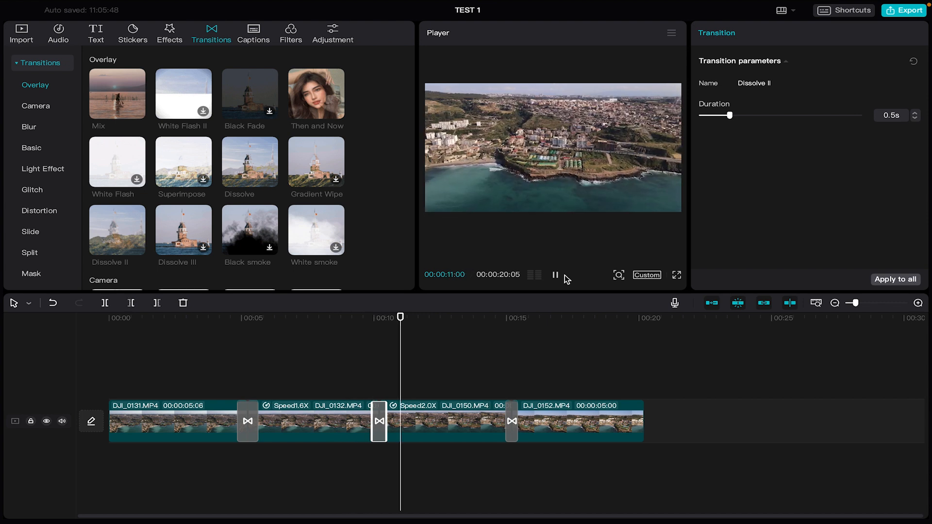
pyautogui.click(554, 276)
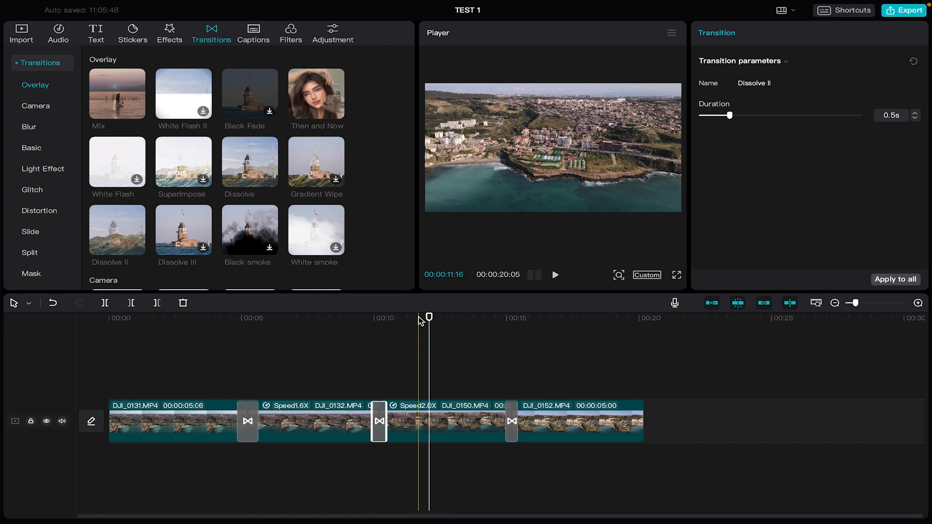
pyautogui.moveTo(421, 320); pyautogui.dragTo(215, 351)
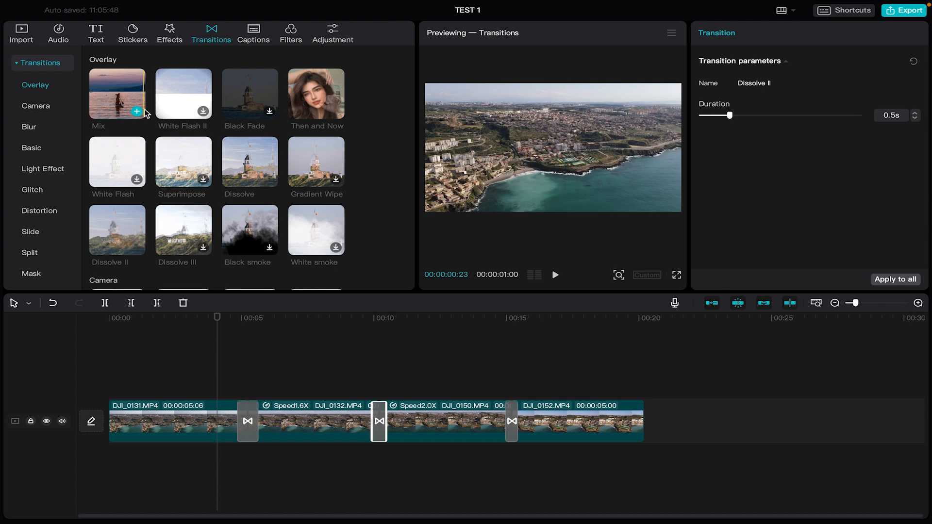
# Examine the audio library's music categories and its Mother's Day track list.
pyautogui.click(59, 35)
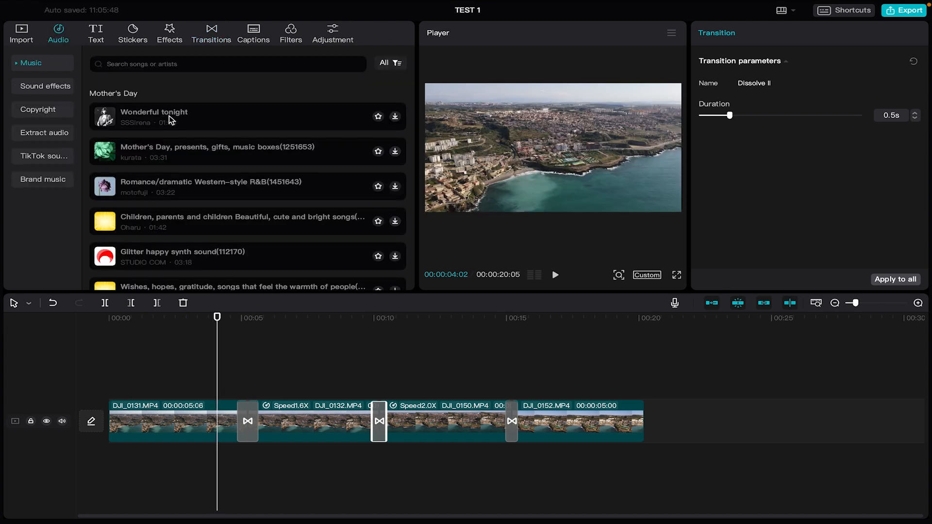
pyautogui.click(73, 65)
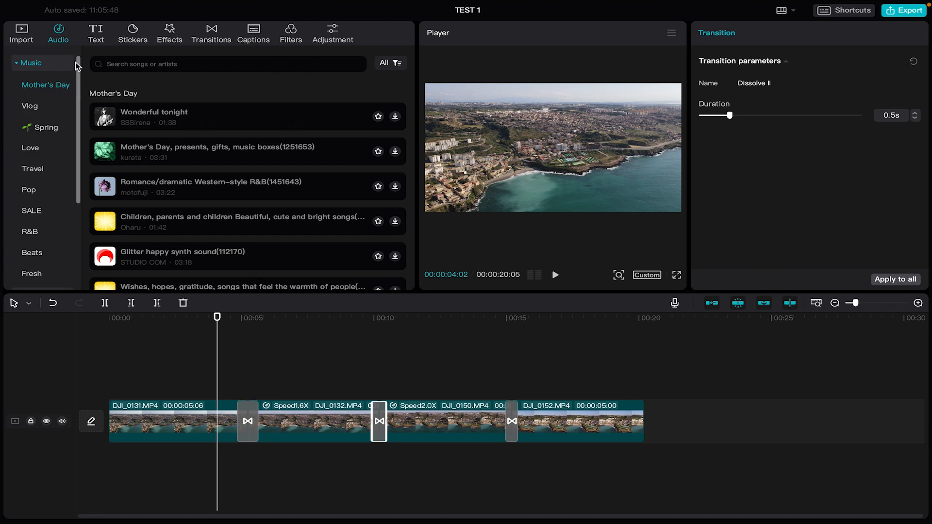
pyautogui.click(20, 65)
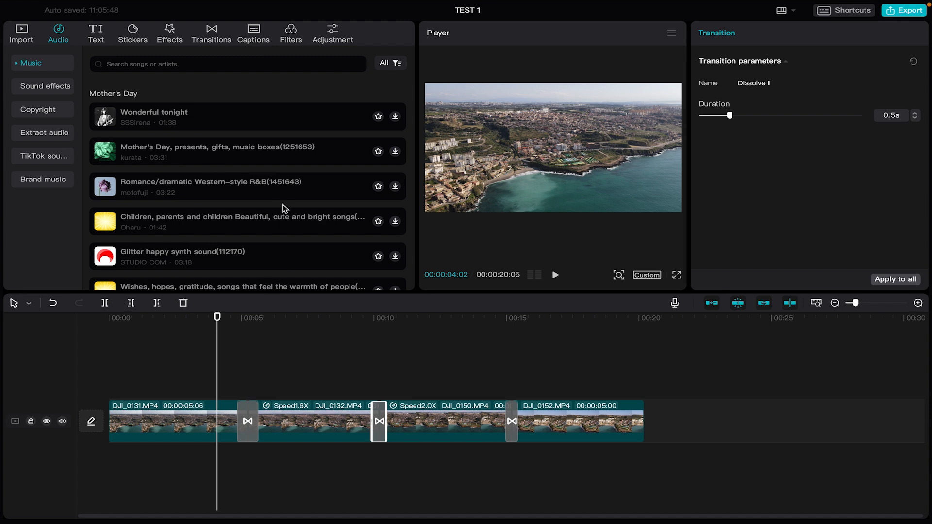
pyautogui.scroll(-3, 274, 199)
pyautogui.scroll(3, 268, 189)
pyautogui.click(41, 63)
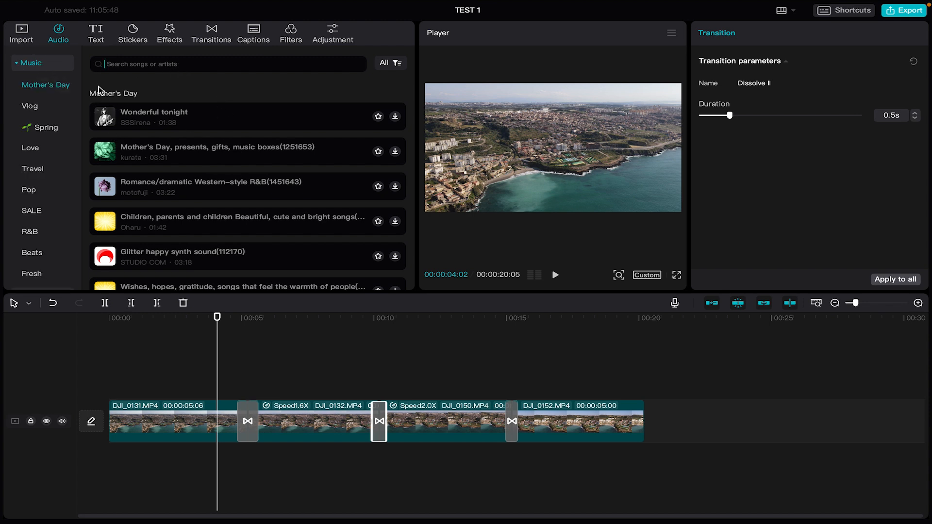
pyautogui.click(39, 66)
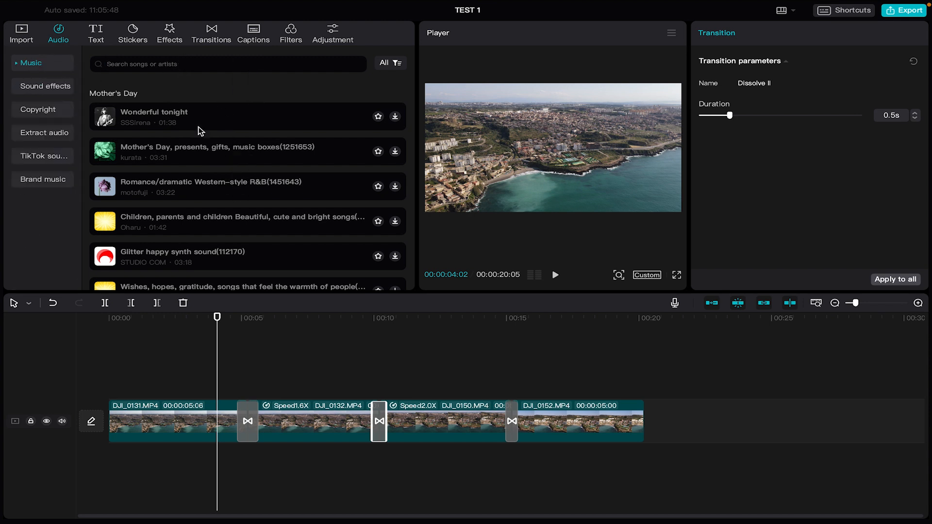
# Move the playhead to 00:00:17:10 and preview the Explosion, Woosh and Magic reveal sound effects.
pyautogui.click(65, 94)
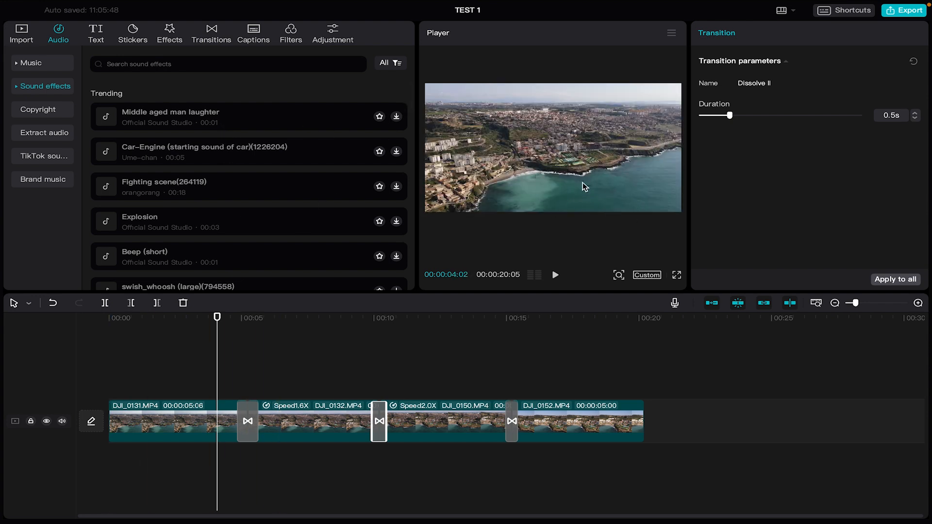
pyautogui.moveTo(493, 331); pyautogui.dragTo(568, 302)
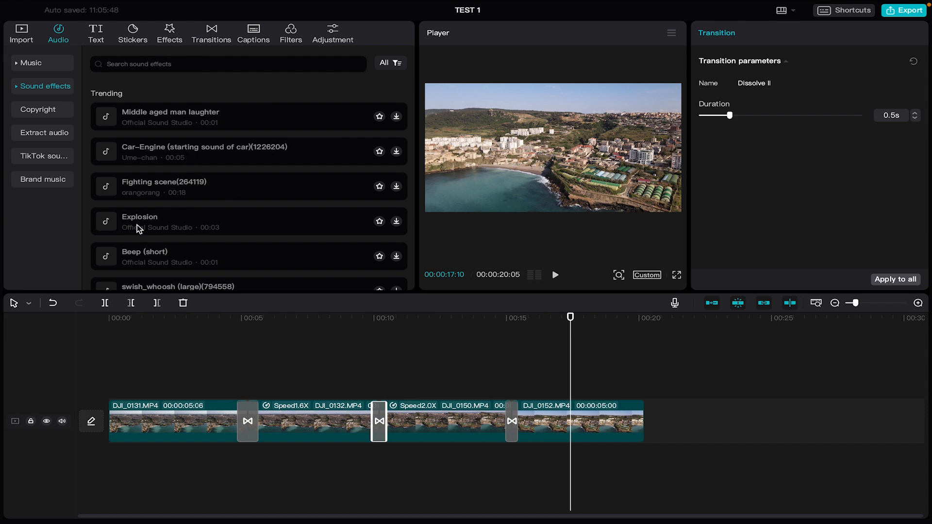
pyautogui.click(283, 228)
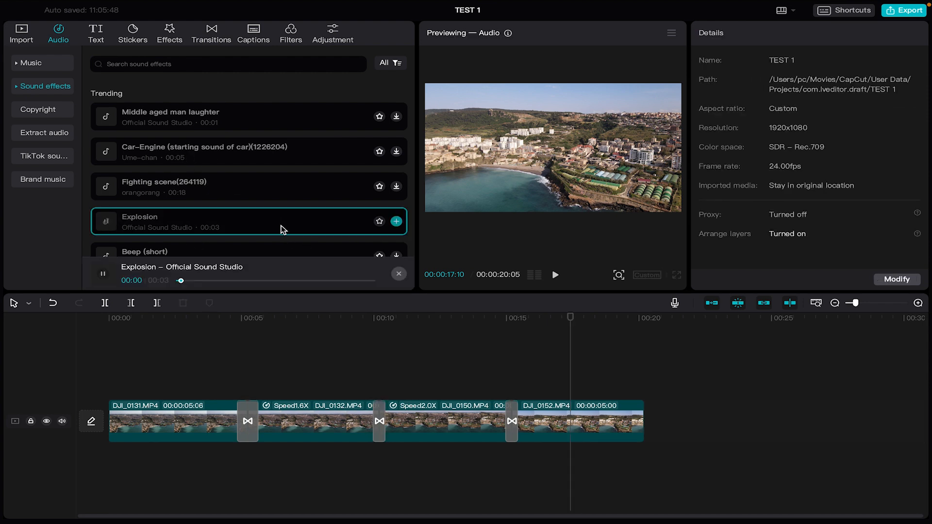
pyautogui.click(103, 276)
pyautogui.scroll(-10, 165, 230)
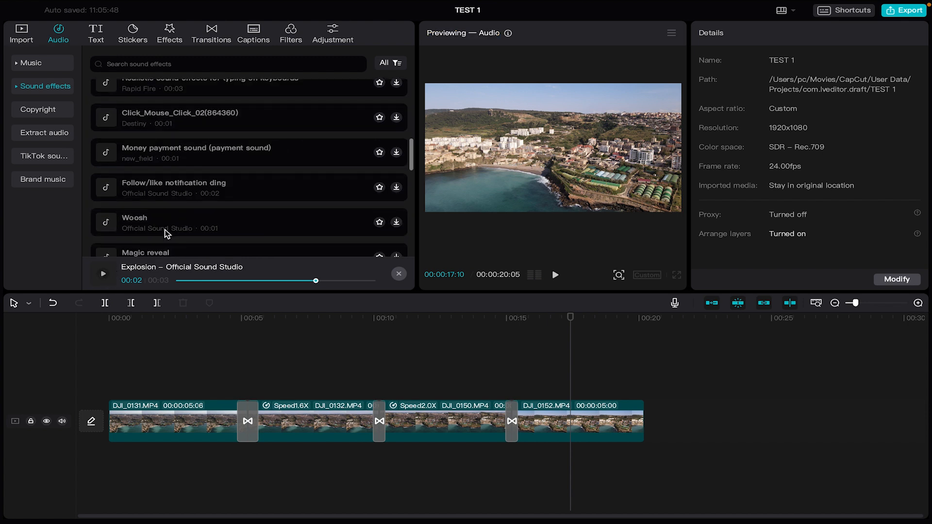
pyautogui.click(99, 225)
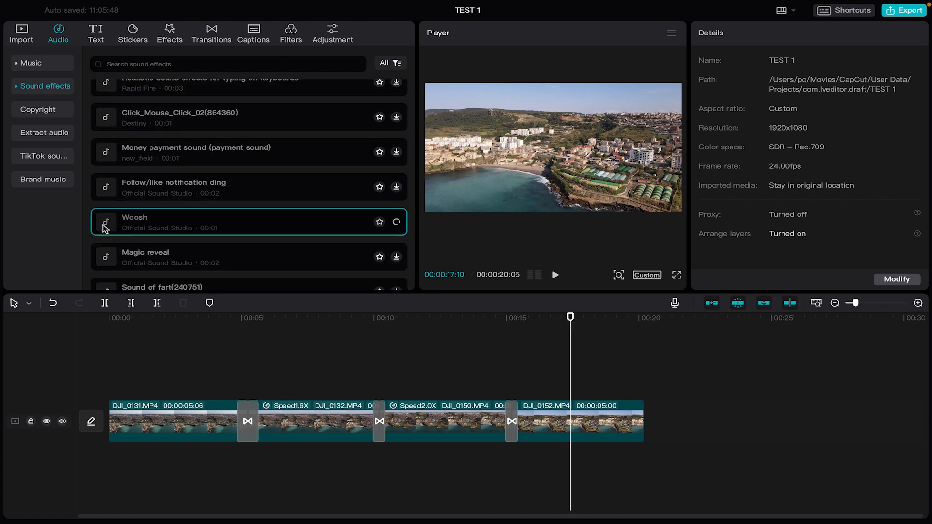
pyautogui.scroll(-3, 165, 205)
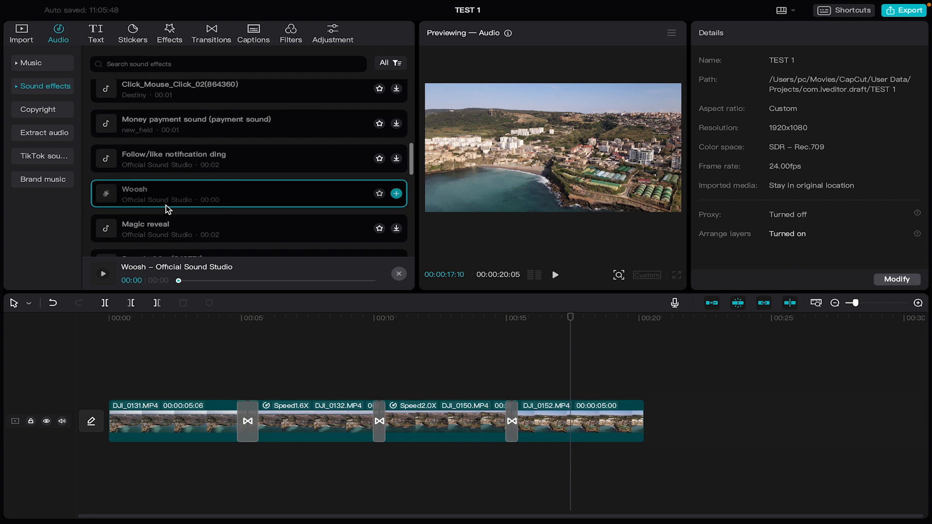
pyautogui.click(101, 167)
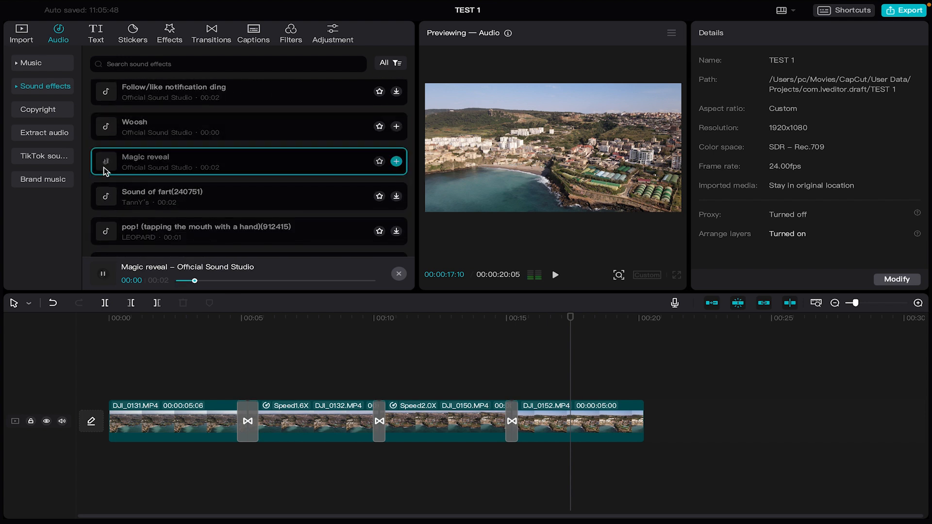
# Preview the pop! (tapping the mouth with a hand), Camera shutter sound Kashashka and Cheers Yay 02-2 effects, and look through the remaining trending sounds.
pyautogui.scroll(-10, 260, 206)
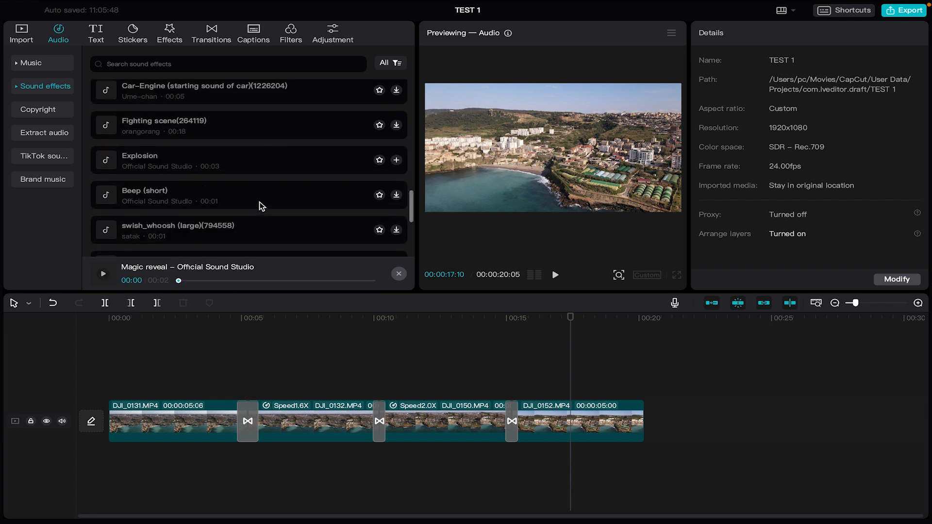
pyautogui.scroll(-10, 260, 202)
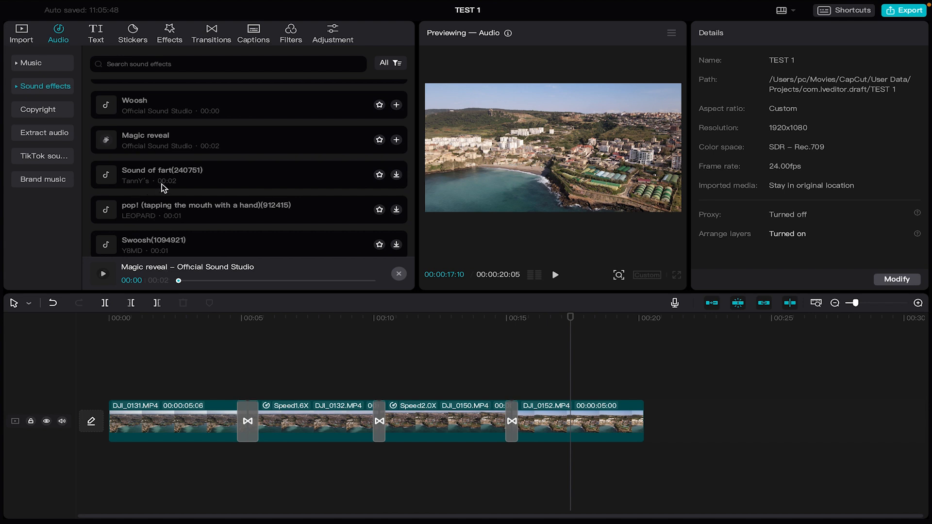
pyautogui.click(167, 212)
pyautogui.scroll(-3, 190, 233)
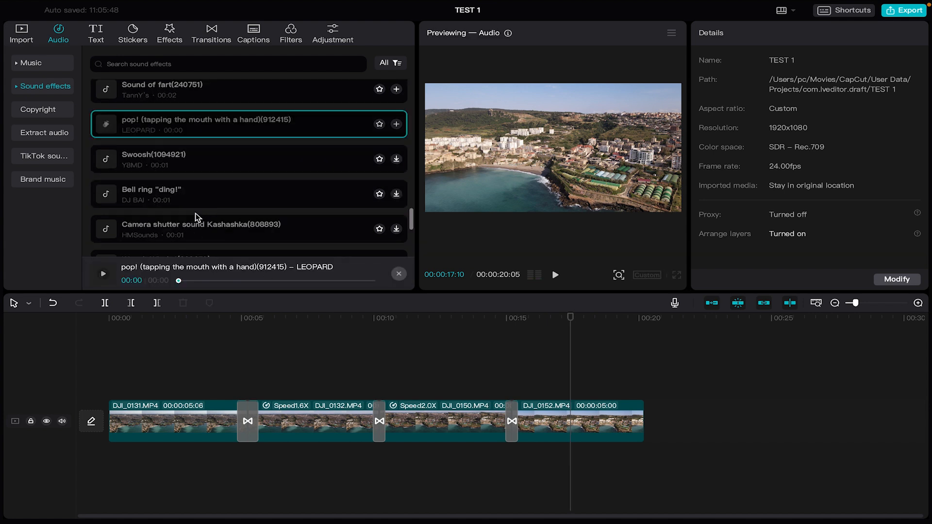
pyautogui.click(195, 214)
pyautogui.scroll(-1, 177, 226)
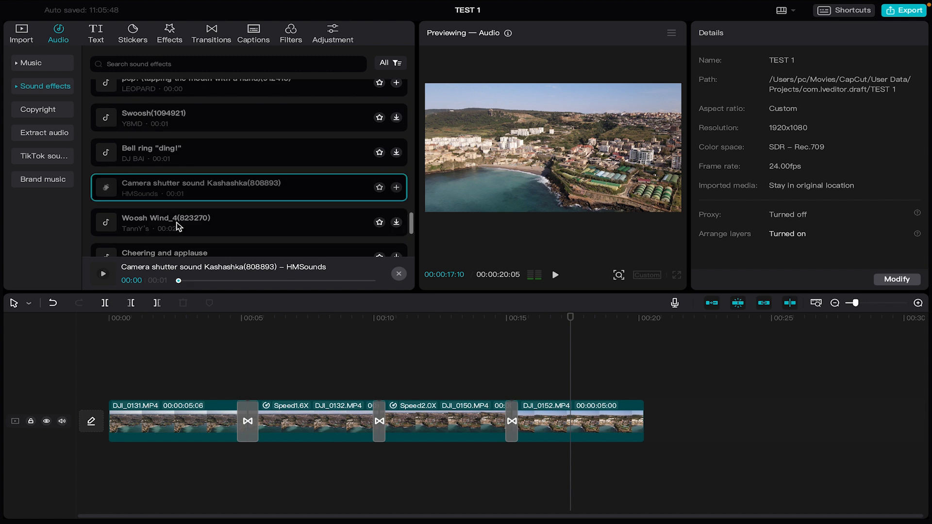
pyautogui.scroll(-3, 177, 226)
pyautogui.click(178, 204)
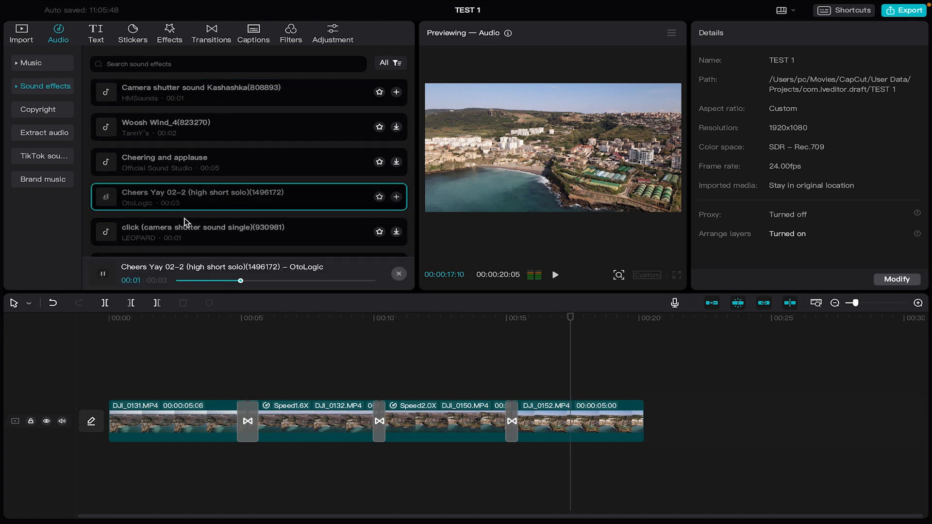
pyautogui.scroll(-1, 185, 219)
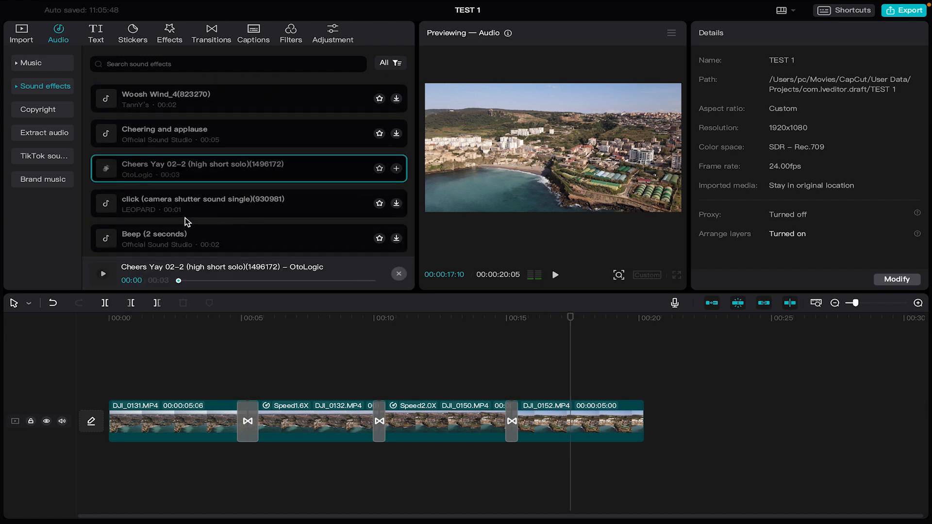
pyautogui.scroll(-5, 185, 217)
pyautogui.scroll(-3, 185, 218)
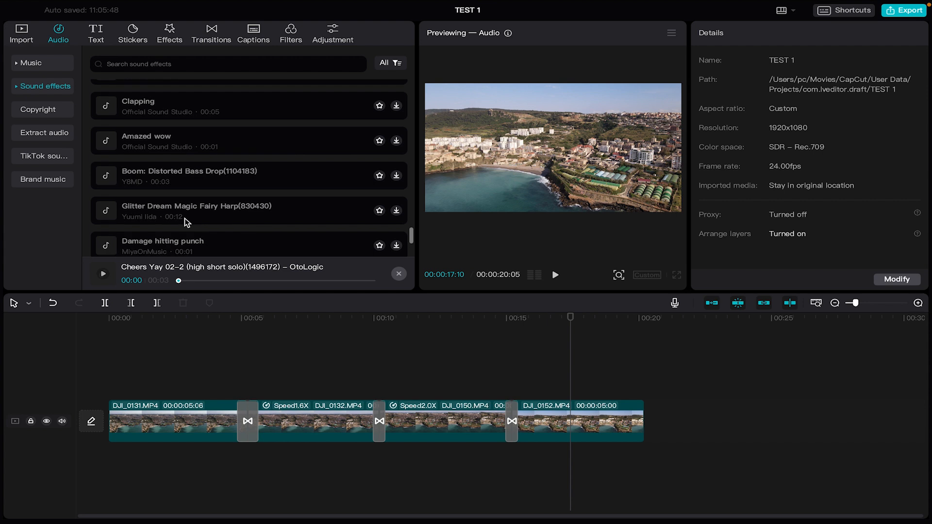
pyautogui.scroll(-5, 184, 218)
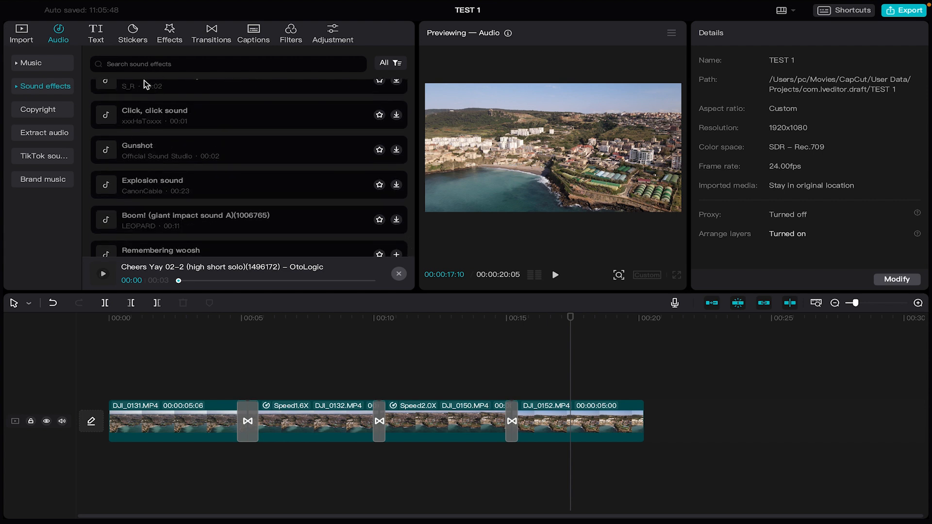
# Look through the Copyright, Extract audio, TikTok sounds and Brand music sections, and return to the music categories.
pyautogui.click(53, 111)
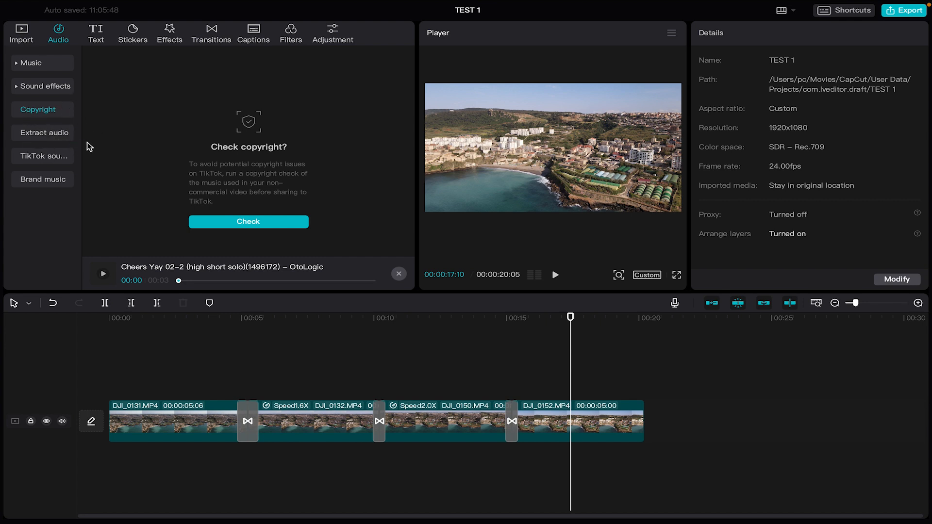
pyautogui.click(57, 132)
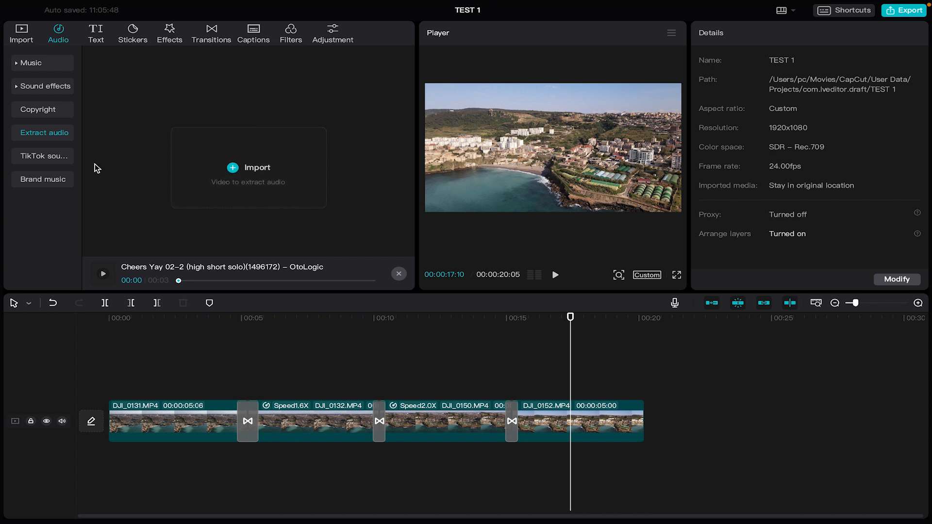
pyautogui.click(42, 155)
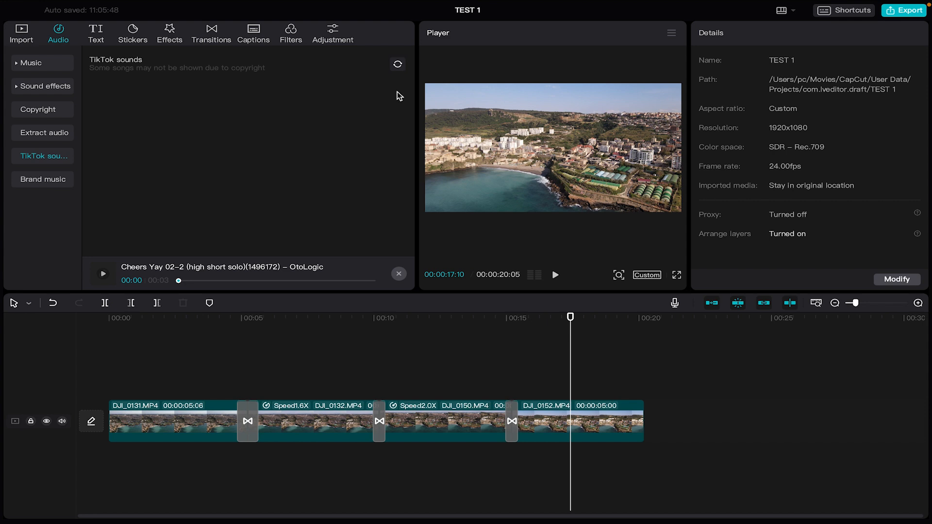
pyautogui.click(42, 186)
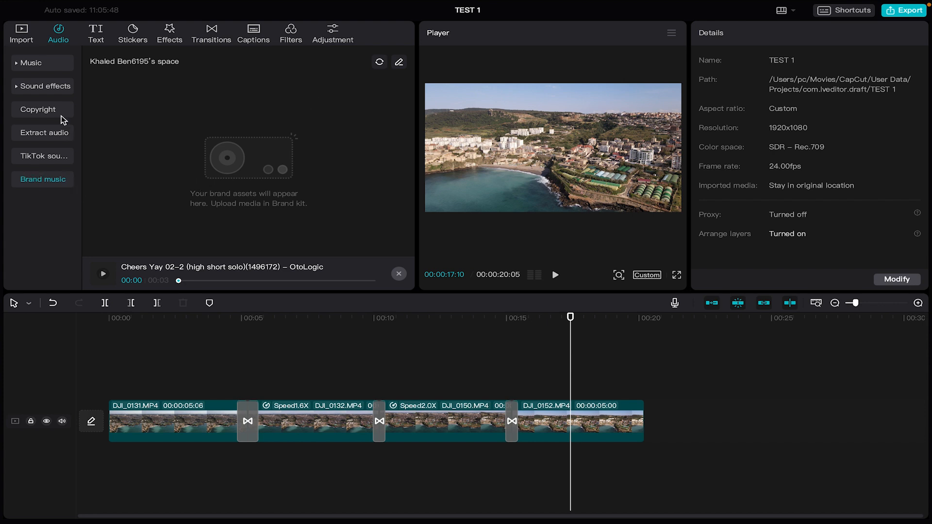
pyautogui.click(55, 66)
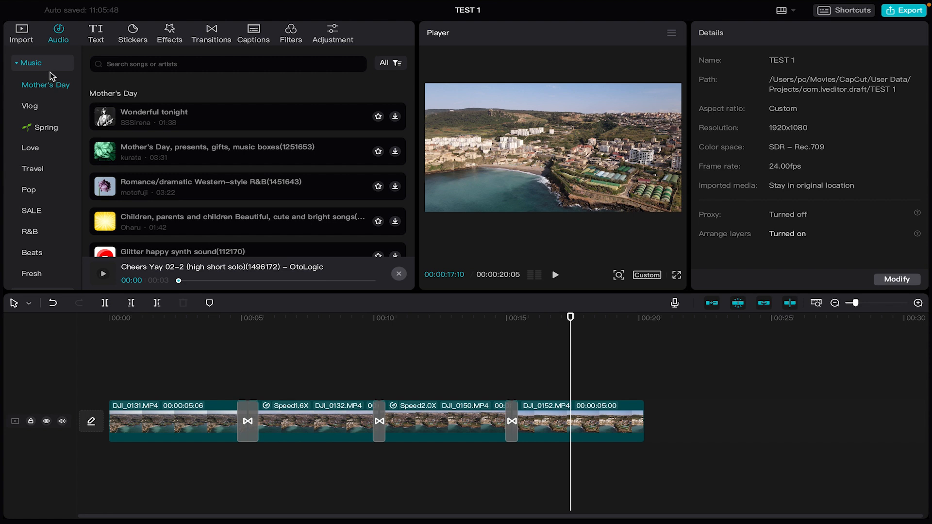
# Return to the project's imported media, start a new media import and browse the Bureau folder for an audio file.
pyautogui.click(16, 66)
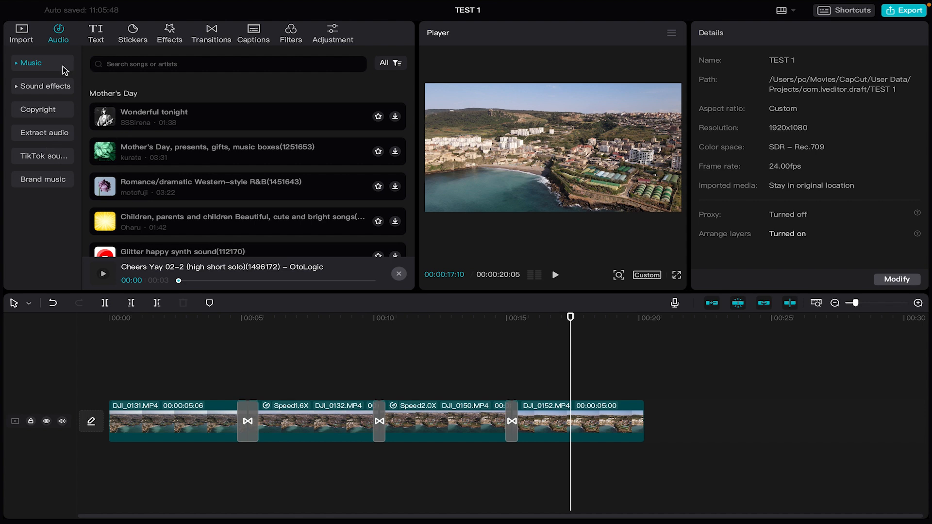
pyautogui.click(33, 41)
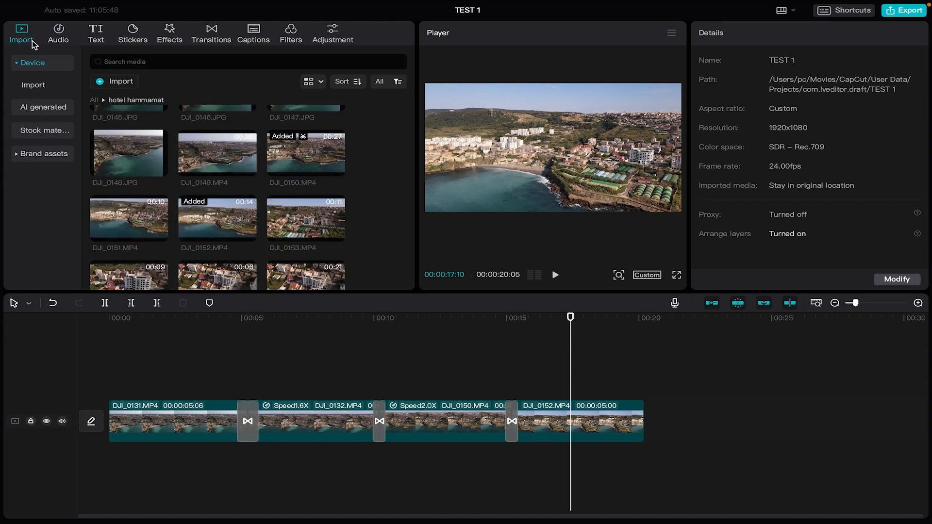
pyautogui.click(129, 83)
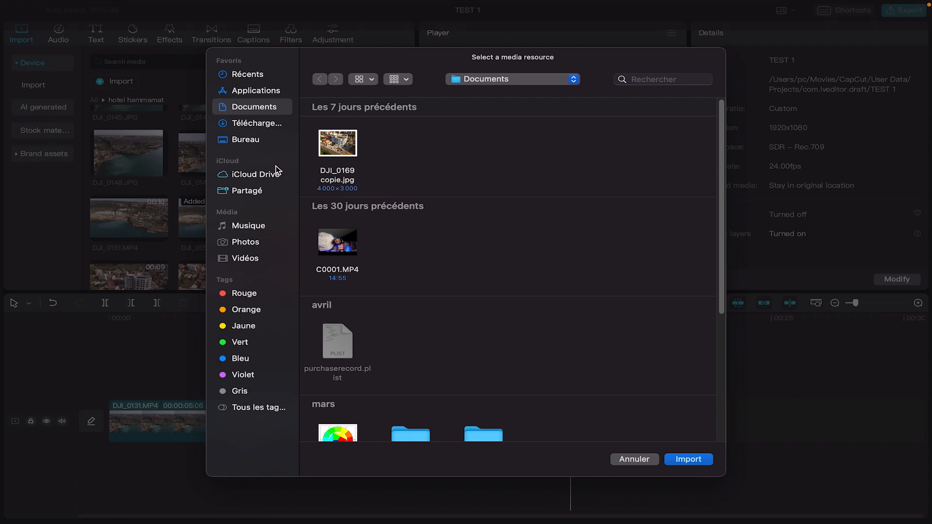
pyautogui.scroll(-10, 357, 208)
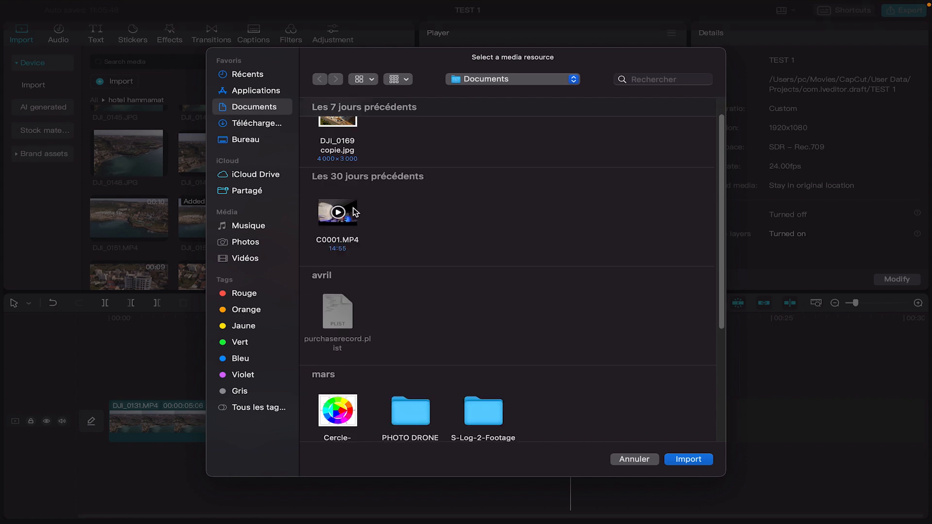
pyautogui.click(224, 142)
pyautogui.scroll(-10, 485, 299)
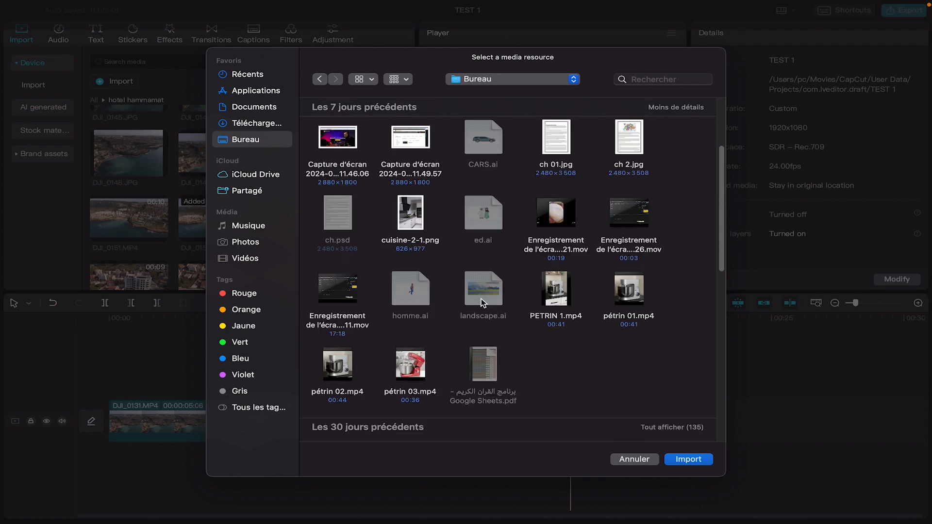
pyautogui.scroll(-5, 485, 299)
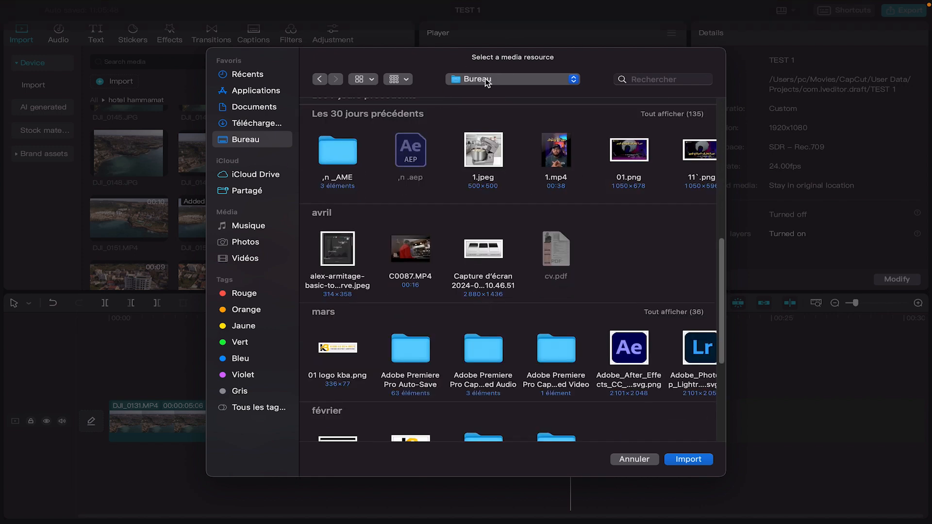
# Group the Bureau folder's files by Type and find the Musique group.
pyautogui.click(522, 79)
pyautogui.click(404, 89)
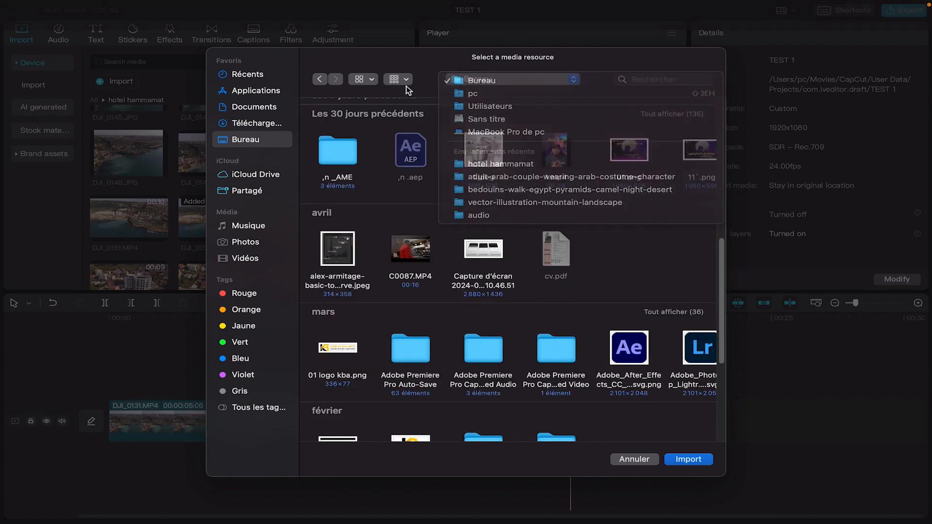
pyautogui.click(403, 84)
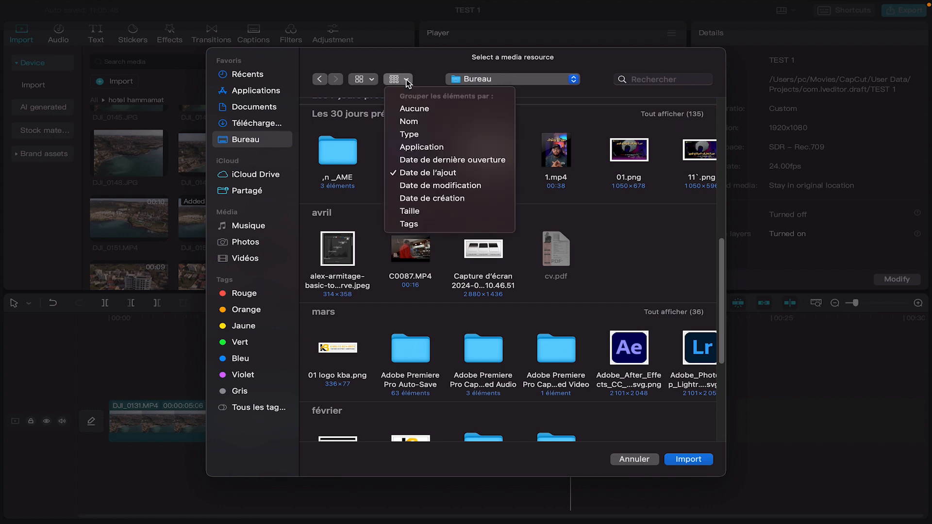
pyautogui.click(427, 134)
pyautogui.scroll(-4, 503, 184)
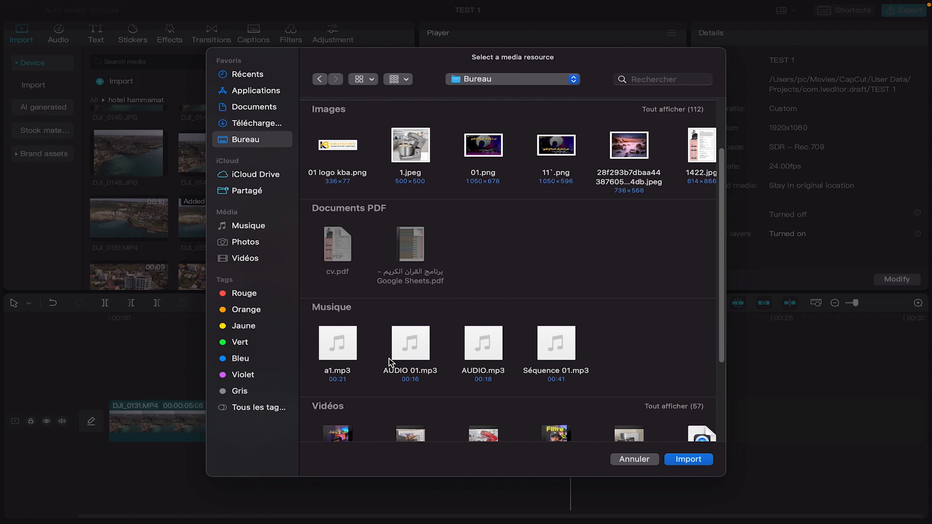
# Import a1.mp3 and place it on an audio track beneath the video clips, aligned with the start of the timeline.
pyautogui.click(336, 362)
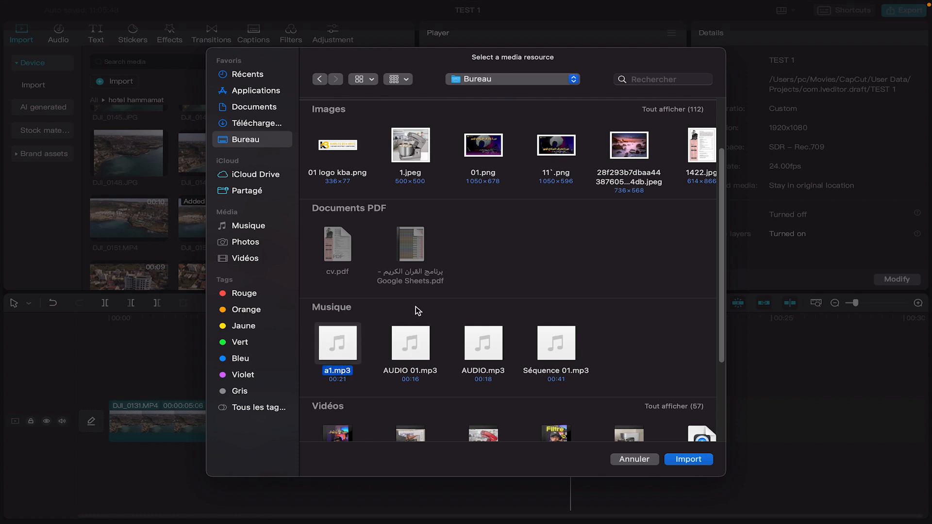
pyautogui.click(692, 459)
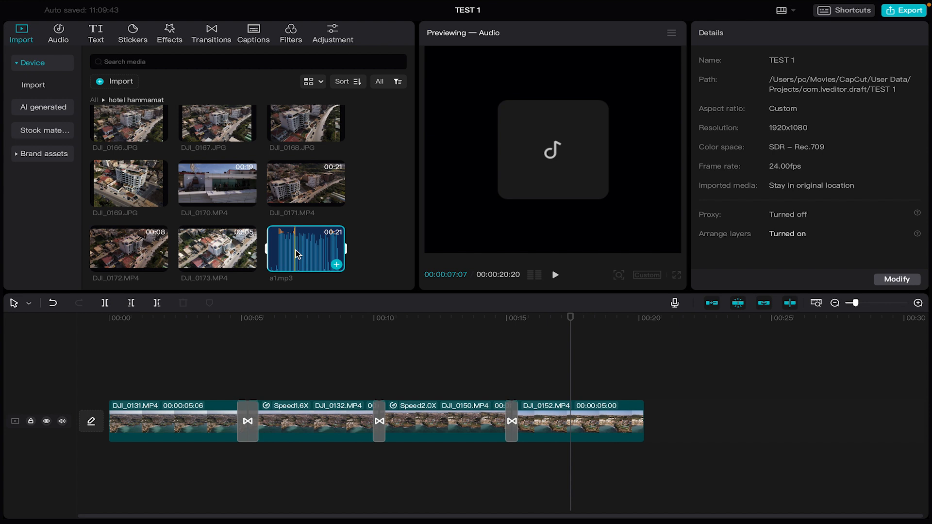
pyautogui.moveTo(295, 249); pyautogui.dragTo(401, 460)
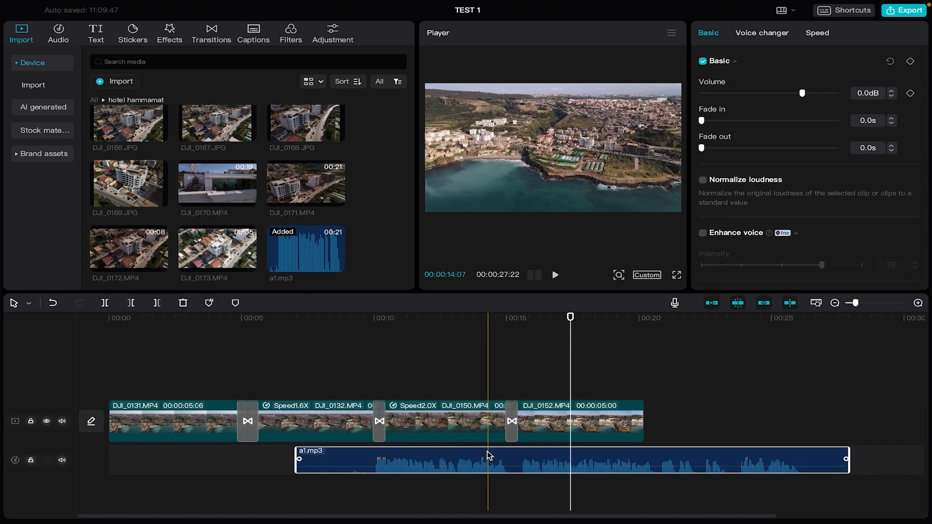
pyautogui.moveTo(488, 455); pyautogui.dragTo(301, 458)
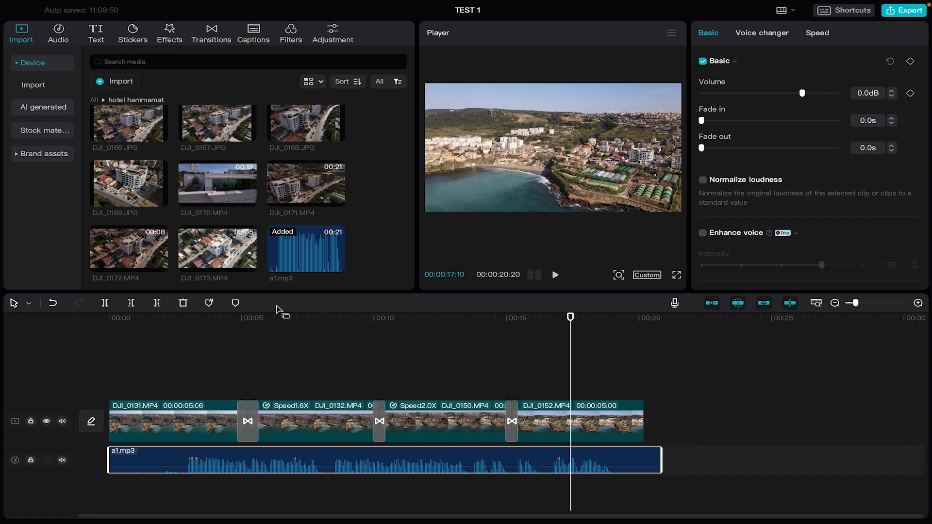
# Play the sequence from 00:00:03:23, and trim the quiet opening of a1.mp3 up to about 00:00:03.
pyautogui.click(214, 321)
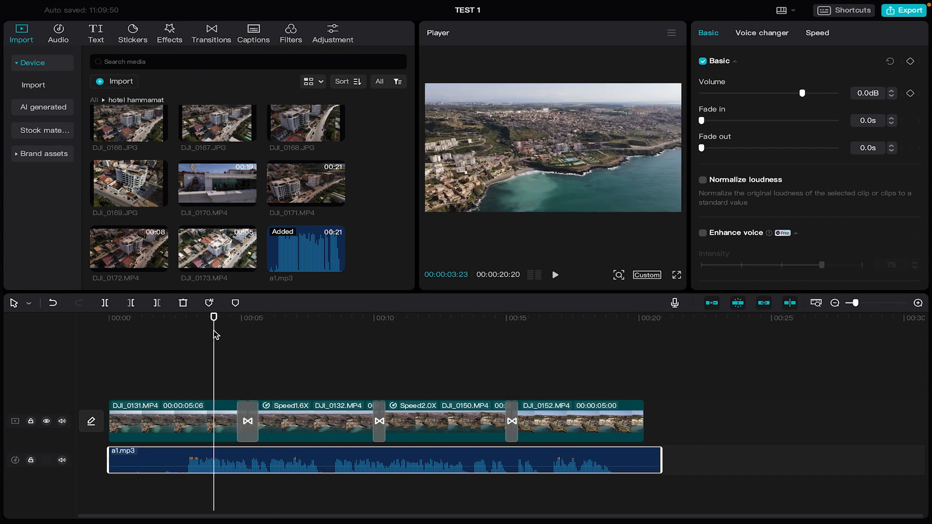
pyautogui.press('space')
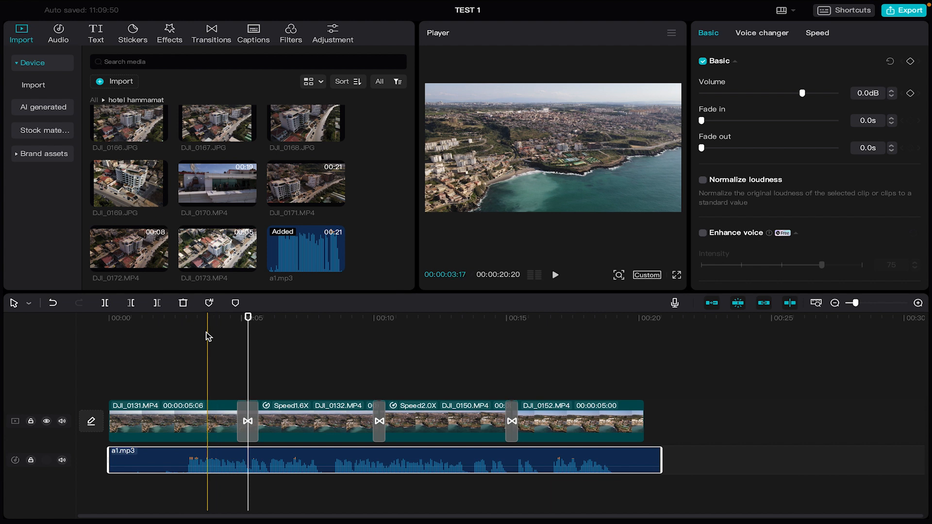
pyautogui.click(190, 319)
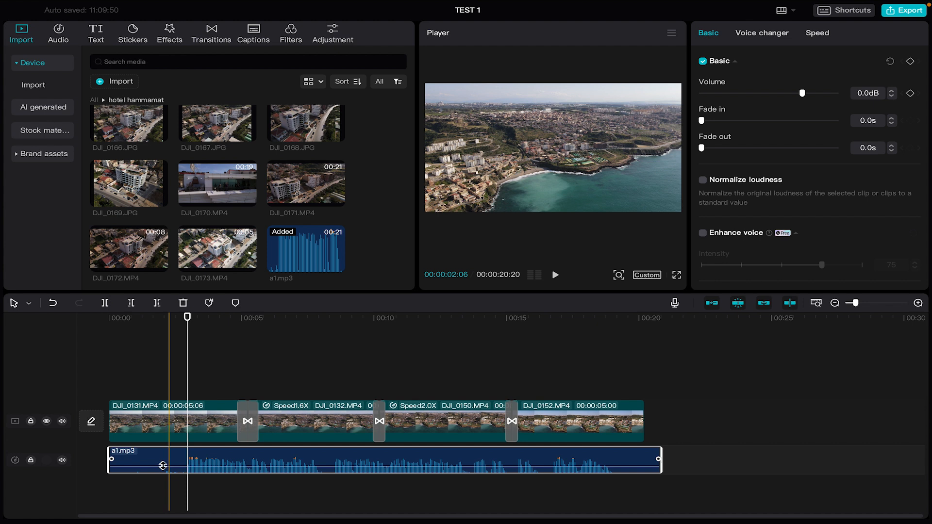
pyautogui.moveTo(110, 456); pyautogui.dragTo(187, 457)
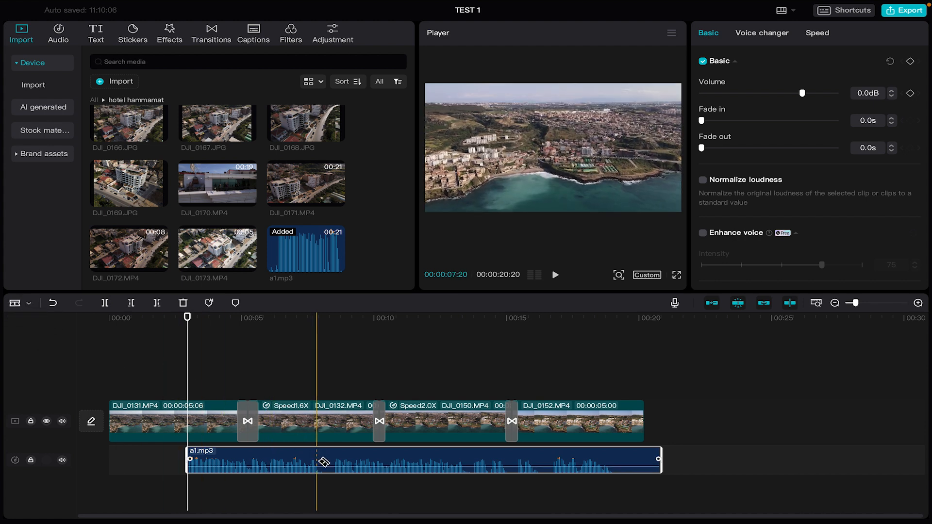
# Split a1.mp3 at about 00:00:07:20 and 00:00:08:08, return to the selection tool and place the playhead between the two cuts.
pyautogui.click(323, 461)
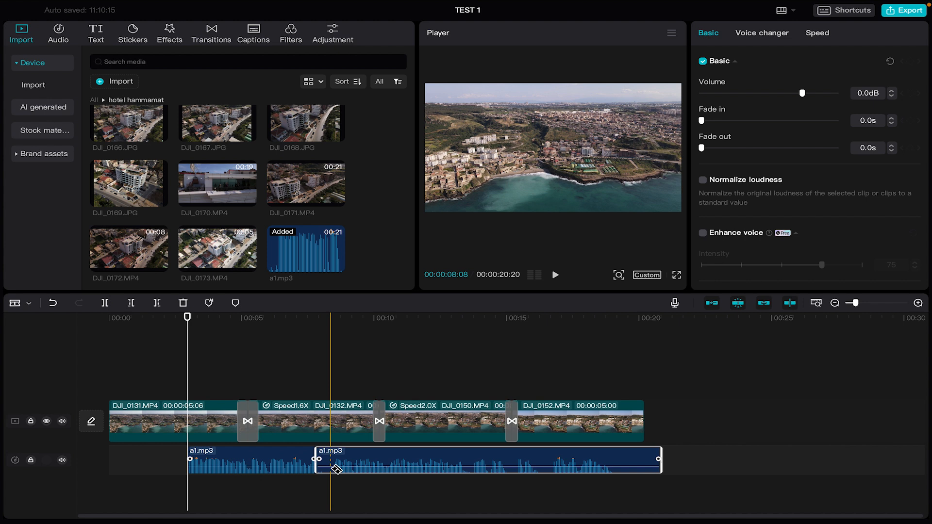
pyautogui.click(336, 462)
pyautogui.press('a')
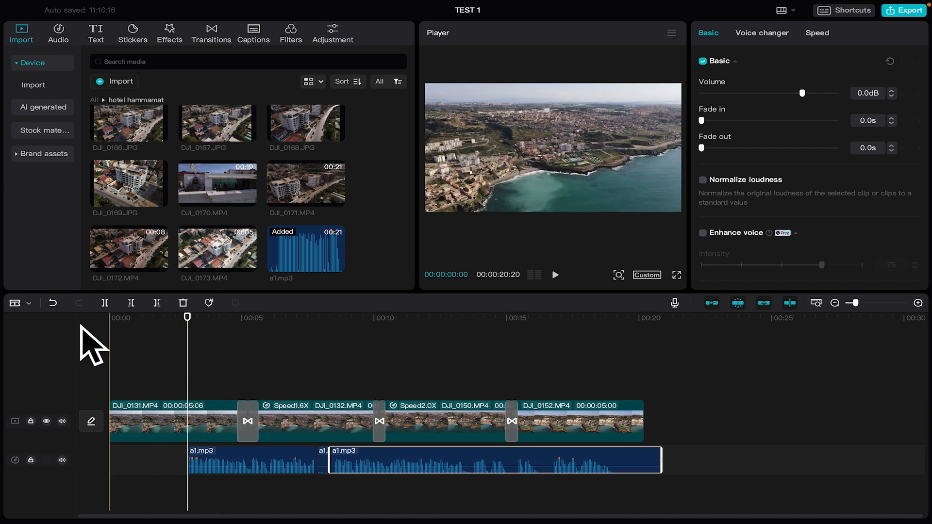
pyautogui.click(323, 480)
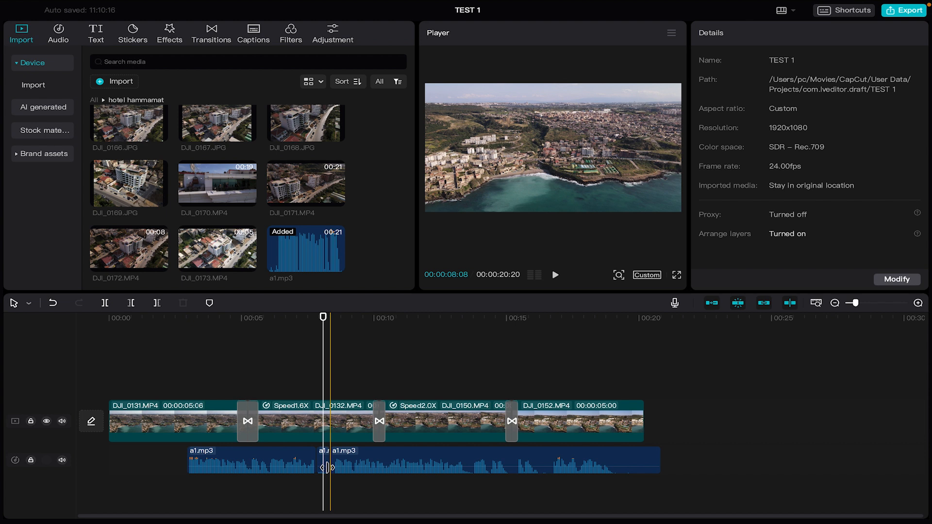
# Delete the short middle piece of the a1.mp3 audio near the 8-second mark.
pyautogui.click(323, 461)
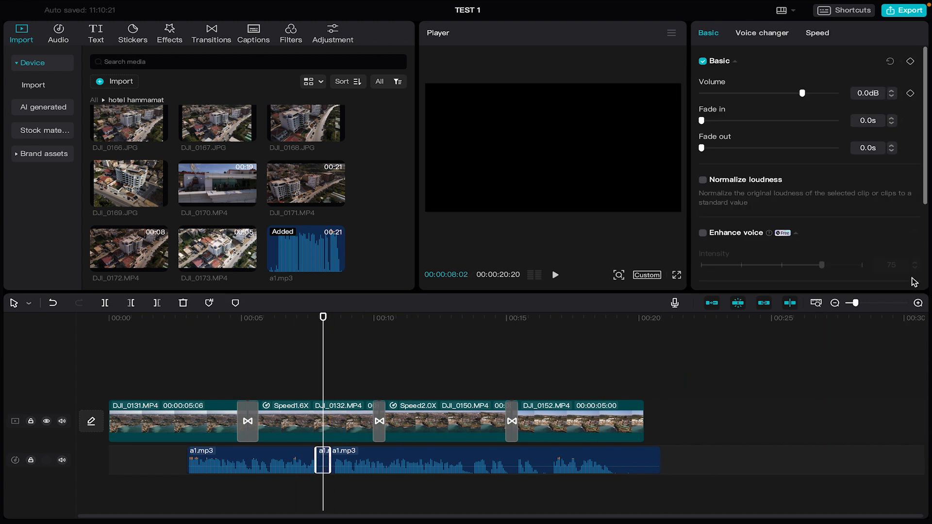
pyautogui.moveTo(855, 303); pyautogui.dragTo(875, 309)
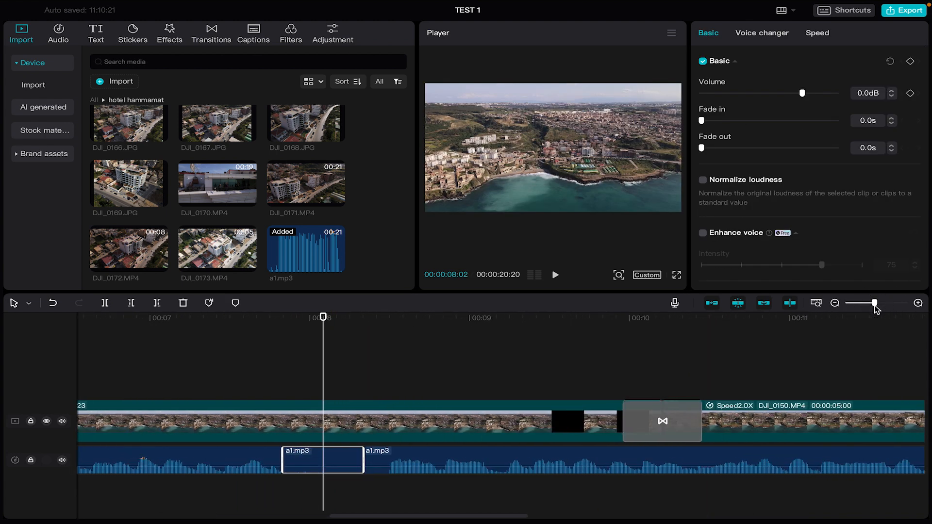
pyautogui.click(835, 303)
pyautogui.click(917, 304)
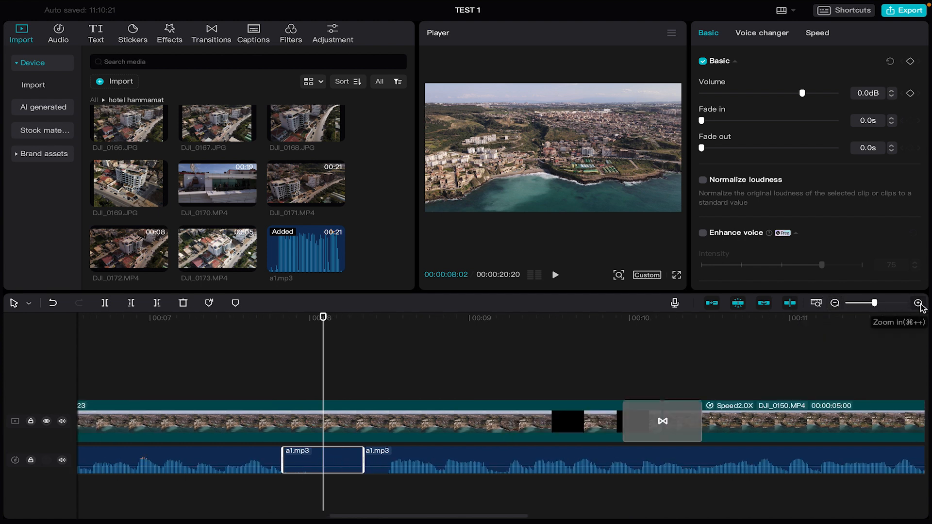
pyautogui.click(817, 305)
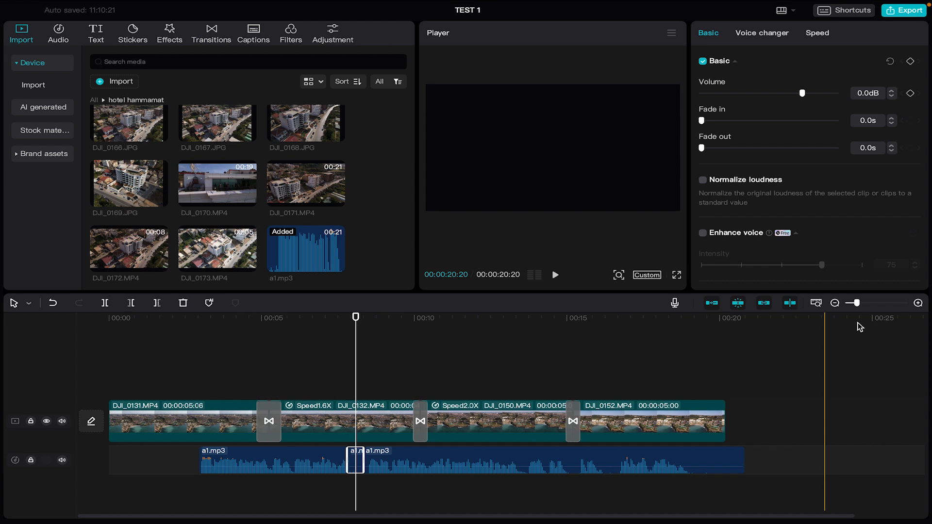
pyautogui.click(916, 306)
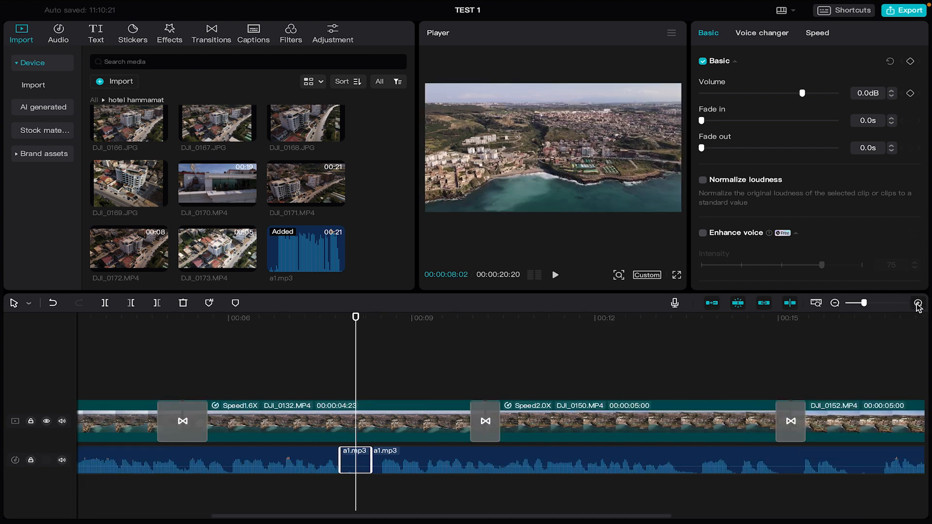
pyautogui.click(916, 305)
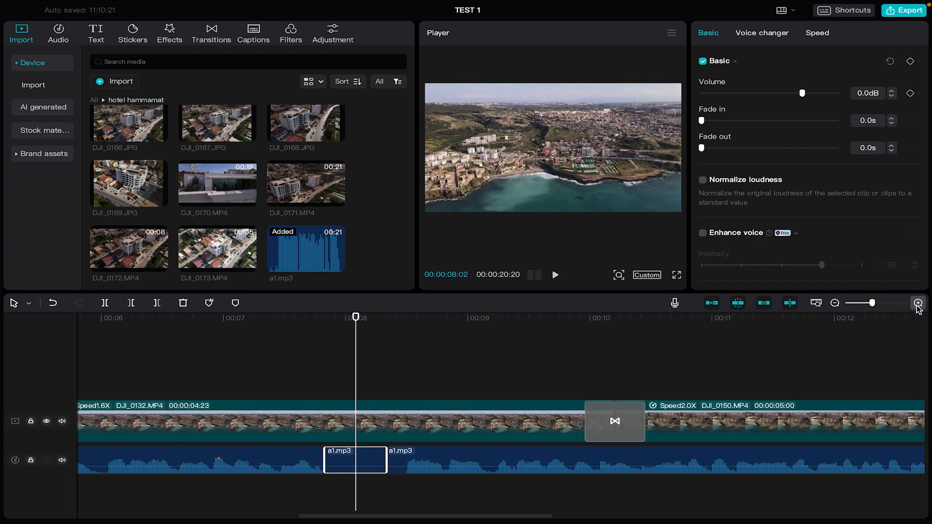
pyautogui.click(369, 460)
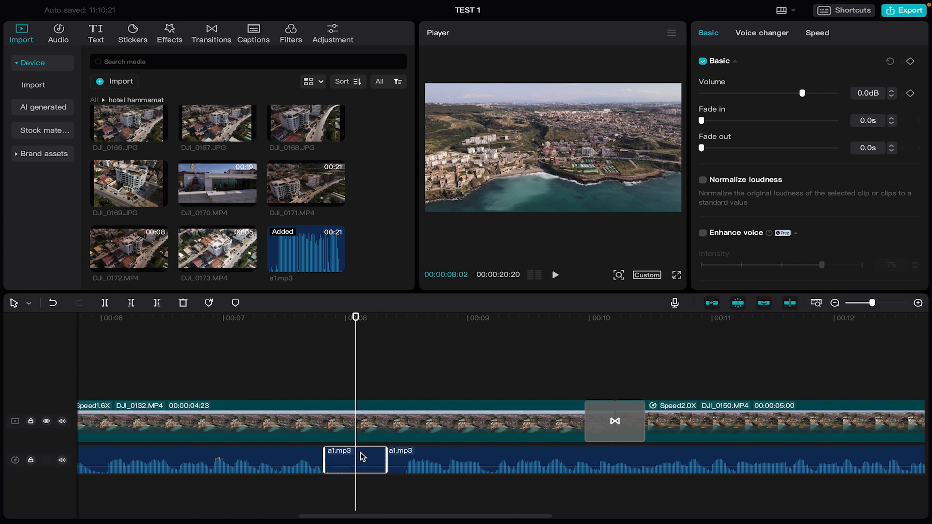
pyautogui.press('Delete')
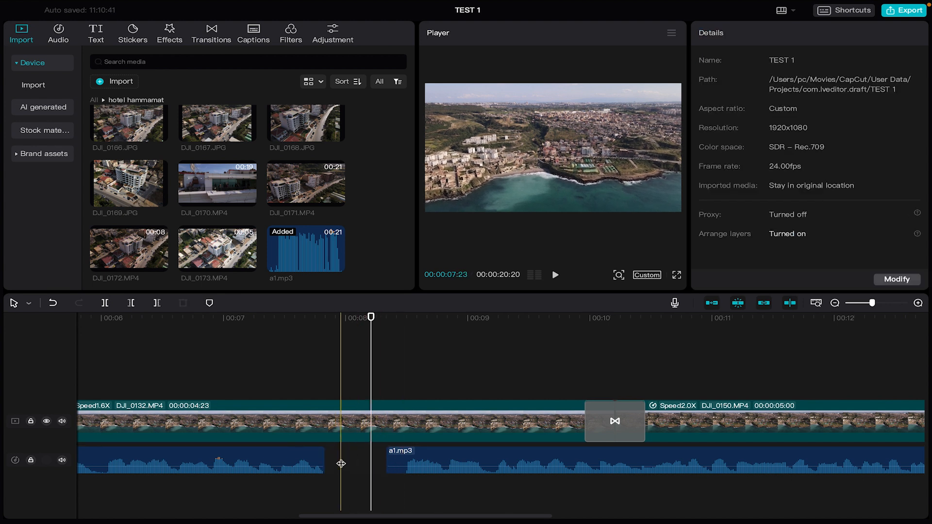
# Move the second a1.mp3 clip against the first to close the gap, and trim its silent end to shortly before the 19-second mark.
pyautogui.click(341, 464)
pyautogui.moveTo(431, 465); pyautogui.dragTo(372, 465)
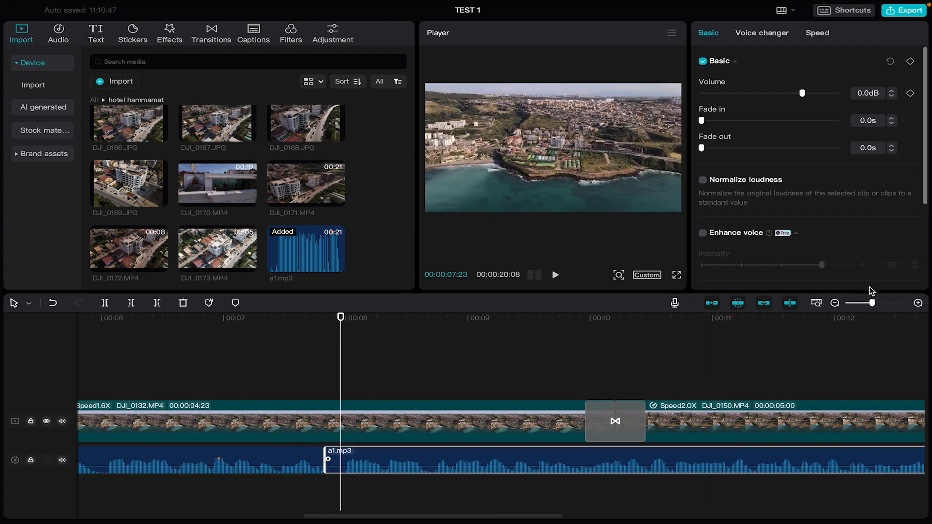
pyautogui.click(834, 303)
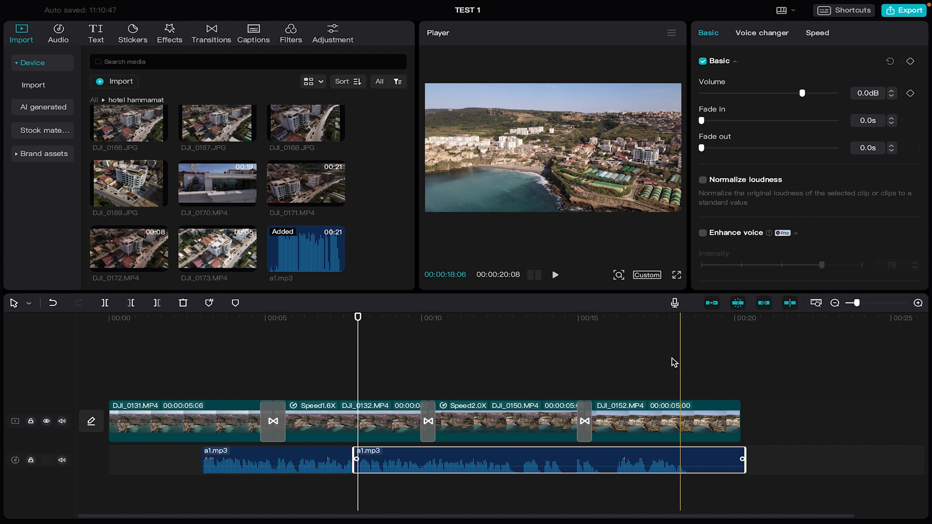
pyautogui.moveTo(670, 318); pyautogui.dragTo(684, 316)
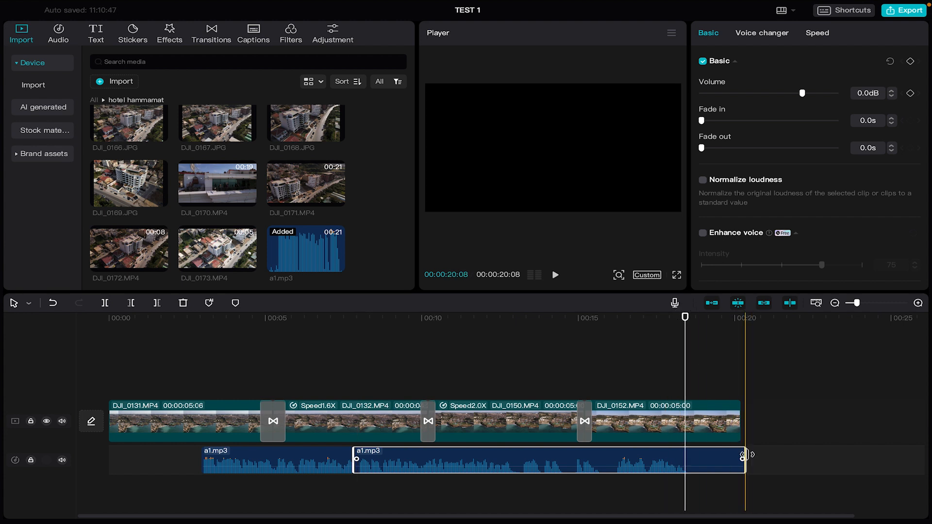
pyautogui.moveTo(742, 456); pyautogui.dragTo(696, 464)
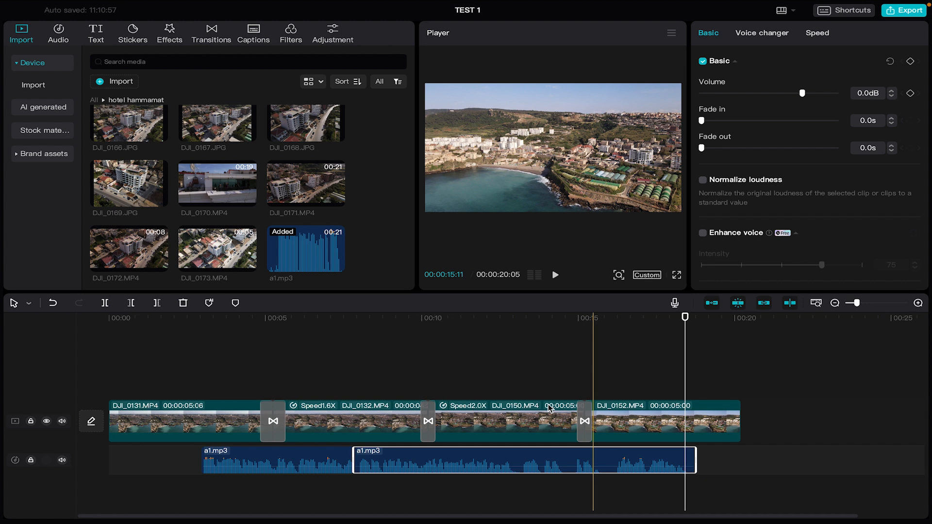
pyautogui.click(704, 478)
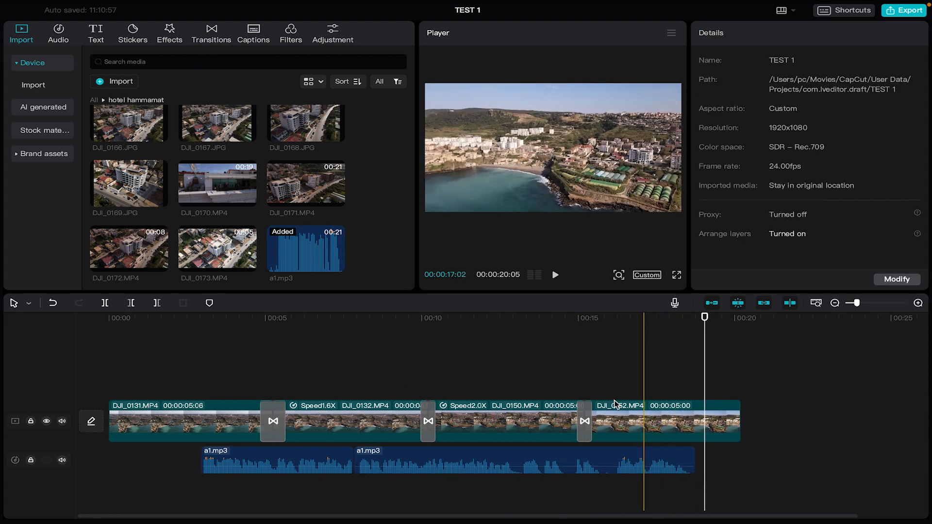
# Raise the second a1.mp3 clip's volume to 13.7 dB.
pyautogui.click(562, 452)
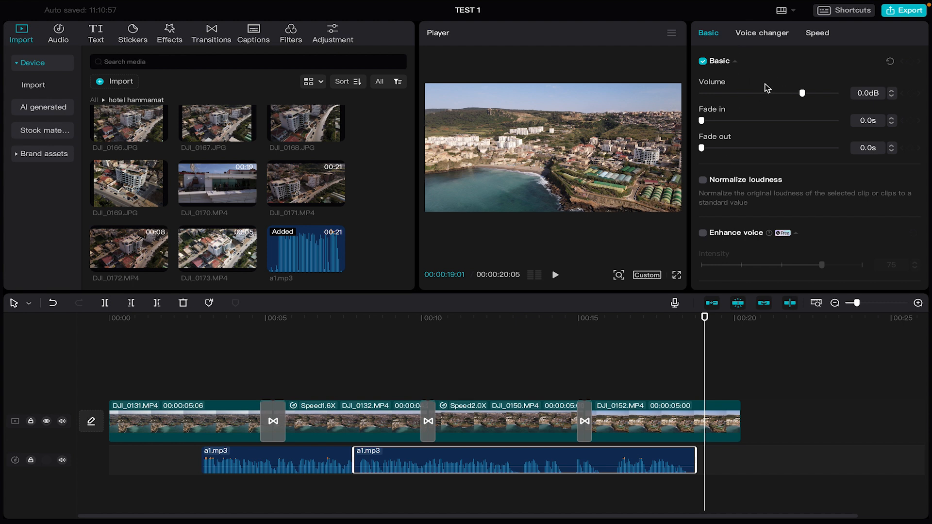
pyautogui.moveTo(641, 7)
pyautogui.moveTo(802, 97); pyautogui.dragTo(822, 100)
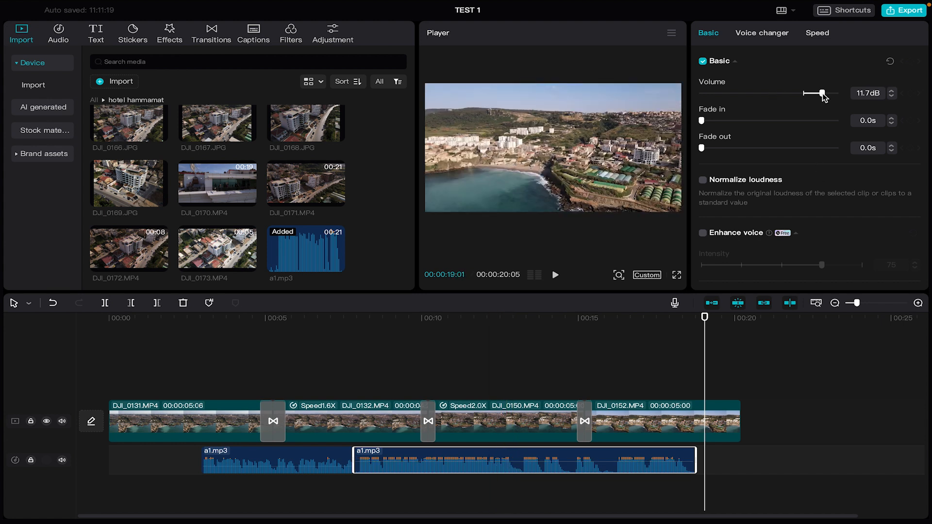
pyautogui.moveTo(824, 98)
pyautogui.mouseDown()
pyautogui.moveTo(803, 99)
pyautogui.moveTo(823, 97)
pyautogui.mouseUp()
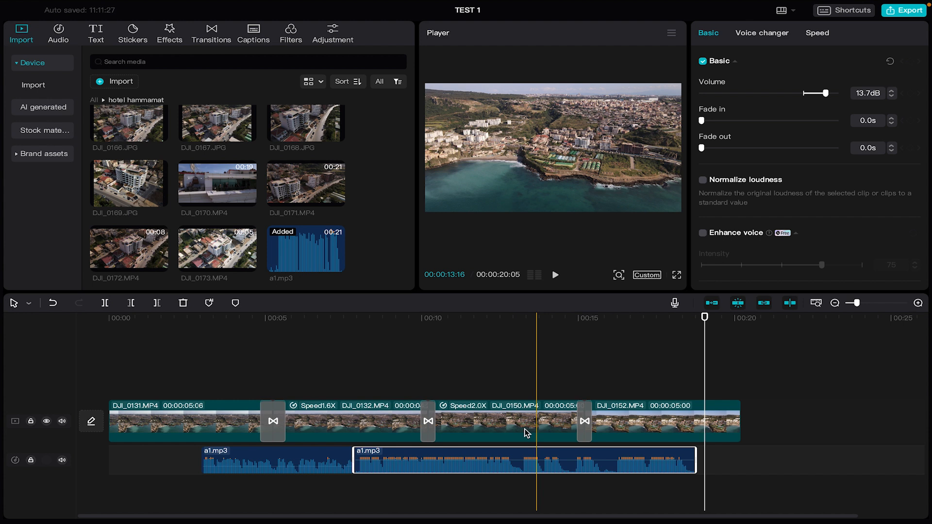
# Play back the second audio clip from about the 12-second mark to hear its volume.
pyautogui.click(480, 457)
pyautogui.press('space')
pyautogui.press('space')
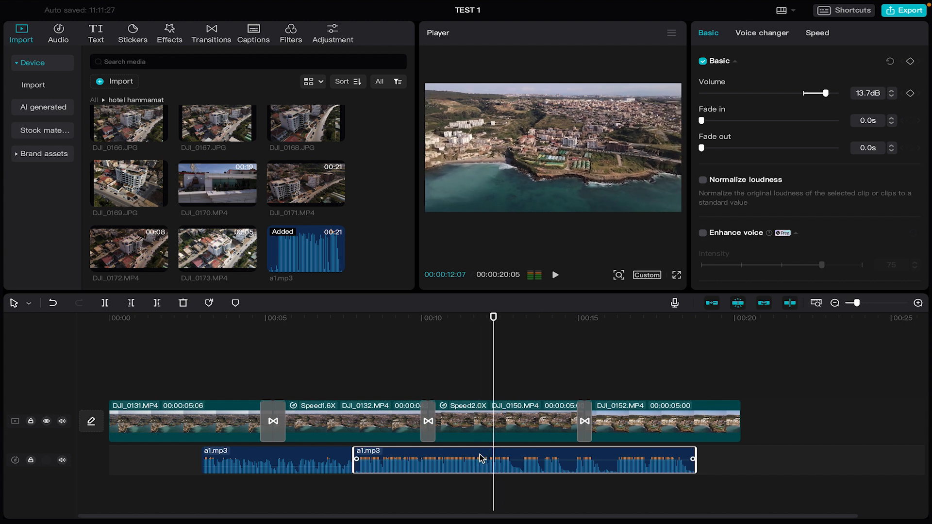
# Mute the audio track, play the video without it, and unmute the track.
pyautogui.click(62, 460)
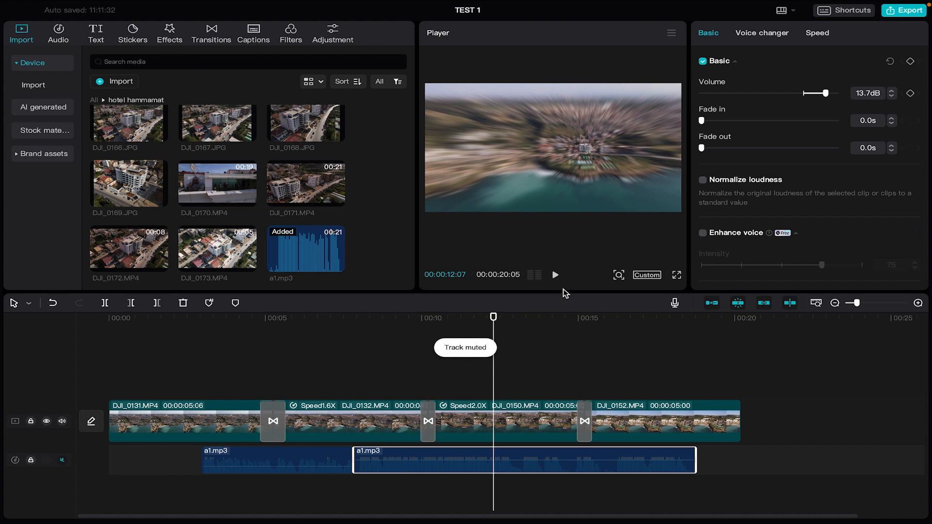
pyautogui.press('space')
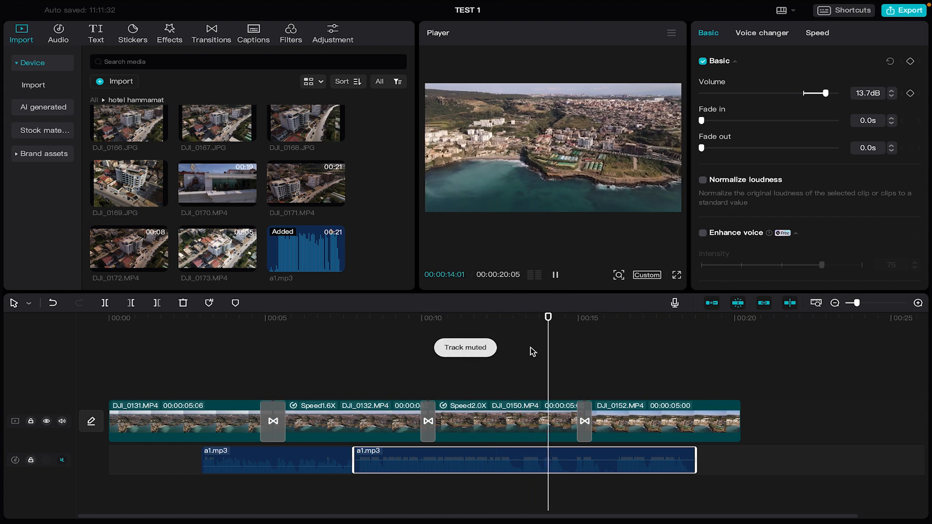
pyautogui.click(62, 460)
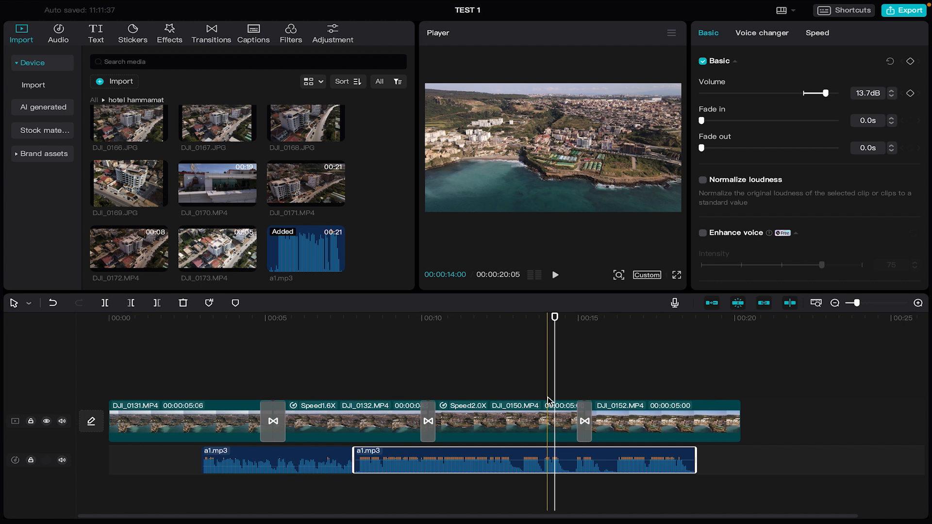
# Replay the section from about 13.6 seconds twice to judge the second audio clip's loudness.
pyautogui.moveTo(555, 318); pyautogui.dragTo(535, 322)
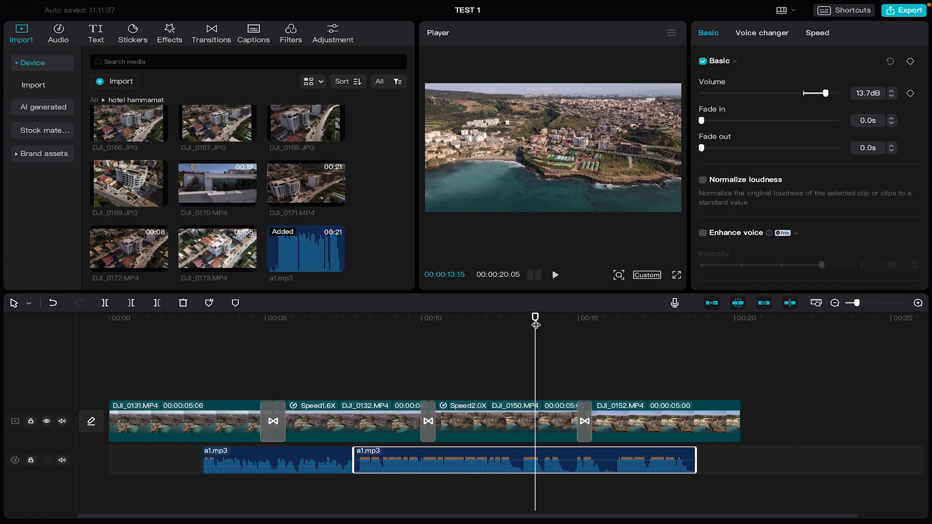
pyautogui.press('space')
pyautogui.press('space')
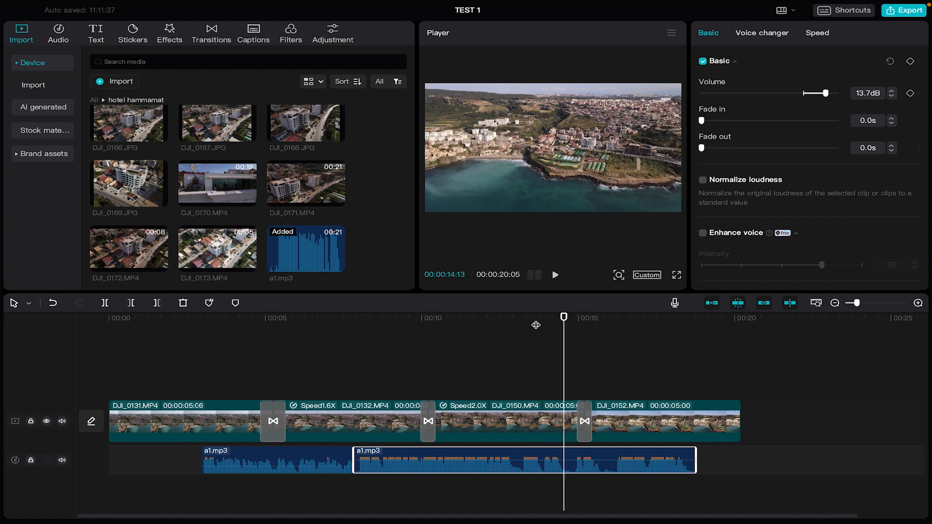
pyautogui.click(536, 325)
pyautogui.press('space')
pyautogui.press('space')
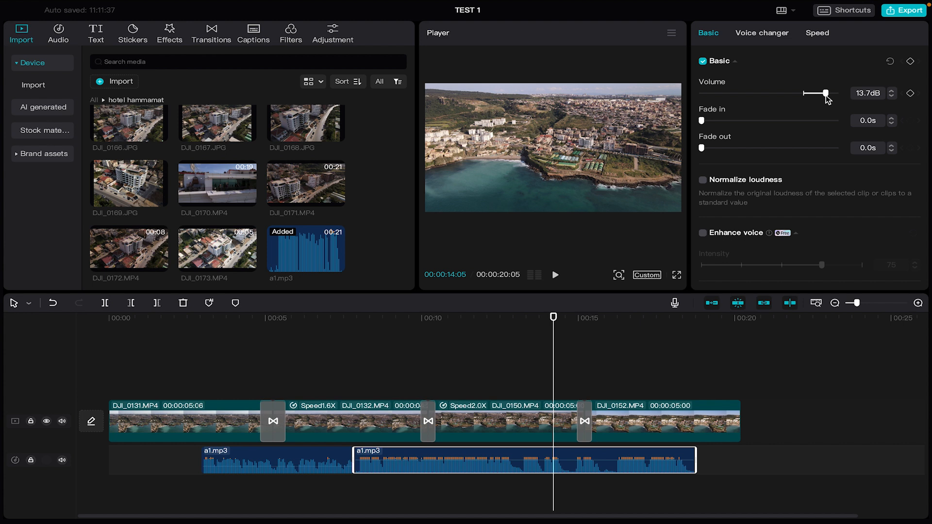
# Lower the second audio clip's volume to 3.1 dB, play it back, and adjust it to 2.2 dB.
pyautogui.moveTo(827, 99); pyautogui.dragTo(807, 101)
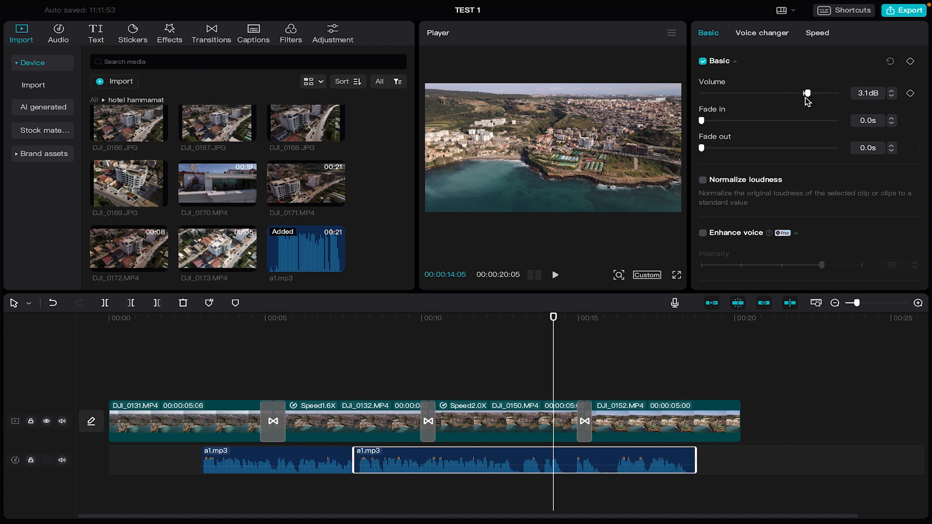
pyautogui.press('space')
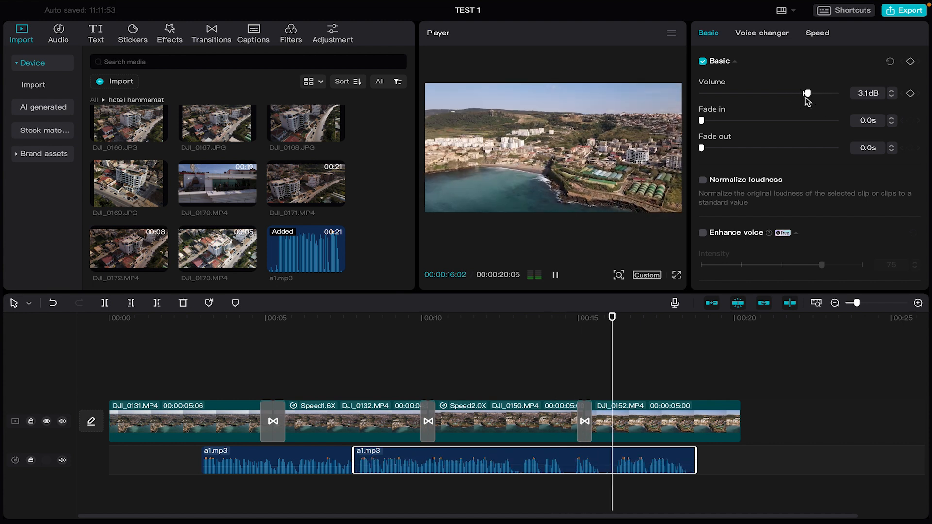
pyautogui.press('space')
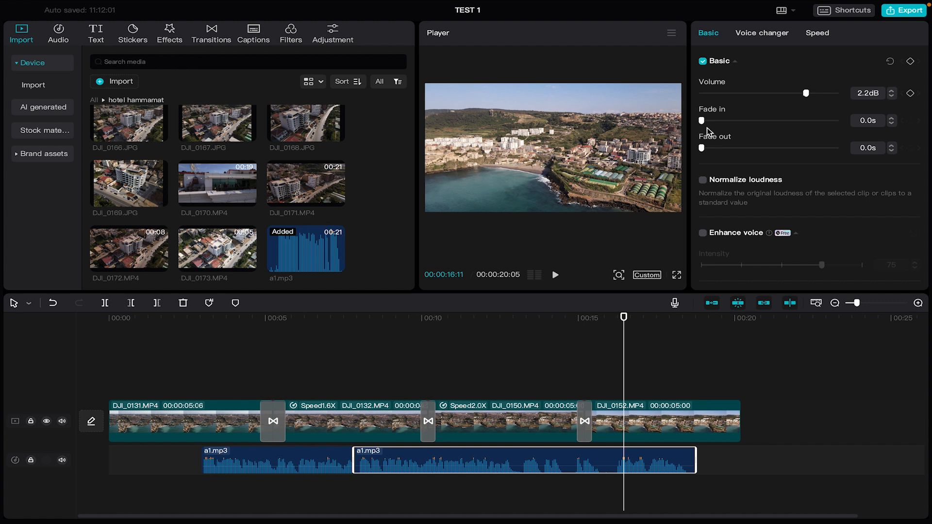
# Try a 2.5 s fade-in on the second audio clip, reset it to 0.0 s, and set its fade-out to 1.8 s.
pyautogui.moveTo(702, 122); pyautogui.dragTo(734, 120)
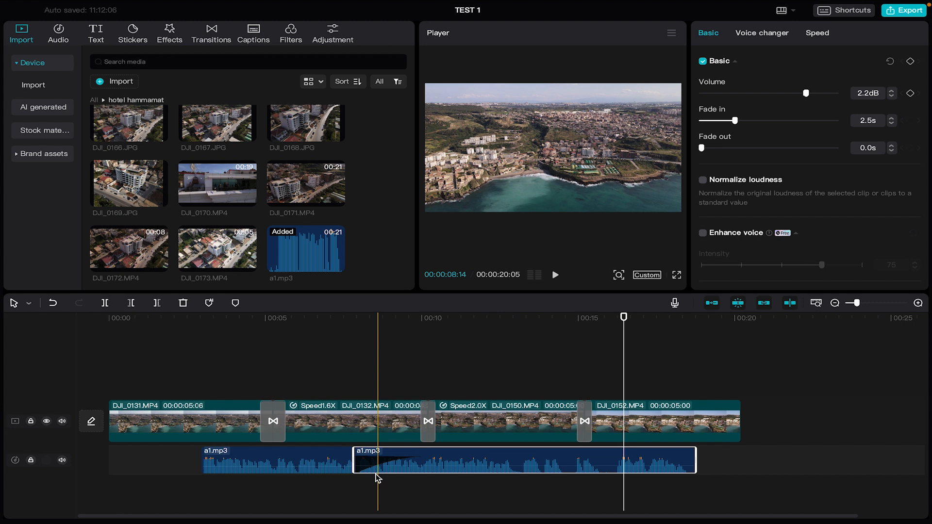
pyautogui.moveTo(734, 121); pyautogui.dragTo(725, 148)
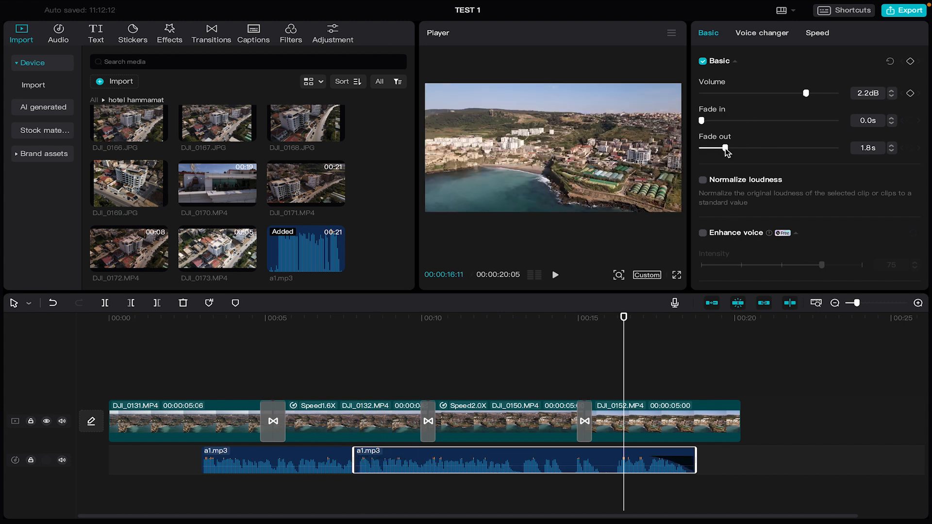
# Set a 1.0 s fade-in on the first a1.mp3 clip.
pyautogui.click(277, 461)
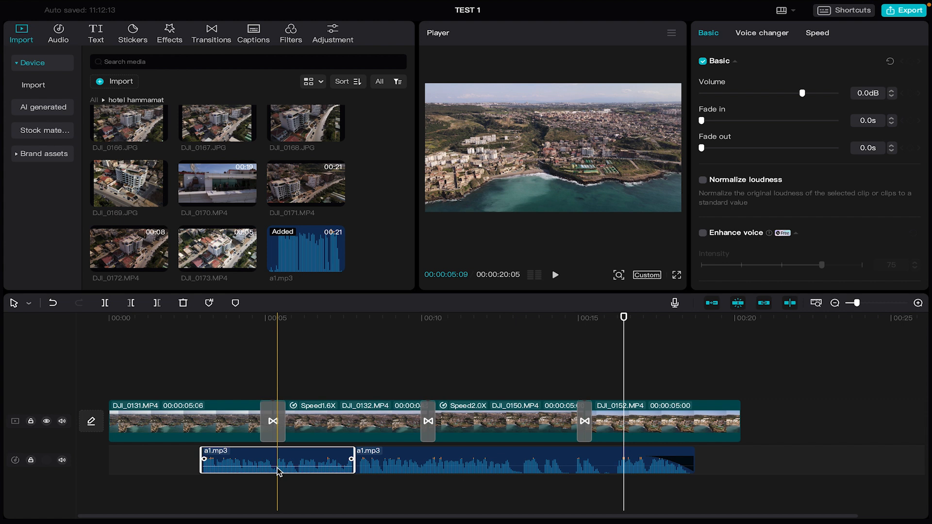
pyautogui.moveTo(709, 122); pyautogui.dragTo(729, 121)
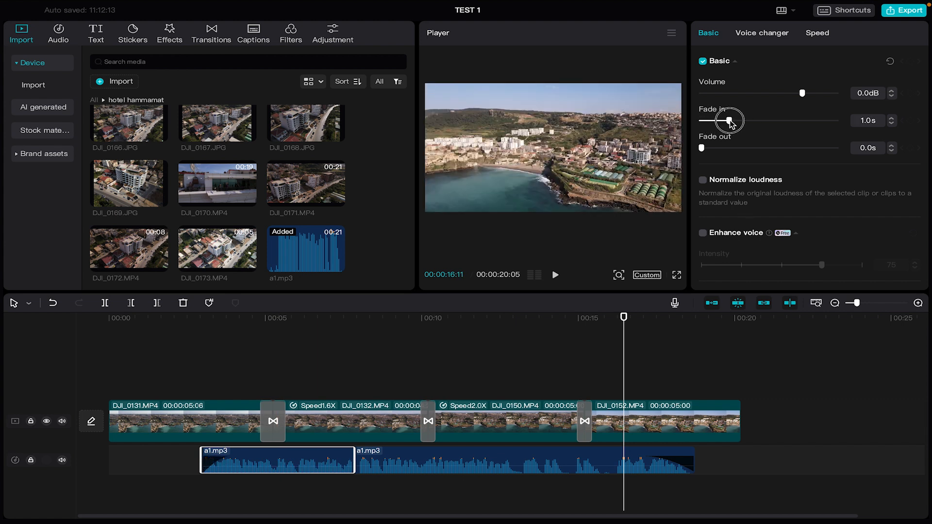
# Play back the ending from about the 16-second mark to check the audio fade-out, and reselect the second a1.mp3 clip.
pyautogui.click(703, 395)
pyautogui.press('space')
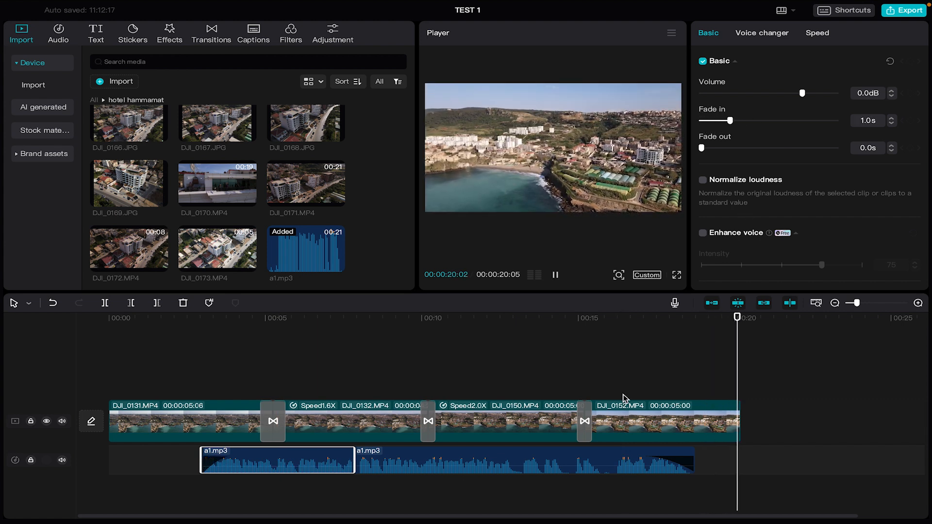
pyautogui.click(620, 321)
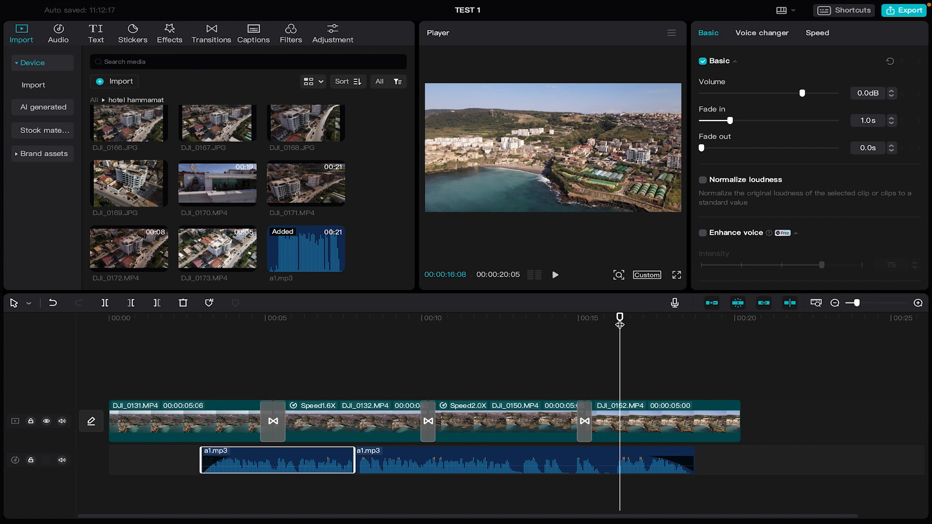
pyautogui.press('space')
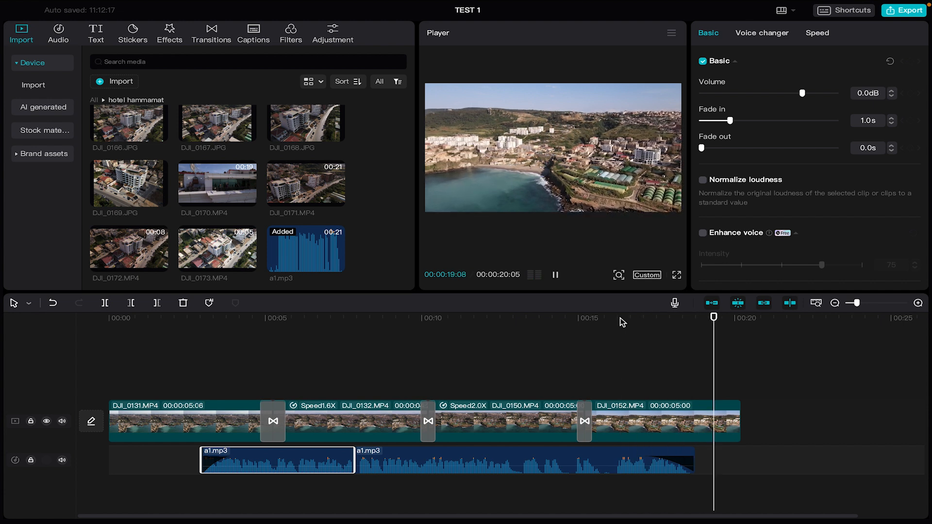
pyautogui.click(630, 336)
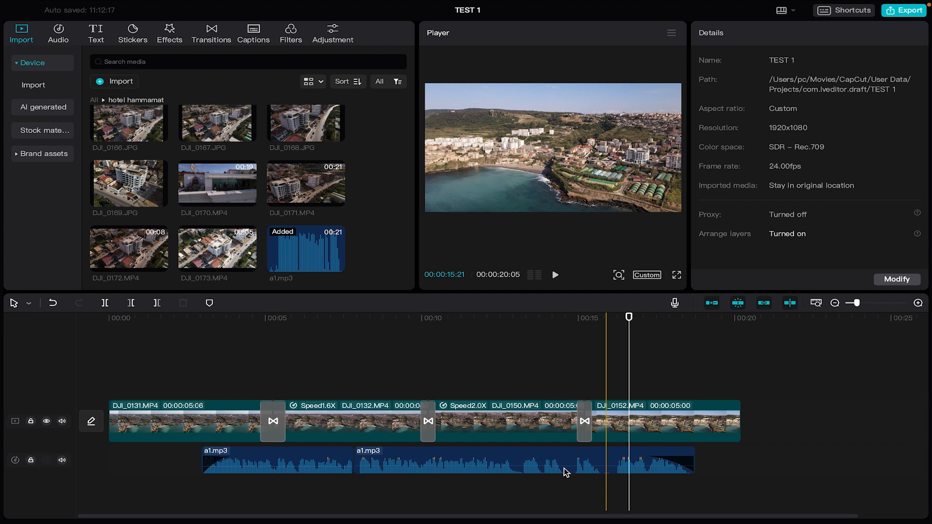
pyautogui.click(551, 467)
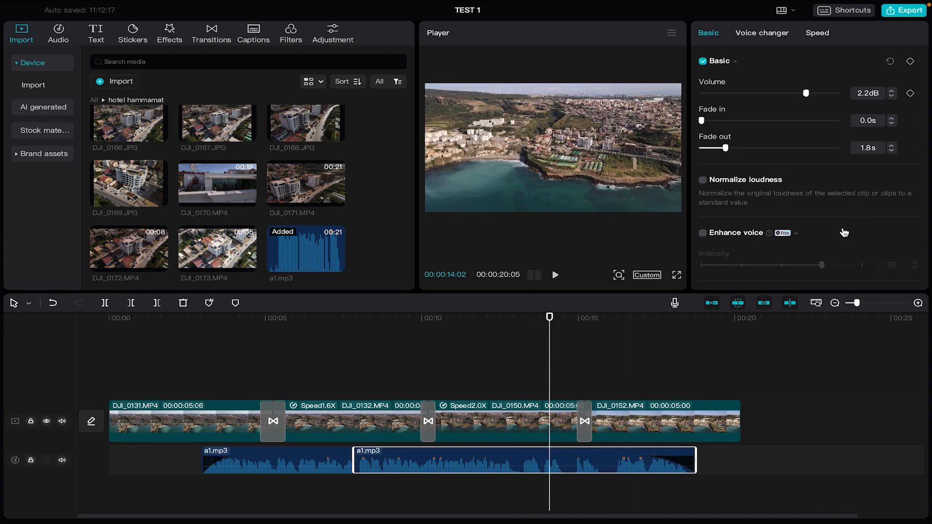
# Turn on Normalize loudness for the second a1.mp3 clip.
pyautogui.scroll(-1, 843, 233)
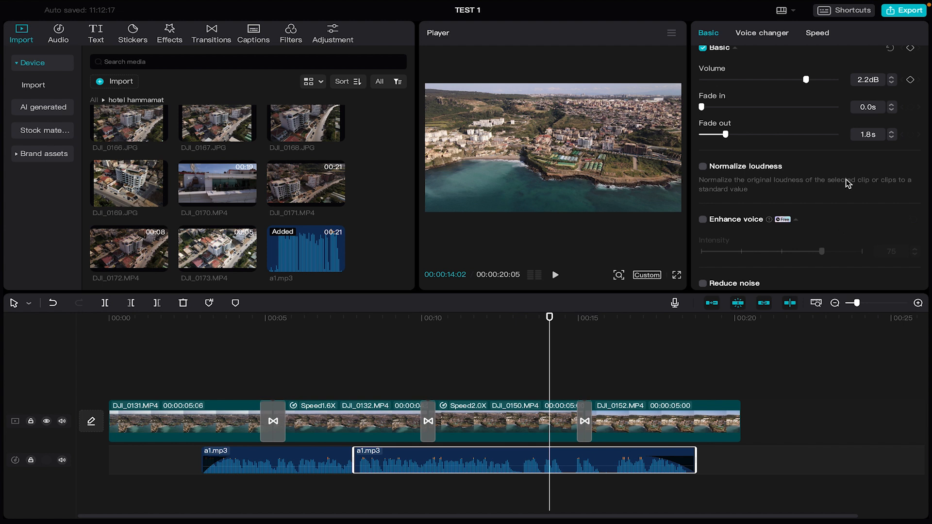
pyautogui.scroll(1, 846, 184)
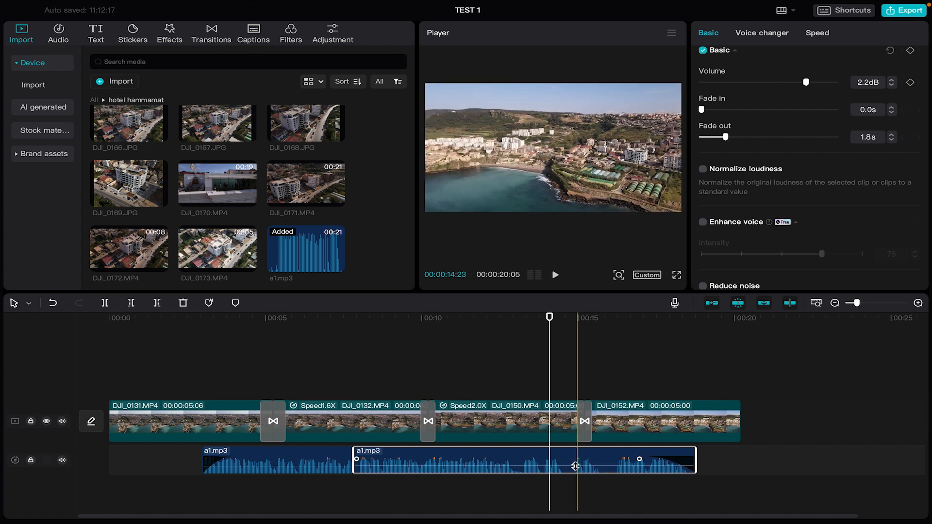
pyautogui.click(703, 169)
pyautogui.click(702, 169)
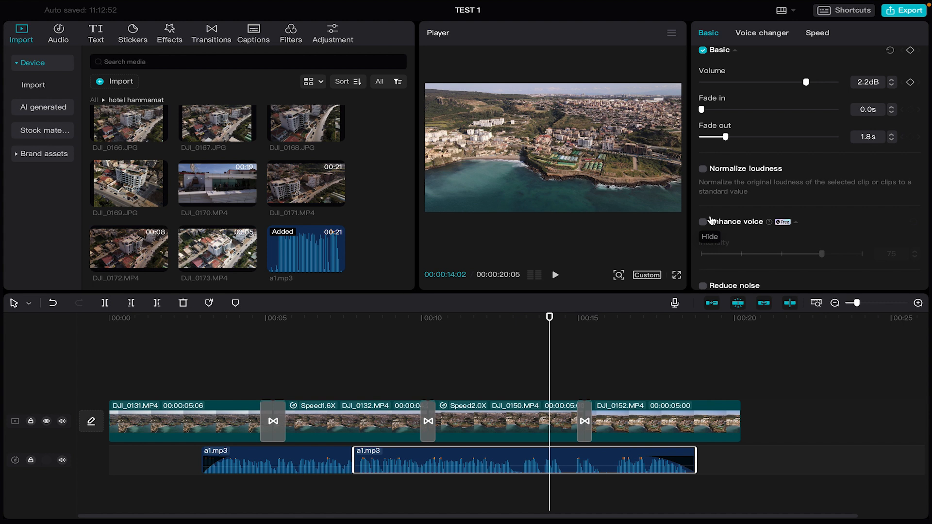
pyautogui.click(703, 170)
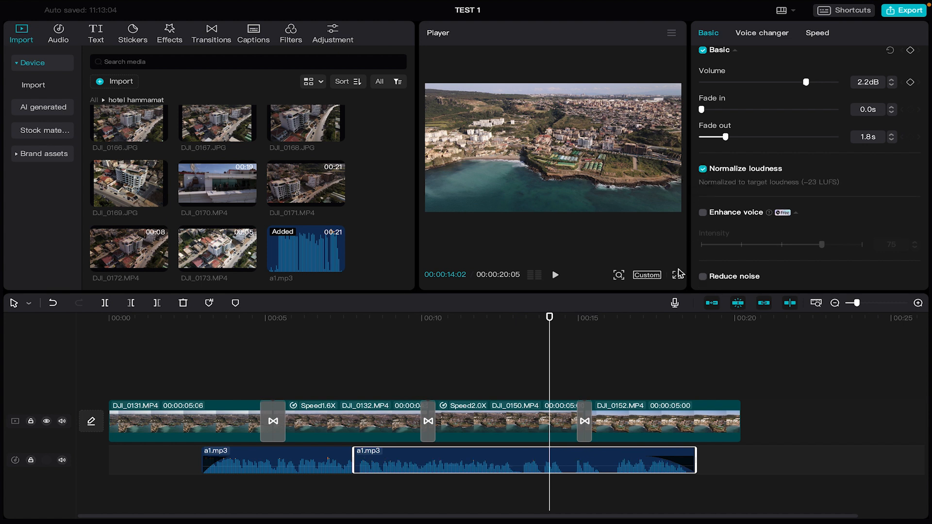
# Play back the second audio clip from about the 12-second and 10-second marks to check the normalized loudness.
pyautogui.scroll(-1, 721, 225)
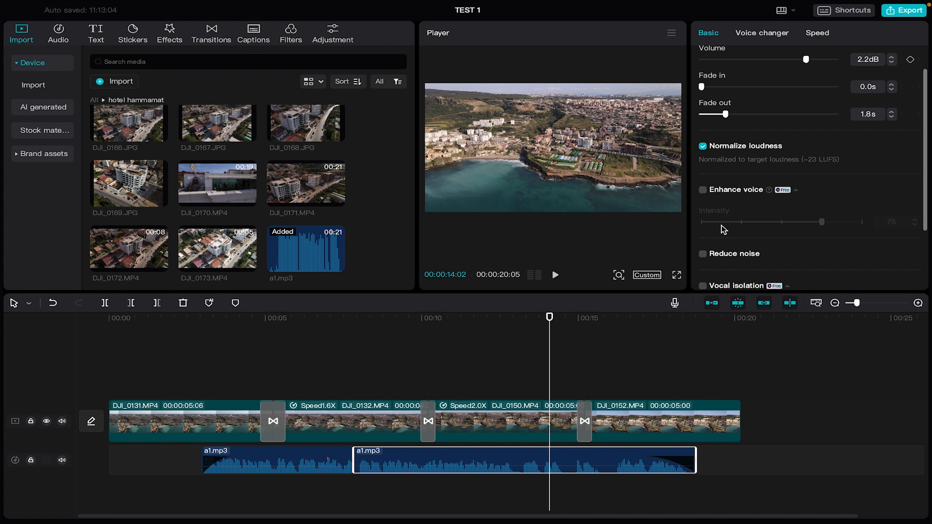
pyautogui.click(498, 329)
pyautogui.press('space')
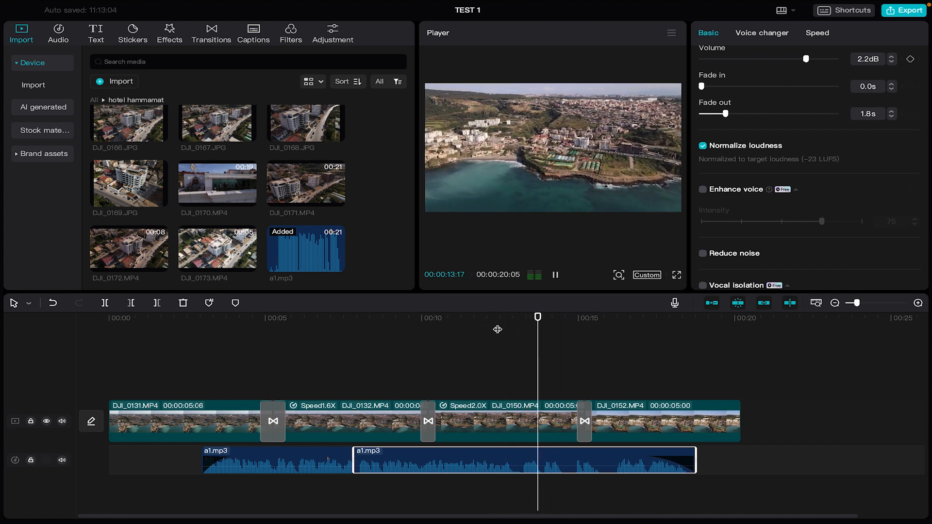
pyautogui.press('space')
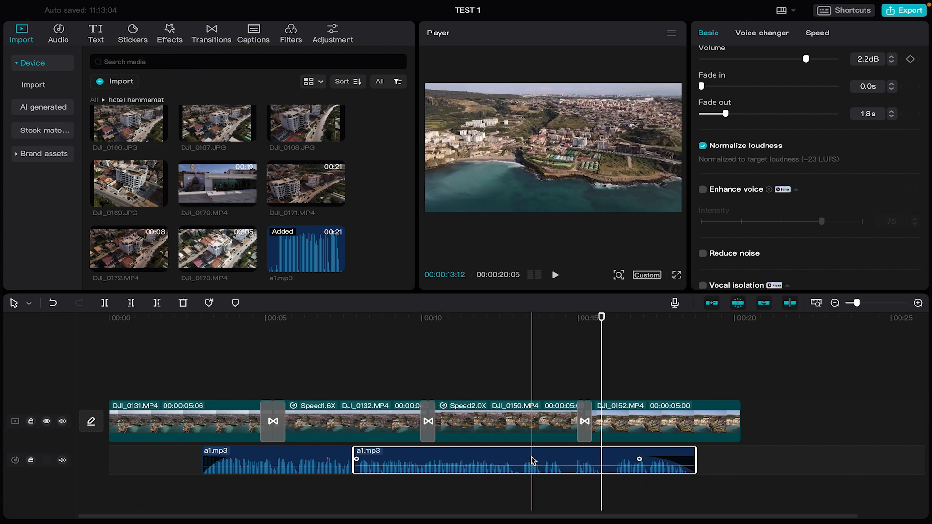
pyautogui.moveTo(538, 320); pyautogui.dragTo(426, 321)
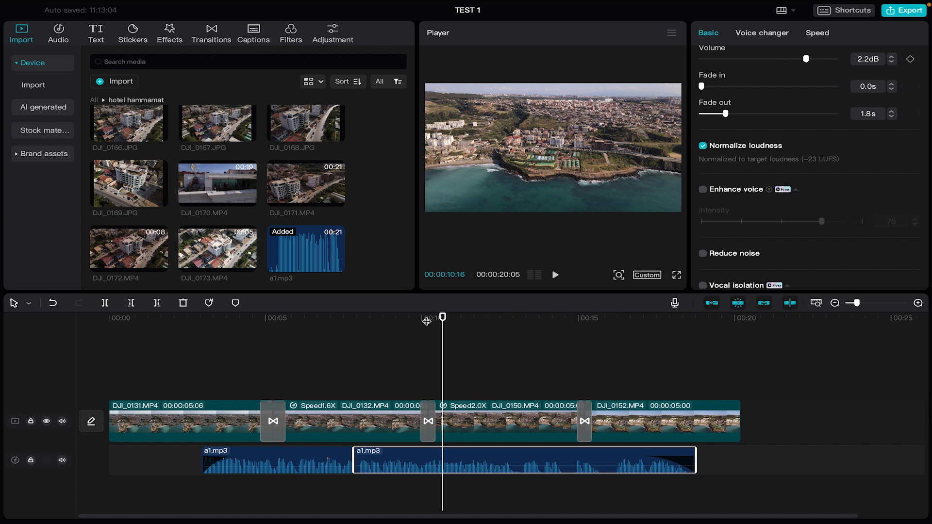
pyautogui.press('space')
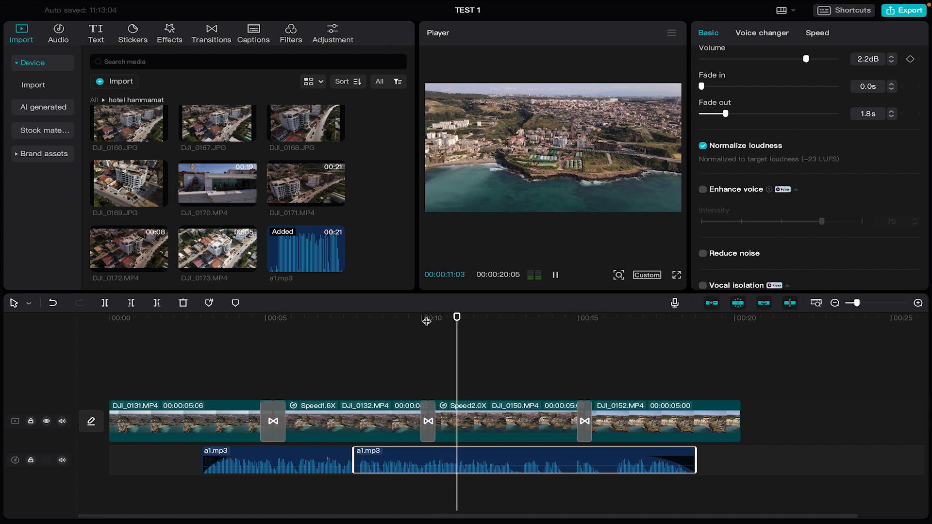
pyautogui.press('space')
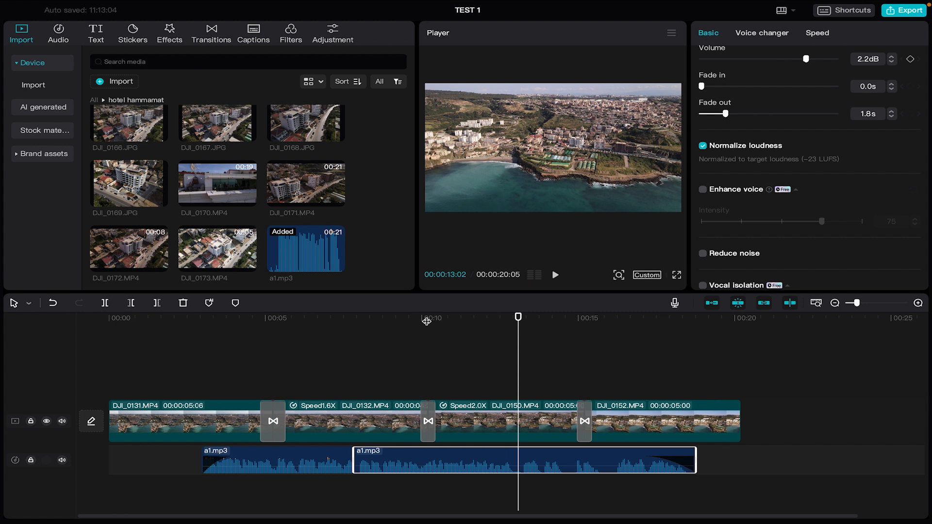
# Try Reduce noise on the second audio clip, compare playback with it on and off, and turn it off again.
pyautogui.scroll(-1, 847, 243)
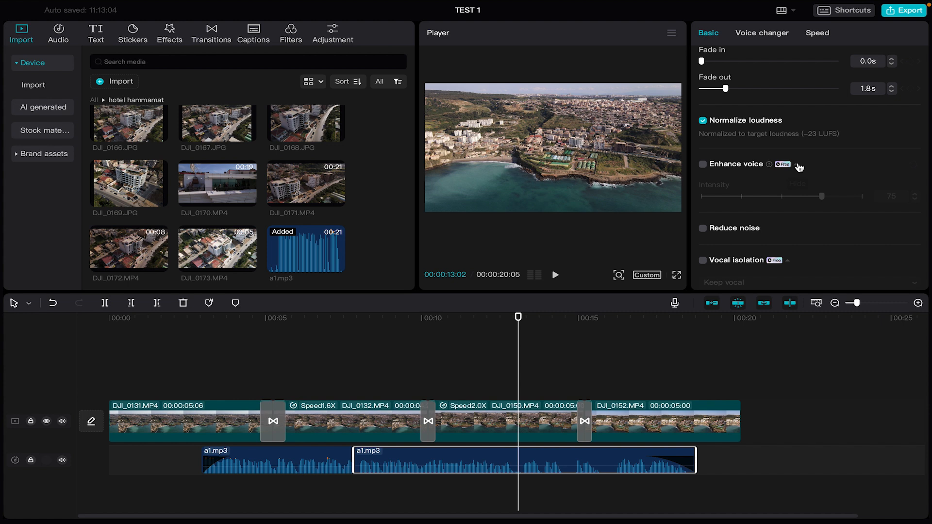
pyautogui.scroll(-1, 779, 212)
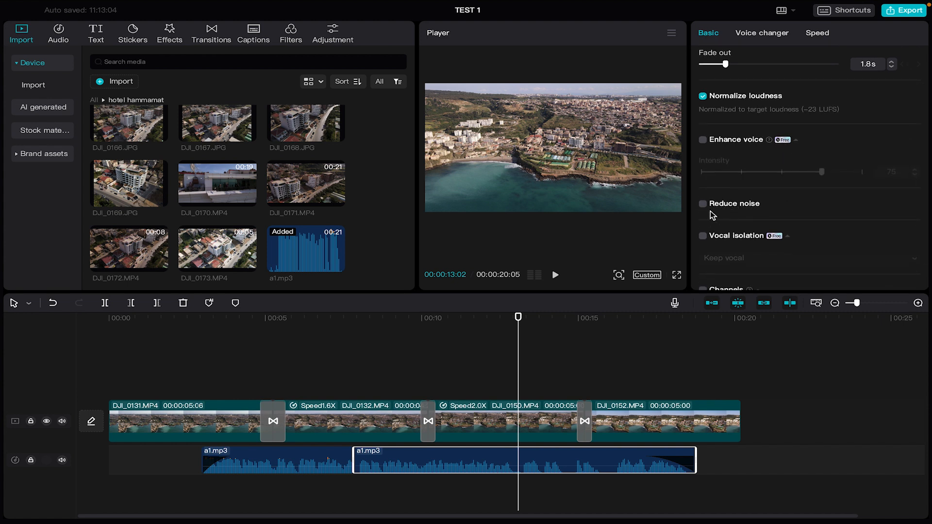
pyautogui.click(702, 205)
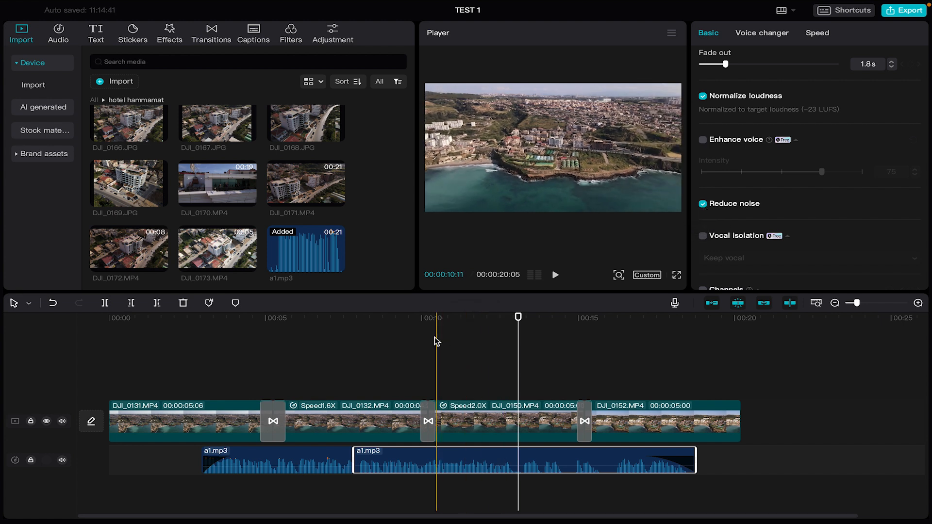
pyautogui.click(467, 331)
pyautogui.press('space')
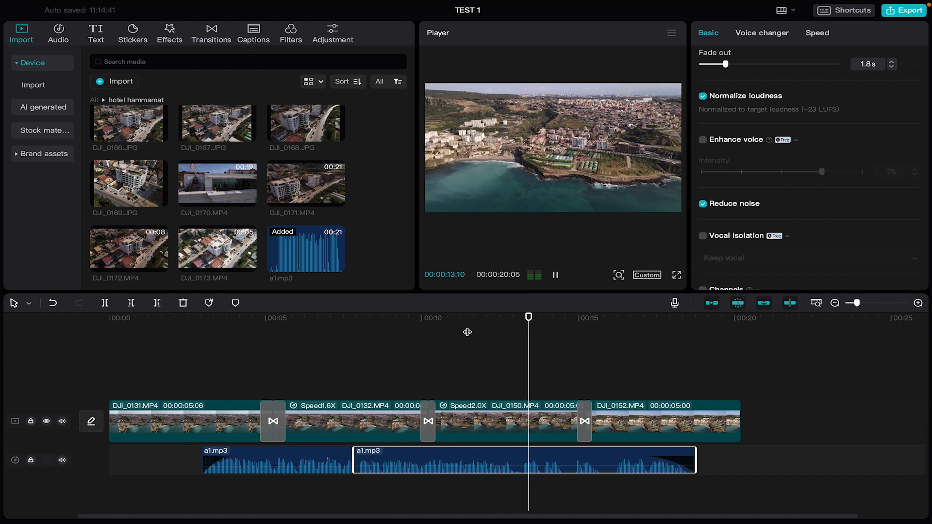
pyautogui.click(703, 204)
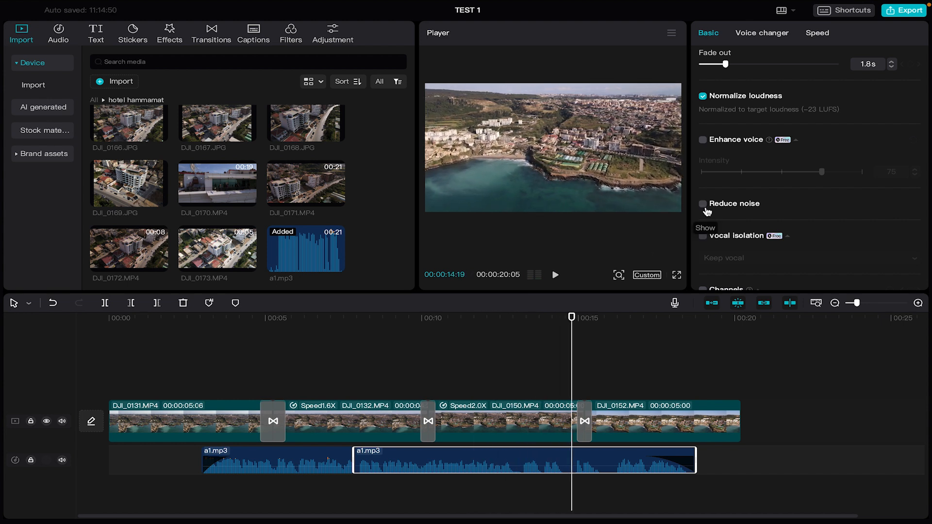
pyautogui.press('space')
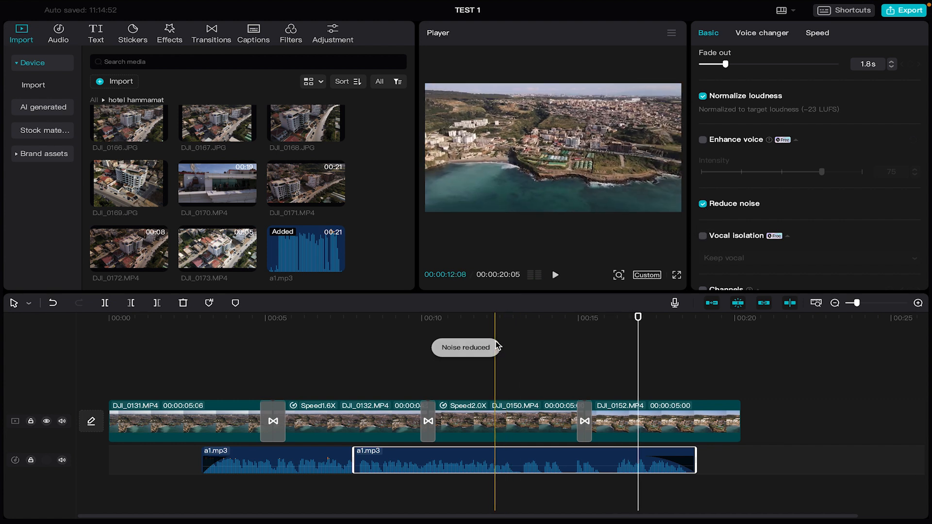
pyautogui.moveTo(486, 322); pyautogui.dragTo(471, 321)
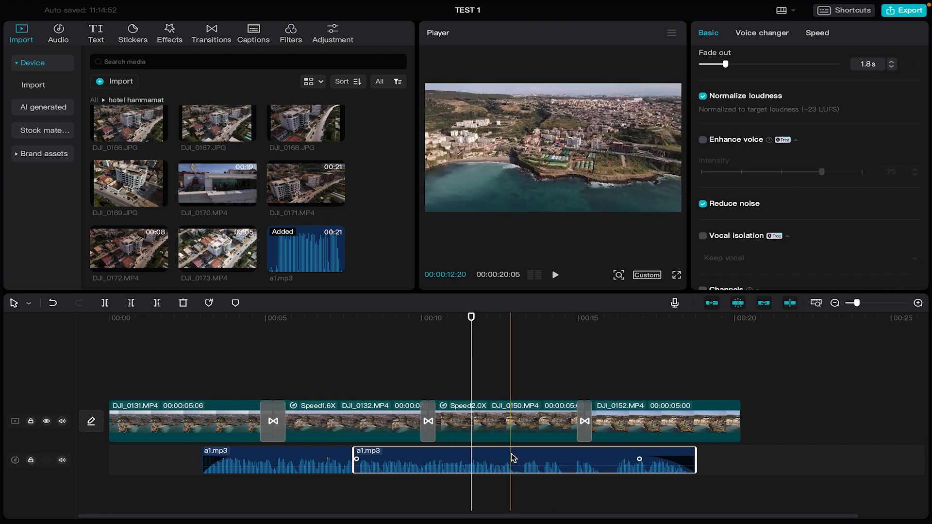
pyautogui.click(702, 204)
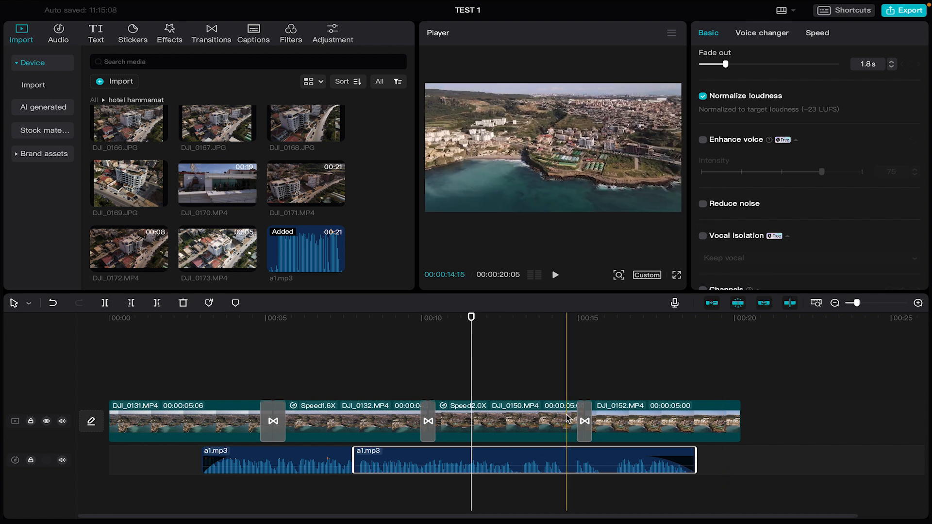
# Turn on Enhance voice for the second audio clip at intensity 100, comparing the sound with it off and on.
pyautogui.click(703, 141)
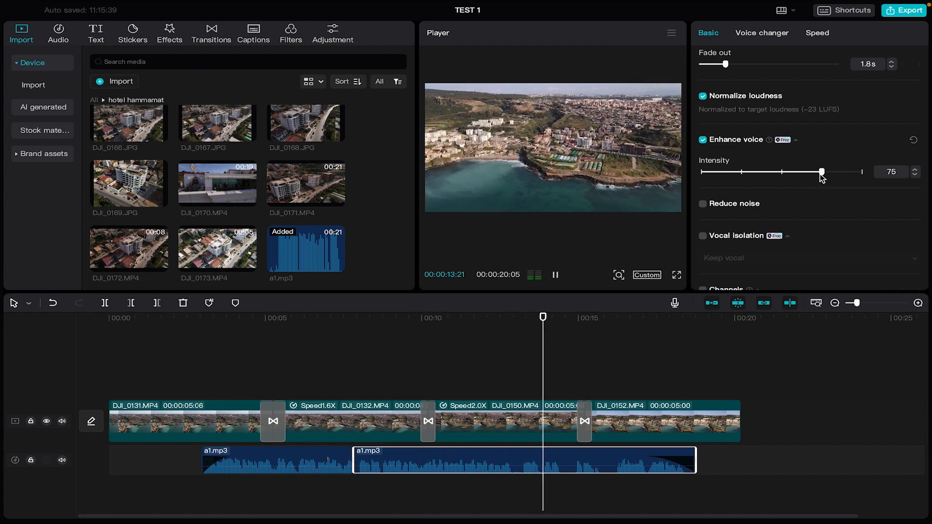
pyautogui.moveTo(822, 176); pyautogui.dragTo(877, 175)
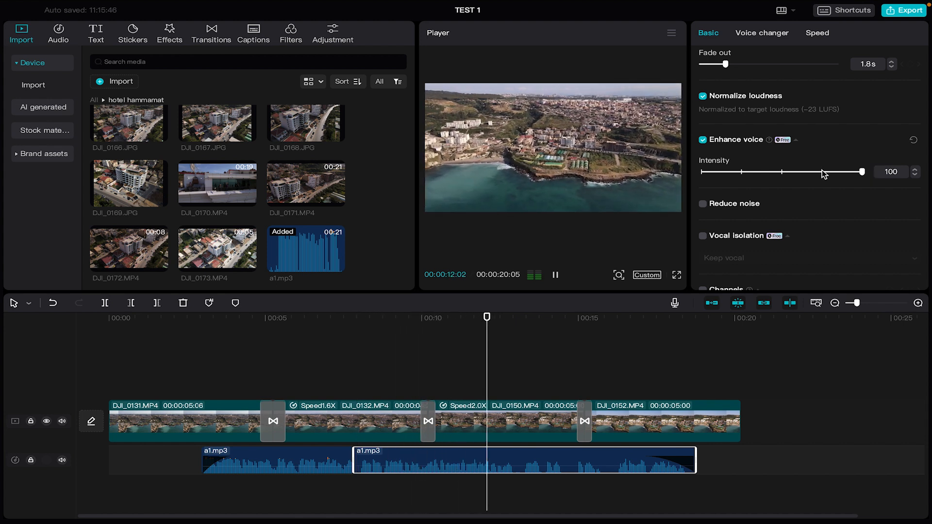
pyautogui.click(703, 140)
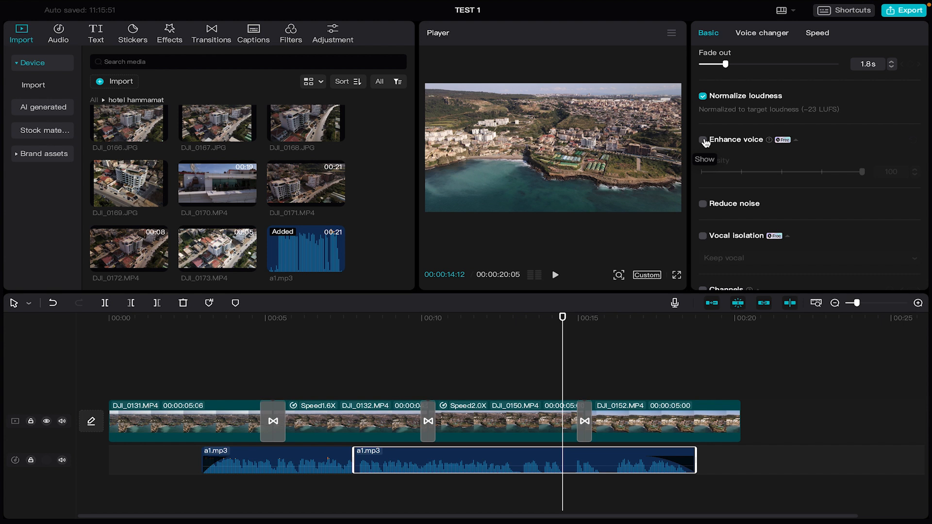
pyautogui.click(703, 140)
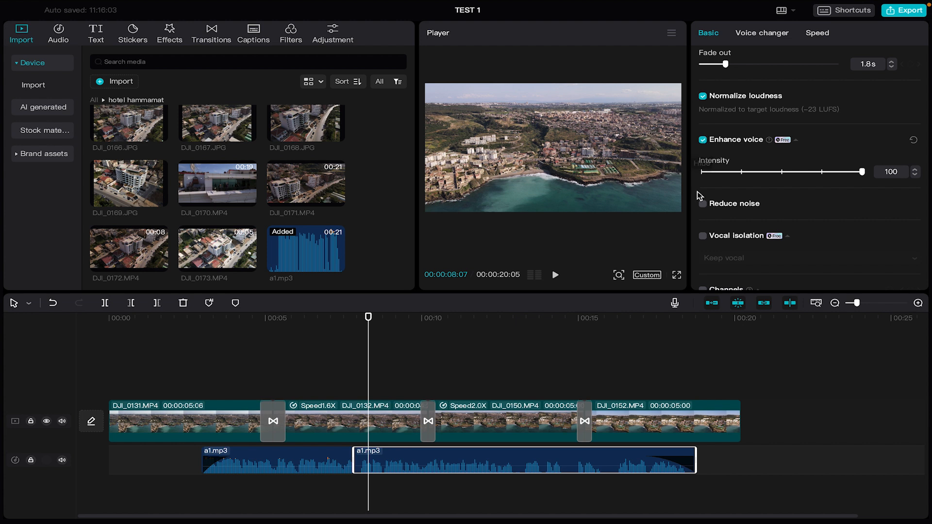
# Turn on Reduce noise for the second audio clip and replay it from about the 8-second mark to check the combined effects.
pyautogui.click(702, 204)
pyautogui.press('space')
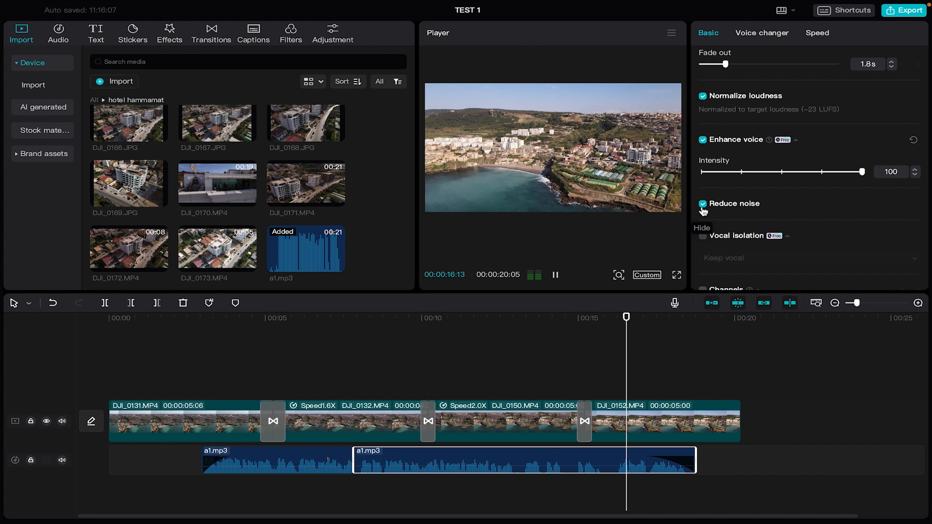
pyautogui.press('space')
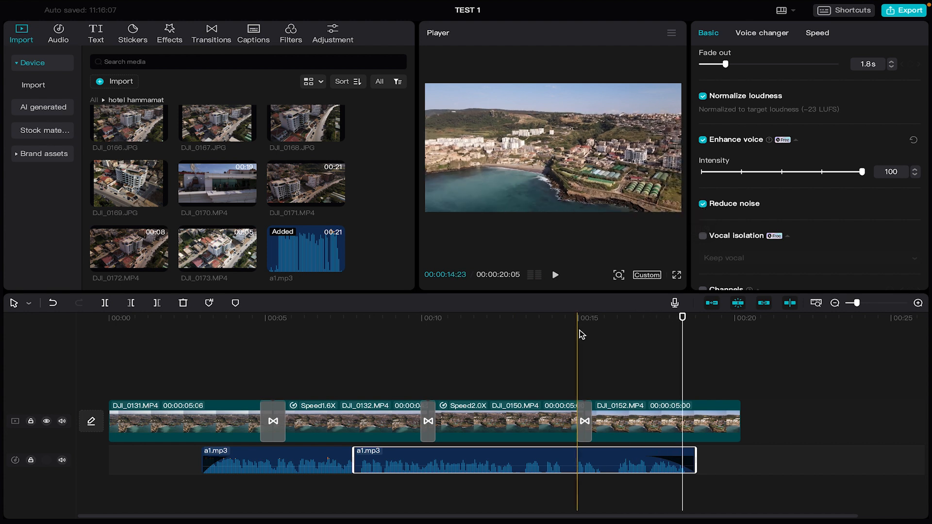
pyautogui.click(372, 317)
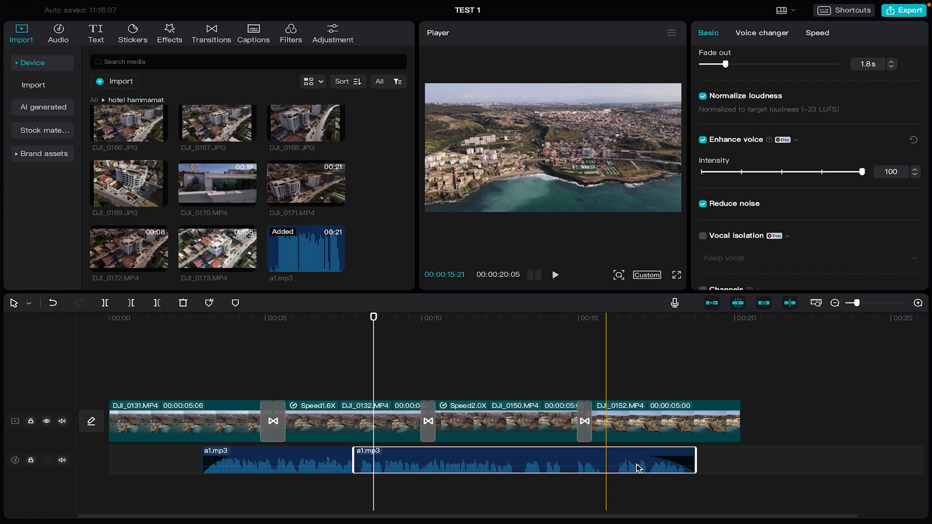
pyautogui.press('space')
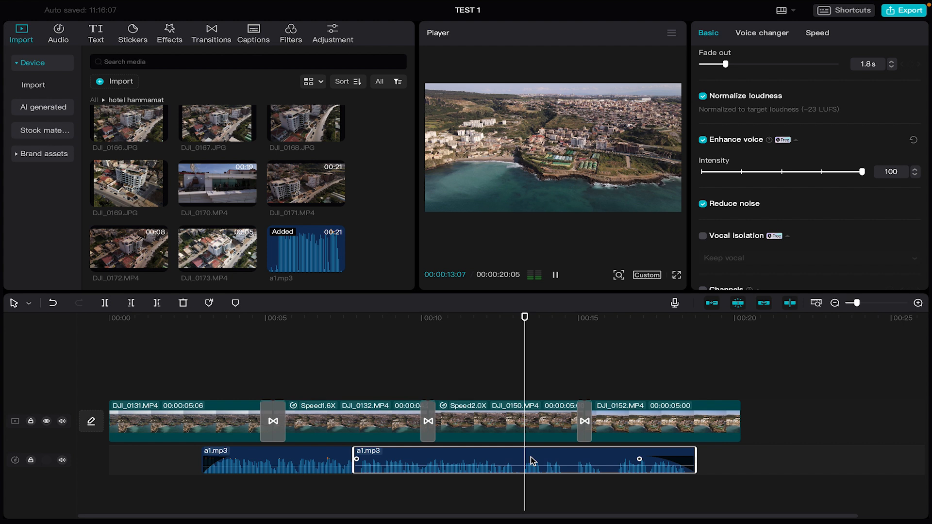
pyautogui.moveTo(513, 324); pyautogui.dragTo(358, 346)
pyautogui.press('space')
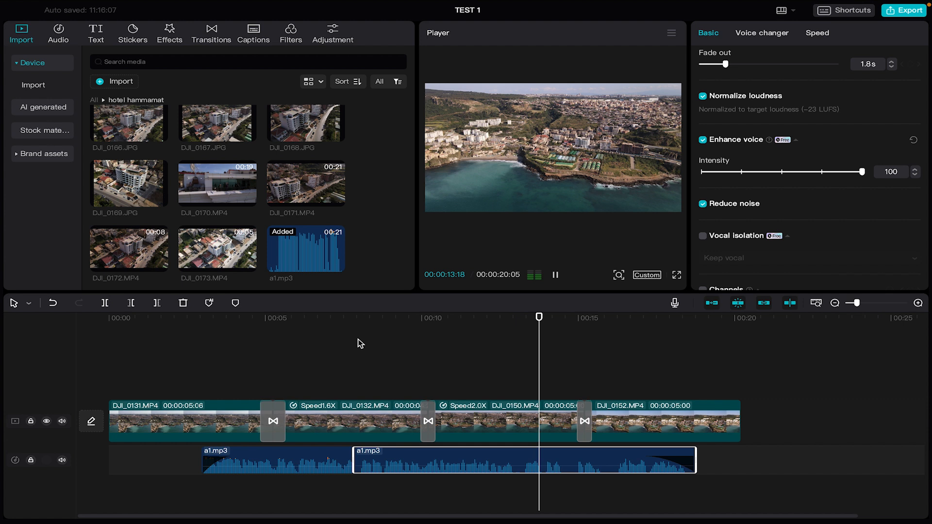
pyautogui.press('space')
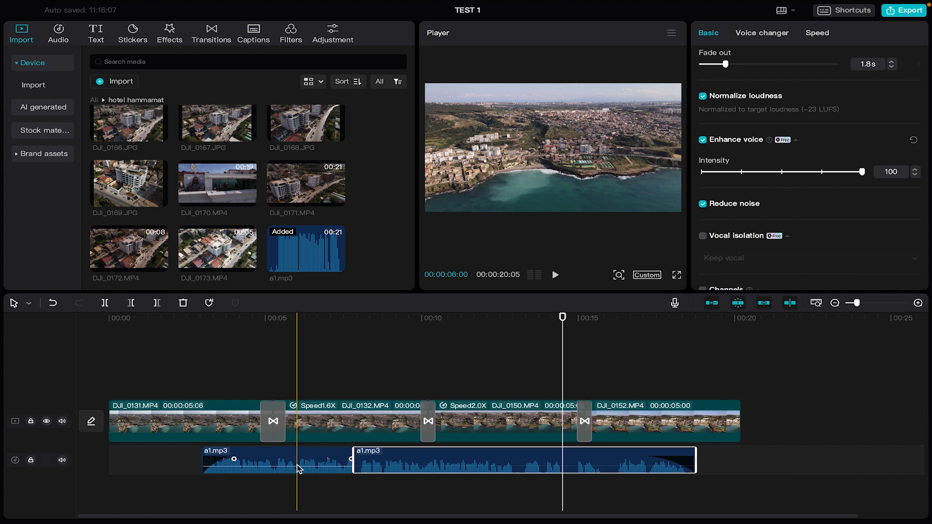
# Try Vocal isolation with the Keep vocal option on the second audio clip and play back a short part.
pyautogui.scroll(-1, 858, 244)
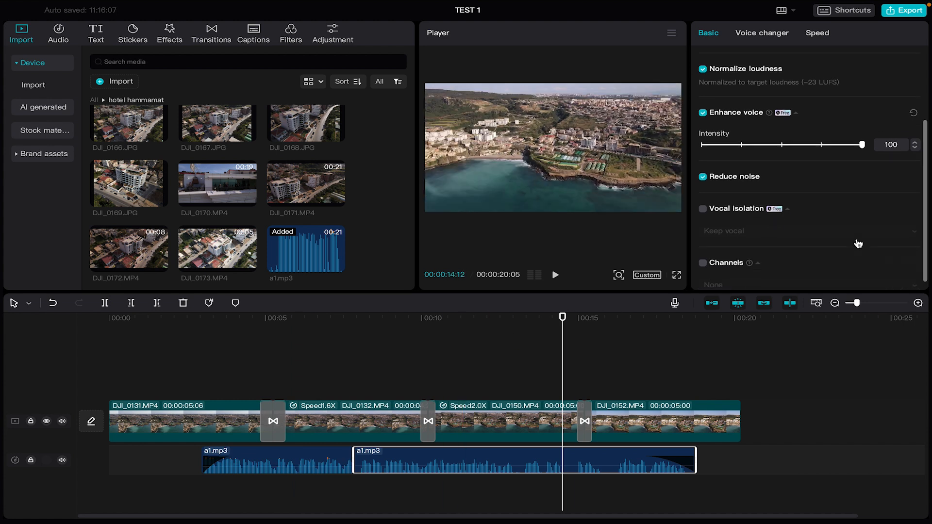
pyautogui.scroll(-1, 858, 244)
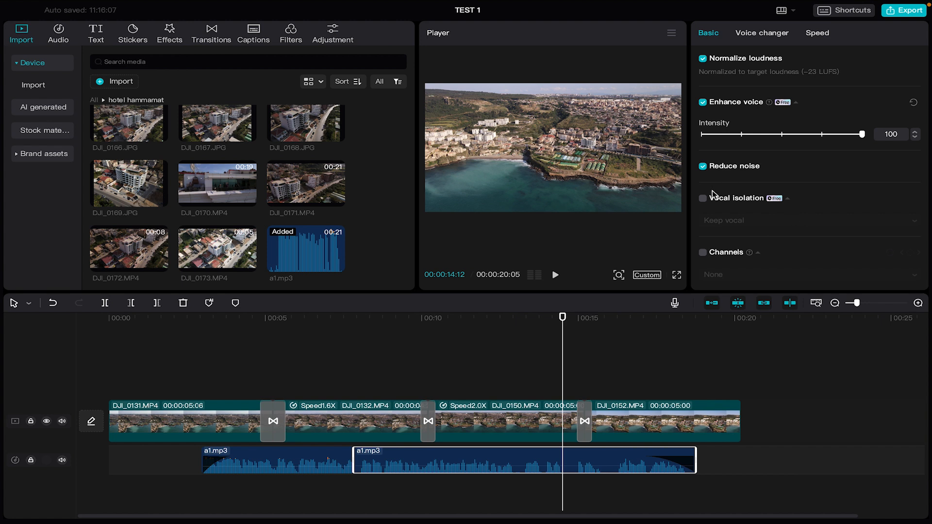
pyautogui.click(702, 198)
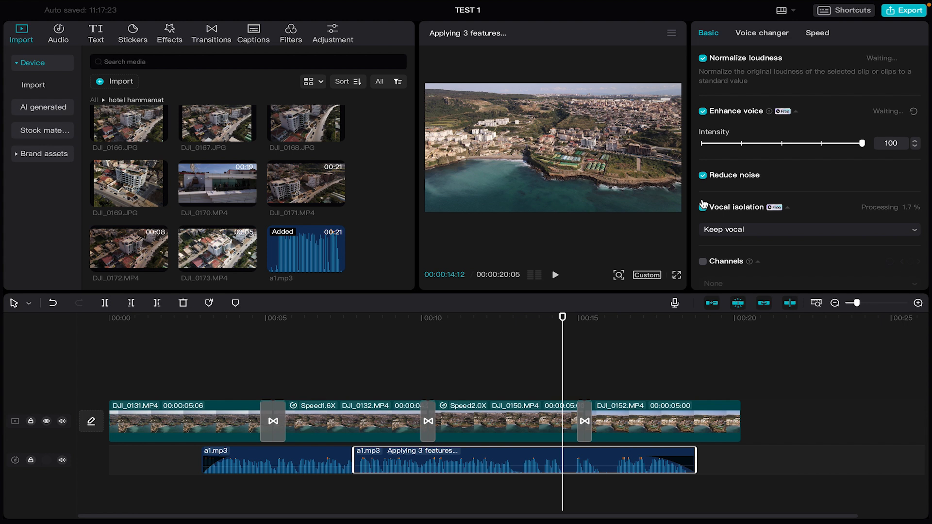
pyautogui.click(776, 231)
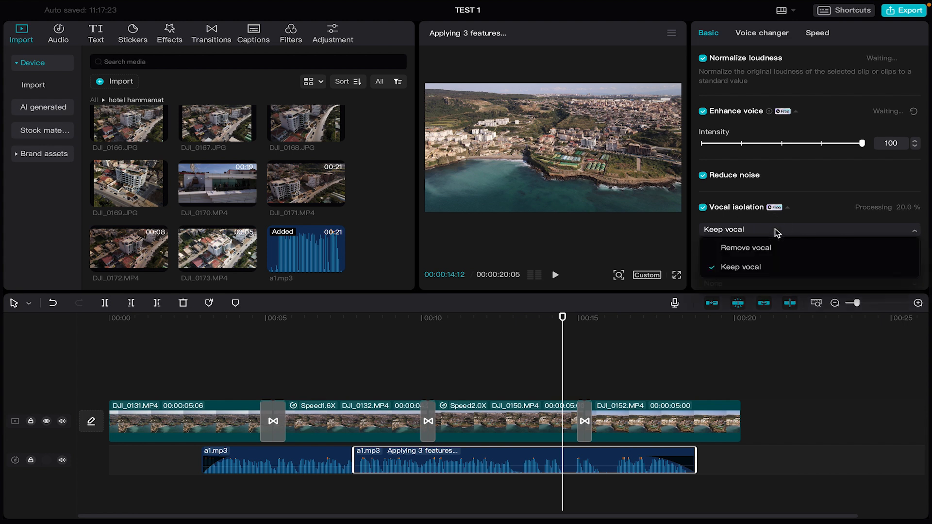
pyautogui.click(817, 216)
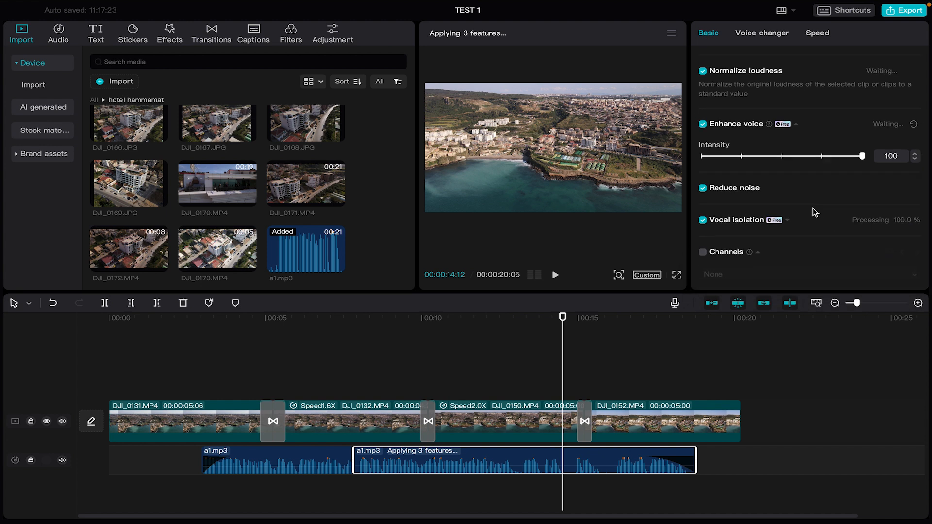
pyautogui.press('space')
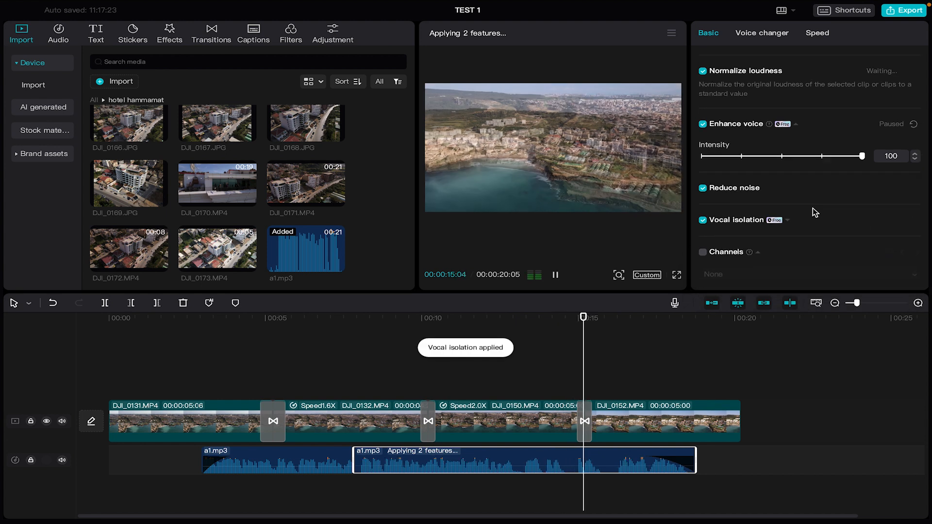
pyautogui.press('space')
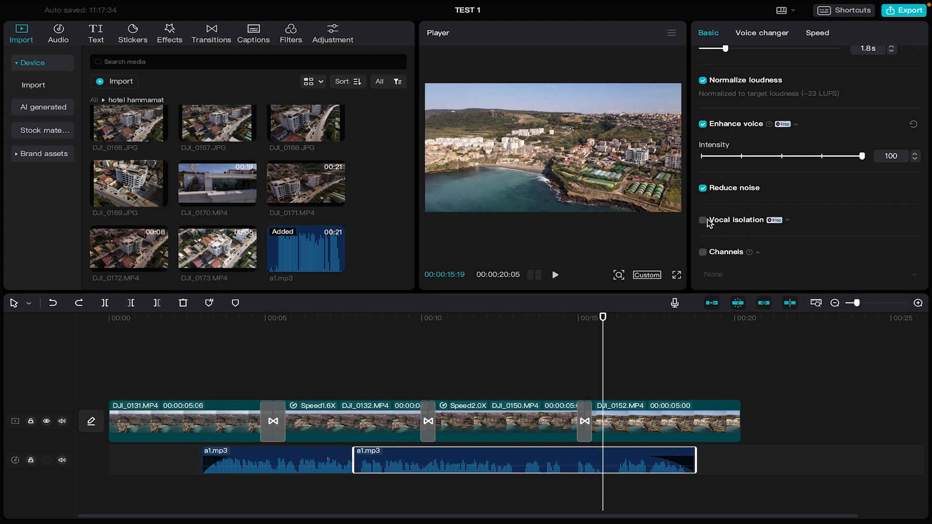
# Try Vocal isolation on the second audio clip, check its Remove vocal and Keep vocal options, and undo it.
pyautogui.click(680, 412)
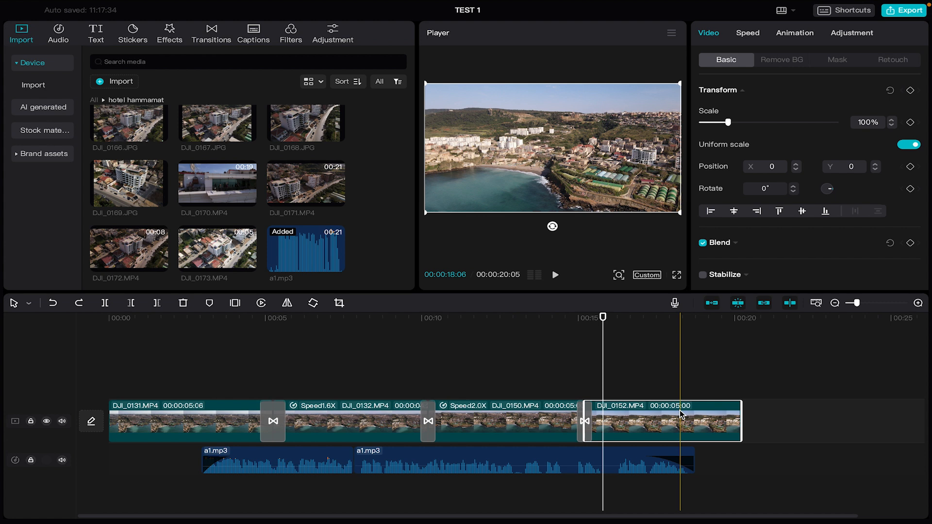
pyautogui.click(624, 459)
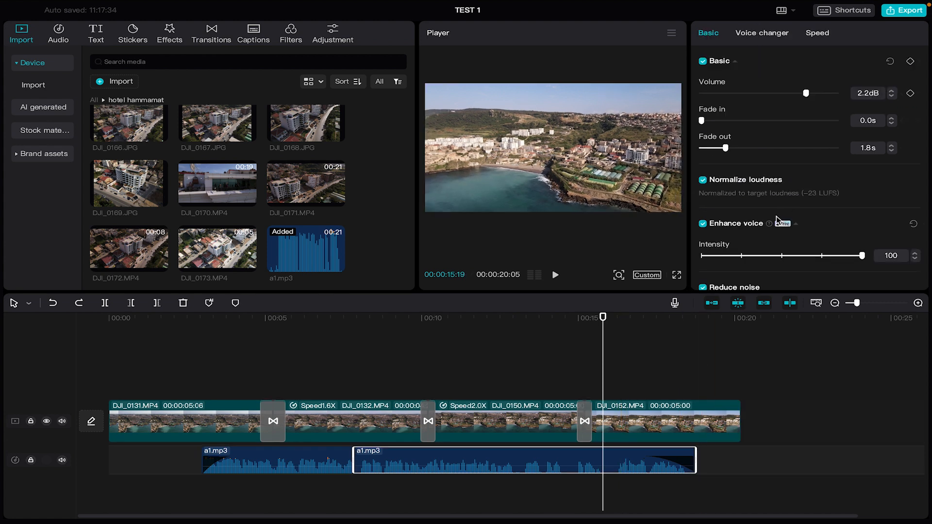
pyautogui.scroll(-3, 776, 217)
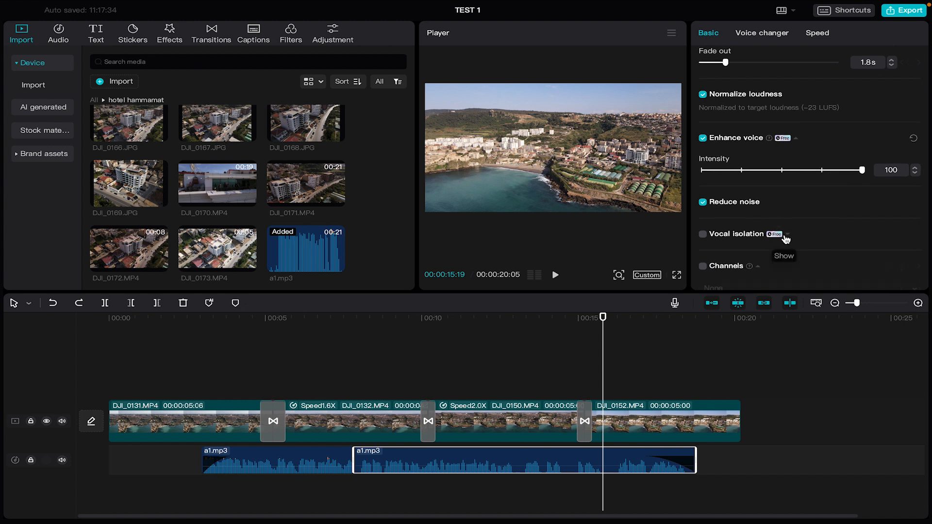
pyautogui.click(703, 235)
pyautogui.click(768, 266)
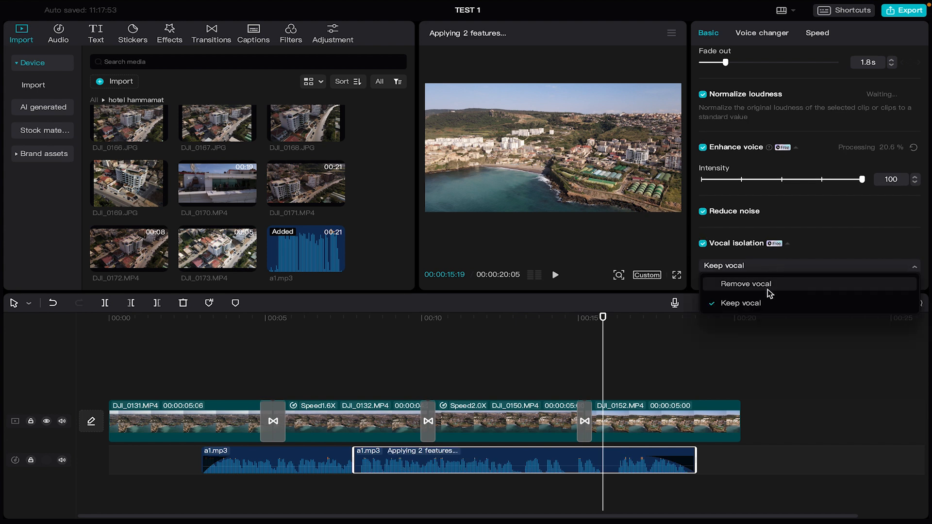
pyautogui.click(829, 225)
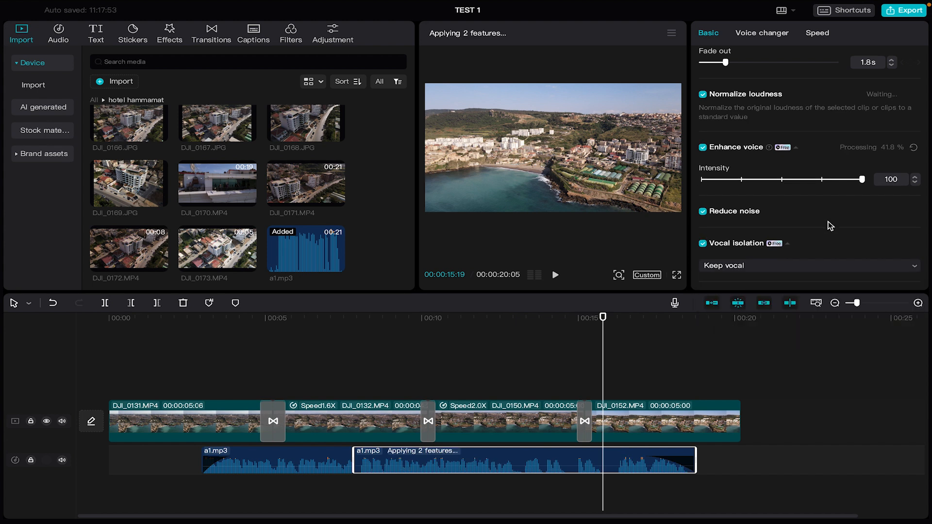
pyautogui.press('super+z')
# Turn on Vocal isolation with Keep vocal for the second audio clip and play back a short part.
pyautogui.scroll(-1, 795, 239)
pyautogui.scroll(-1, 794, 239)
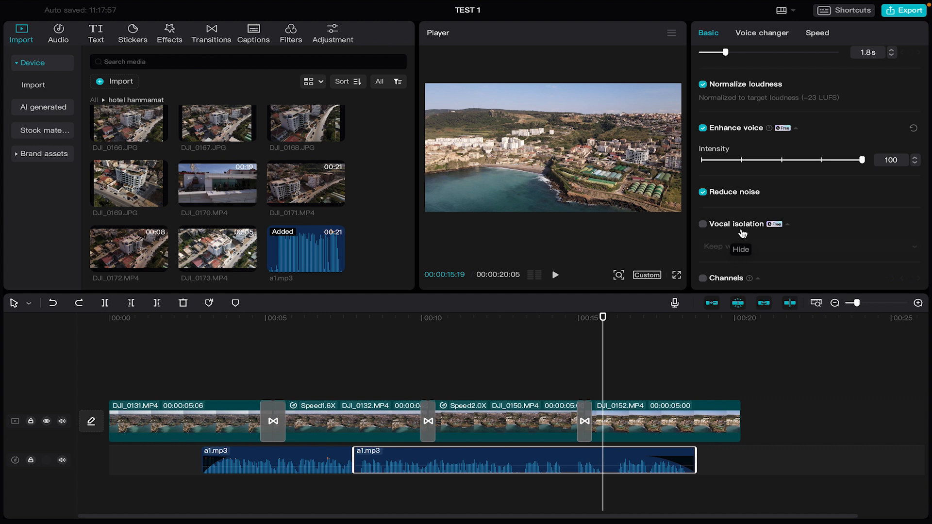
pyautogui.click(702, 225)
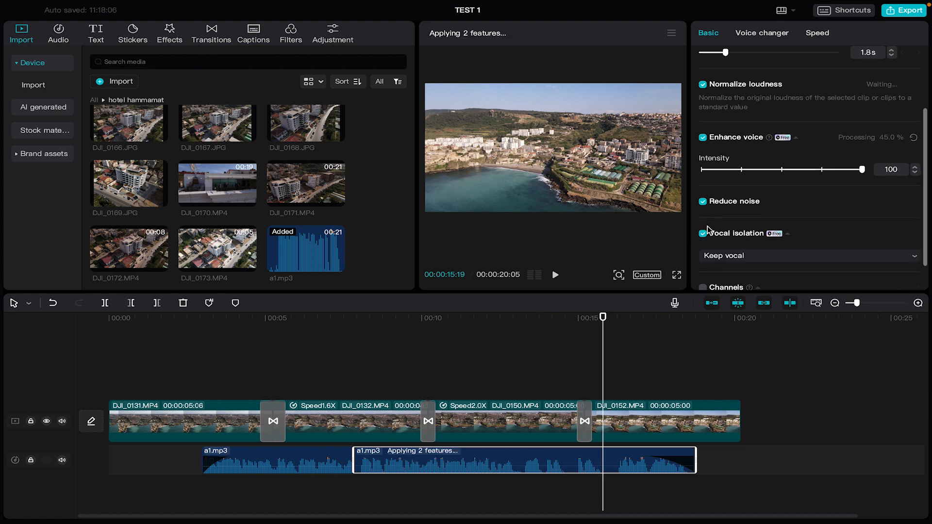
pyautogui.click(744, 254)
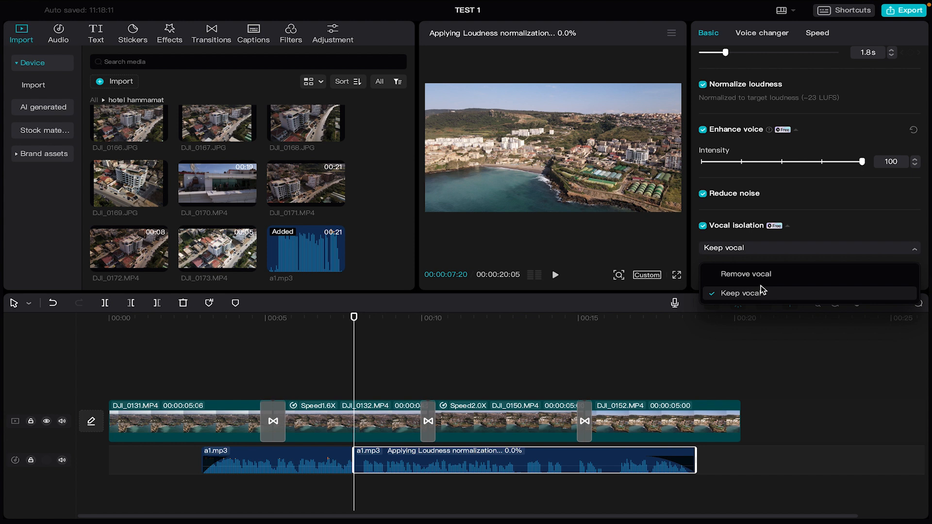
pyautogui.click(816, 217)
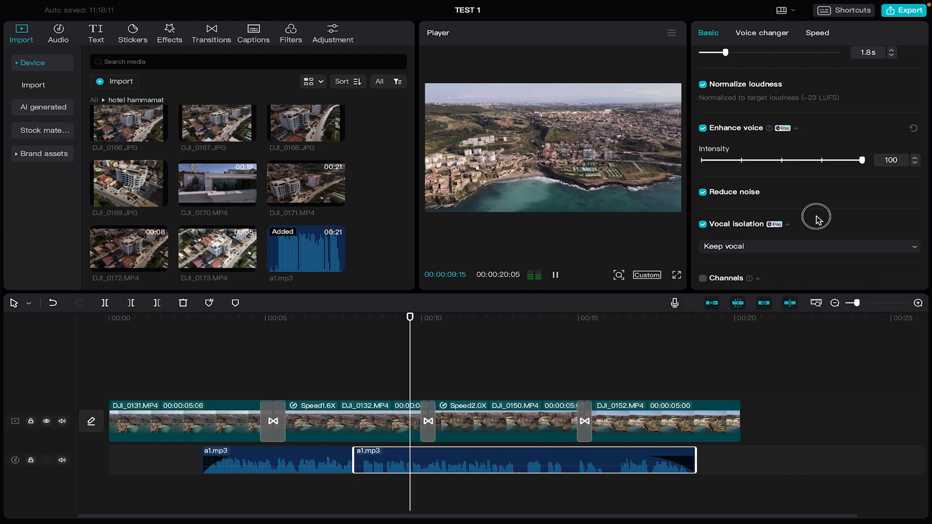
pyautogui.press('space')
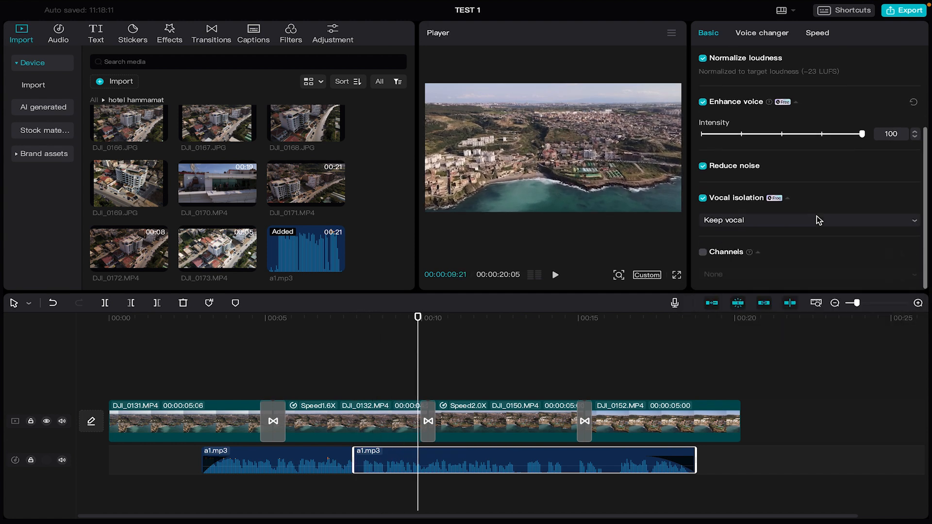
# Try Channels with Fill right with left on the second audio clip and turn Channels off again.
pyautogui.scroll(-1, 712, 257)
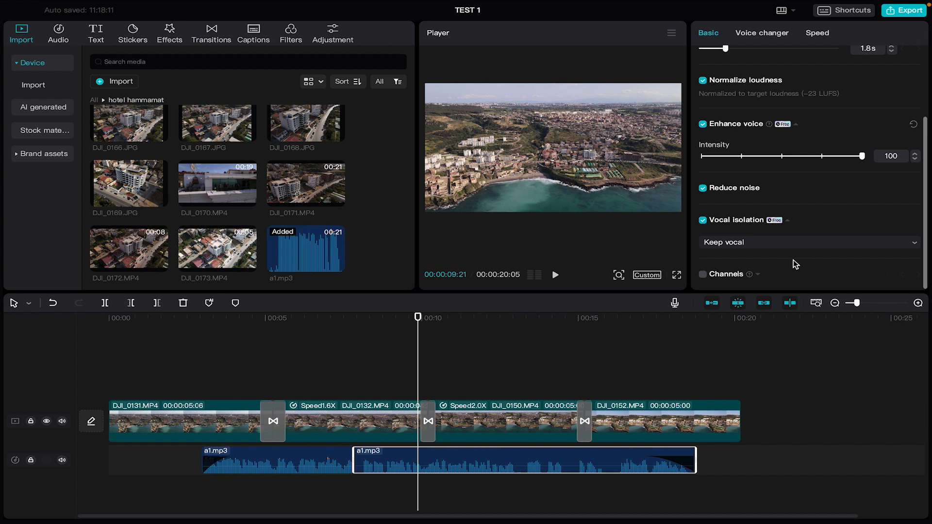
pyautogui.click(702, 274)
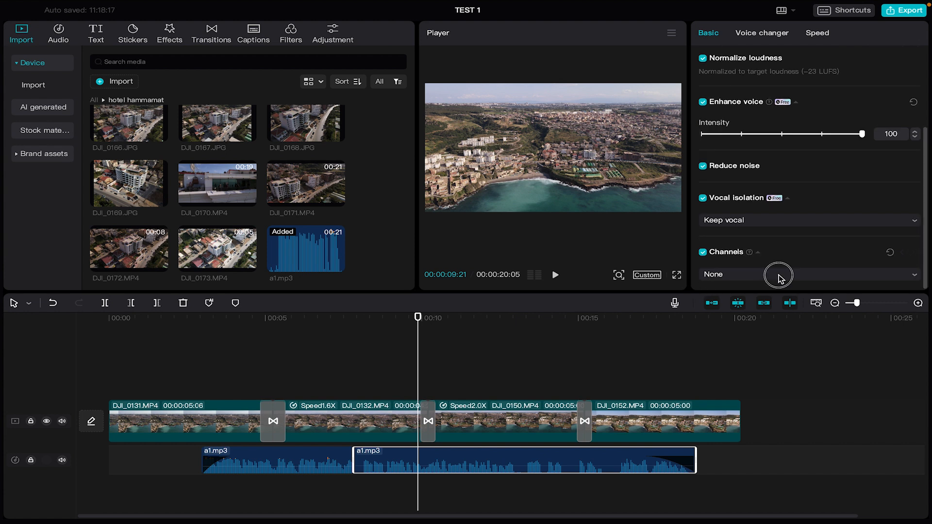
pyautogui.click(779, 275)
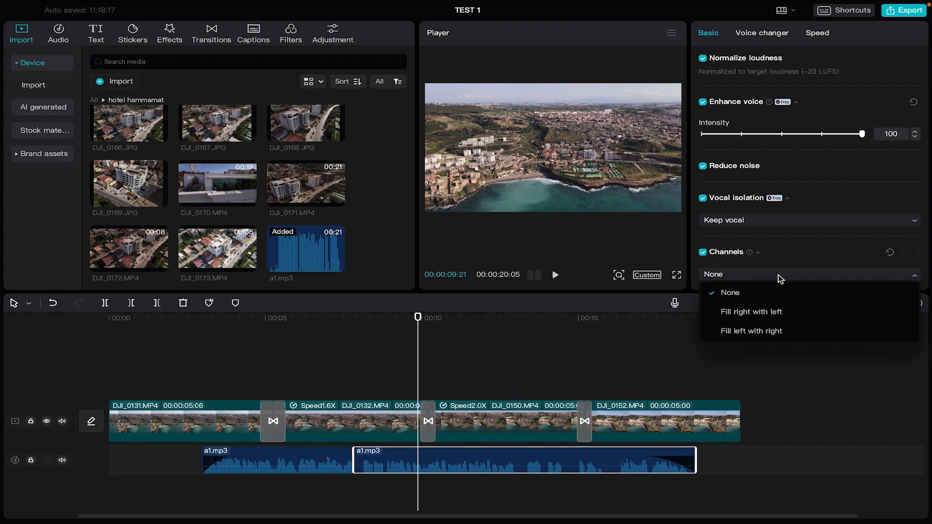
pyautogui.click(786, 312)
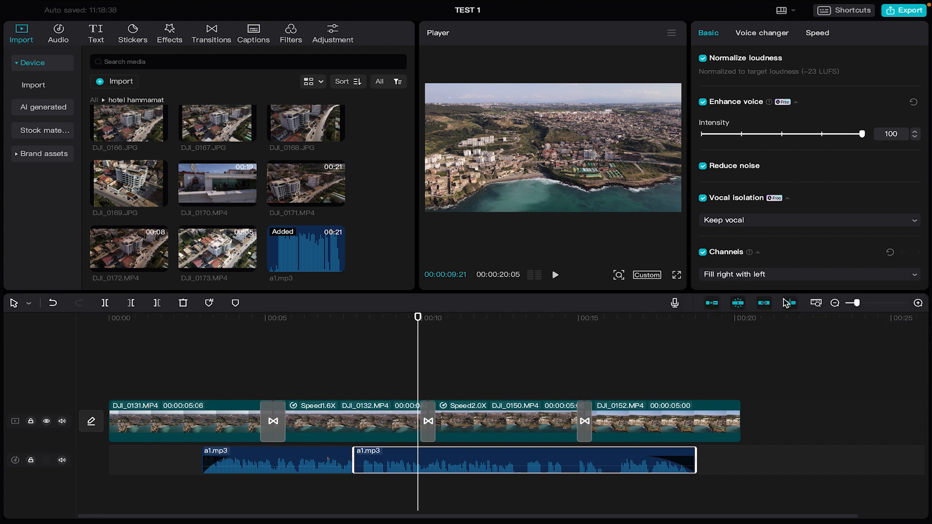
pyautogui.click(760, 275)
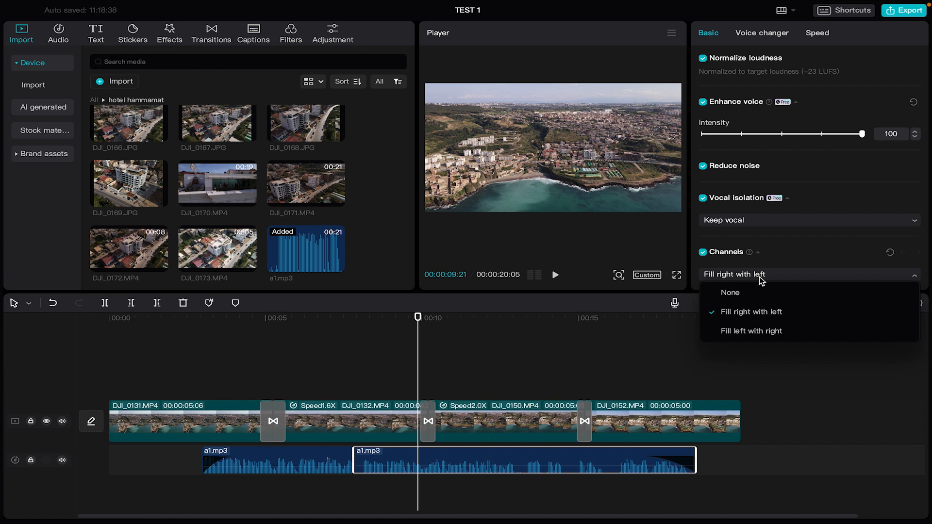
pyautogui.click(701, 253)
pyautogui.click(702, 251)
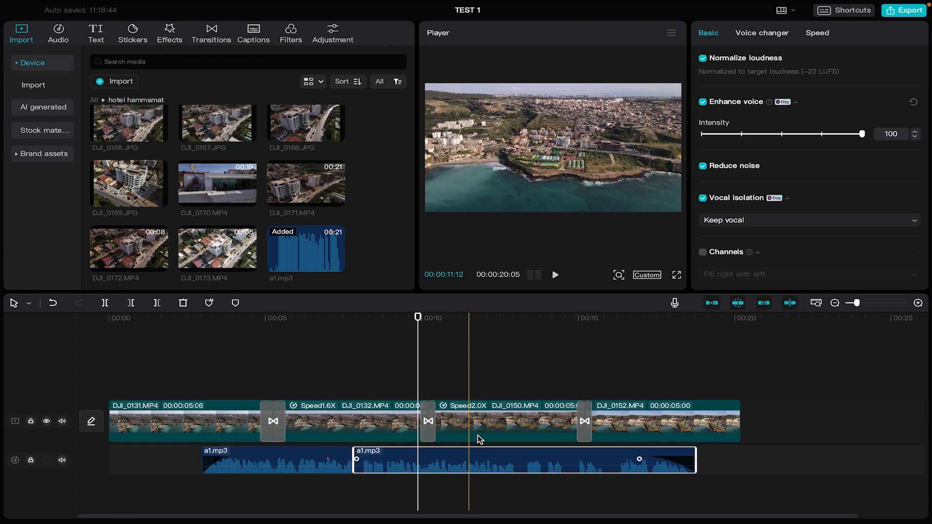
# Try the Energetic, Sweet and Big House voice filters on the second audio clip and listen to each.
pyautogui.click(768, 34)
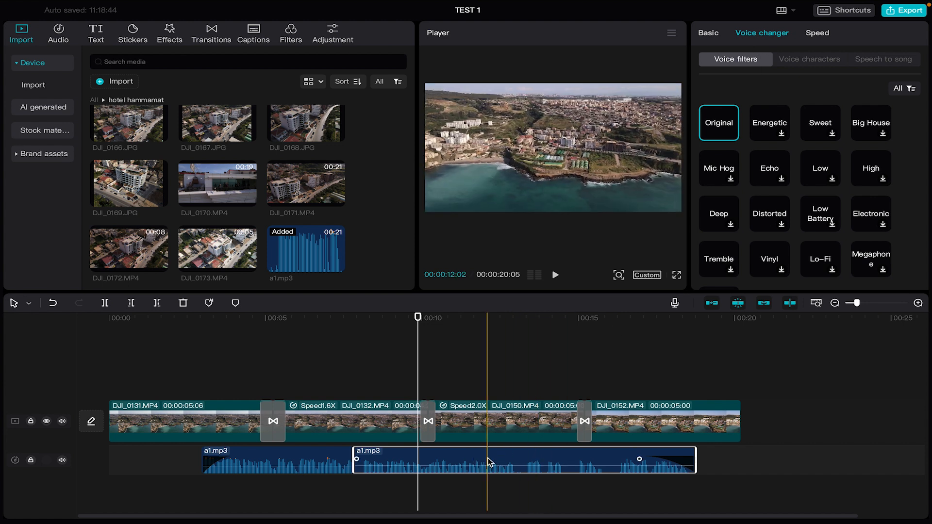
pyautogui.click(769, 129)
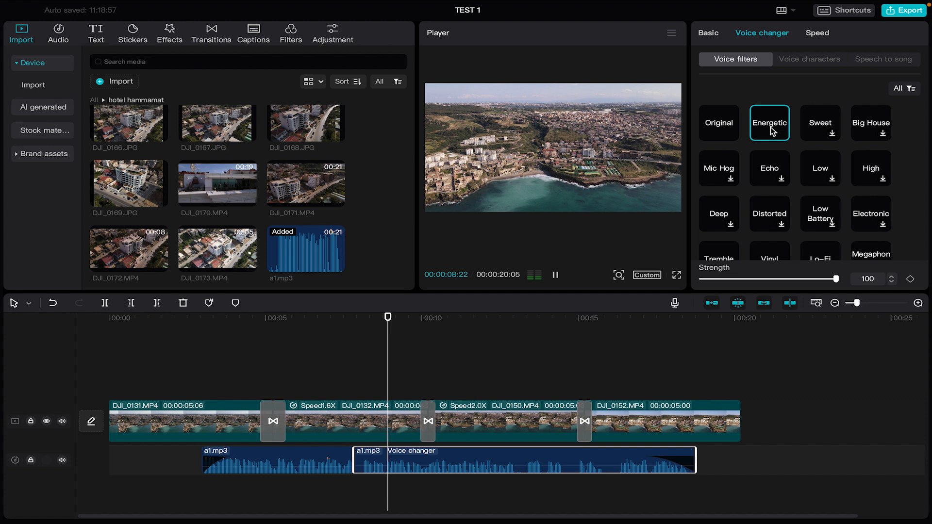
pyautogui.click(825, 129)
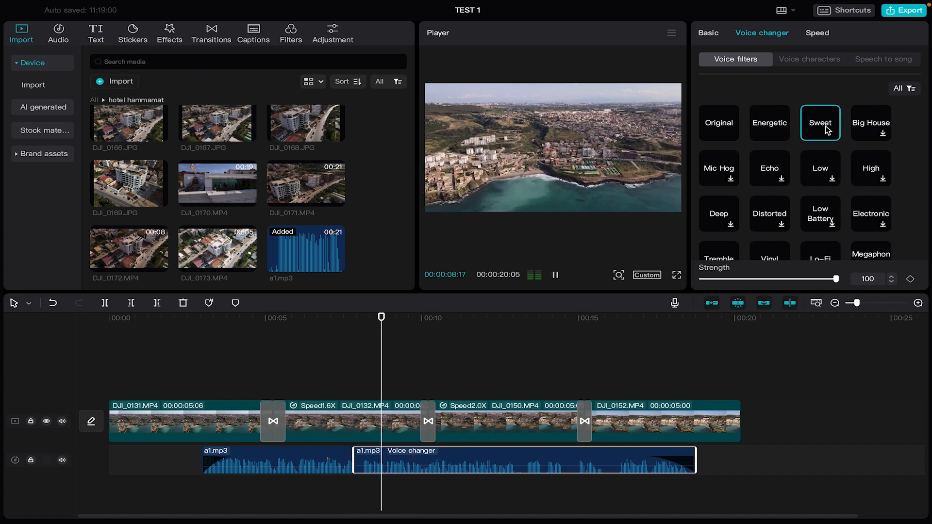
pyautogui.click(868, 125)
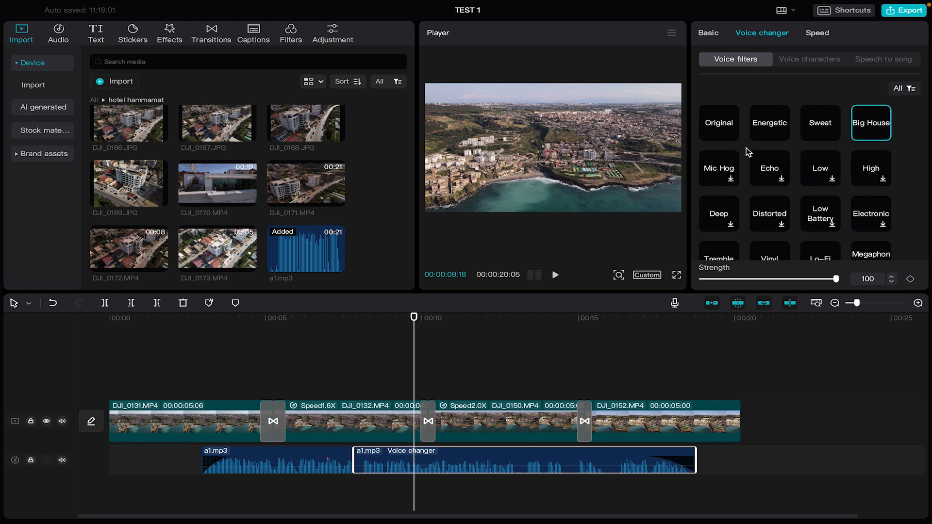
# Try the Fussy male and Queen voice characters on the second audio clip, choose Jessie, and play it back.
pyautogui.click(809, 60)
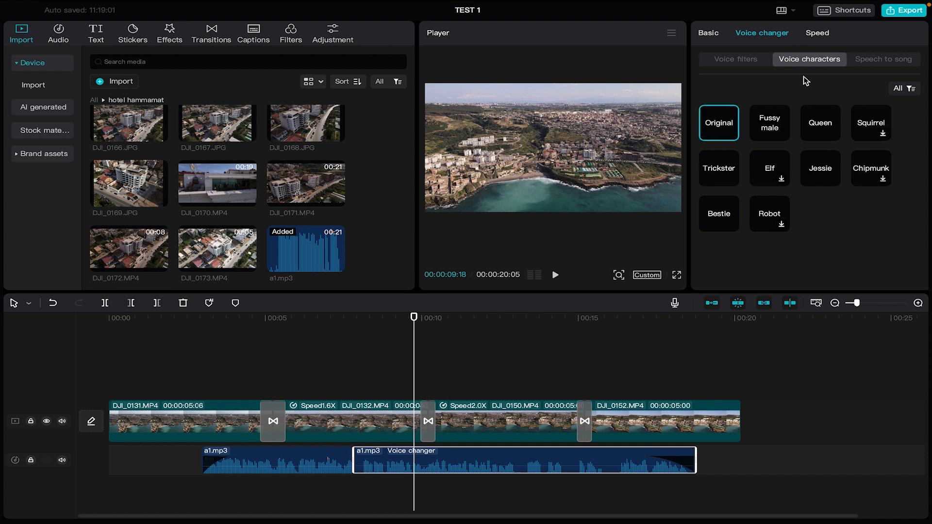
pyautogui.click(781, 122)
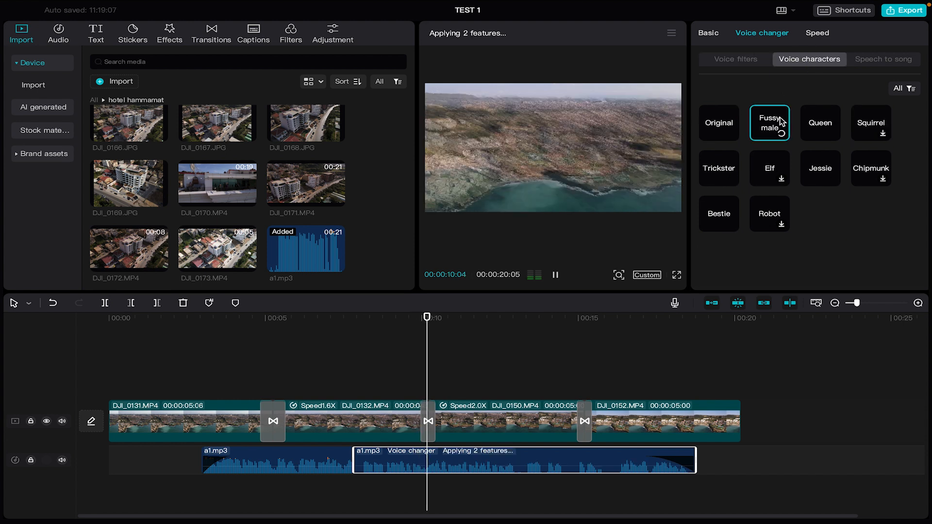
pyautogui.click(819, 123)
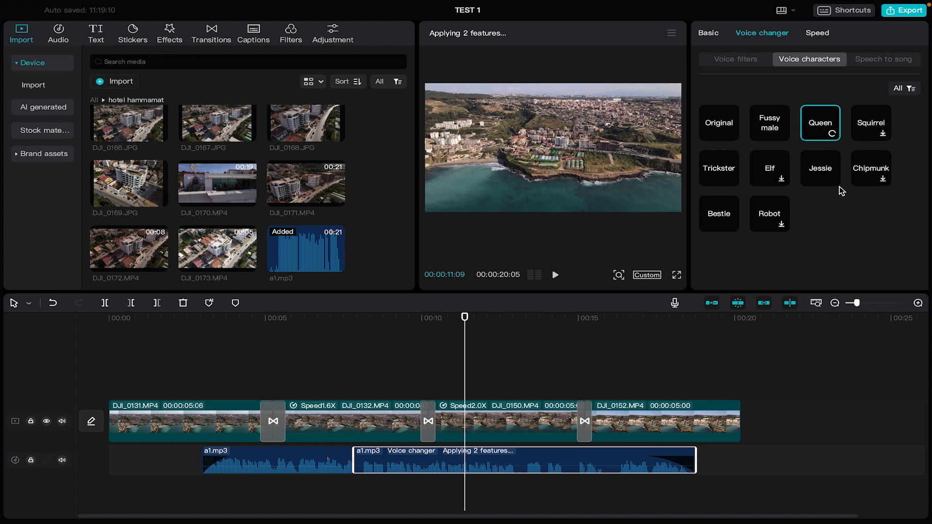
pyautogui.click(816, 175)
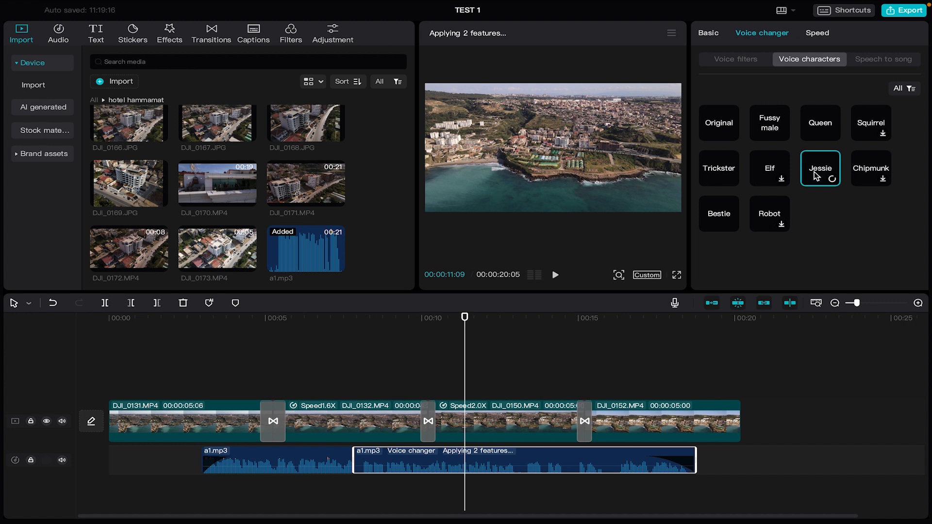
pyautogui.press('space')
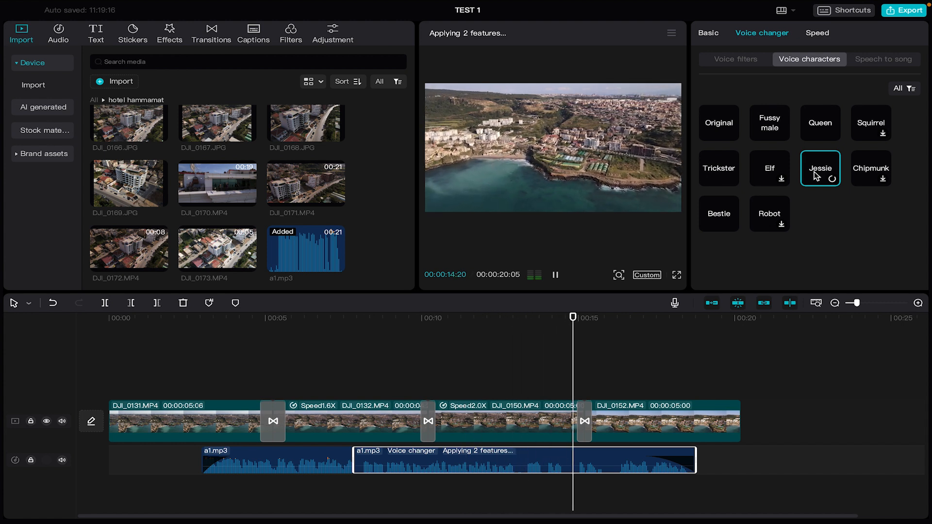
pyautogui.press('space')
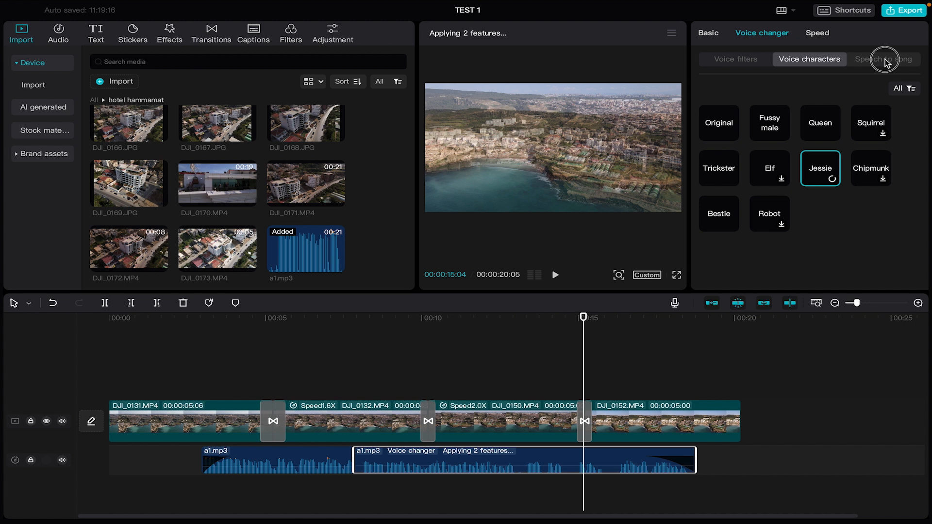
# Look at the Speech to song styles and listen to the second audio clip with the Jessie voice.
pyautogui.click(884, 60)
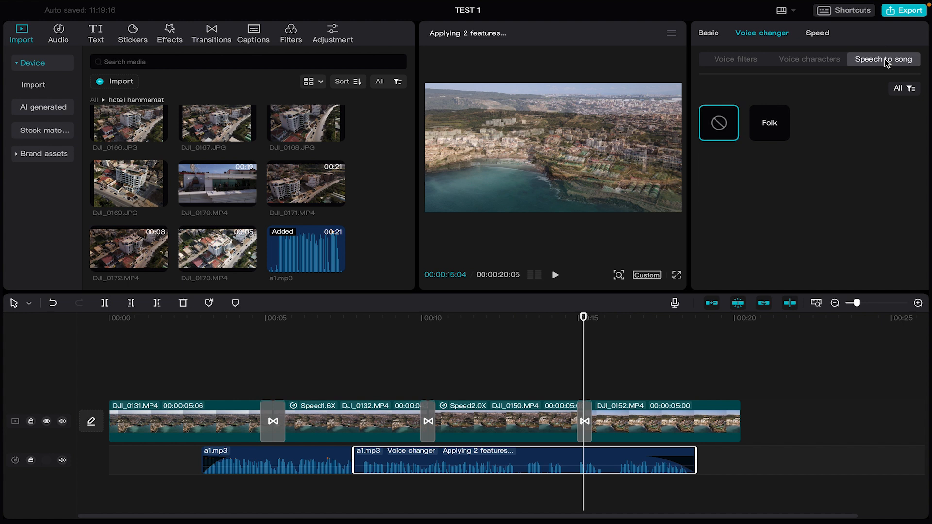
pyautogui.click(810, 58)
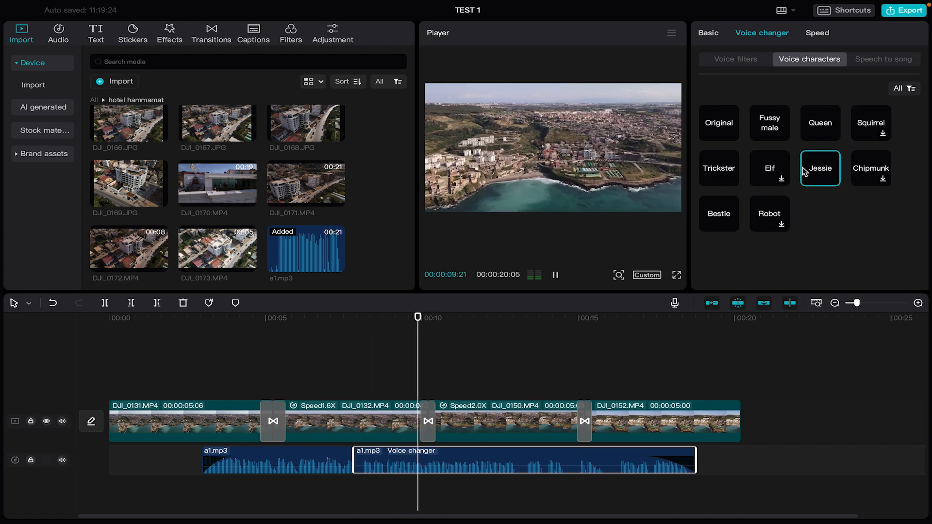
pyautogui.press('space')
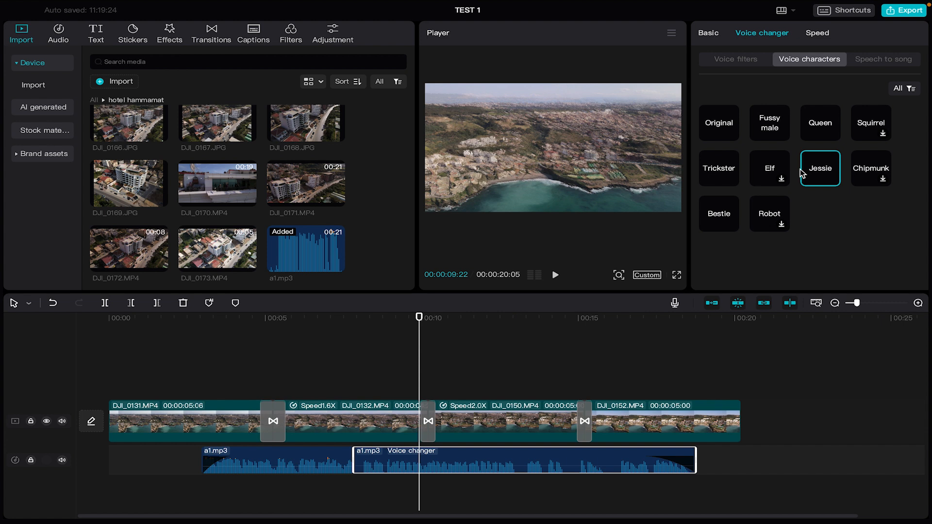
pyautogui.click(869, 64)
# Try a speed of 1.5x on the second audio clip and play back a short part.
pyautogui.click(816, 33)
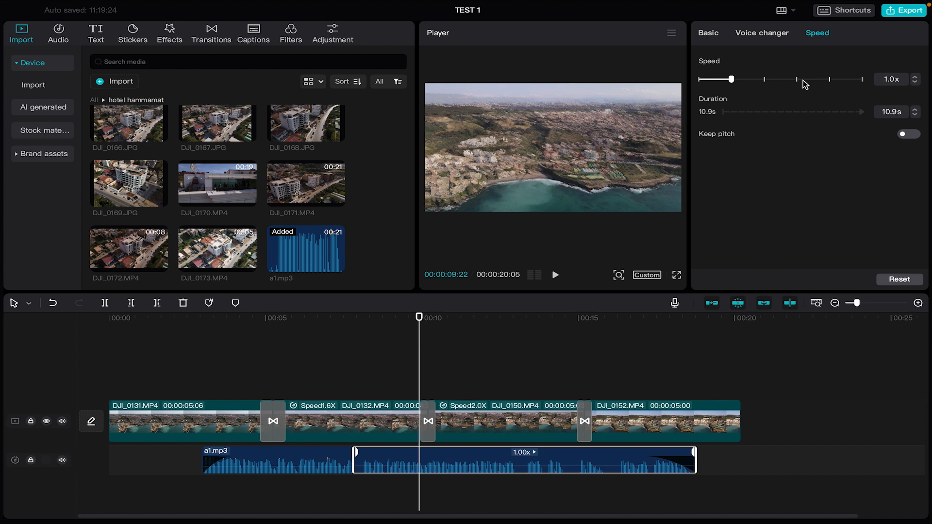
pyautogui.click(915, 78)
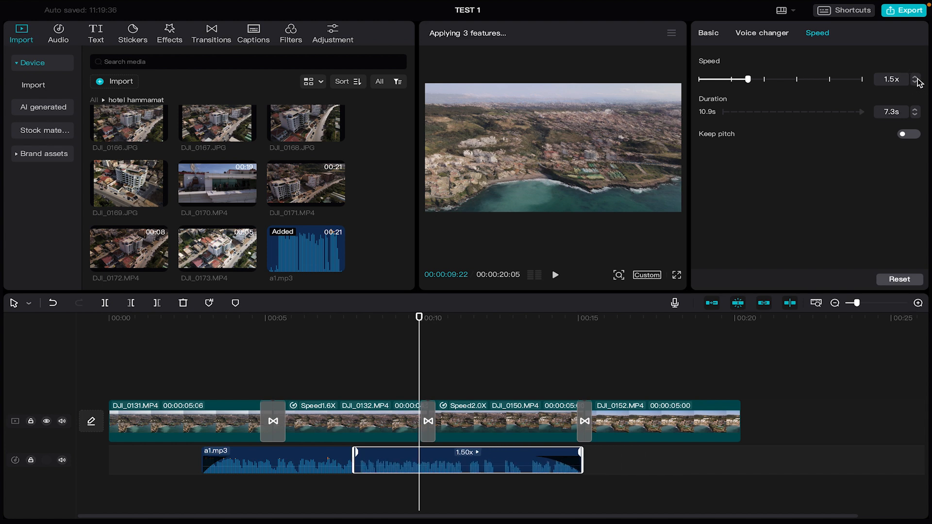
pyautogui.press('space')
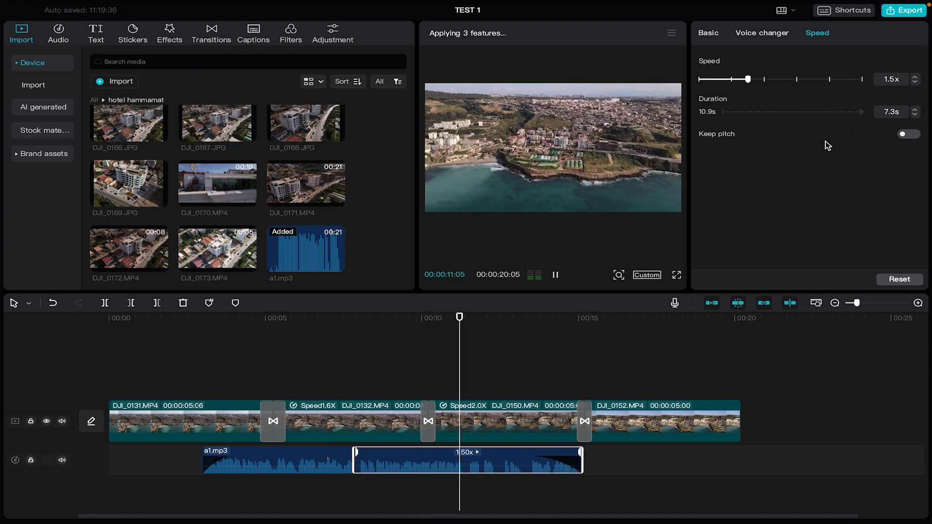
pyautogui.press('space')
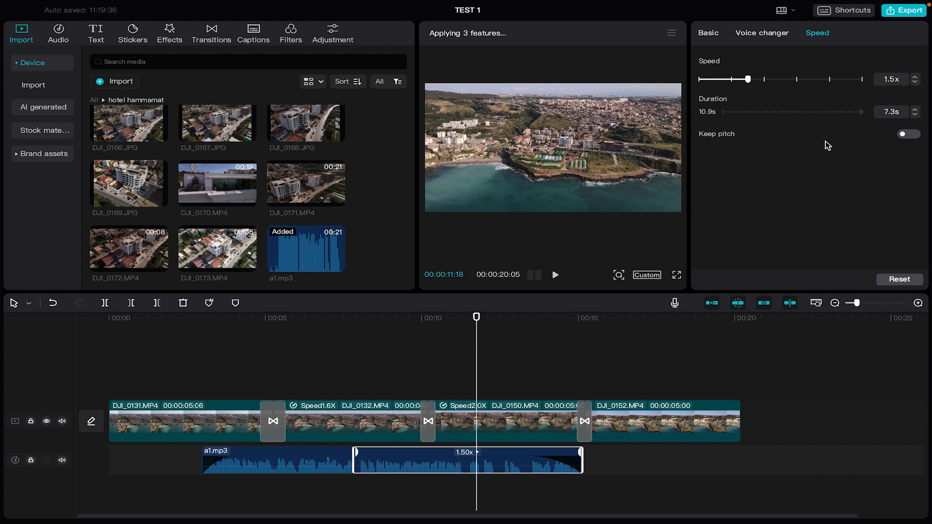
# Lower the second audio clip's speed to 0.9x and raise it again by one increment.
pyautogui.click(915, 83)
pyautogui.click(915, 82)
pyautogui.click(915, 83)
pyautogui.click(915, 82)
pyautogui.click(916, 82)
pyautogui.click(915, 82)
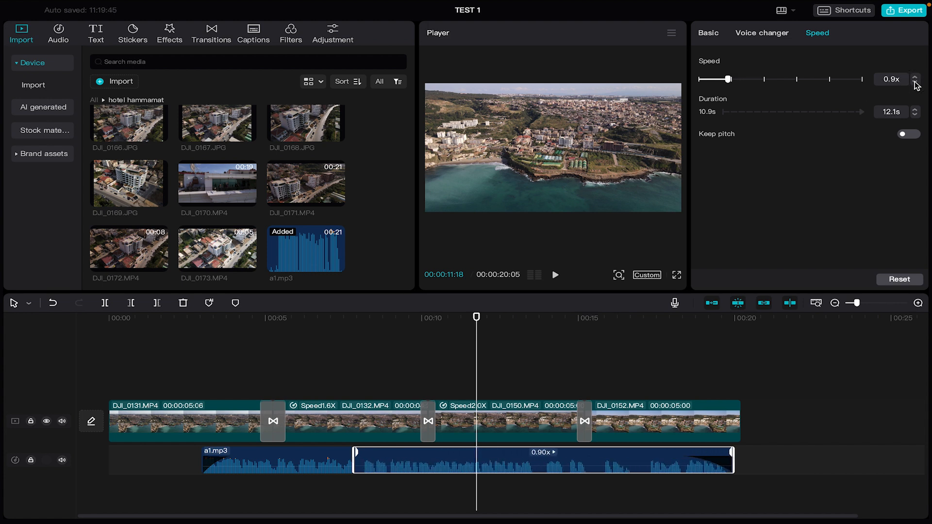
pyautogui.click(915, 77)
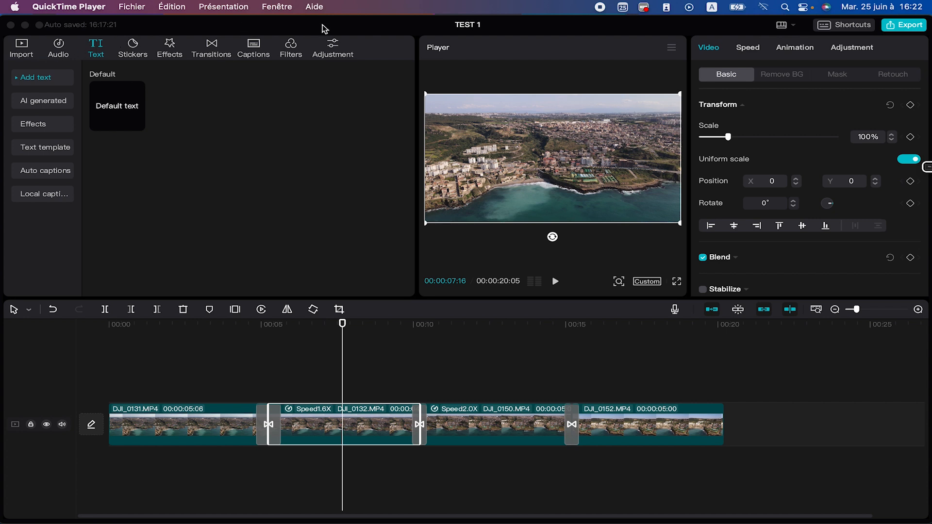
# Widen the text library's category list and expand the Add text category.
pyautogui.click(88, 50)
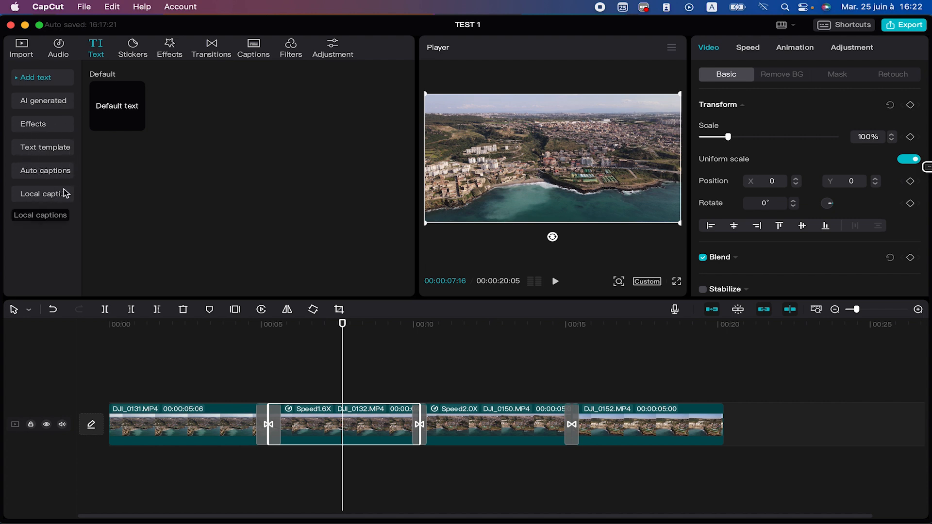
pyautogui.moveTo(81, 145); pyautogui.dragTo(114, 145)
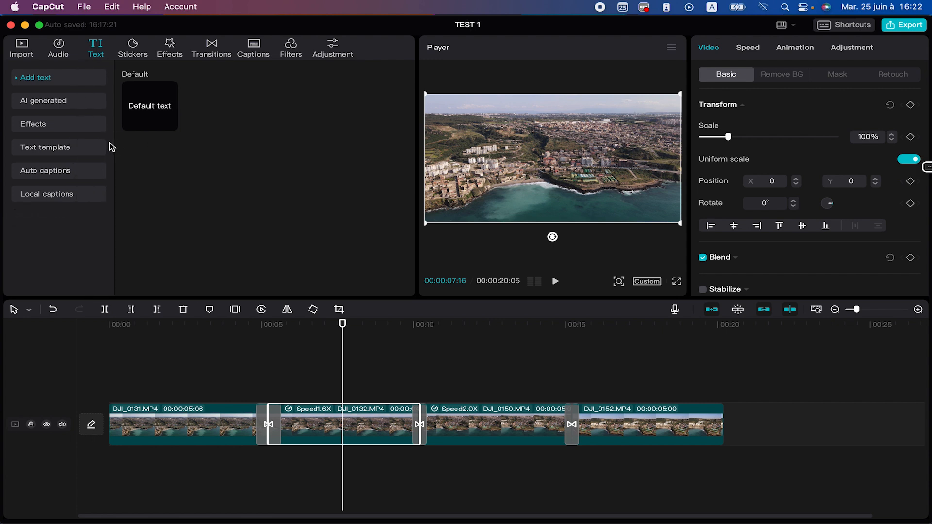
pyautogui.click(48, 80)
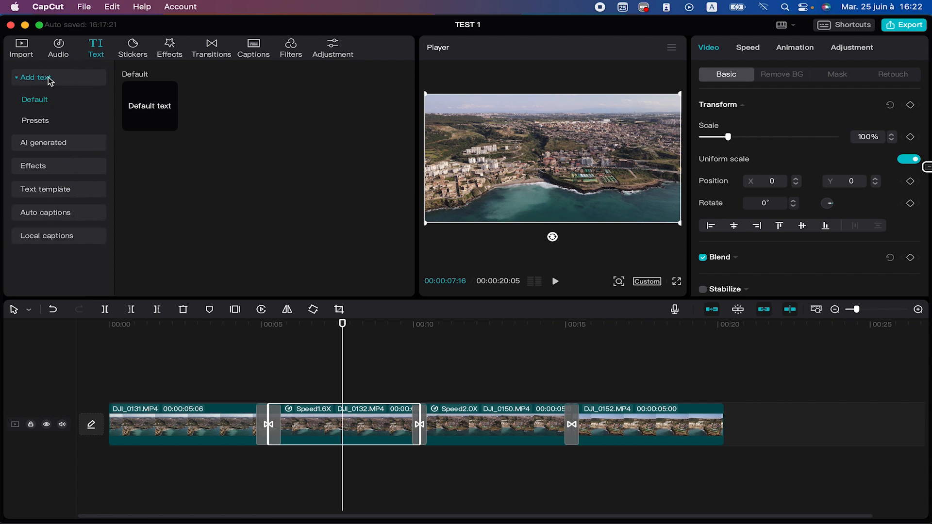
pyautogui.click(48, 81)
pyautogui.click(48, 80)
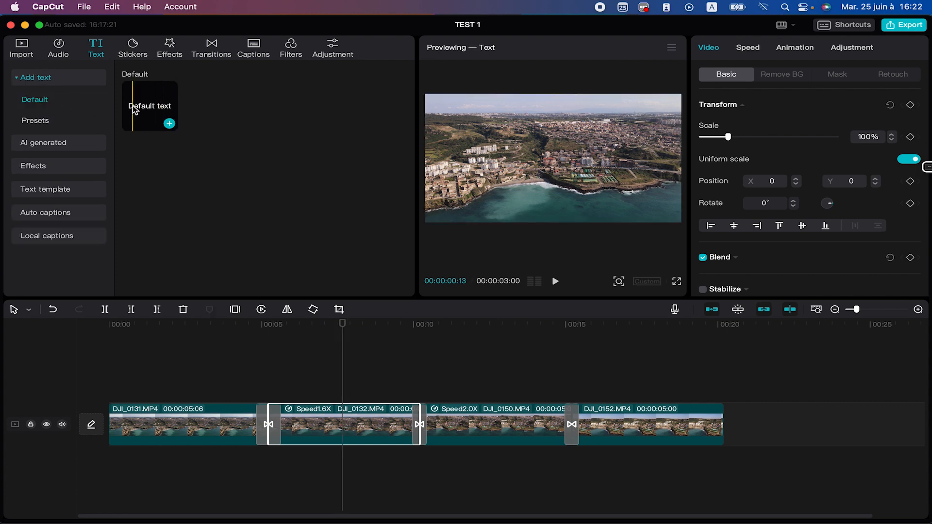
# Try to load the brand_text_1 preset and open the brand text presets for editing.
pyautogui.click(35, 120)
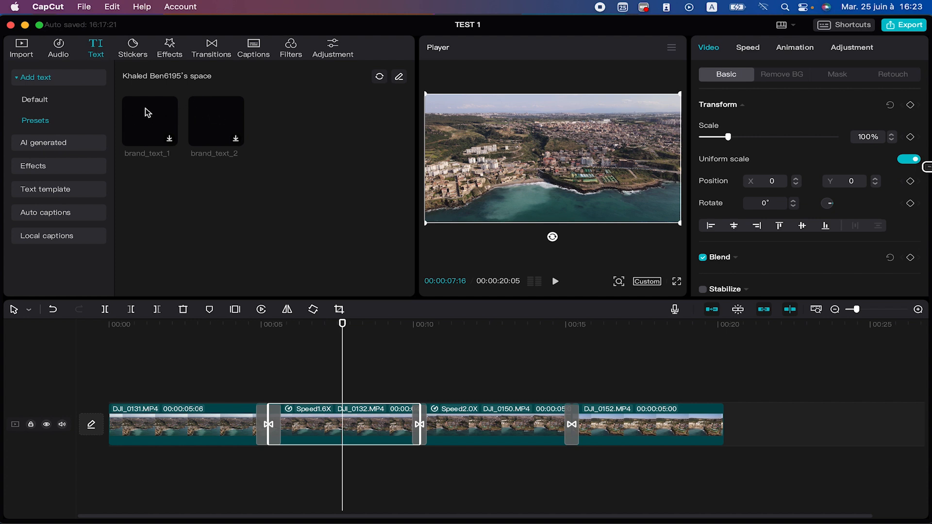
pyautogui.click(163, 122)
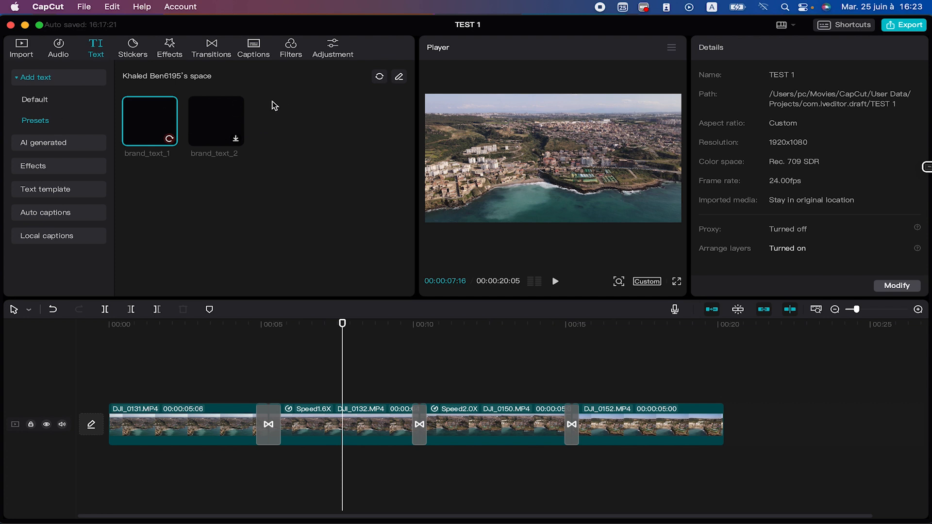
pyautogui.click(399, 77)
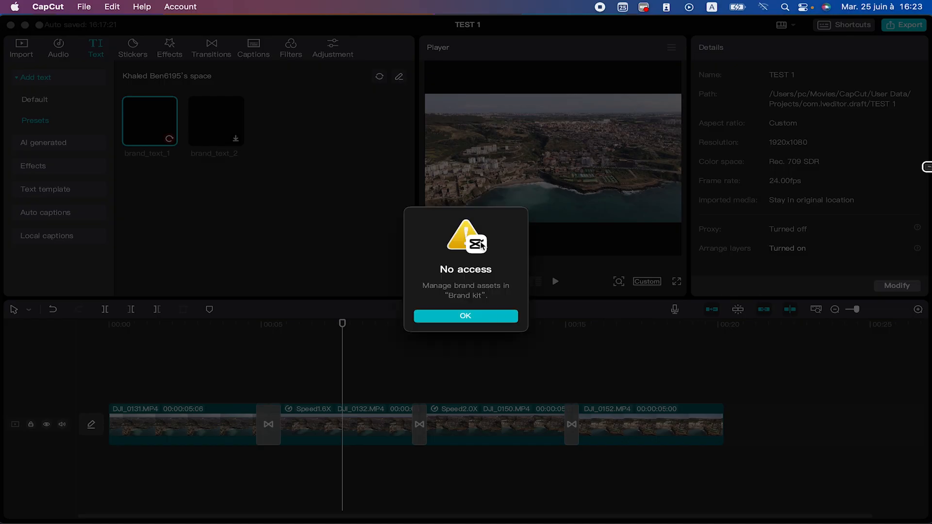
pyautogui.click(486, 323)
# Add a Default text clip to the timeline at 00:00:07:16.
pyautogui.click(65, 102)
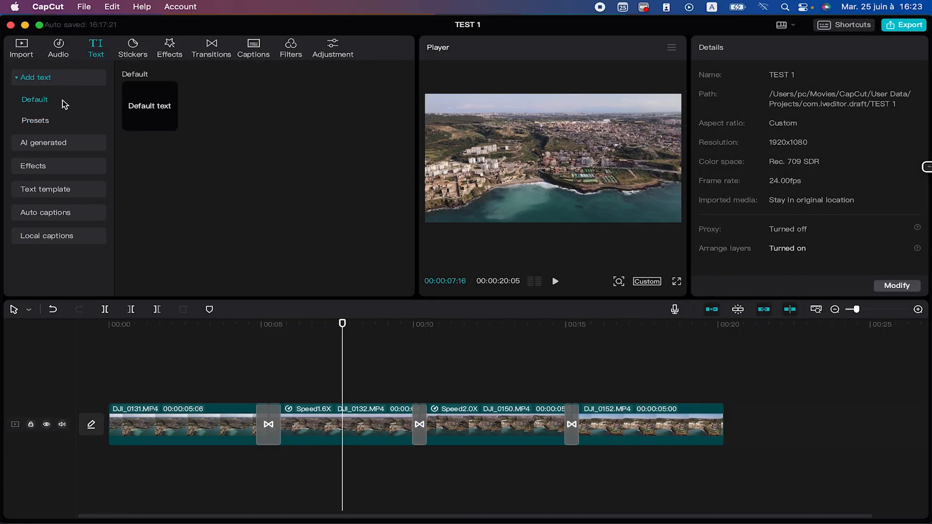
pyautogui.click(176, 110)
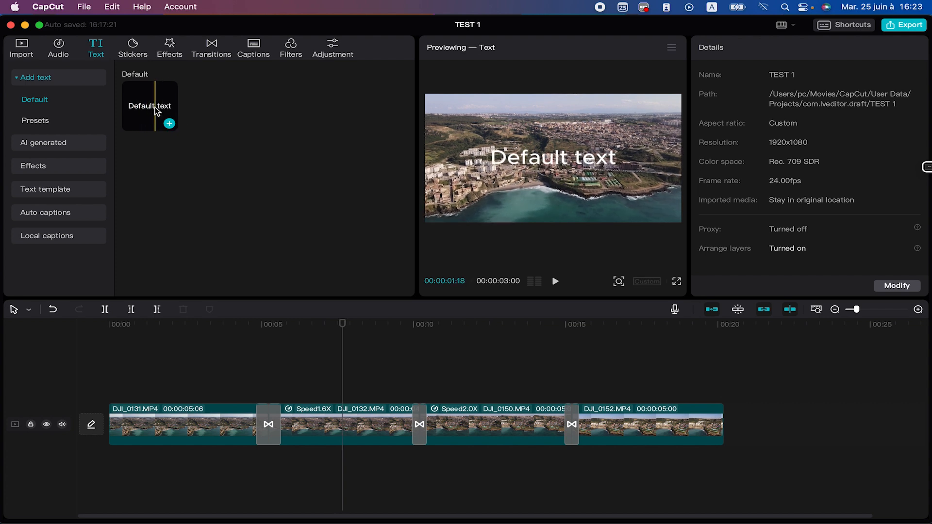
pyautogui.moveTo(169, 122); pyautogui.dragTo(186, 213)
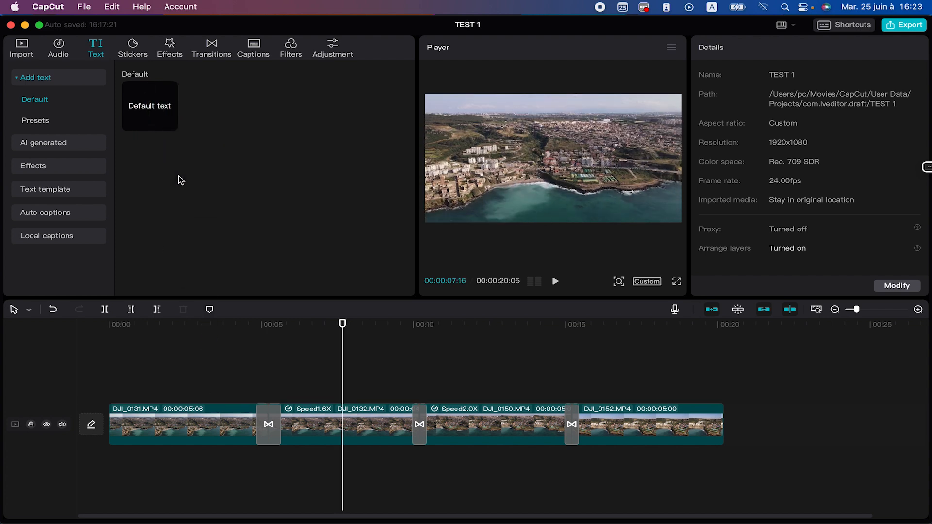
pyautogui.click(169, 124)
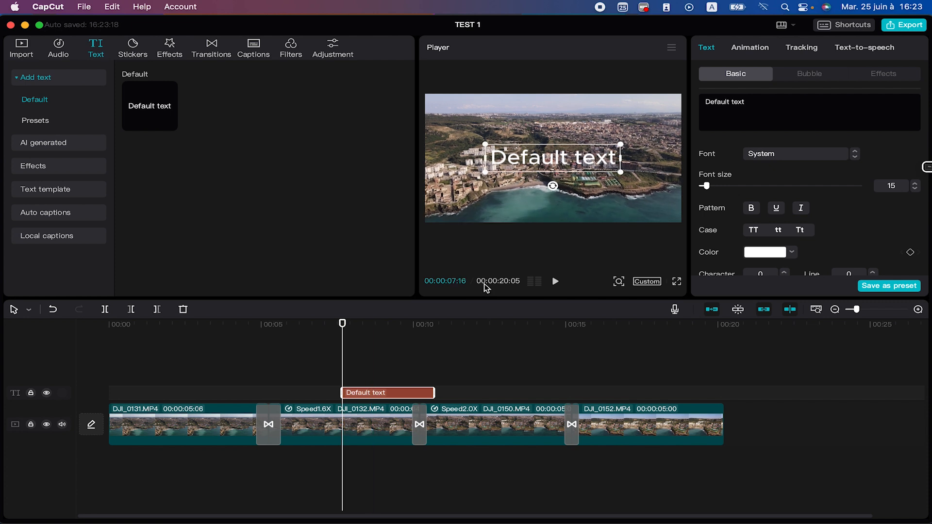
# Replace the default wording of the text clip with a person's first name.
pyautogui.doubleClick(544, 154)
pyautogui.click(543, 154)
pyautogui.press('super+a')
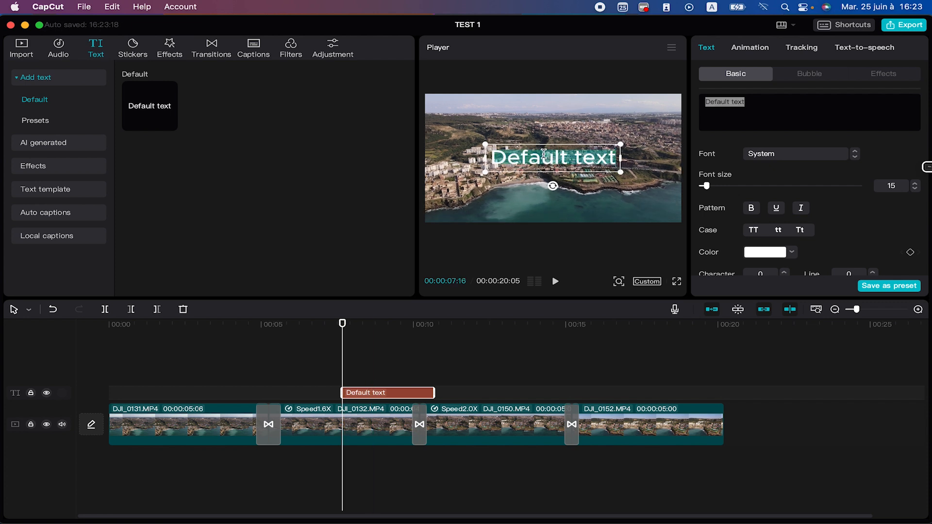
pyautogui.press('BackSpace')
pyautogui.write('khaled')
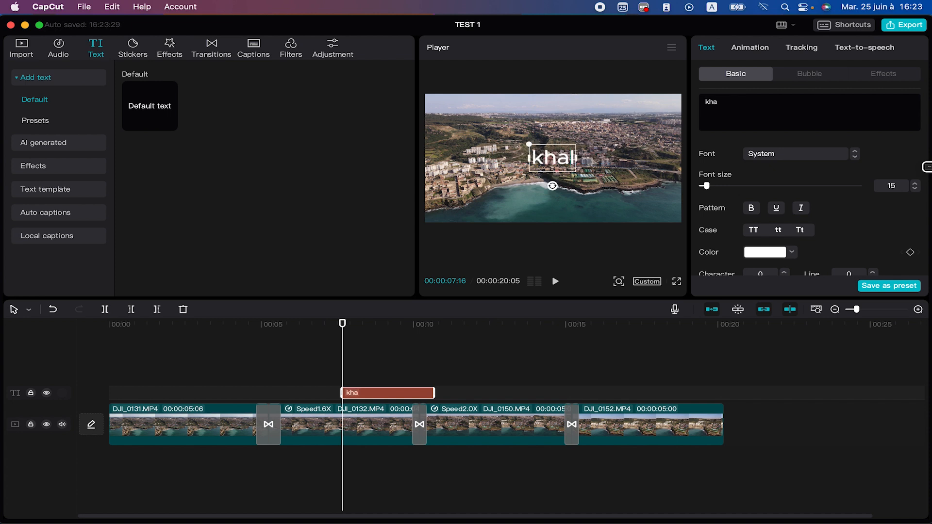
# Replace the text clip's wording with "DRONE FOOTAGE".
pyautogui.doubleClick(725, 103)
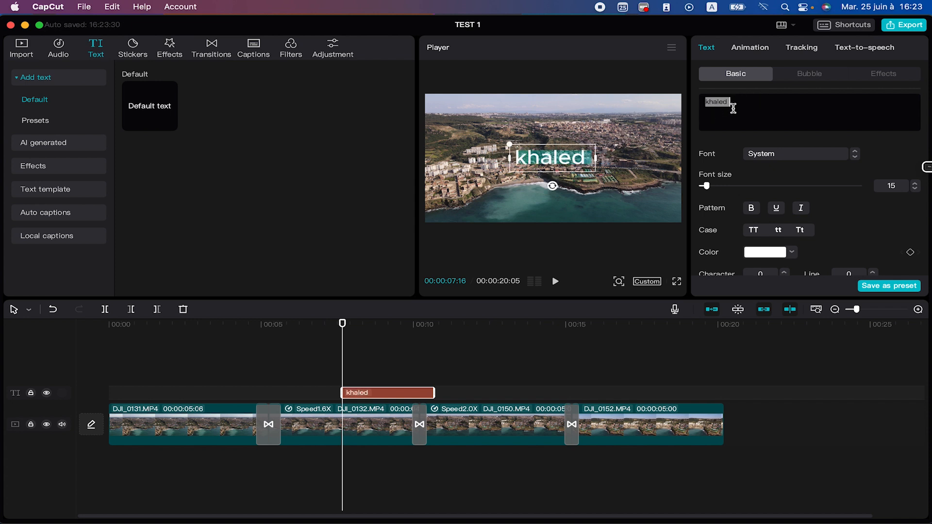
pyautogui.press('BackSpace')
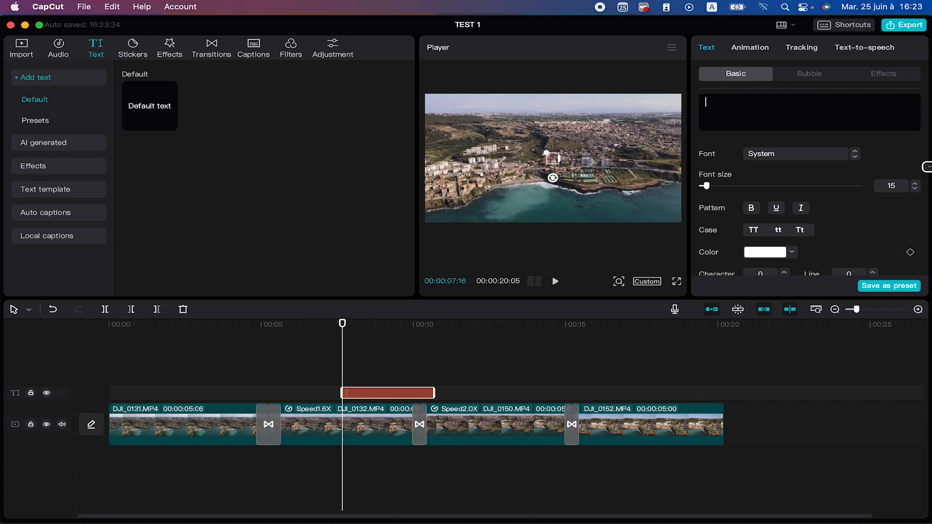
pyautogui.write('DROBE')
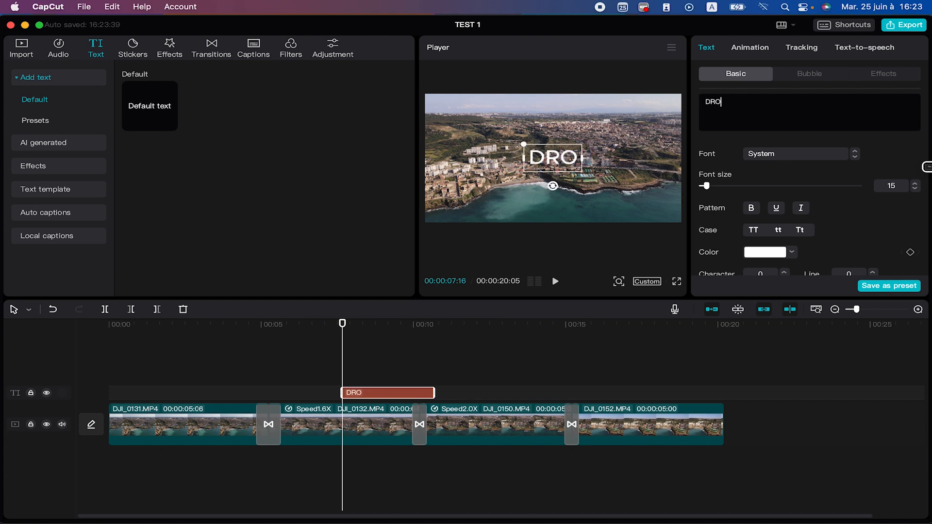
pyautogui.press('BackSpace')
pyautogui.press('BackSpace')
pyautogui.write('NE  ')
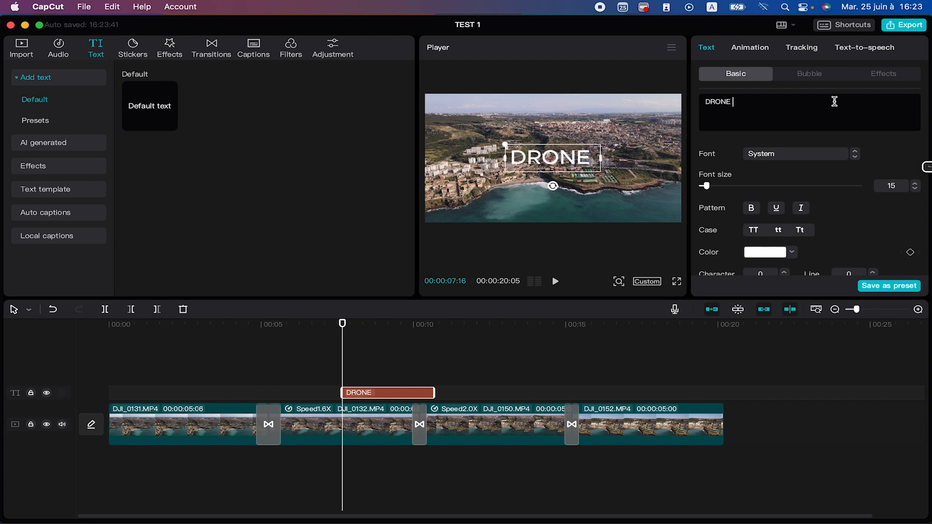
pyautogui.write('F')
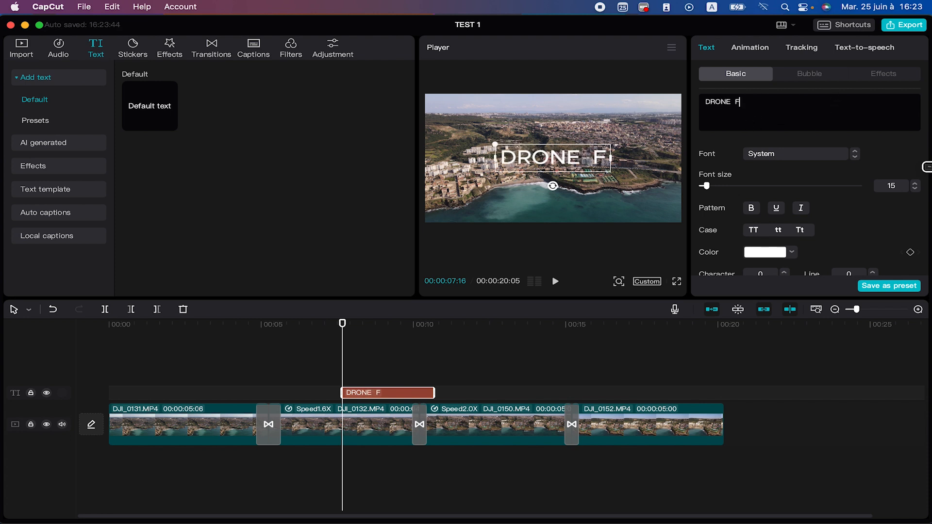
pyautogui.write('OOTAGE')
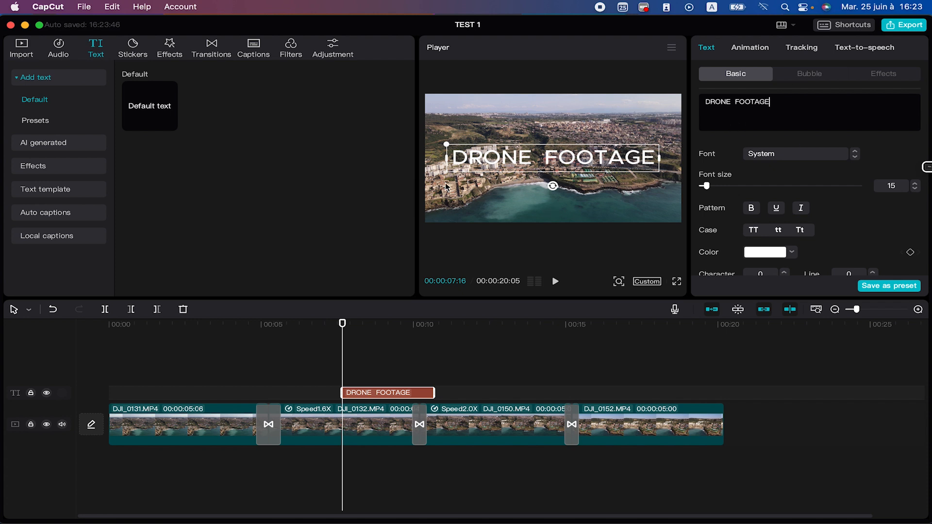
# Play back the video from just before the DRONE FOOTAGE title into its first part.
pyautogui.moveTo(342, 323); pyautogui.dragTo(317, 326)
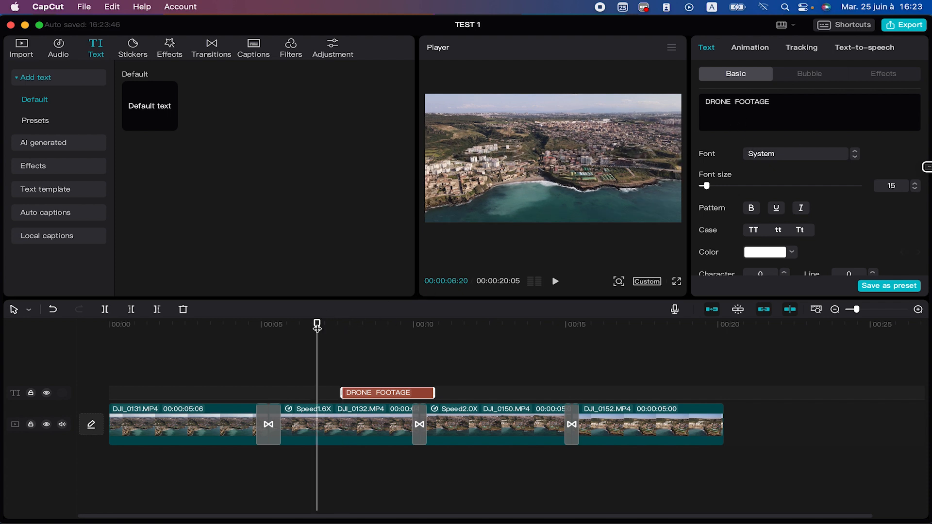
pyautogui.click(316, 328)
pyautogui.press('space')
pyautogui.press('space')
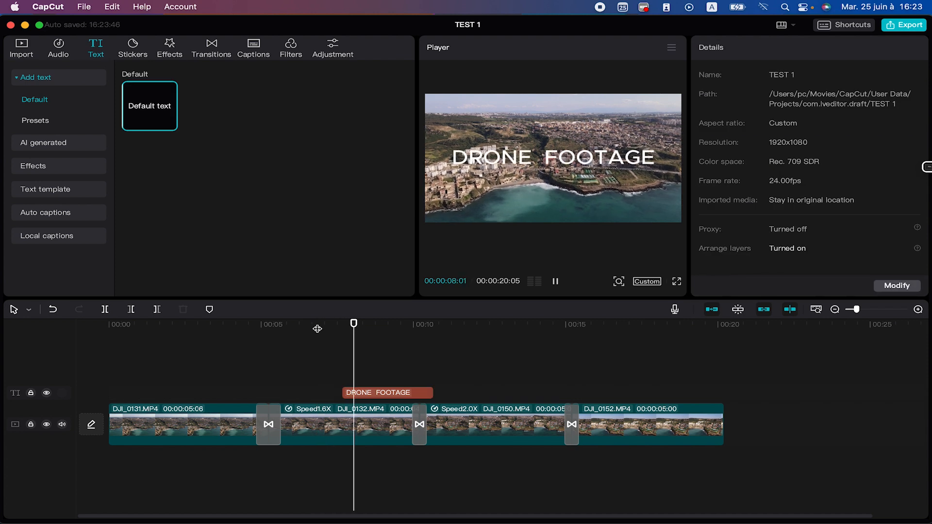
# Play the opening of the video to find a start point and move the DRONE FOOTAGE title to begin at 00:00:01:01.
pyautogui.click(116, 324)
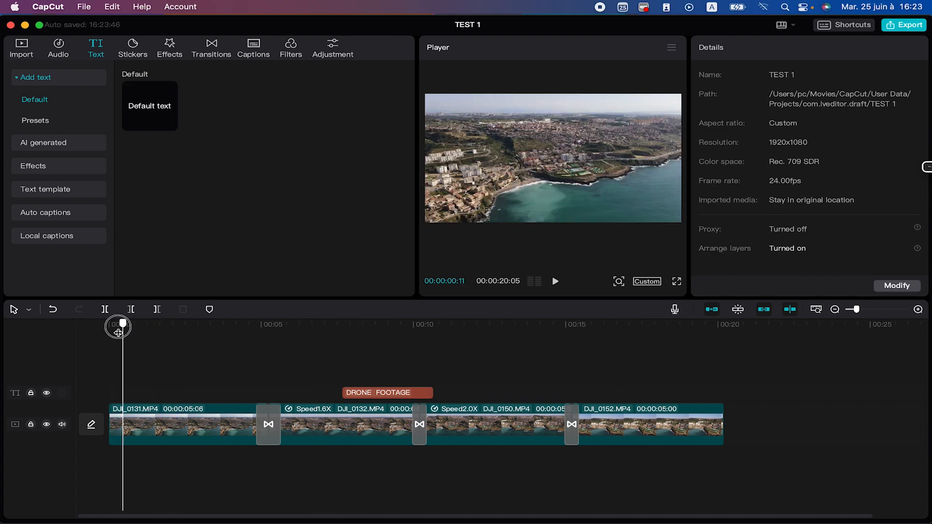
pyautogui.moveTo(116, 332); pyautogui.dragTo(108, 332)
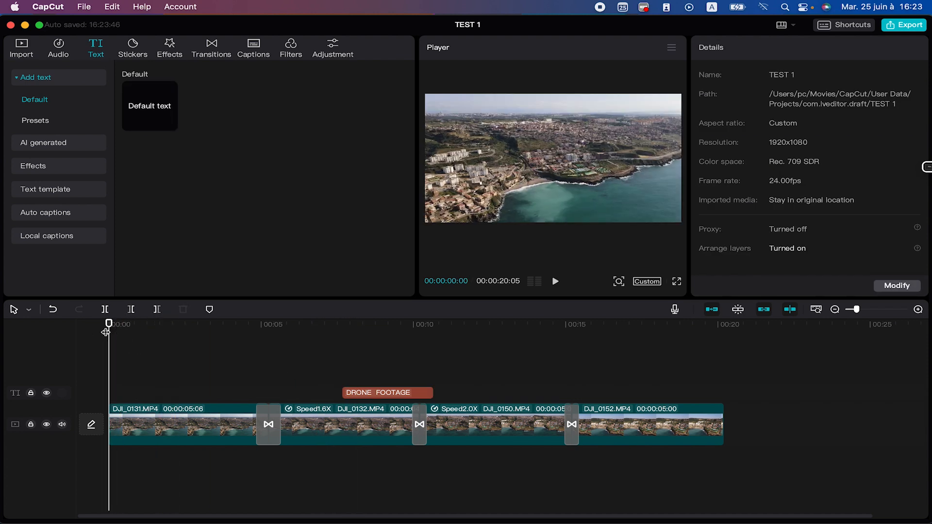
pyautogui.press('space')
pyautogui.press('space')
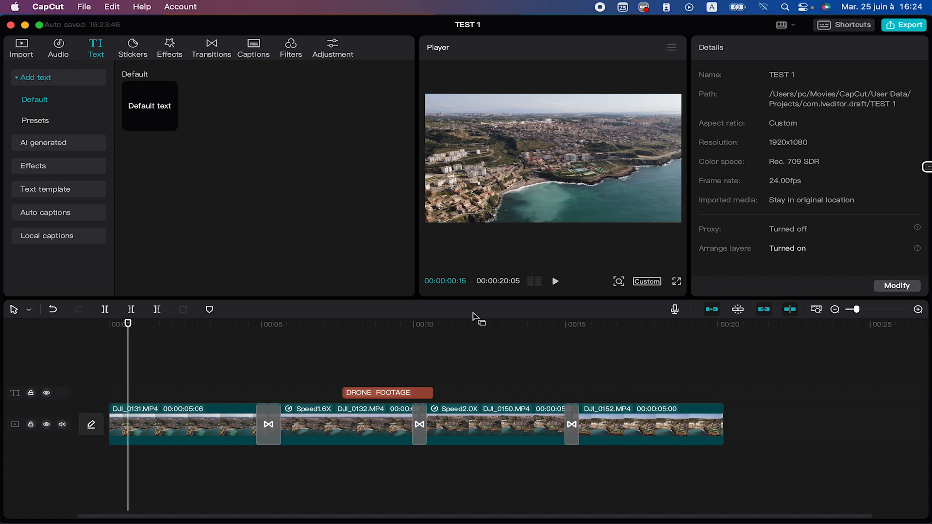
pyautogui.press('space')
pyautogui.press('Left')
pyautogui.press('Left')
pyautogui.press('Left')
pyautogui.press('Left')
pyautogui.press('Left')
pyautogui.press('Left')
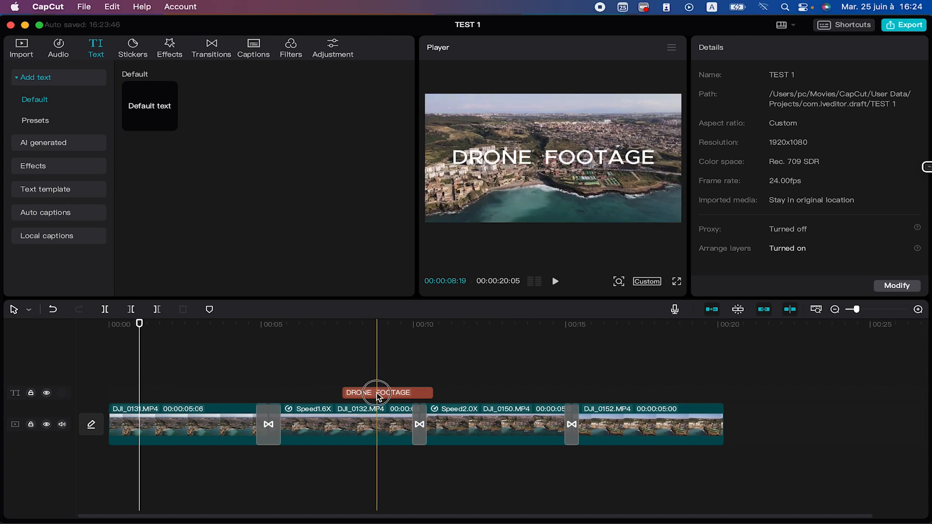
pyautogui.moveTo(377, 391); pyautogui.dragTo(175, 394)
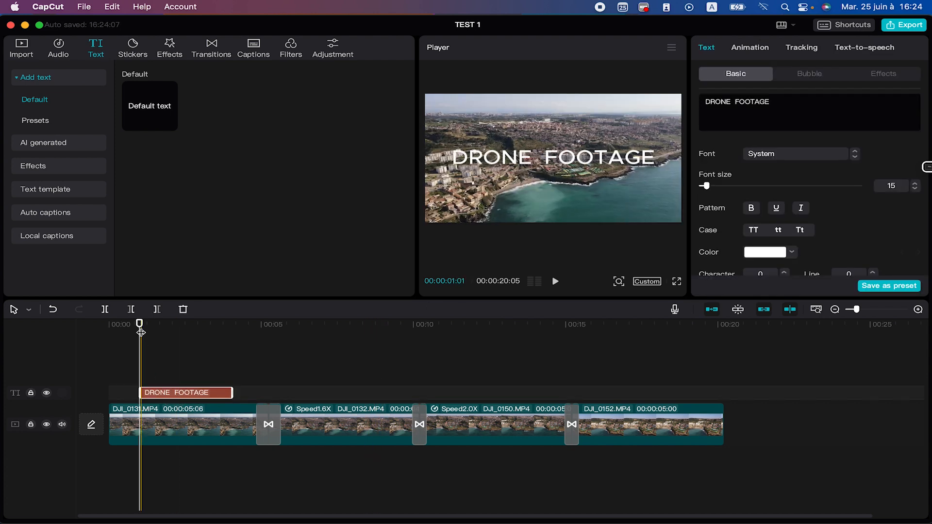
# Play the video from the beginning to check the title and park the playhead at 00:00:02:05.
pyautogui.click(111, 322)
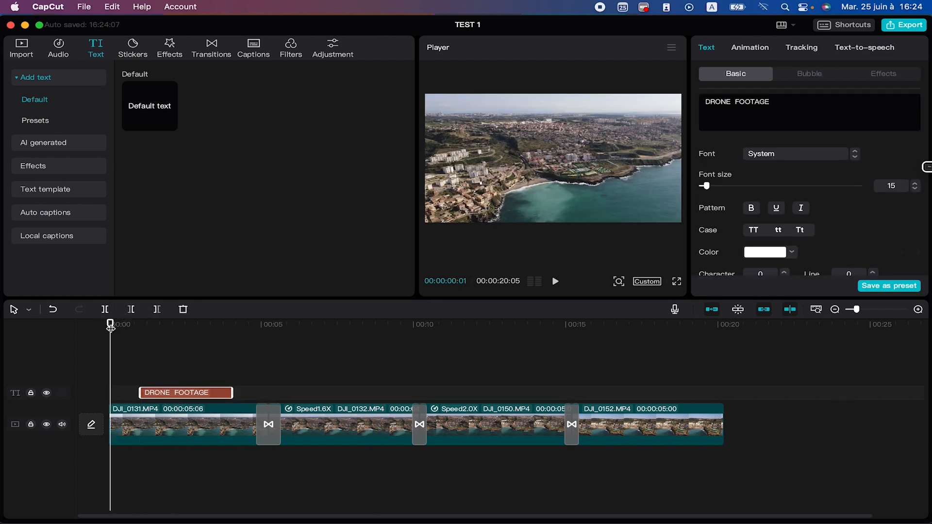
pyautogui.press('space')
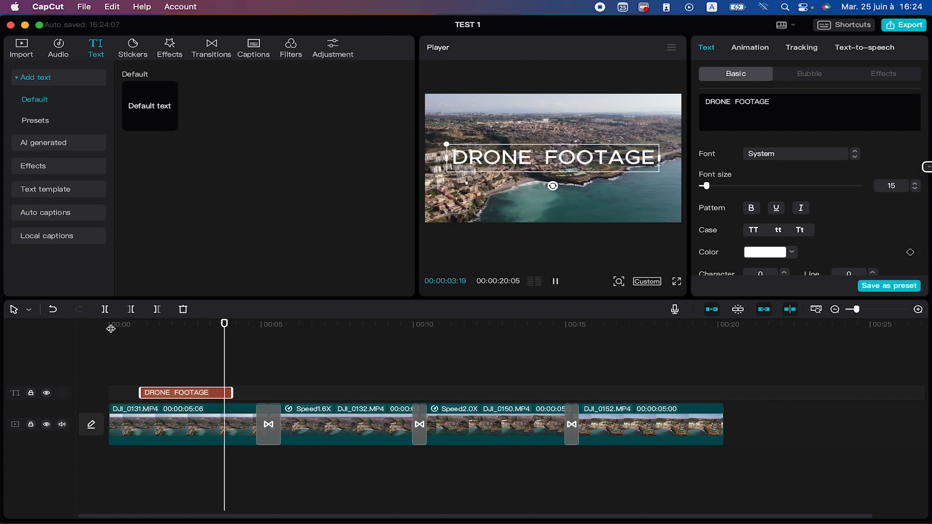
pyautogui.press('space')
pyautogui.click(176, 314)
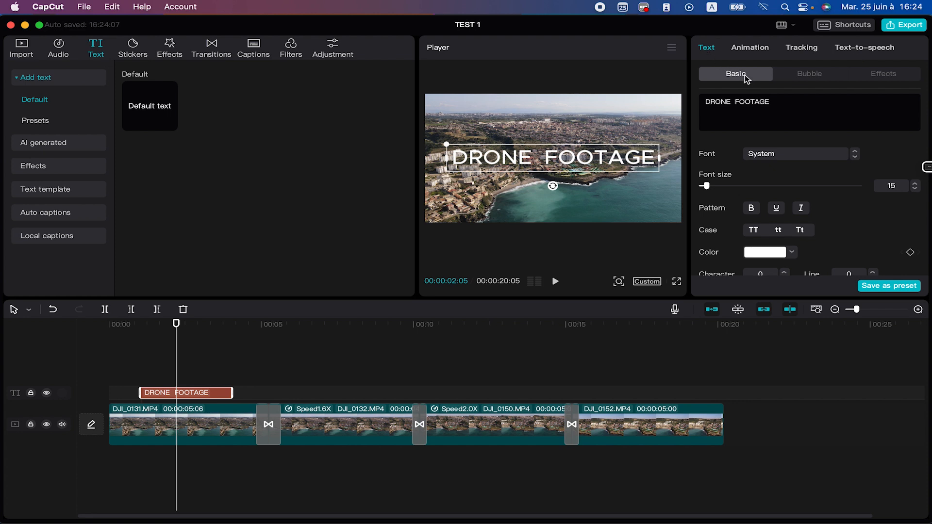
# Look at the bubble and effect styles for the DRONE FOOTAGE title and return to its basic settings.
pyautogui.click(810, 73)
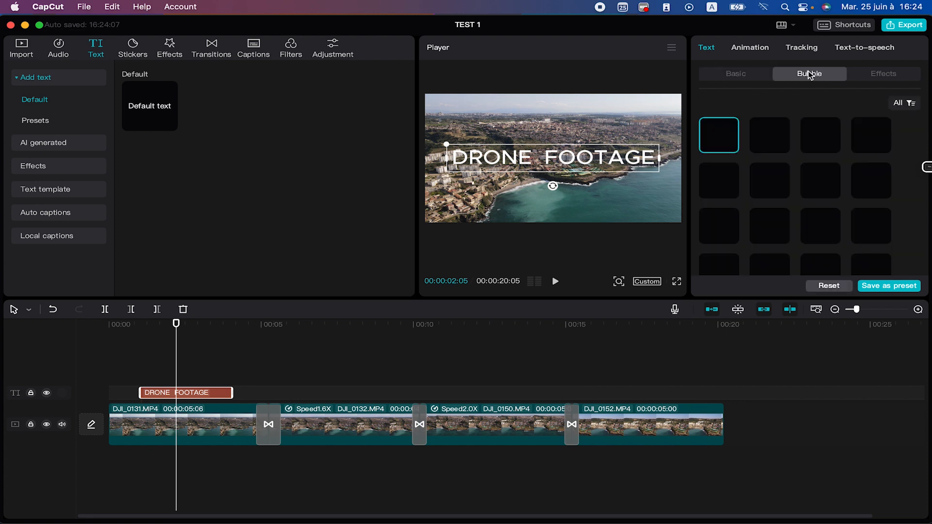
pyautogui.click(890, 73)
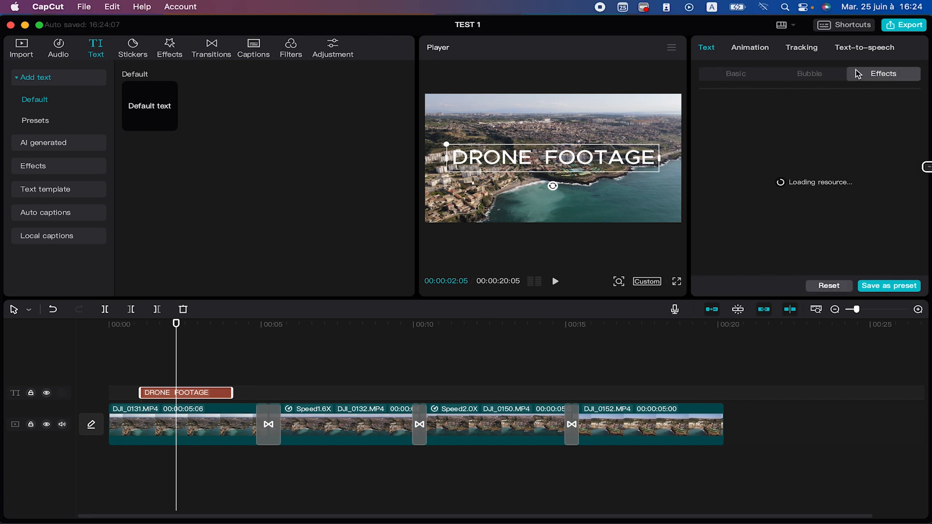
pyautogui.click(728, 74)
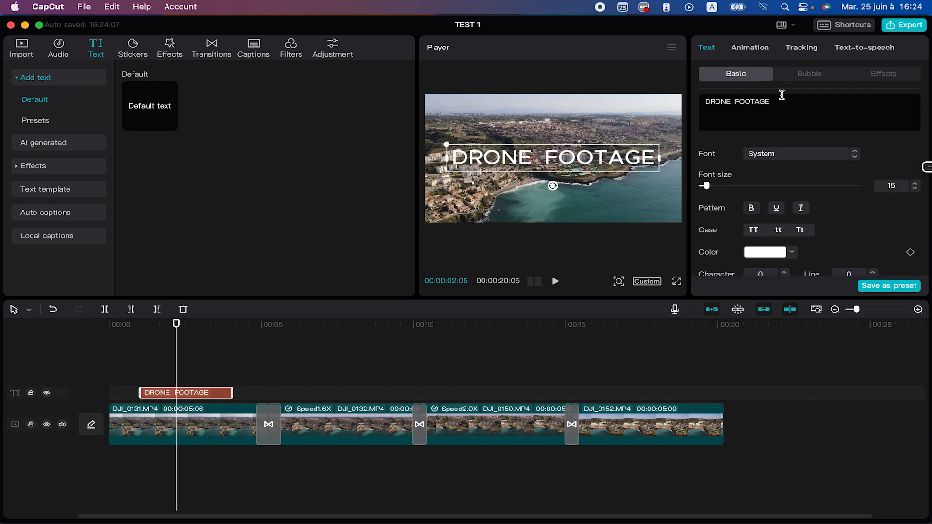
# Try to apply the linha and vinco preset fonts to the DRONE FOOTAGE title.
pyautogui.scroll(-1, 785, 103)
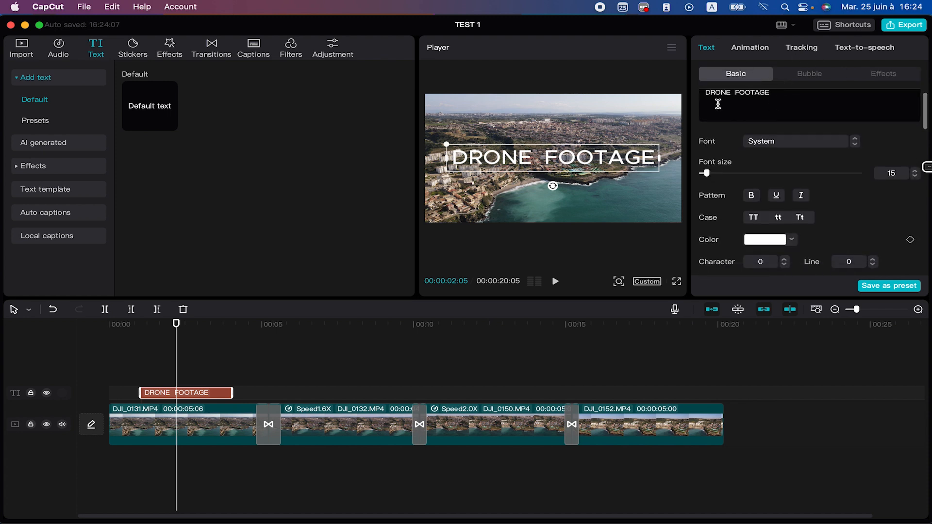
pyautogui.click(788, 141)
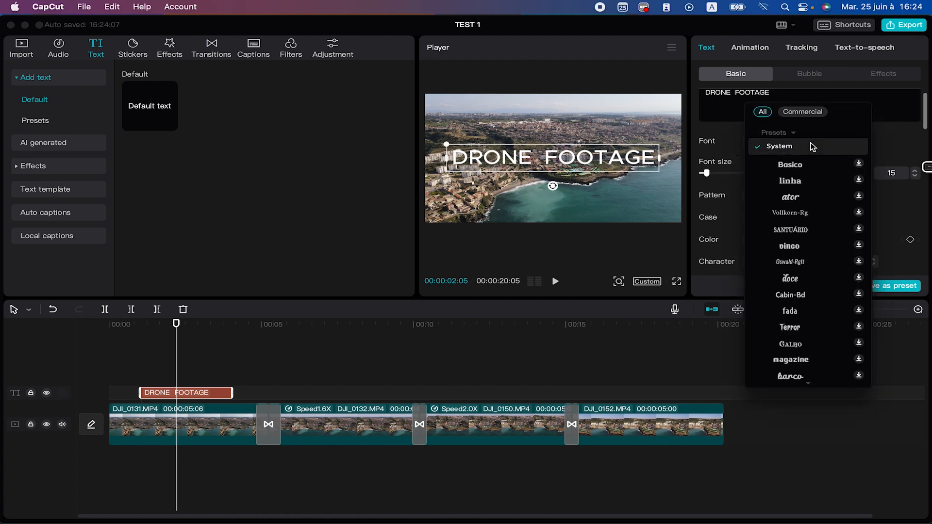
pyautogui.click(817, 183)
pyautogui.click(809, 244)
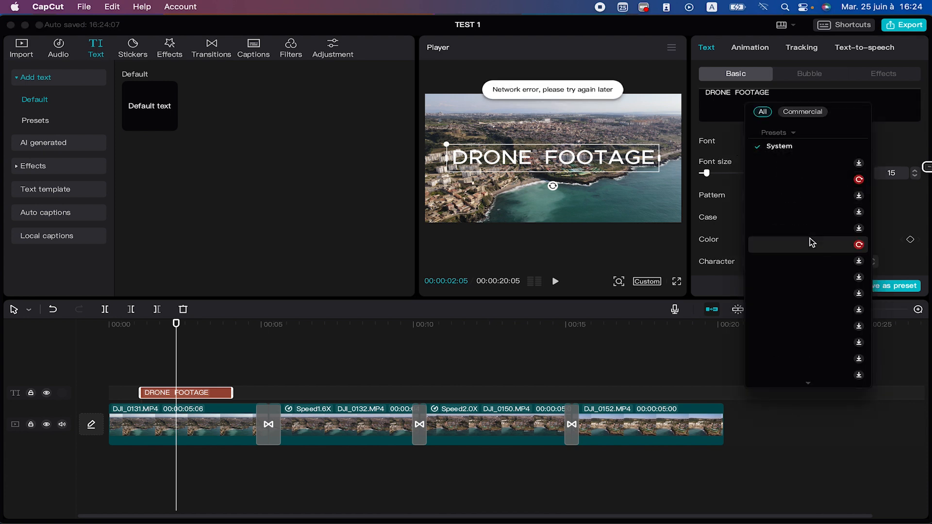
# Browse down to the system fonts and set the DRONE FOOTAGE title's font to Georgia.
pyautogui.scroll(-5, 811, 245)
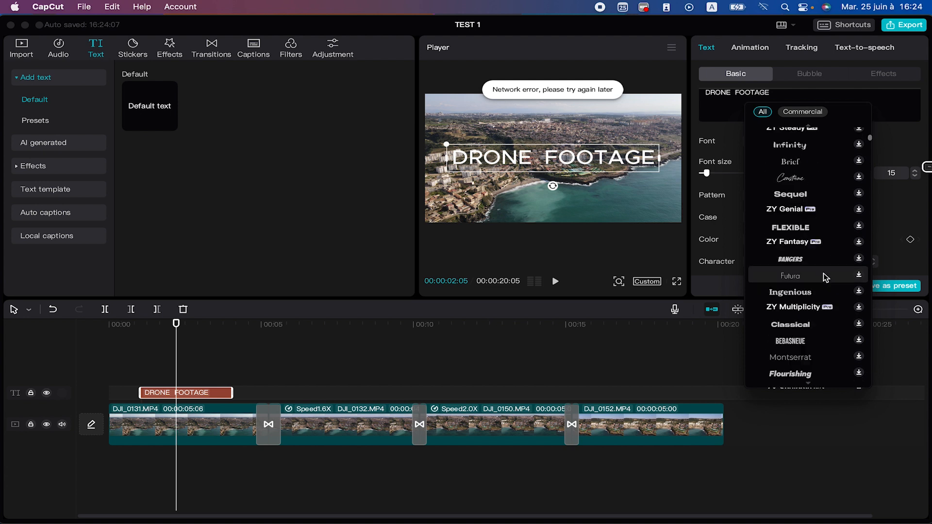
pyautogui.scroll(-10, 823, 276)
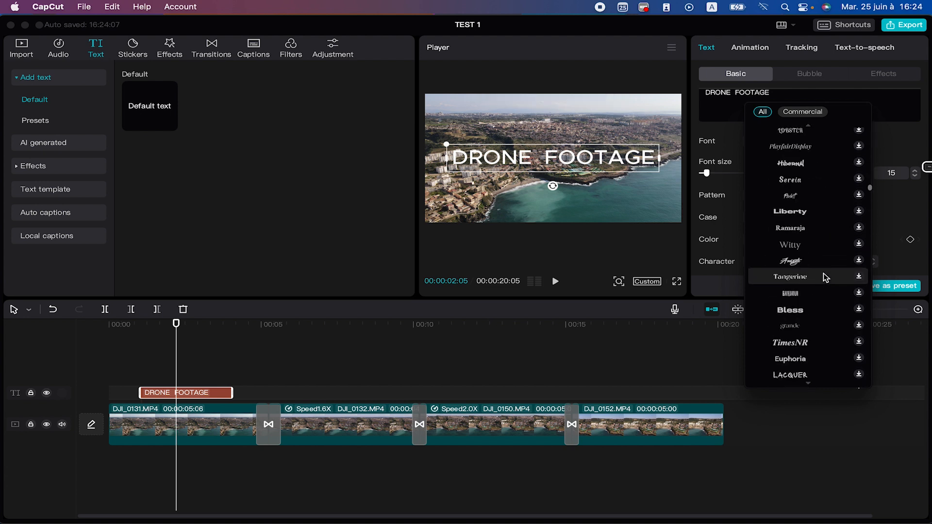
pyautogui.scroll(-15, 823, 273)
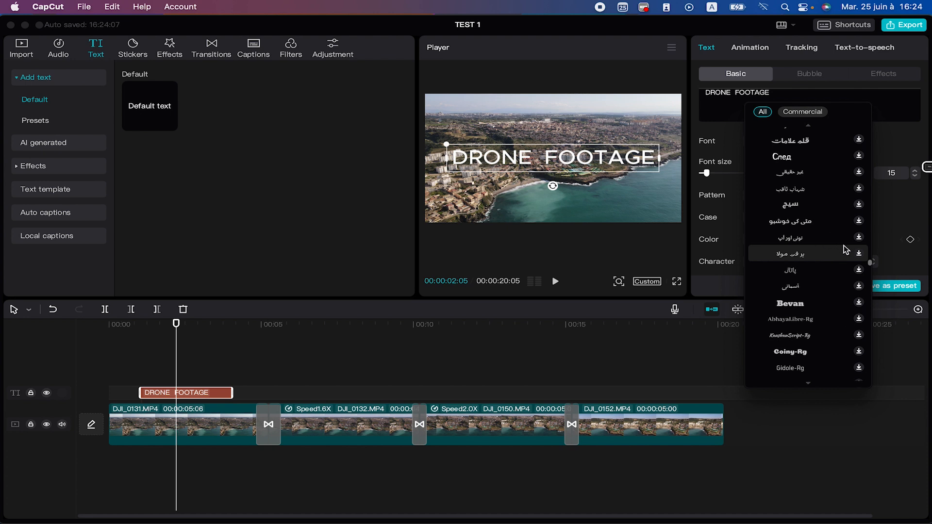
pyautogui.scroll(-10, 835, 251)
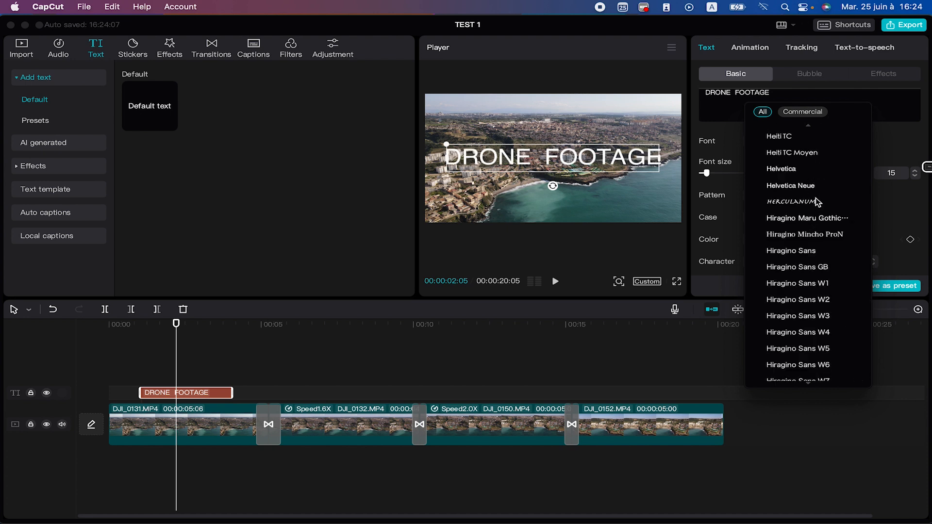
pyautogui.scroll(1, 815, 197)
pyautogui.click(801, 219)
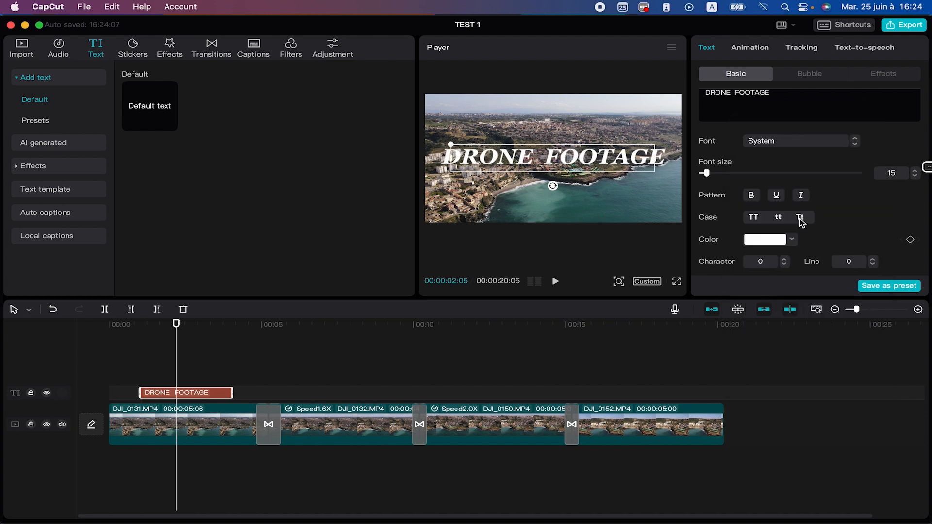
# Change the DRONE FOOTAGE title's font to the system font Al Bayan.
pyautogui.click(817, 141)
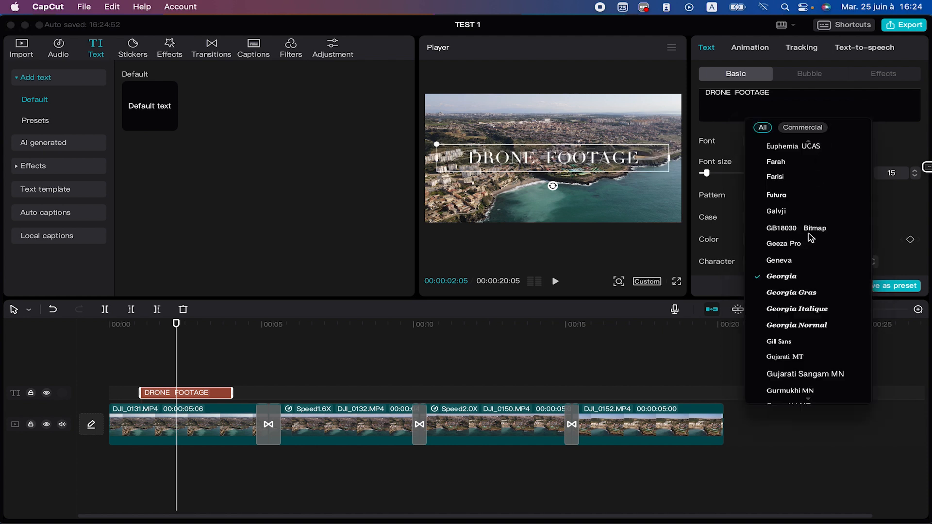
pyautogui.scroll(5, 810, 237)
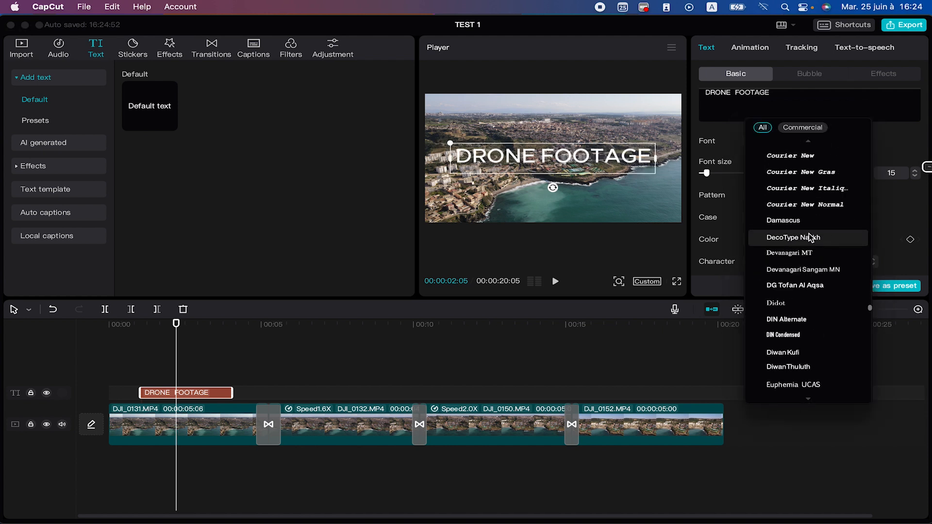
pyautogui.scroll(10, 808, 235)
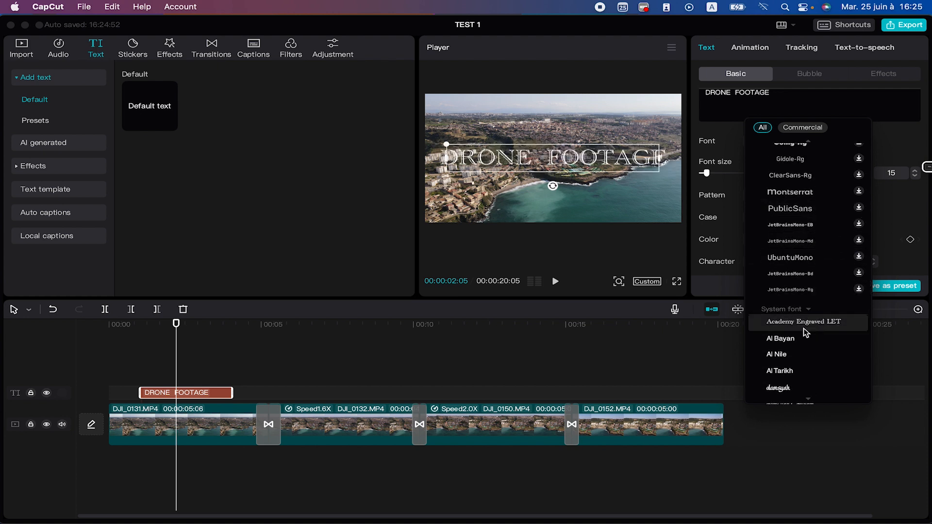
pyautogui.click(797, 343)
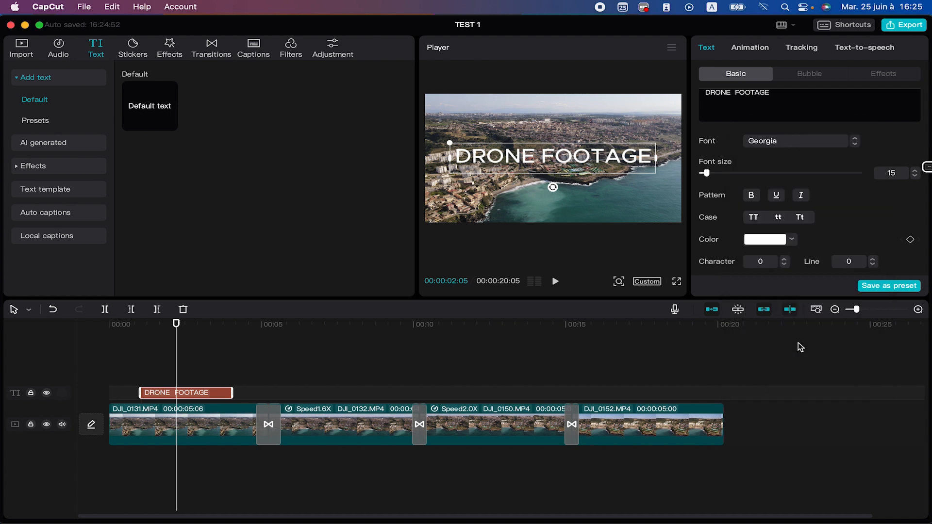
# Set the DRONE FOOTAGE title's font to the system font Al Tarikh.
pyautogui.click(797, 144)
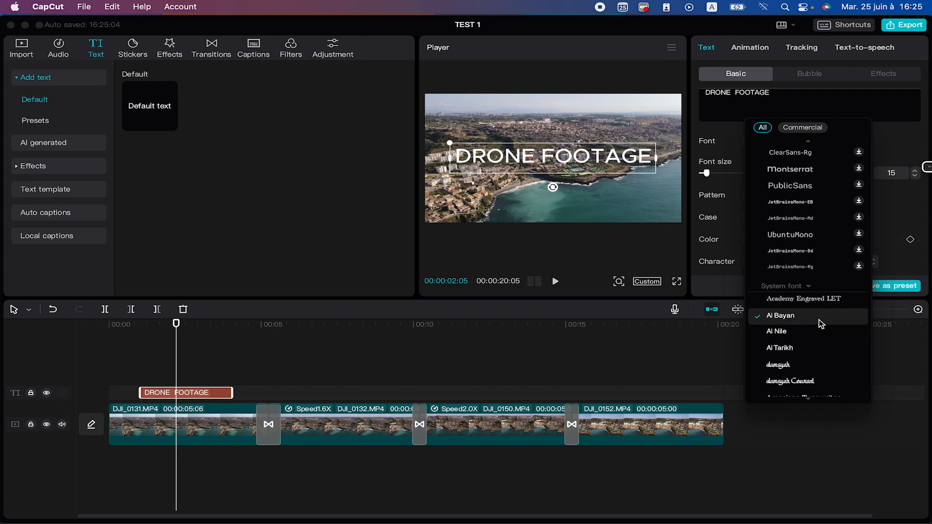
pyautogui.scroll(-2, 819, 319)
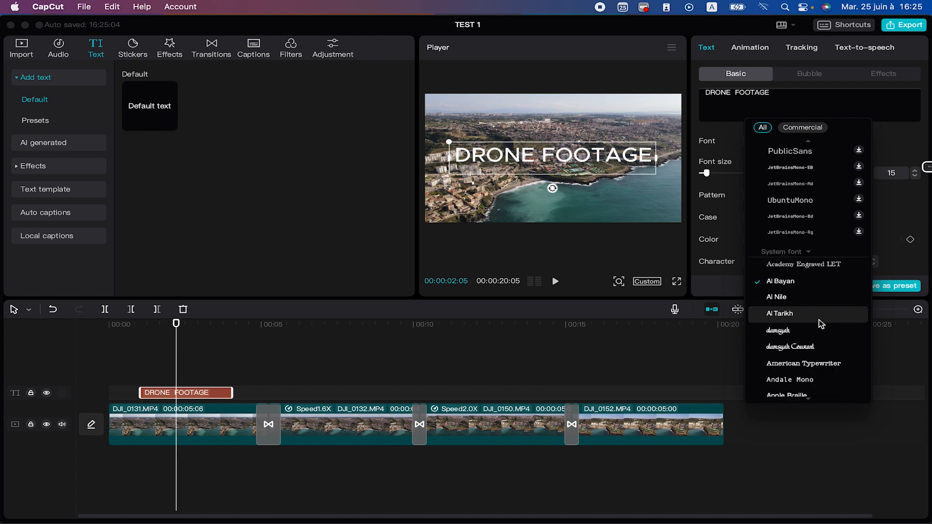
pyautogui.scroll(-1, 819, 320)
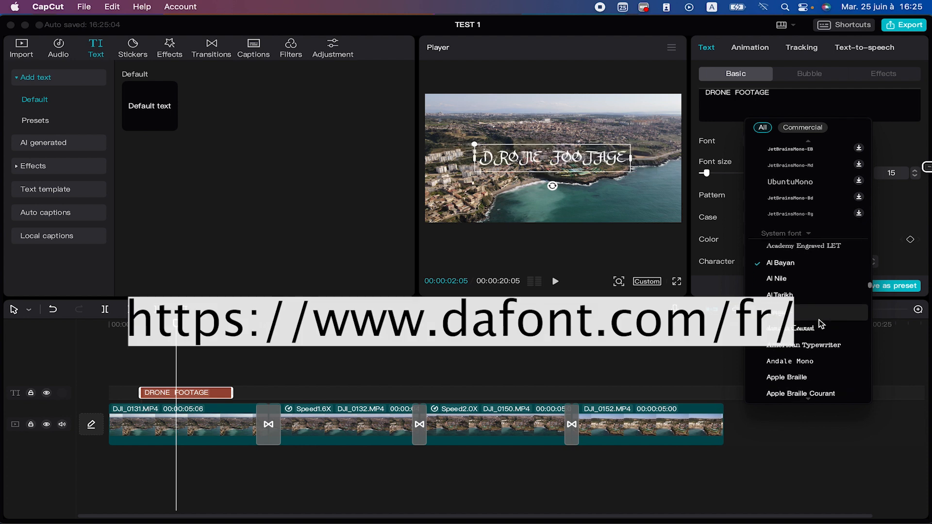
pyautogui.click(820, 292)
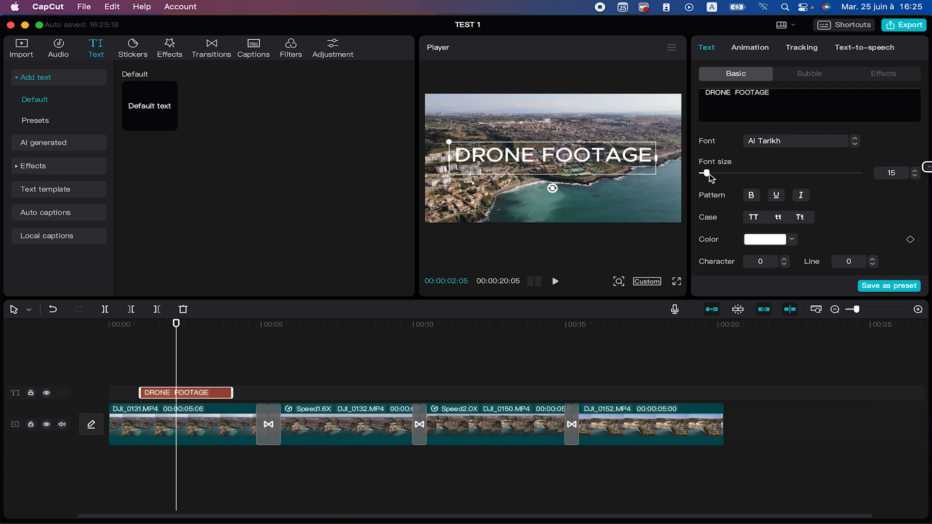
# Set the DRONE FOOTAGE title's font size to 15 and make its text bold without italics.
pyautogui.moveTo(707, 173)
pyautogui.mouseDown()
pyautogui.moveTo(724, 173)
pyautogui.moveTo(706, 173)
pyautogui.mouseUp()
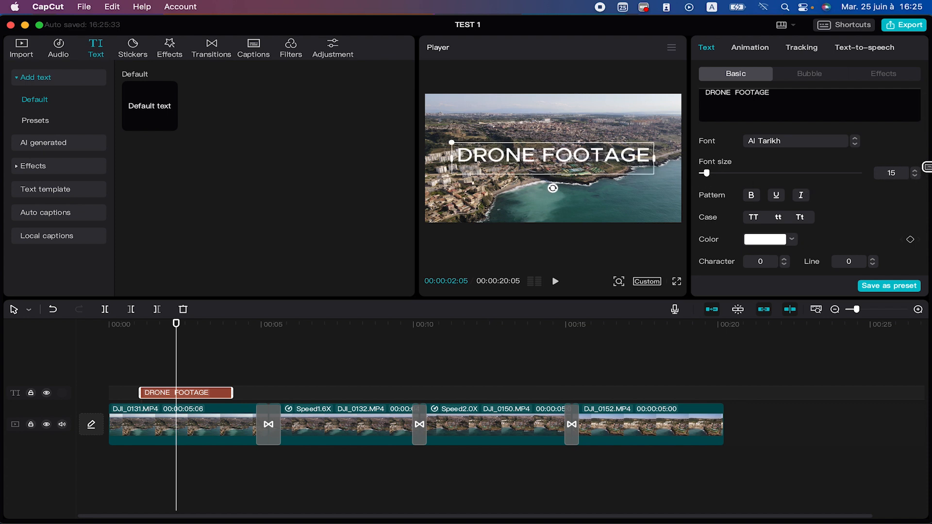
pyautogui.click(928, 167)
pyautogui.click(462, 158)
pyautogui.scroll(-2, 730, 196)
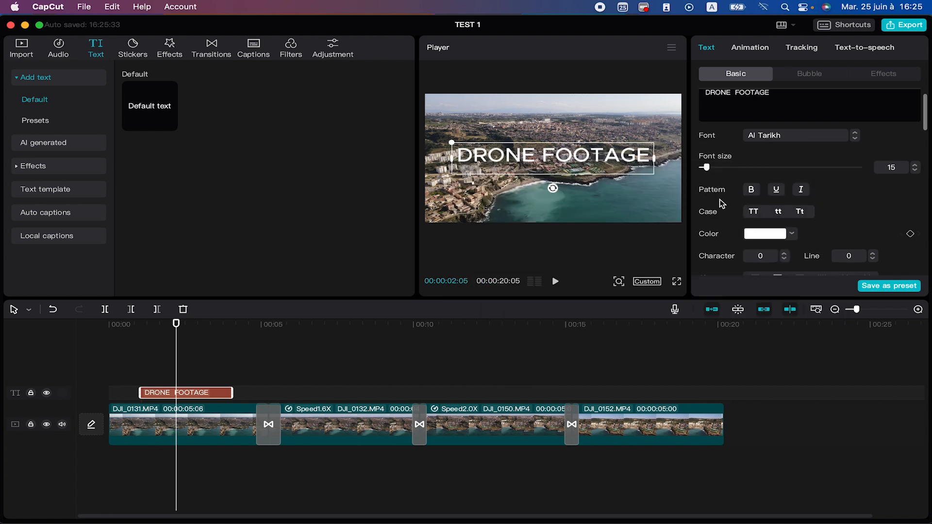
pyautogui.click(752, 189)
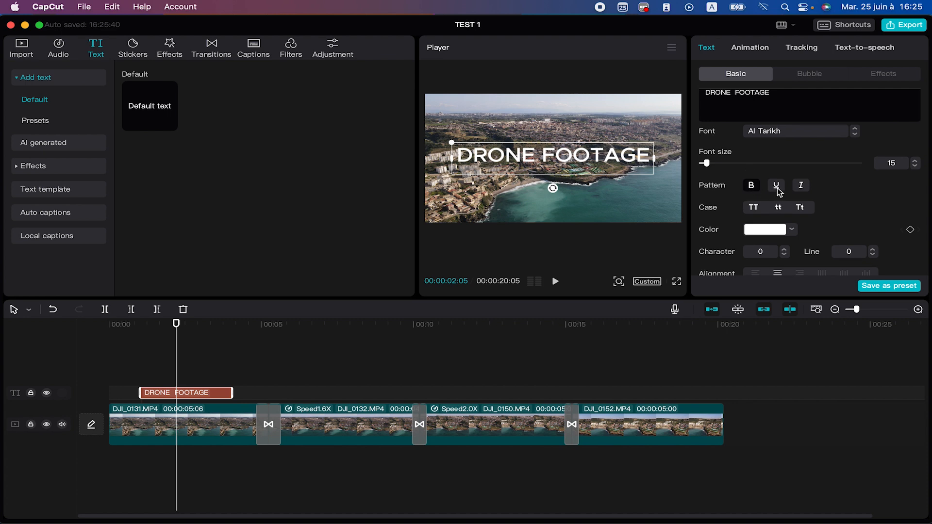
pyautogui.click(799, 187)
pyautogui.click(798, 188)
pyautogui.scroll(-1, 805, 195)
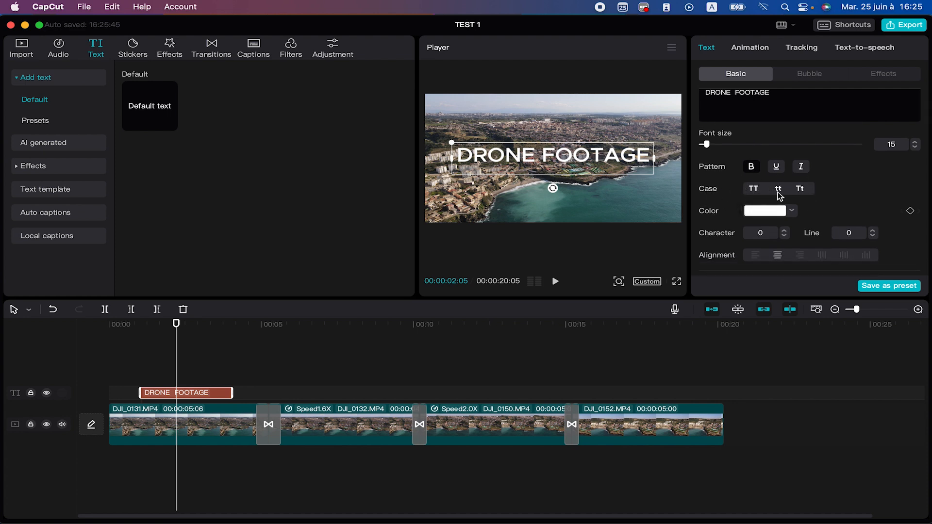
# Change the DRONE FOOTAGE title's text color to the bright blue 07ACF4.
pyautogui.scroll(-1, 815, 201)
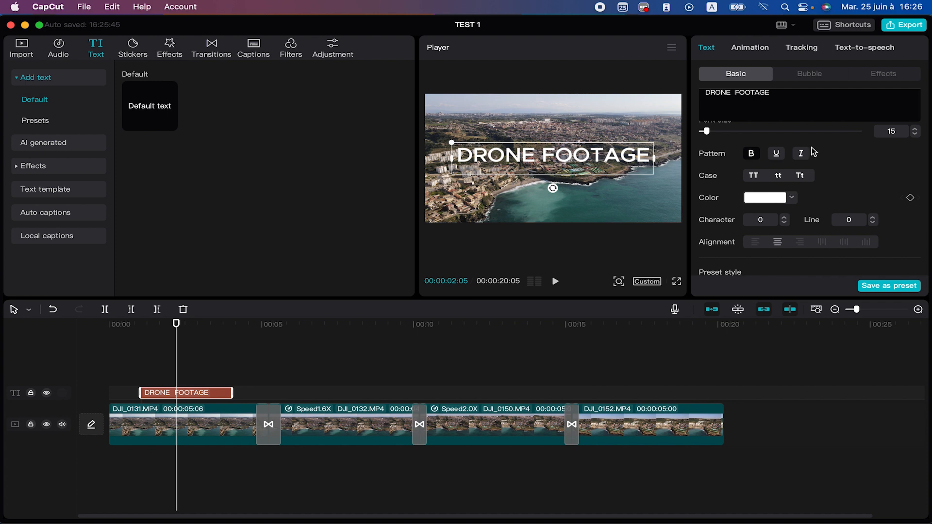
pyautogui.click(791, 197)
pyautogui.moveTo(796, 237); pyautogui.dragTo(840, 218)
pyautogui.moveTo(740, 298); pyautogui.dragTo(808, 296)
pyautogui.moveTo(835, 235); pyautogui.dragTo(856, 217)
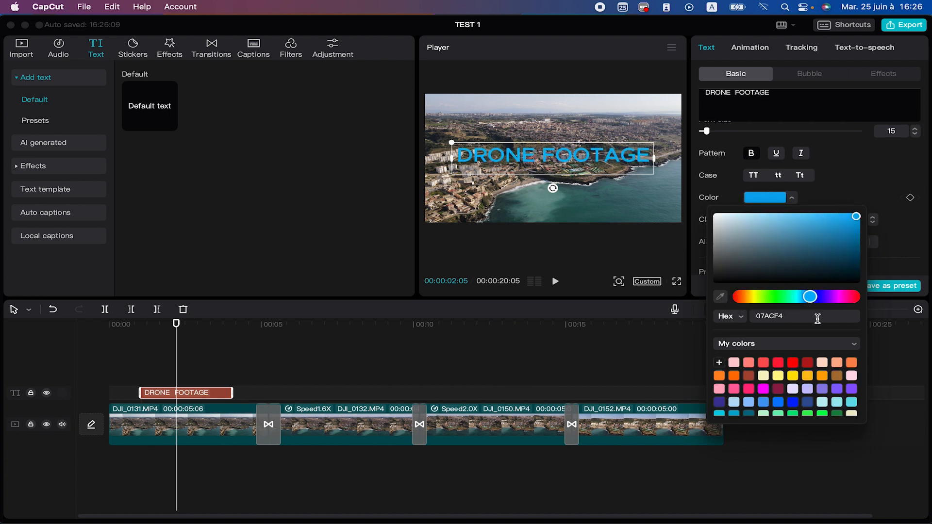
# Look through the My colors swatches, the available palettes and the hex code of the title's text color.
pyautogui.scroll(-3, 783, 396)
pyautogui.scroll(4, 753, 396)
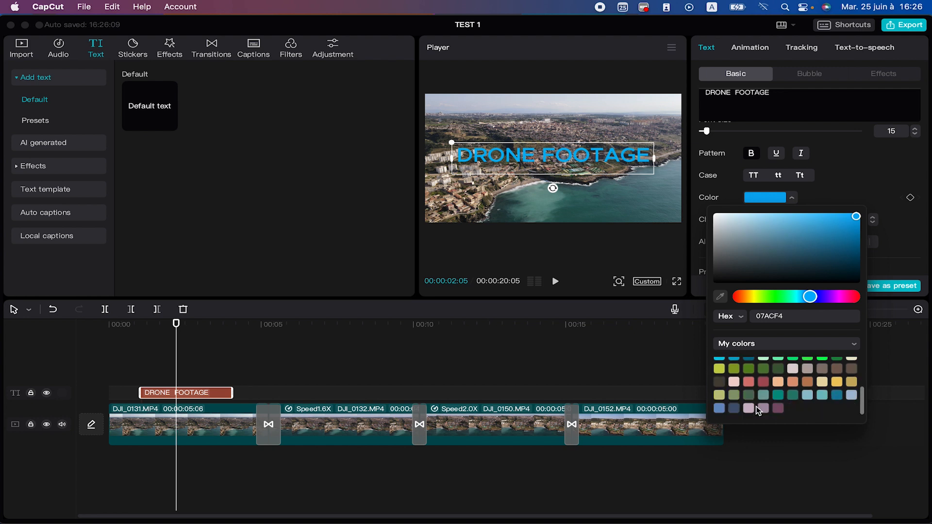
pyautogui.click(842, 338)
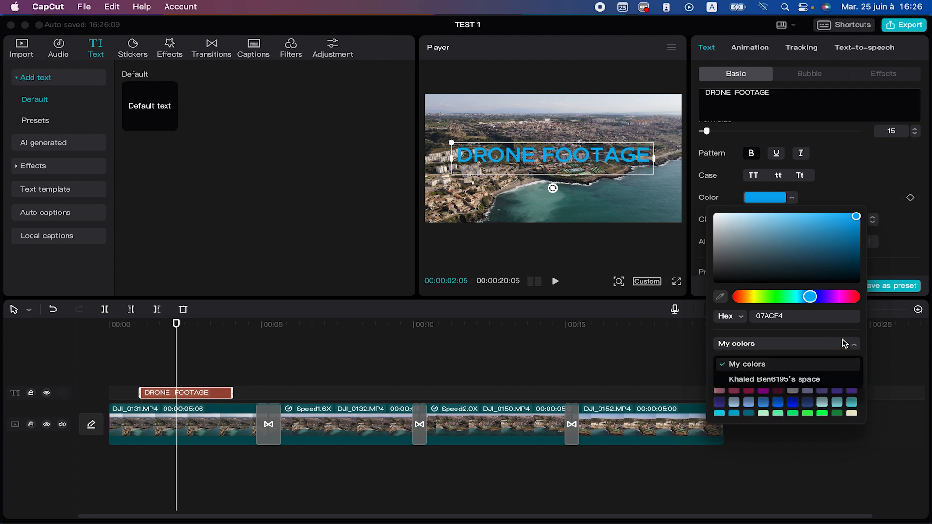
pyautogui.click(842, 347)
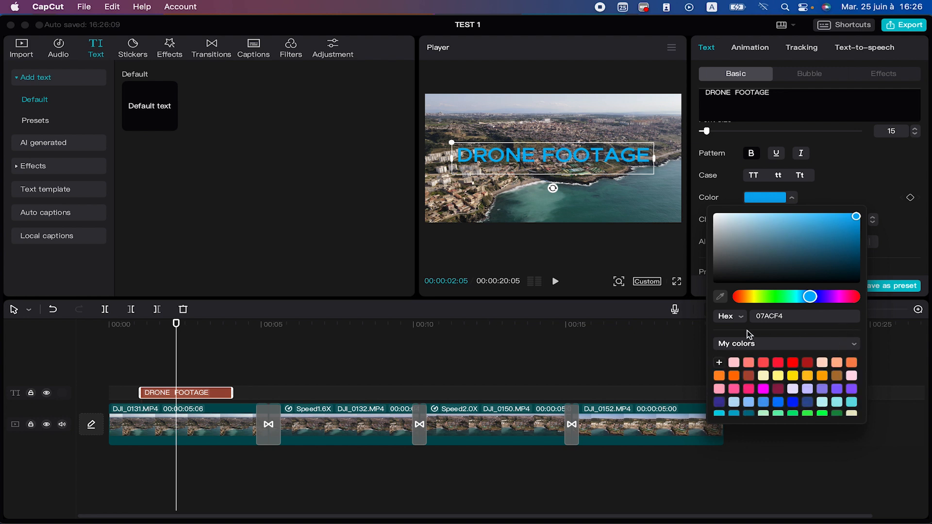
pyautogui.click(775, 316)
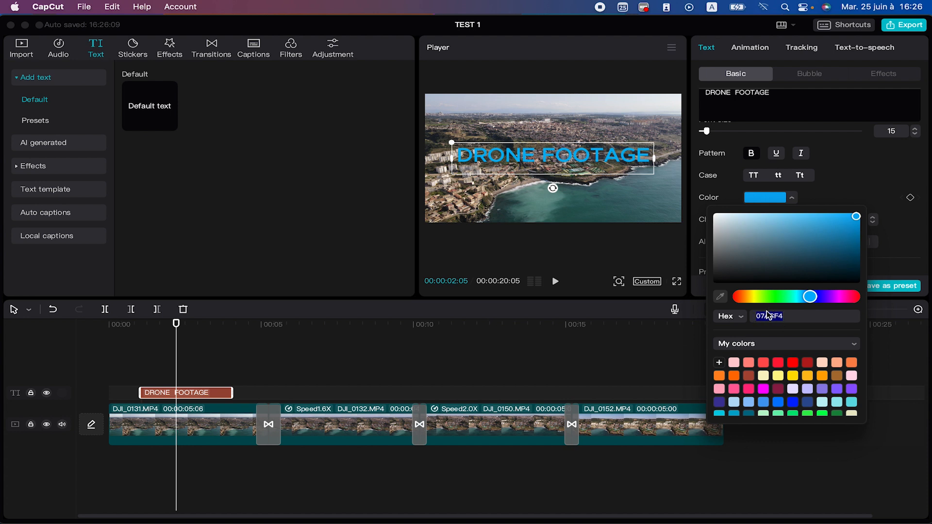
# Try to pick the title's color from the screen with the eyedropper, cancel the access request and close the color picker.
pyautogui.click(720, 297)
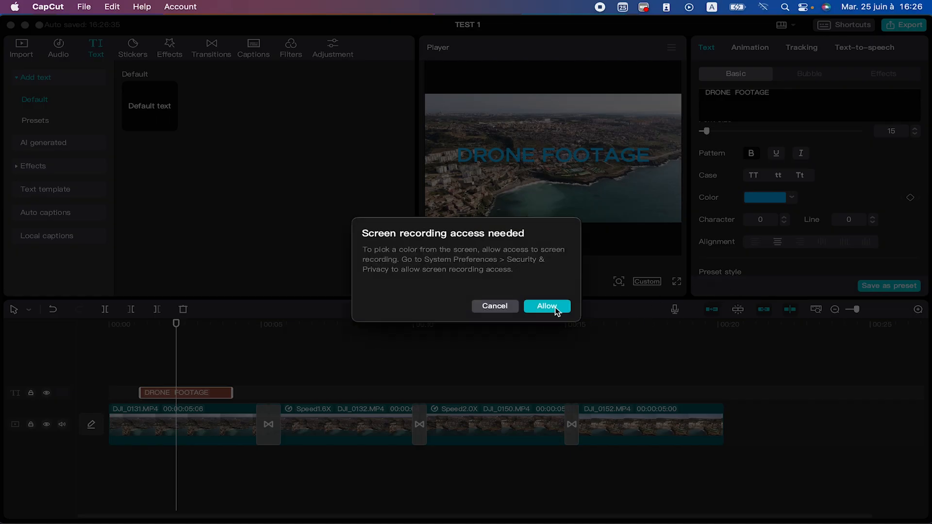
pyautogui.click(546, 307)
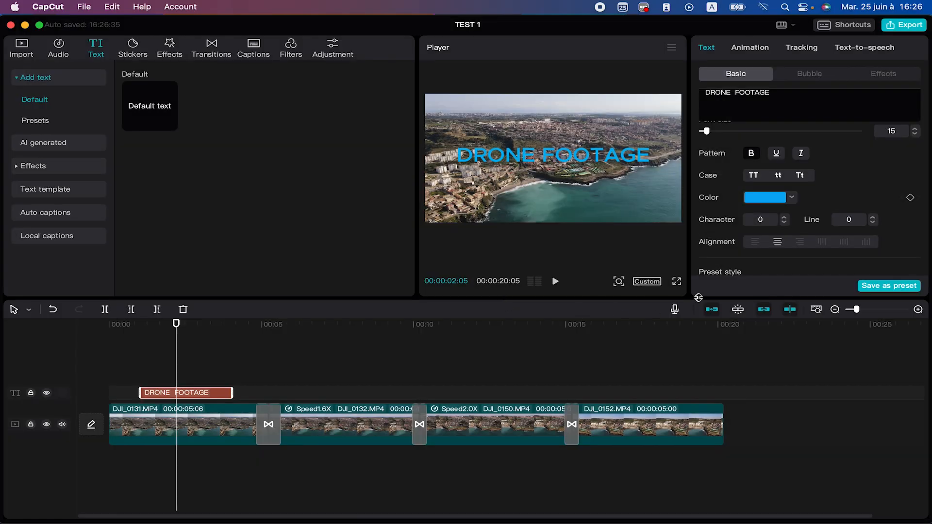
pyautogui.click(792, 198)
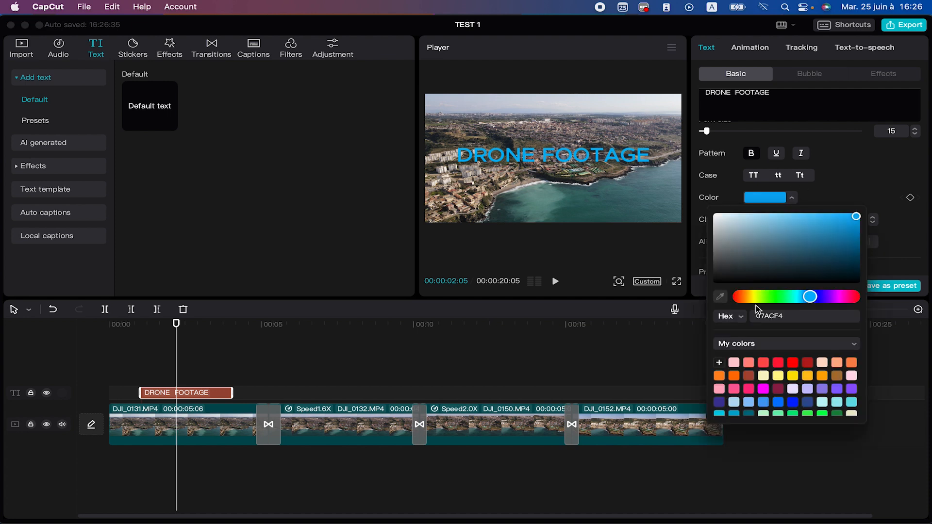
pyautogui.click(721, 297)
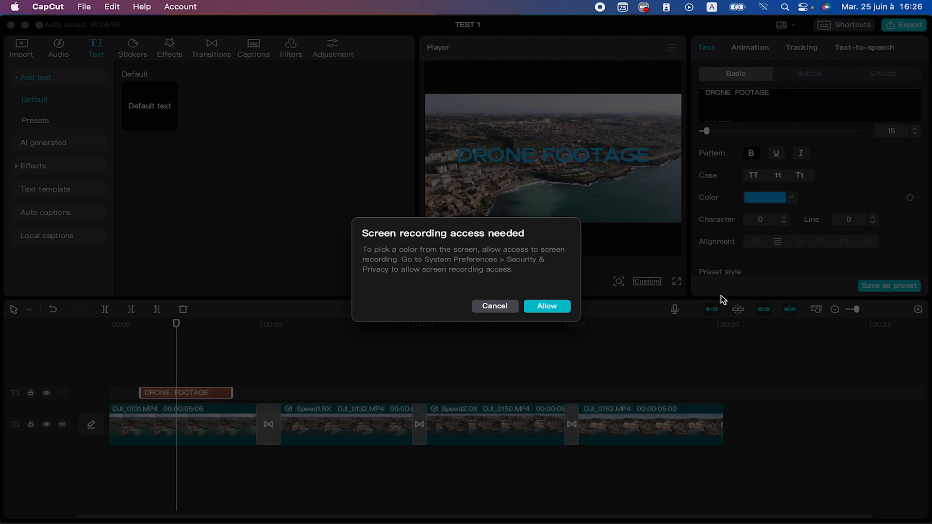
pyautogui.click(494, 305)
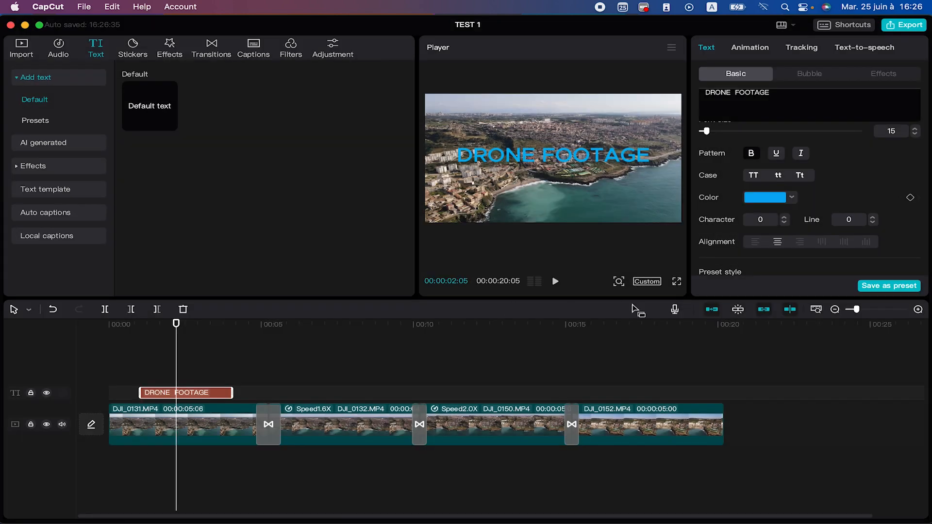
pyautogui.click(791, 197)
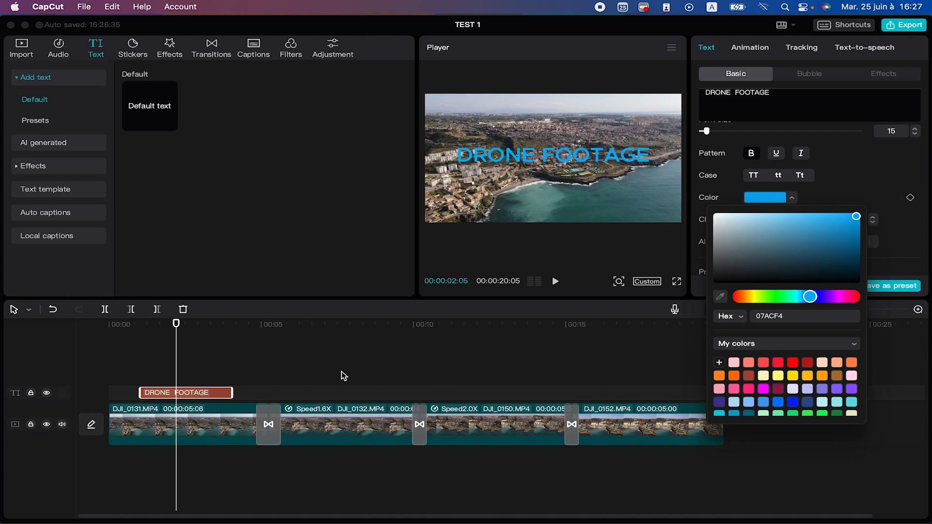
pyautogui.click(795, 198)
# Try a character spacing of 3 on the DRONE FOOTAGE title and reduce it to 1.
pyautogui.scroll(-3, 825, 192)
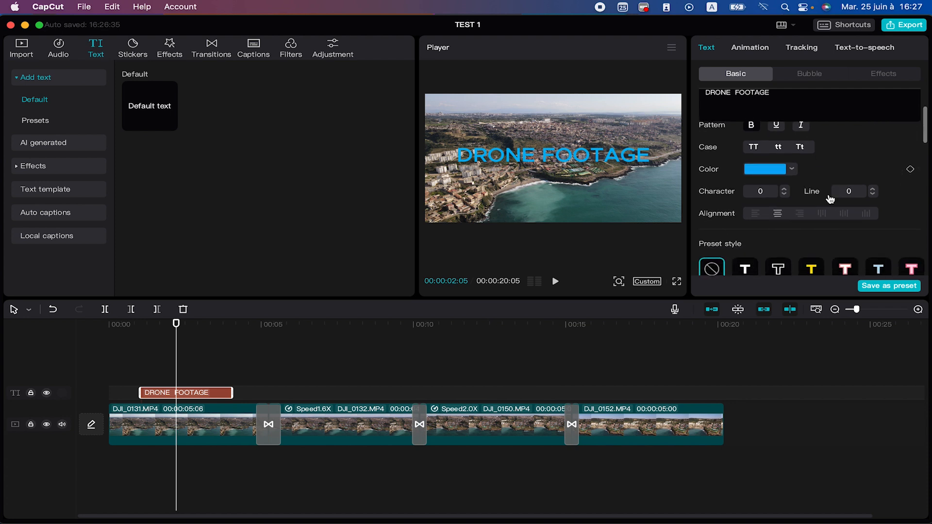
pyautogui.click(783, 188)
pyautogui.click(783, 188)
pyautogui.click(783, 188)
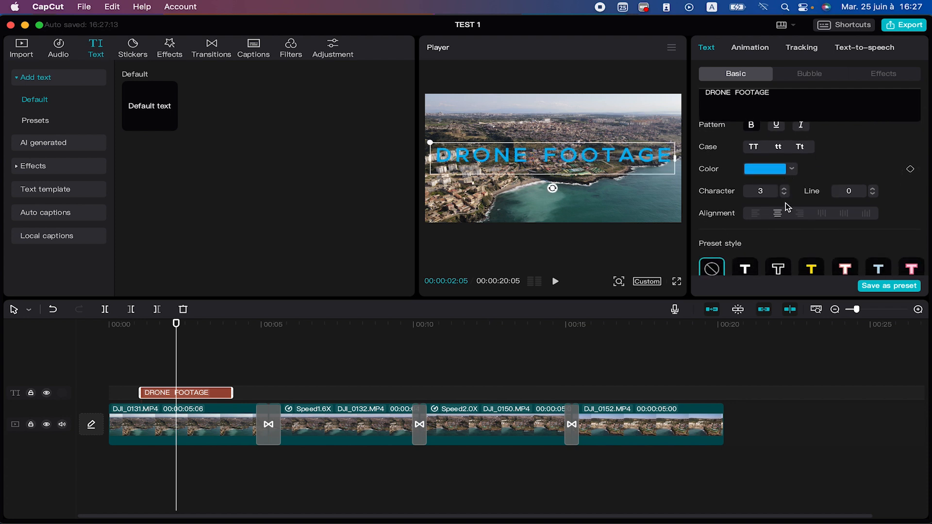
pyautogui.click(784, 194)
pyautogui.click(784, 194)
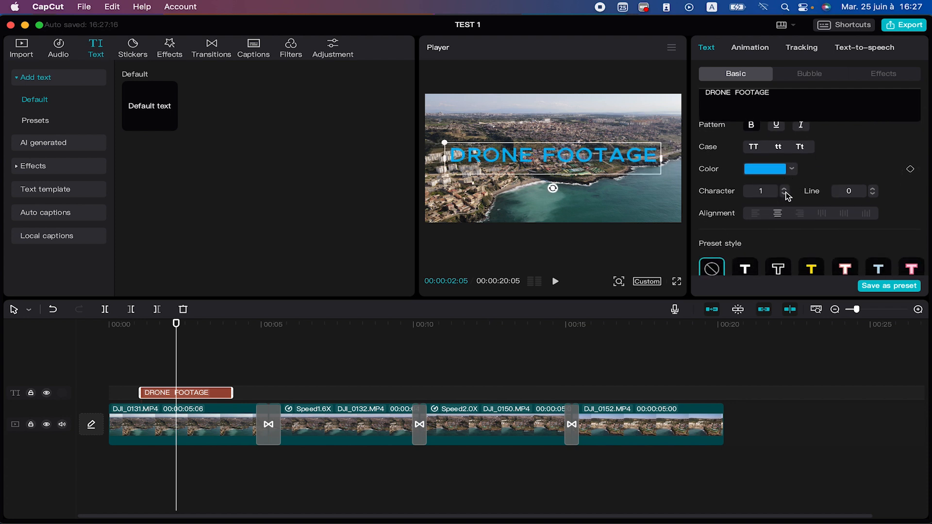
# Set the DRONE FOOTAGE title's character spacing to 0 and try a different line spacing.
pyautogui.click(784, 194)
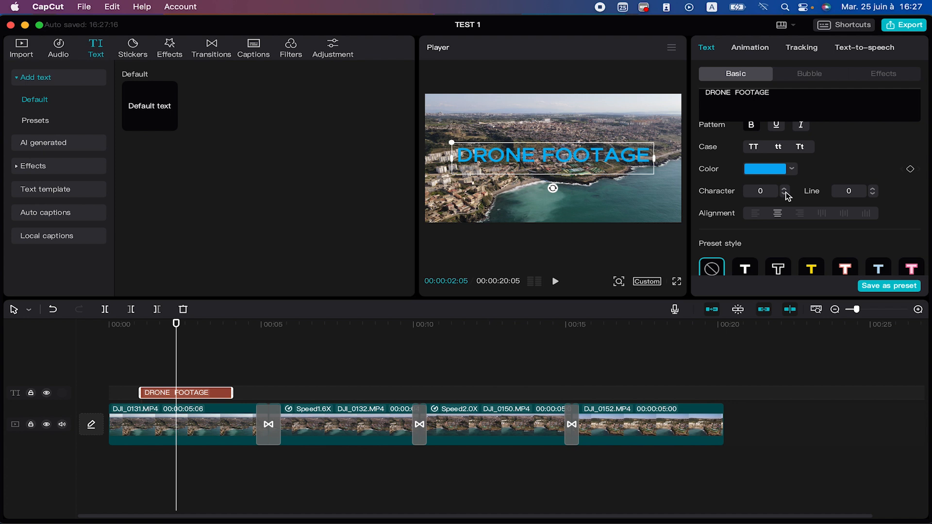
pyautogui.click(872, 188)
pyautogui.click(872, 189)
# Apply the yellow preset style with a black outline to the DRONE FOOTAGE title.
pyautogui.scroll(-3, 862, 221)
pyautogui.scroll(-2, 862, 220)
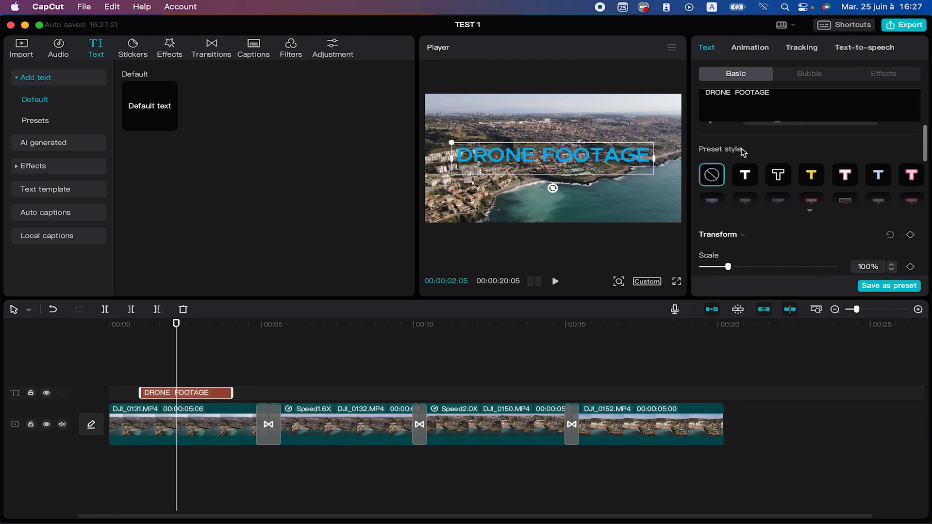
pyautogui.scroll(-1, 784, 178)
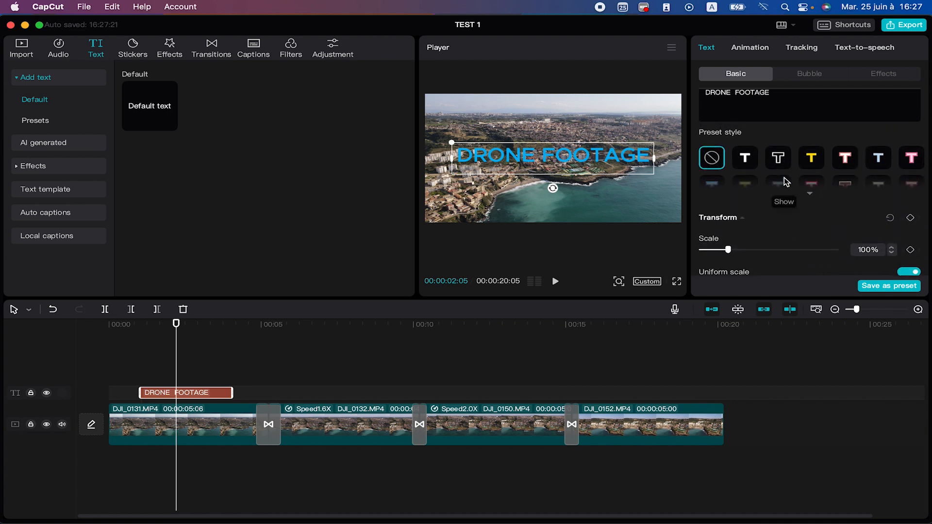
pyautogui.scroll(-2, 781, 169)
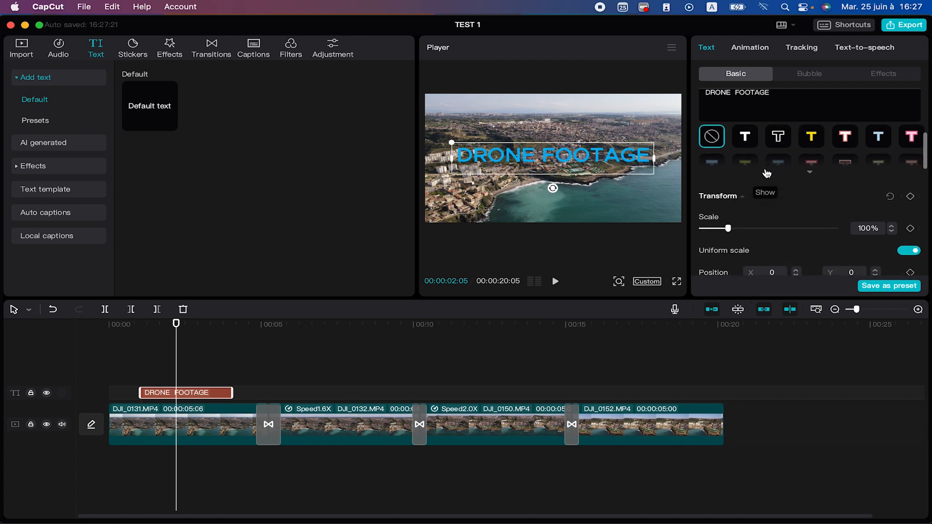
pyautogui.scroll(1, 768, 172)
pyautogui.click(811, 138)
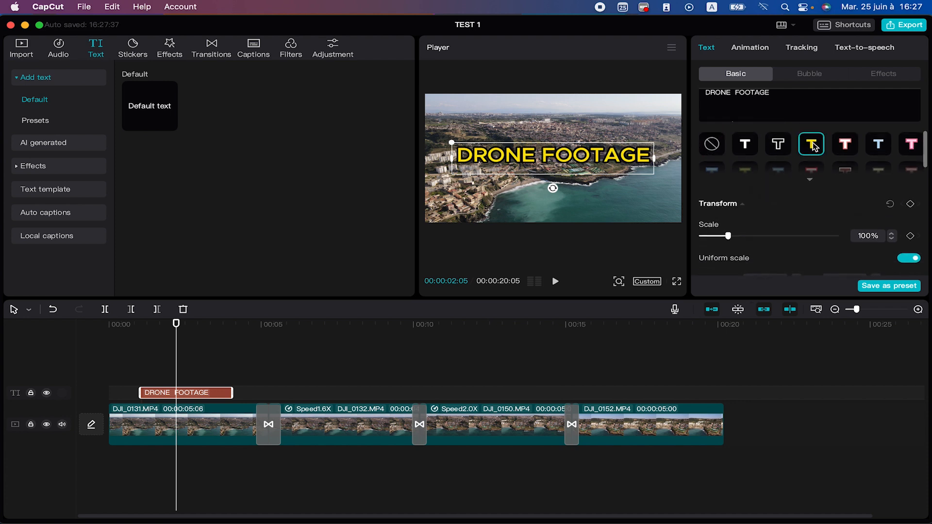
# Expand the preset styles and look through the full set of text looks.
pyautogui.scroll(-1, 802, 188)
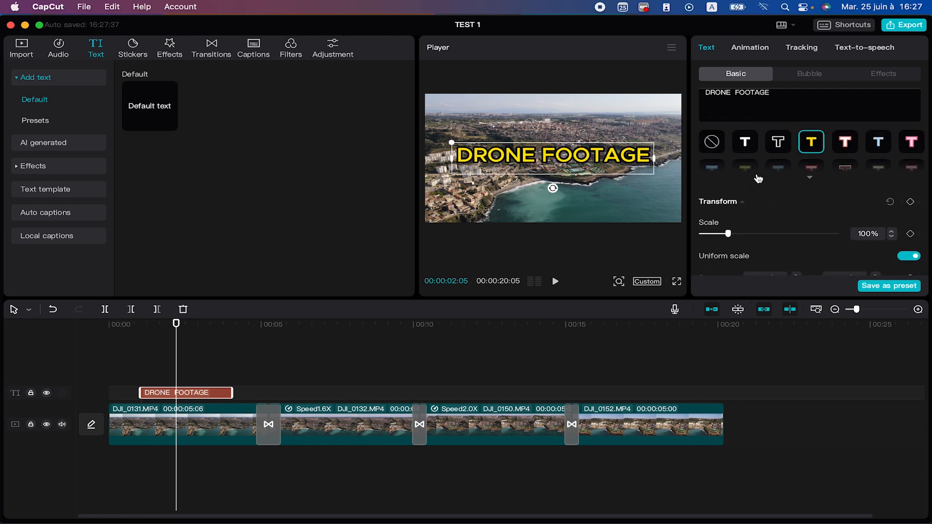
pyautogui.click(808, 177)
pyautogui.scroll(-2, 826, 201)
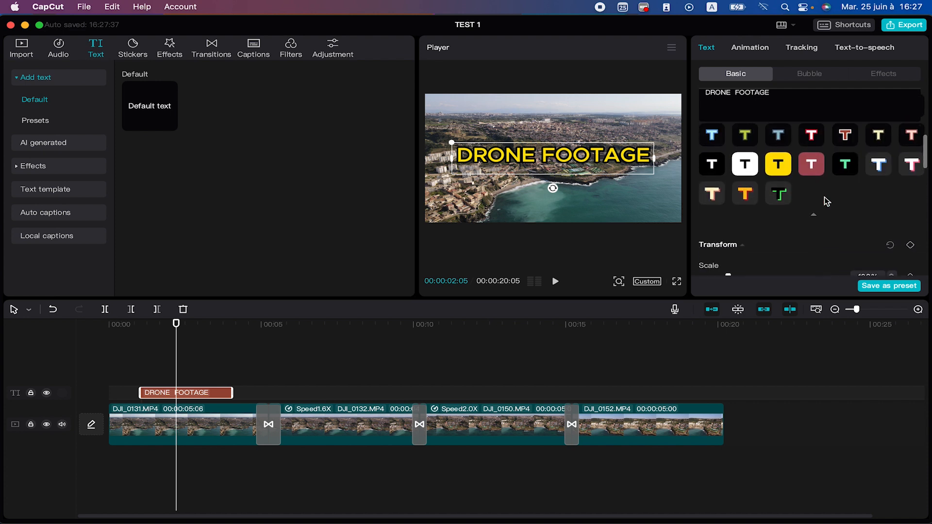
pyautogui.scroll(1, 825, 194)
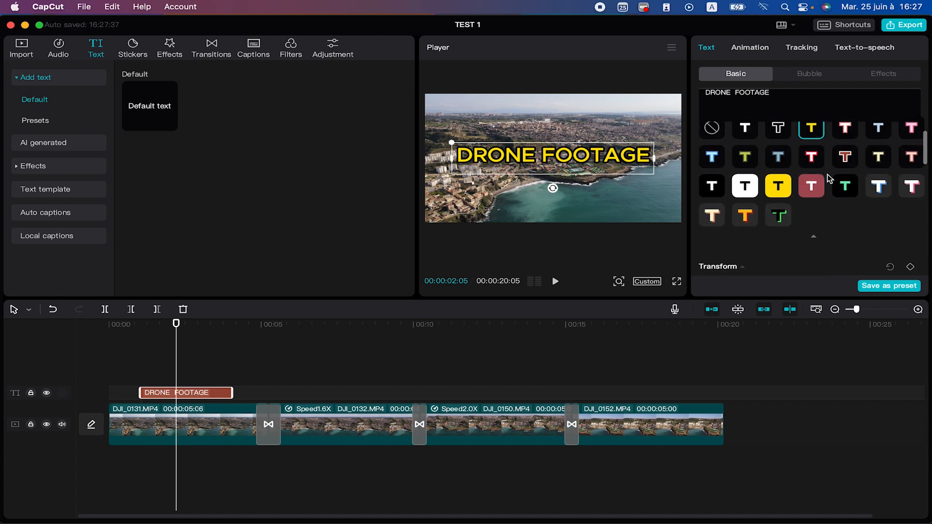
# Scale the DRONE FOOTAGE title down to 92%.
pyautogui.scroll(-5, 827, 173)
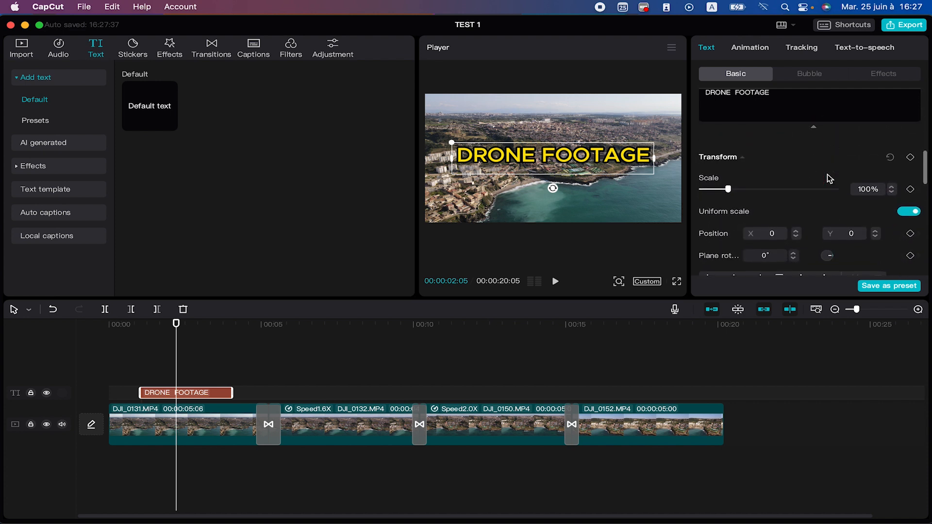
pyautogui.scroll(-1, 757, 175)
pyautogui.scroll(1, 759, 173)
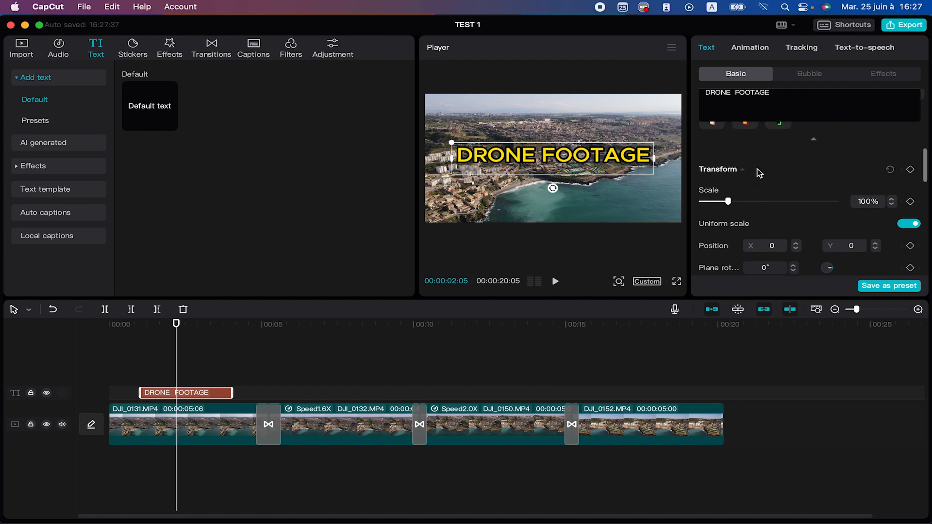
pyautogui.scroll(-1, 758, 171)
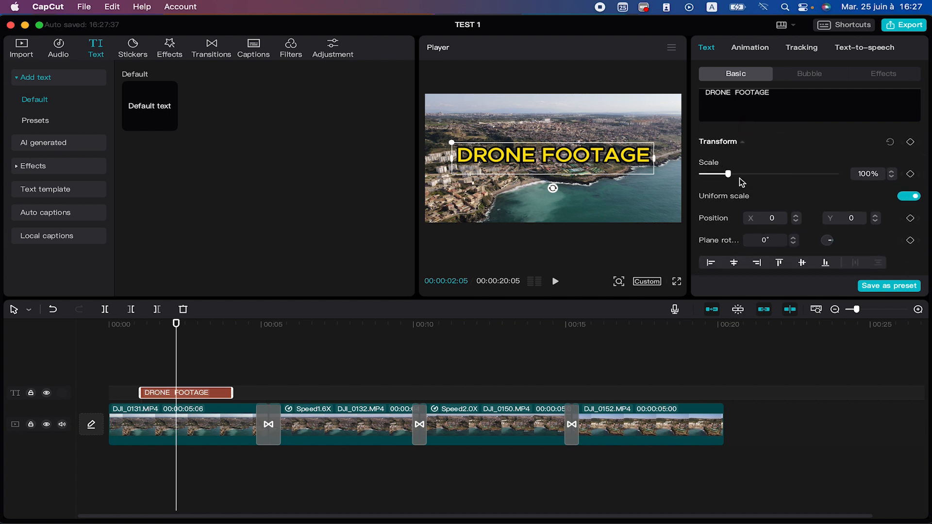
pyautogui.moveTo(727, 173)
pyautogui.mouseDown()
pyautogui.moveTo(738, 173)
pyautogui.moveTo(724, 173)
pyautogui.mouseUp()
pyautogui.scroll(-1, 723, 219)
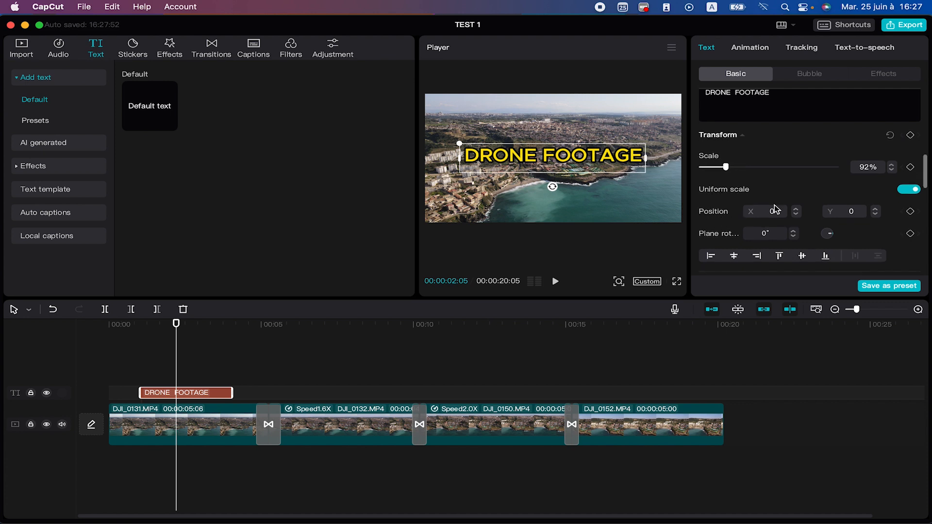
# Try an X position of 3 on the title and return it to 0.
pyautogui.click(795, 208)
pyautogui.click(795, 209)
pyautogui.click(795, 209)
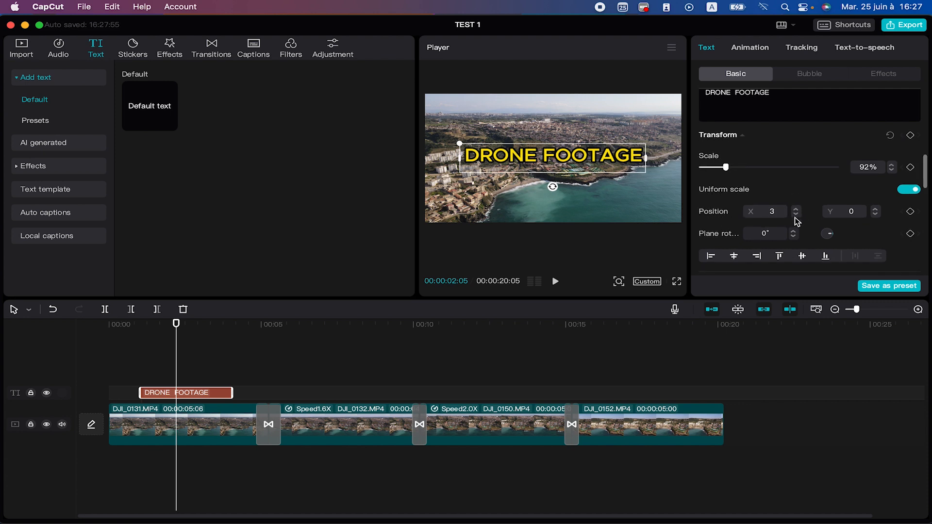
pyautogui.click(796, 215)
pyautogui.click(796, 215)
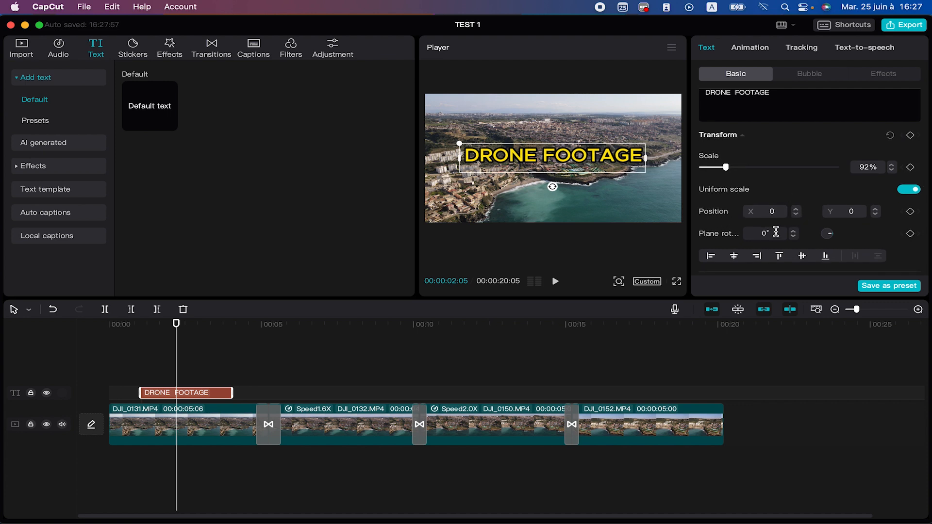
# Try a plane rotation of 3° on the title and bring it back to 0°.
pyautogui.scroll(-2, 766, 240)
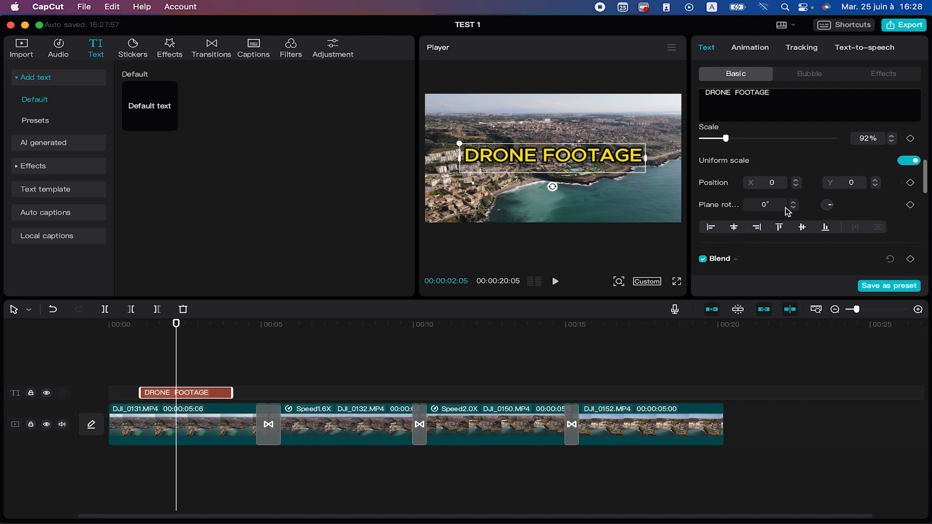
pyautogui.click(795, 203)
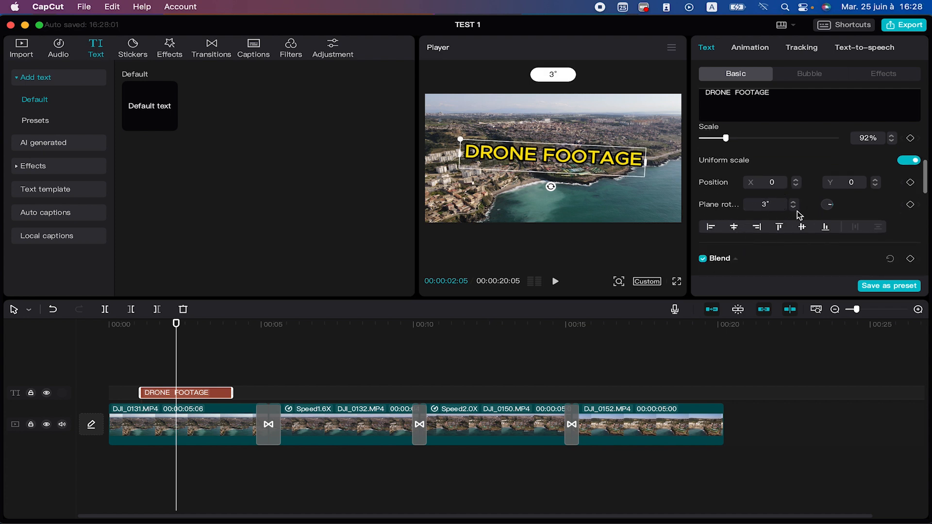
pyautogui.click(794, 210)
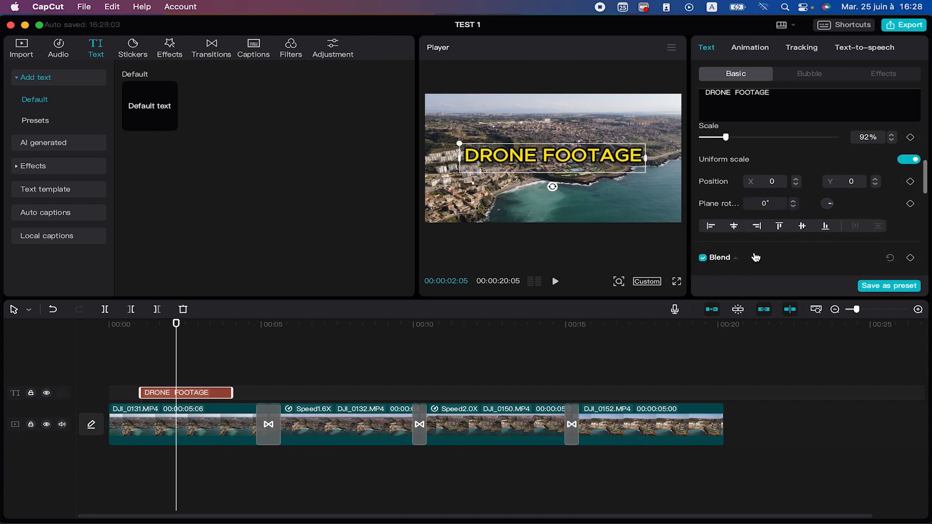
# Collapse the title's Transform, Blend and Stroke settings to get an overview of the sections.
pyautogui.scroll(-1, 755, 260)
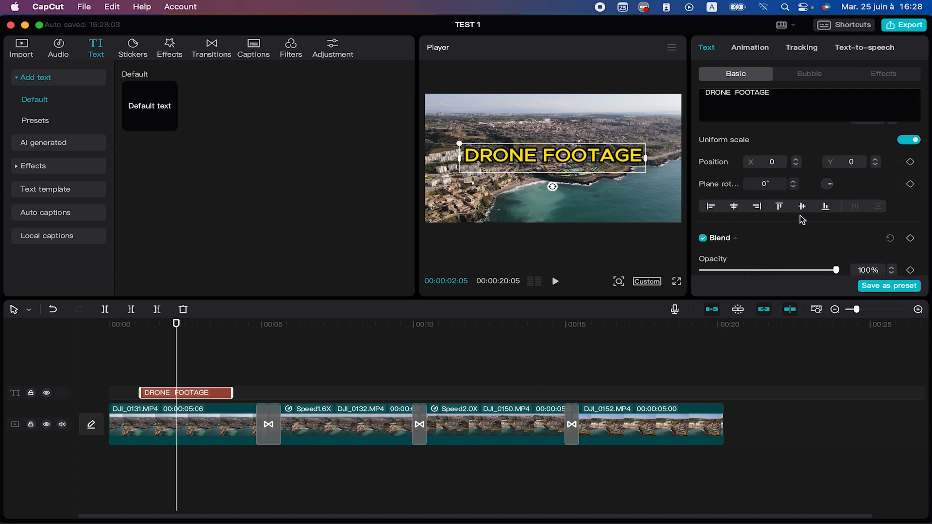
pyautogui.scroll(-1, 805, 216)
pyautogui.scroll(3, 805, 216)
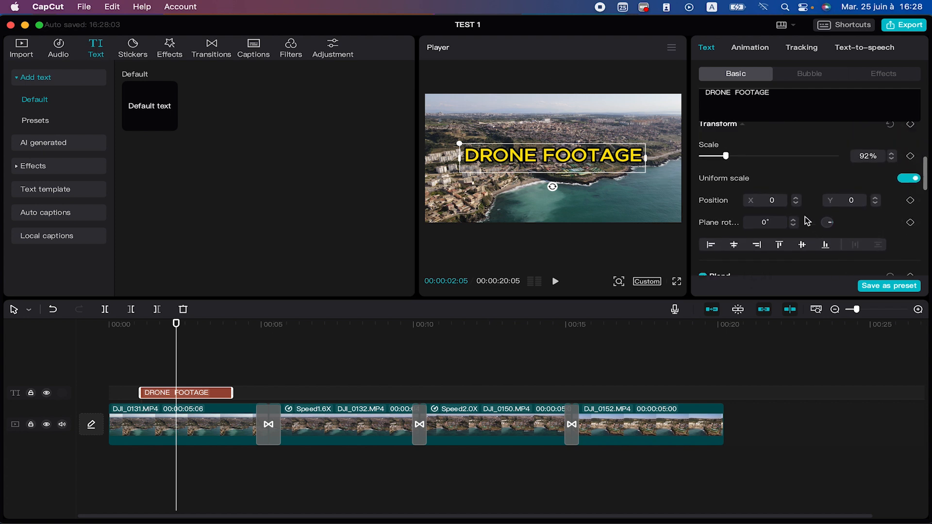
pyautogui.click(742, 128)
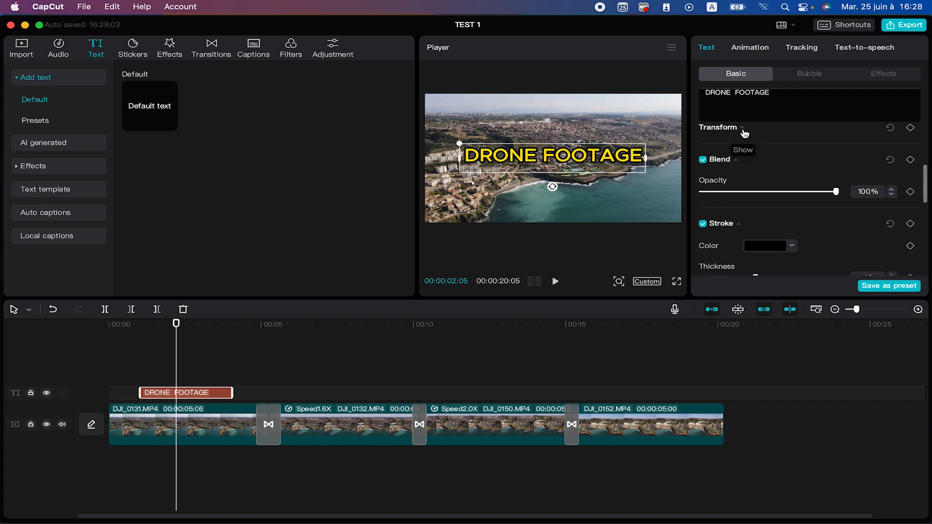
pyautogui.click(736, 161)
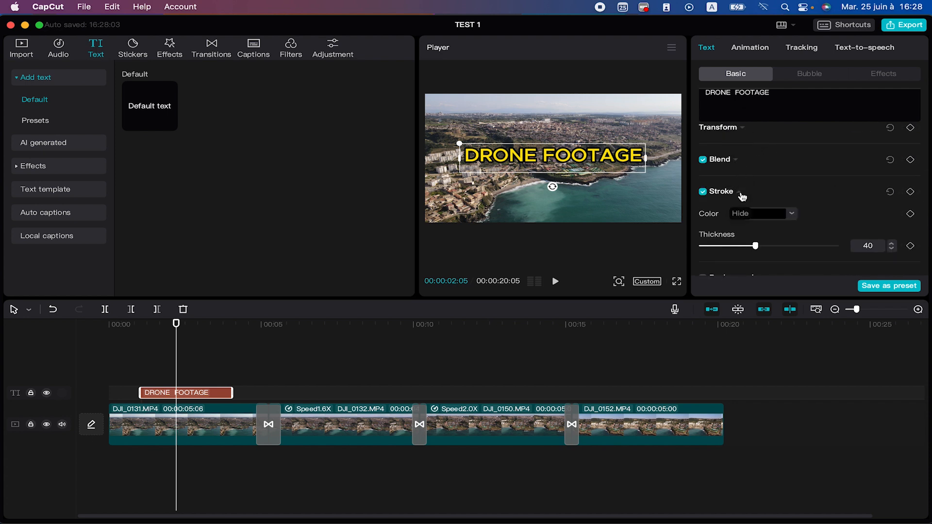
pyautogui.click(741, 194)
pyautogui.scroll(3, 764, 219)
pyautogui.scroll(-2, 765, 219)
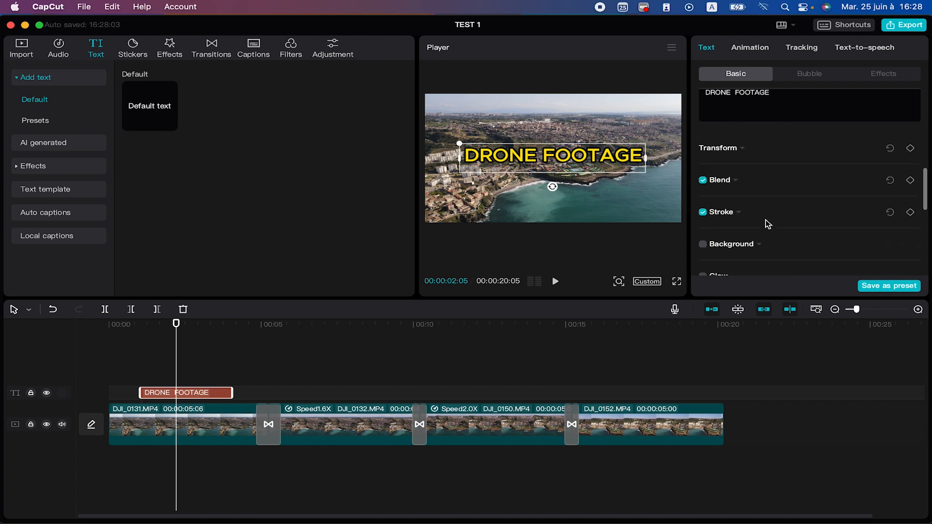
pyautogui.scroll(2, 764, 219)
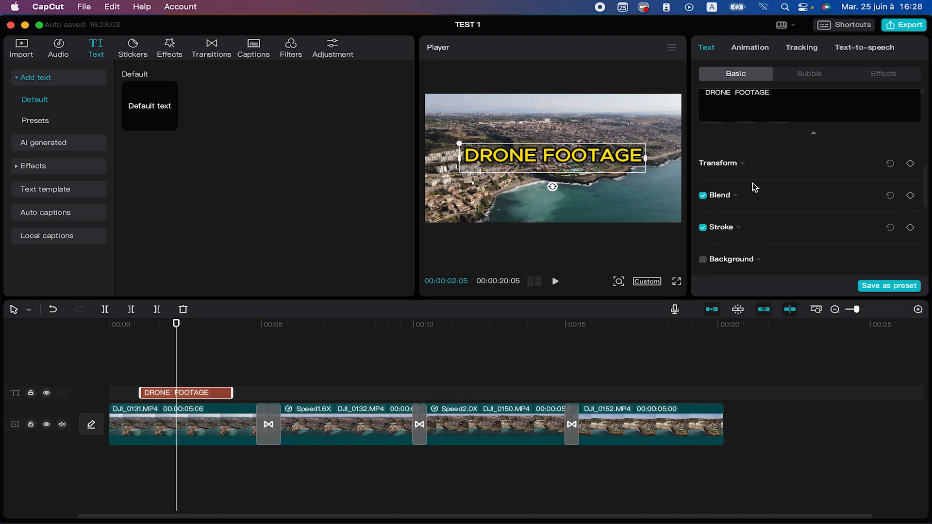
pyautogui.scroll(-1, 752, 182)
# Expand the Blend settings, try a lower title opacity and return it to 100%.
pyautogui.click(737, 188)
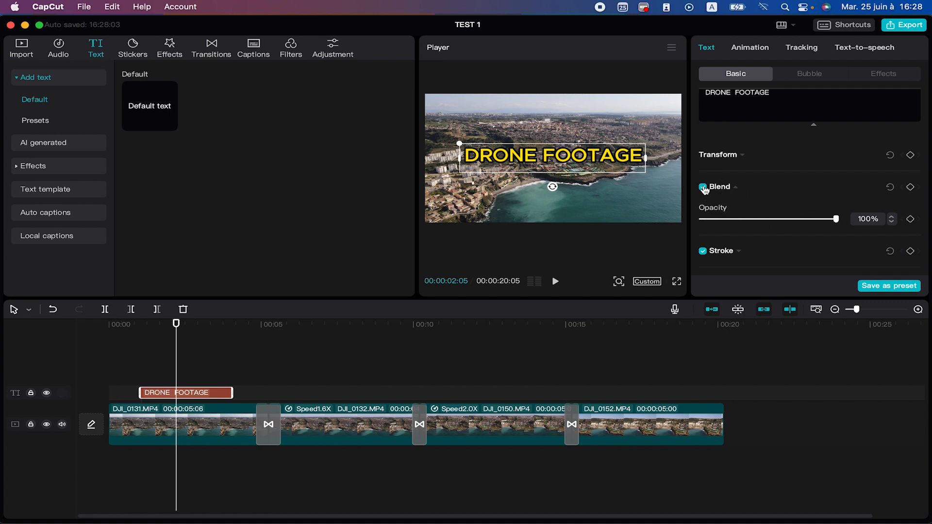
pyautogui.moveTo(835, 218); pyautogui.dragTo(874, 216)
pyautogui.scroll(-2, 770, 185)
# Expand the Stroke settings, try other stroke colors on the title and return to black.
pyautogui.click(754, 210)
pyautogui.scroll(-1, 781, 214)
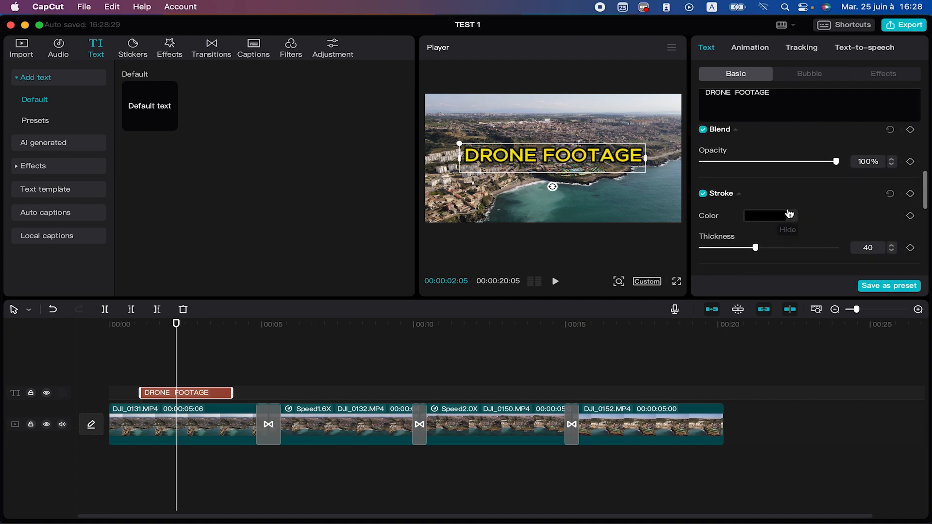
pyautogui.scroll(-1, 788, 212)
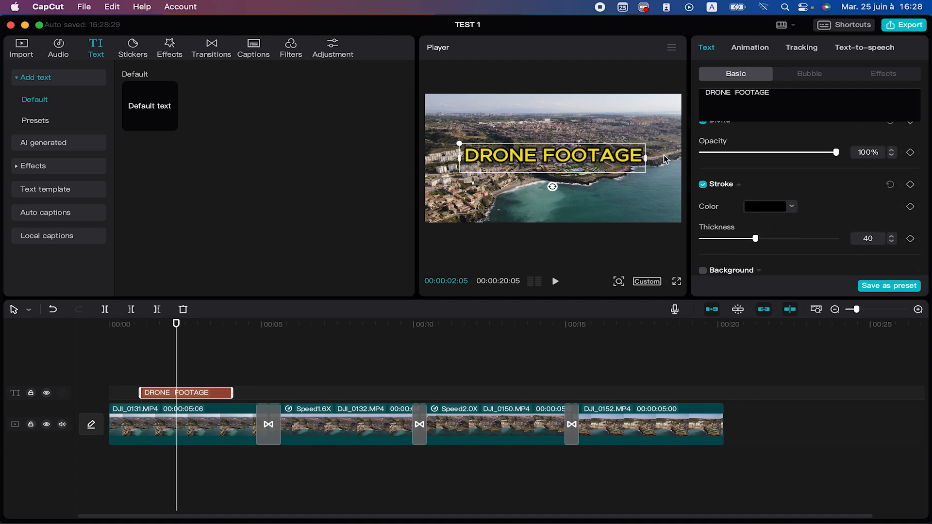
pyautogui.click(758, 210)
pyautogui.moveTo(761, 233); pyautogui.dragTo(856, 225)
pyautogui.moveTo(766, 235)
pyautogui.mouseDown()
pyautogui.moveTo(708, 222)
pyautogui.moveTo(860, 291)
pyautogui.mouseUp()
pyautogui.click(849, 203)
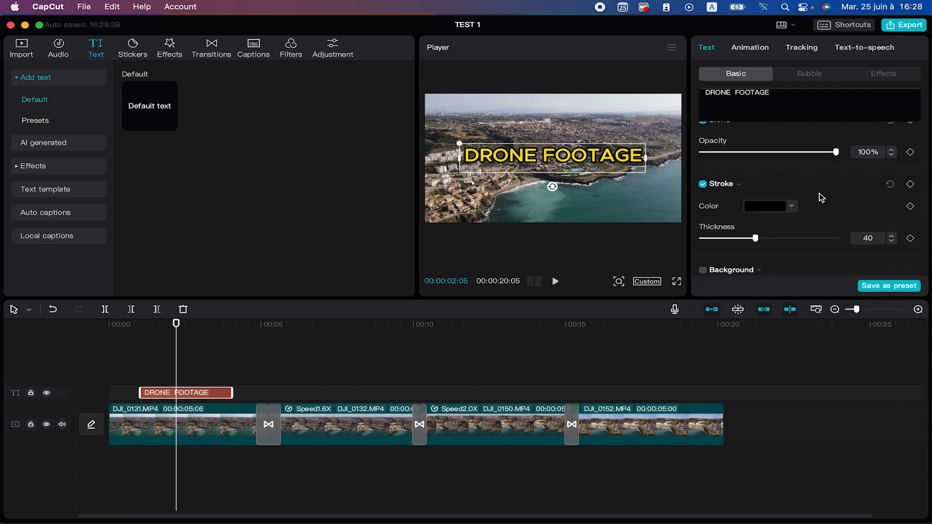
# Increase the title's stroke thickness to 72.
pyautogui.scroll(-1, 820, 198)
pyautogui.click(754, 228)
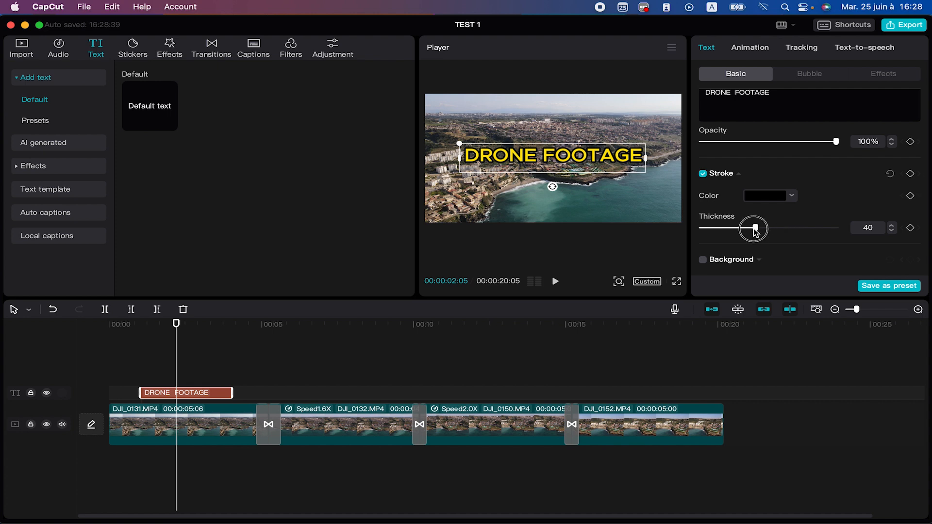
pyautogui.moveTo(755, 229); pyautogui.dragTo(799, 227)
# Expand the Background settings and enable a background behind the DRONE FOOTAGE title.
pyautogui.scroll(-3, 839, 198)
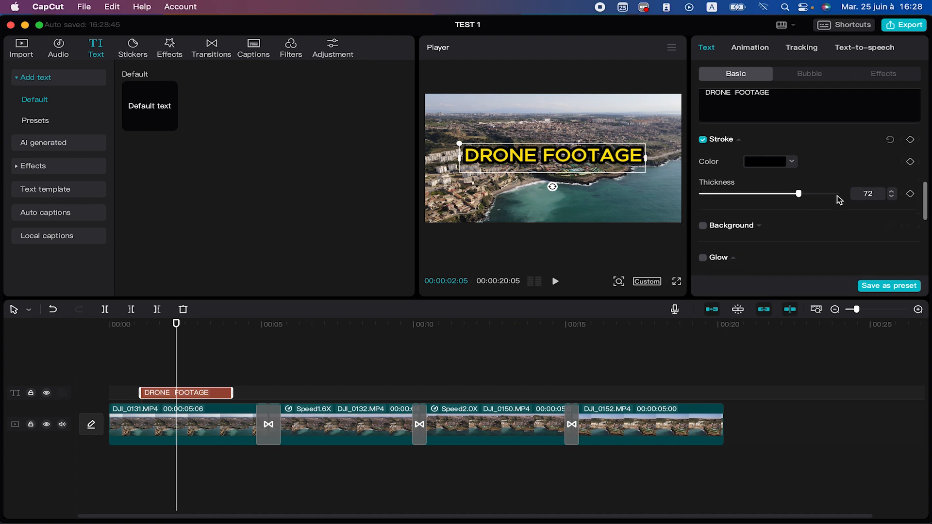
pyautogui.click(760, 199)
pyautogui.scroll(-1, 767, 213)
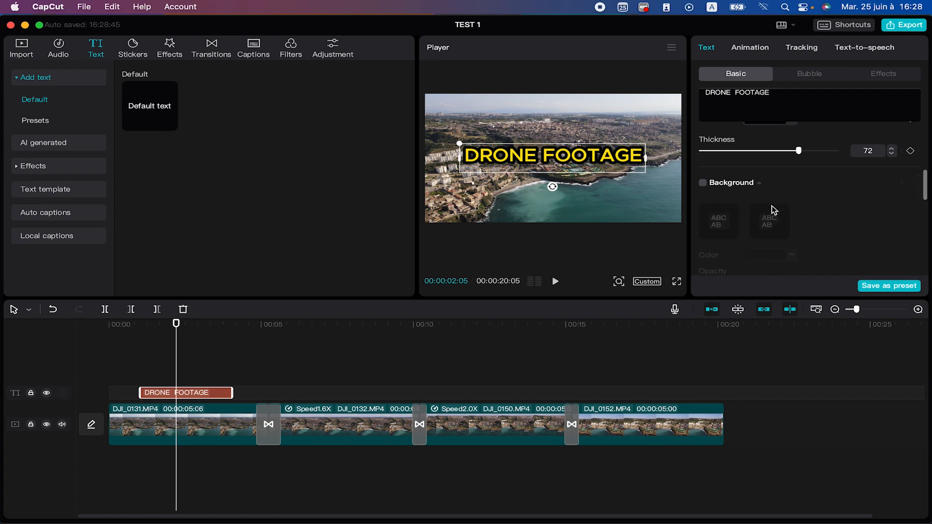
pyautogui.click(702, 183)
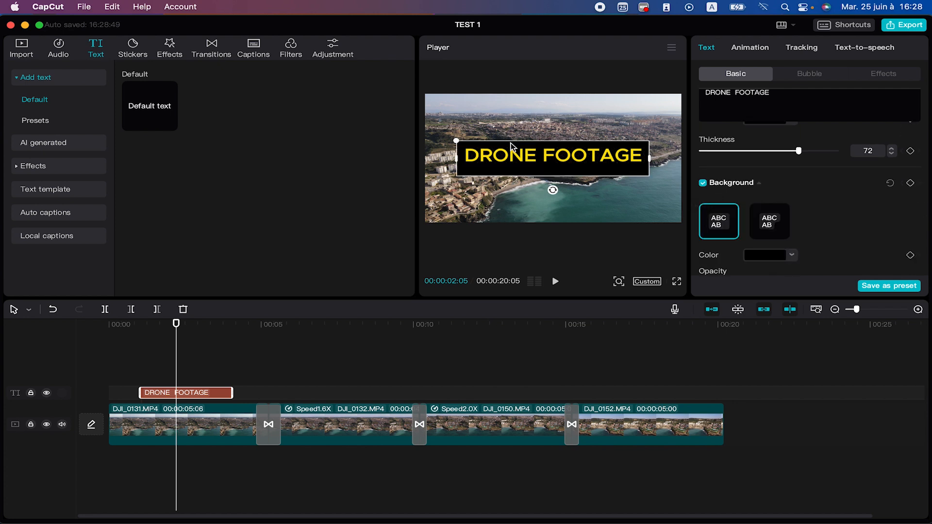
pyautogui.scroll(-1, 744, 212)
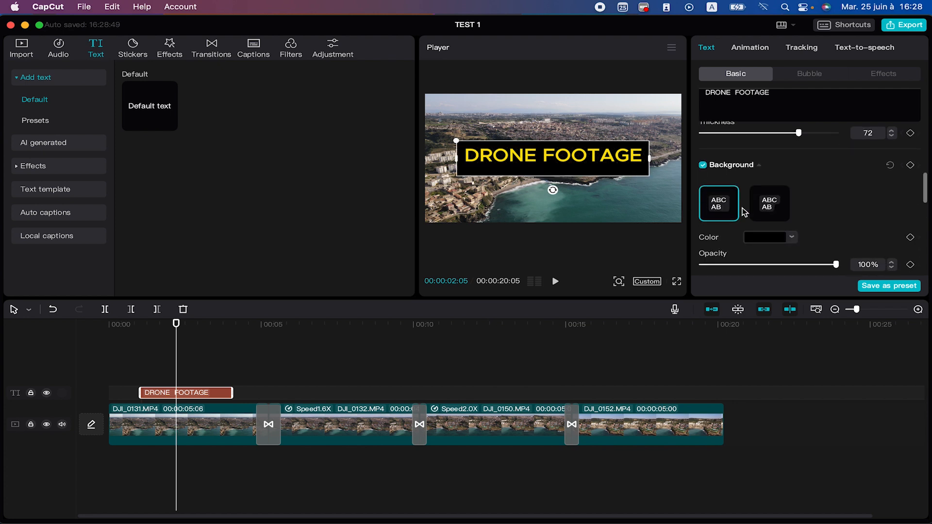
# Compare the two background shapes on the title and return to the first one.
pyautogui.click(771, 208)
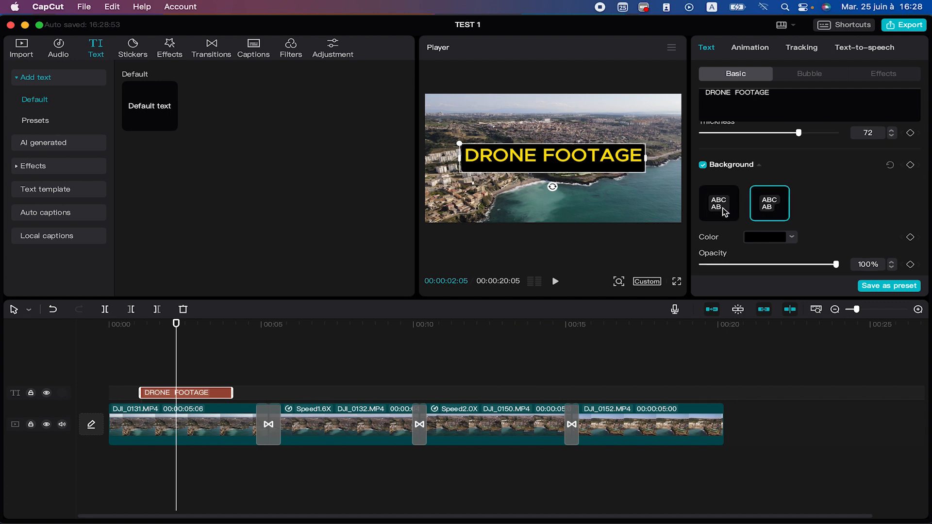
pyautogui.click(731, 209)
pyautogui.click(769, 204)
pyautogui.click(719, 206)
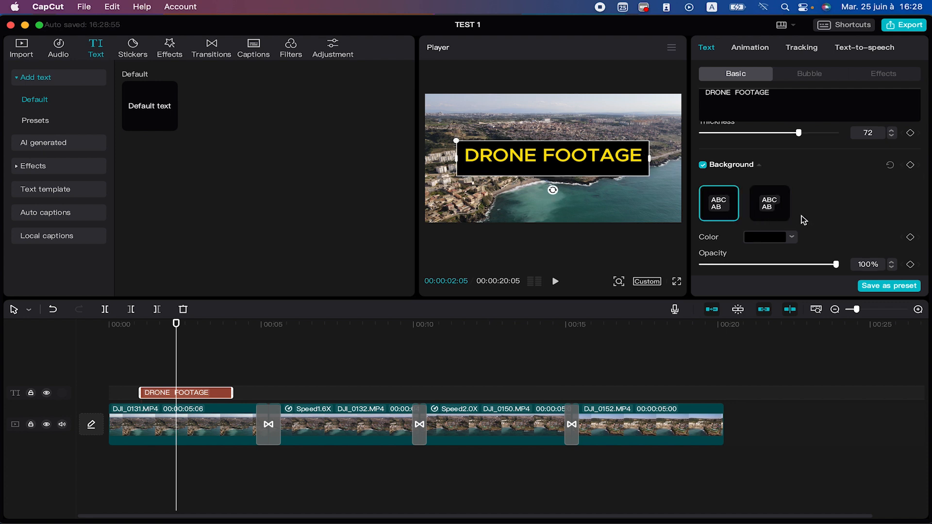
# Change the title's background color to white and close the color picker.
pyautogui.click(789, 237)
pyautogui.moveTo(755, 274); pyautogui.dragTo(713, 253)
pyautogui.click(831, 194)
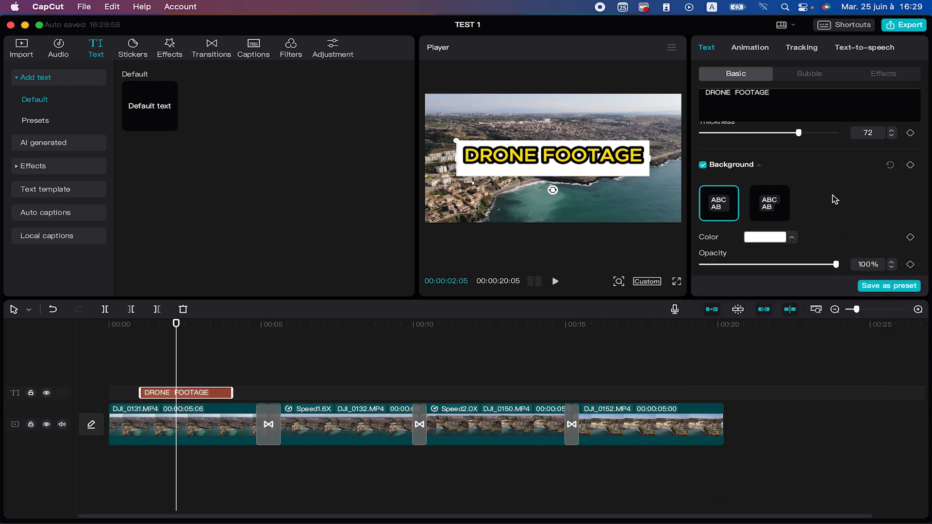
# Round the corners of the DRONE FOOTAGE title's white background to 83%.
pyautogui.scroll(-1, 832, 194)
pyautogui.moveTo(835, 240); pyautogui.dragTo(881, 229)
pyautogui.scroll(-2, 868, 179)
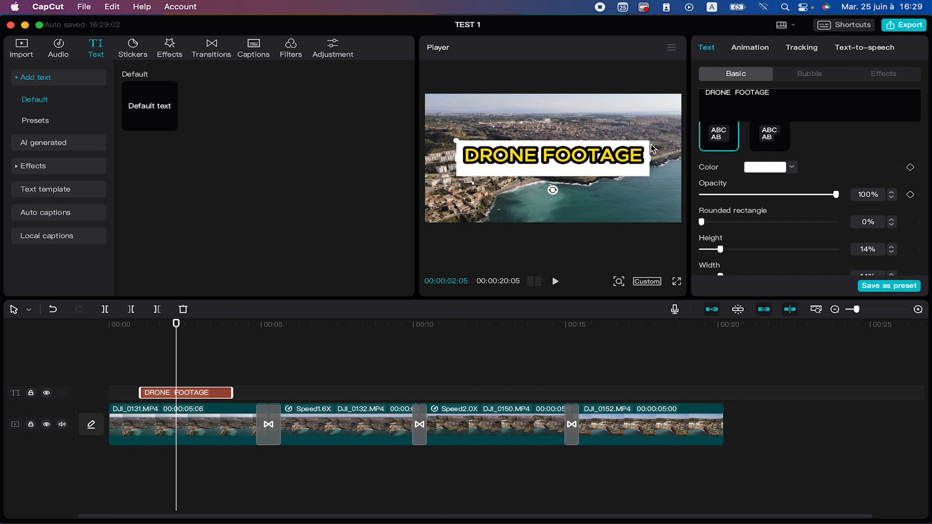
pyautogui.moveTo(701, 221); pyautogui.dragTo(815, 212)
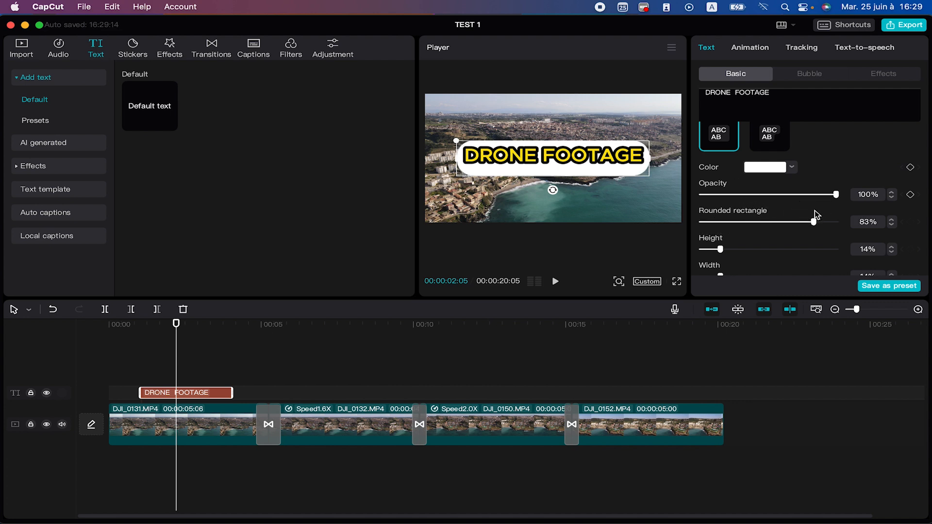
# Enlarge the title's background to a height of 24% and a width of 30%.
pyautogui.scroll(-2, 790, 238)
pyautogui.click(722, 230)
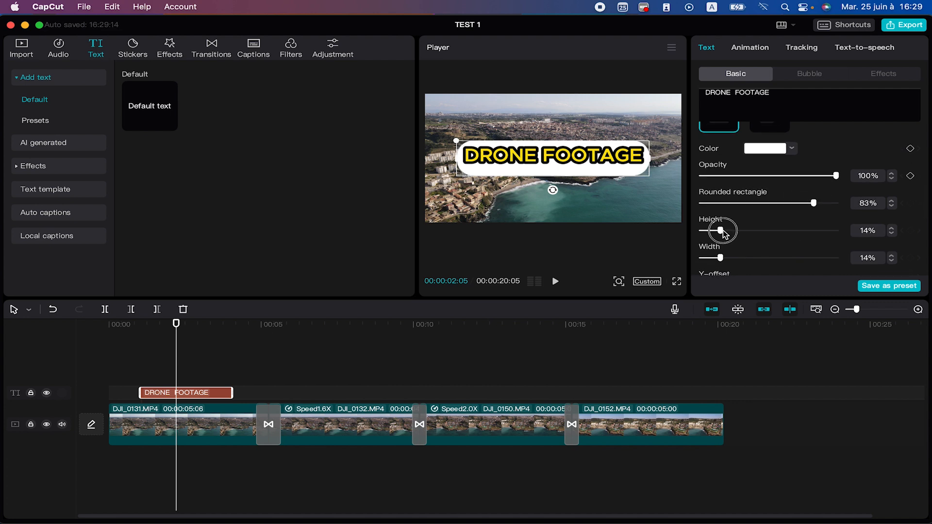
pyautogui.moveTo(721, 231); pyautogui.dragTo(740, 258)
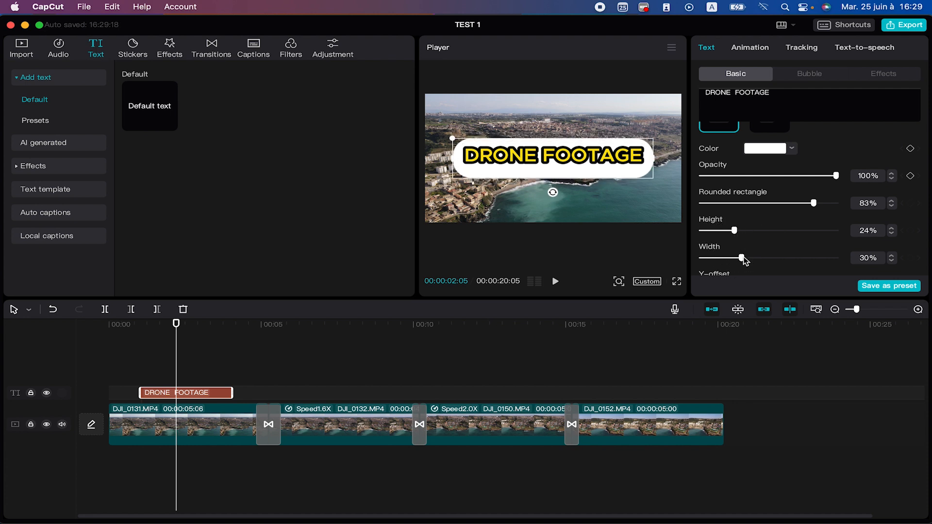
# Set the title background's Y-offset to 53% and lower its opacity to 66%.
pyautogui.scroll(-3, 747, 259)
pyautogui.scroll(-1, 744, 259)
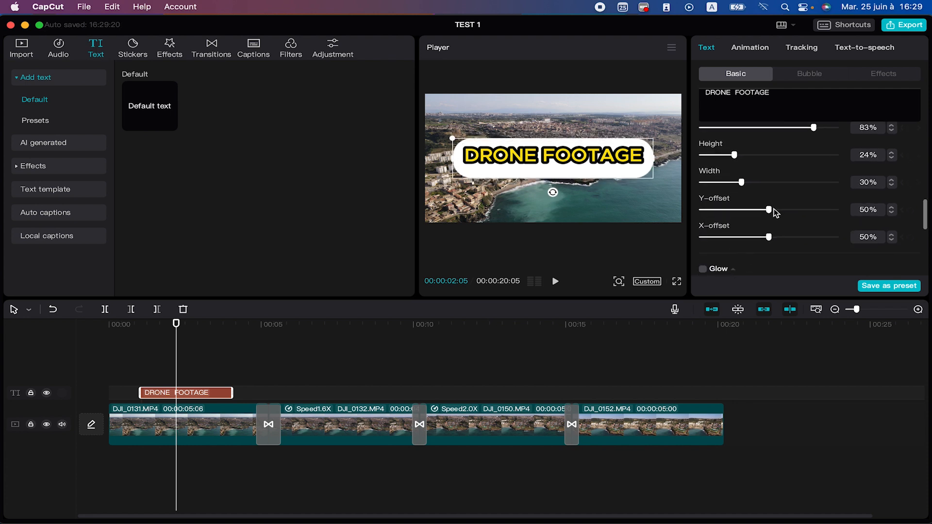
pyautogui.moveTo(769, 209); pyautogui.dragTo(769, 241)
pyautogui.scroll(5, 787, 203)
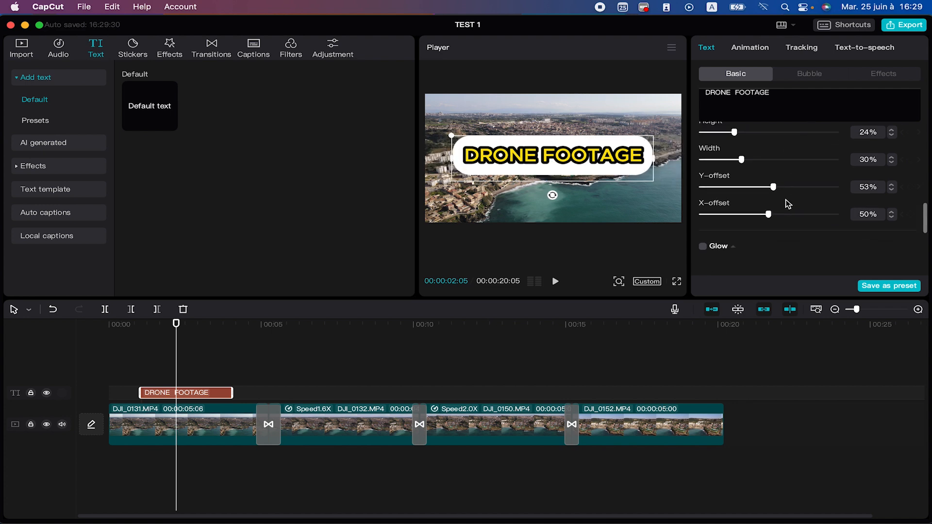
pyautogui.moveTo(787, 199); pyautogui.dragTo(791, 198)
pyautogui.scroll(-8, 789, 215)
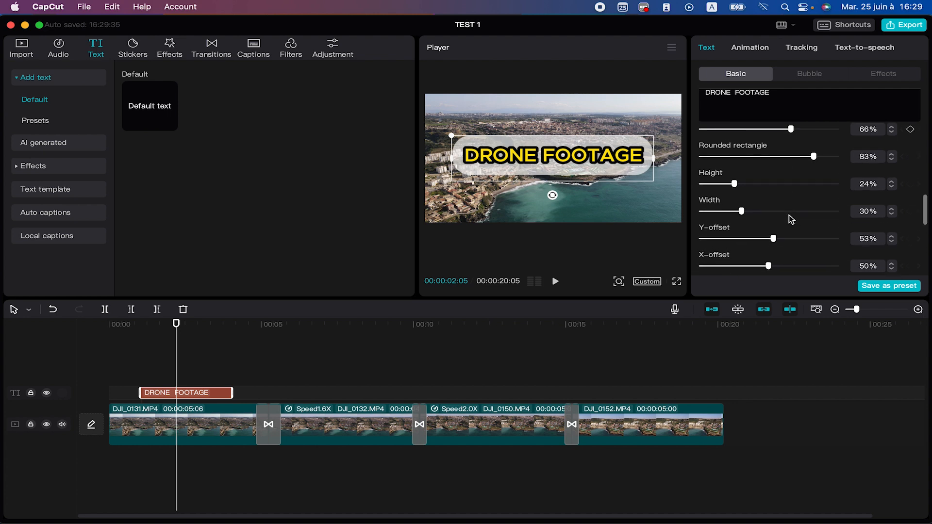
# Try to enable the Glow effect on the title, turning on the computer's Wi-Fi to load its resources.
pyautogui.scroll(-1, 789, 215)
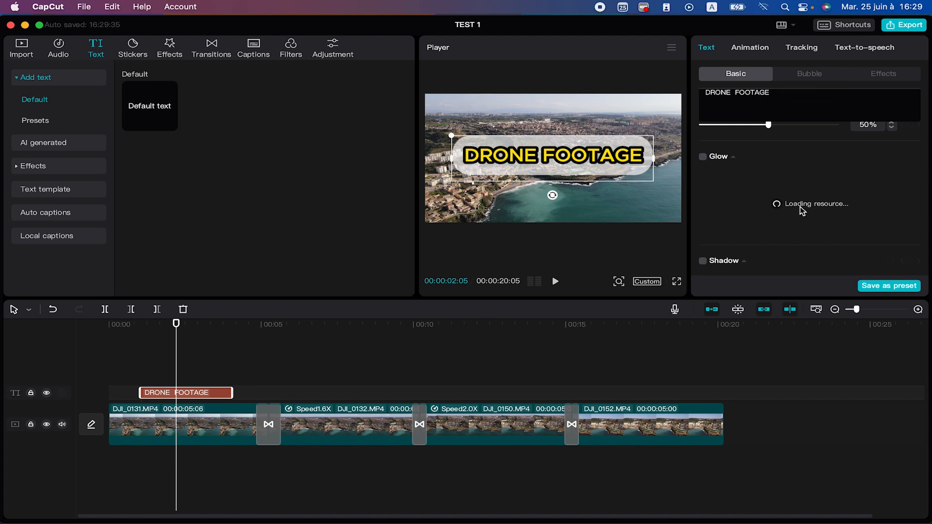
pyautogui.click(701, 157)
pyautogui.click(763, 6)
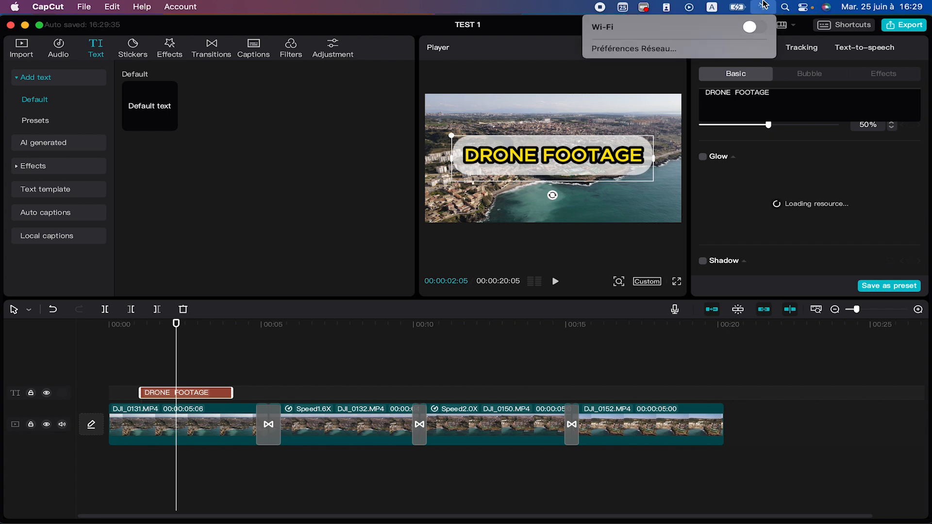
pyautogui.click(751, 27)
pyautogui.click(790, 175)
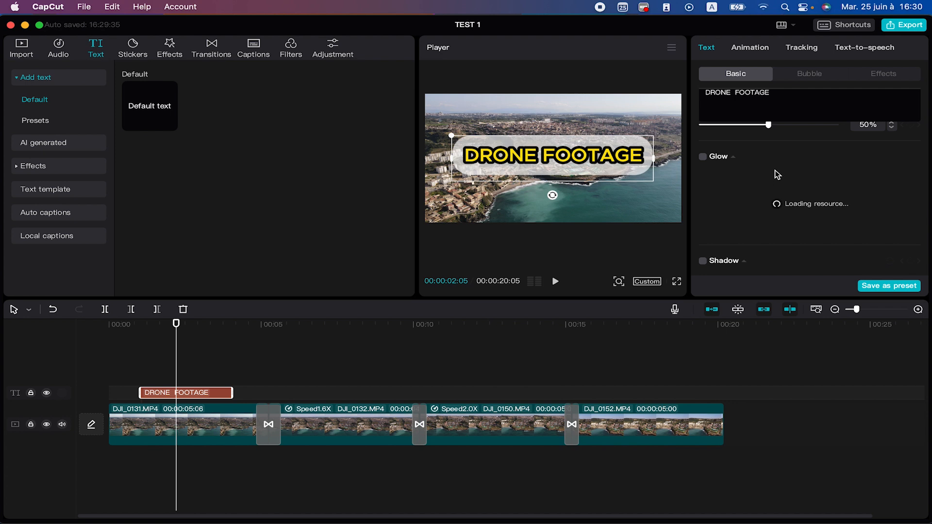
pyautogui.click(701, 157)
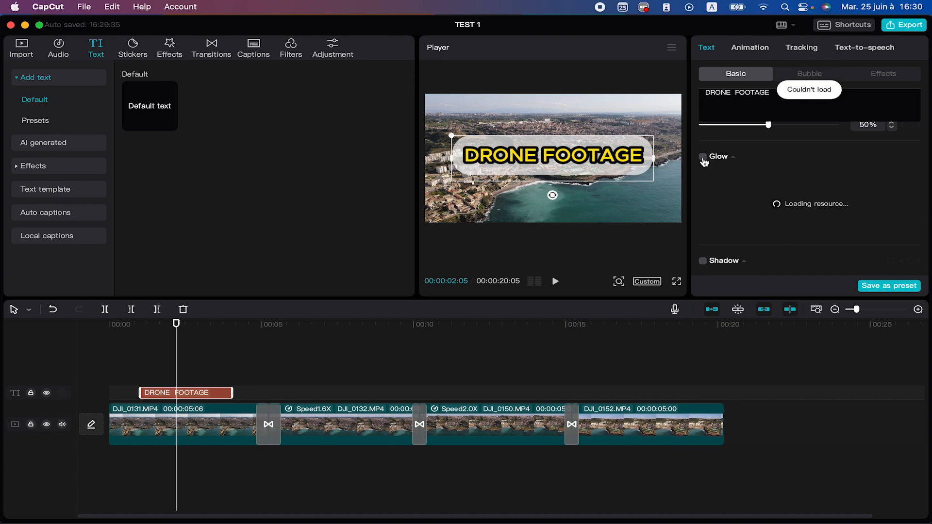
# Turn the computer's Wi-Fi back off and return to the title settings.
pyautogui.click(767, 2)
pyautogui.click(764, 9)
pyautogui.click(759, 25)
pyautogui.click(788, 176)
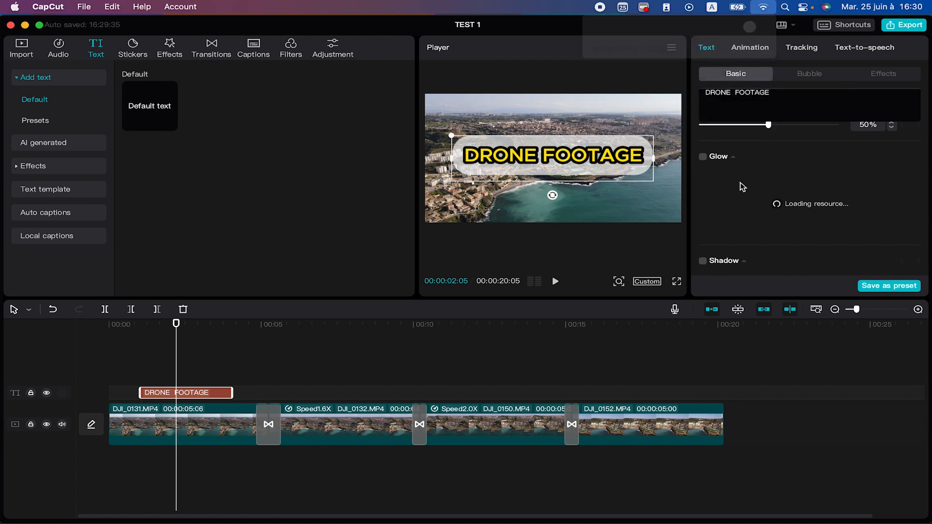
# Enable a black shadow on the title with 30% opacity, 58% blurriness and a distance of 39.
pyautogui.scroll(-5, 732, 169)
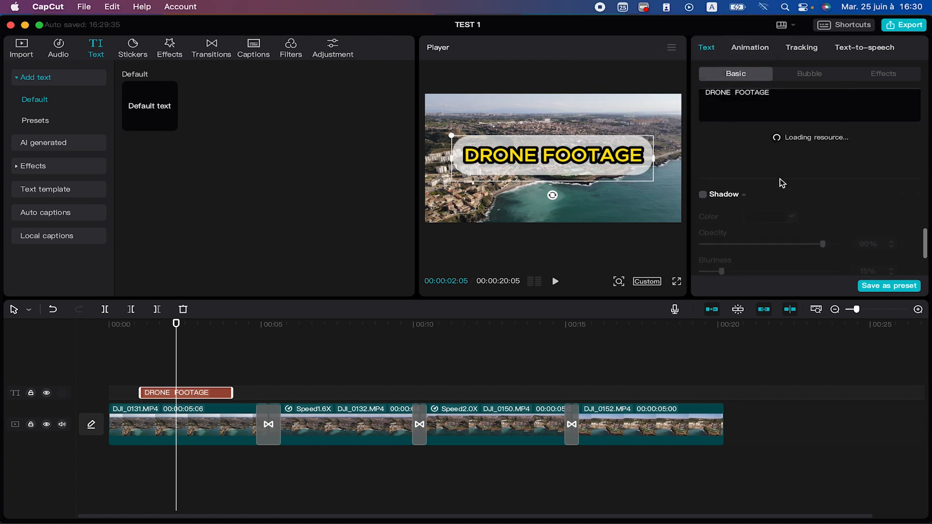
pyautogui.click(703, 159)
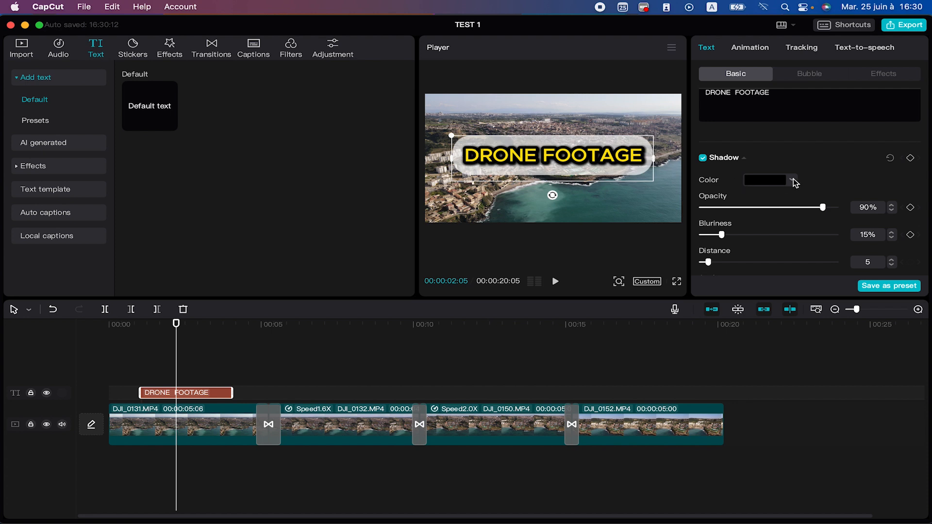
pyautogui.moveTo(822, 207); pyautogui.dragTo(759, 207)
pyautogui.moveTo(721, 235); pyautogui.dragTo(779, 235)
pyautogui.scroll(-1, 782, 222)
pyautogui.moveTo(704, 240); pyautogui.dragTo(755, 229)
pyautogui.moveTo(758, 184); pyautogui.dragTo(741, 184)
# Set the title shadow's angle to -95° and collapse the Shadow settings.
pyautogui.scroll(-2, 792, 196)
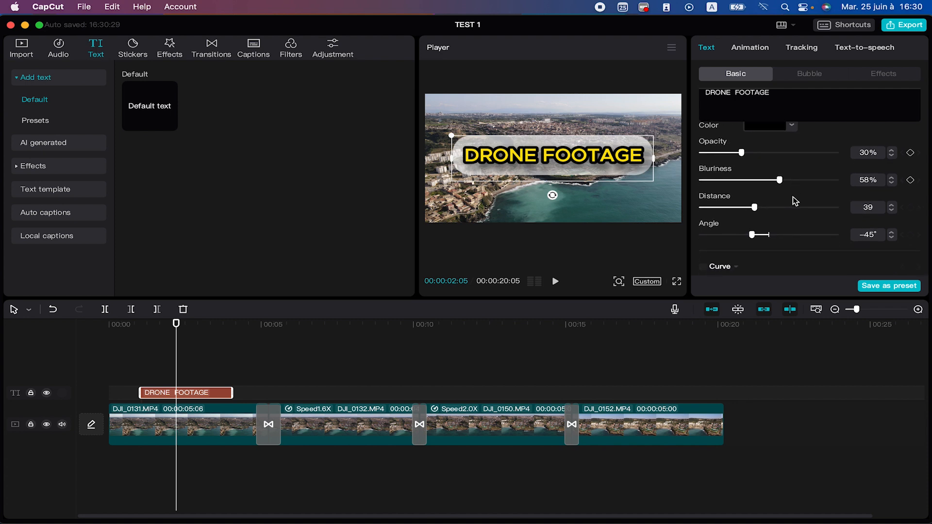
pyautogui.scroll(-1, 792, 196)
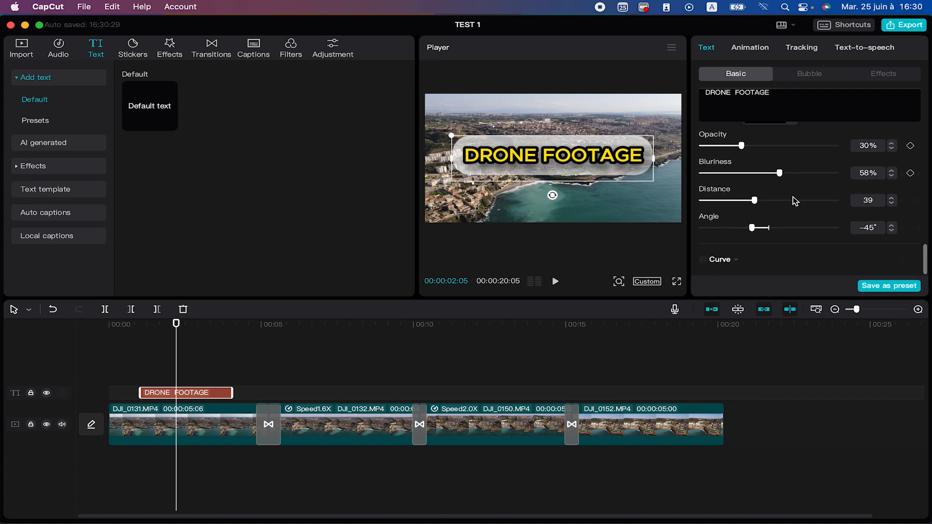
pyautogui.moveTo(754, 231); pyautogui.dragTo(732, 236)
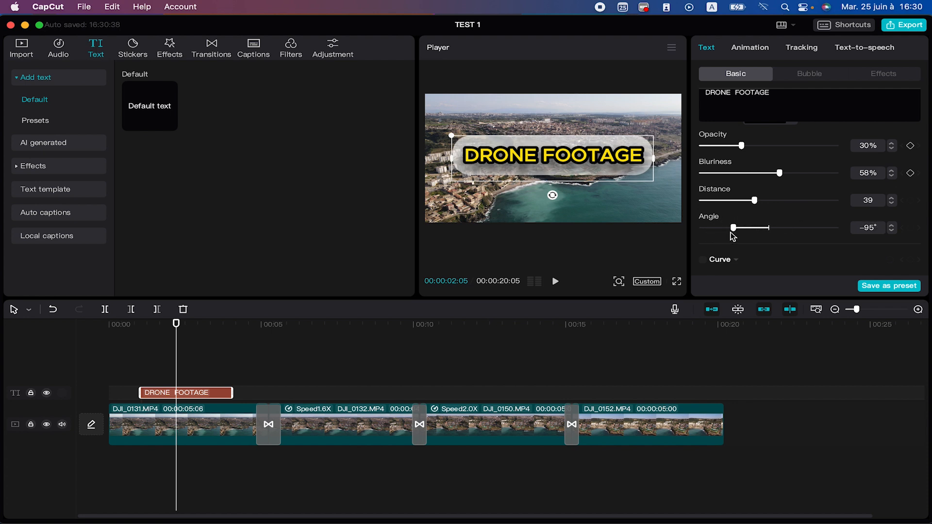
pyautogui.scroll(3, 732, 237)
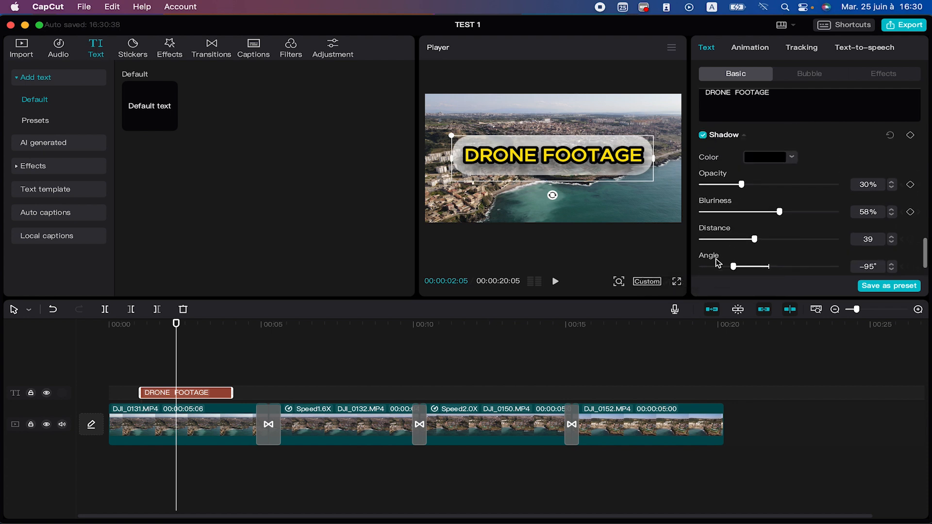
pyautogui.scroll(4, 717, 258)
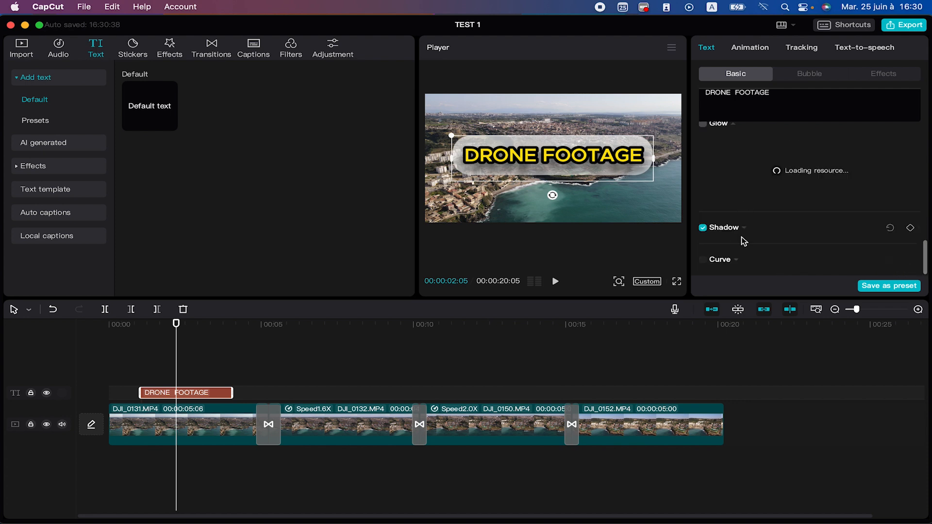
# Disable the background behind the DRONE FOOTAGE title so that Curve can be used.
pyautogui.click(704, 260)
pyautogui.scroll(8, 734, 171)
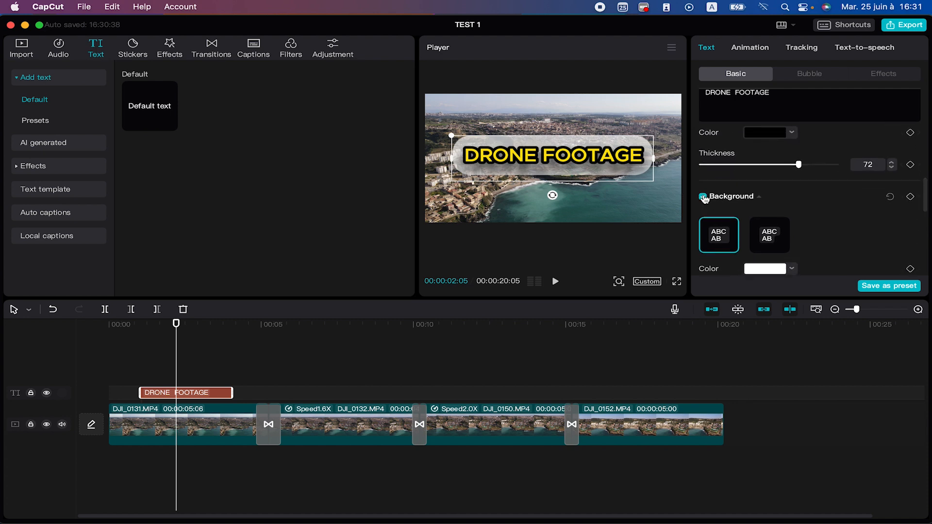
pyautogui.click(702, 197)
# Enable Curve on the title and bend the text with a strength of -56°.
pyautogui.scroll(-4, 755, 198)
pyautogui.scroll(-4, 754, 199)
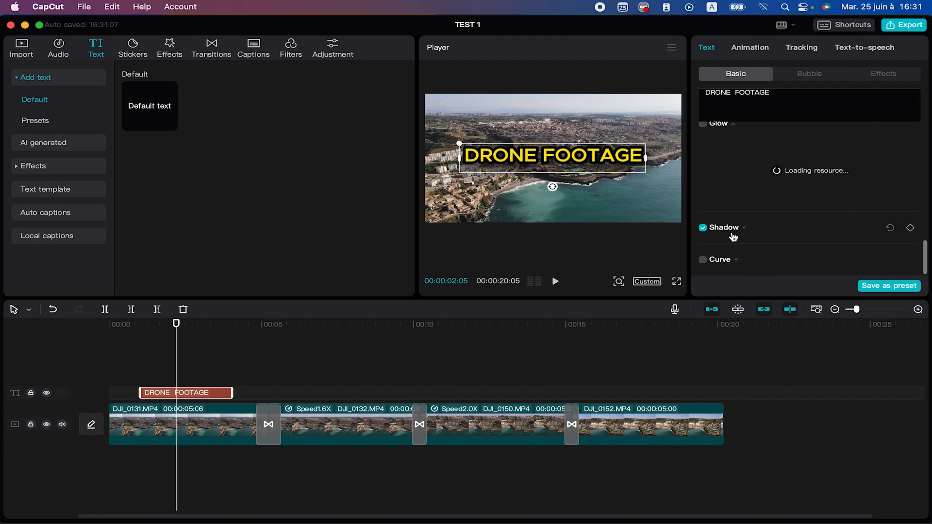
pyautogui.click(702, 258)
pyautogui.scroll(-2, 720, 260)
pyautogui.moveTo(781, 260); pyautogui.dragTo(755, 266)
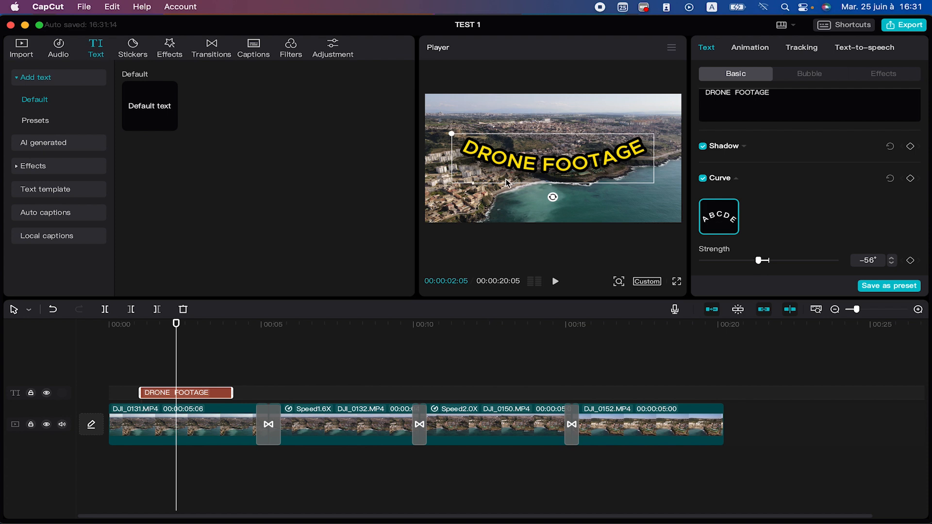
# Try to save the title's style as a preset, check the saved text presets and return to the default text.
pyautogui.click(903, 288)
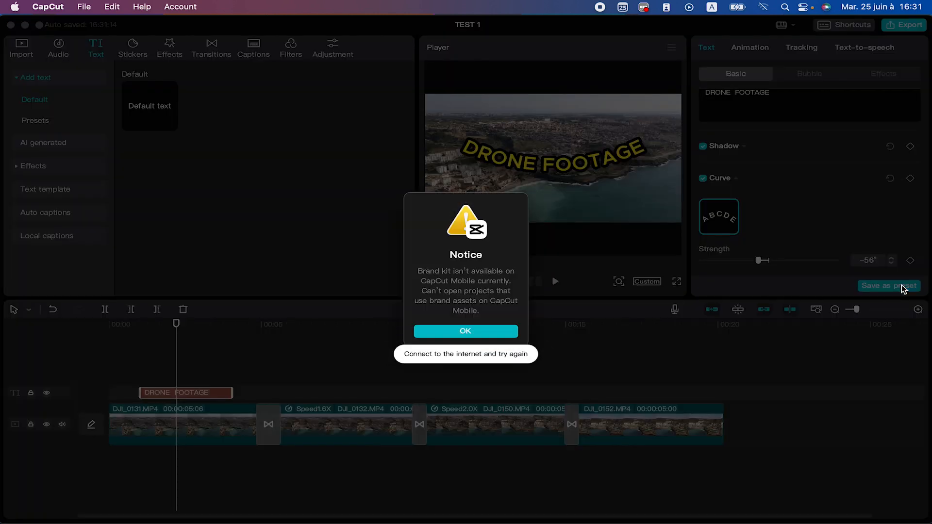
pyautogui.click(496, 332)
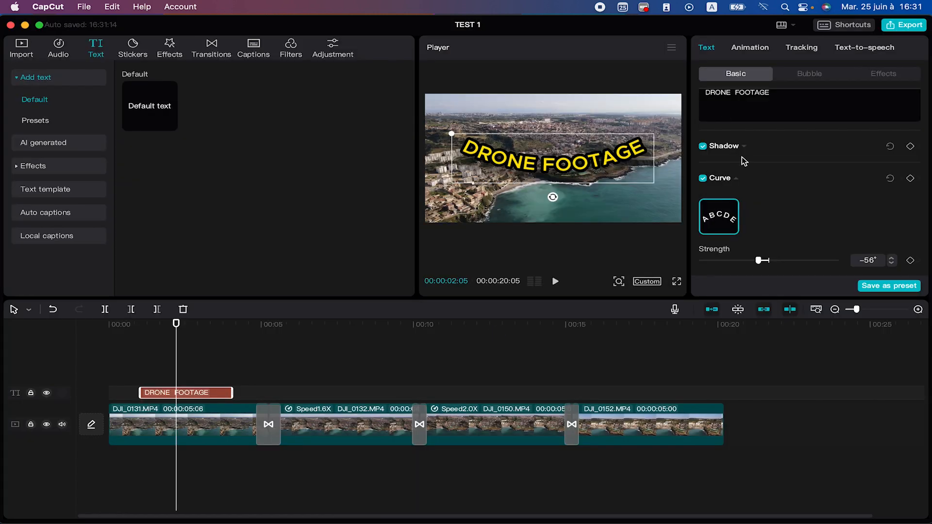
pyautogui.click(34, 120)
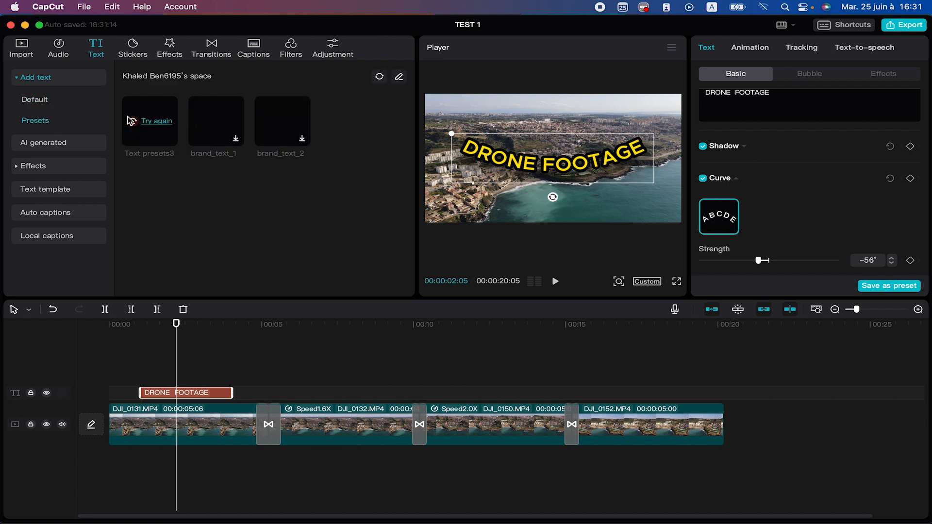
pyautogui.click(35, 99)
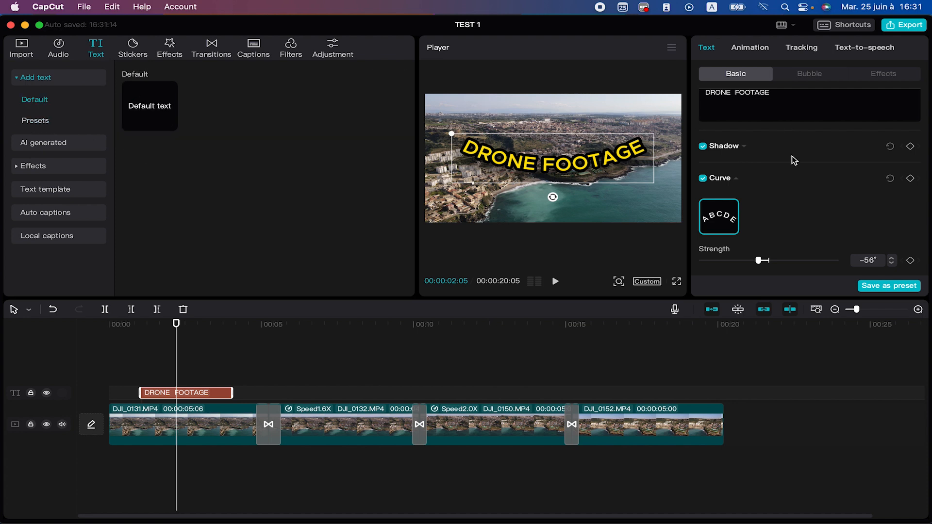
# Browse the bubble styles available for the DRONE FOOTAGE title.
pyautogui.scroll(10, 791, 156)
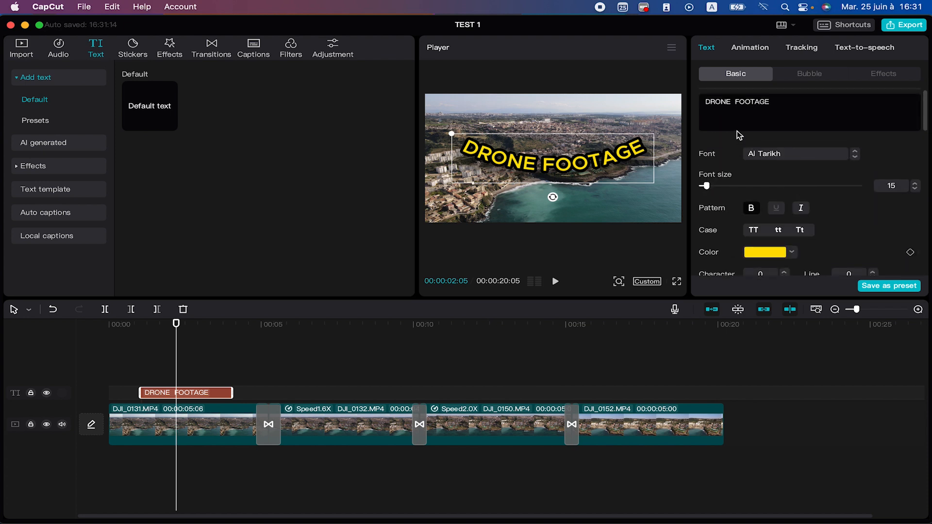
pyautogui.click(822, 74)
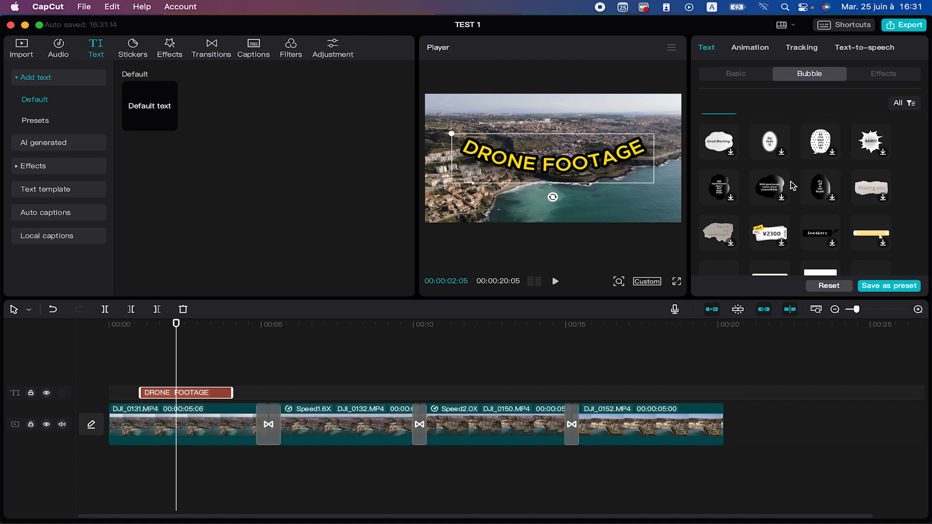
pyautogui.scroll(-1, 792, 186)
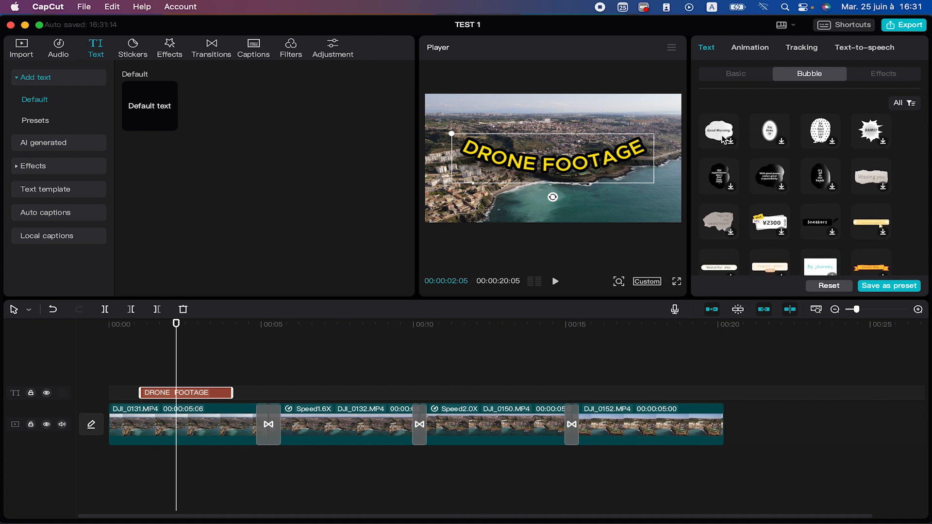
pyautogui.scroll(-3, 724, 140)
pyautogui.scroll(-5, 738, 146)
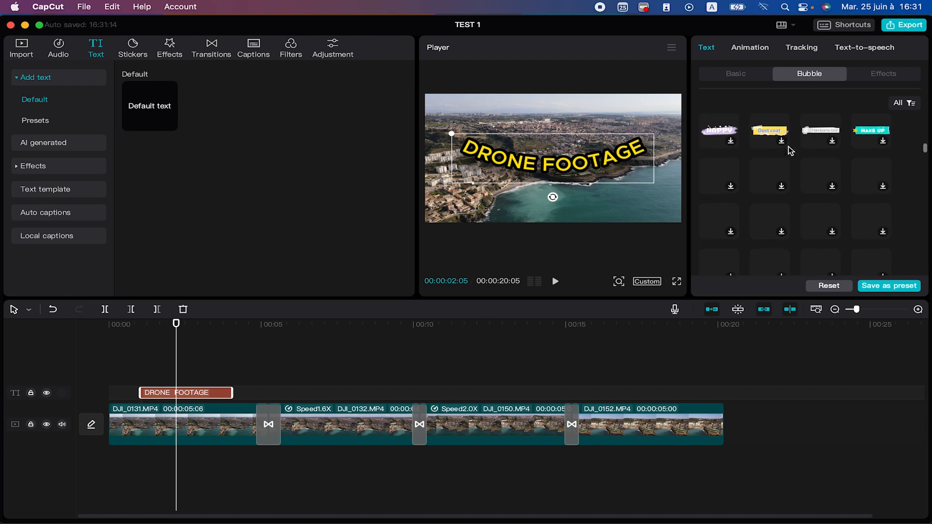
pyautogui.scroll(8, 788, 146)
pyautogui.scroll(-1, 798, 209)
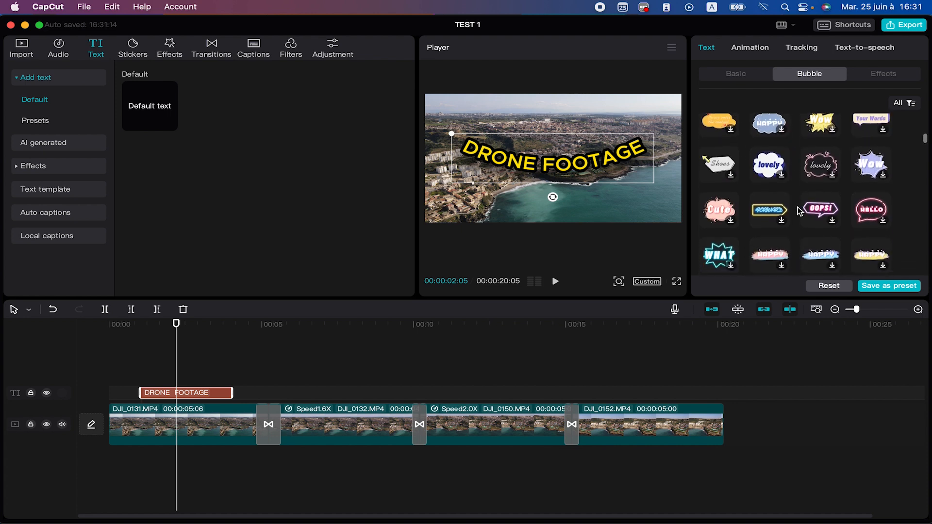
pyautogui.scroll(-1, 797, 206)
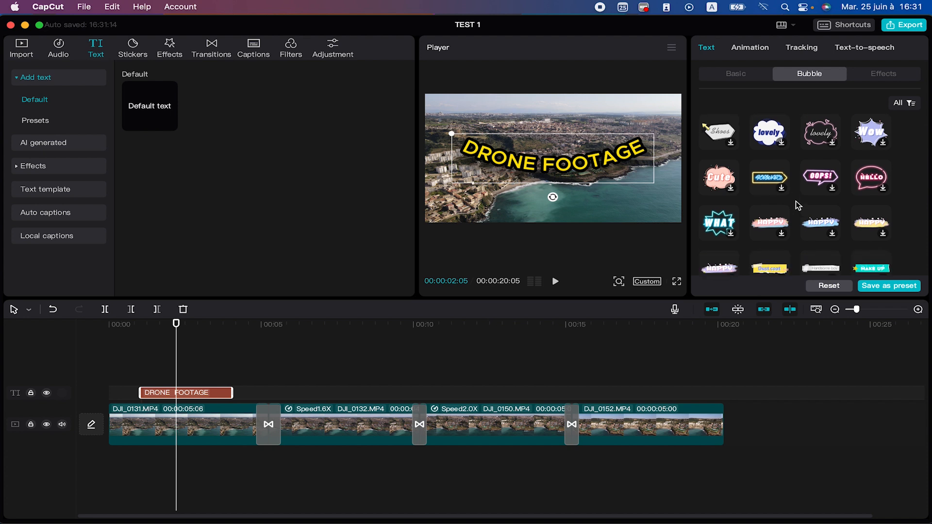
pyautogui.scroll(-5, 796, 201)
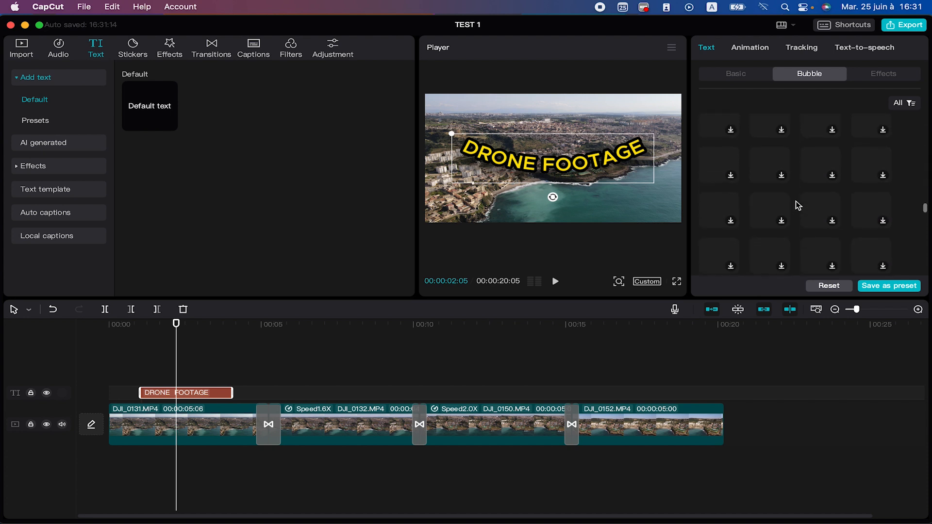
pyautogui.scroll(5, 806, 200)
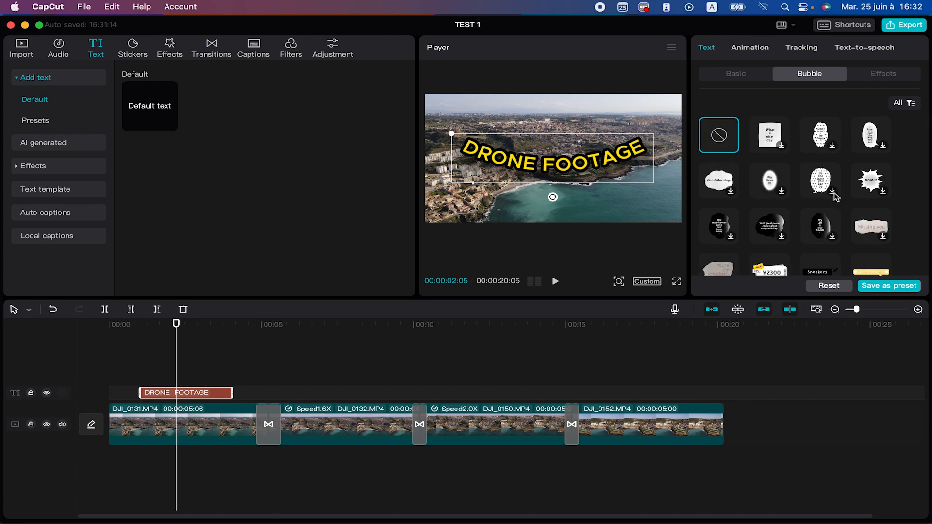
pyautogui.scroll(-5, 835, 196)
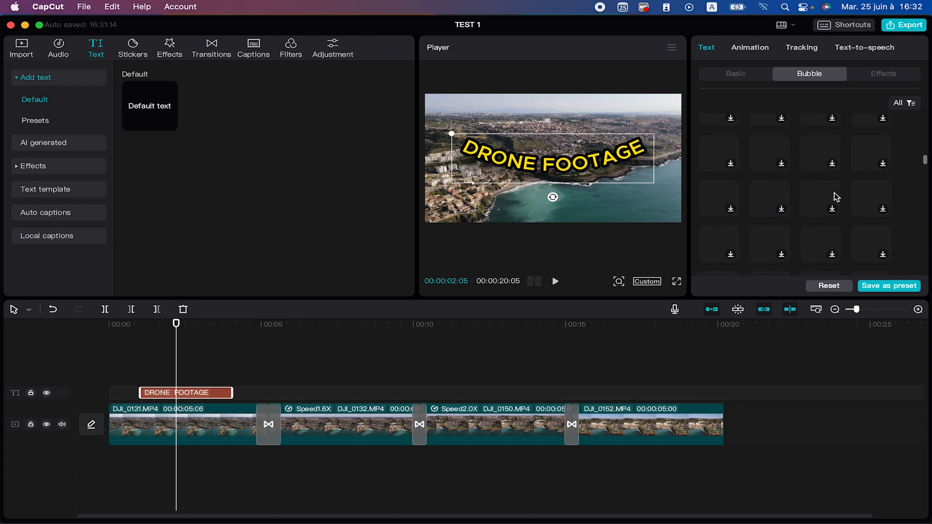
# Browse the text effect styles available for the DRONE FOOTAGE title.
pyautogui.scroll(5, 835, 196)
pyautogui.click(881, 75)
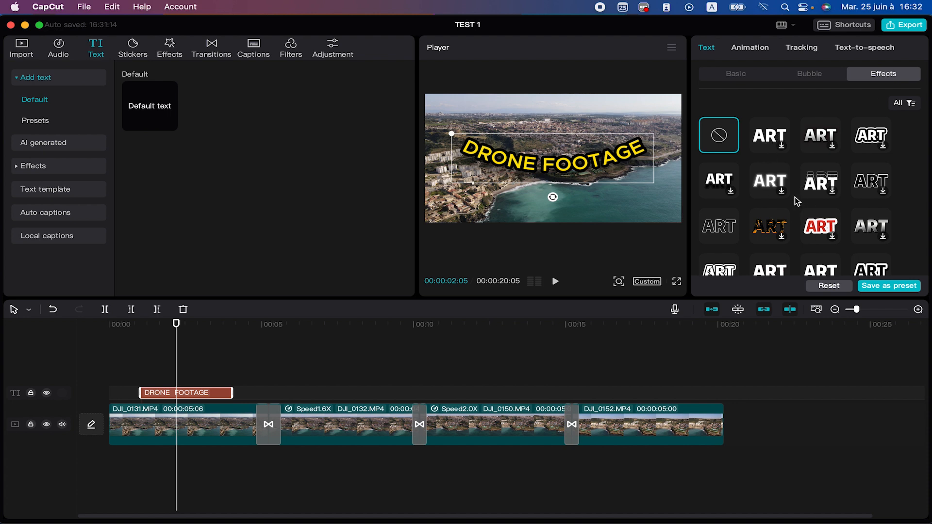
pyautogui.scroll(-2, 767, 212)
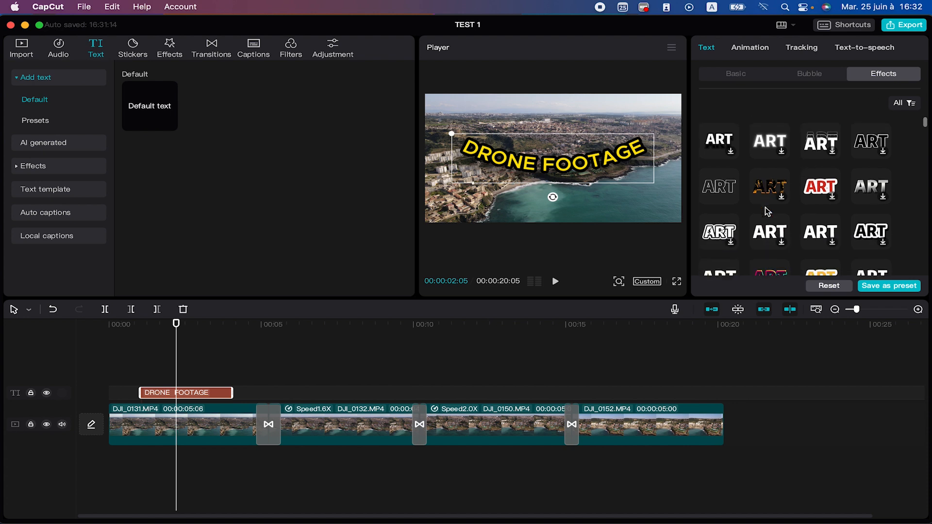
pyautogui.scroll(-3, 767, 212)
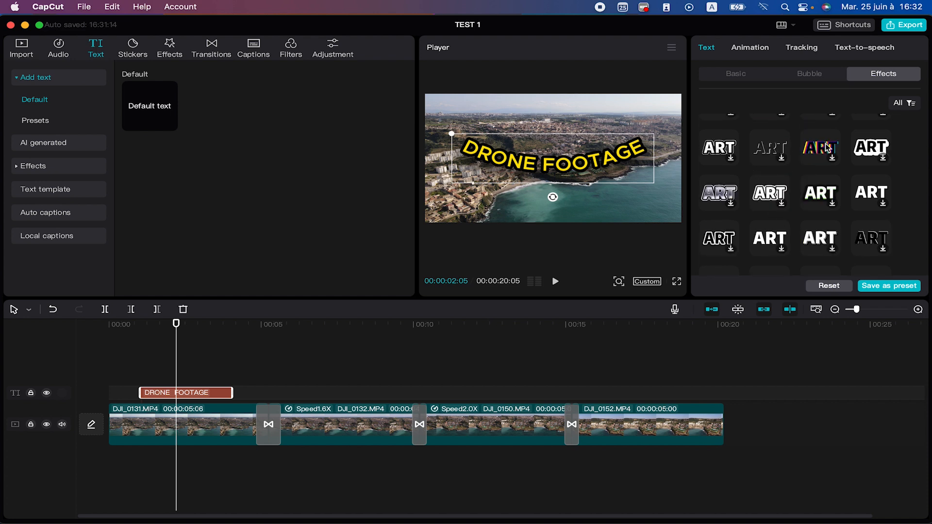
pyautogui.scroll(-3, 820, 151)
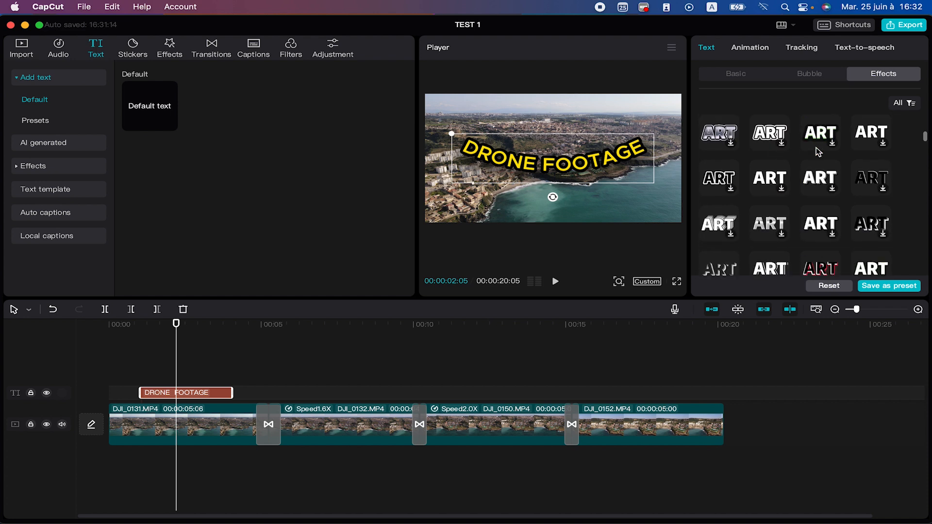
pyautogui.scroll(-1, 819, 152)
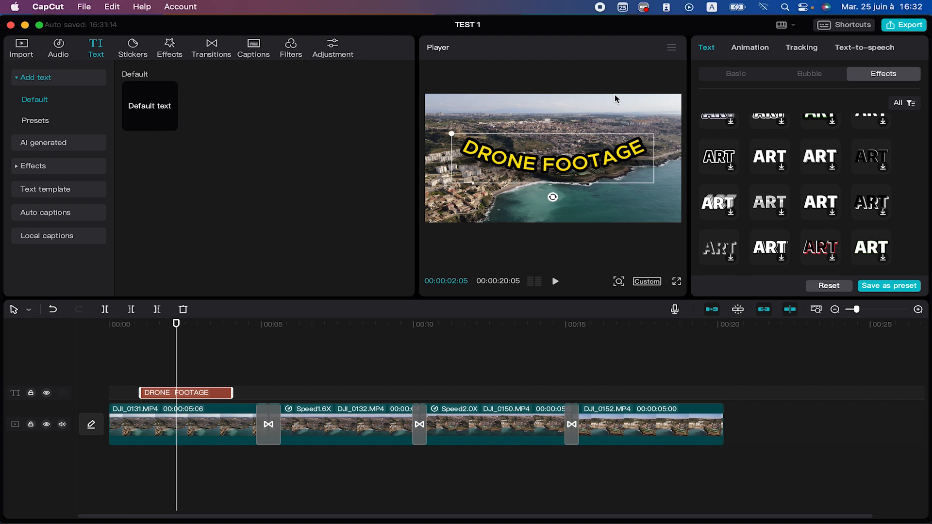
# Apply the Typewriter entrance animation to the title, turning on the computer's Wi-Fi so that the animation can download.
pyautogui.click(747, 48)
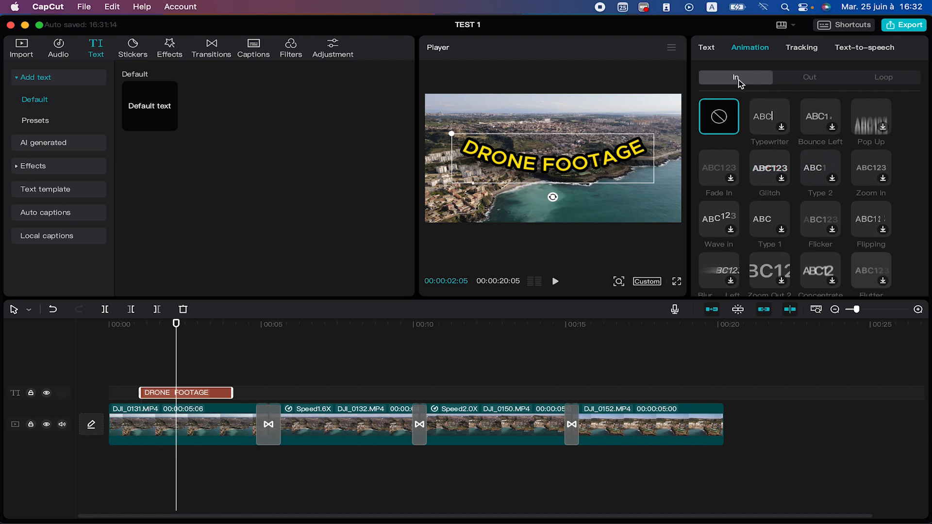
pyautogui.click(766, 119)
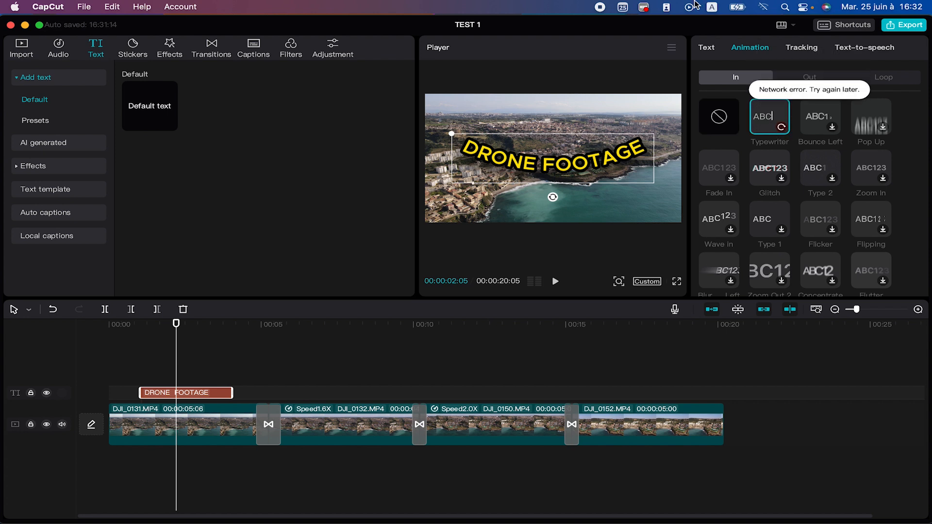
pyautogui.click(763, 7)
pyautogui.click(761, 30)
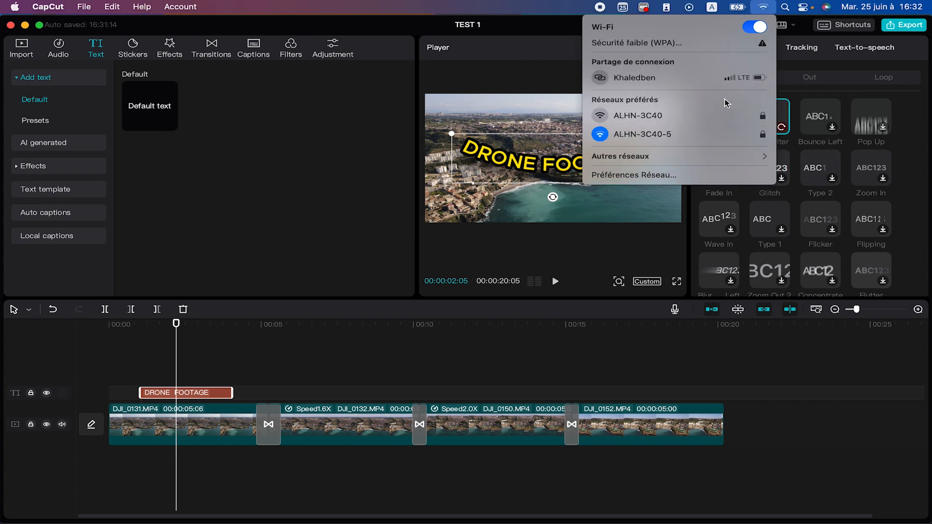
pyautogui.click(765, 6)
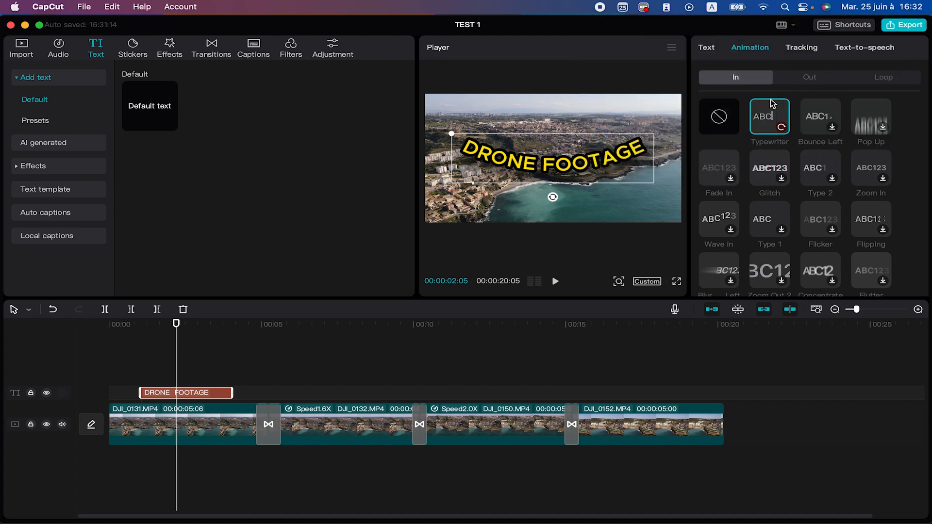
pyautogui.click(781, 125)
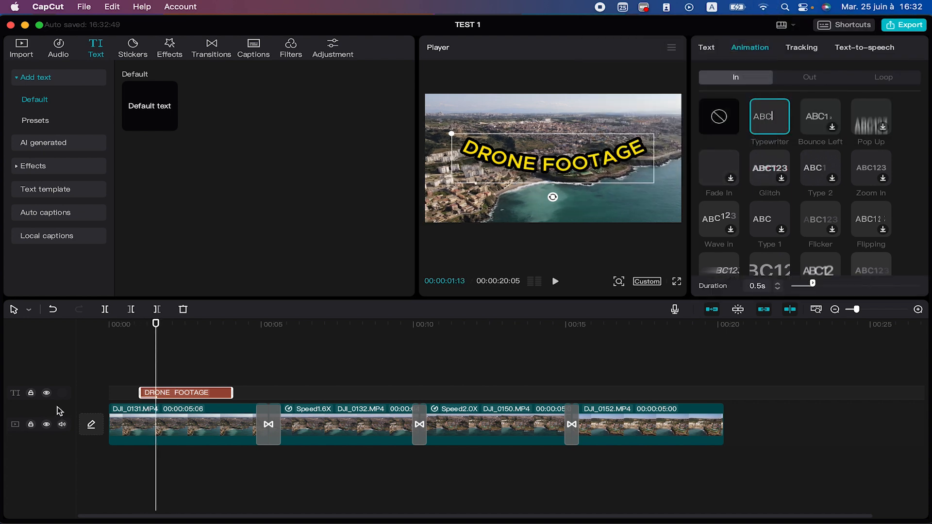
# Play the beginning of the title to preview the Typewriter animation.
pyautogui.click(132, 324)
pyautogui.press('space')
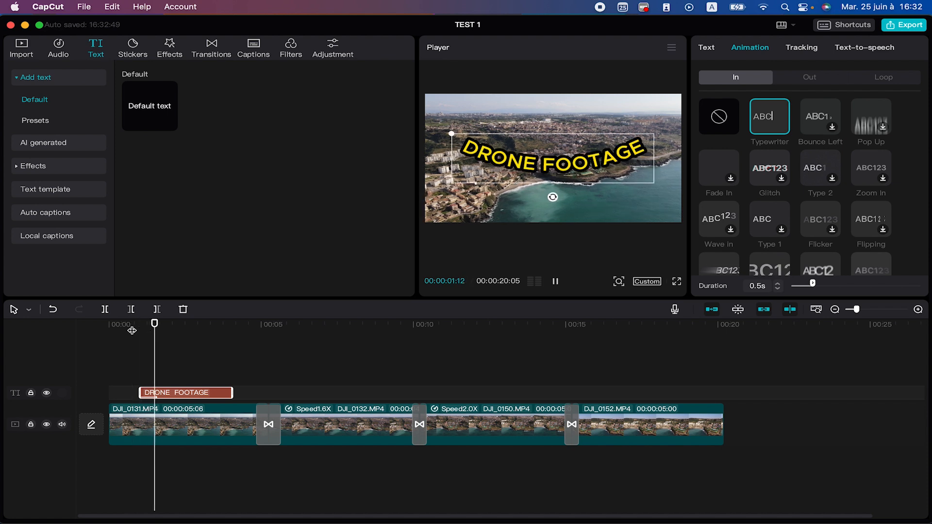
pyautogui.click(132, 331)
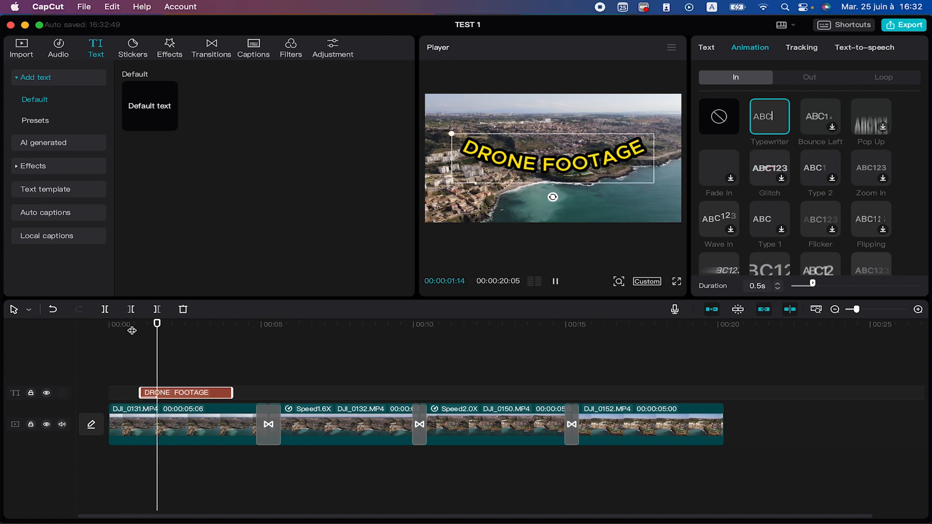
# Apply the Flicker exit animation to the title and preview the way it disappears.
pyautogui.click(808, 80)
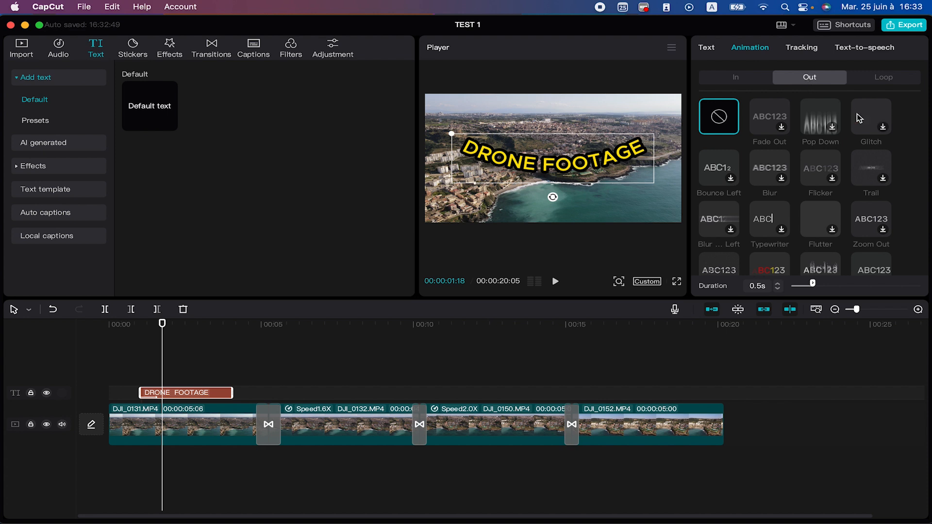
pyautogui.click(820, 167)
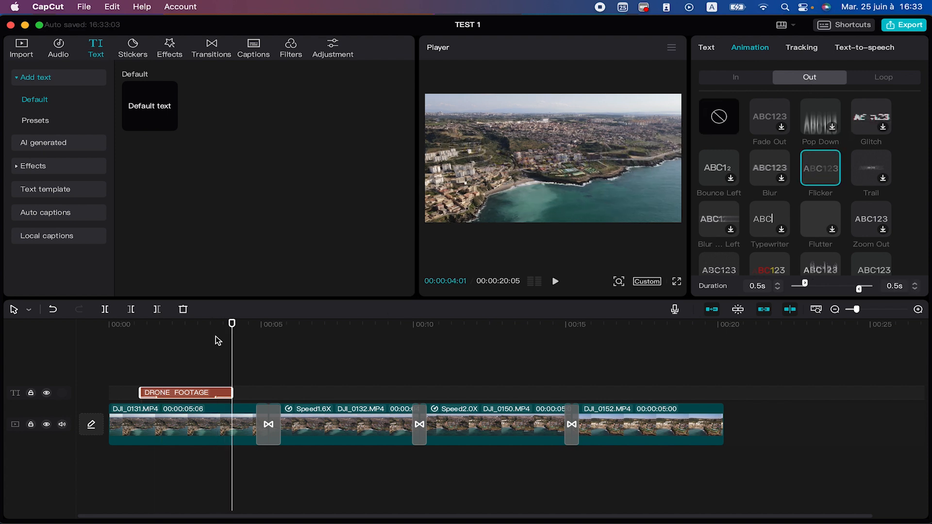
pyautogui.click(139, 328)
pyautogui.press('space')
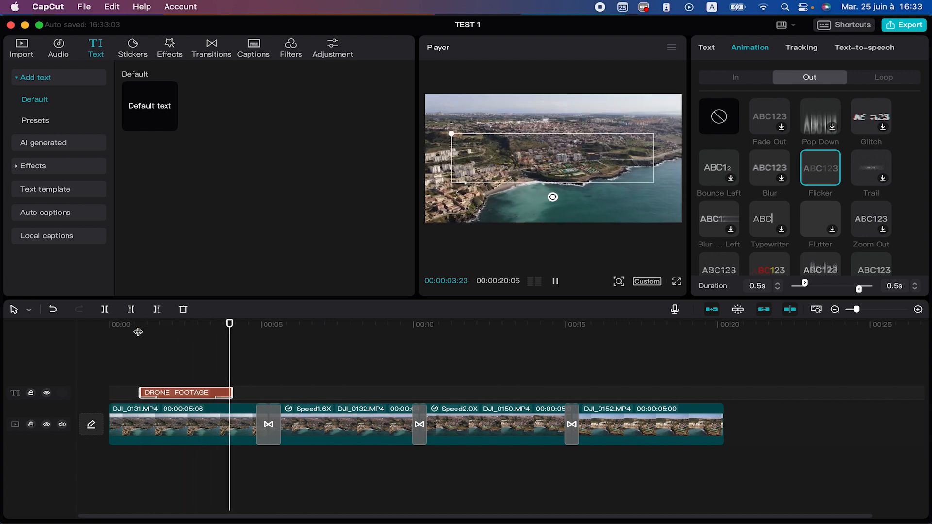
pyautogui.press('space')
pyautogui.moveTo(180, 326); pyautogui.dragTo(219, 329)
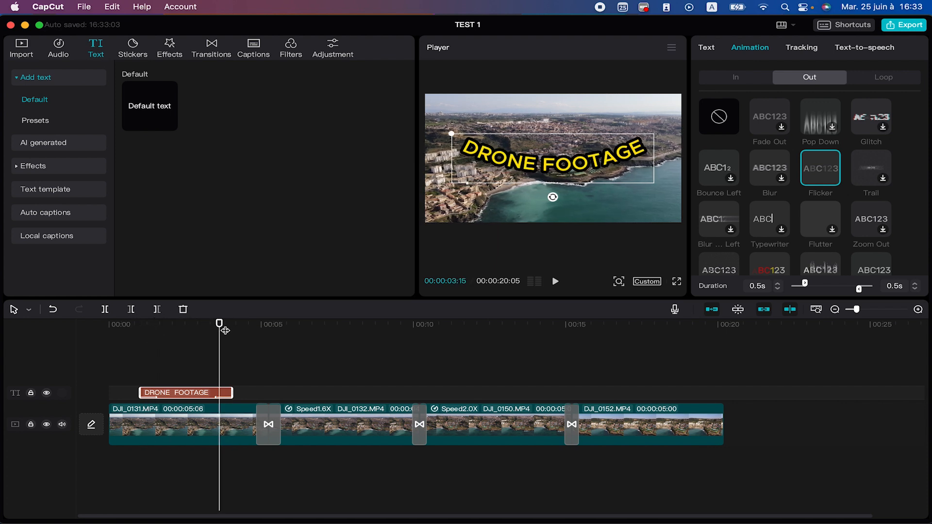
# Apply the Ink Print loop animation to the title and browse the other loop and entrance animations.
pyautogui.click(869, 79)
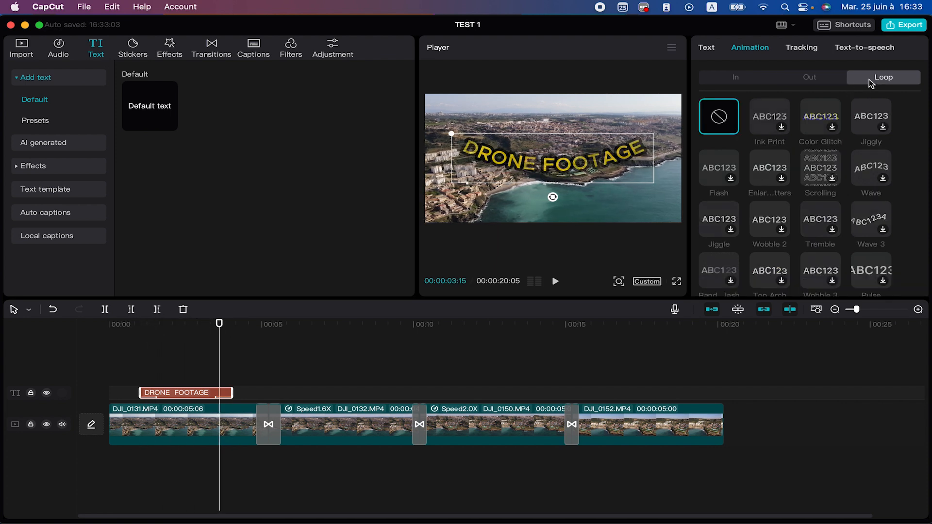
pyautogui.click(776, 107)
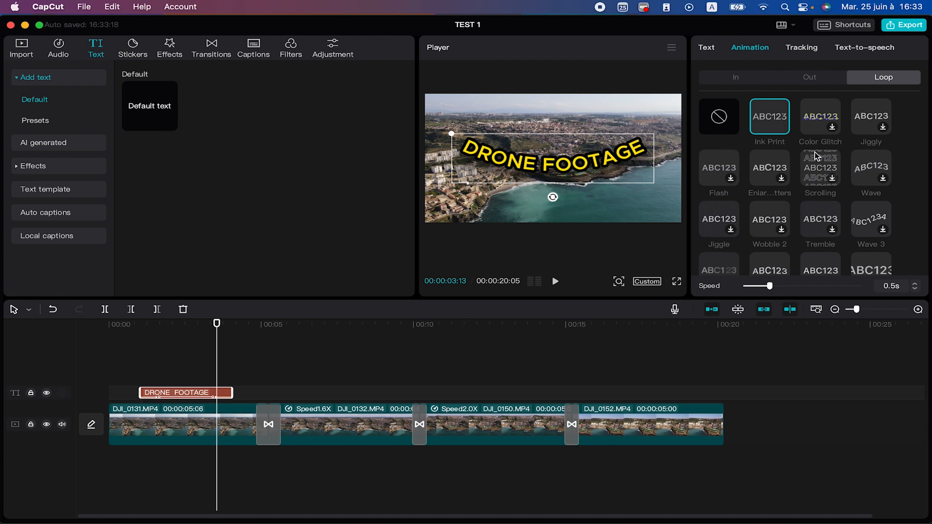
pyautogui.scroll(-10, 814, 152)
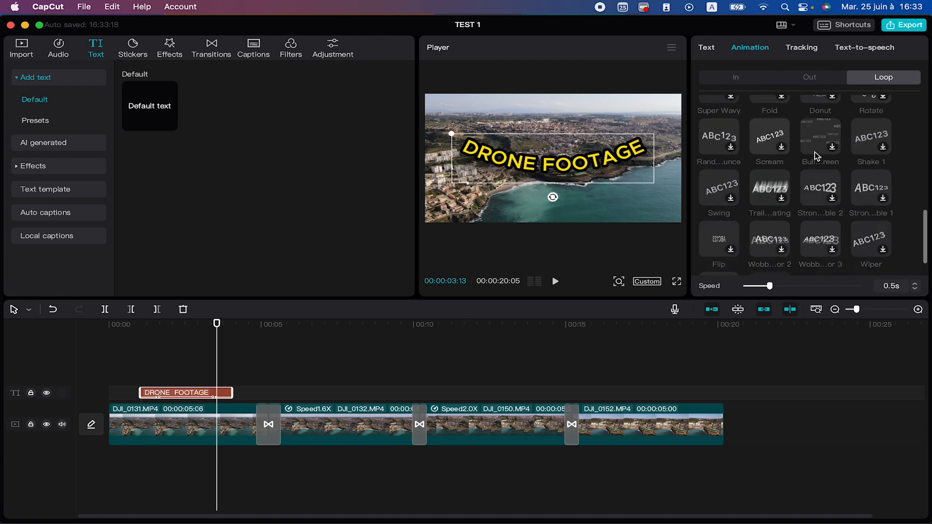
pyautogui.click(744, 80)
pyautogui.scroll(-3, 862, 259)
pyautogui.scroll(-5, 863, 258)
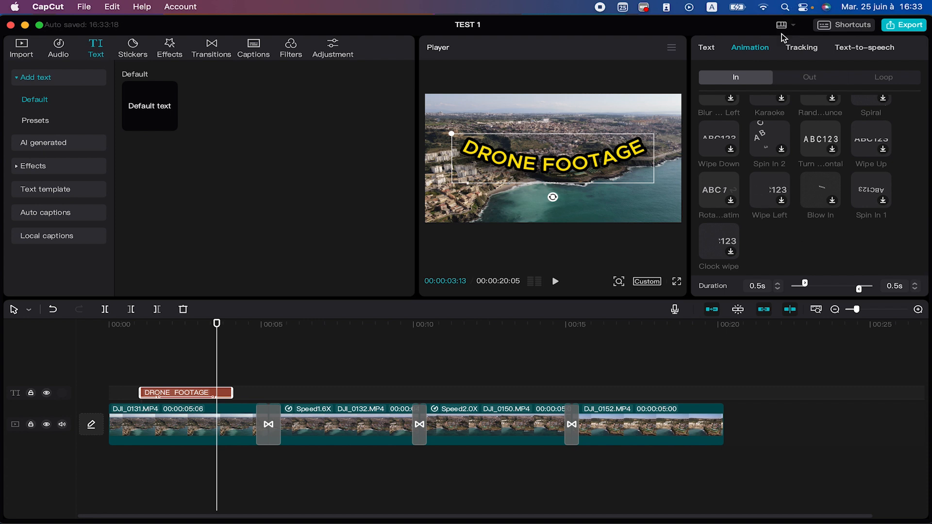
# Set up motion tracking for the title with the tracking box over the sea and the direction set to Both.
pyautogui.click(799, 48)
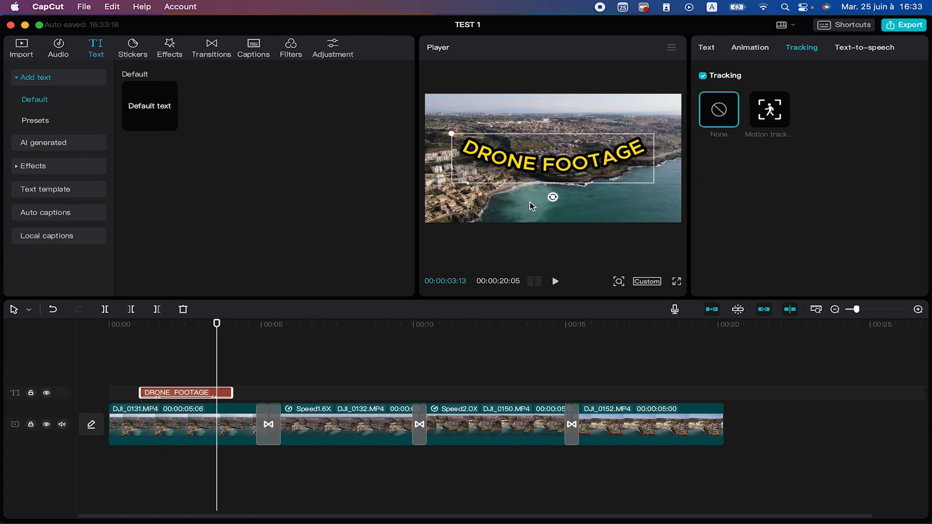
pyautogui.click(769, 110)
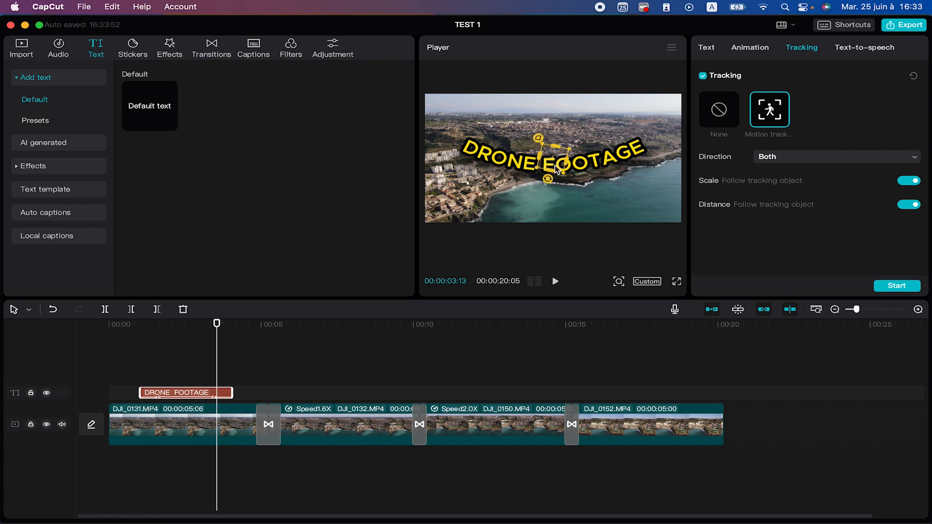
pyautogui.moveTo(555, 182); pyautogui.dragTo(642, 203)
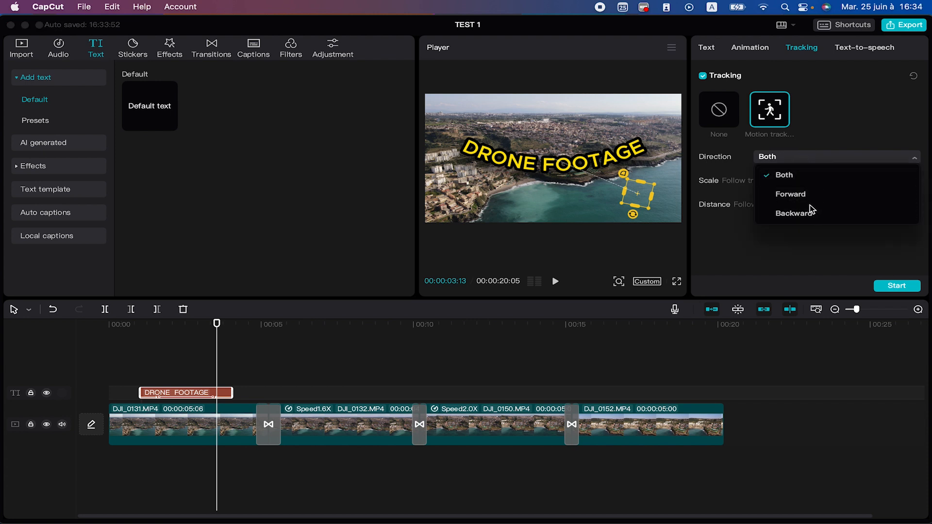
pyautogui.click(806, 176)
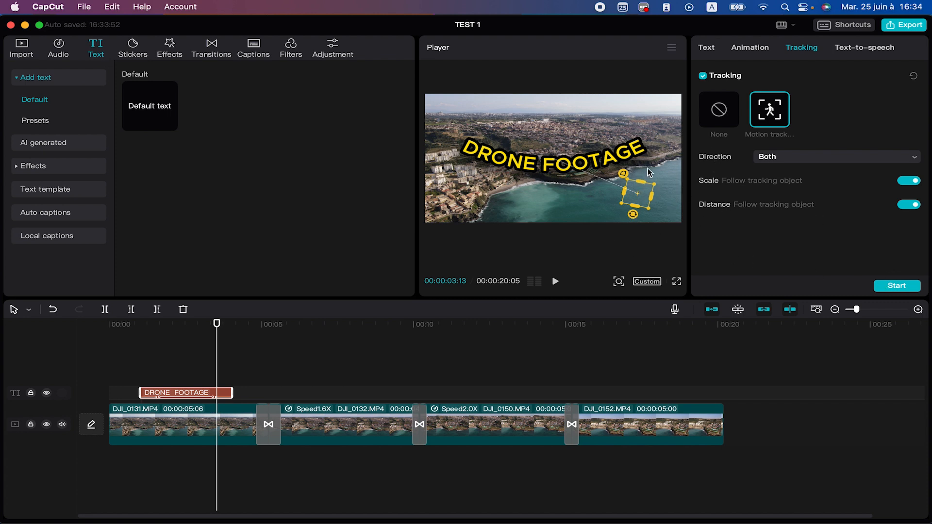
# Delete the DRONE FOOTAGE title from the timeline and undo the deletion.
pyautogui.press('Delete')
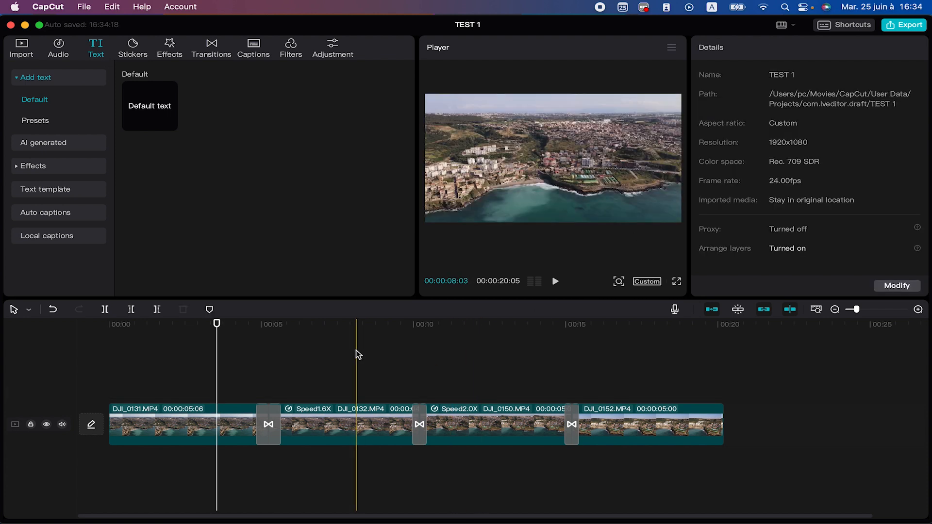
pyautogui.press('super+z')
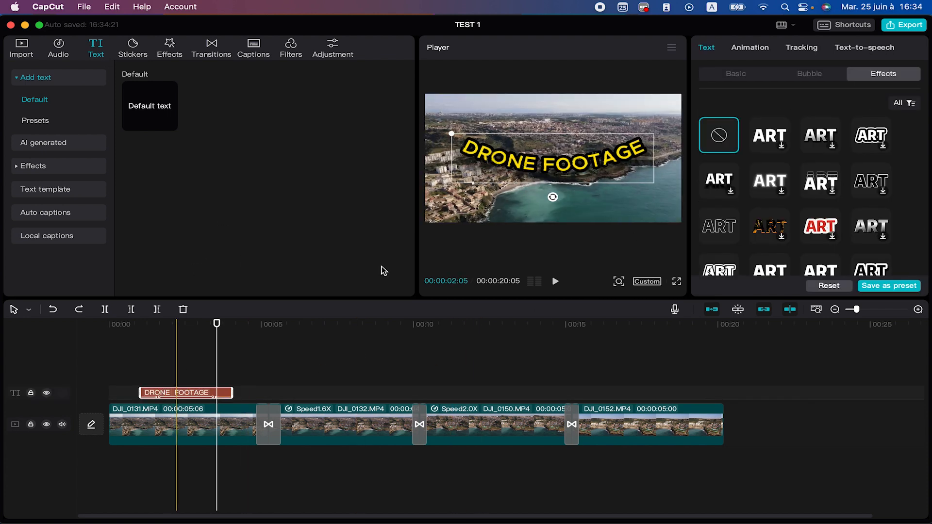
# Generate a text-to-speech reading of the DRONE FOOTAGE title with the Feminina voice.
pyautogui.click(801, 47)
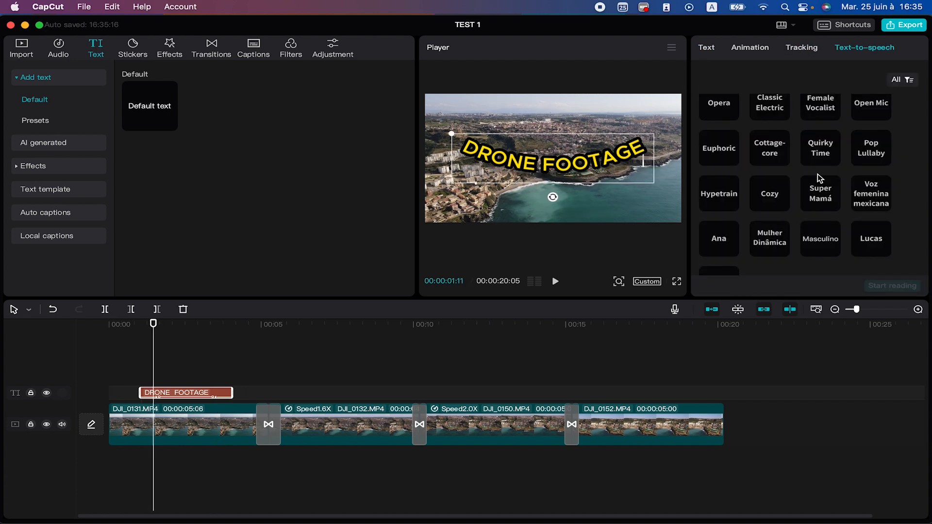
pyautogui.scroll(10, 817, 173)
pyautogui.scroll(10, 755, 145)
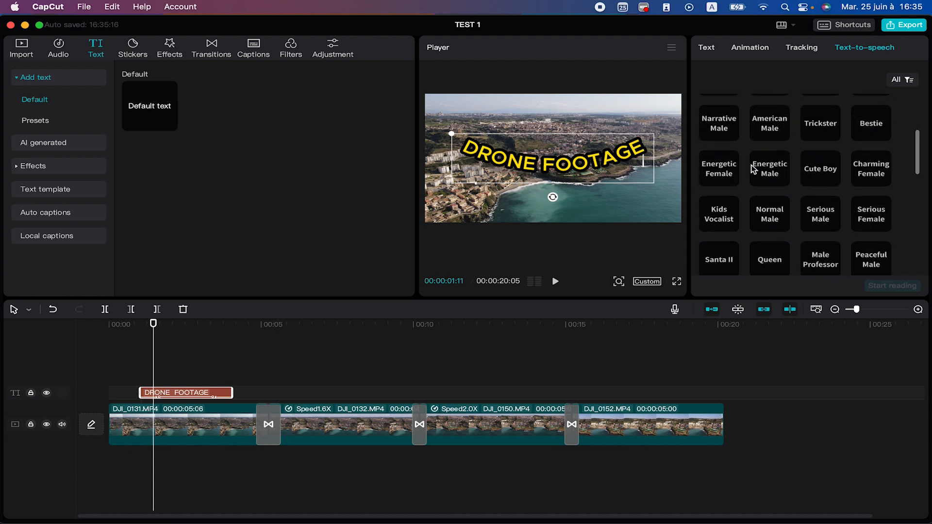
pyautogui.click(776, 145)
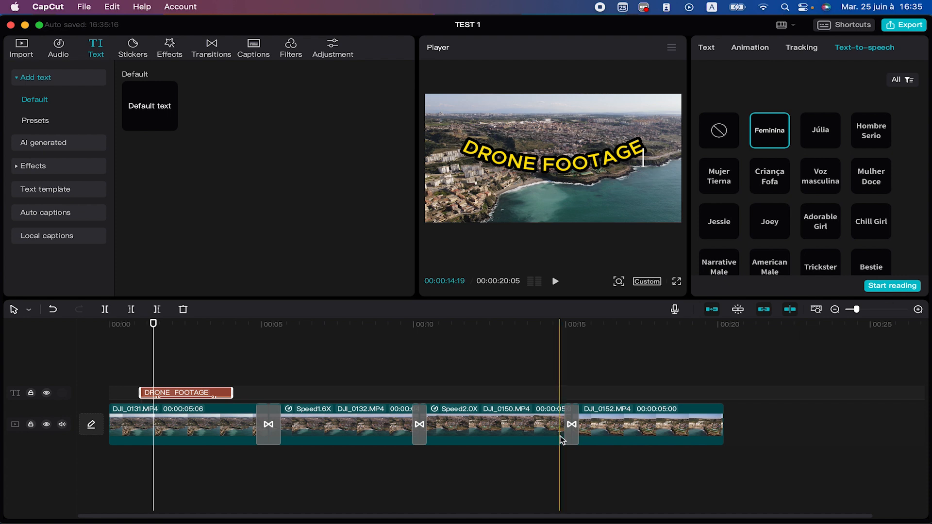
pyautogui.moveTo(161, 324); pyautogui.dragTo(145, 324)
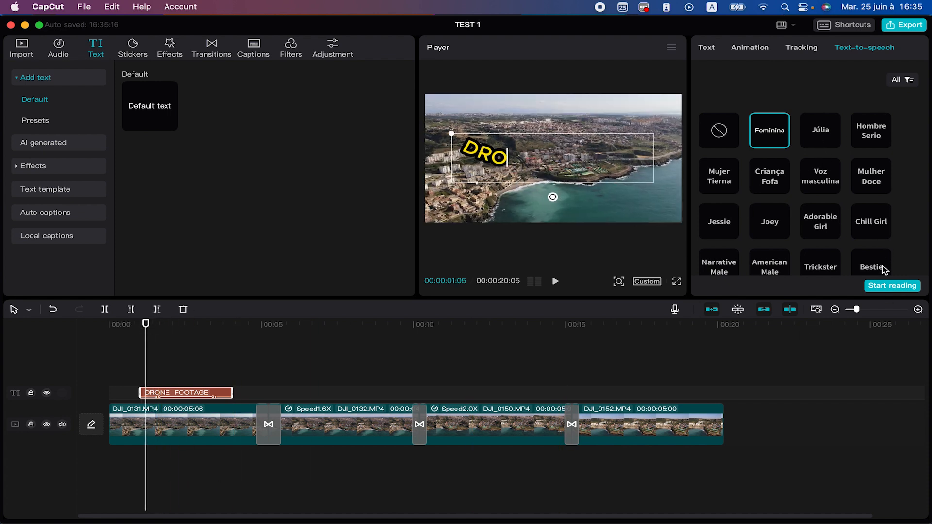
pyautogui.click(880, 286)
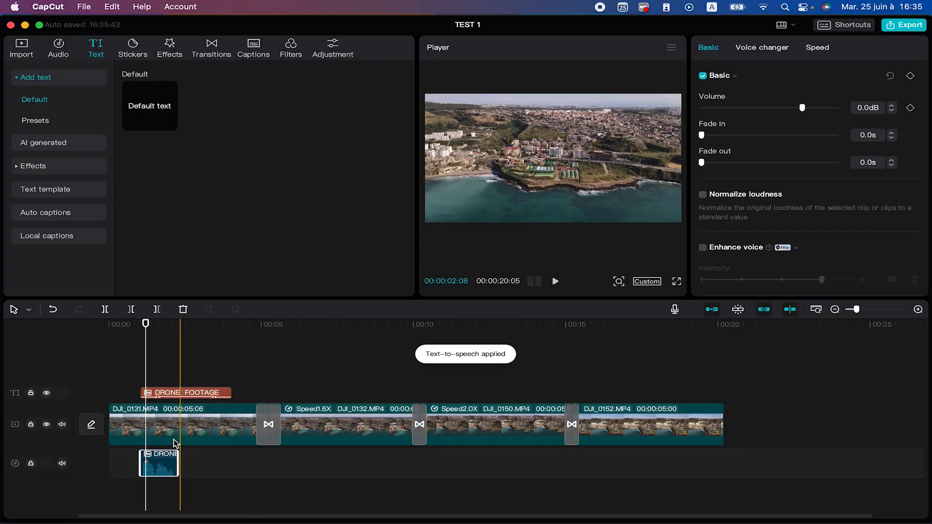
# Play the title section to hear the generated voice, and select its audio clip on the timeline.
pyautogui.click(139, 345)
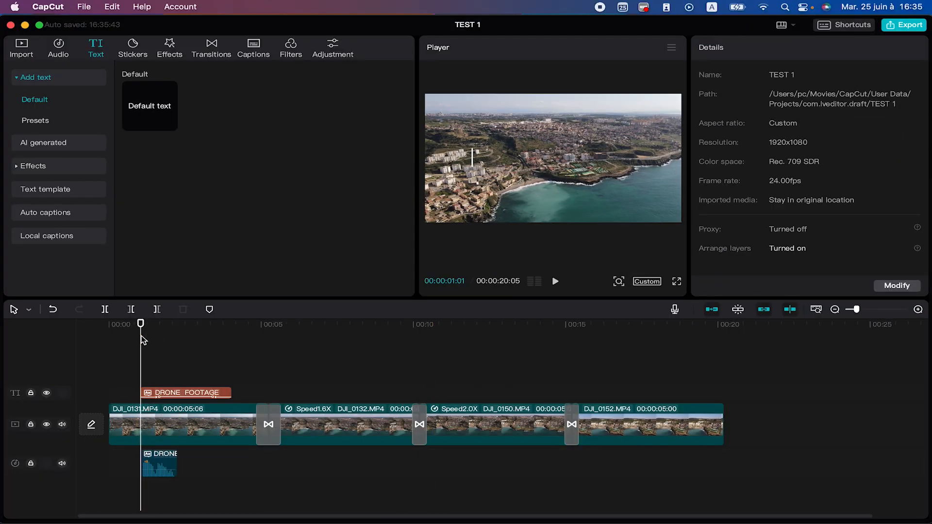
pyautogui.press('space')
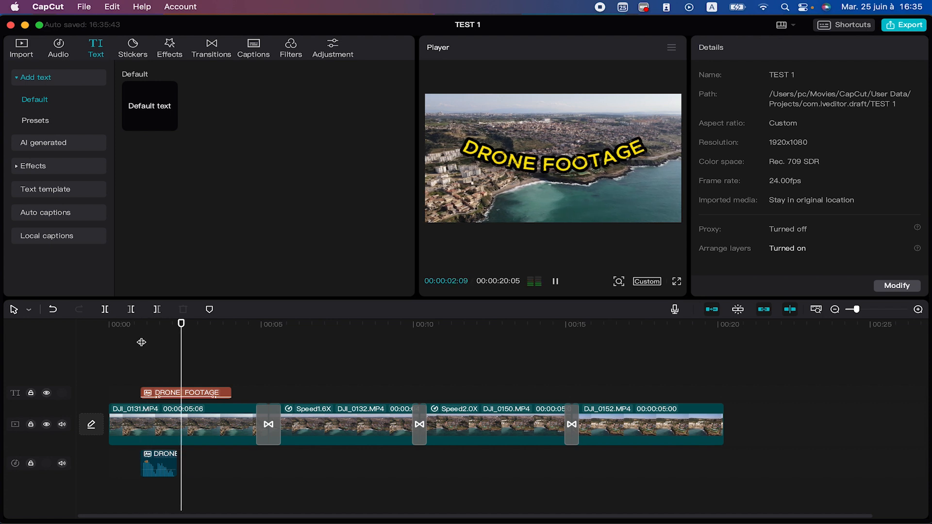
pyautogui.press('space')
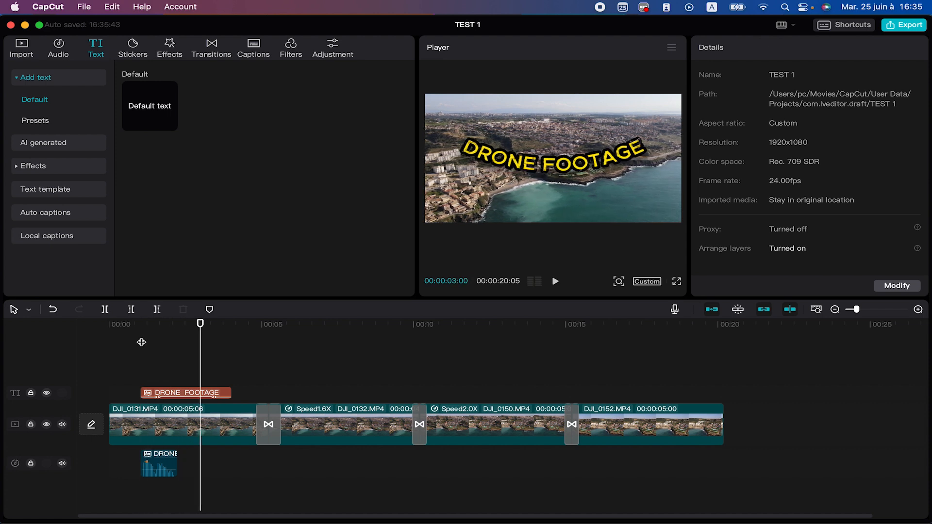
pyautogui.click(155, 461)
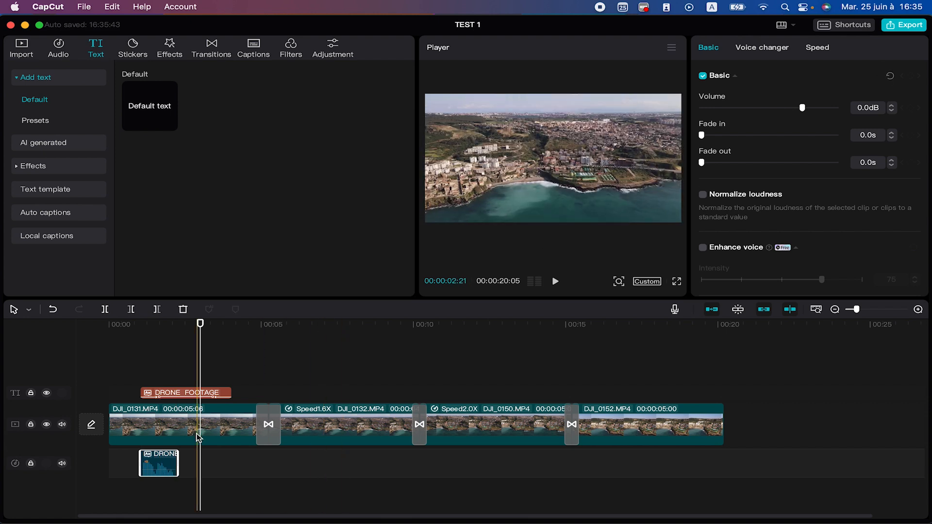
# Delete the DRONE FOOTAGE title and its generated voice clip from the timeline.
pyautogui.click(179, 391)
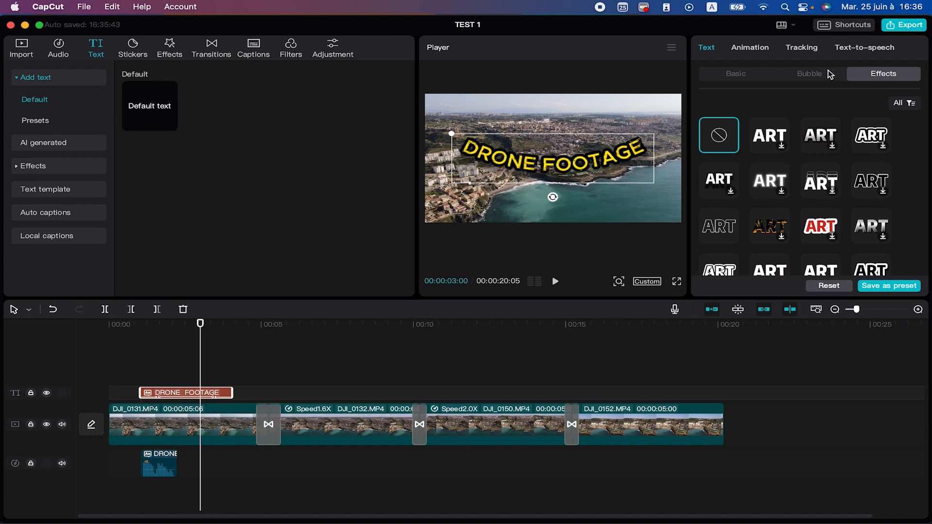
pyautogui.click(134, 104)
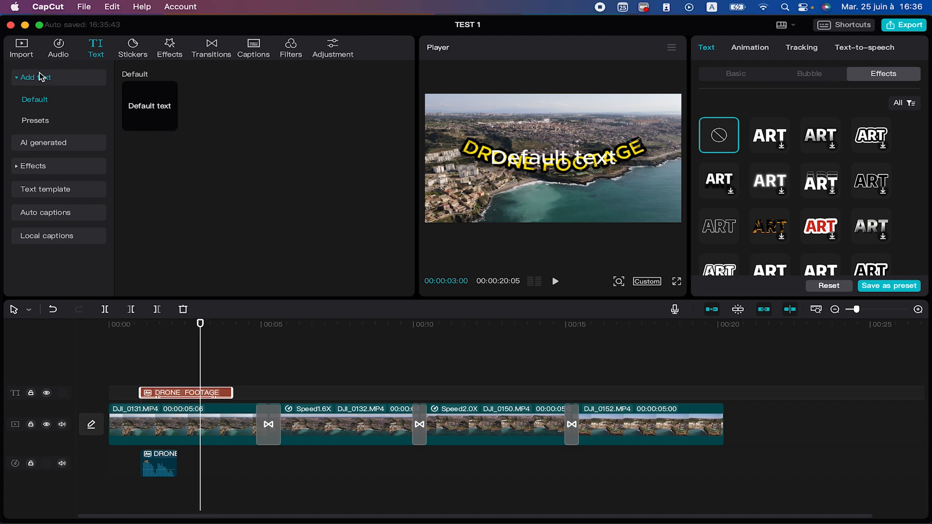
pyautogui.click(17, 79)
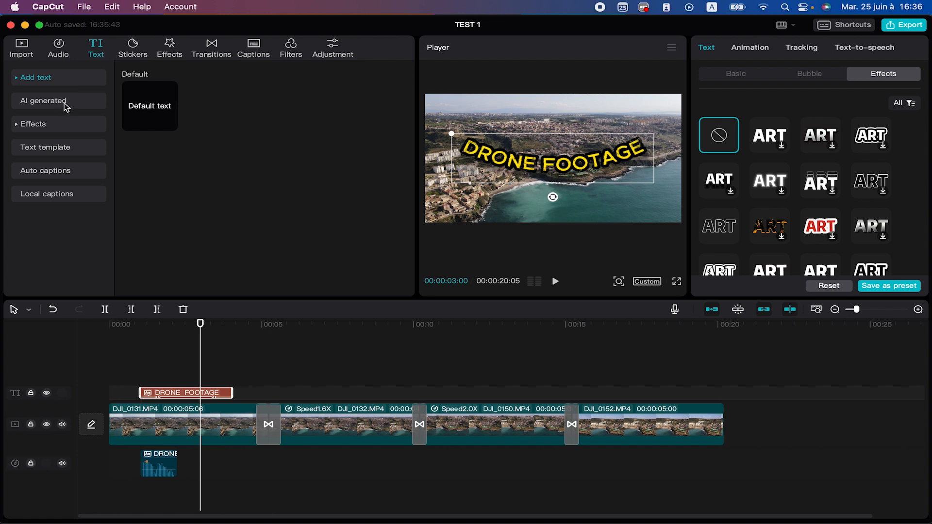
pyautogui.press('Delete')
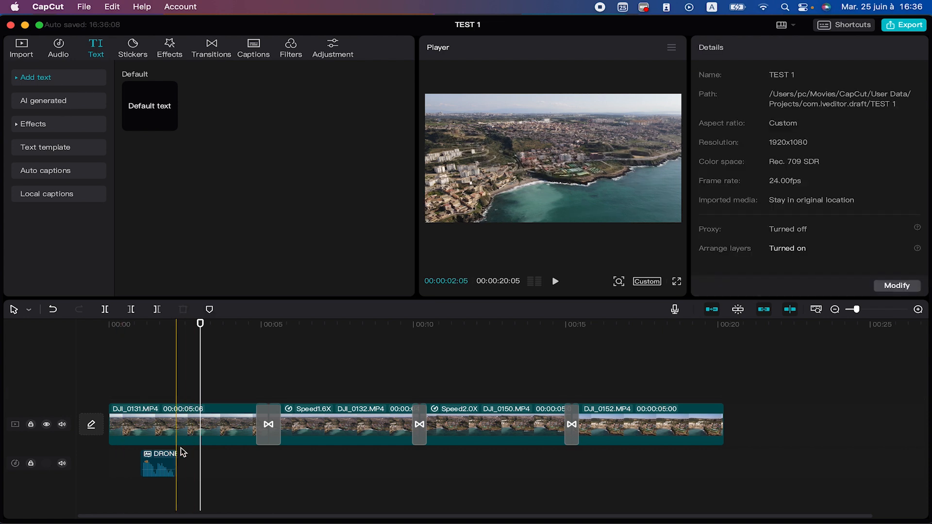
pyautogui.click(171, 464)
pyautogui.press('Delete')
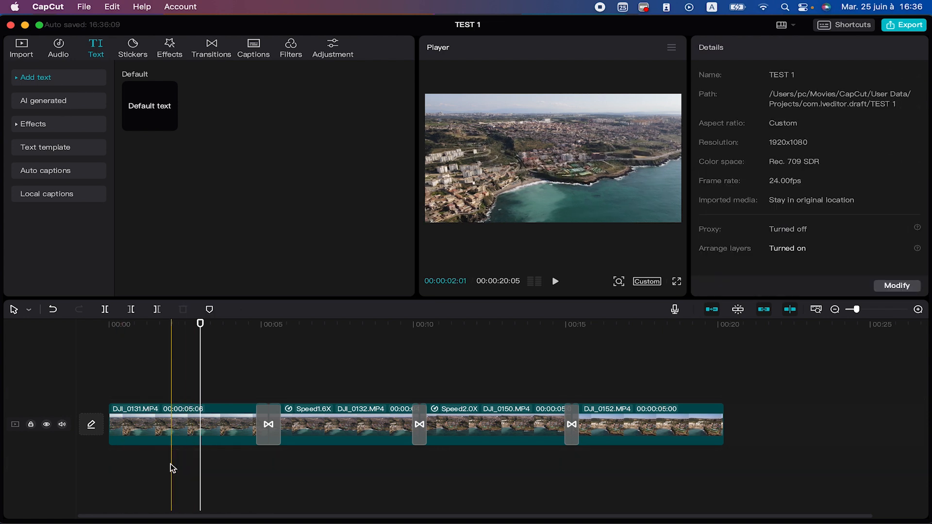
# Generate an AI text effect from the description DRONE FOOTAGE, leaving the text itself blank.
pyautogui.click(53, 99)
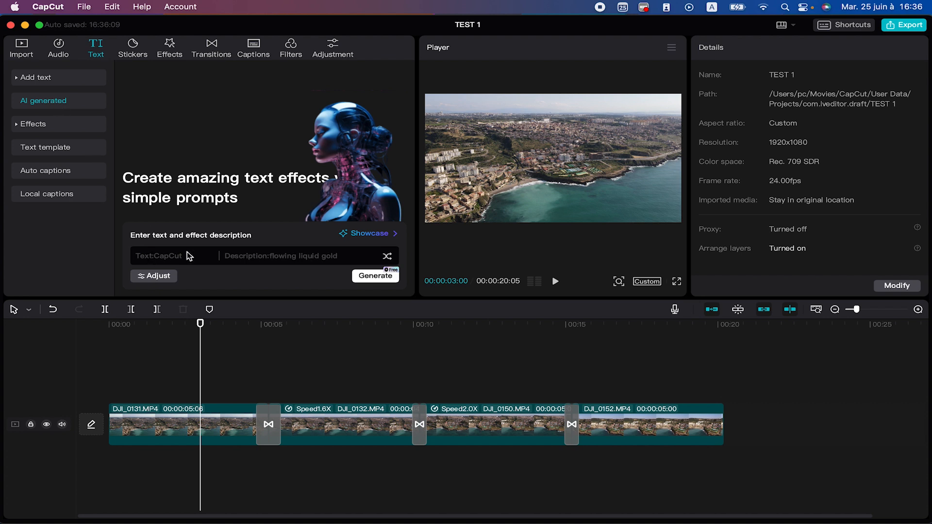
pyautogui.click(256, 256)
pyautogui.write('DRONE')
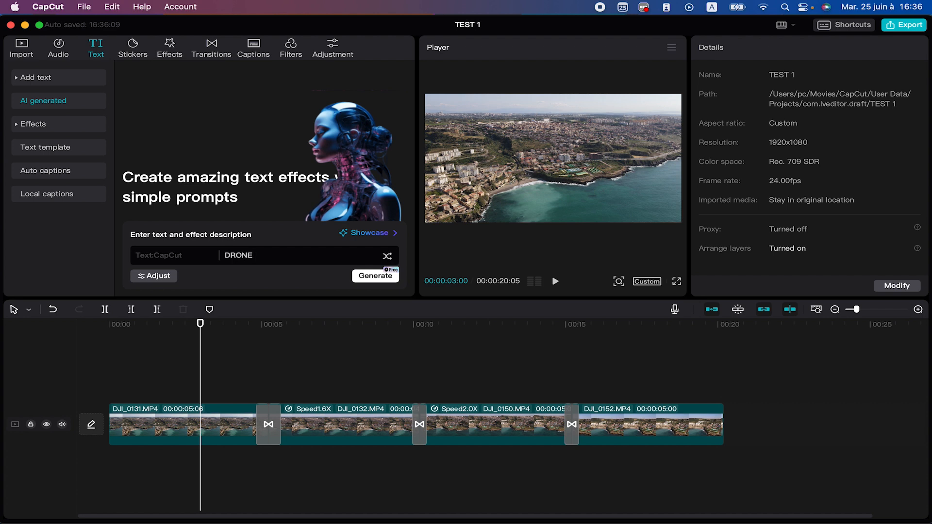
pyautogui.press('Return')
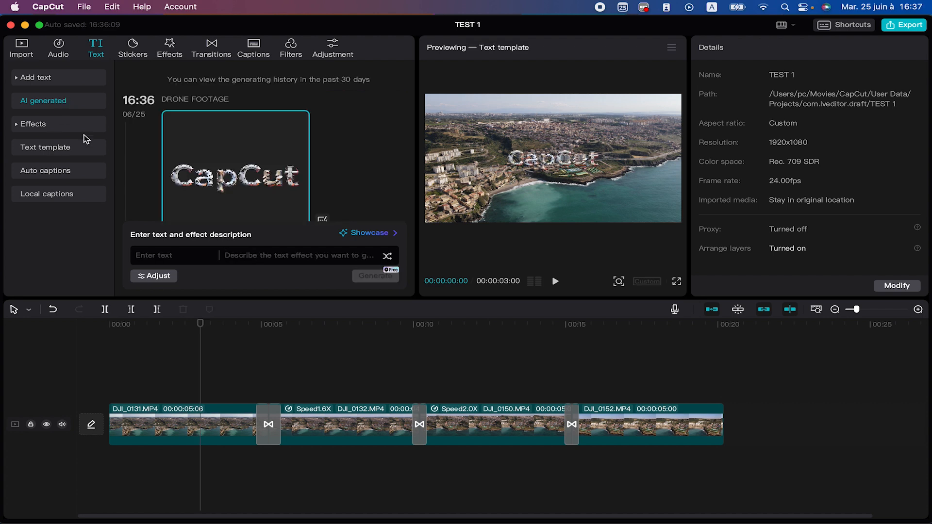
# Generate an AI text effect for the text DRONE FOOTAGE with the description MOVE RIGHT TO LEFT.
pyautogui.click(174, 254)
pyautogui.click(169, 261)
pyautogui.write('DRONE FOOTAGE')
pyautogui.press('Tab')
pyautogui.write('MOVE ')
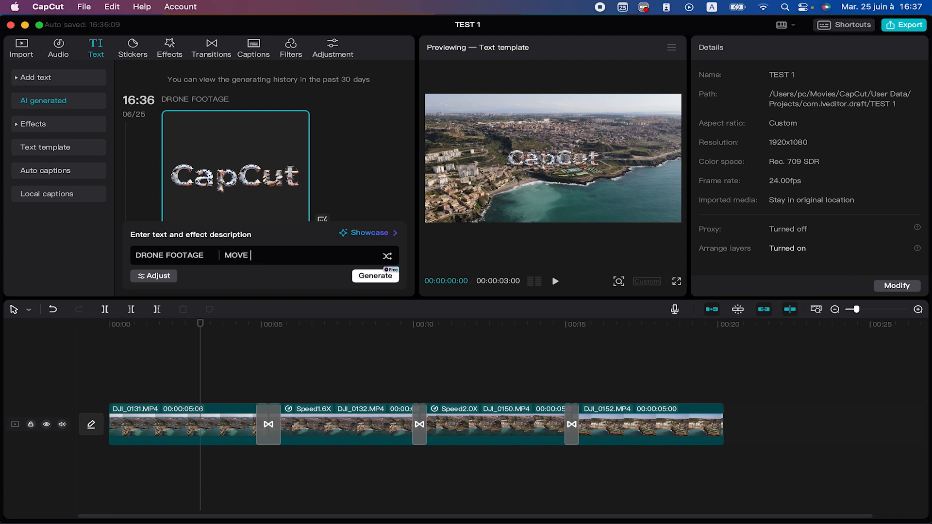
pyautogui.write('RIGHT TO LEFT')
pyautogui.click(381, 278)
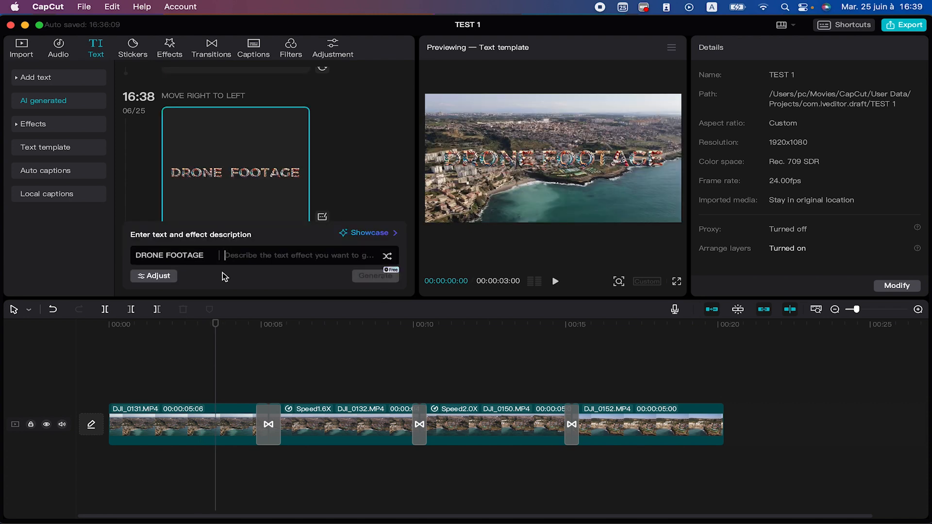
# Generate an AI effect for DRONE FOOTAGE with the description TEXT IN FIRE and select the result for preview.
pyautogui.click(183, 324)
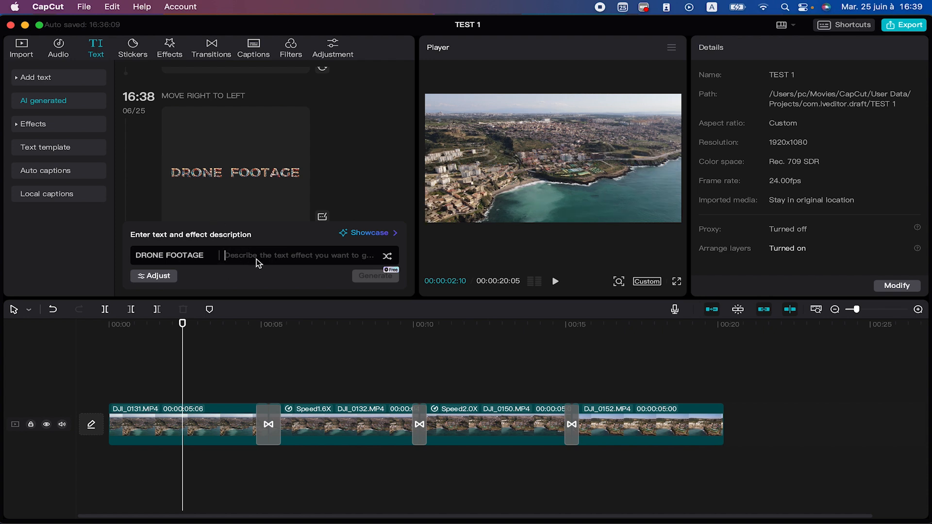
pyautogui.click(284, 257)
pyautogui.write('TE')
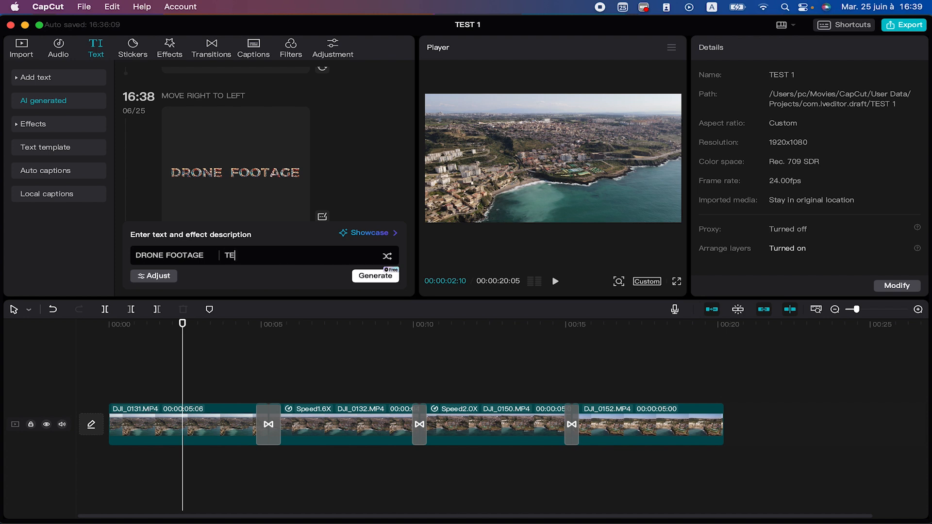
pyautogui.write('XT IN FIRE')
pyautogui.press('Return')
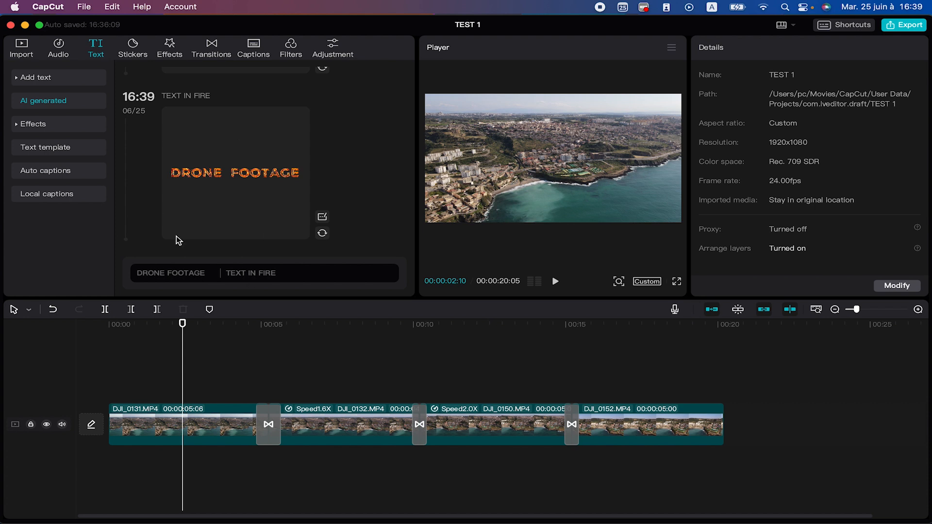
pyautogui.click(193, 172)
pyautogui.click(203, 172)
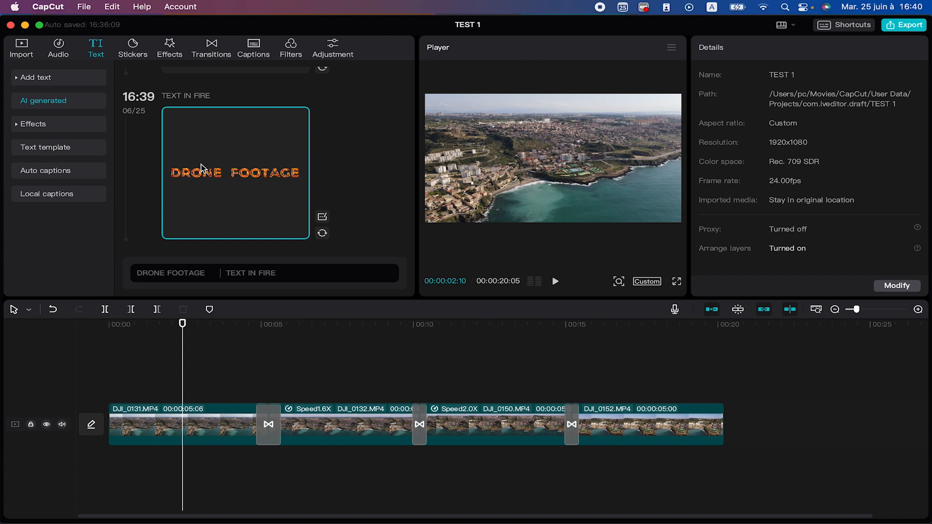
# Browse the ready-made text effects under Trending, Yellow, Red and Luminance, and return to the AI-generated text effects.
pyautogui.click(60, 124)
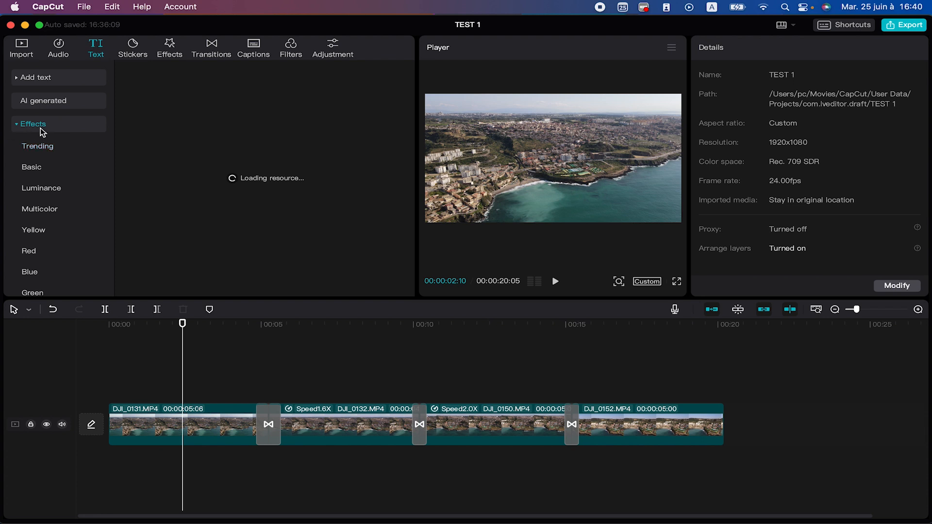
pyautogui.scroll(-1, 47, 192)
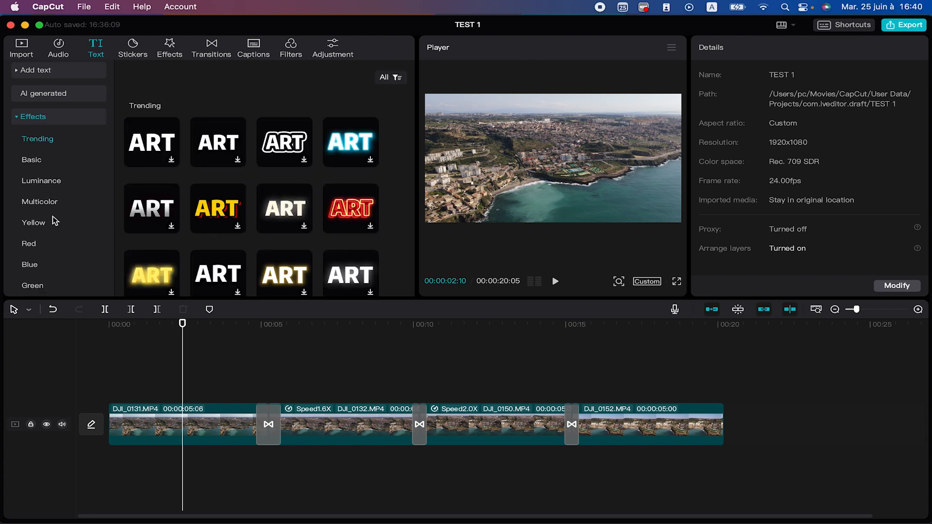
pyautogui.scroll(-2, 197, 194)
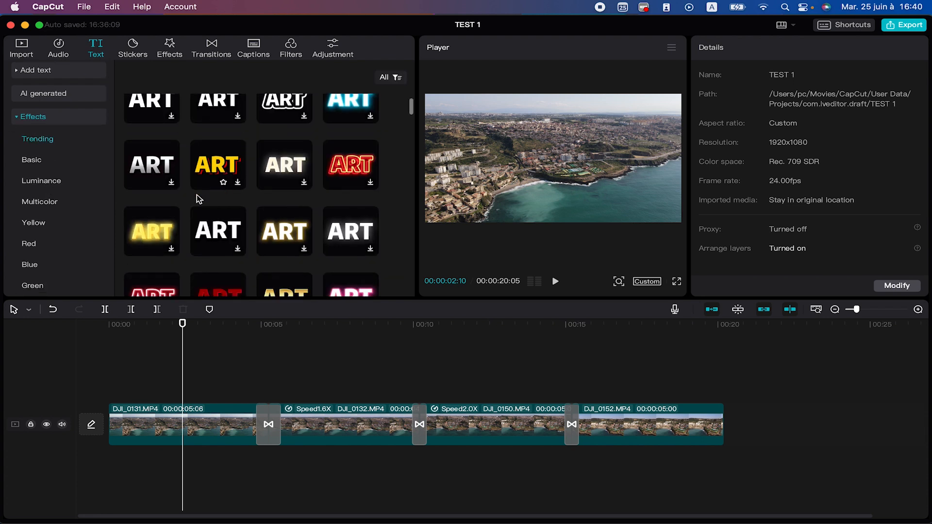
pyautogui.click(34, 222)
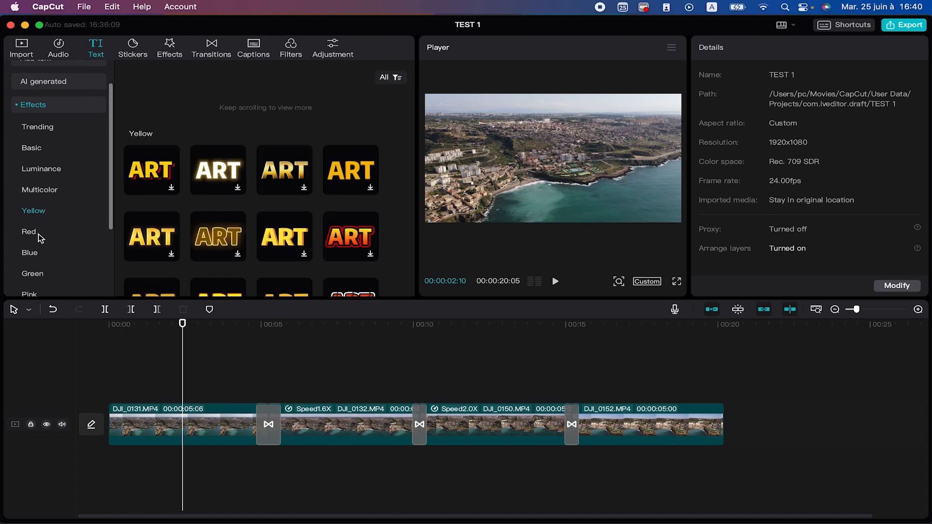
pyautogui.click(38, 234)
pyautogui.click(35, 169)
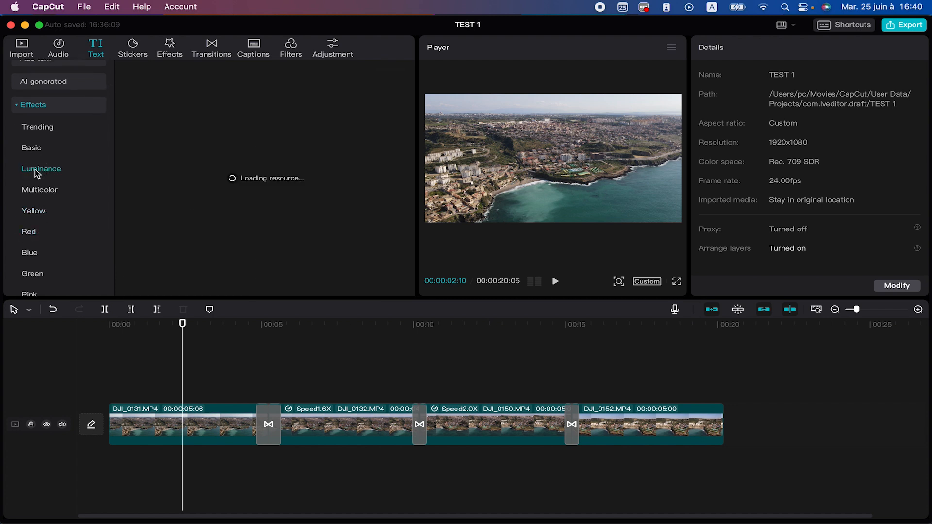
pyautogui.click(37, 104)
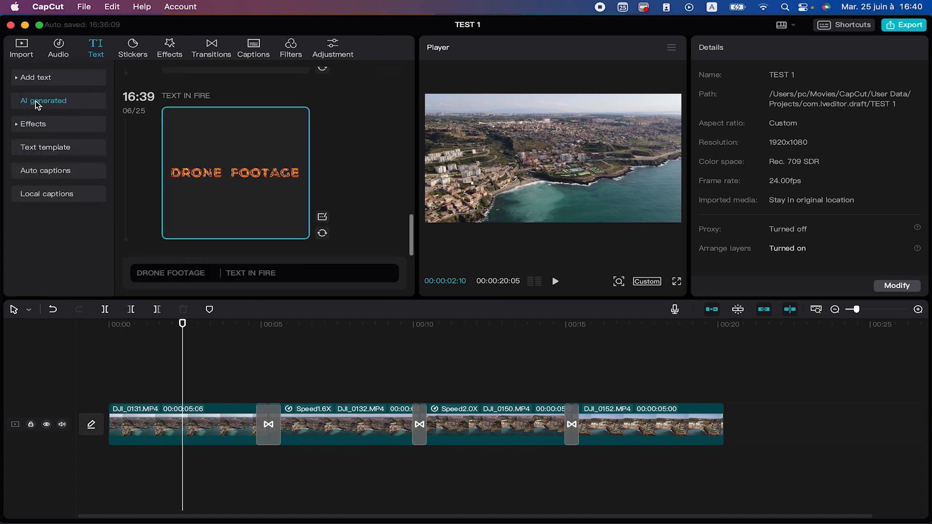
# Browse the trending text templates to see the available title designs.
pyautogui.click(51, 148)
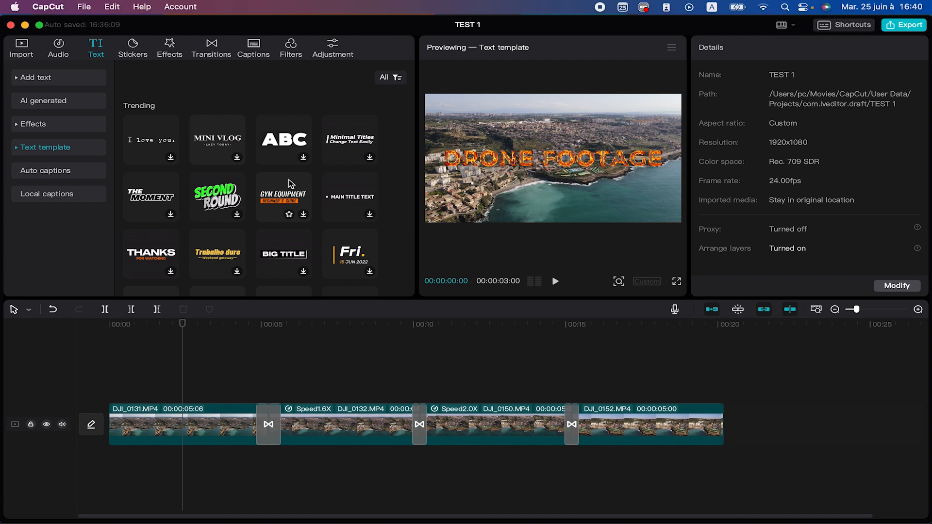
pyautogui.scroll(-3, 291, 184)
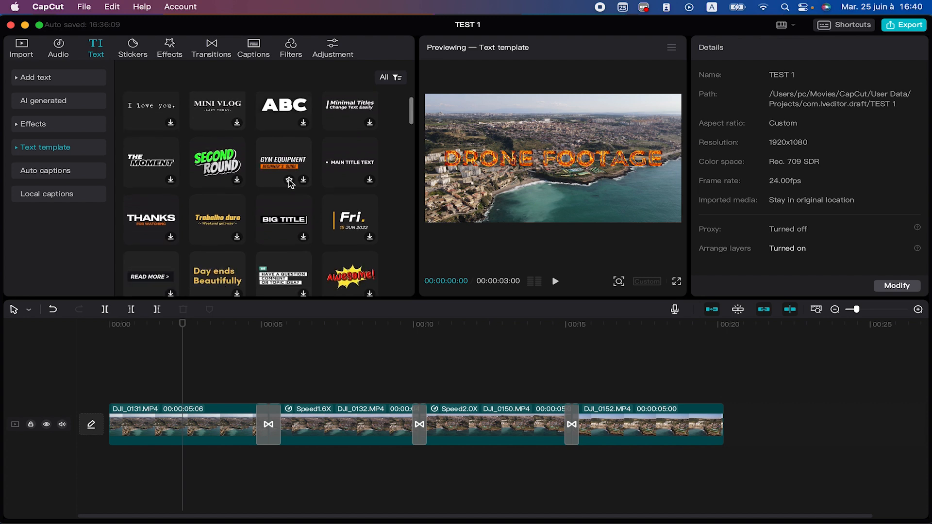
pyautogui.scroll(-5, 290, 184)
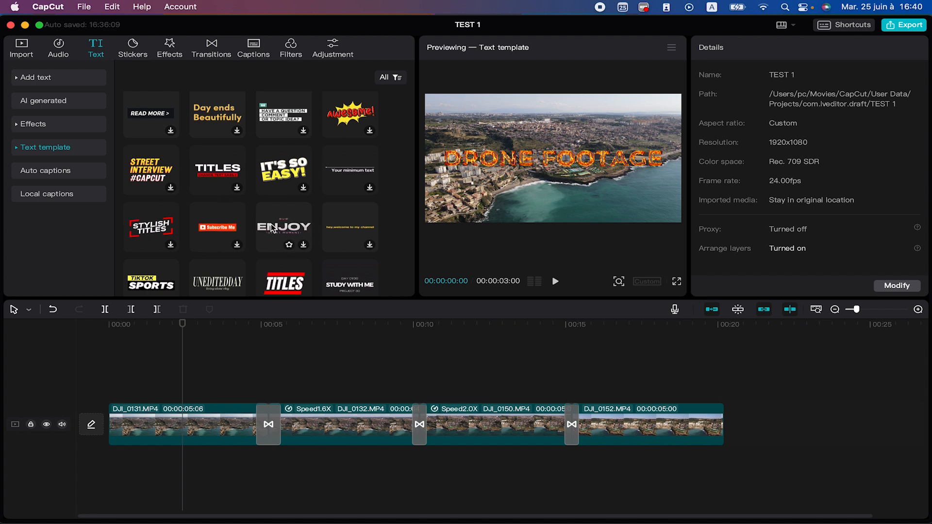
pyautogui.scroll(-2, 218, 232)
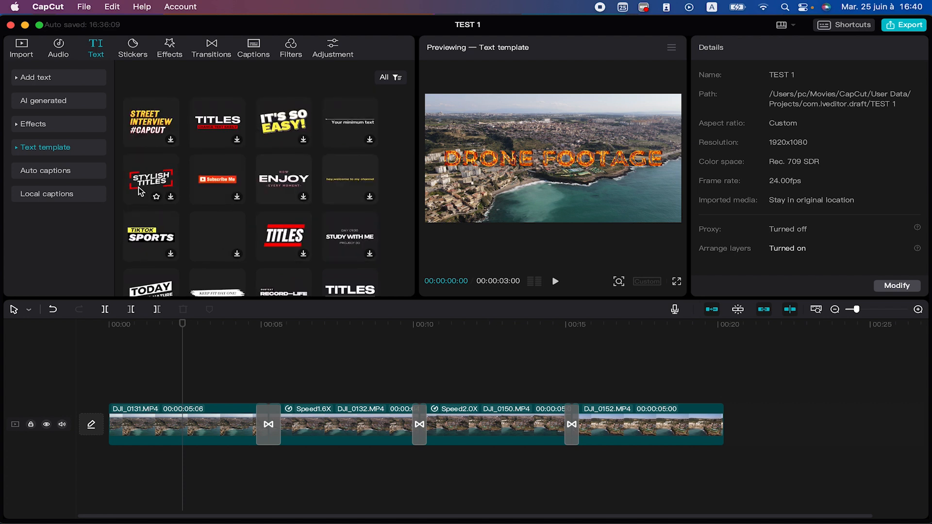
# Examine the local caption import and the auto caption options, including the list of spoken languages.
pyautogui.click(55, 194)
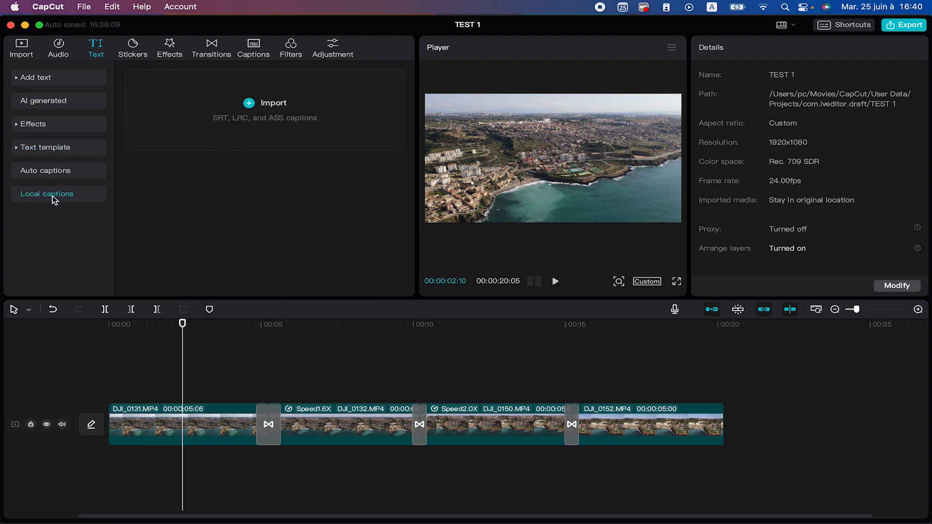
pyautogui.click(52, 171)
pyautogui.click(53, 195)
pyautogui.click(60, 173)
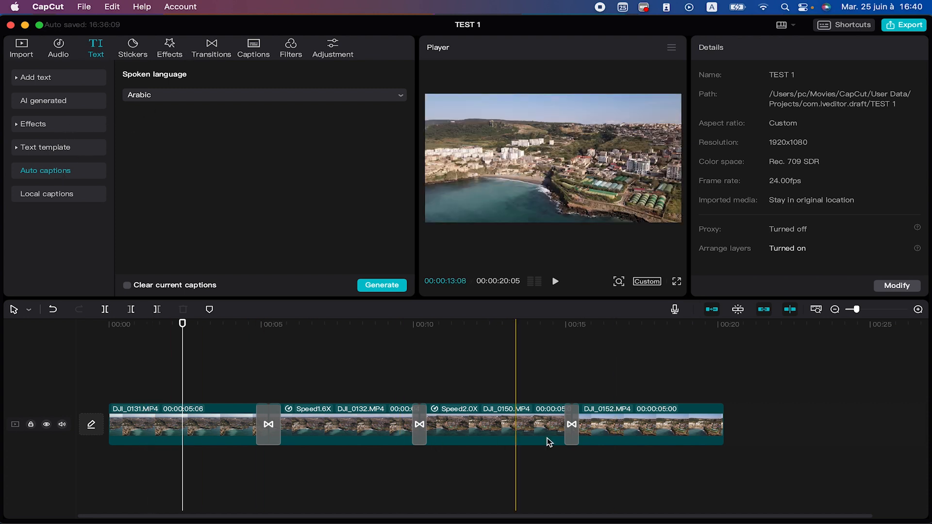
pyautogui.click(310, 96)
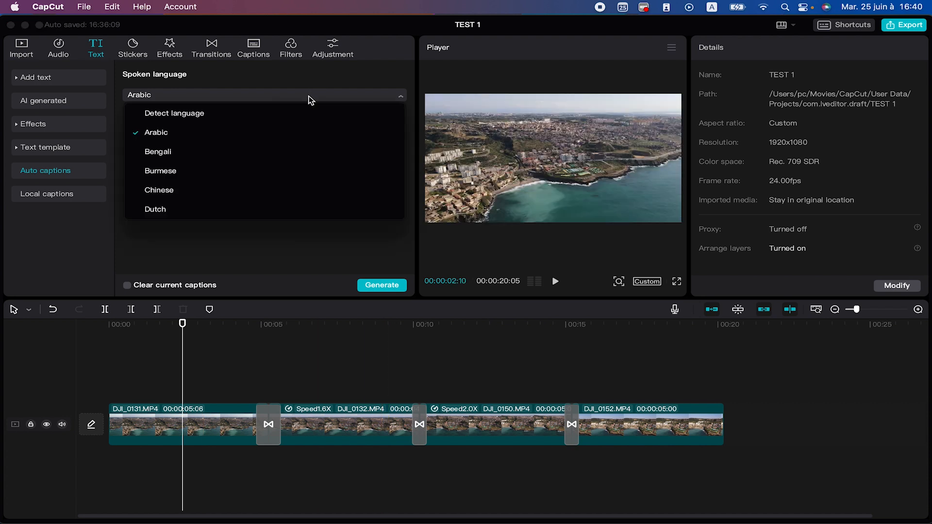
pyautogui.click(260, 262)
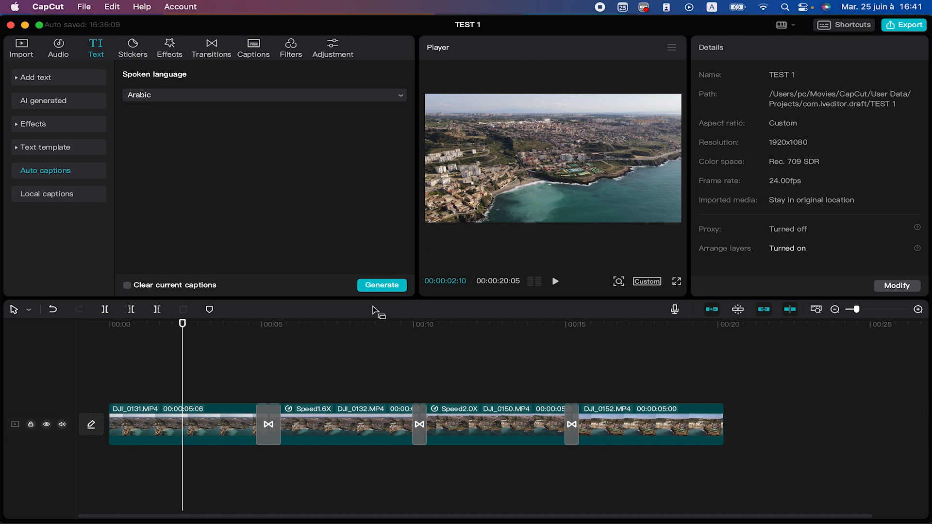
pyautogui.scroll(-2, 418, 363)
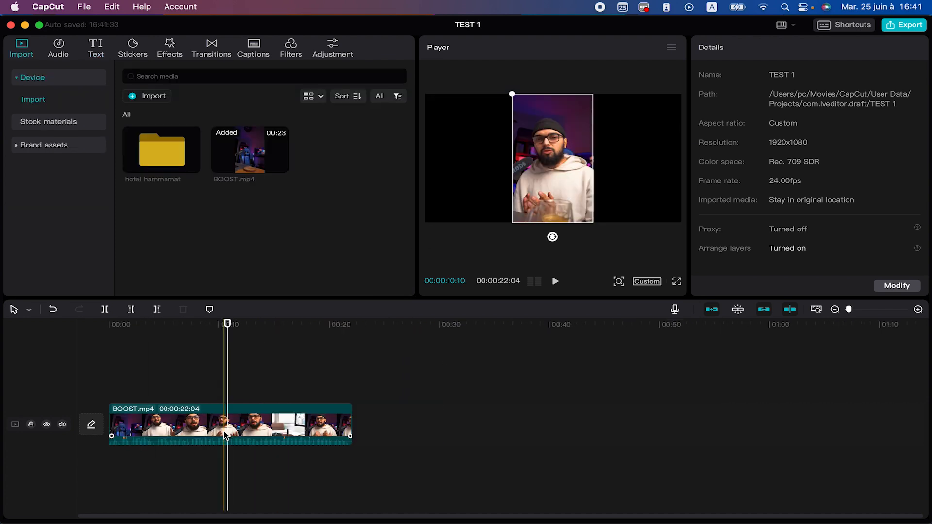
# Preview a short part of the BOOST.mp4 clip and set the project's aspect ratio to 9:16.
pyautogui.click(225, 436)
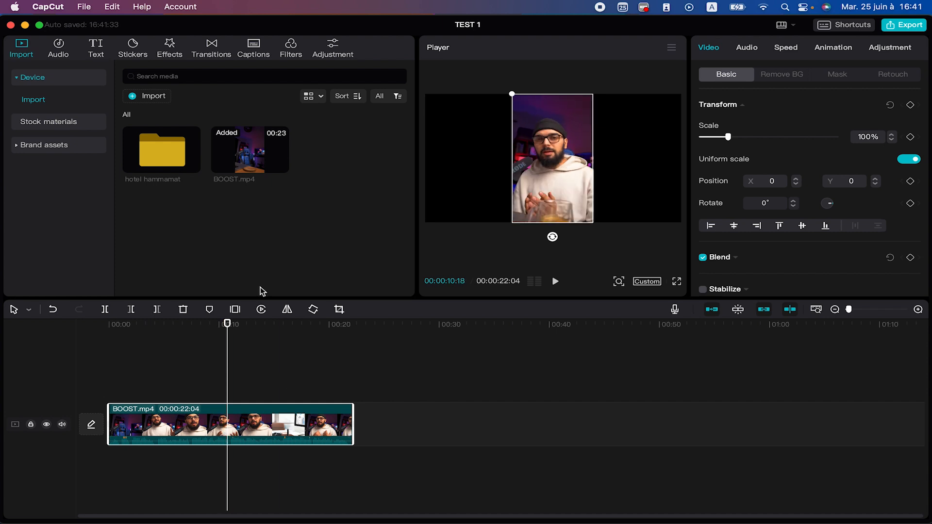
pyautogui.click(210, 324)
pyautogui.press('space')
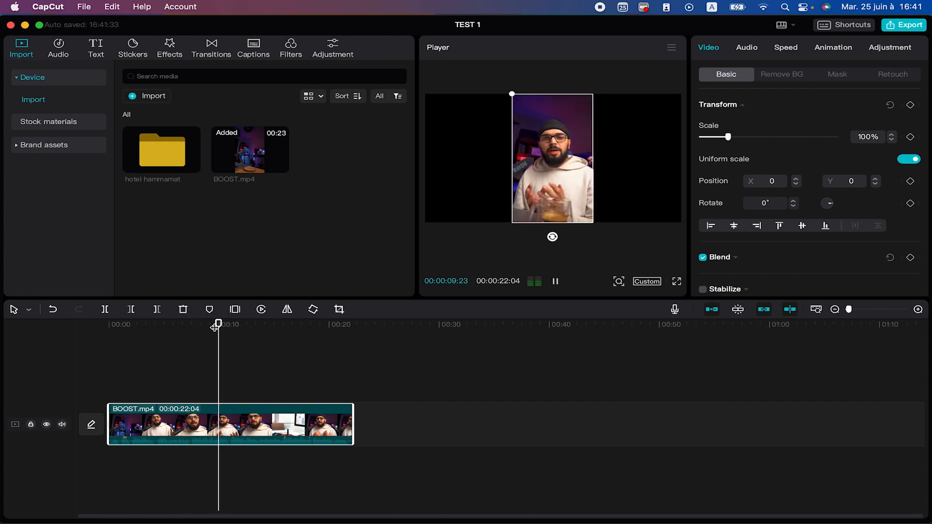
pyautogui.press('space')
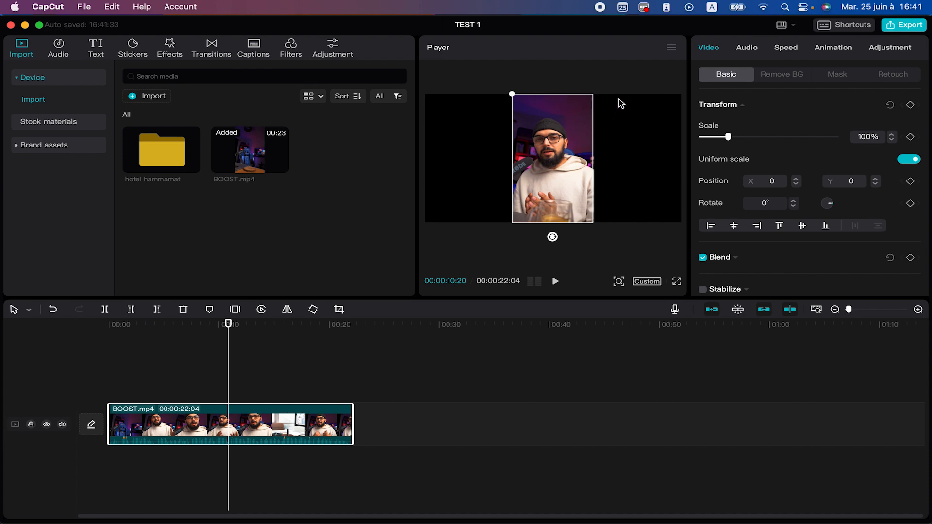
pyautogui.click(642, 281)
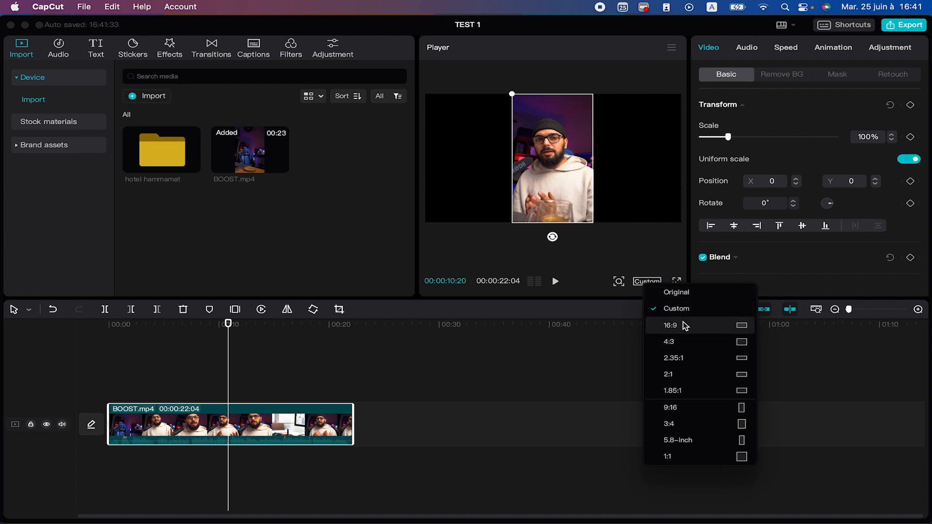
pyautogui.click(688, 406)
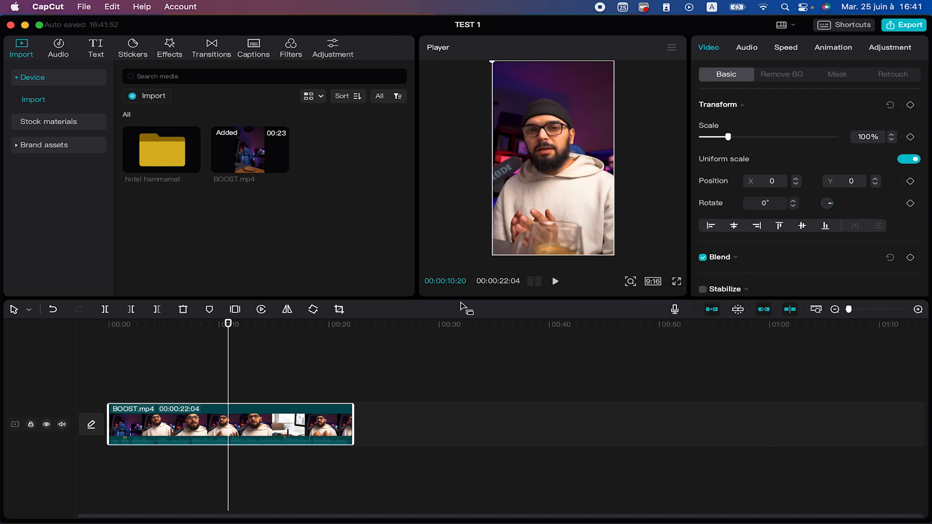
# Return the playhead to the start and generate auto captions with Arabic as the spoken language.
pyautogui.moveTo(167, 328); pyautogui.dragTo(77, 335)
pyautogui.click(97, 47)
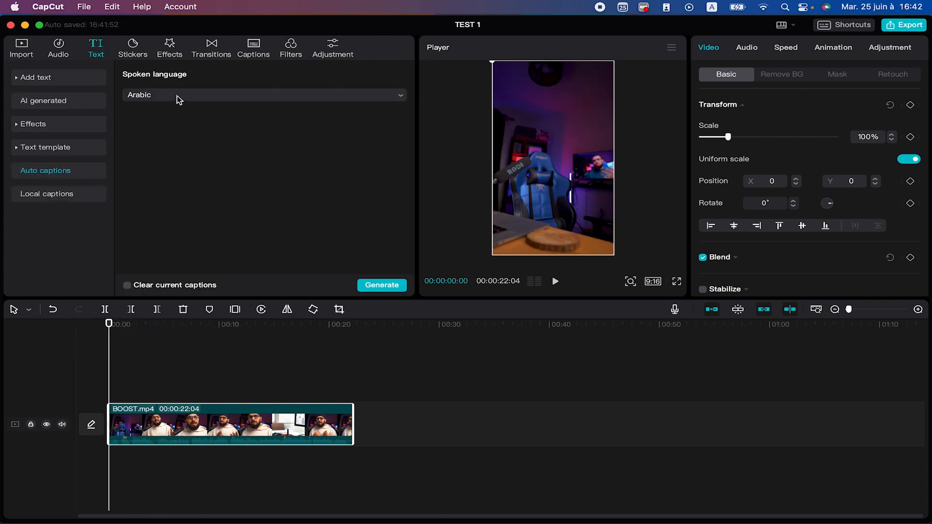
pyautogui.click(381, 285)
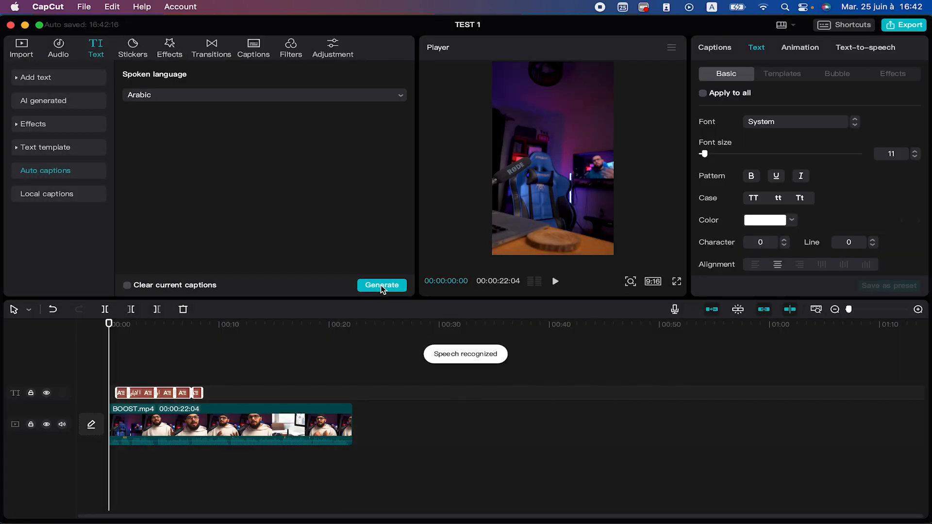
# Play the opening of the video to check the generated captions against the speech.
pyautogui.press('super+equal')
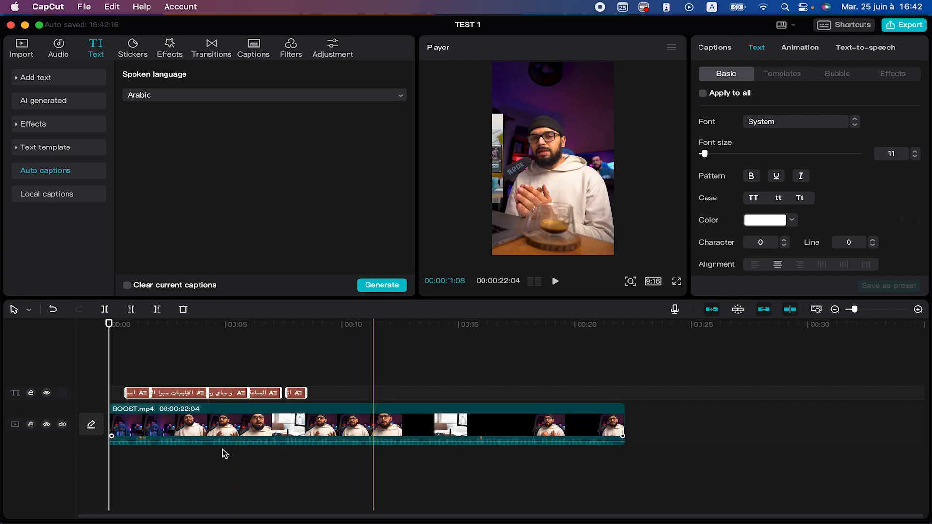
pyautogui.press('super+equal')
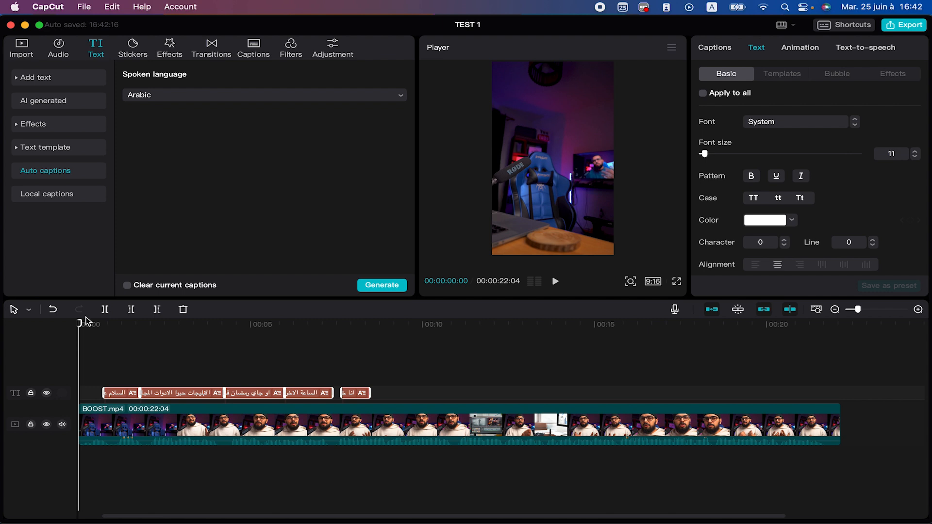
pyautogui.press('space')
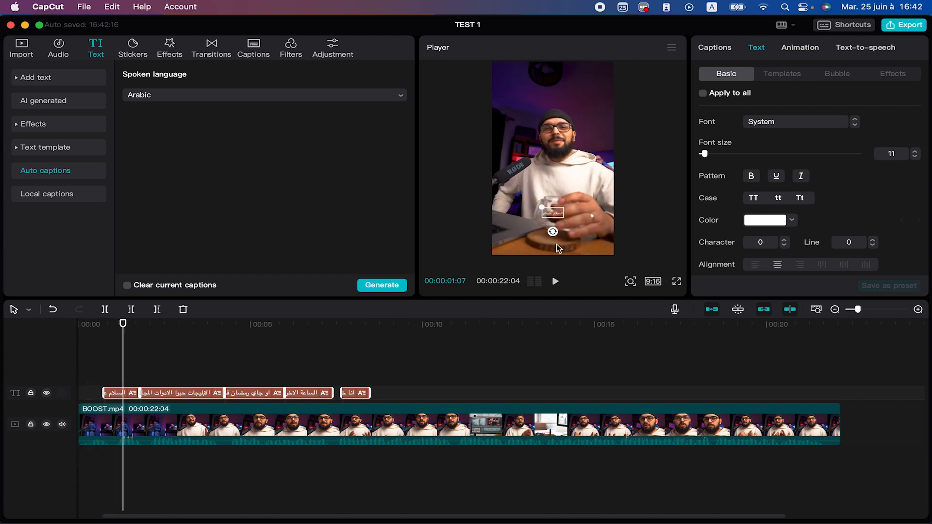
# Place the playhead at 00:00:02:22, select the first caption and make style changes apply to all captions.
pyautogui.click(131, 392)
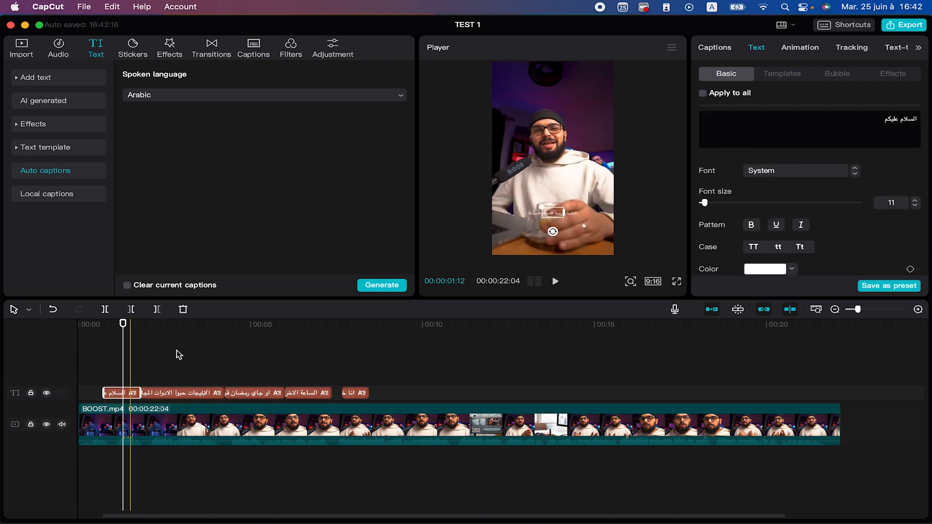
pyautogui.click(179, 353)
pyautogui.click(130, 393)
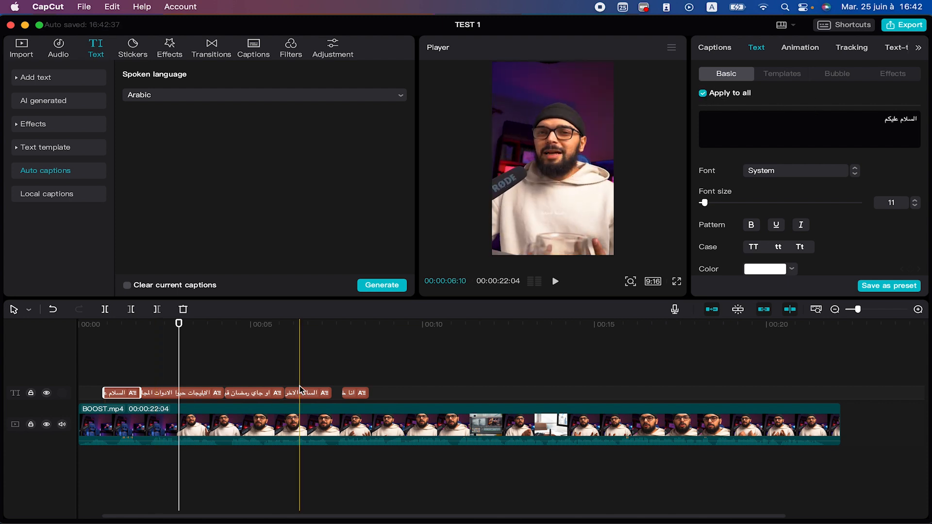
# Give all captions the yellow preset style and set their font size to 31.
pyautogui.scroll(-8, 771, 188)
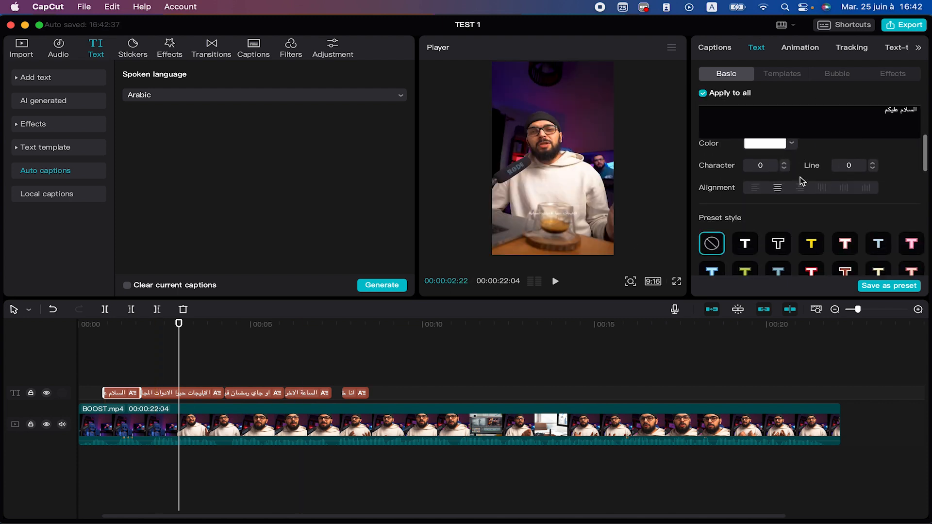
pyautogui.click(819, 198)
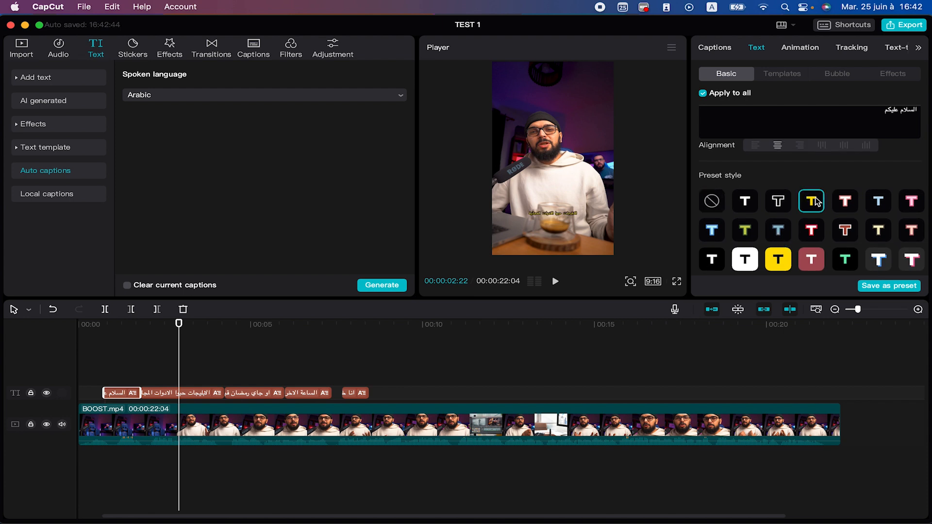
pyautogui.scroll(5, 817, 198)
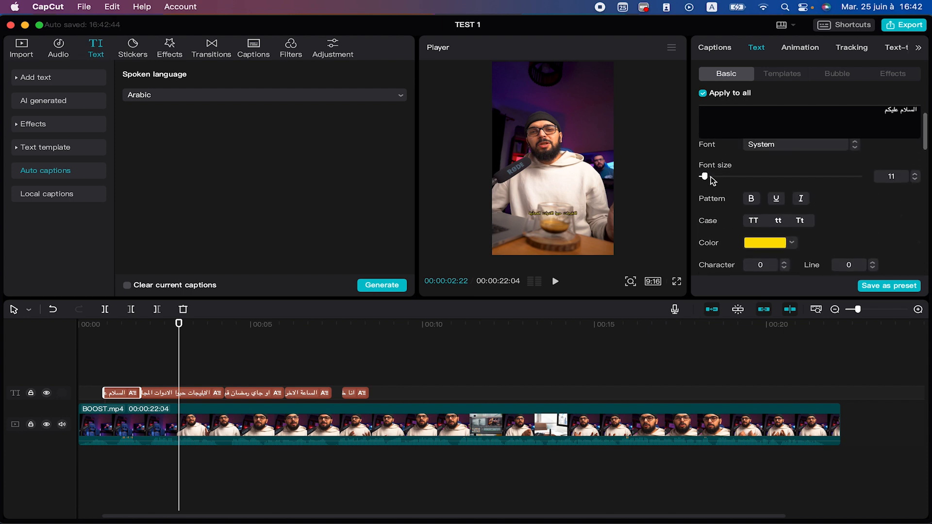
pyautogui.moveTo(708, 178); pyautogui.dragTo(715, 176)
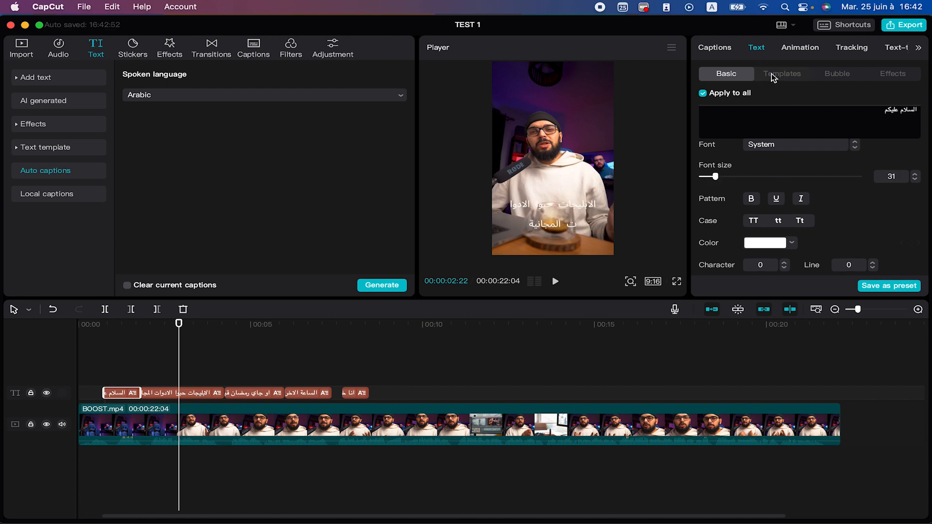
# Browse the caption templates and apply the "The quick brown fox" template with yellow and white text to all captions.
pyautogui.click(787, 75)
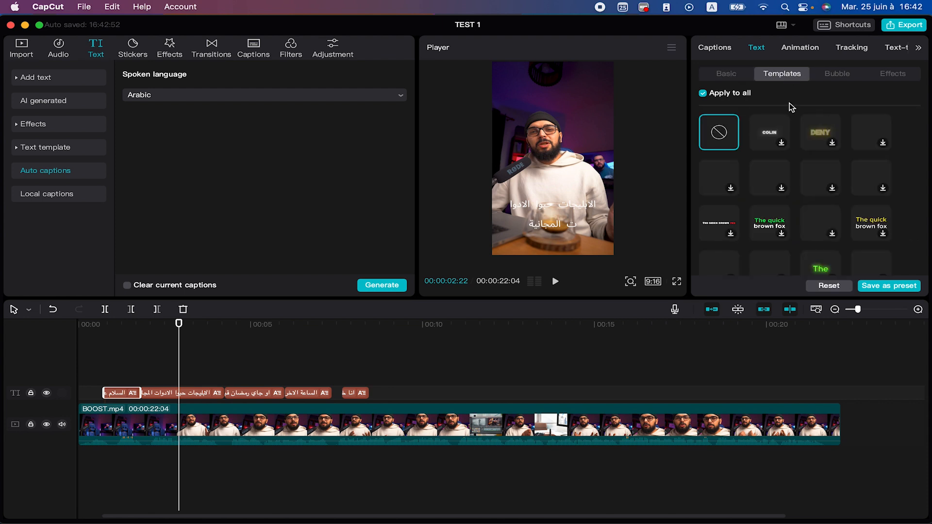
pyautogui.scroll(-4, 791, 219)
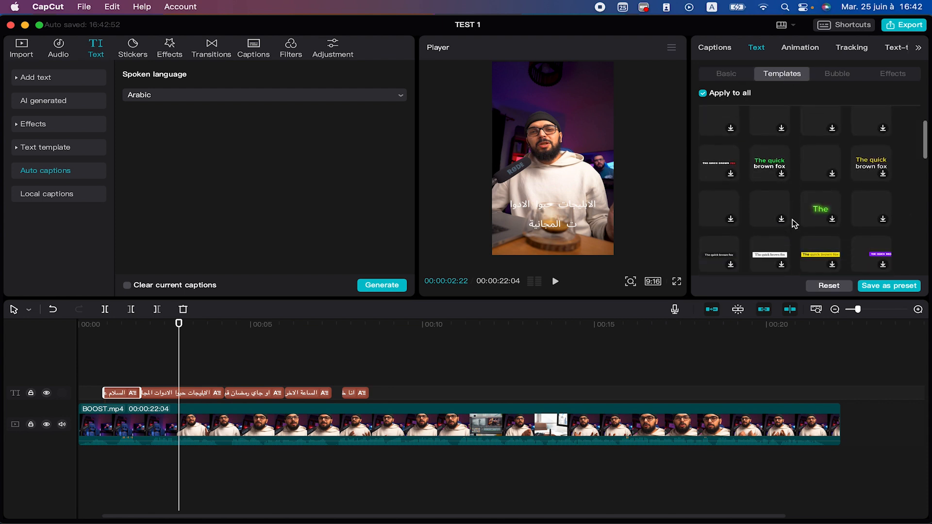
pyautogui.scroll(-3, 792, 219)
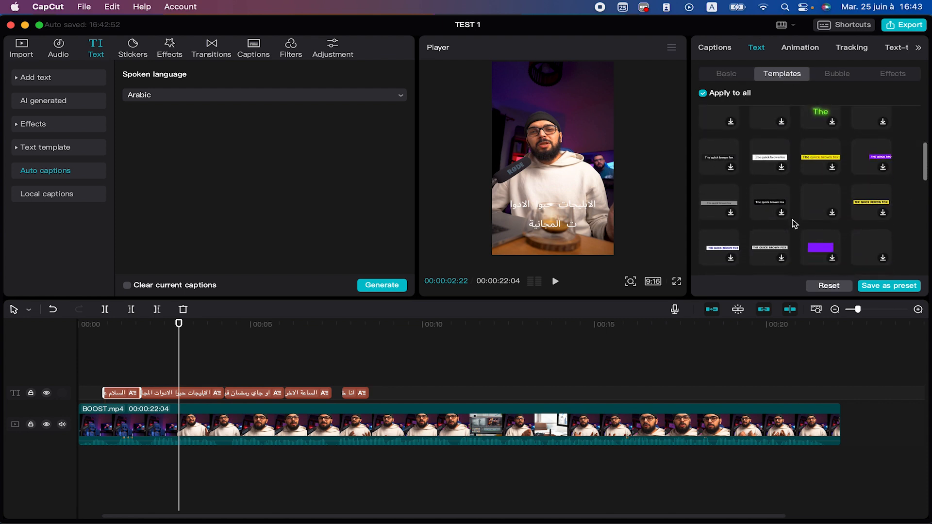
pyautogui.scroll(-2, 792, 220)
pyautogui.scroll(-3, 791, 219)
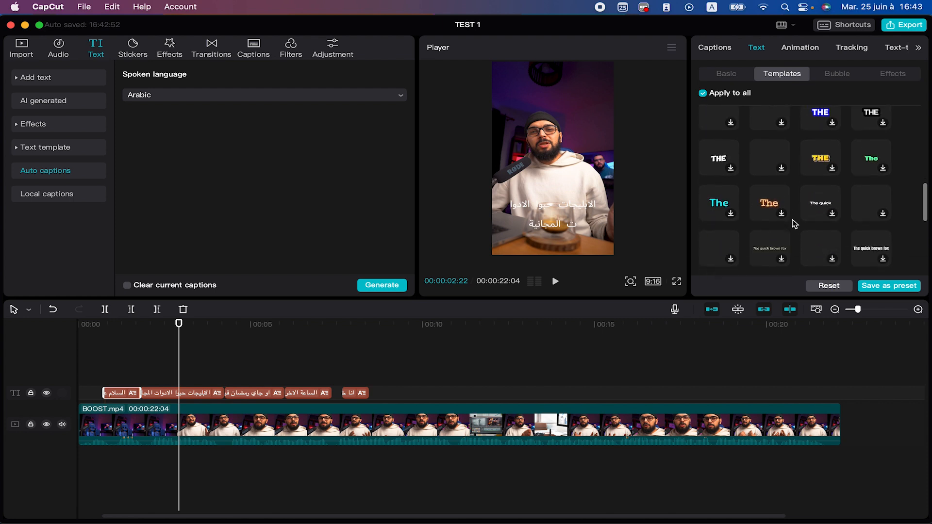
pyautogui.scroll(-4, 791, 219)
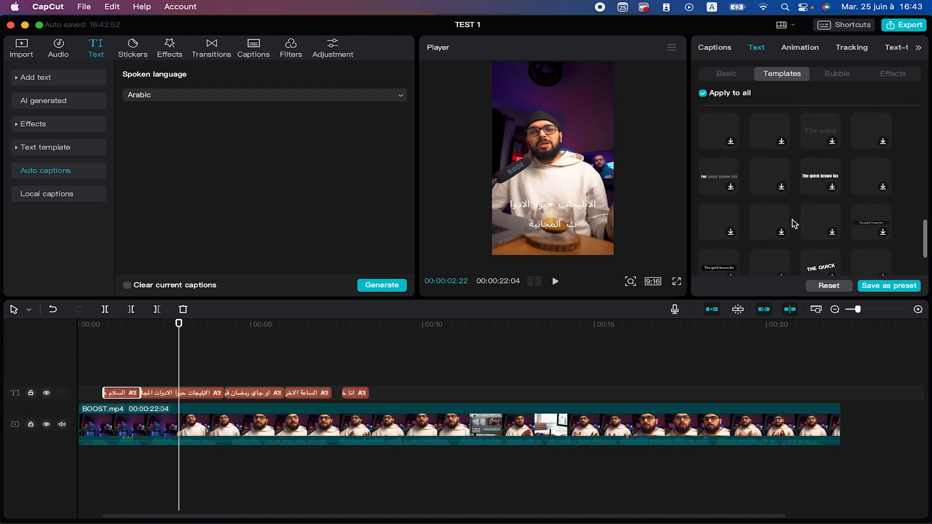
pyautogui.scroll(-1, 792, 220)
pyautogui.scroll(15, 792, 219)
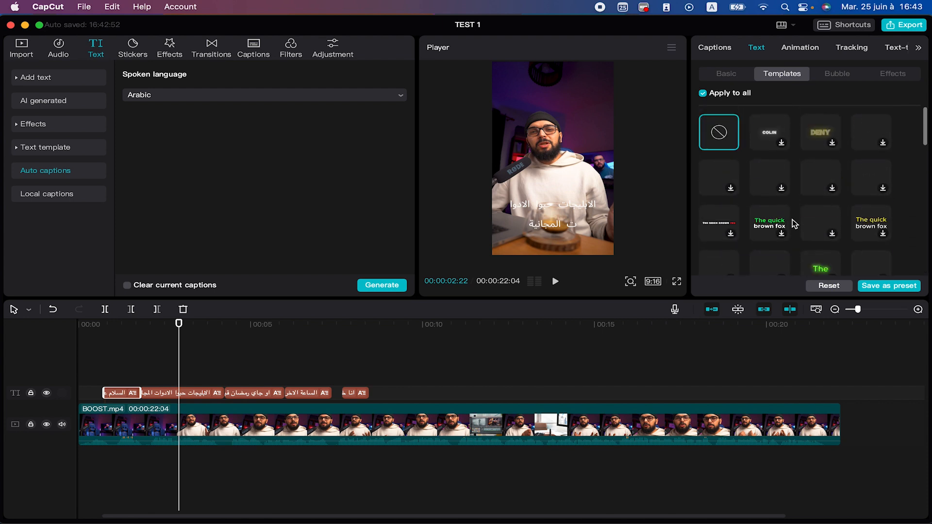
pyautogui.scroll(-1, 792, 220)
pyautogui.click(881, 213)
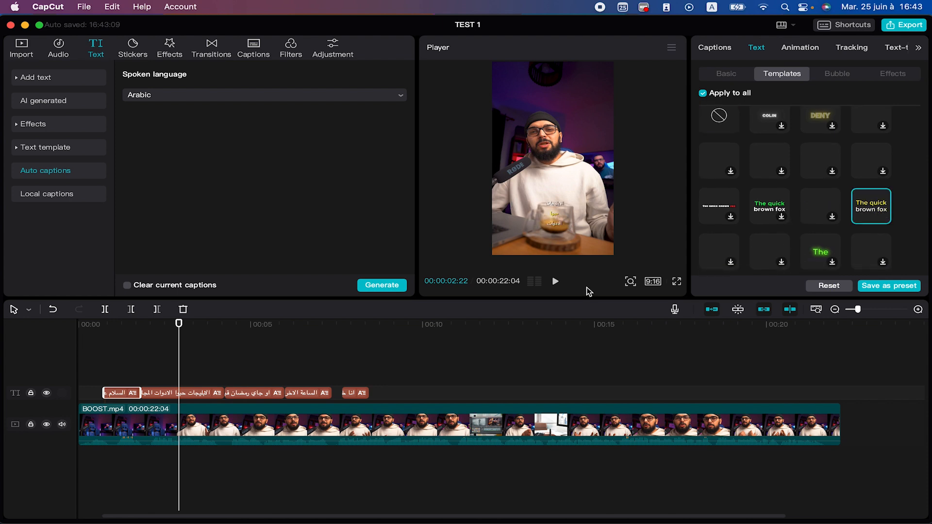
# Preview the templated captions briefly and increase the font size of all captions to 71.
pyautogui.click(732, 77)
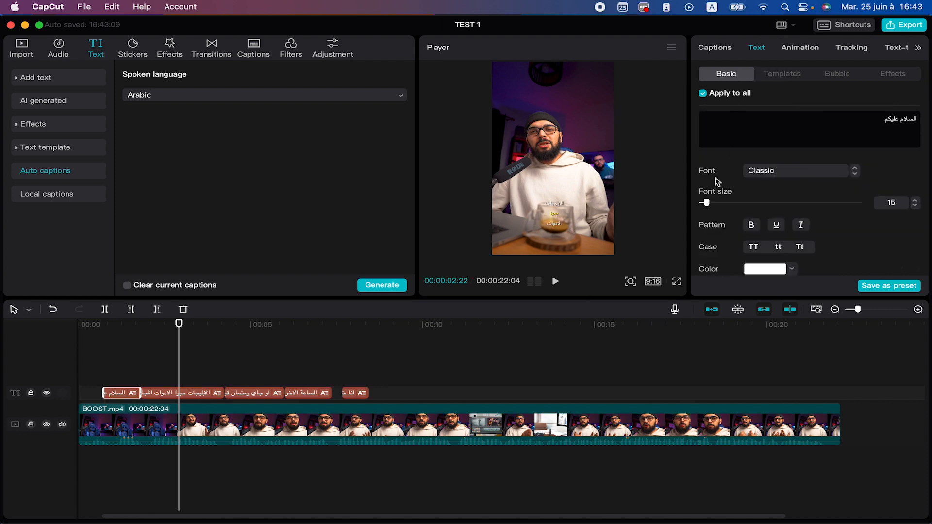
pyautogui.press('space')
pyautogui.press('space')
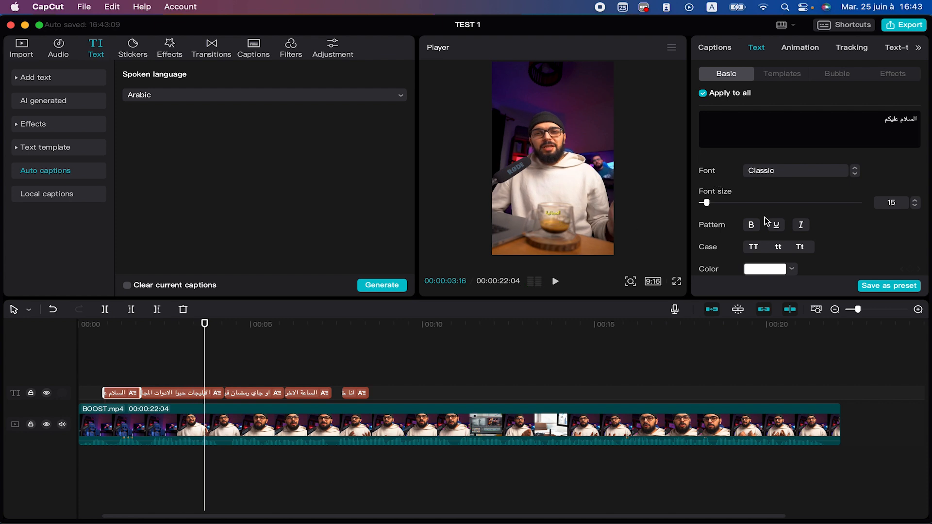
pyautogui.moveTo(706, 203); pyautogui.dragTo(738, 204)
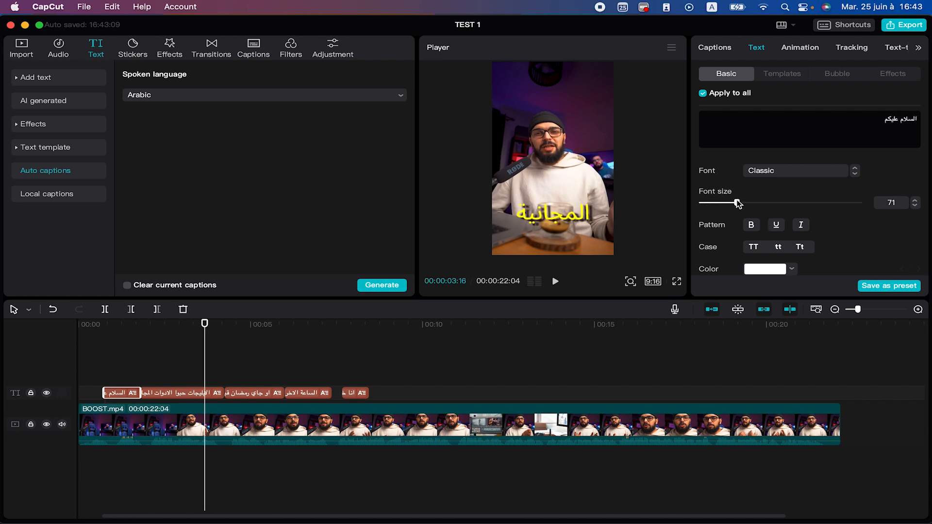
# Play the enlarged captions briefly and reduce the font size of all captions to 40.
pyautogui.press('space')
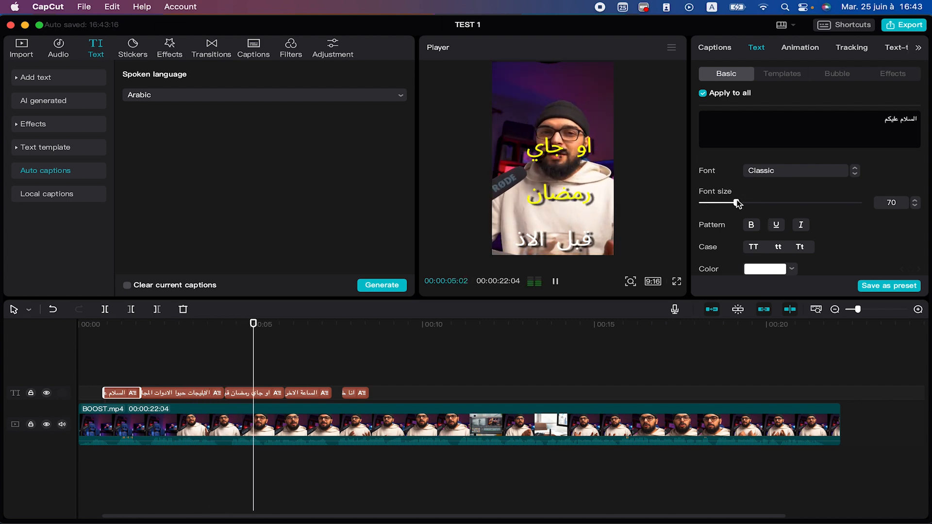
pyautogui.press('space')
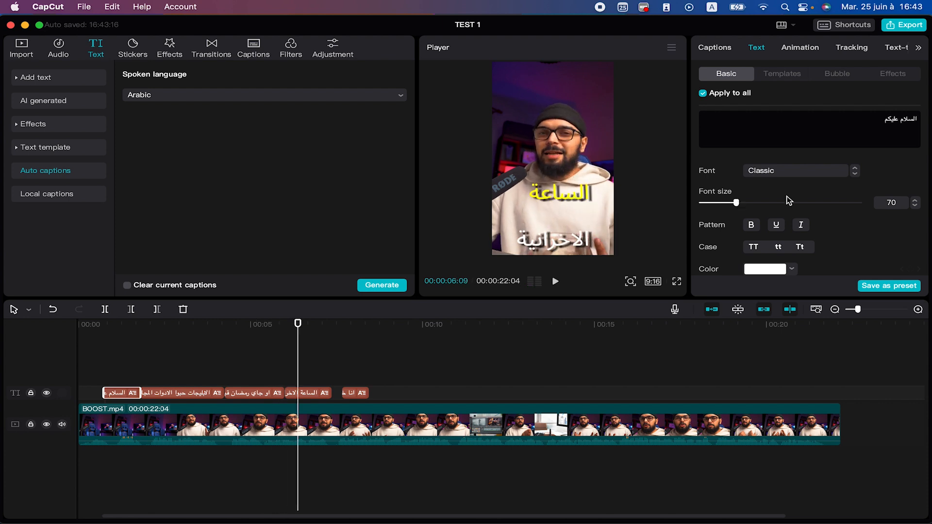
pyautogui.moveTo(735, 203); pyautogui.dragTo(720, 206)
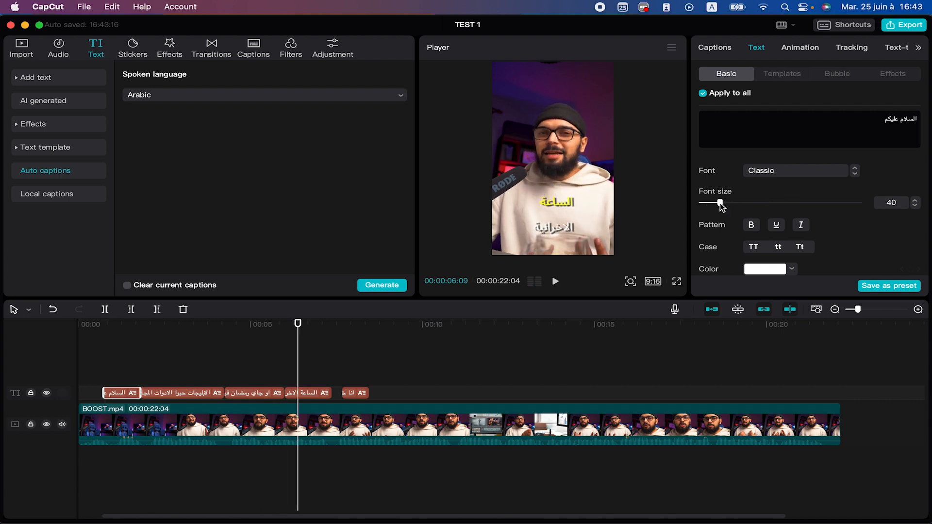
# Play the resized captions from the start of the video.
pyautogui.moveTo(92, 330); pyautogui.dragTo(110, 332)
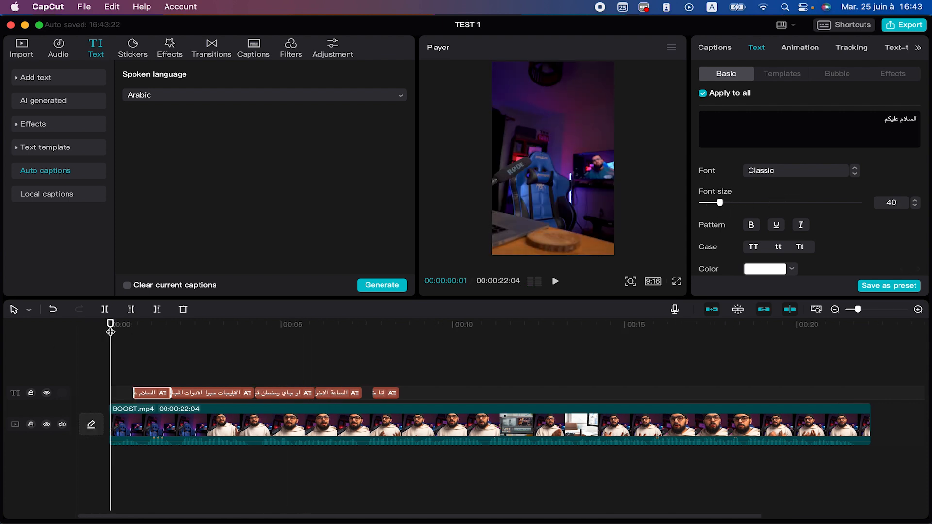
pyautogui.press('space')
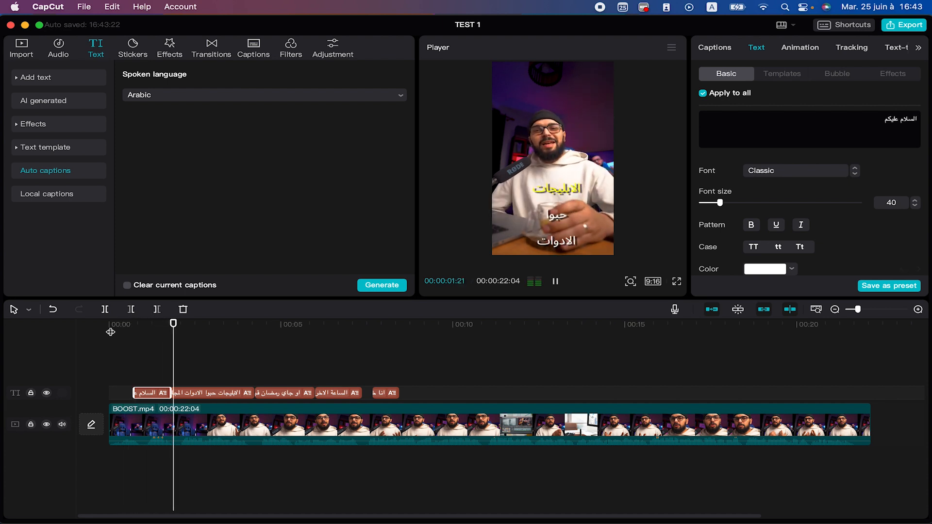
pyautogui.press('space')
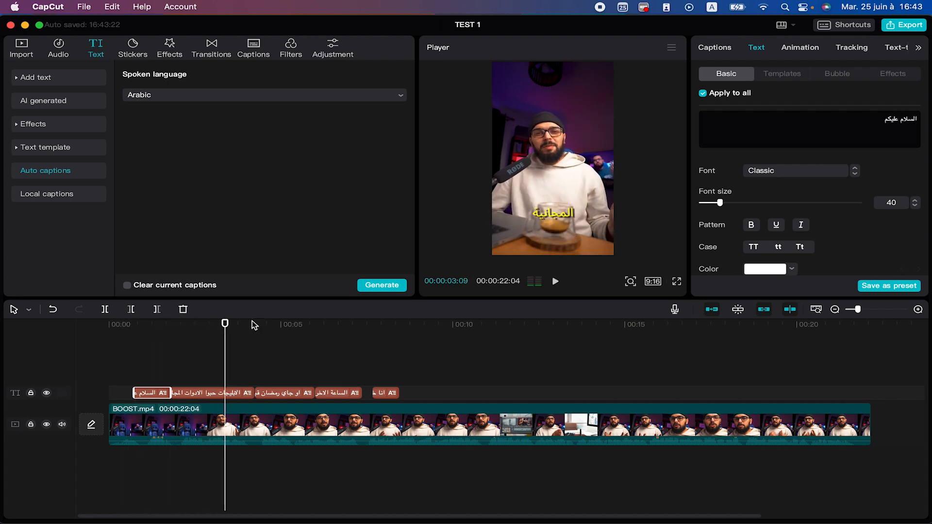
# Place the playhead at 00:00:01:07 on the first caption, widen its text box in the preview and set the font size to 46.
pyautogui.click(135, 324)
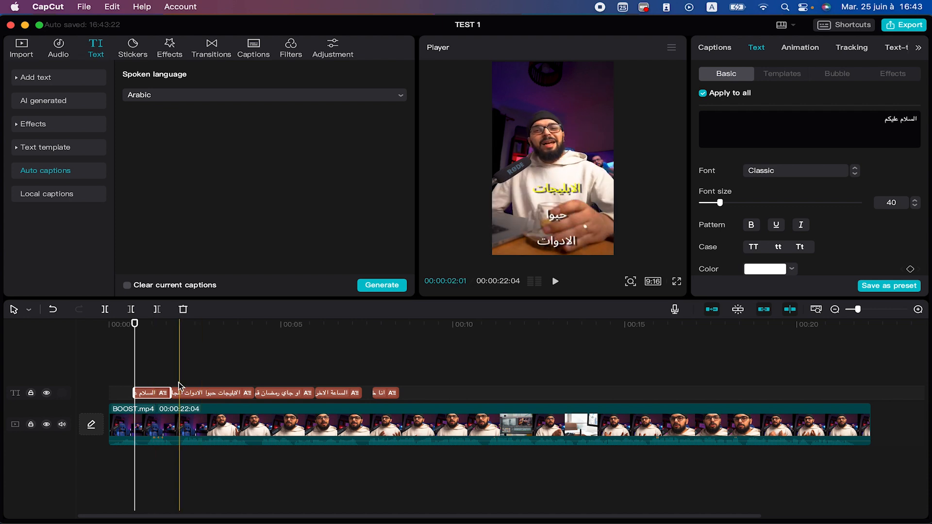
pyautogui.click(153, 324)
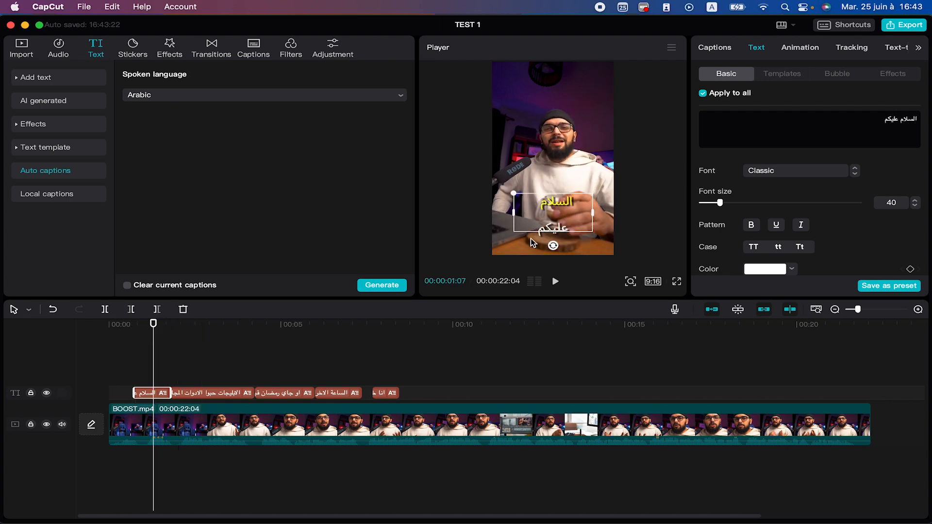
pyautogui.moveTo(593, 212); pyautogui.dragTo(608, 212)
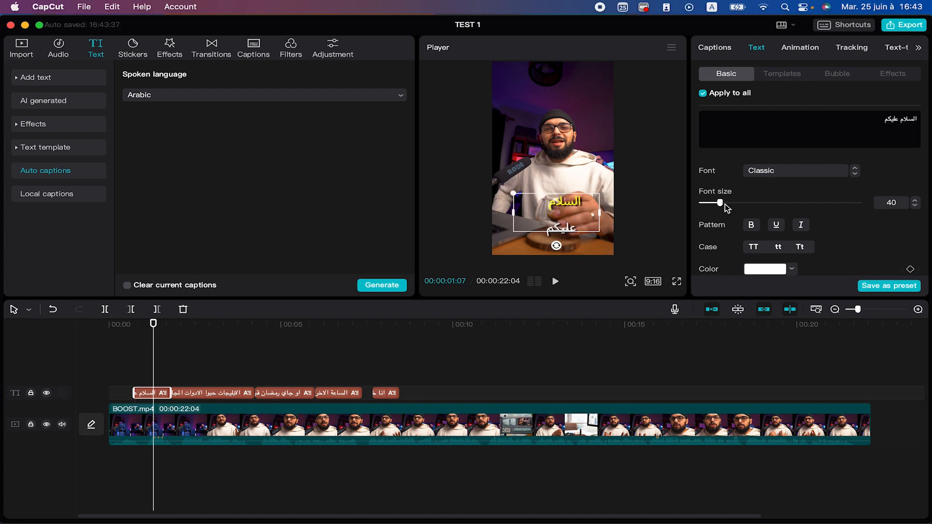
pyautogui.moveTo(720, 203); pyautogui.dragTo(724, 206)
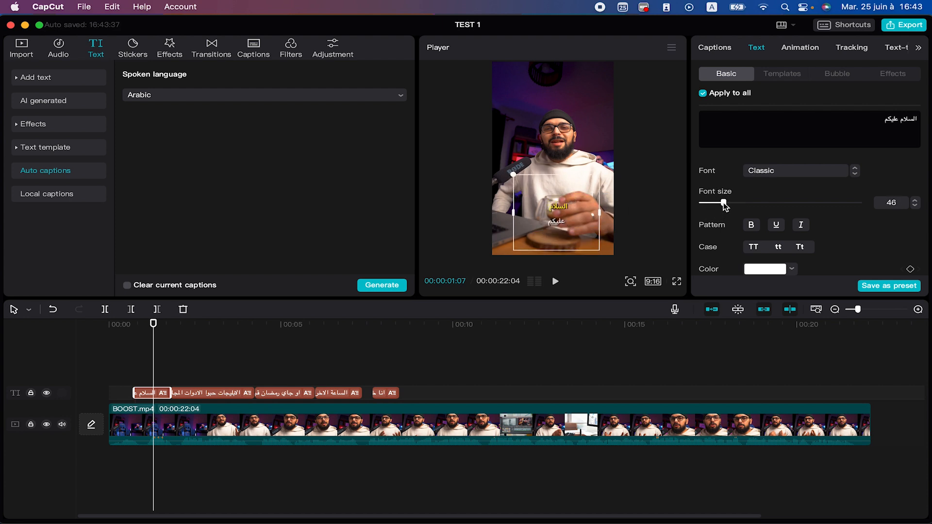
pyautogui.click(724, 205)
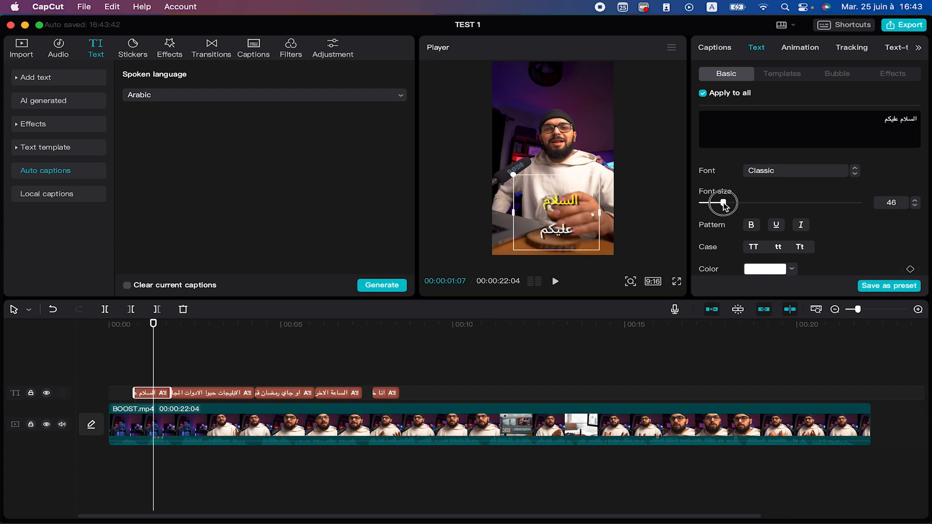
# Apply the single-line "The quick brown fox" template with the red last word to all captions and set their font size to 38.
pyautogui.click(790, 75)
pyautogui.scroll(-3, 802, 146)
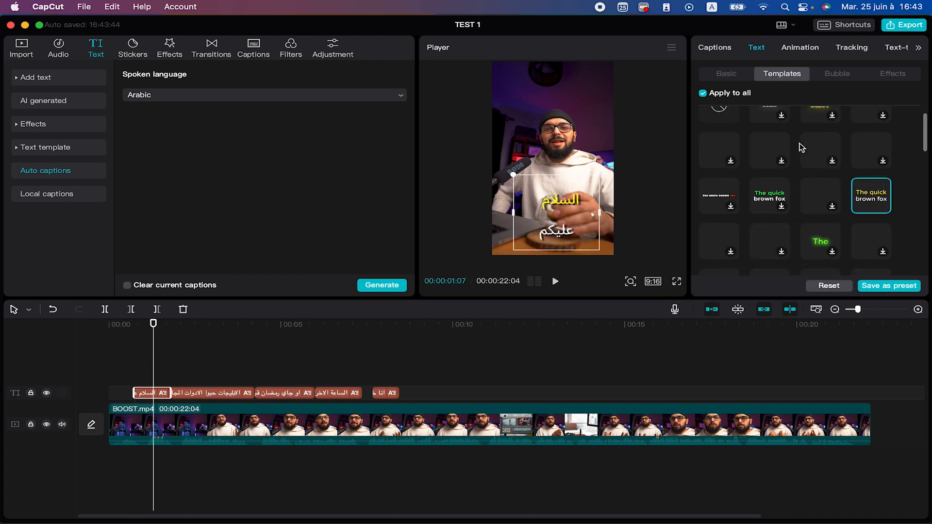
pyautogui.click(720, 140)
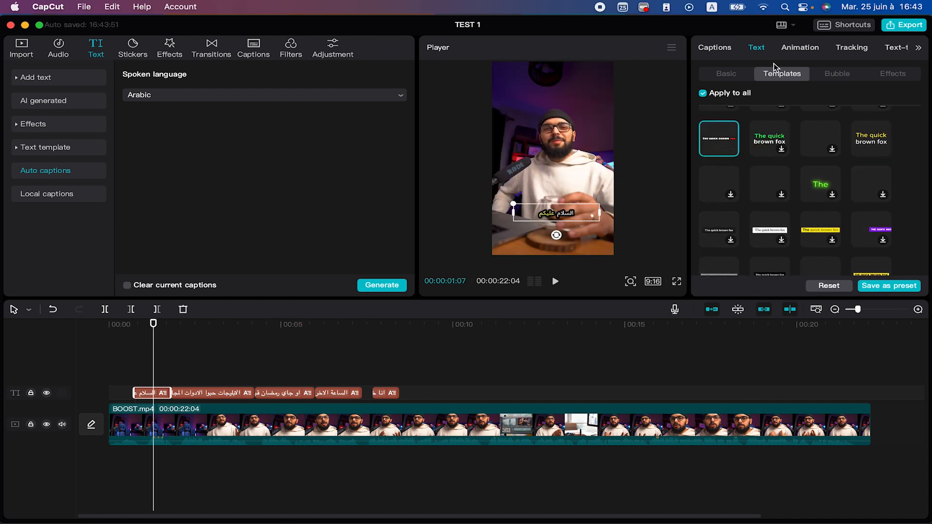
pyautogui.click(728, 74)
pyautogui.moveTo(707, 202); pyautogui.dragTo(718, 202)
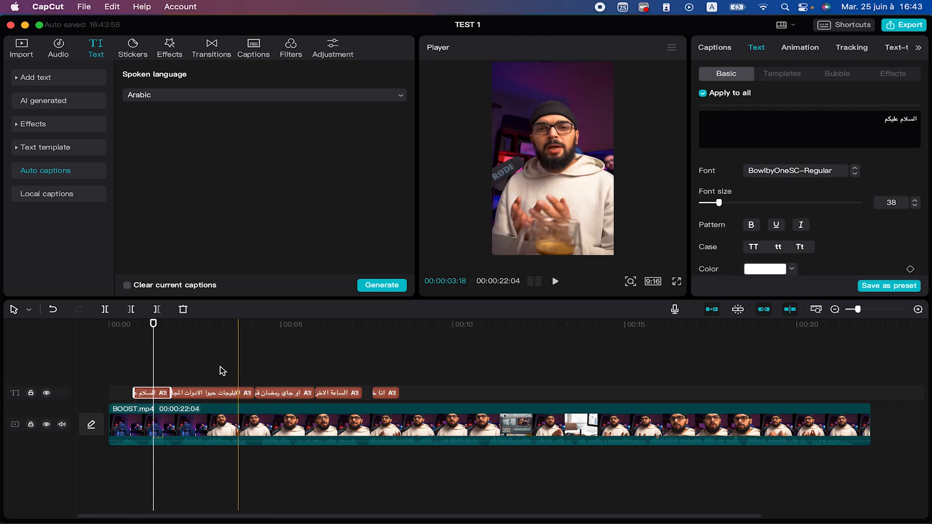
# Play the first two captions to check the new template and return the playhead to 00:00:01:10.
pyautogui.click(129, 328)
pyautogui.press('space')
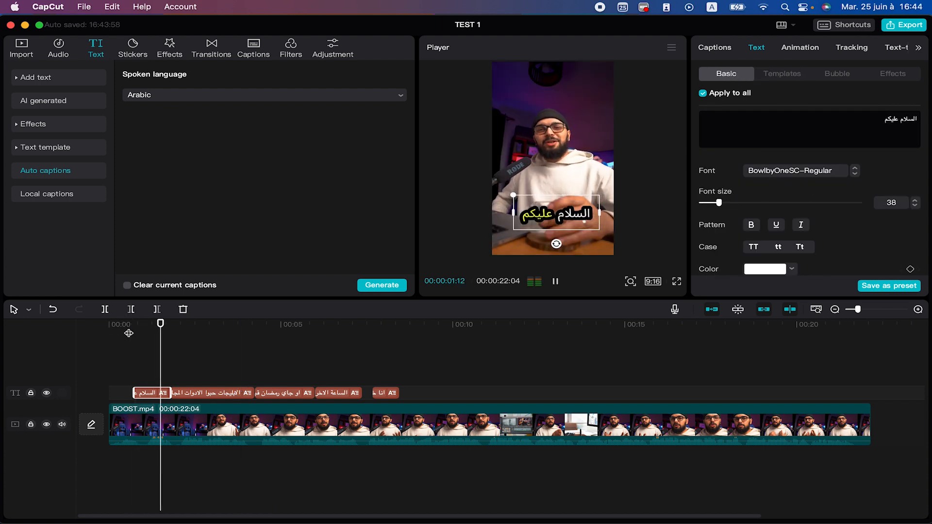
pyautogui.press('space')
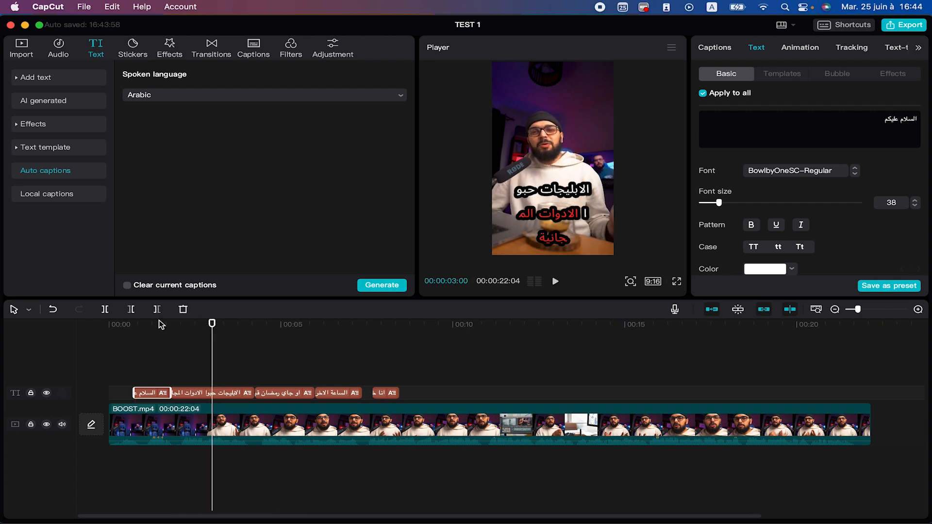
pyautogui.click(157, 331)
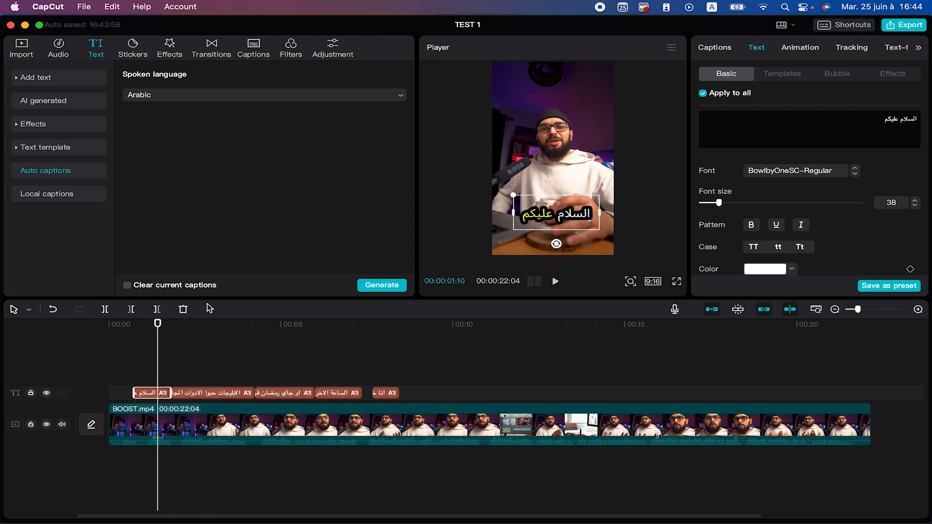
# Look through the basic text settings and change the font of all captions to Coiny-Regular.
pyautogui.scroll(-5, 809, 256)
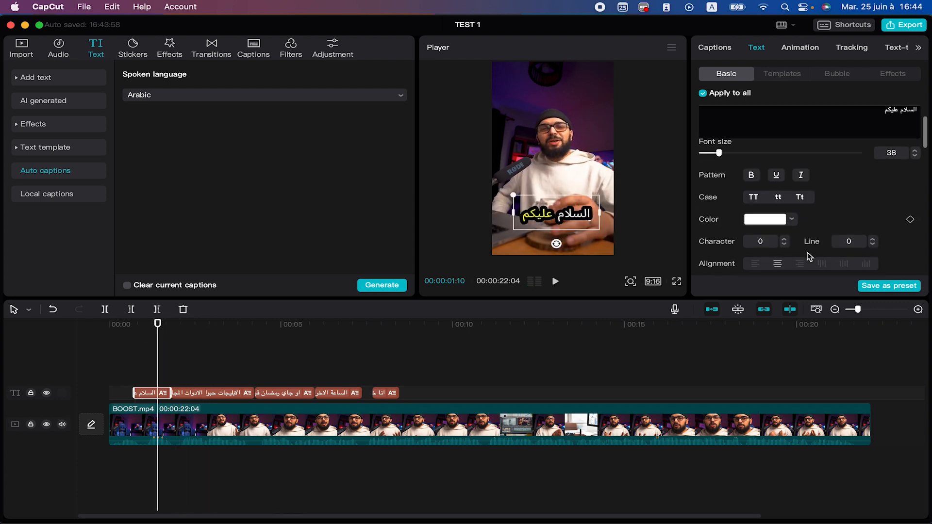
pyautogui.scroll(-6, 771, 157)
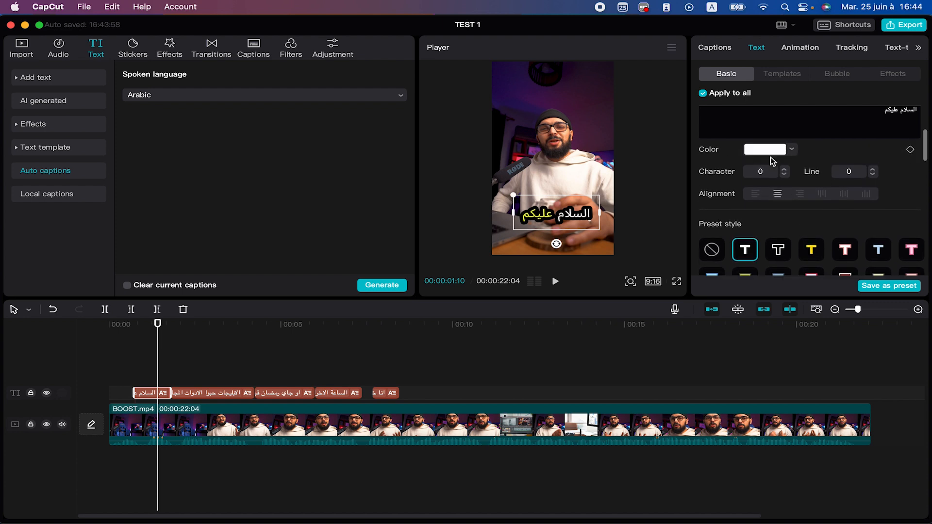
pyautogui.scroll(-1, 741, 214)
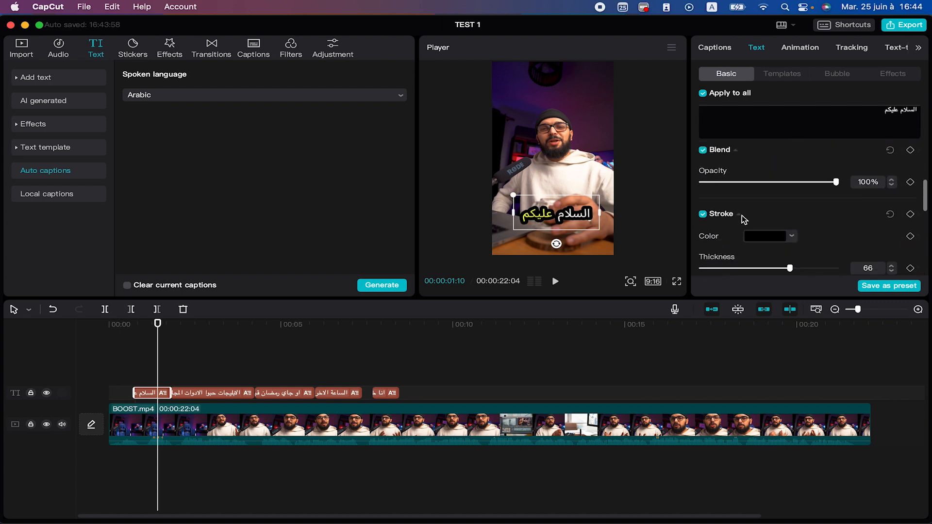
pyautogui.scroll(-3, 800, 221)
pyautogui.scroll(10, 800, 222)
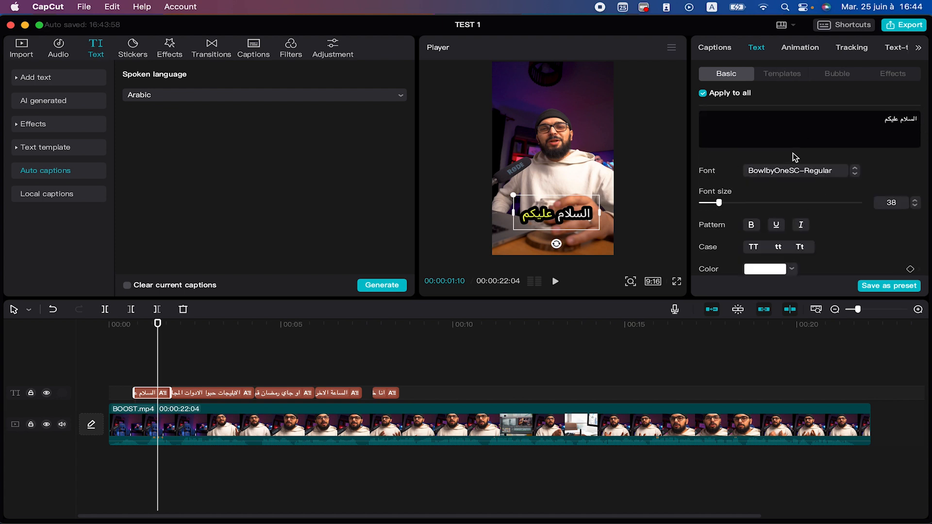
pyautogui.click(800, 170)
pyautogui.click(789, 217)
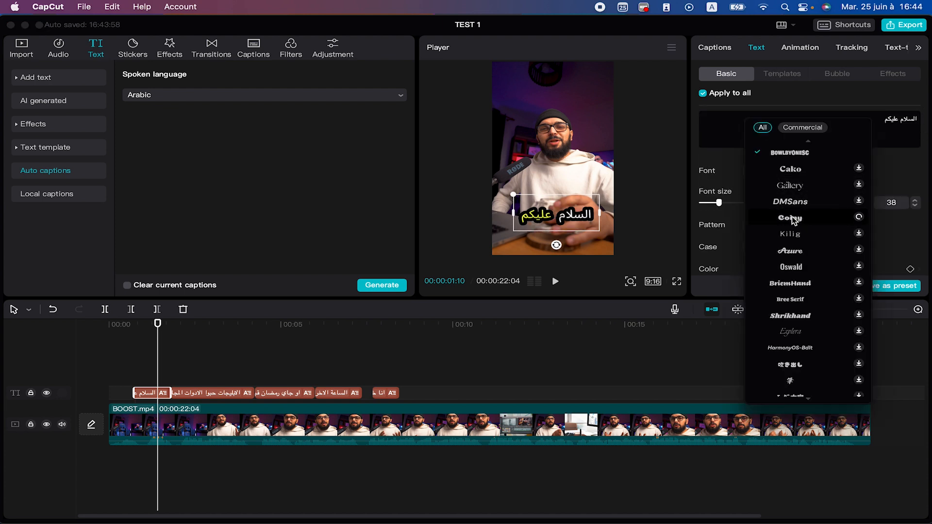
pyautogui.click(885, 181)
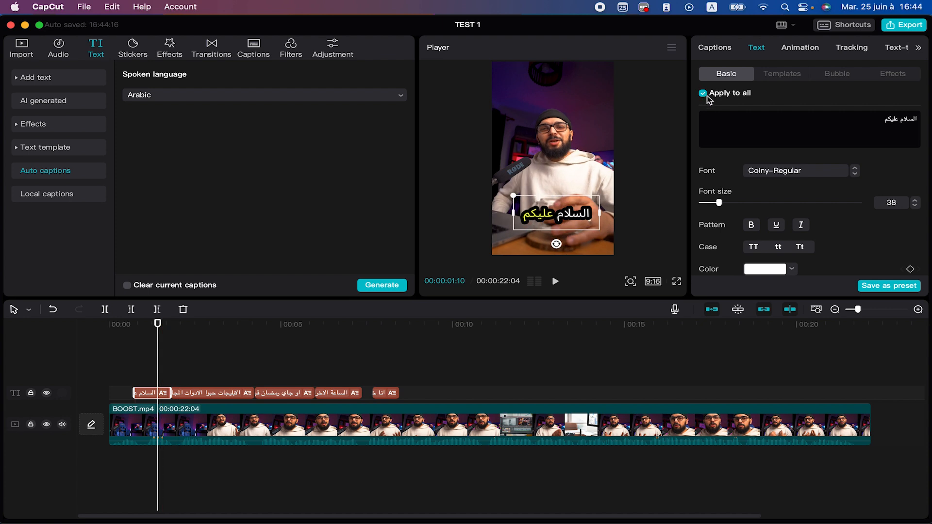
# Skim the captions in the new font, select the second caption and turn off applying style changes to all captions.
pyautogui.click(162, 324)
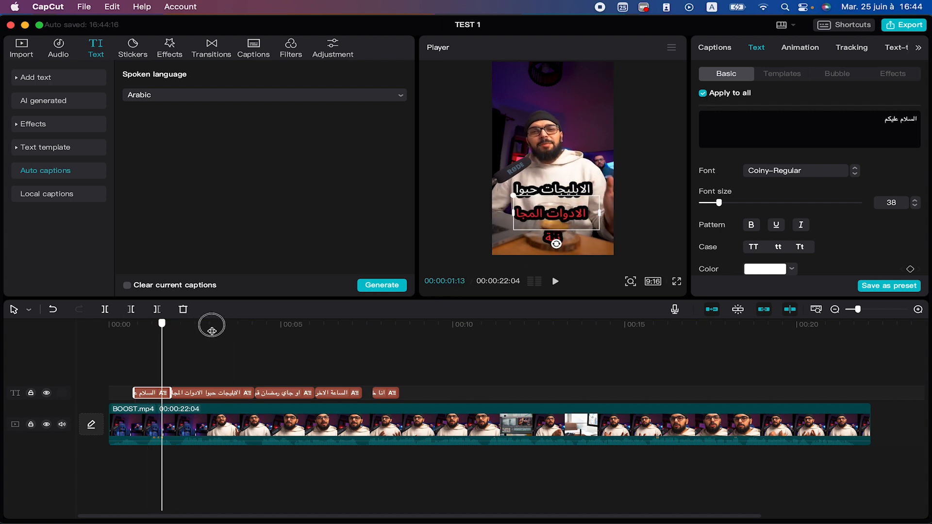
pyautogui.click(261, 323)
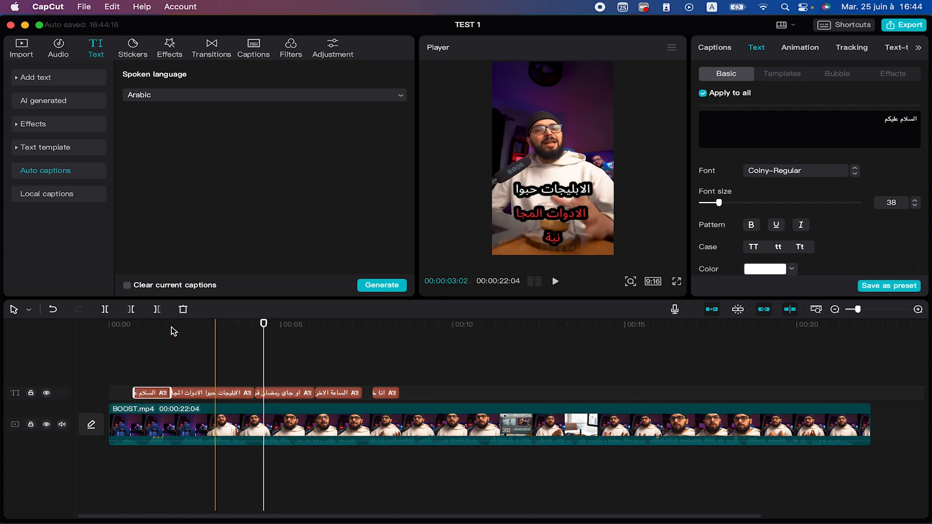
pyautogui.click(154, 324)
pyautogui.click(212, 392)
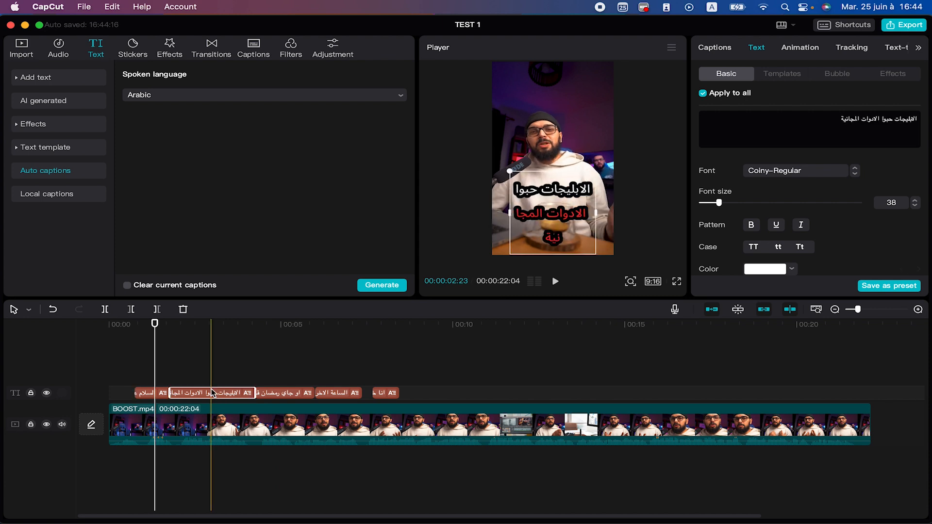
pyautogui.click(702, 93)
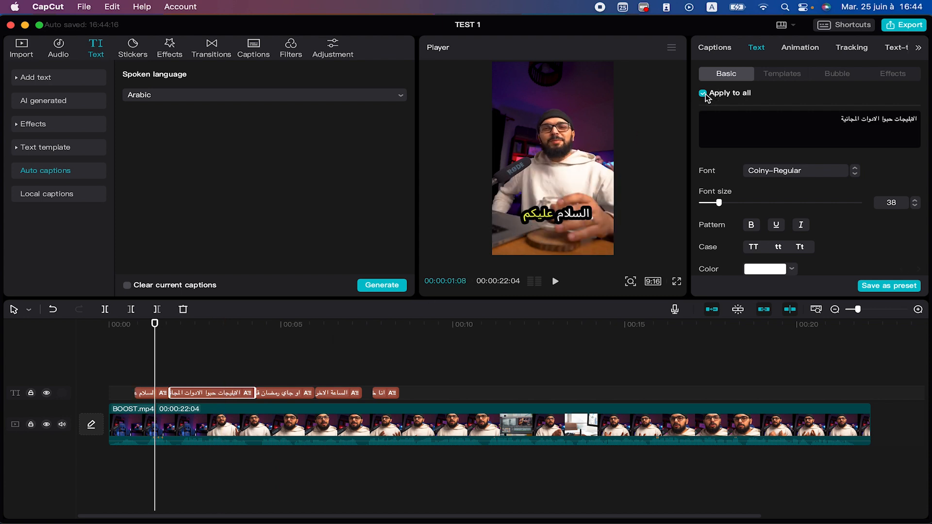
# Play from the first caption into the second and highlight the middle words in the second caption's text.
pyautogui.click(208, 326)
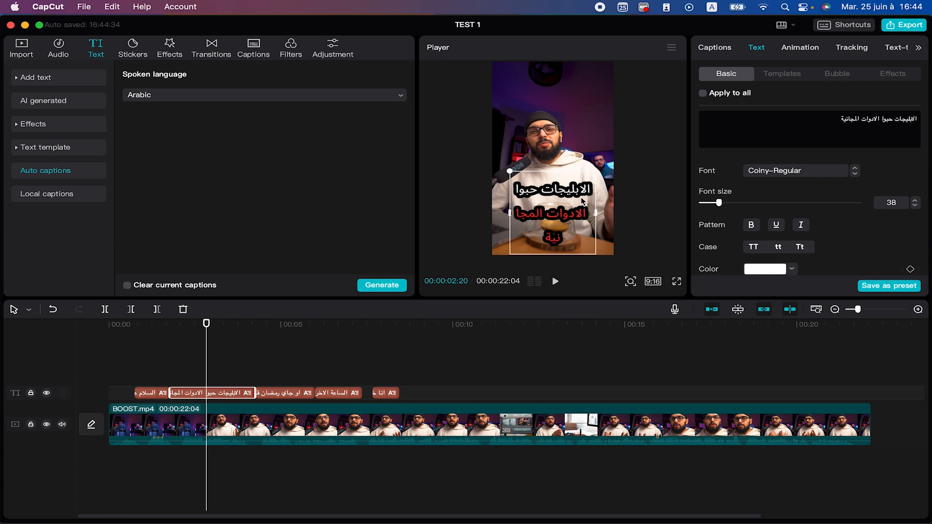
pyautogui.click(154, 326)
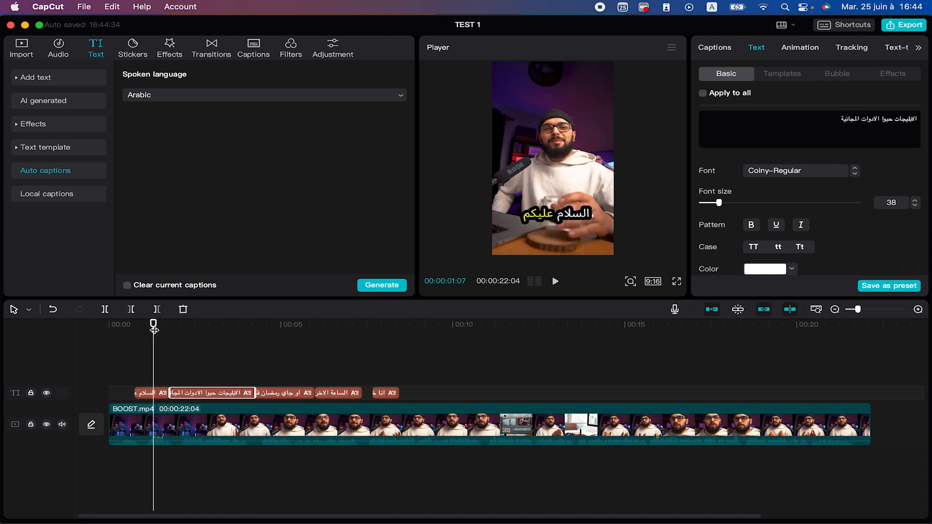
pyautogui.press('space')
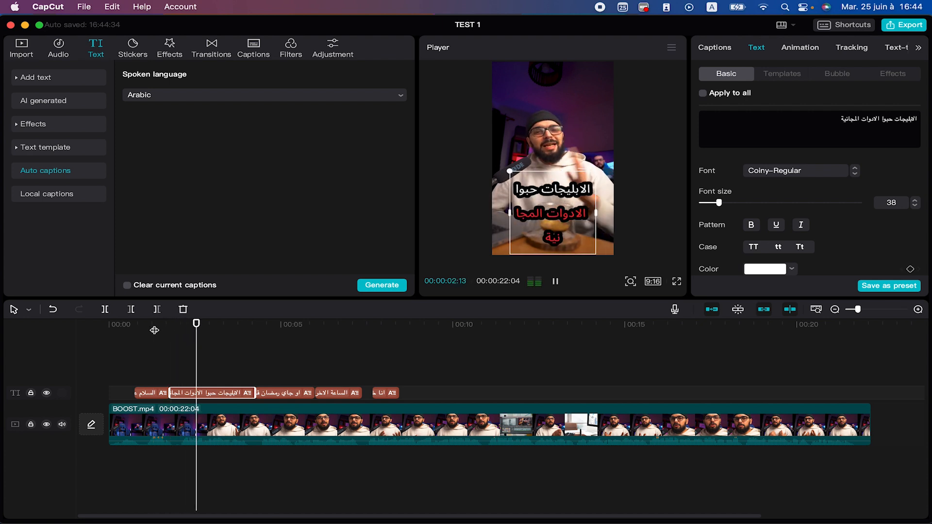
pyautogui.press('space')
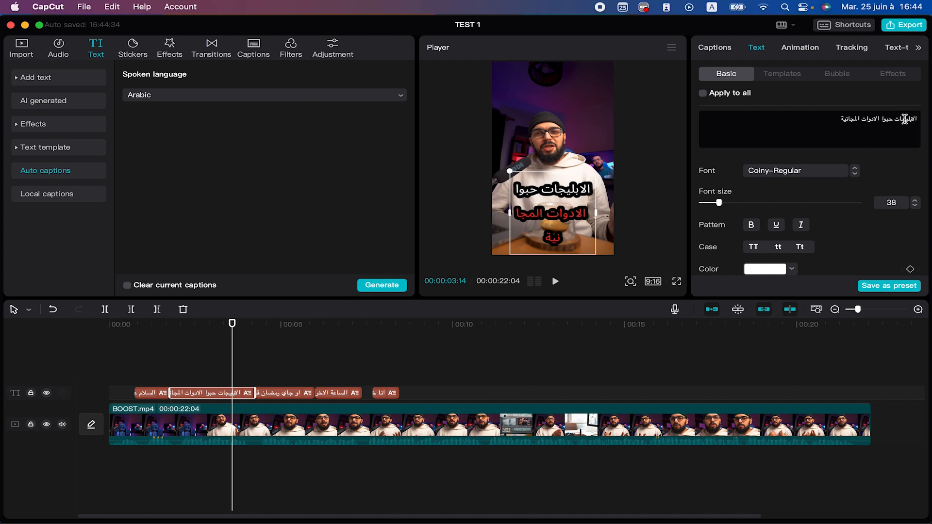
pyautogui.click(879, 122)
pyautogui.moveTo(862, 119); pyautogui.dragTo(908, 118)
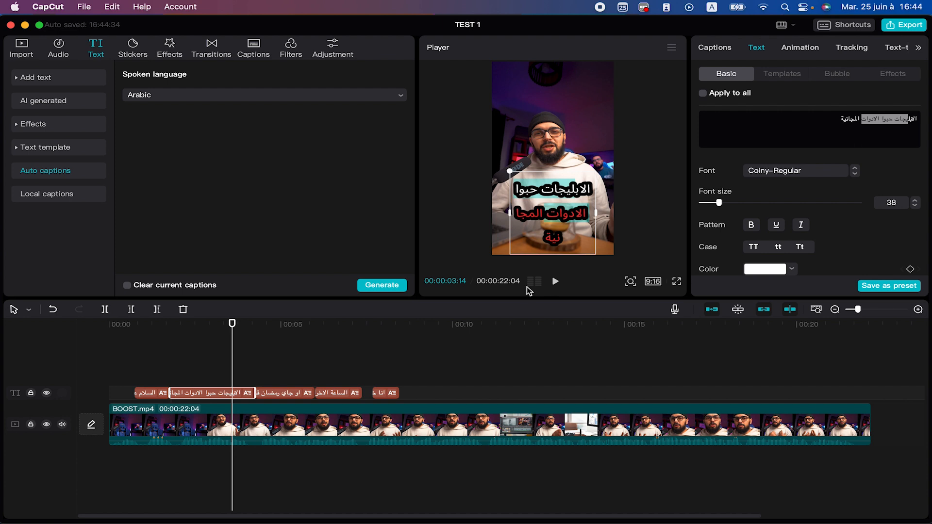
# Trim the second caption's end to just before 00:00:03:22 and scrub on to 00:00:04:20 to check the third caption.
pyautogui.click(237, 322)
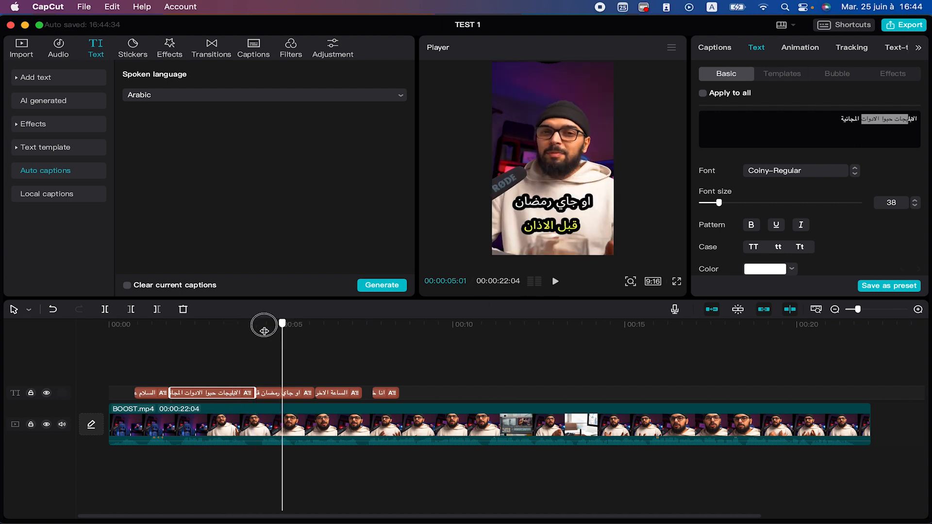
pyautogui.click(250, 323)
pyautogui.moveTo(254, 388); pyautogui.dragTo(246, 393)
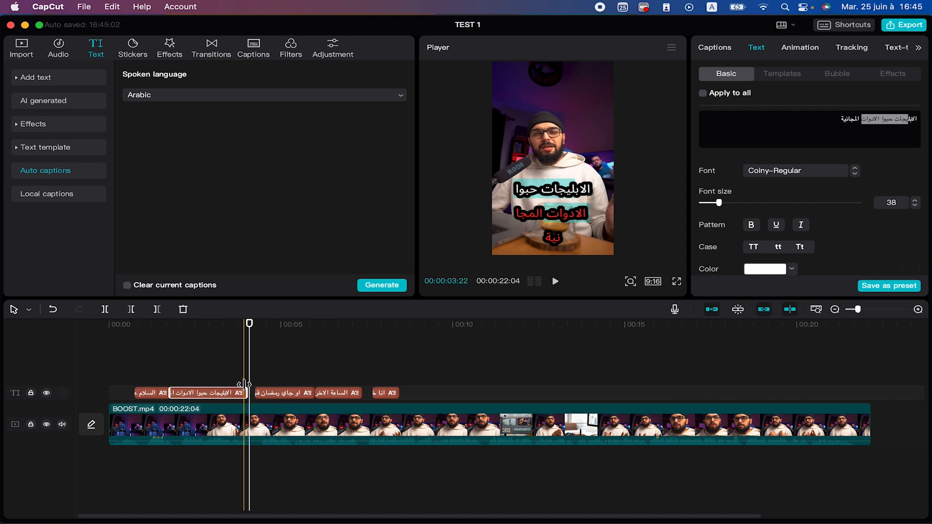
pyautogui.moveTo(250, 323); pyautogui.dragTo(275, 326)
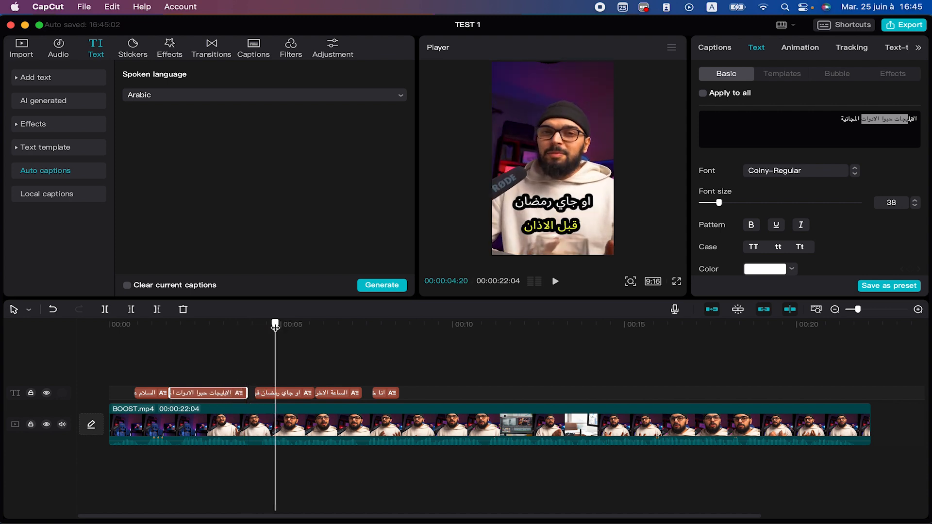
# Select the third, fourth and last captions one after another and check each caption's text and look in the preview.
pyautogui.click(284, 392)
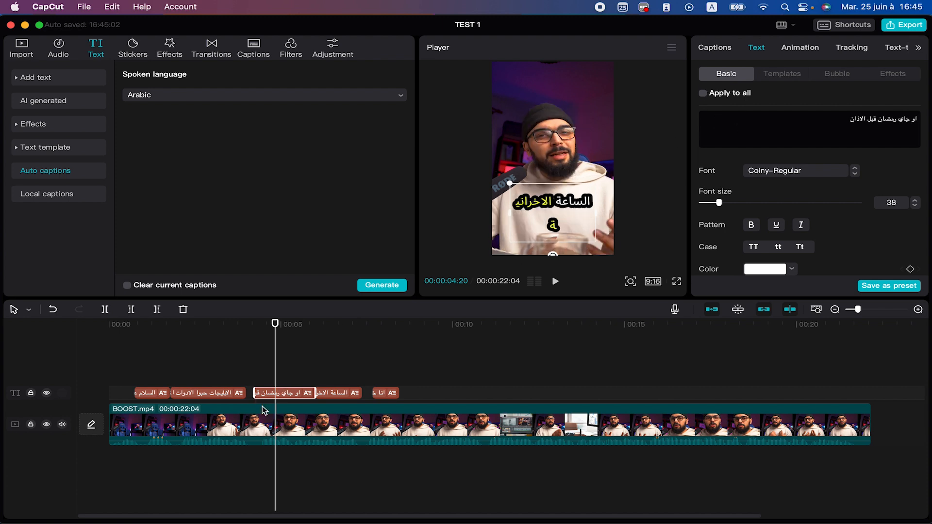
pyautogui.moveTo(319, 324); pyautogui.dragTo(340, 333)
pyautogui.click(340, 393)
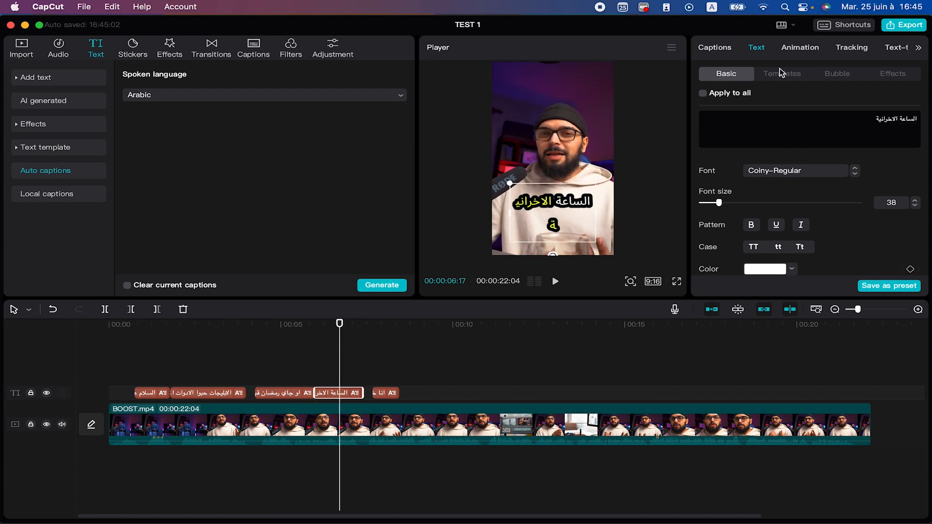
pyautogui.click(381, 332)
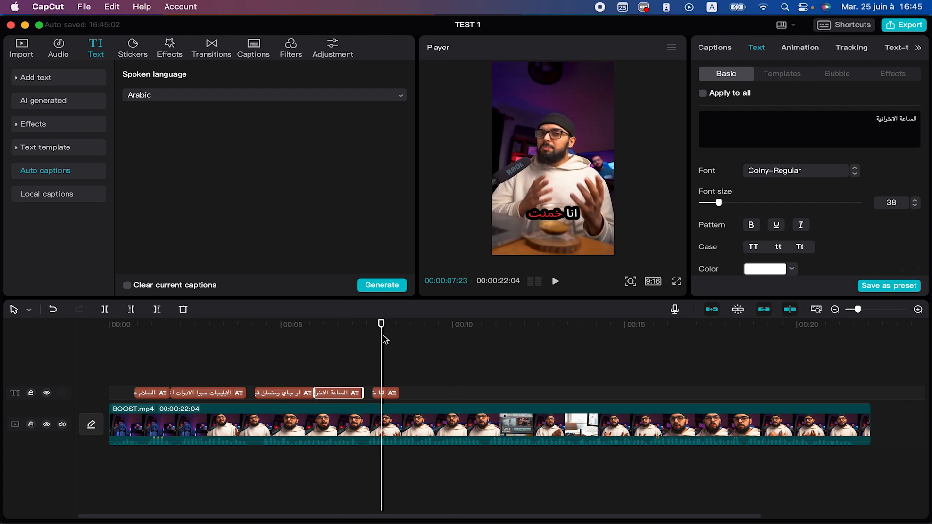
pyautogui.click(390, 394)
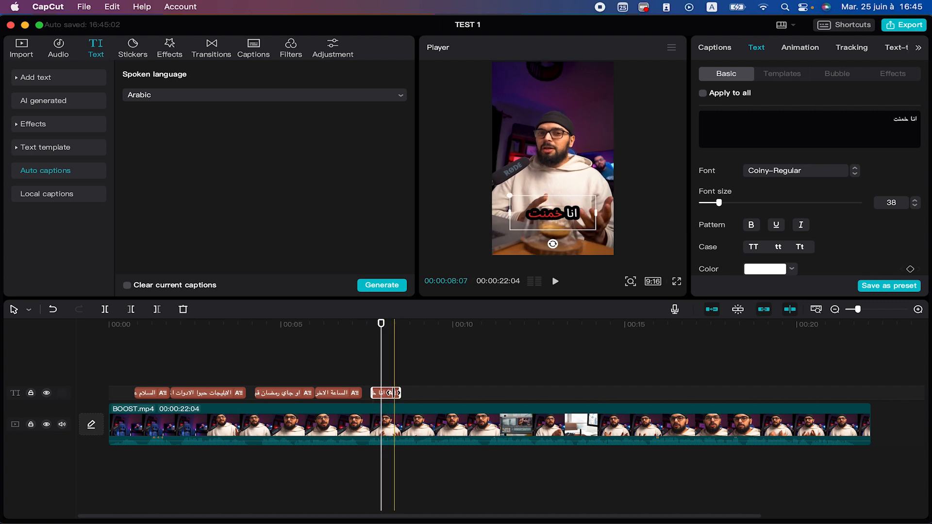
# Copy the last caption on the timeline.
pyautogui.scroll(5, 389, 392)
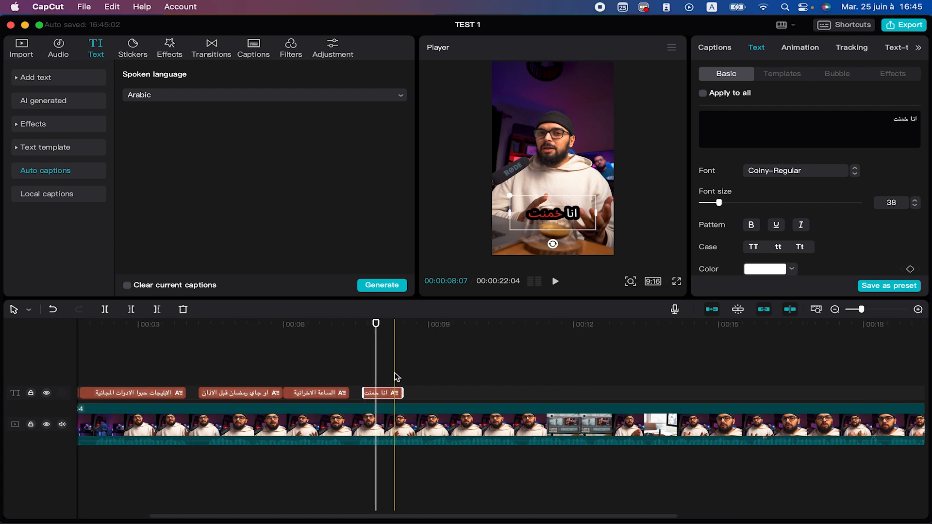
pyautogui.rightClick(376, 392)
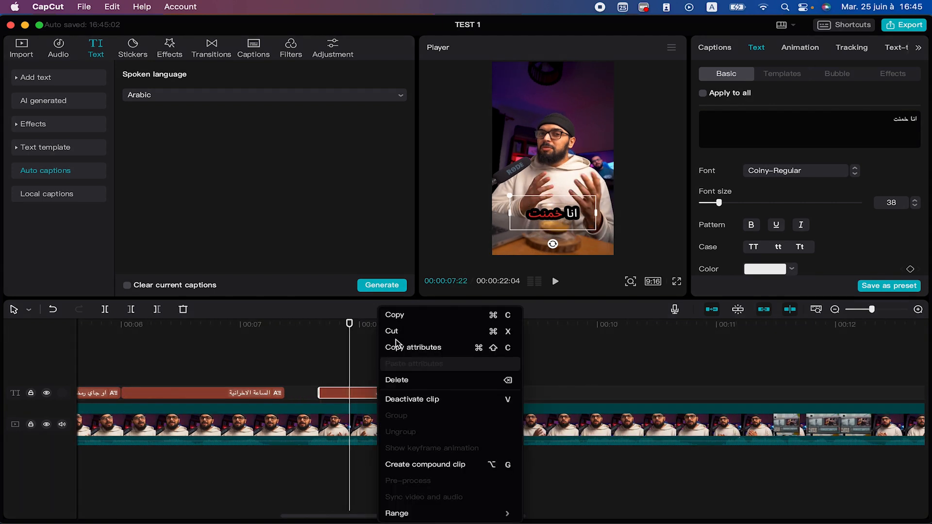
pyautogui.click(330, 364)
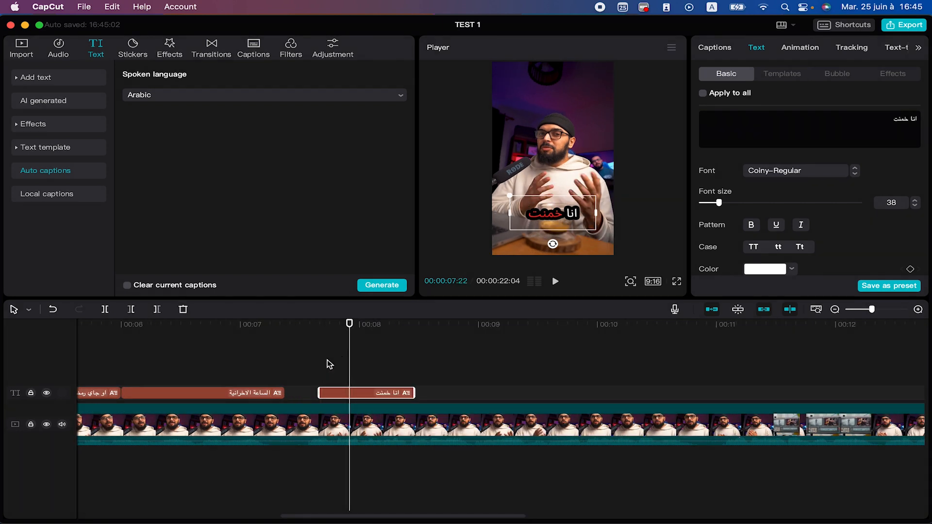
pyautogui.scroll(-2, 491, 394)
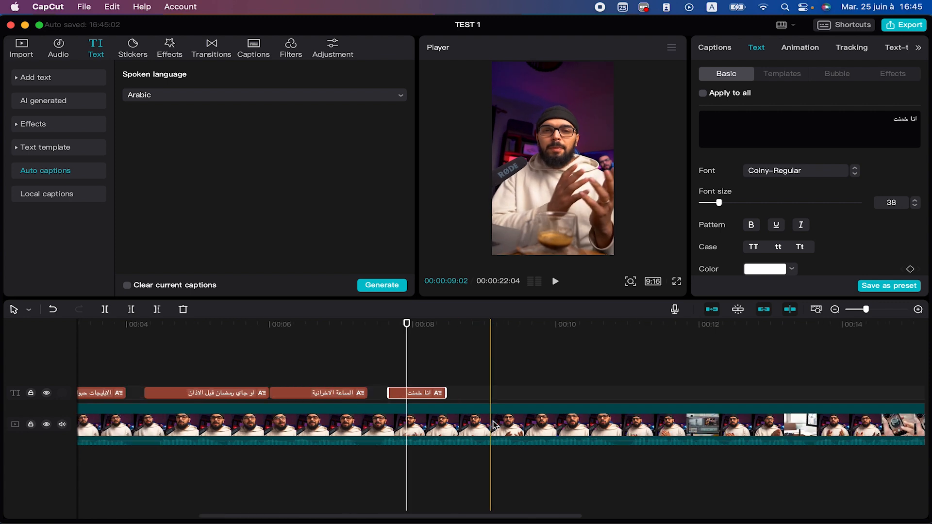
pyautogui.scroll(-2, 502, 451)
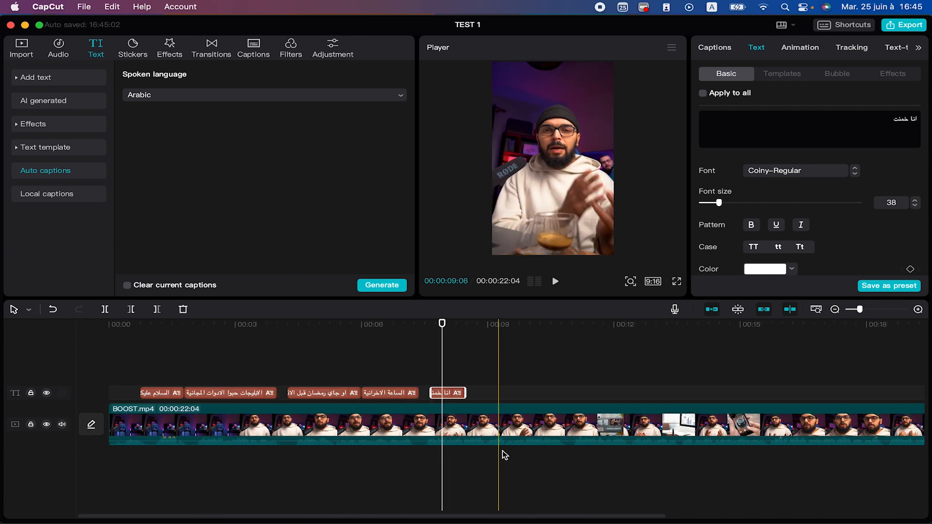
pyautogui.scroll(-2, 502, 450)
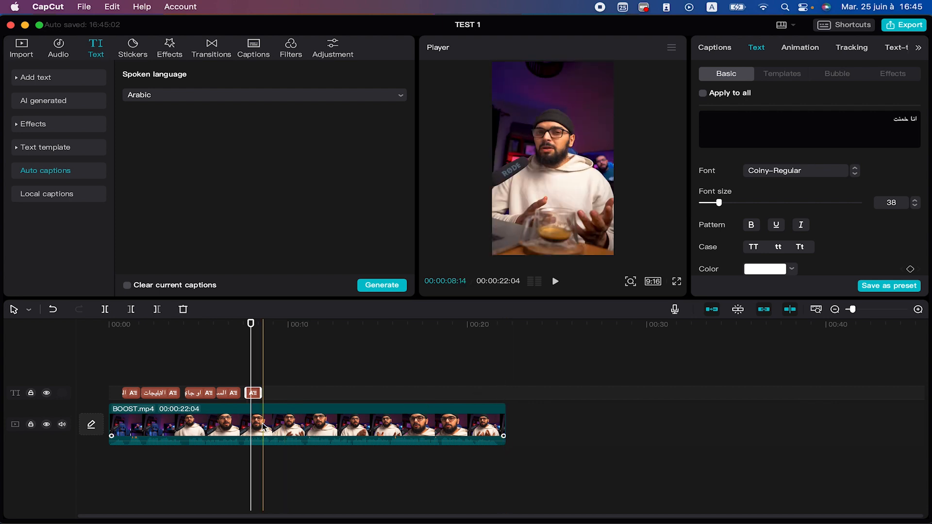
pyautogui.scroll(2, 262, 427)
pyautogui.rightClick(327, 394)
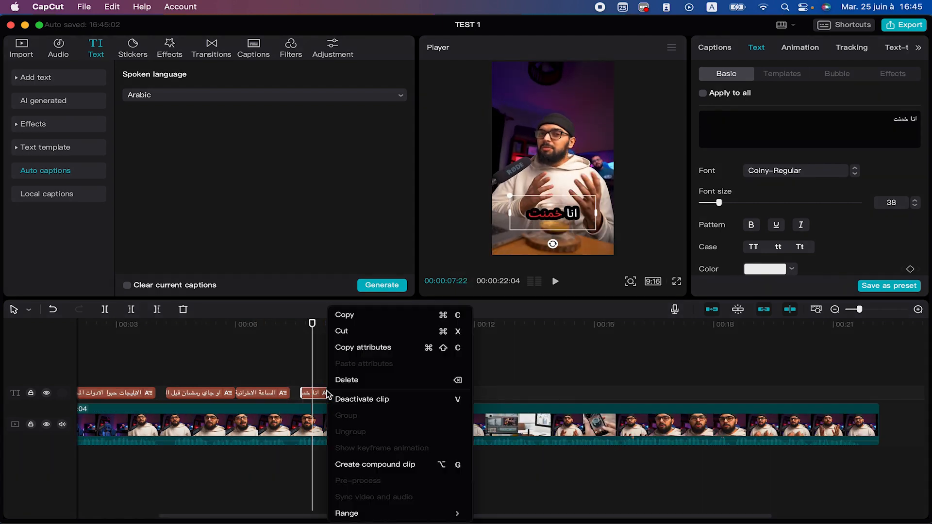
pyautogui.click(364, 318)
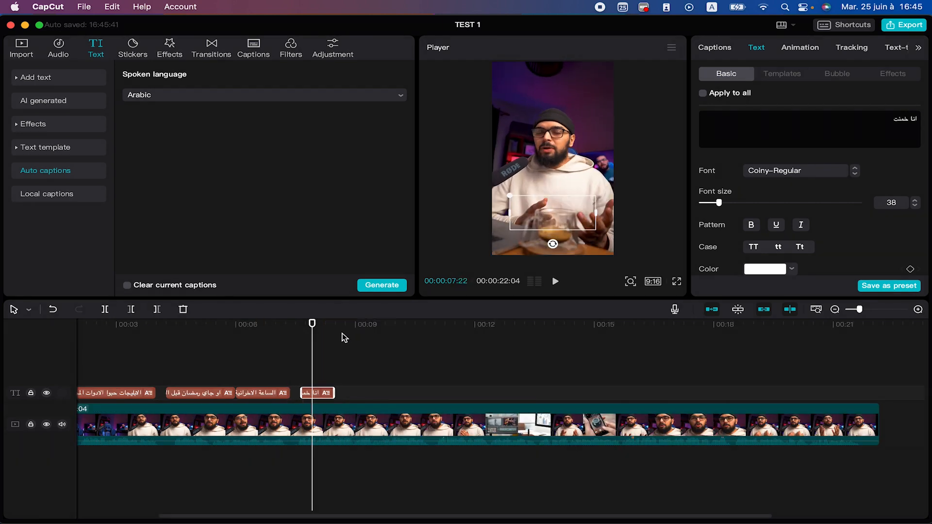
# Paste the copied caption just after the last one, at 00:00:08:20.
pyautogui.click(348, 330)
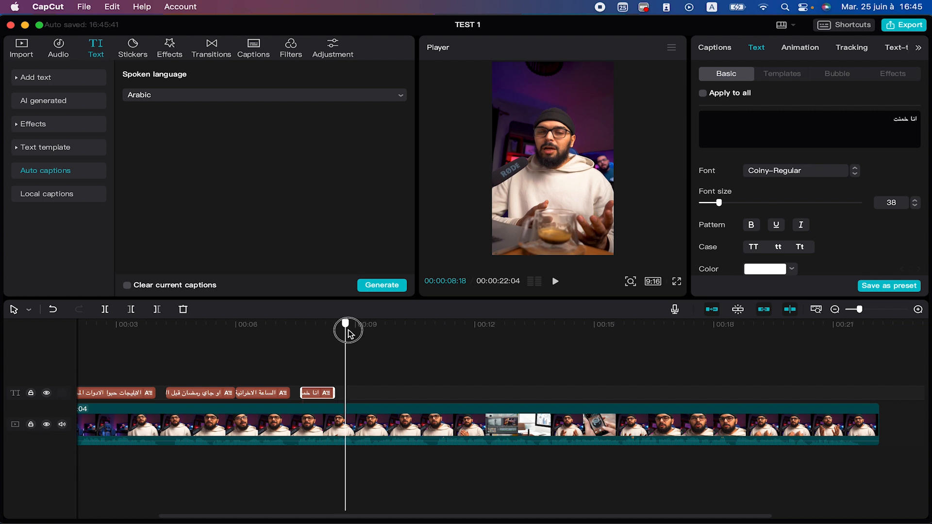
pyautogui.rightClick(359, 389)
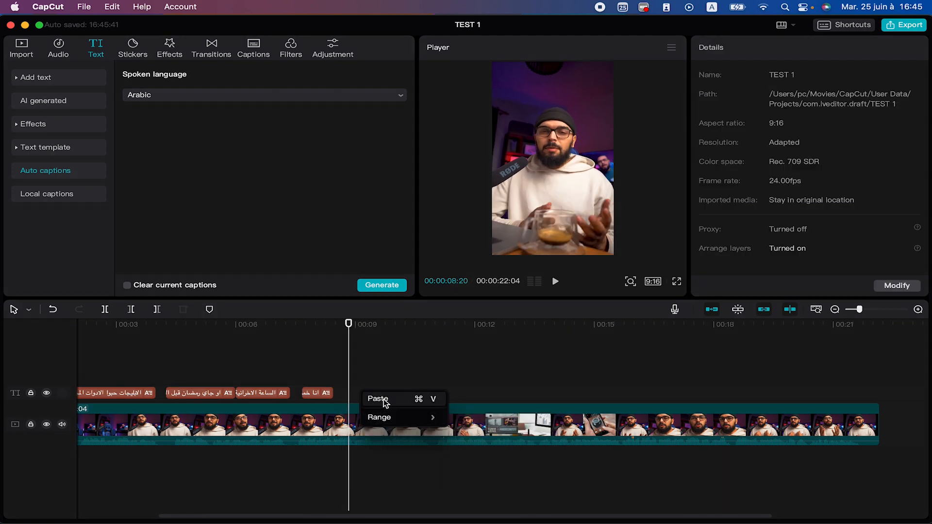
pyautogui.click(317, 380)
pyautogui.click(318, 390)
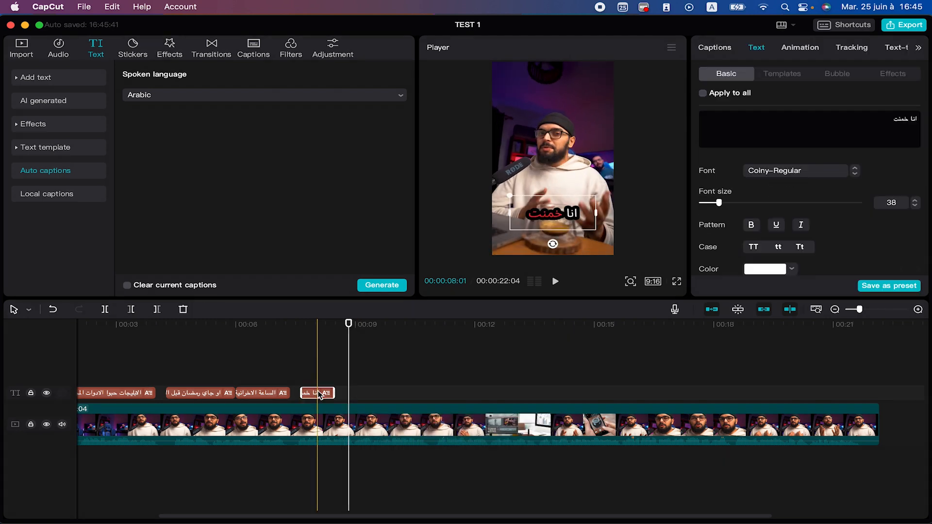
pyautogui.press('super+v')
pyautogui.click(364, 391)
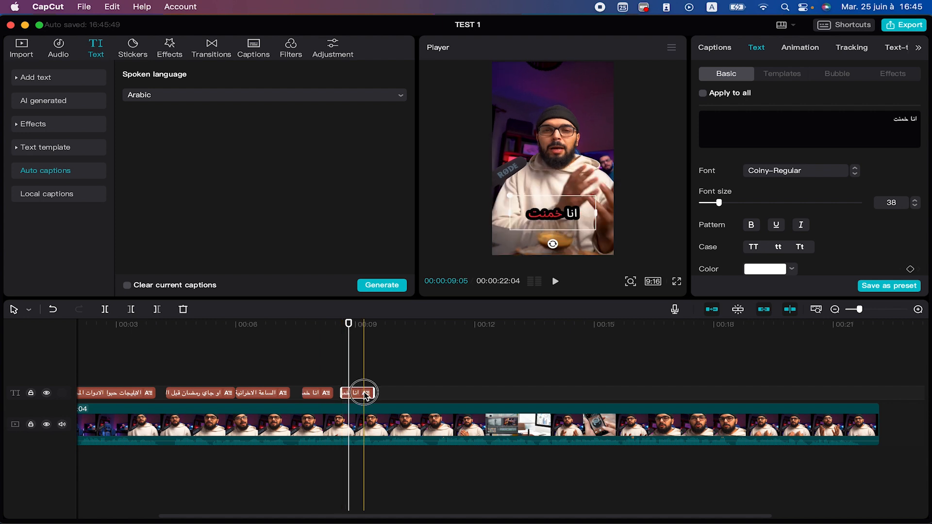
# Paste two more copies of the caption further along the video, at 00:00:10:13 and 00:00:12:00.
pyautogui.click(415, 328)
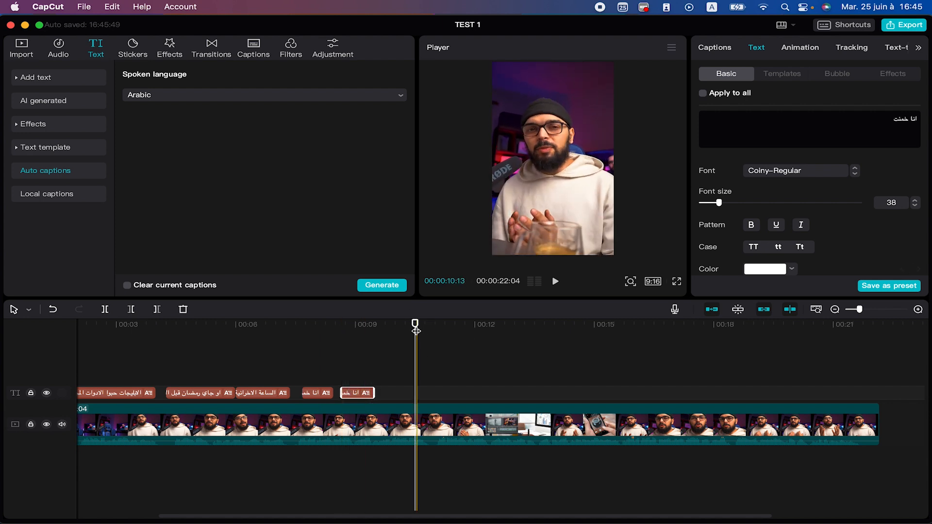
pyautogui.press('super+v')
pyautogui.click(475, 324)
pyautogui.press('super+v')
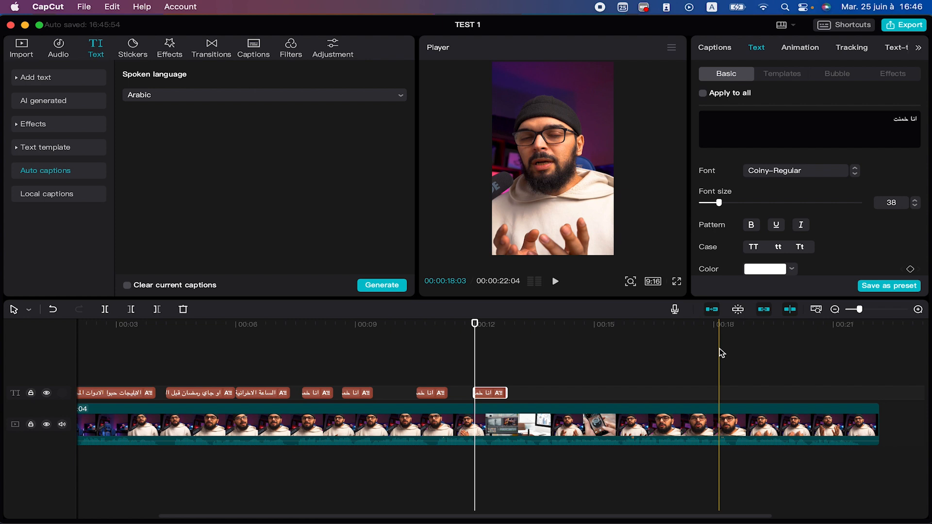
# Open the local captions section for importing SRT, LRC and ASS files.
pyautogui.click(54, 195)
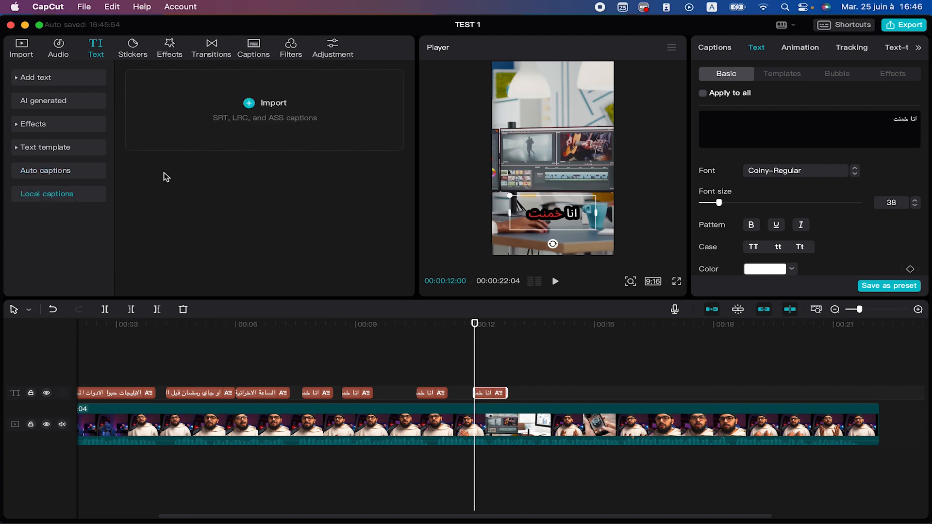
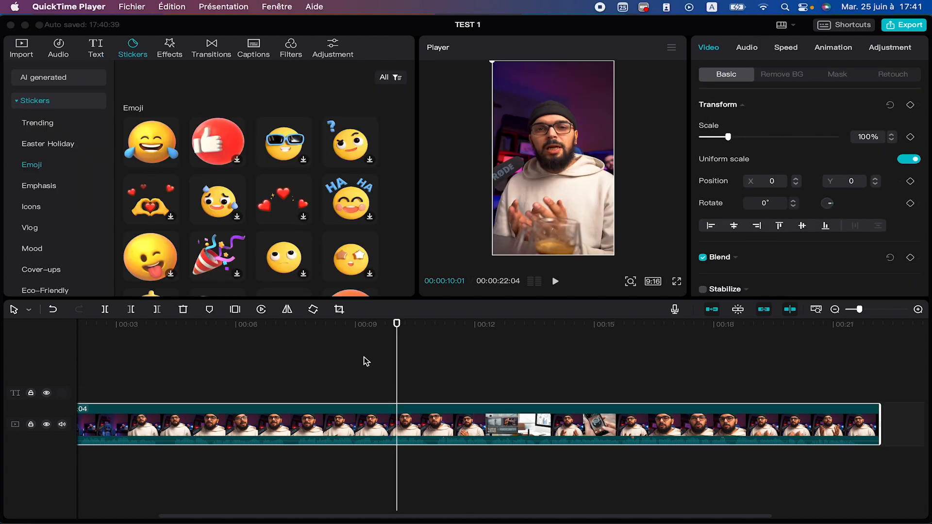
# Look through the list of sticker categories and open the Vlog stickers.
pyautogui.click(364, 360)
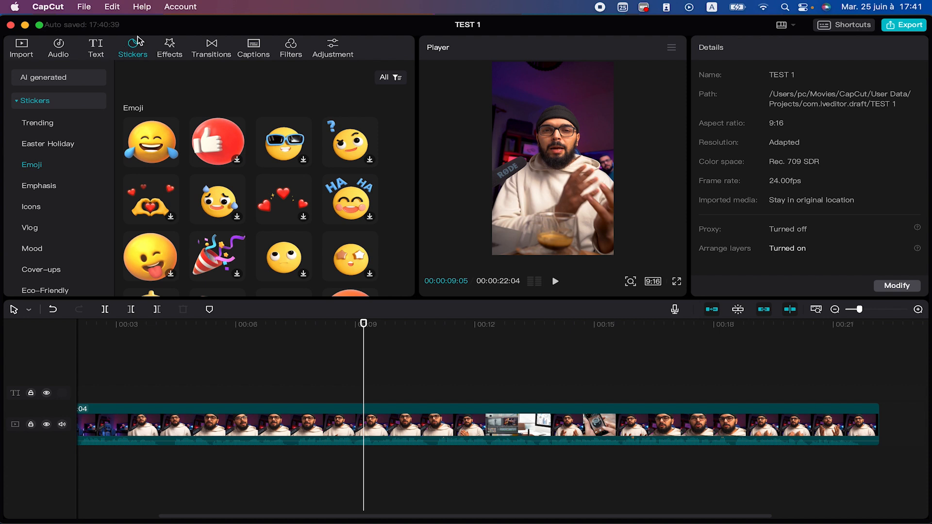
pyautogui.click(17, 103)
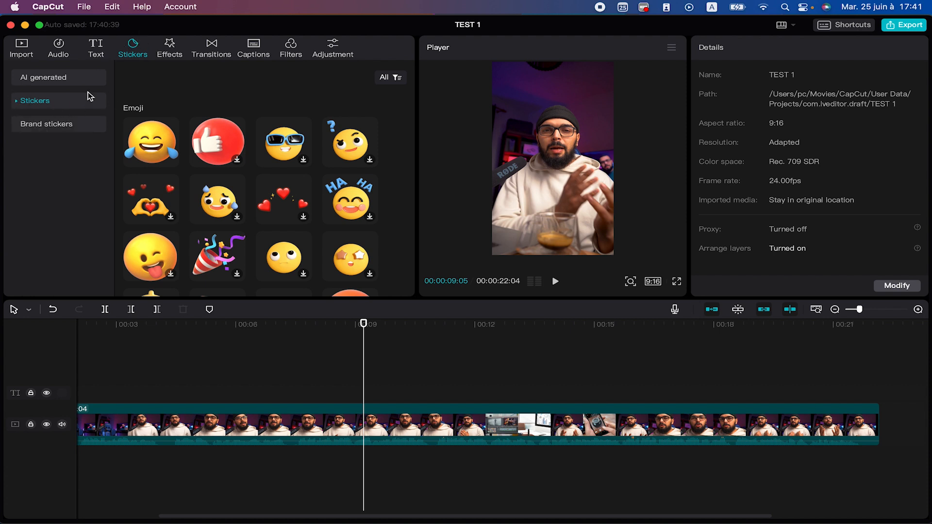
pyautogui.click(35, 101)
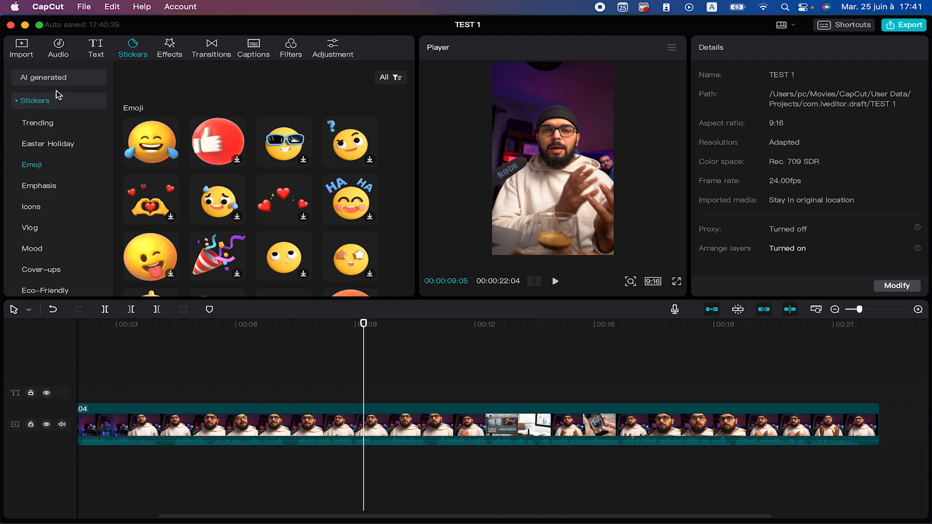
pyautogui.scroll(-2, 61, 190)
pyautogui.click(61, 191)
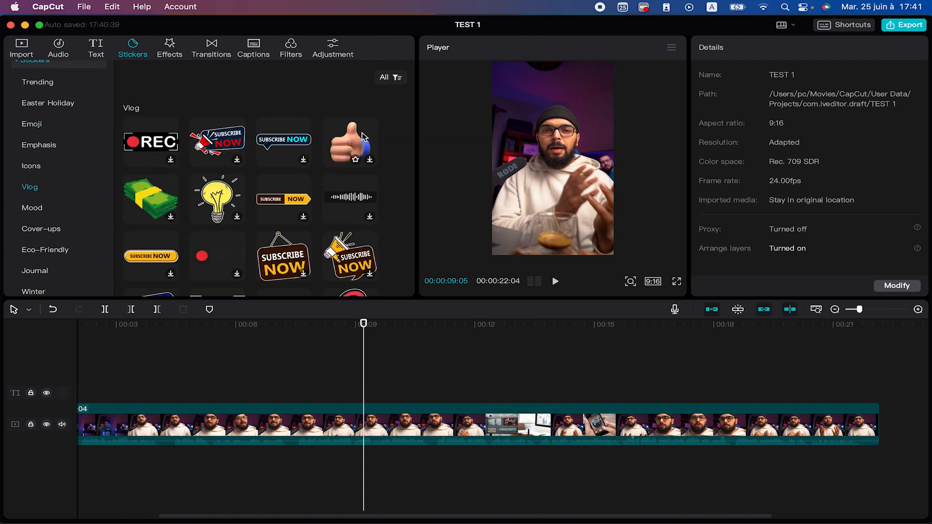
# Place the thumbs-up sticker above the video starting at about 00:00:05:16 and play it briefly to preview it.
pyautogui.click(361, 138)
pyautogui.moveTo(361, 141); pyautogui.dragTo(222, 376)
pyautogui.press('space')
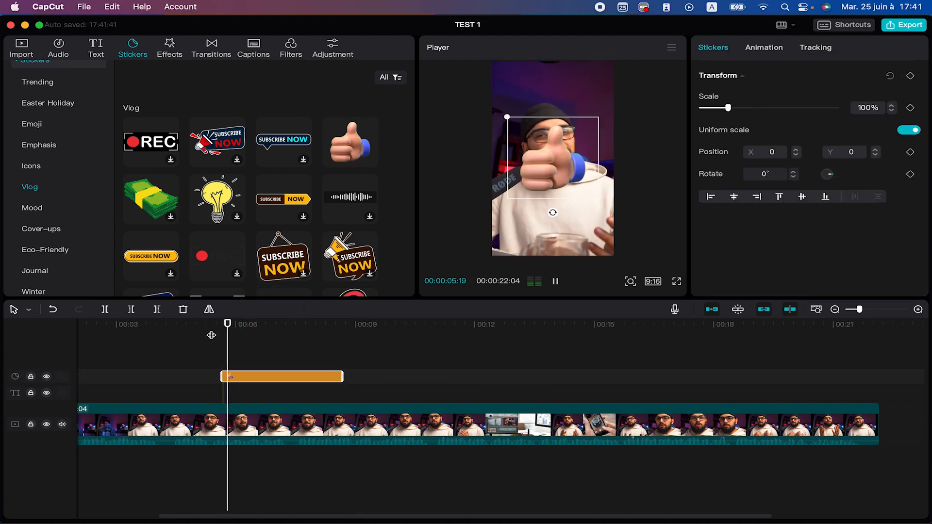
pyautogui.press('space')
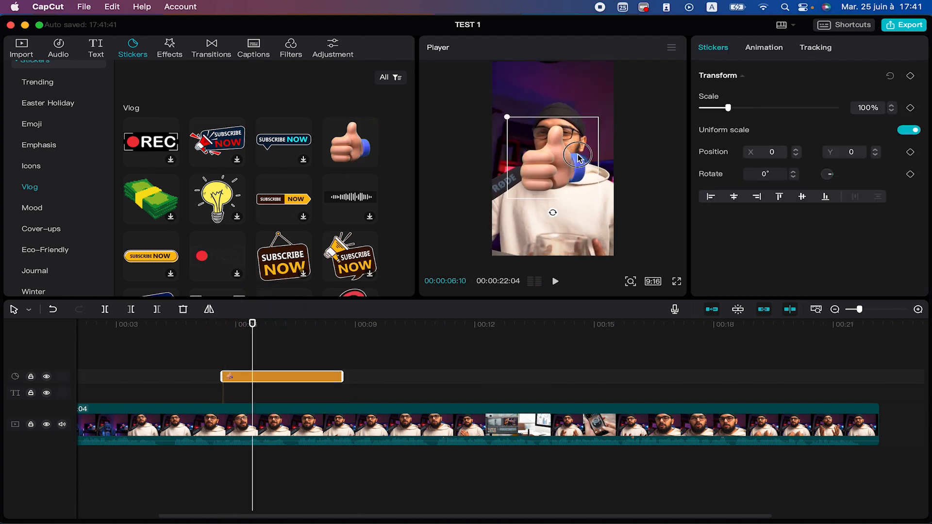
# Move the thumbs-up sticker to X 0, Y 310, rotate it by 9° and scale it to 95%.
pyautogui.moveTo(578, 158); pyautogui.dragTo(572, 136)
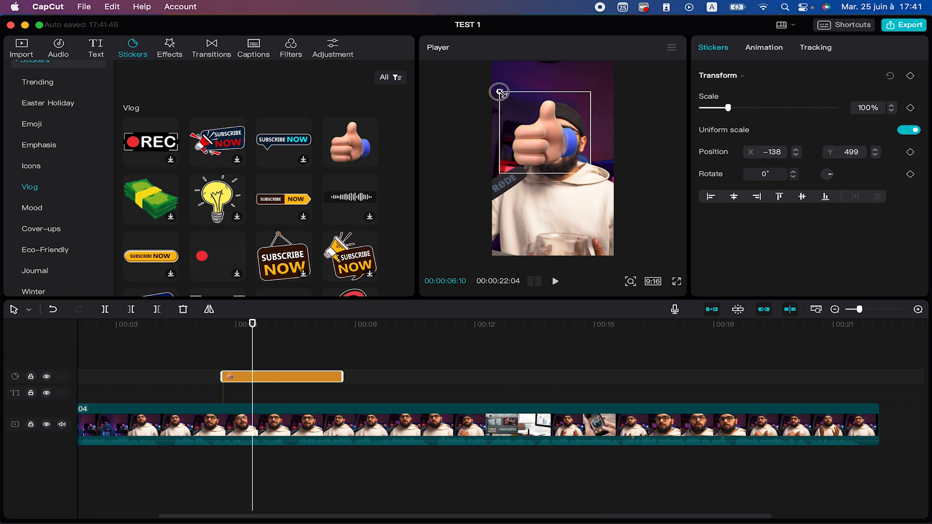
pyautogui.moveTo(500, 91); pyautogui.dragTo(542, 130)
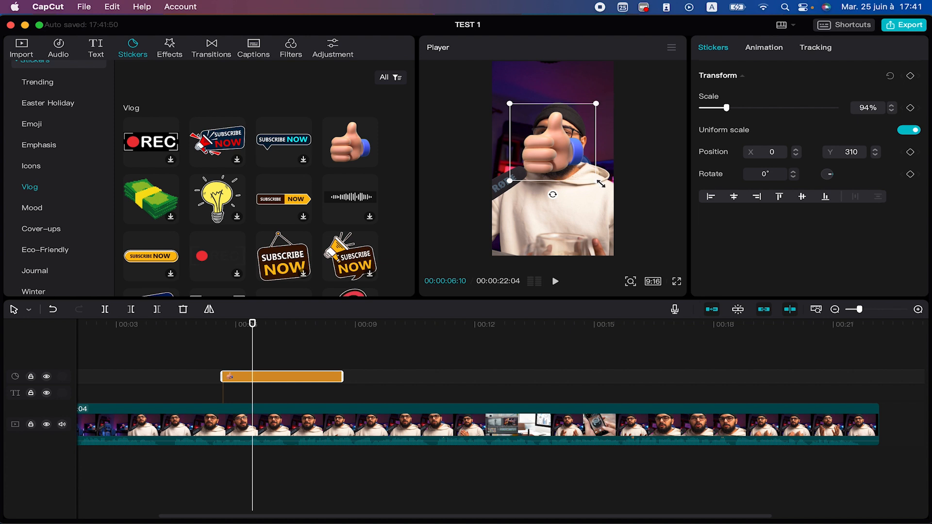
pyautogui.moveTo(559, 198)
pyautogui.mouseDown()
pyautogui.moveTo(575, 193)
pyautogui.moveTo(534, 199)
pyautogui.moveTo(564, 194)
pyautogui.mouseUp()
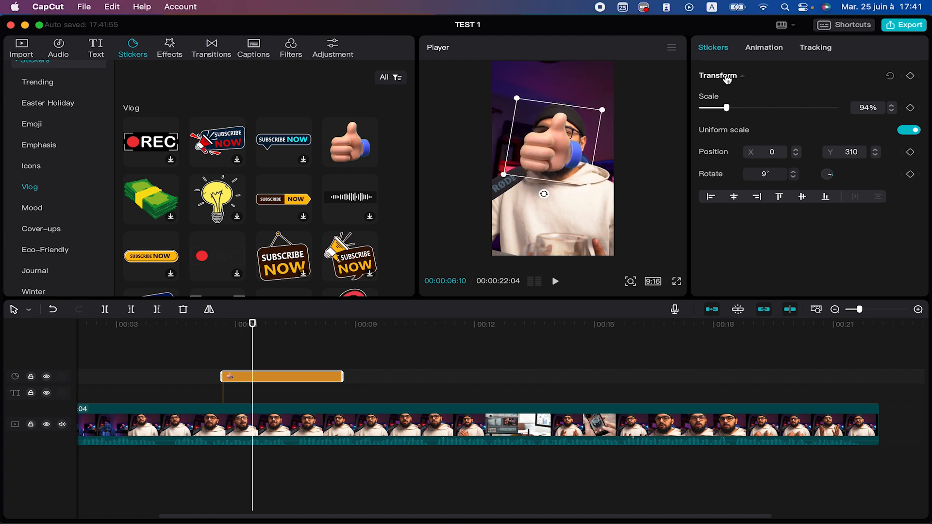
pyautogui.moveTo(724, 108)
pyautogui.mouseDown()
pyautogui.moveTo(744, 104)
pyautogui.moveTo(727, 108)
pyautogui.mouseUp()
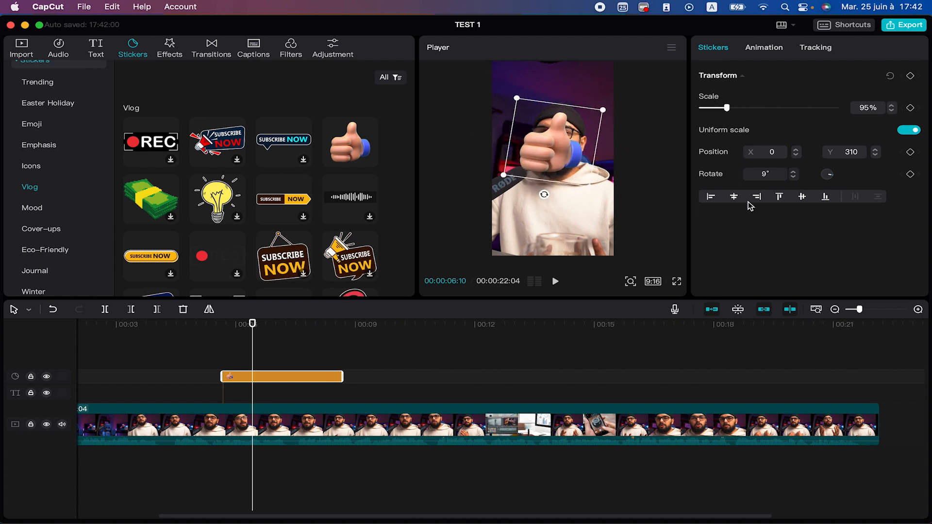
# Try the Bounce In, Spring and Fade In entrance animations on the sticker, muting and hiding the video track for the preview.
pyautogui.click(765, 49)
pyautogui.click(767, 111)
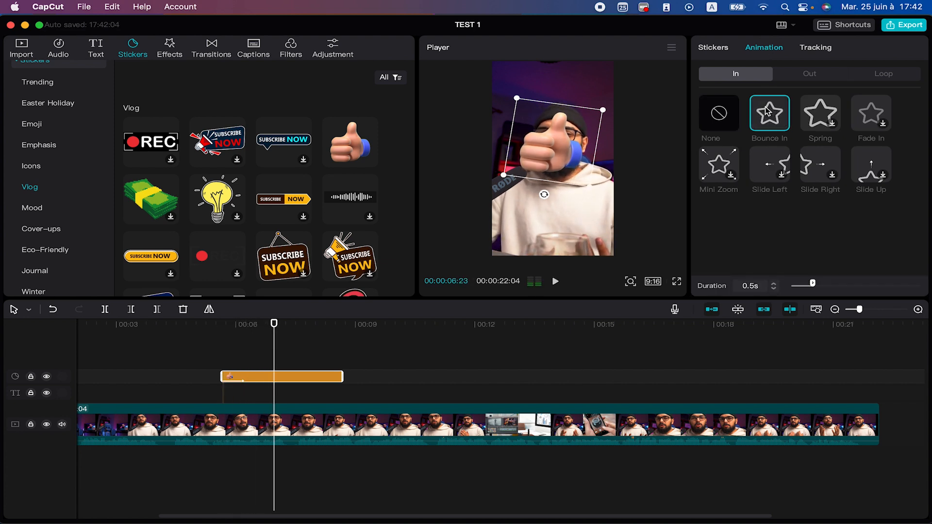
pyautogui.click(62, 425)
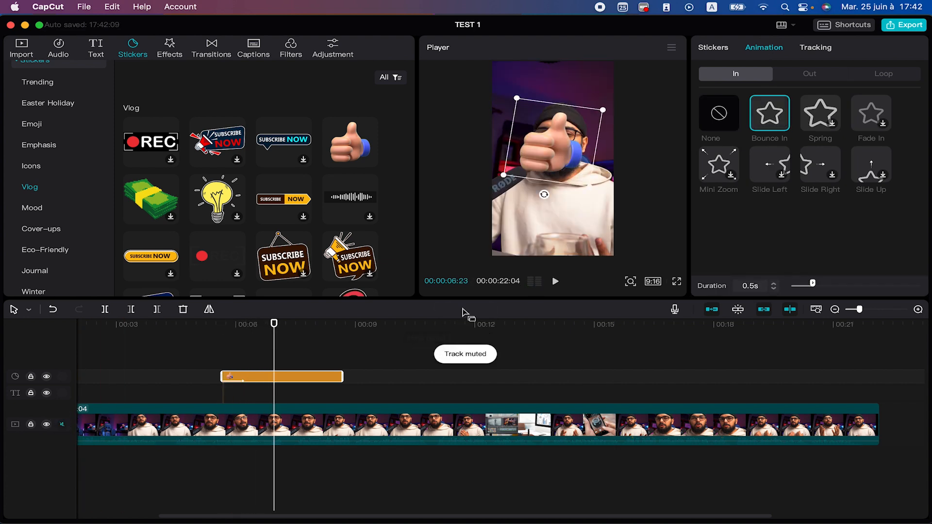
pyautogui.click(47, 424)
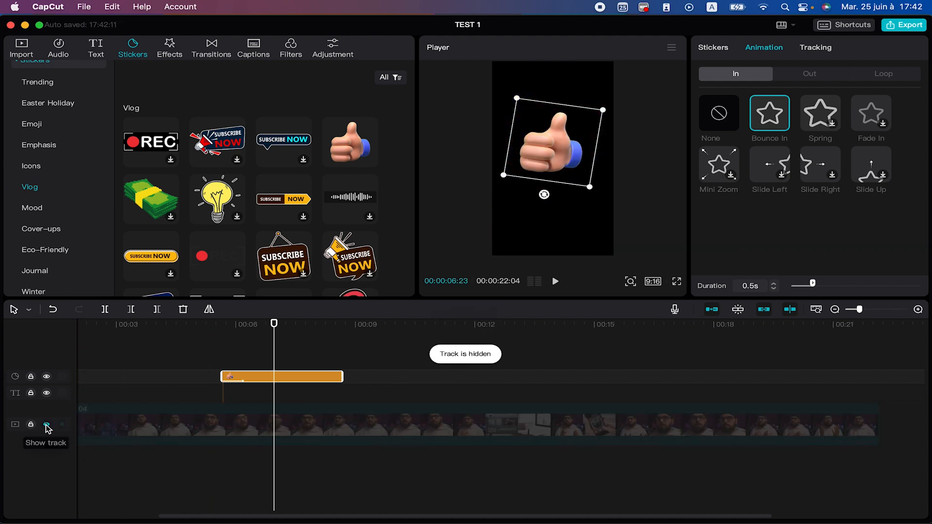
pyautogui.click(820, 114)
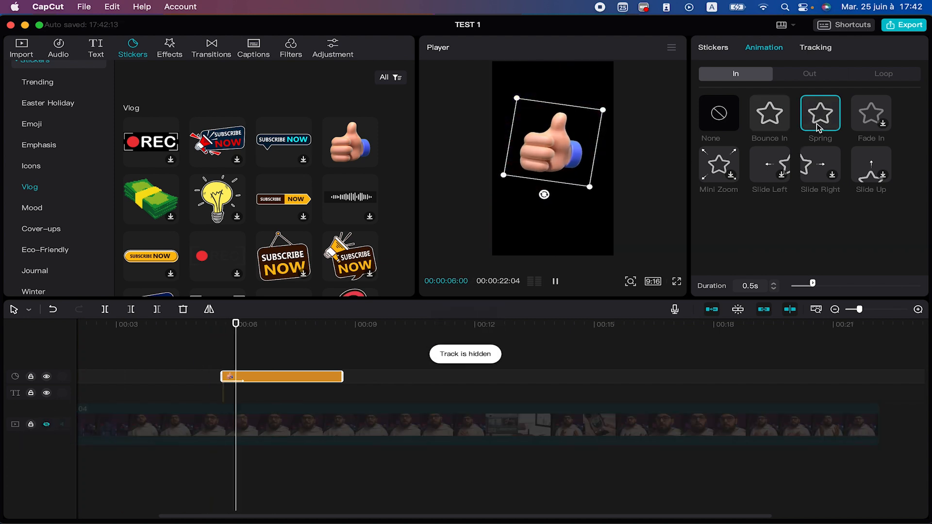
pyautogui.click(889, 121)
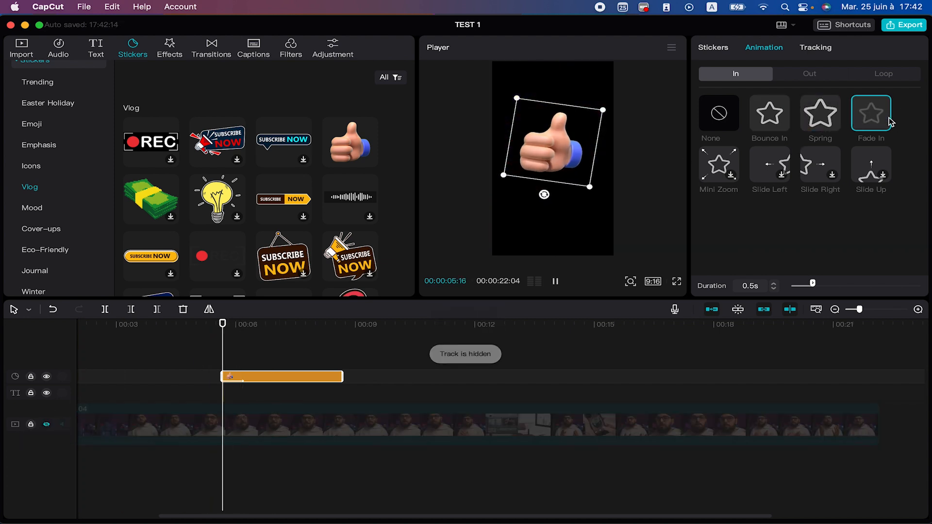
# Try the Slide Right, Slide Left and Mini Zoom entrance animations on the thumbs-up sticker and delete the sticker.
pyautogui.click(814, 169)
pyautogui.click(770, 176)
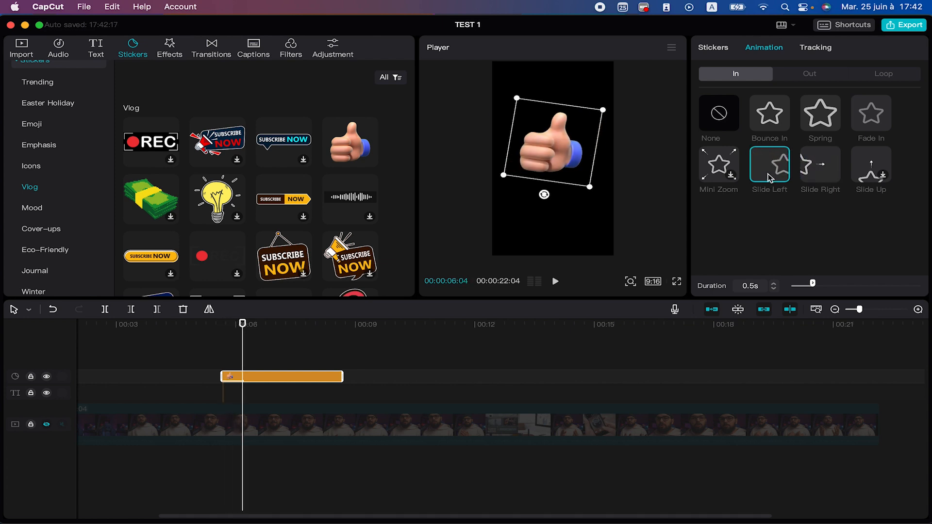
pyautogui.click(727, 172)
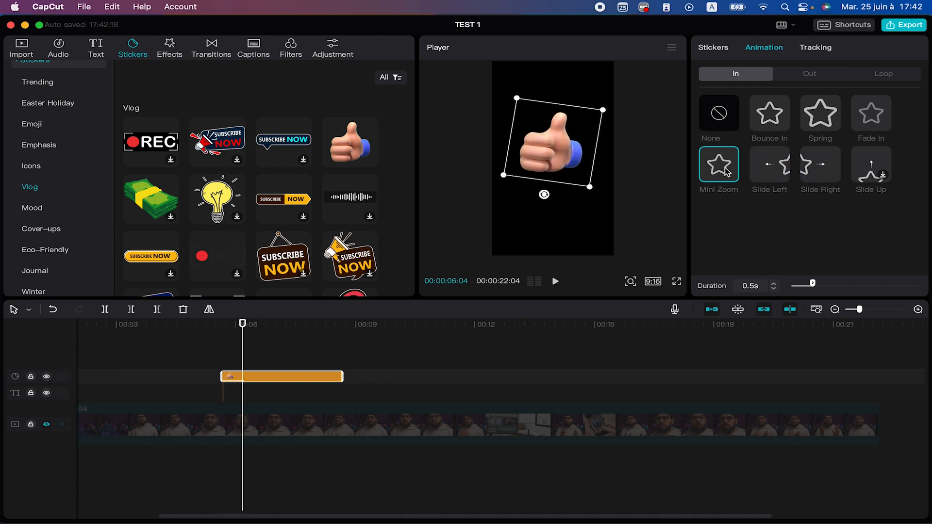
pyautogui.scroll(-3, 342, 179)
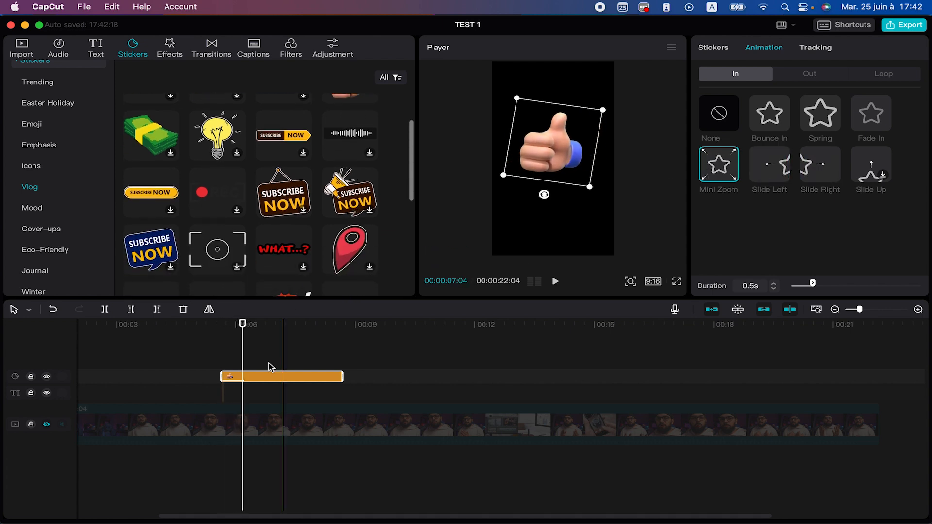
pyautogui.press('Delete')
# Try out the REC sticker above the video with the Mini Zoom entrance animation and delete it.
pyautogui.scroll(-5, 246, 262)
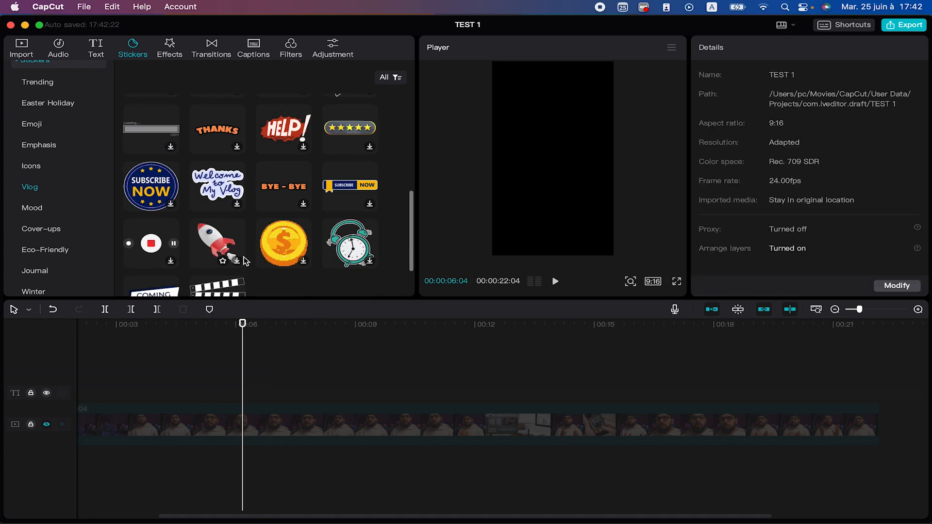
pyautogui.scroll(10, 246, 262)
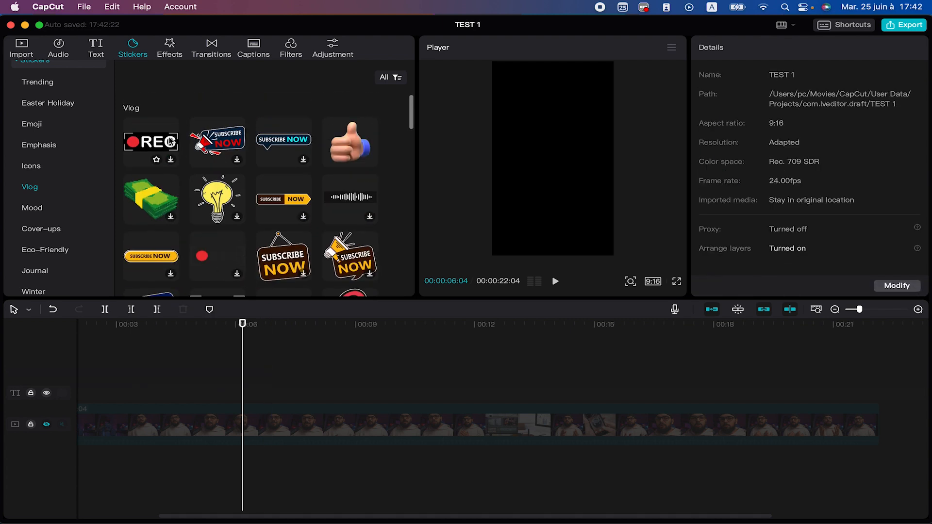
pyautogui.moveTo(171, 141); pyautogui.dragTo(205, 397)
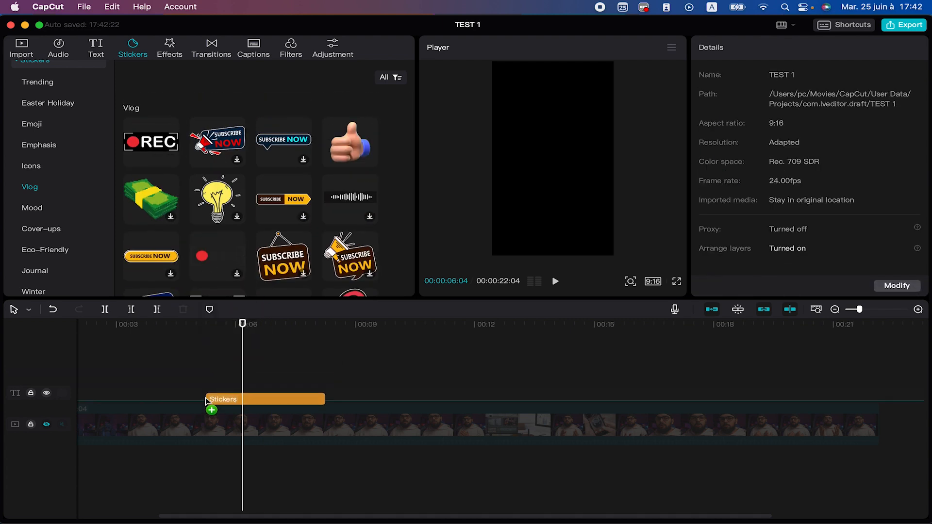
pyautogui.click(199, 326)
pyautogui.press('space')
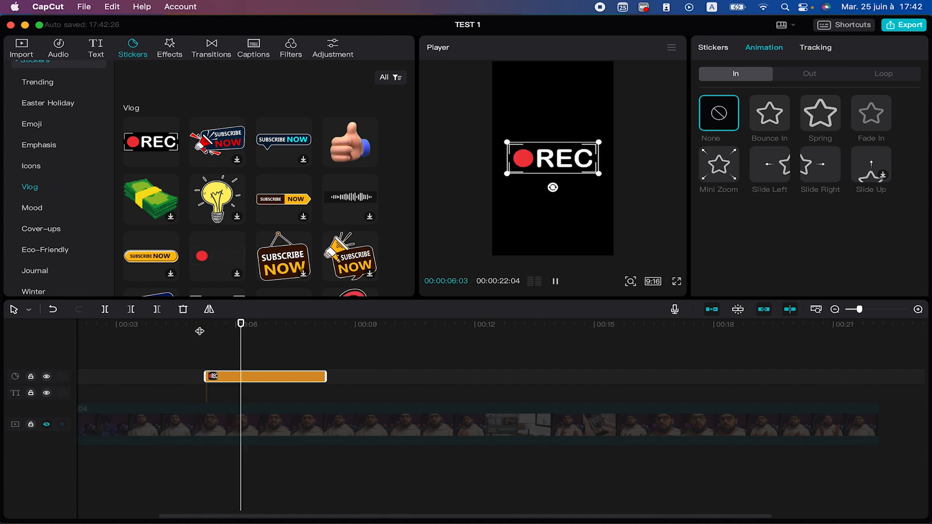
pyautogui.press('space')
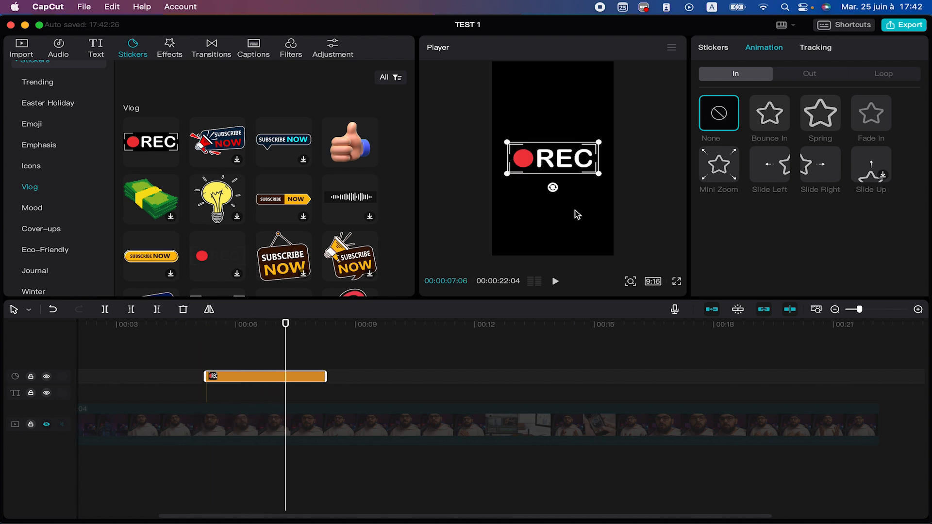
pyautogui.click(718, 177)
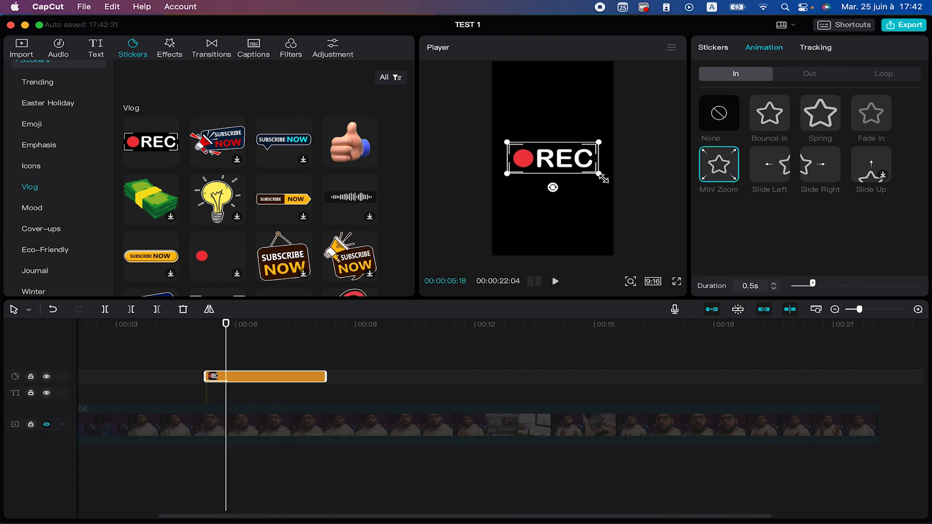
pyautogui.press('Delete')
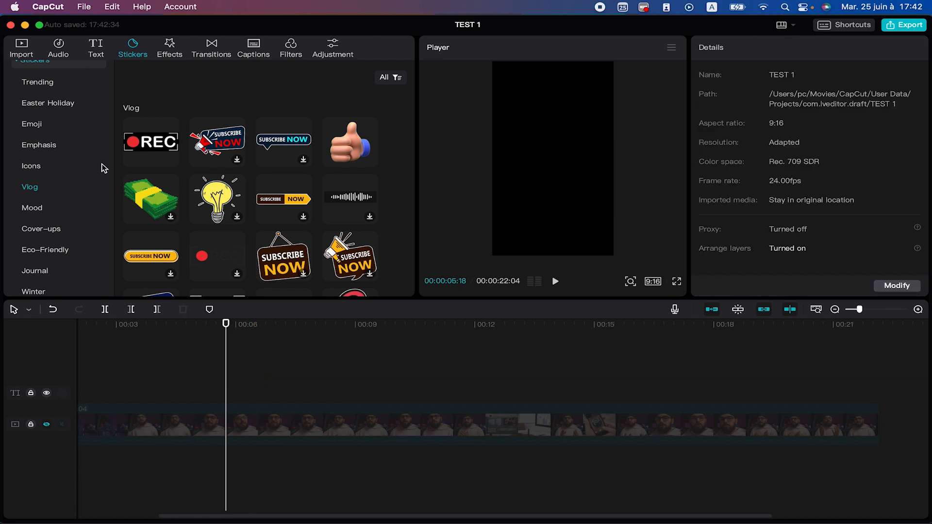
# Browse the sticker categories and open the Emphasis stickers.
pyautogui.scroll(-10, 98, 147)
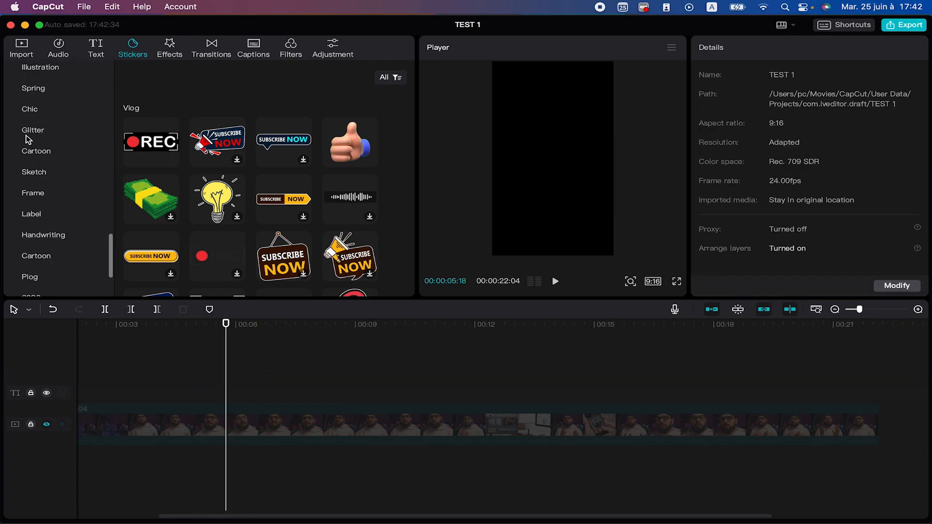
pyautogui.scroll(15, 32, 140)
pyautogui.click(49, 122)
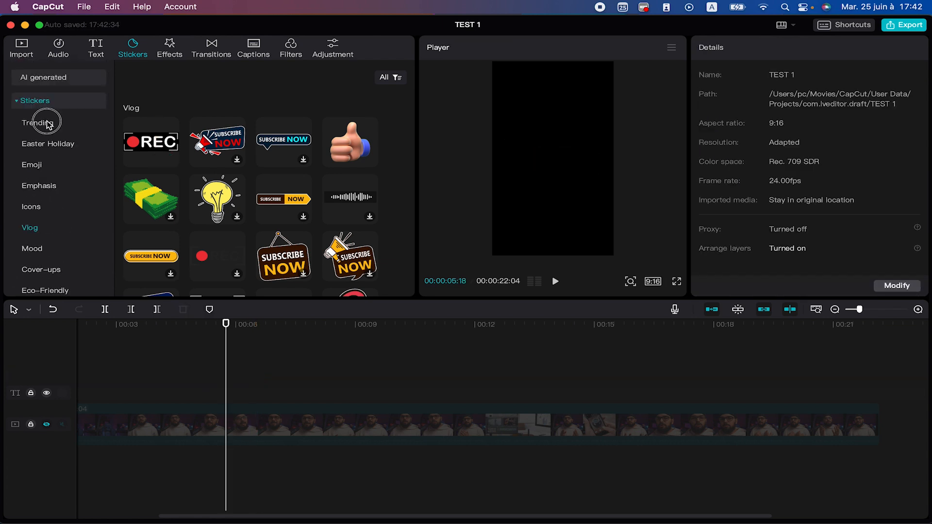
pyautogui.click(55, 162)
pyautogui.click(34, 188)
pyautogui.scroll(-5, 34, 188)
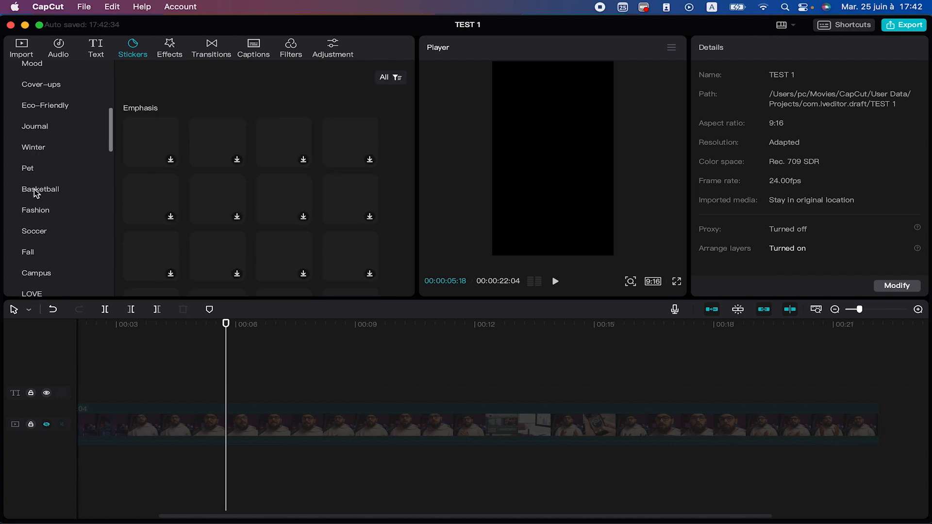
# Place the green check mark sticker above the video at 00:00:05:18 and play it briefly to preview it.
pyautogui.moveTo(199, 159); pyautogui.dragTo(227, 386)
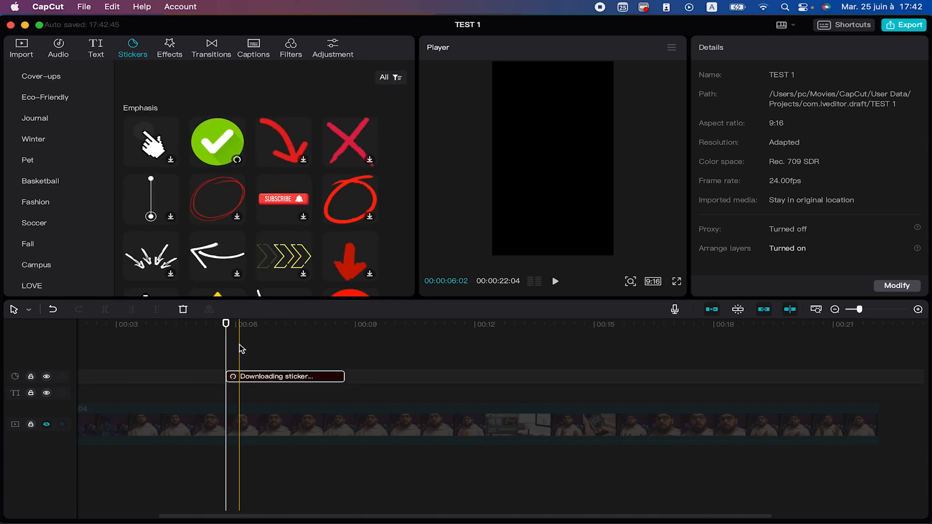
pyautogui.click(214, 324)
pyautogui.press('space')
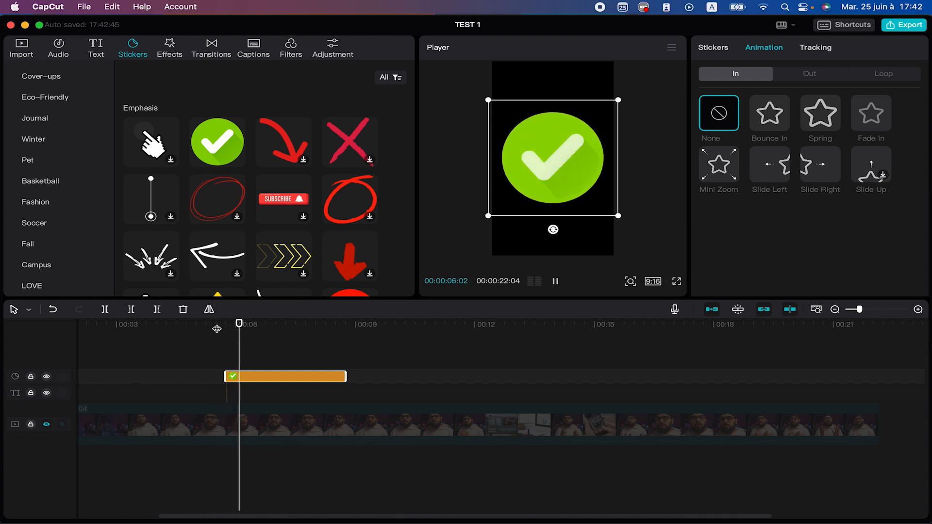
pyautogui.press('space')
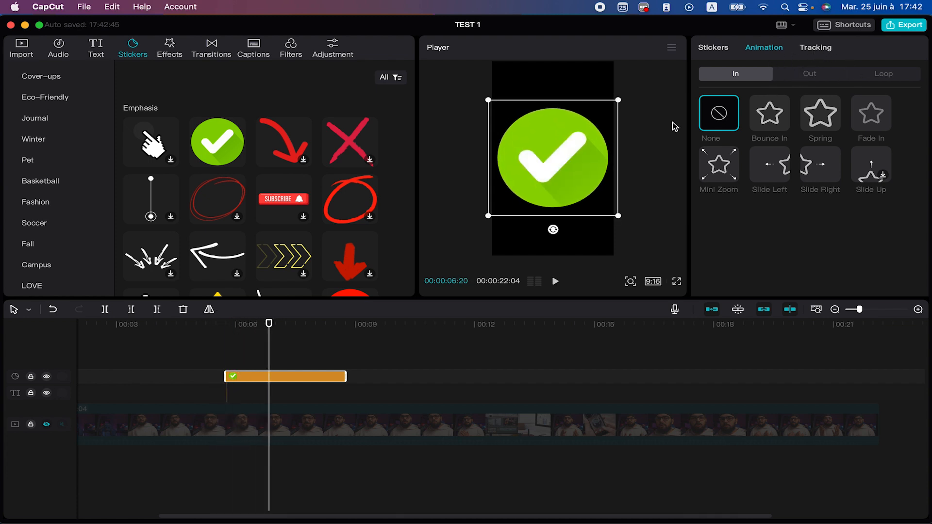
# View the check mark sticker's tracking options, replay the sticker and delete it.
pyautogui.click(817, 54)
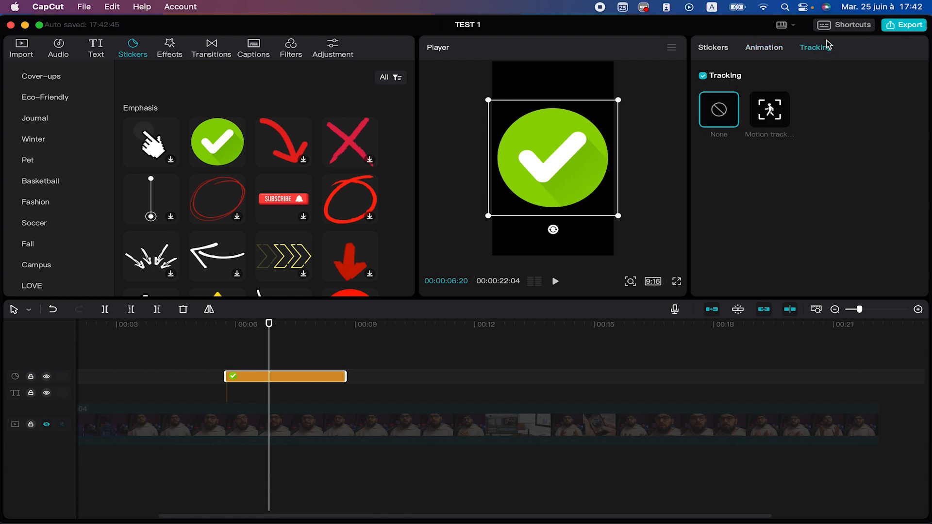
pyautogui.click(213, 336)
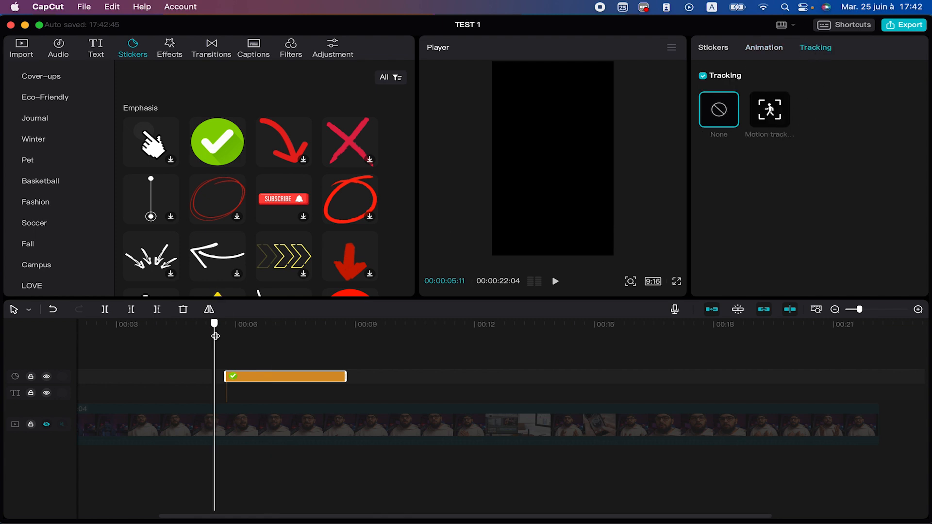
pyautogui.press('space')
pyautogui.press('space')
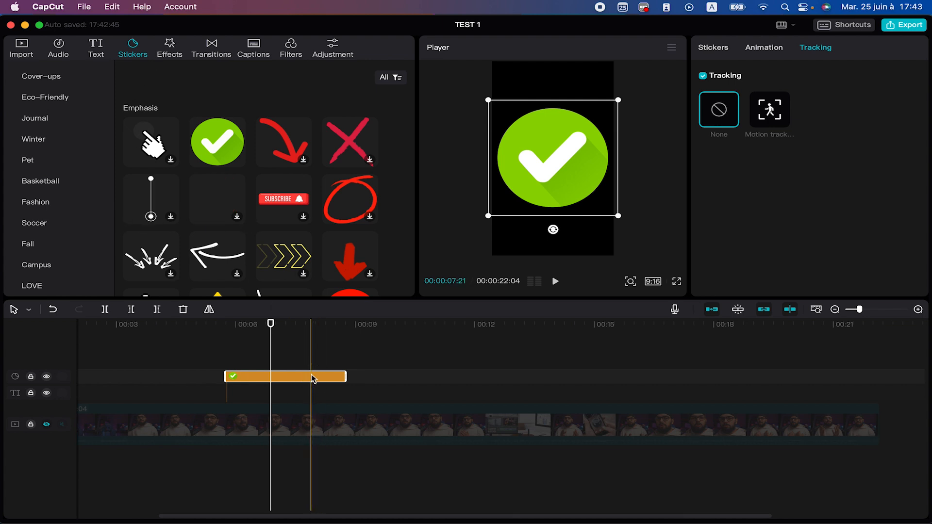
pyautogui.press('Delete')
# Look through the trending video effects and preview Dynamic Blur and Flickery Shots.
pyautogui.click(173, 53)
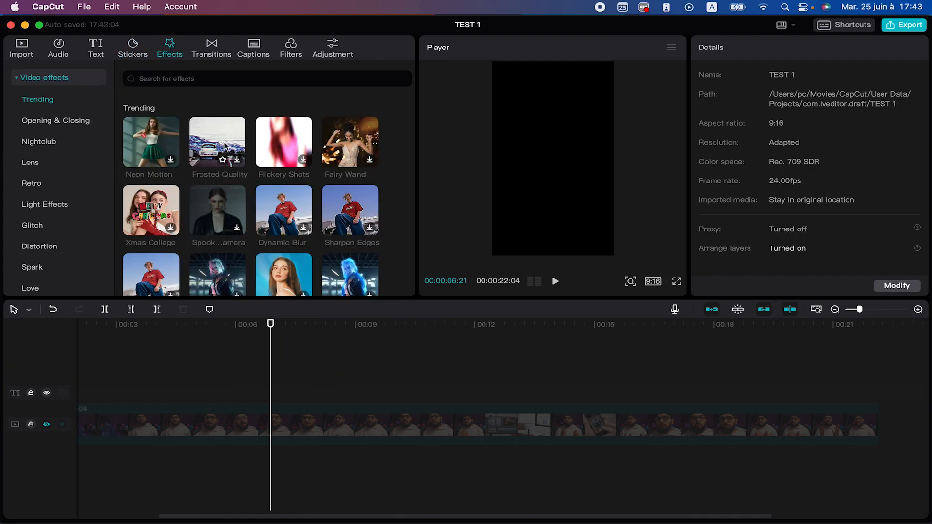
pyautogui.click(289, 220)
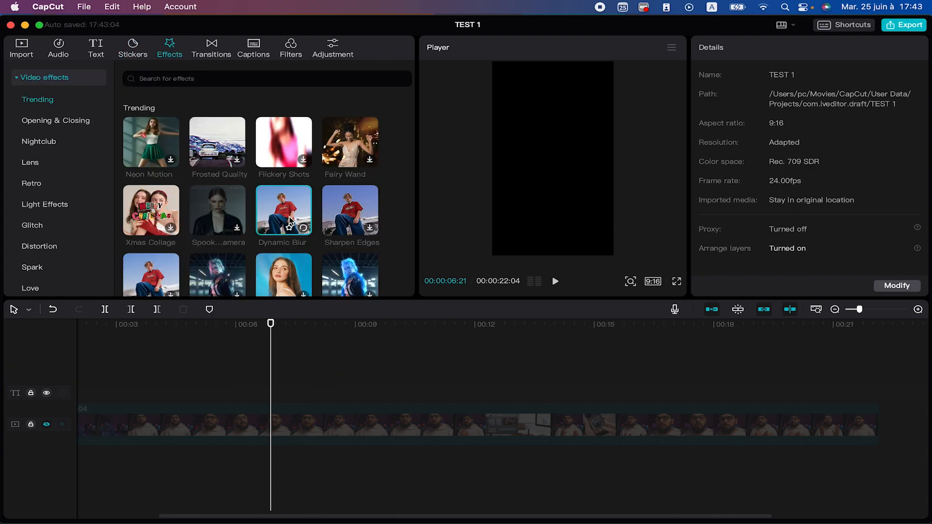
pyautogui.scroll(-3, 289, 219)
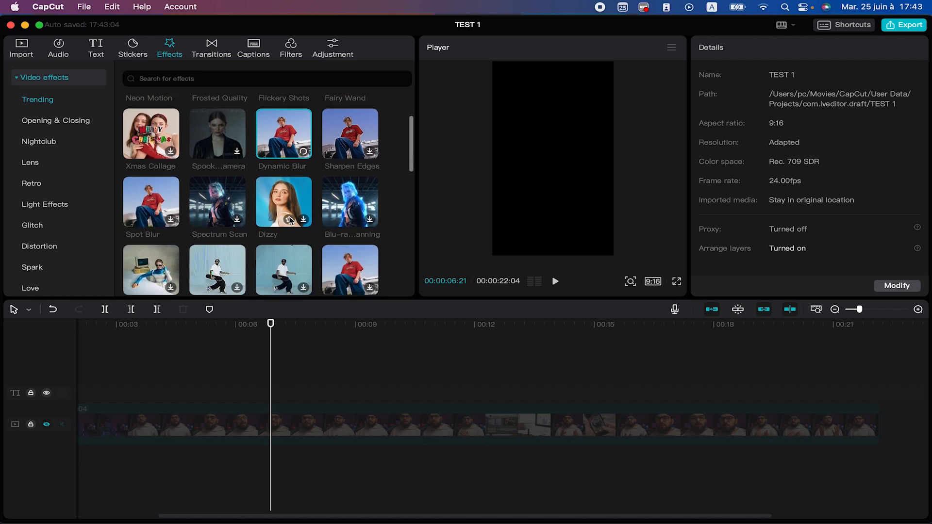
pyautogui.scroll(3, 290, 219)
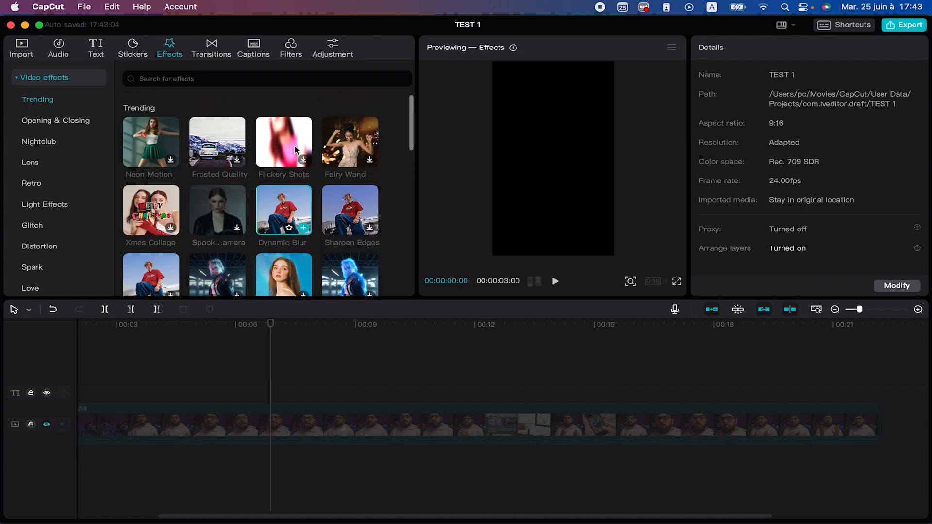
pyautogui.click(296, 149)
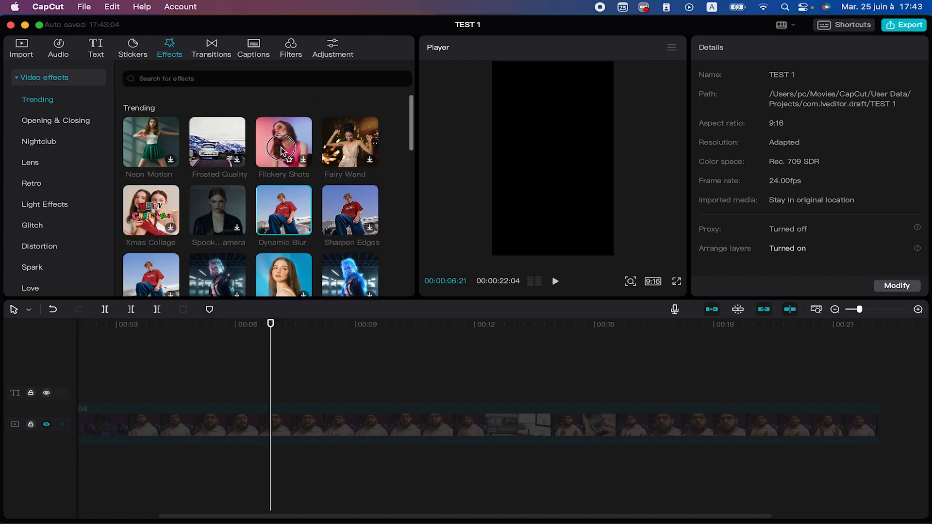
# Unhide and unmute the video track and play the video from its start.
pyautogui.click(47, 425)
pyautogui.click(61, 424)
pyautogui.moveTo(104, 324); pyautogui.dragTo(260, 325)
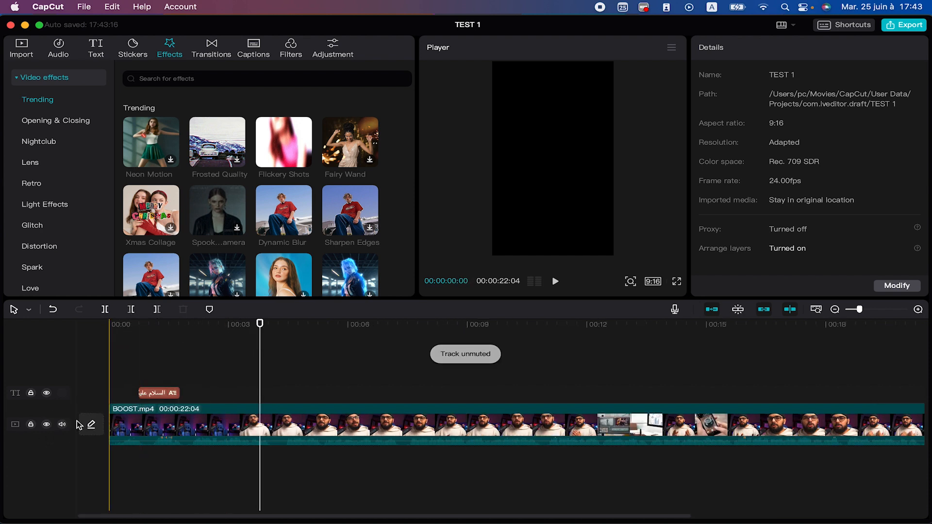
pyautogui.press('space')
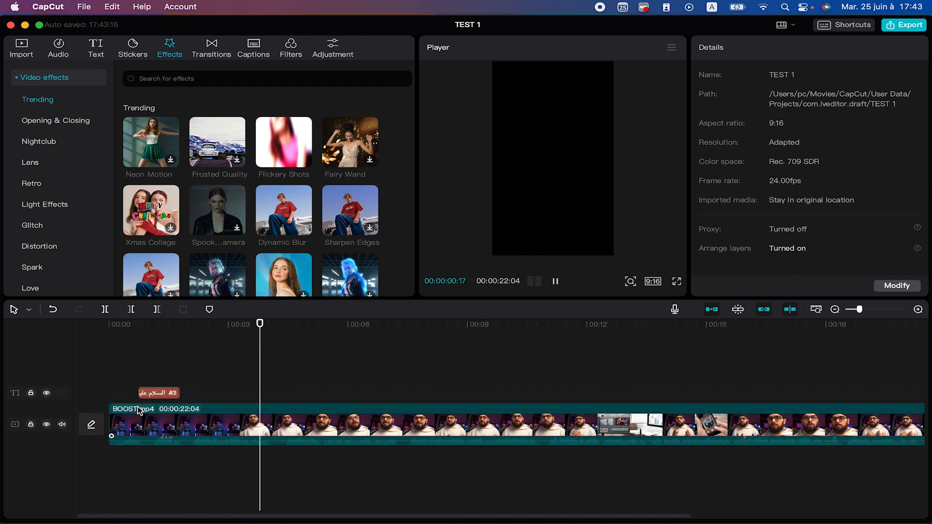
pyautogui.click(188, 426)
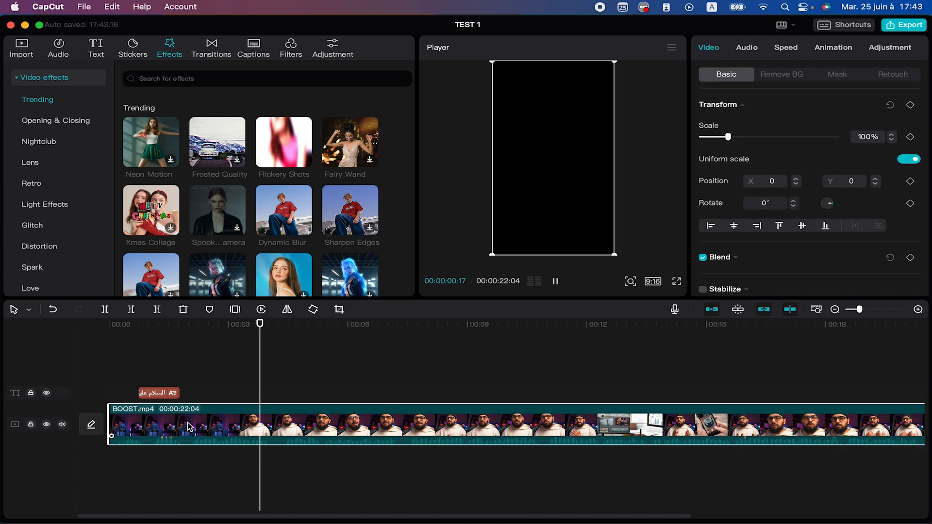
pyautogui.press('space')
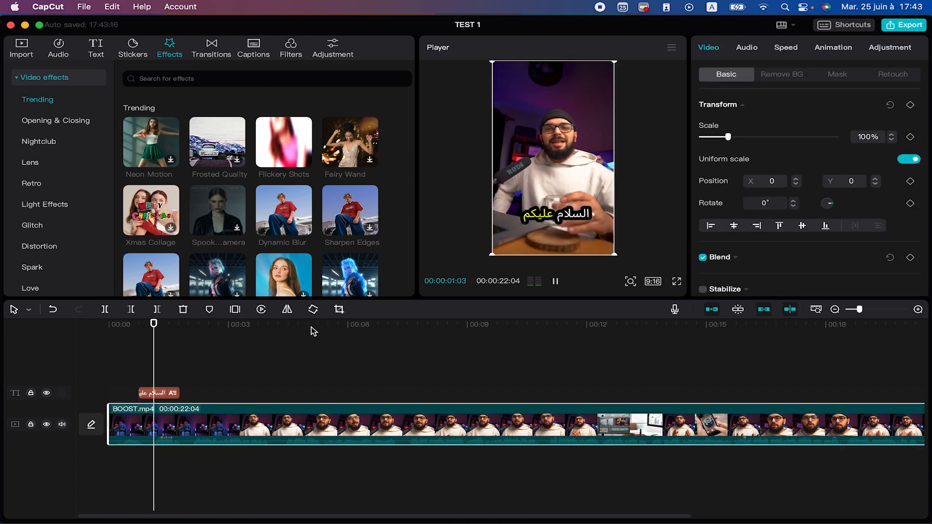
# Split the BOOST.mp4 clip at 00:00:03:04 and again a few frames further on to isolate a very short segment.
pyautogui.click(233, 325)
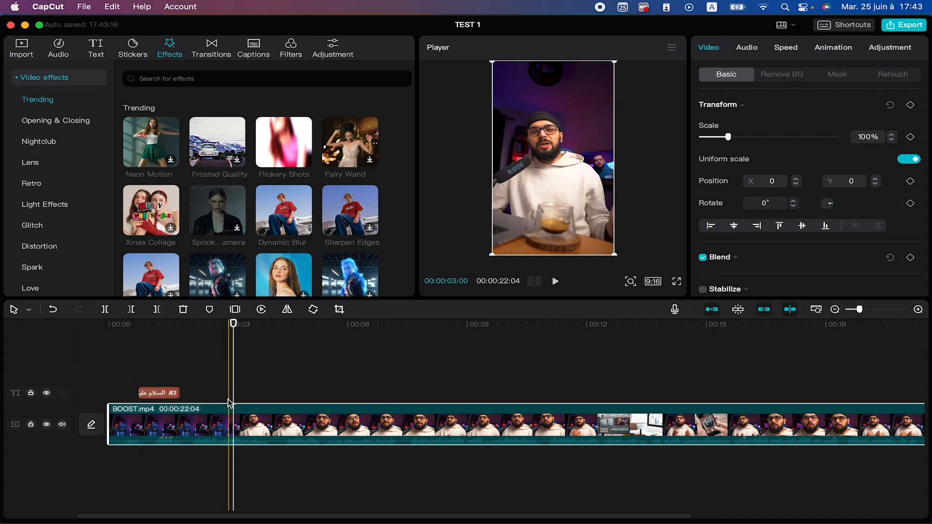
pyautogui.click(27, 310)
pyautogui.click(34, 345)
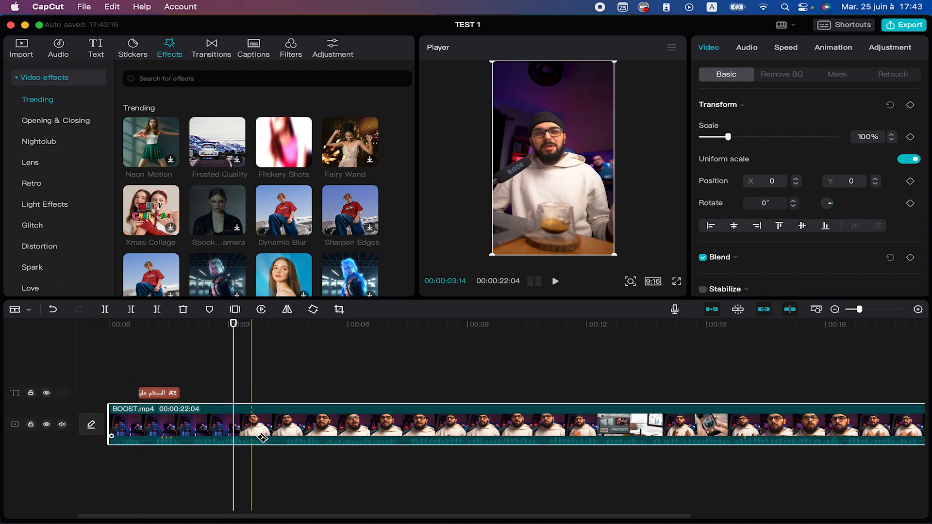
pyautogui.click(235, 438)
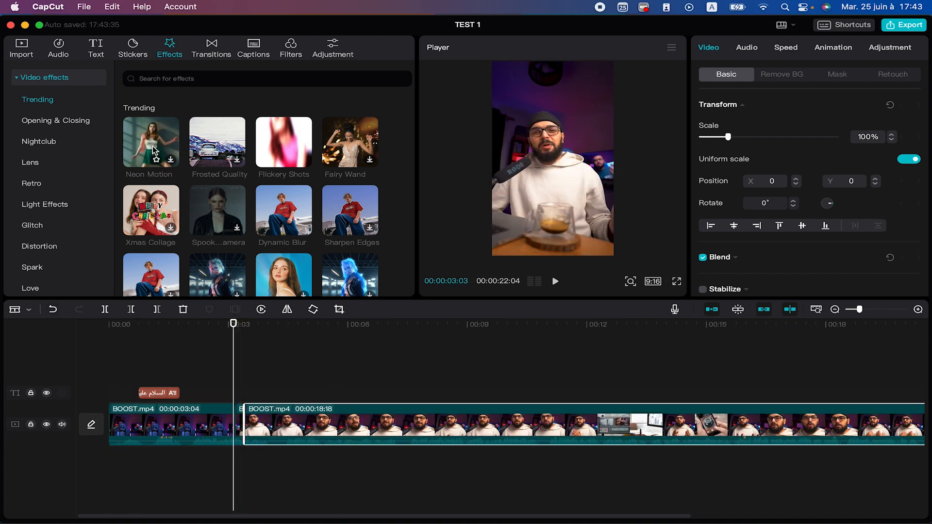
# Apply the Flickery Shots effect to the short middle segment and play across it to preview the result.
pyautogui.click(270, 150)
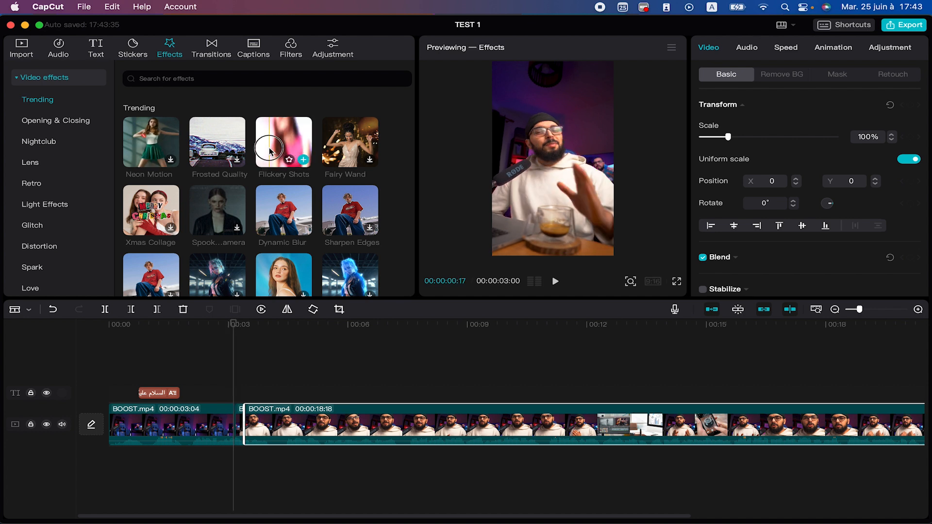
pyautogui.moveTo(270, 151); pyautogui.dragTo(244, 434)
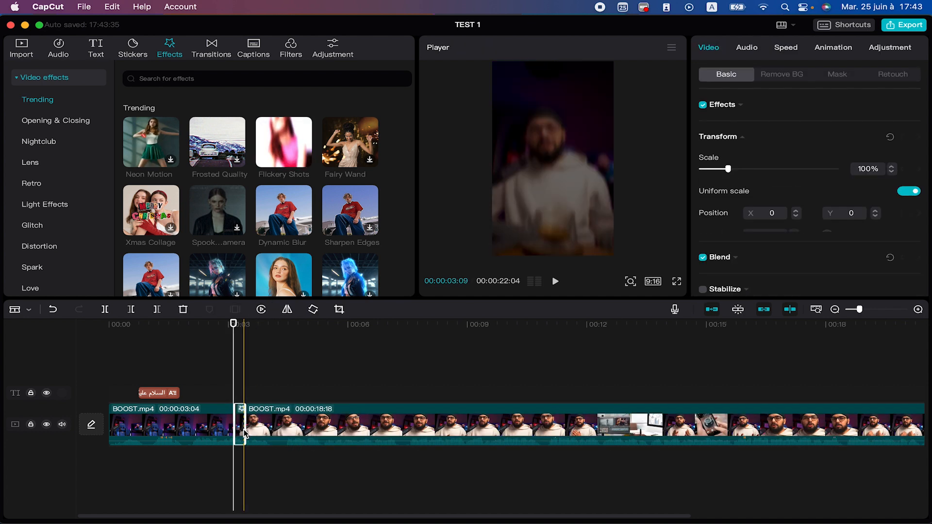
pyautogui.moveTo(233, 324); pyautogui.dragTo(219, 324)
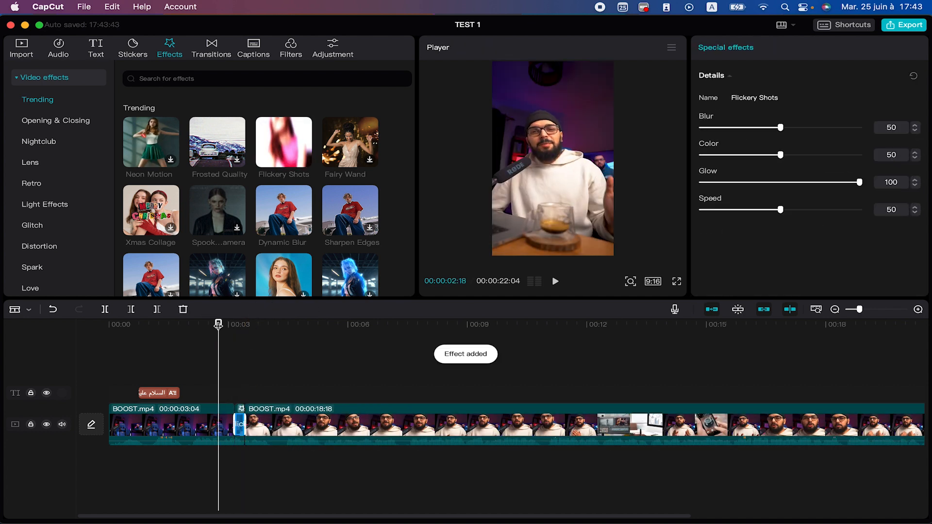
pyautogui.press('space')
pyautogui.press('space')
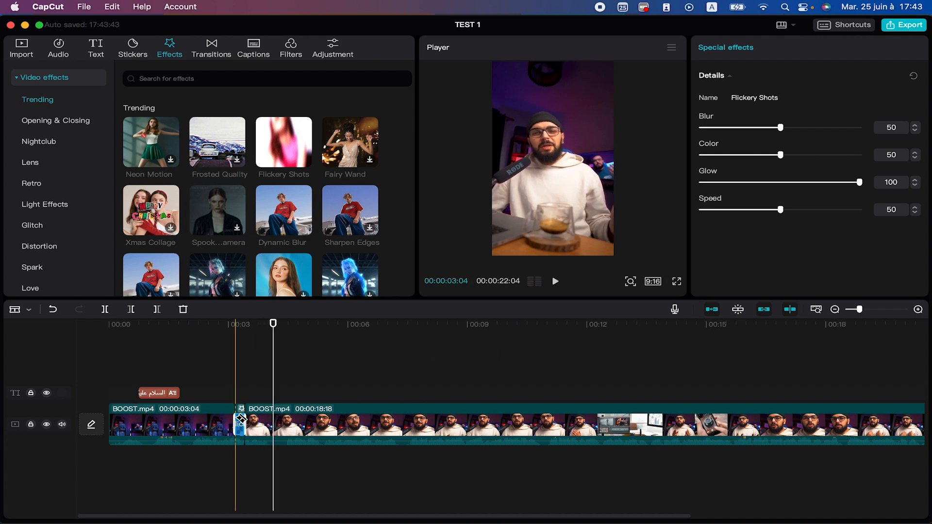
# Apply the trending Edge Glow effect to the short middle segment of BOOST.mp4 and play across it to preview.
pyautogui.scroll(3, 241, 417)
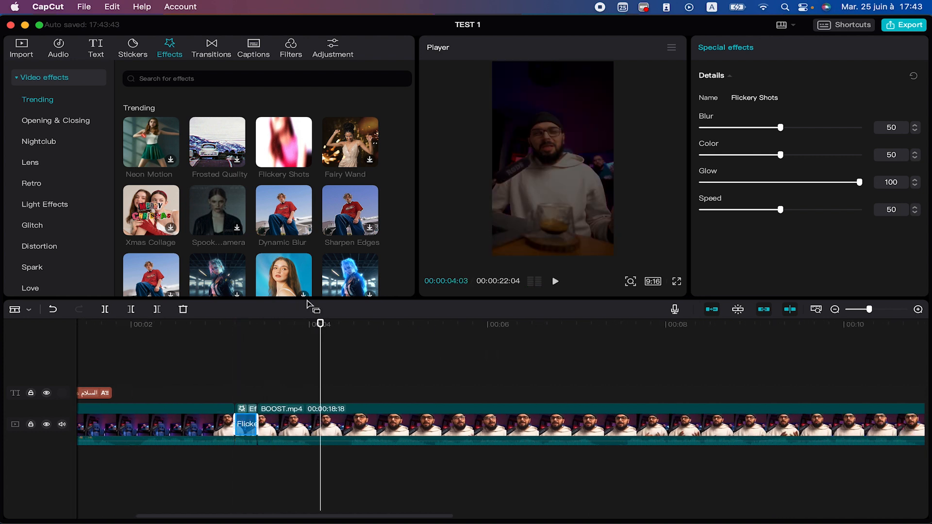
pyautogui.scroll(-3, 293, 262)
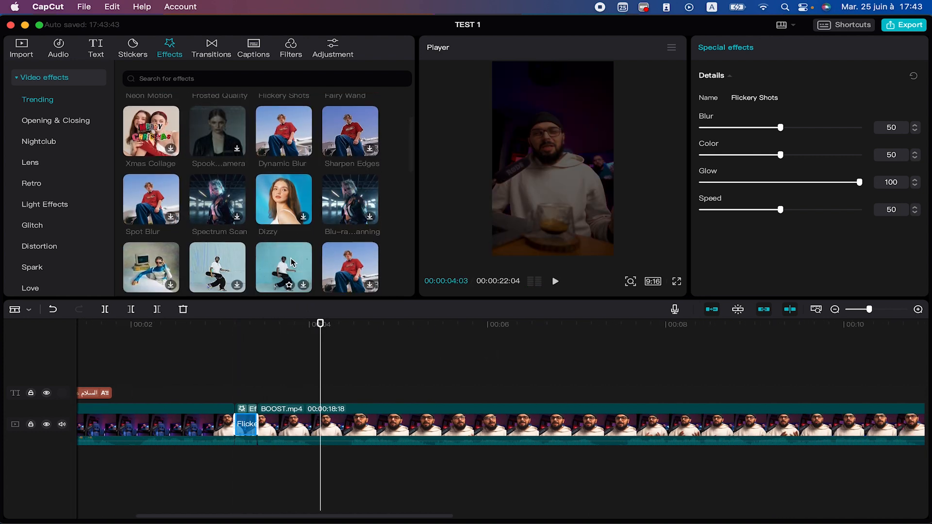
pyautogui.scroll(-5, 292, 262)
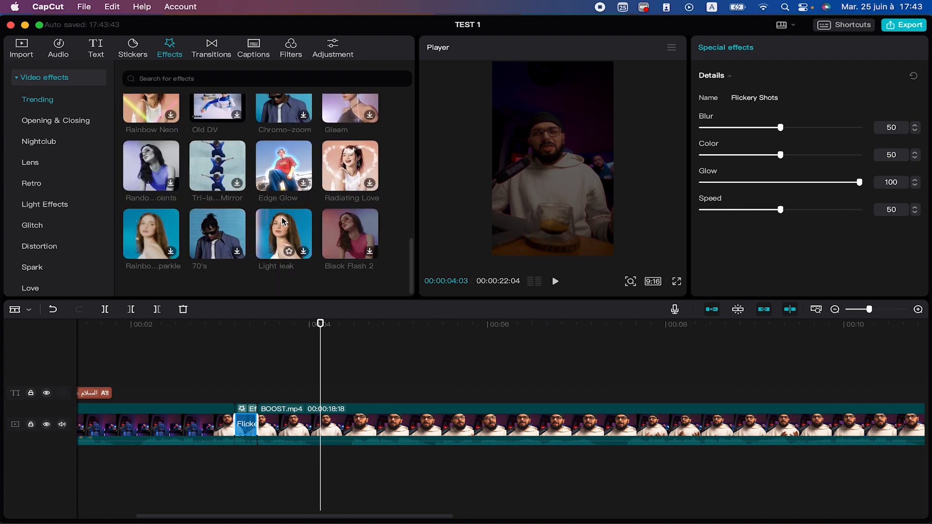
pyautogui.moveTo(288, 166); pyautogui.dragTo(246, 423)
pyautogui.click(225, 336)
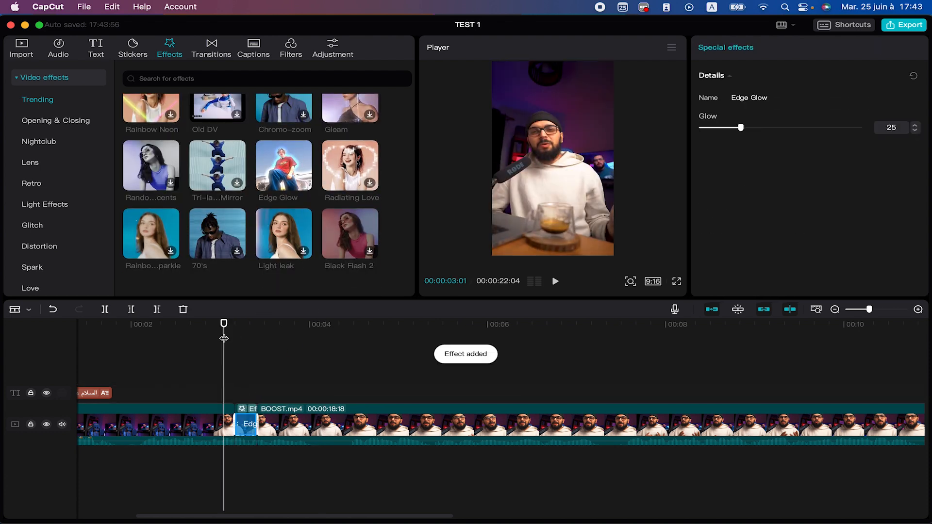
pyautogui.press('space')
pyautogui.click(223, 338)
pyautogui.moveTo(223, 338); pyautogui.dragTo(275, 335)
# Find TV Lines among the TV video effects, apply it to the short middle segment, and play across it.
pyautogui.scroll(-5, 285, 144)
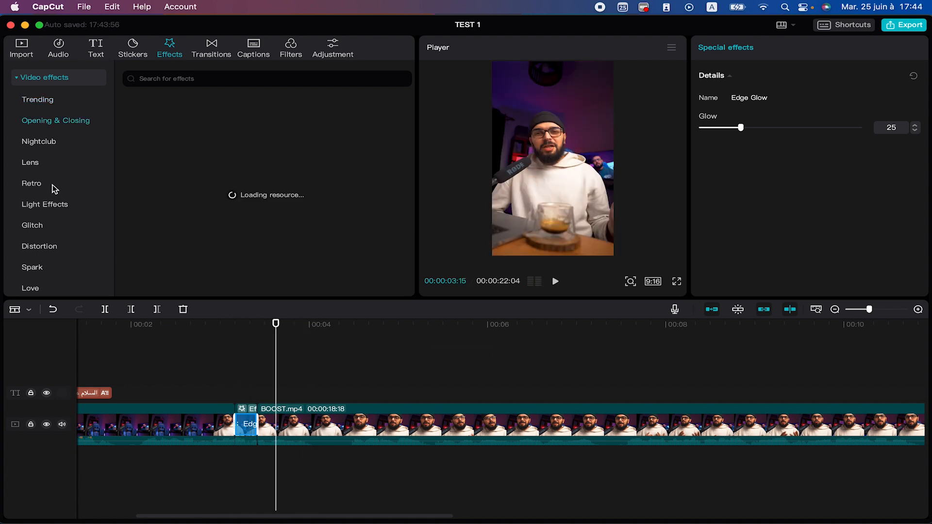
pyautogui.click(36, 164)
pyautogui.scroll(-3, 50, 219)
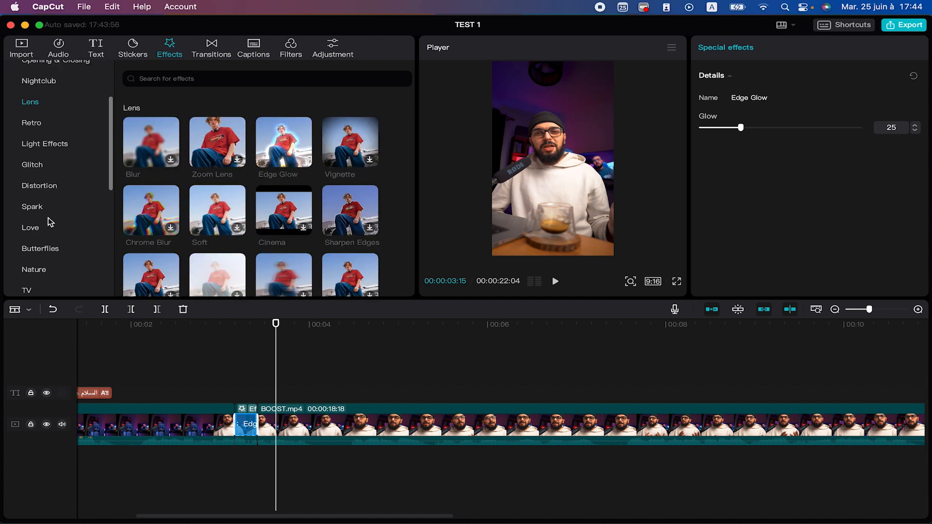
pyautogui.click(28, 289)
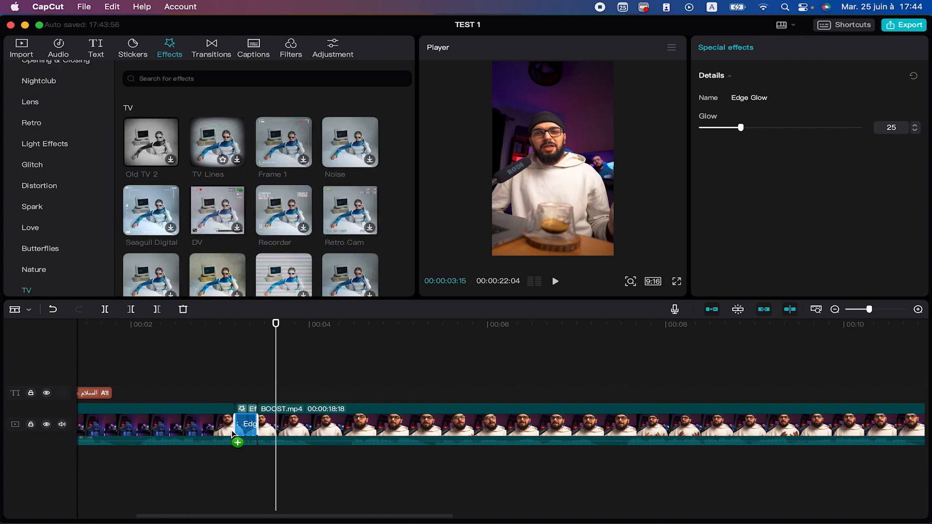
pyautogui.moveTo(232, 431); pyautogui.dragTo(248, 428)
pyautogui.click(217, 340)
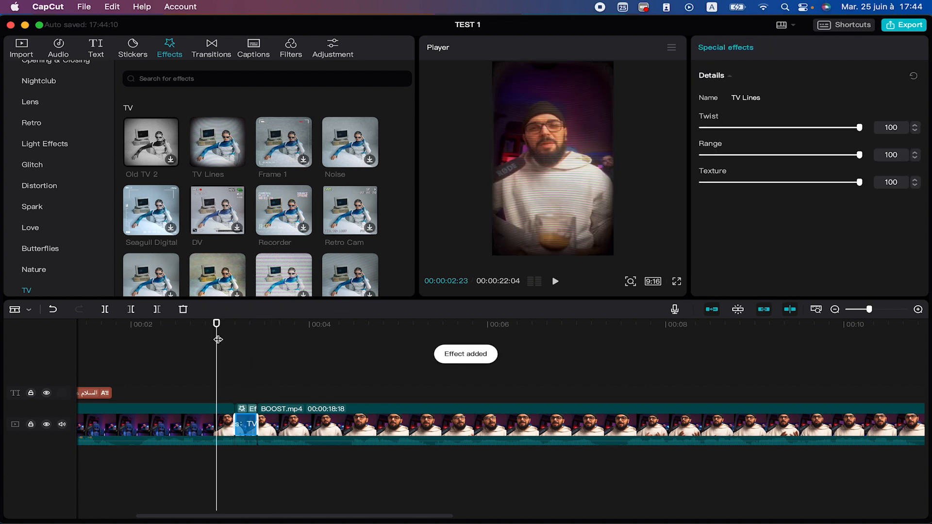
pyautogui.press('space')
pyautogui.press('space')
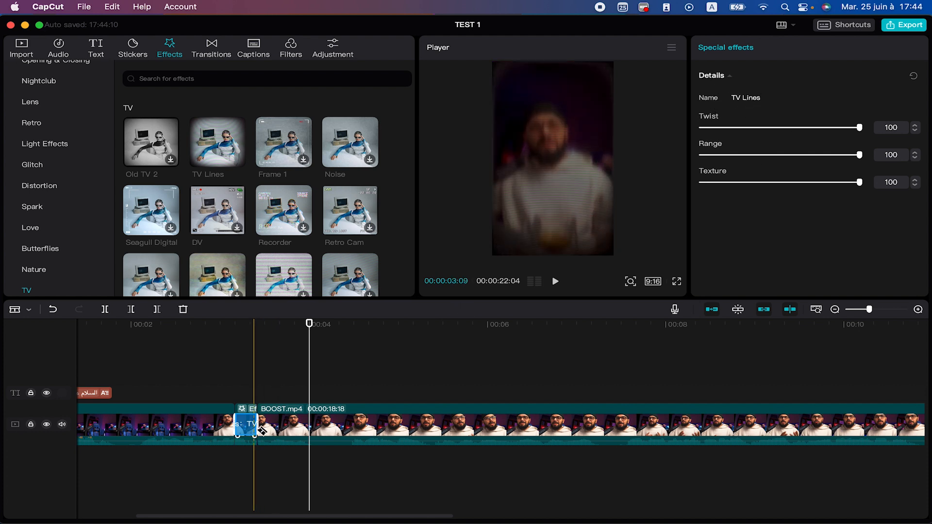
# Glance over the captions and adjustment options and place the Oppenheimer filter above the video at about 00:00:04:14.
pyautogui.scroll(-5, 34, 192)
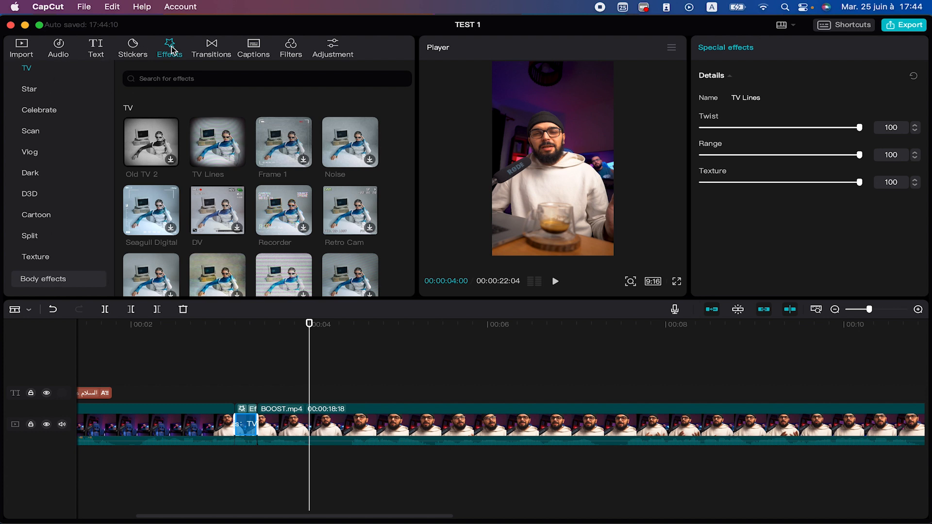
pyautogui.click(252, 48)
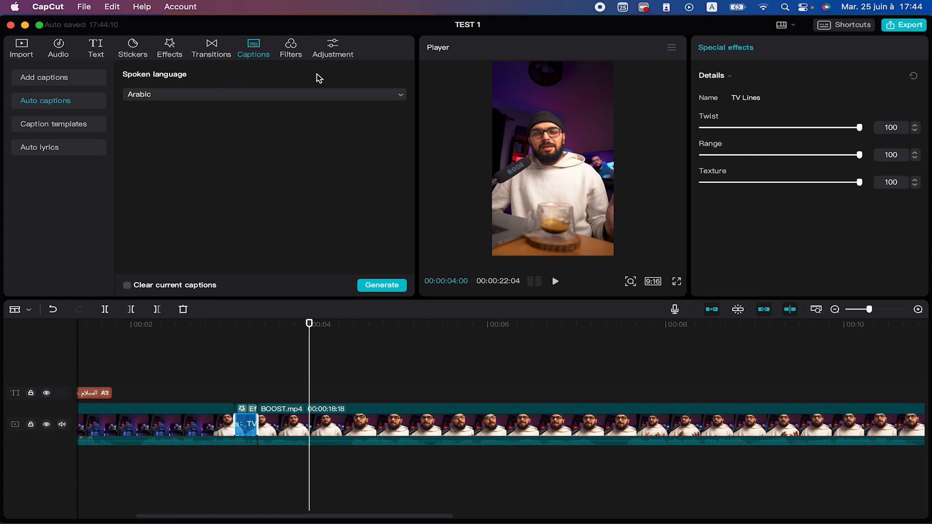
pyautogui.click(294, 55)
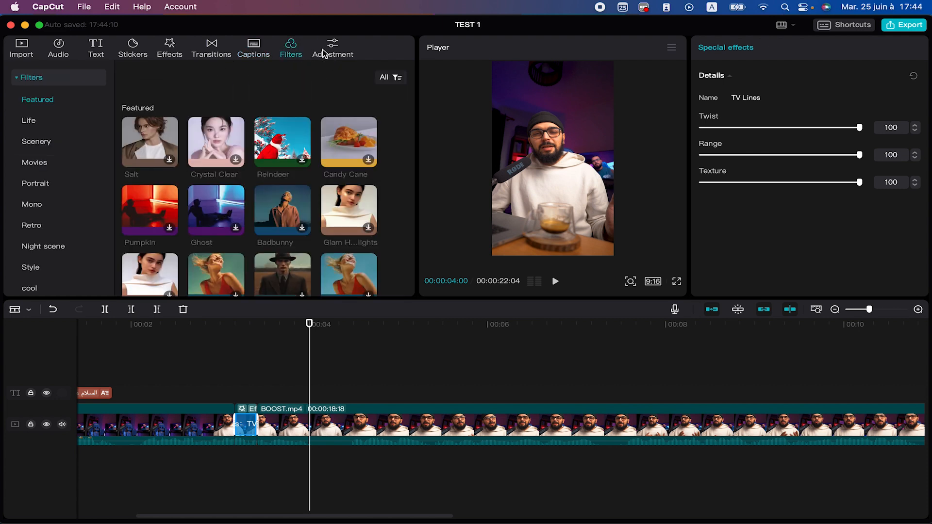
pyautogui.click(324, 52)
pyautogui.click(297, 44)
pyautogui.scroll(-2, 295, 179)
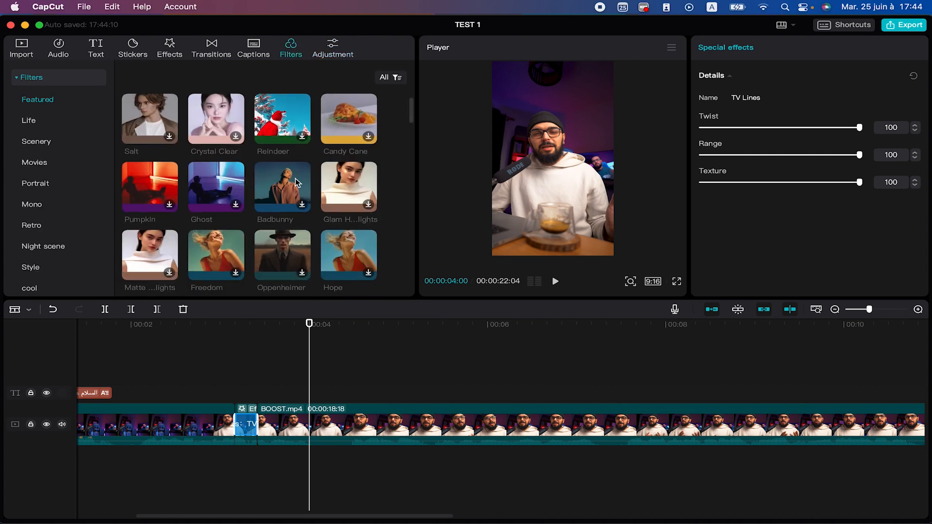
pyautogui.scroll(-1, 295, 179)
pyautogui.moveTo(295, 178); pyautogui.dragTo(371, 397)
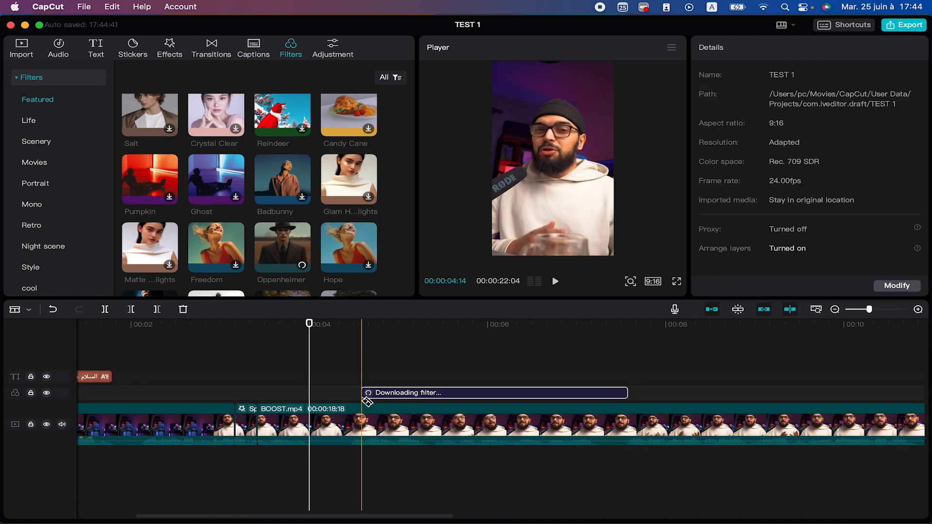
# Split the Oppenheimer filter at several points and delete its end piece.
pyautogui.click(424, 394)
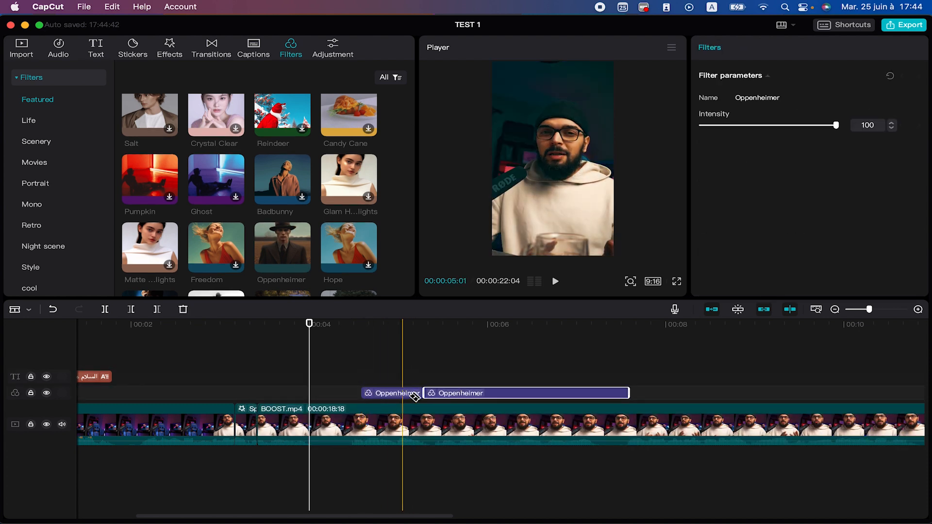
pyautogui.click(473, 392)
pyautogui.press('Delete')
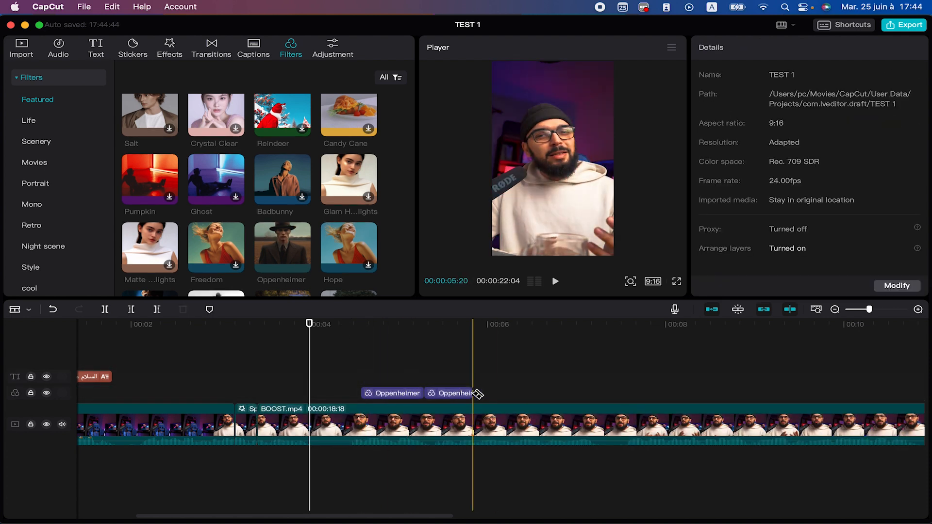
pyautogui.click(447, 393)
pyautogui.click(431, 405)
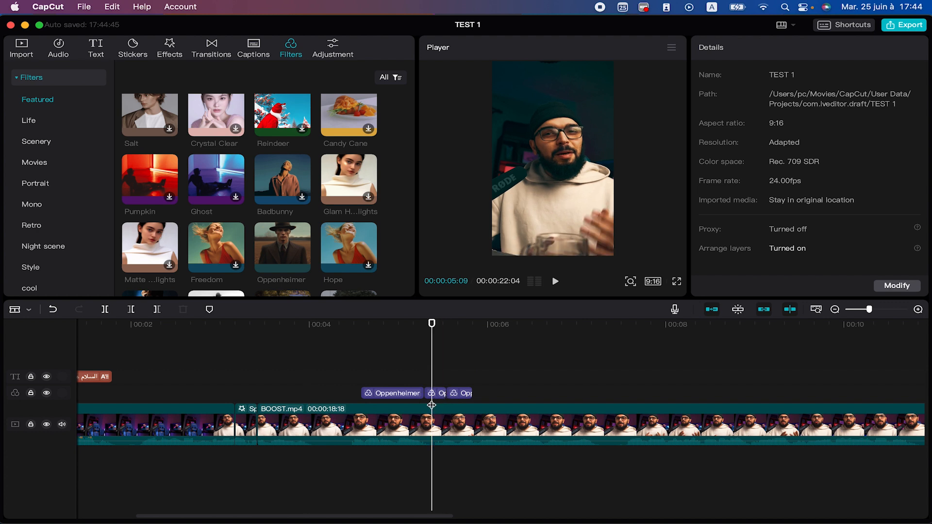
pyautogui.click(394, 393)
pyautogui.click(377, 393)
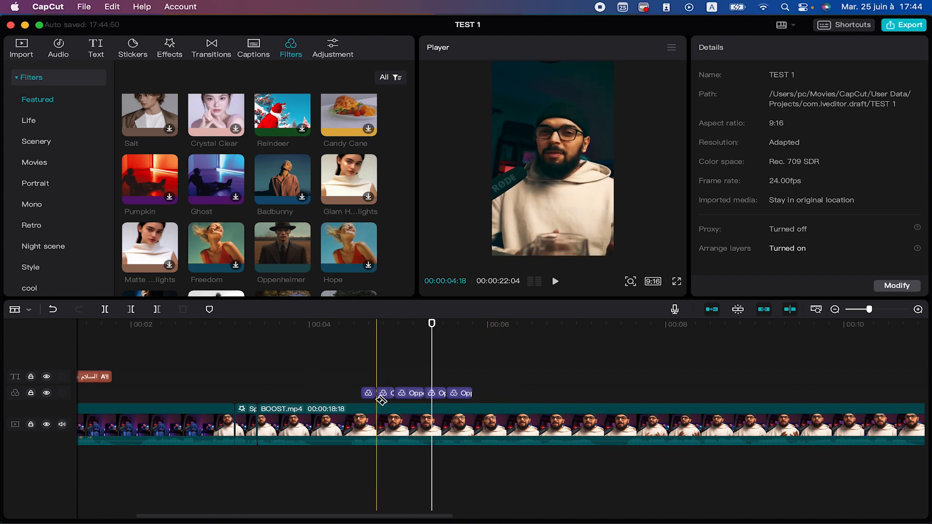
# Switch to the Select tool and delete all the remaining Oppenheimer filter pieces together.
pyautogui.click(28, 310)
pyautogui.click(38, 329)
pyautogui.moveTo(523, 352); pyautogui.dragTo(371, 398)
pyautogui.press('Delete')
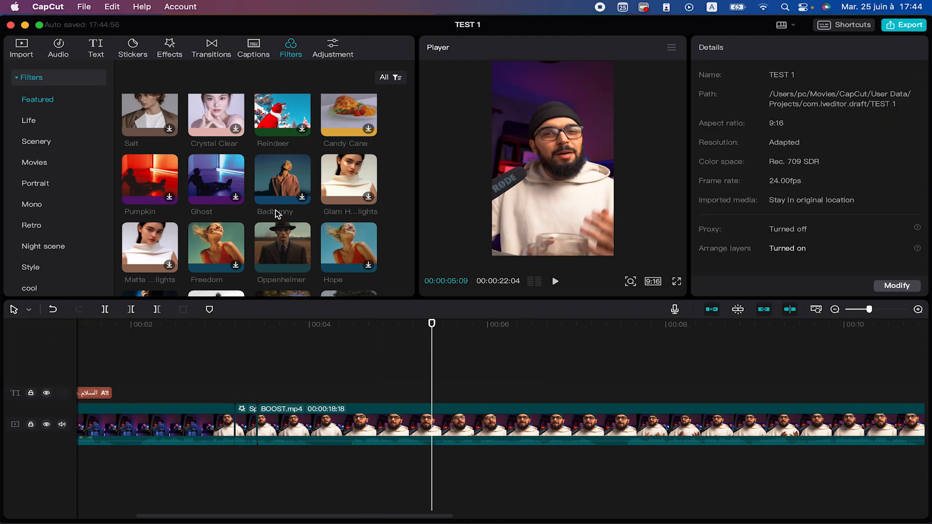
# Place the Badbunny filter above the video at about 00:00:03:15 and extend its end to about 00:00:13.
pyautogui.moveTo(285, 167); pyautogui.dragTo(280, 399)
pyautogui.moveTo(362, 325); pyautogui.dragTo(511, 330)
pyautogui.moveTo(579, 325); pyautogui.dragTo(524, 324)
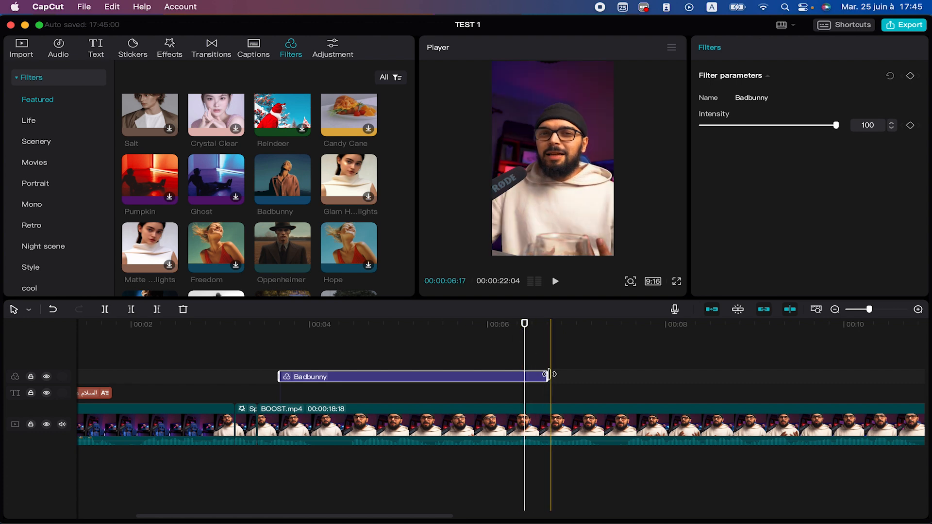
pyautogui.moveTo(548, 376); pyautogui.dragTo(759, 380)
pyautogui.press('super+minus')
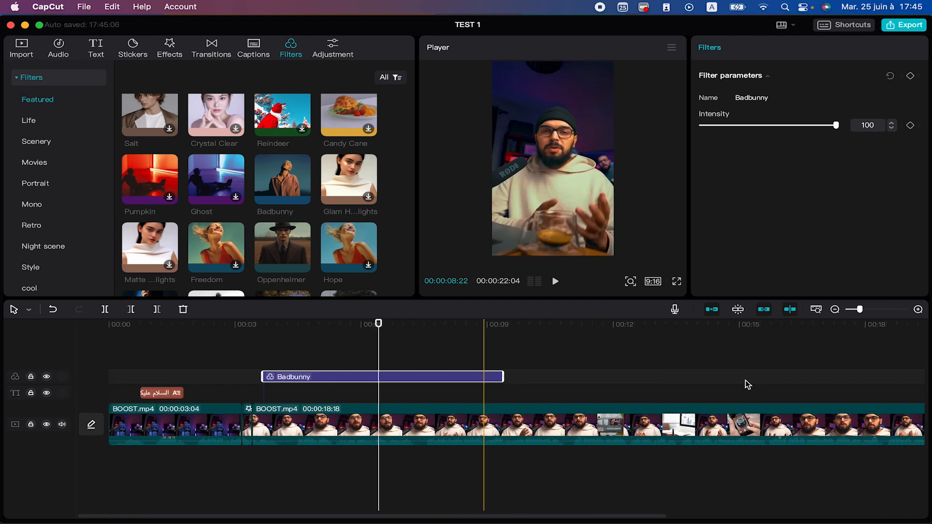
pyautogui.moveTo(503, 375); pyautogui.dragTo(666, 375)
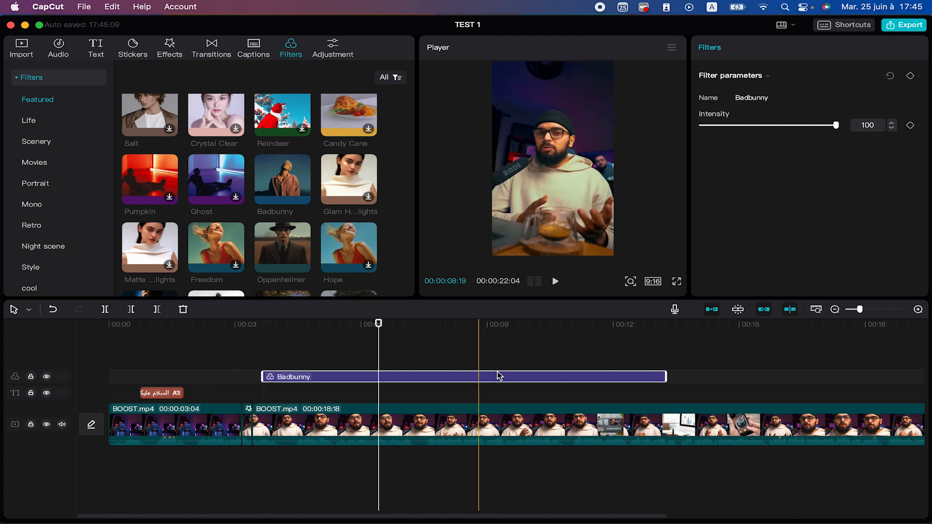
# Look through the remaining Featured filters and the Life and Scenery filter categories.
pyautogui.scroll(2, 330, 203)
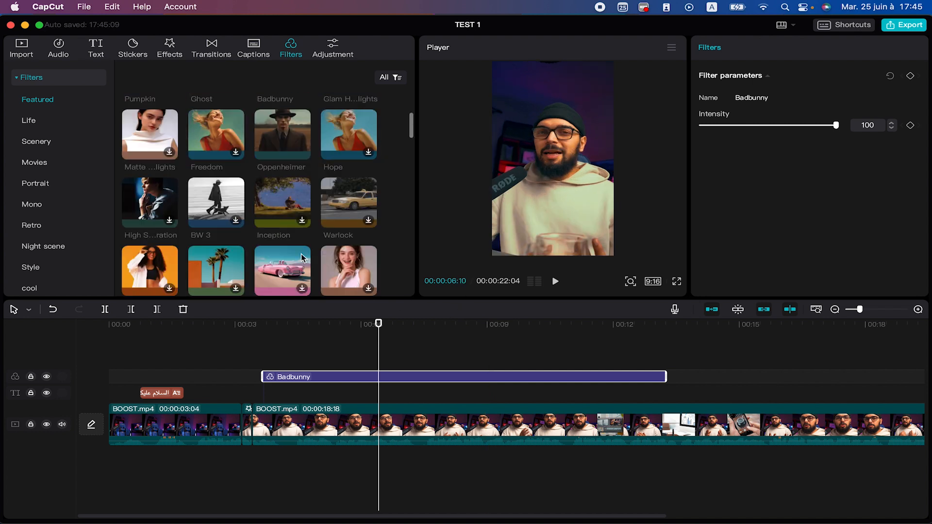
pyautogui.scroll(-5, 302, 257)
pyautogui.scroll(-5, 302, 257)
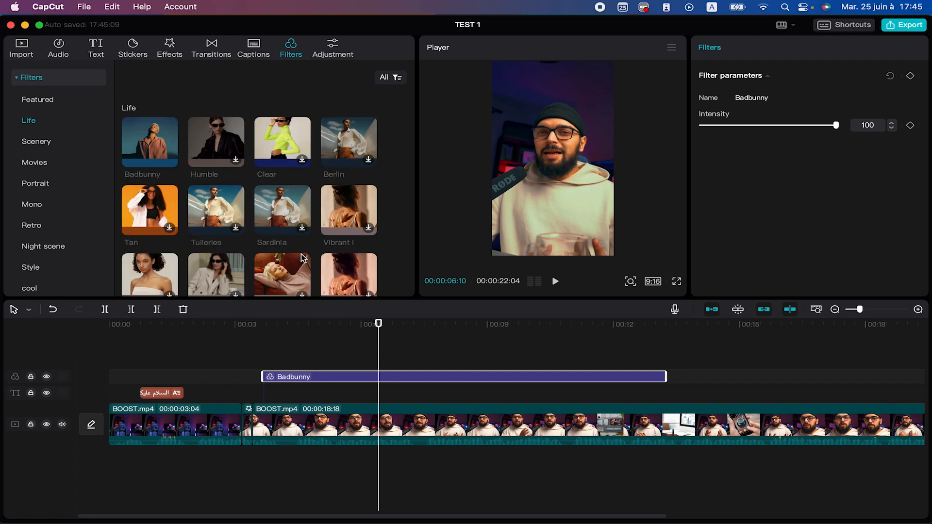
pyautogui.scroll(-3, 302, 238)
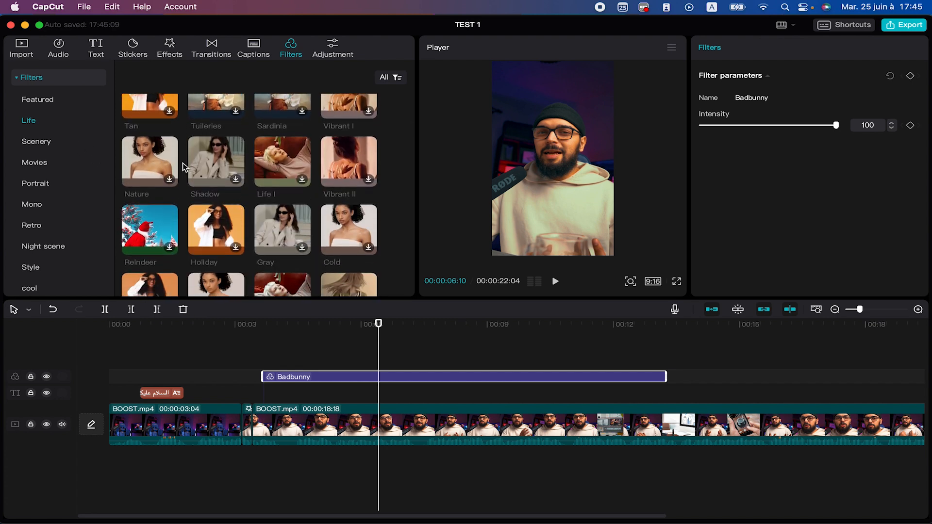
pyautogui.scroll(-5, 182, 162)
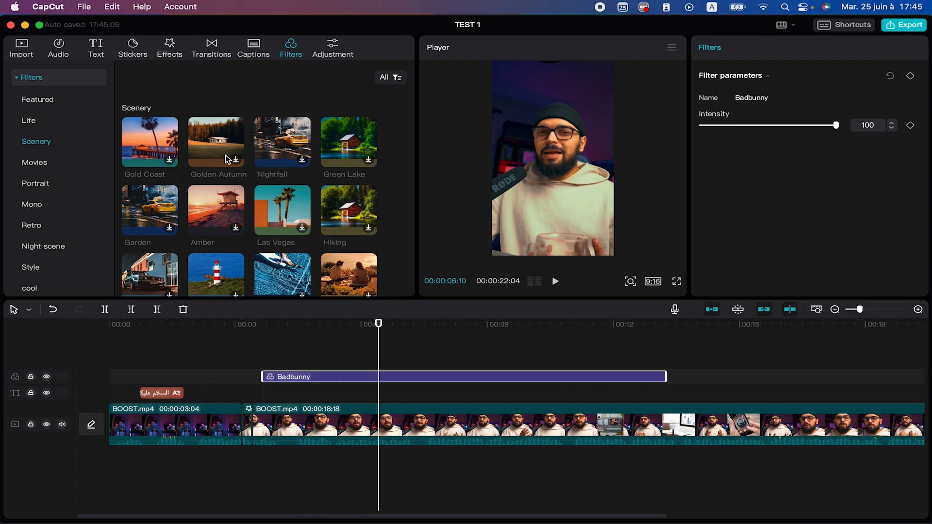
# Add a custom adjustment layer at 00:00:06:10 and move the playhead to 00:00:07:09 within it.
pyautogui.click(321, 51)
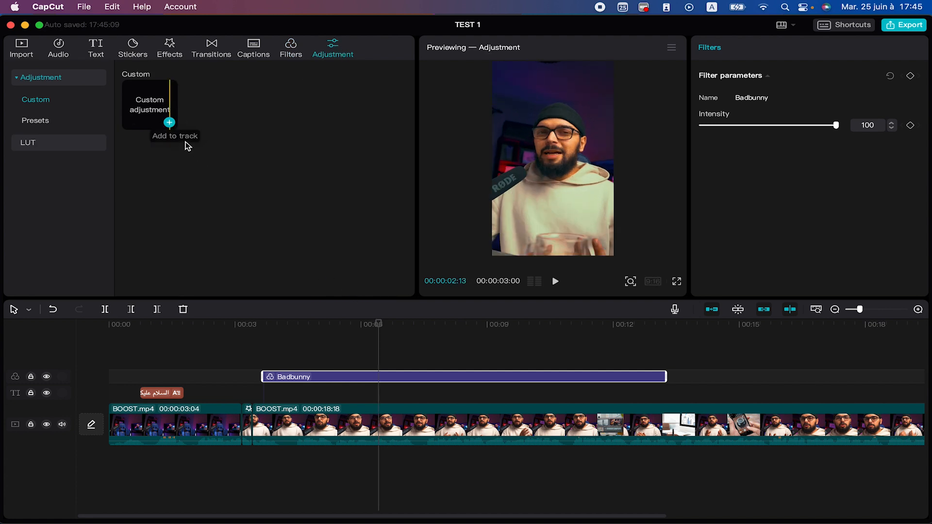
pyautogui.click(169, 122)
pyautogui.moveTo(391, 334); pyautogui.dragTo(418, 334)
# Examine the adjustment layer's Basic, HSL and Curves settings, including its lightness, effects and colour channel controls.
pyautogui.scroll(-1, 855, 209)
pyautogui.scroll(-10, 857, 212)
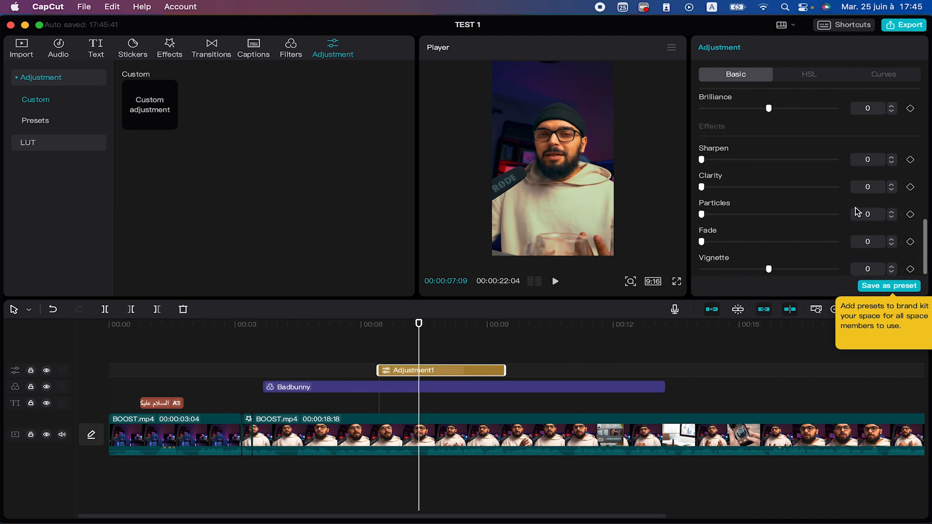
pyautogui.scroll(15, 857, 212)
pyautogui.scroll(-5, 857, 213)
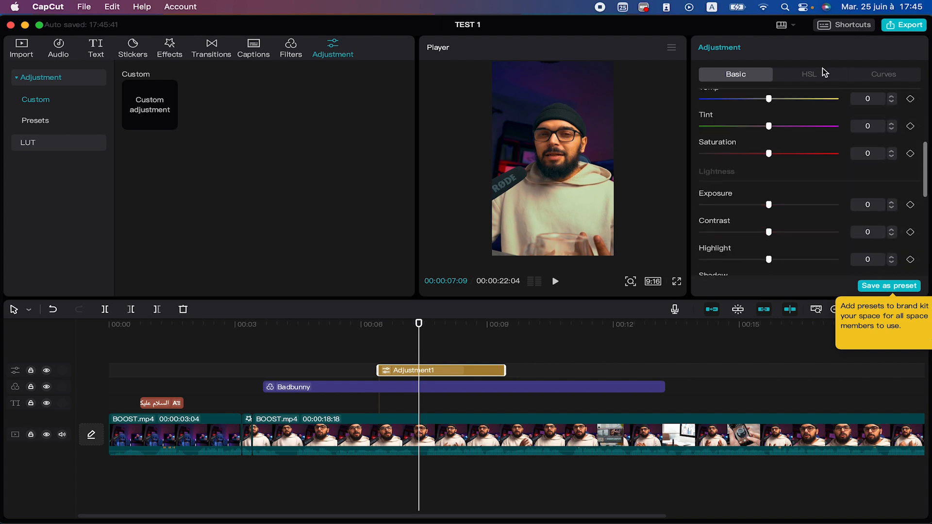
pyautogui.click(816, 76)
pyautogui.click(877, 77)
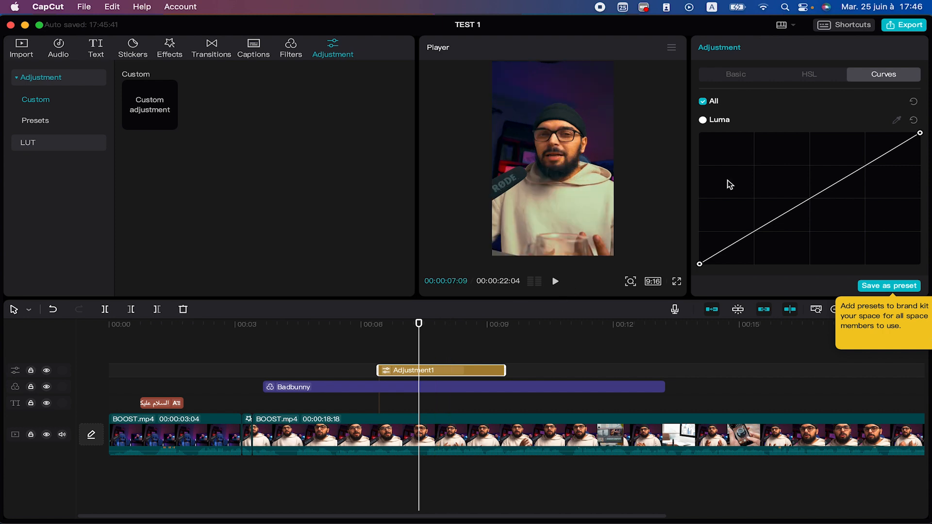
pyautogui.click(746, 77)
pyautogui.click(820, 75)
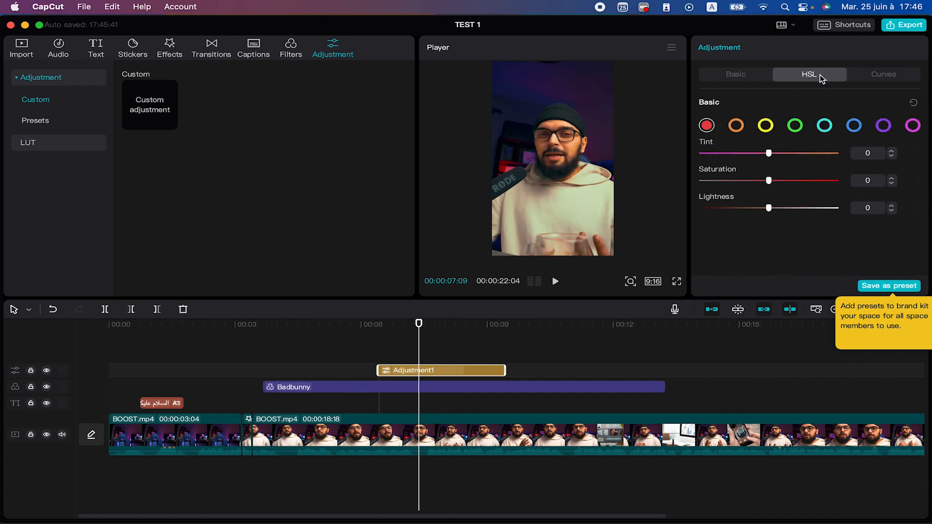
pyautogui.click(868, 74)
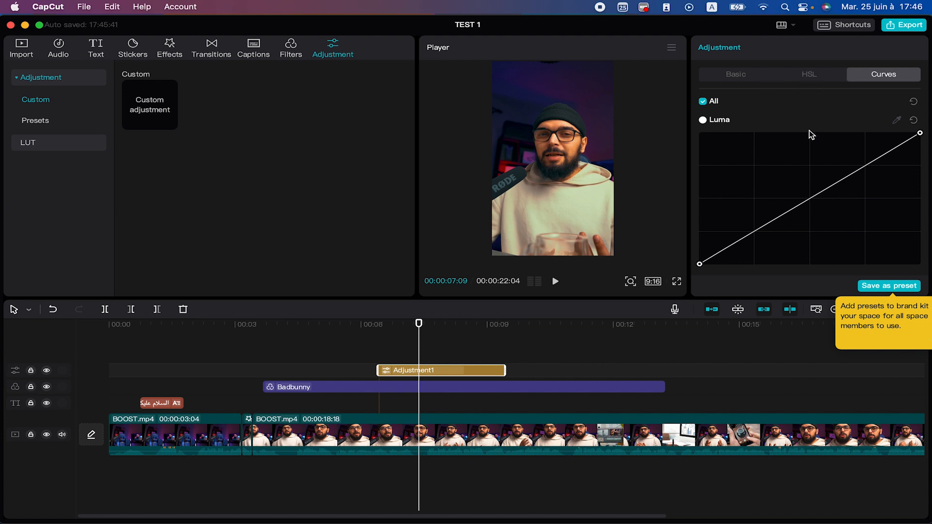
pyautogui.scroll(-10, 808, 130)
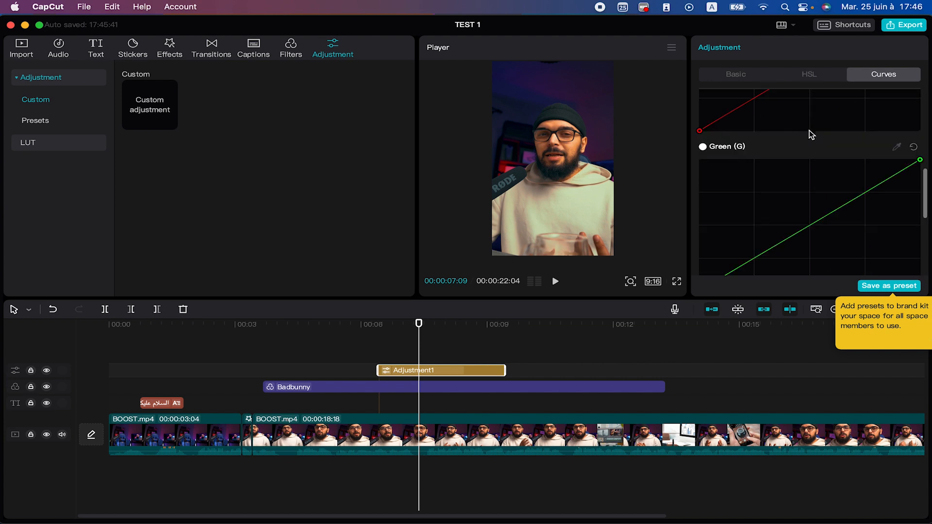
pyautogui.click(742, 77)
pyautogui.scroll(-5, 794, 171)
pyautogui.scroll(-5, 794, 168)
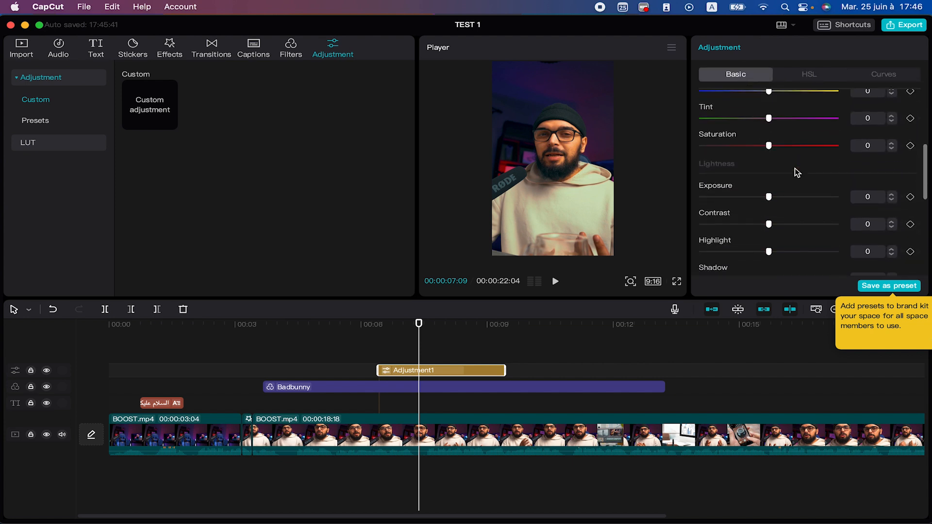
pyautogui.scroll(-5, 796, 171)
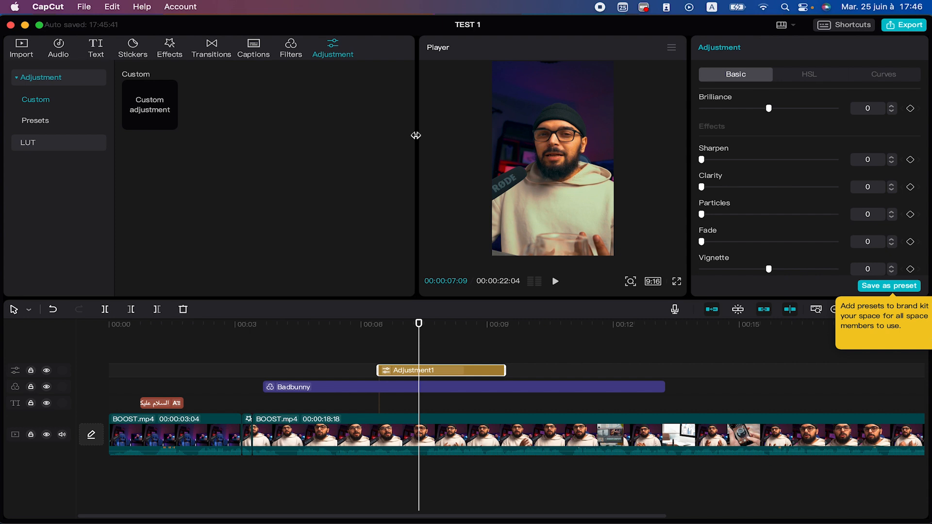
# Delete the adjustment layer and the Badbunny filter from the timeline together.
pyautogui.moveTo(505, 351); pyautogui.dragTo(419, 397)
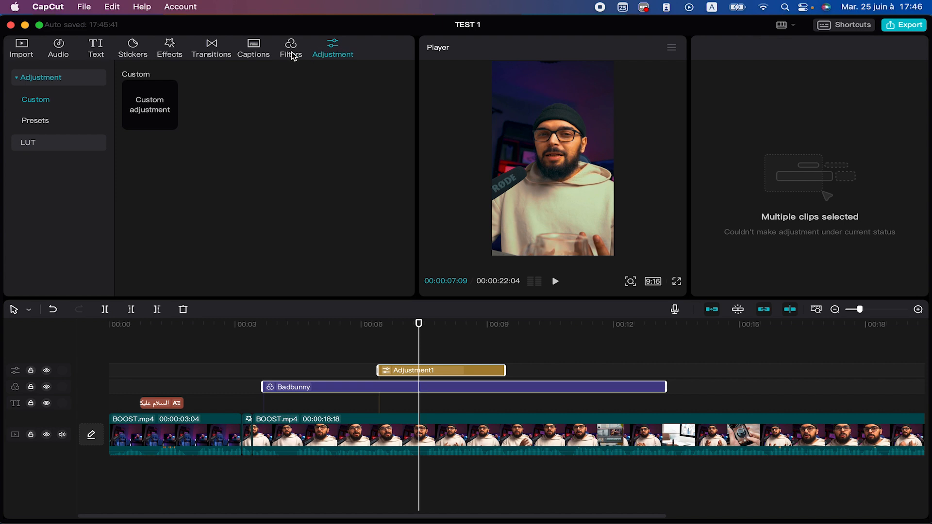
pyautogui.press('Delete')
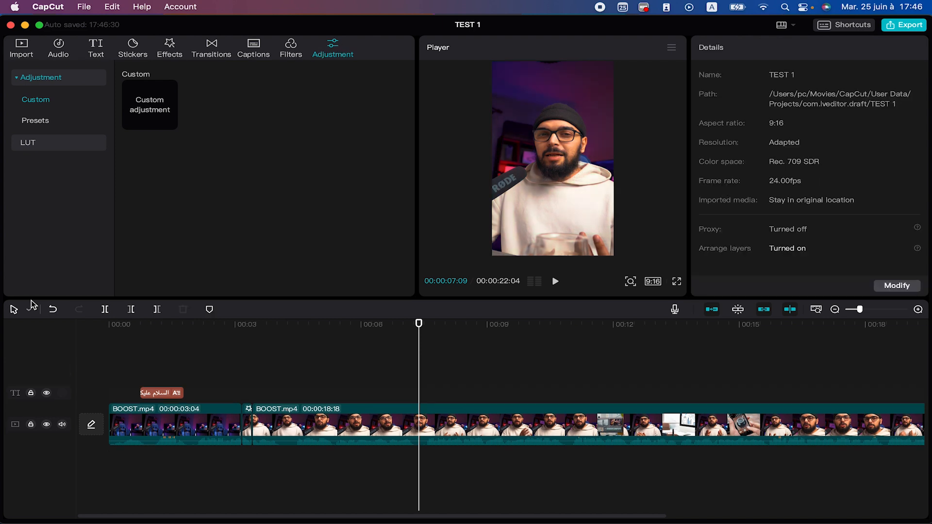
# Play the opening of the video to review the السلام عليكم text clip.
pyautogui.click(168, 393)
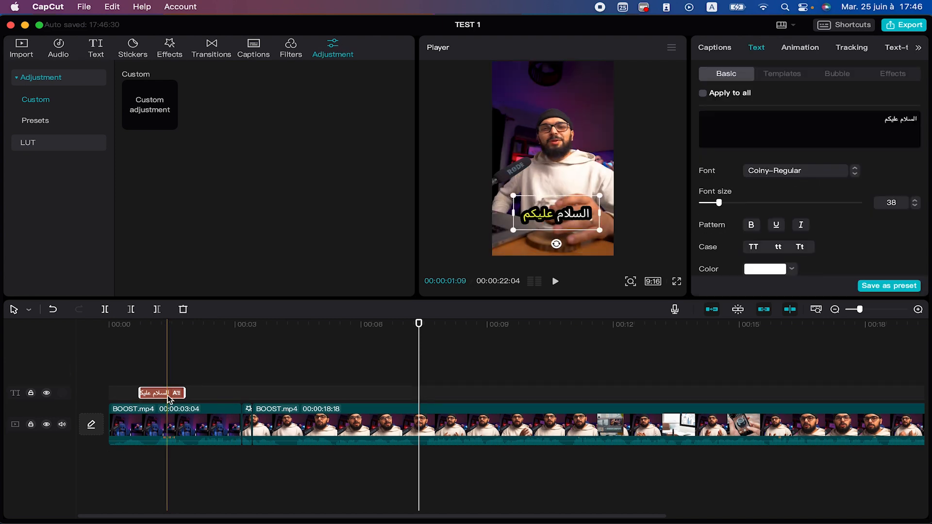
pyautogui.moveTo(146, 326); pyautogui.dragTo(135, 334)
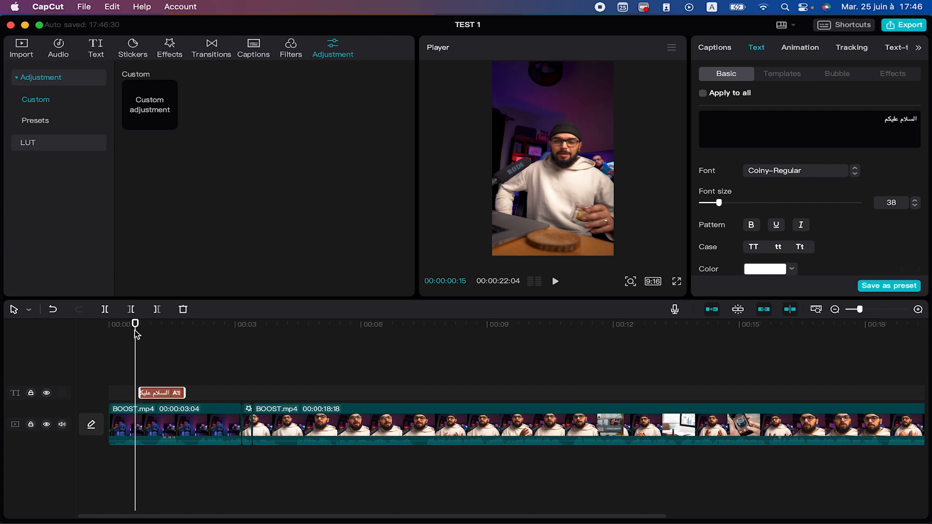
pyautogui.moveTo(135, 323)
pyautogui.mouseDown()
pyautogui.moveTo(171, 316)
pyautogui.moveTo(121, 313)
pyautogui.mouseUp()
pyautogui.press('space')
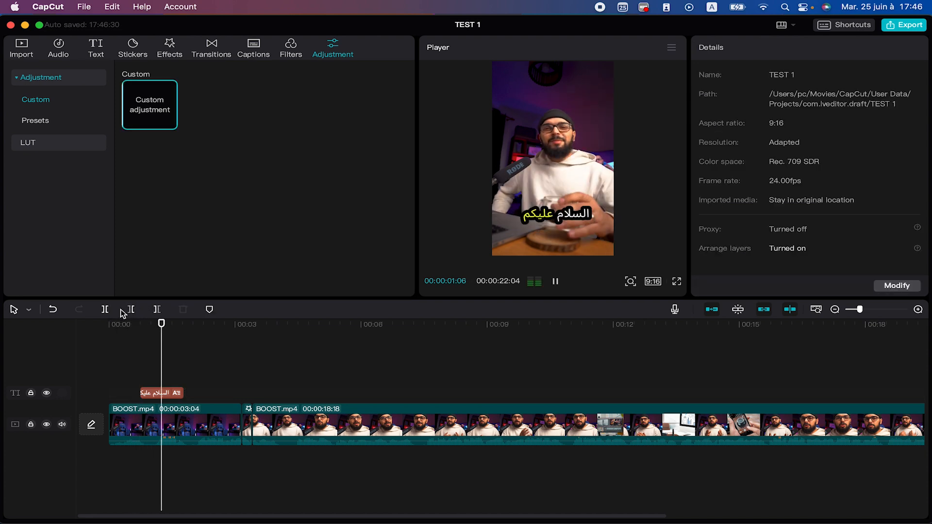
pyautogui.press('space')
# Try the Random Bounce entrance animation on the السلام عليكم text and reset its entrance animation to none.
pyautogui.click(162, 392)
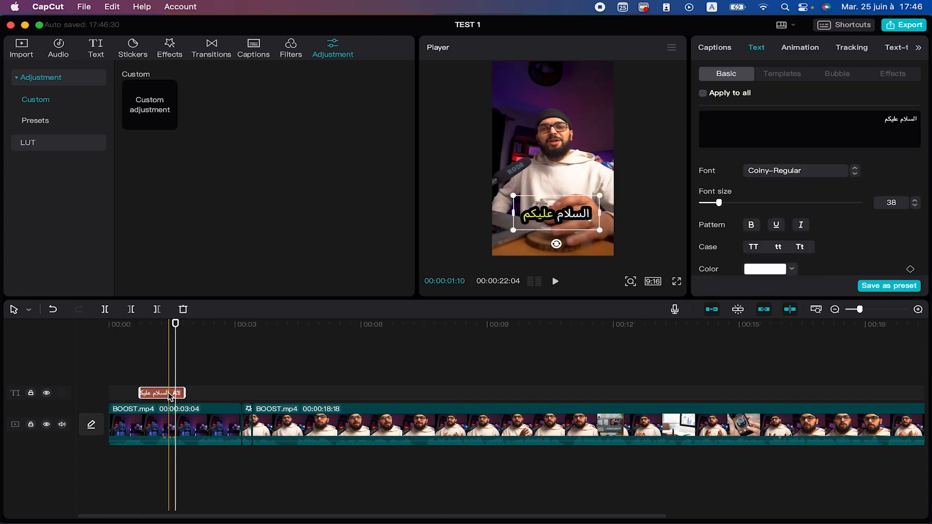
pyautogui.click(799, 49)
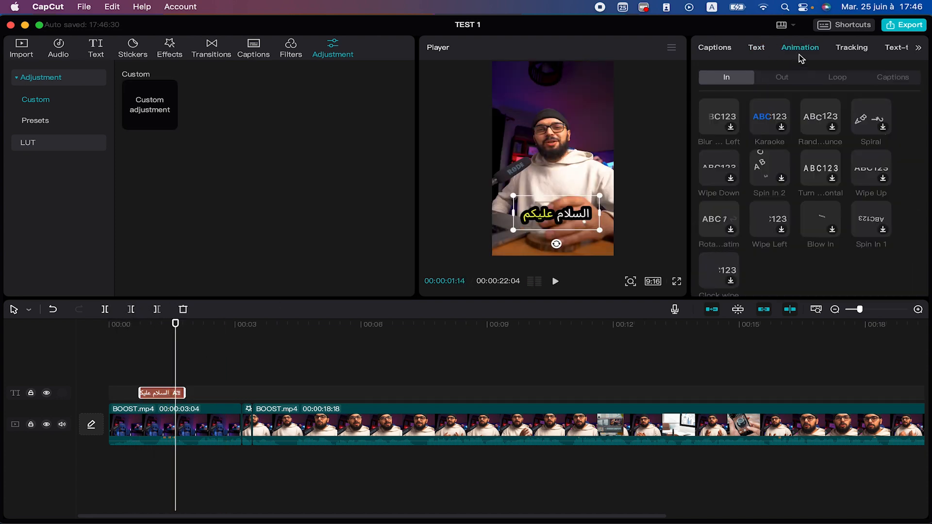
pyautogui.click(818, 125)
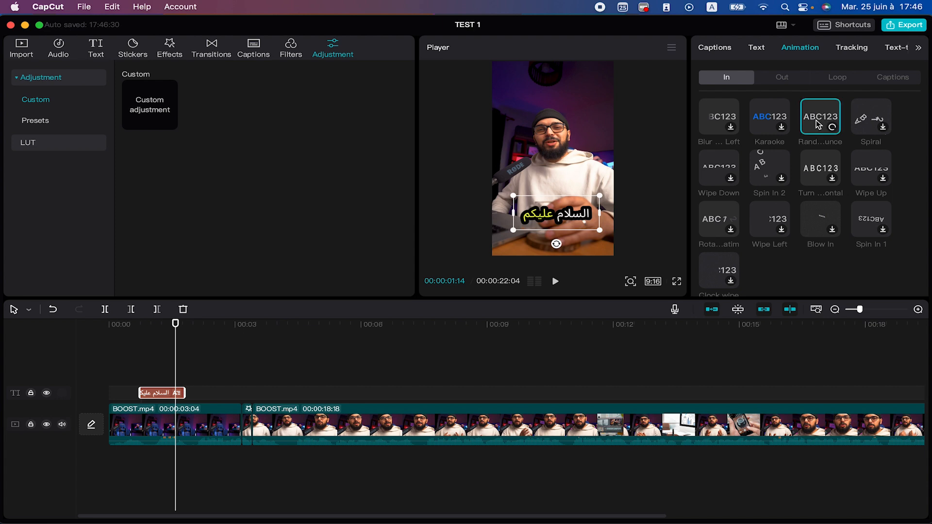
pyautogui.scroll(1, 738, 110)
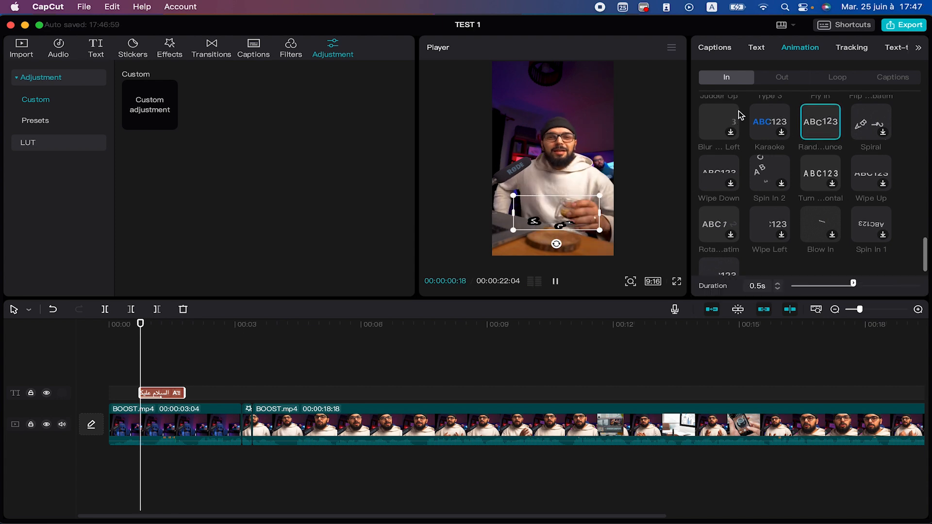
pyautogui.scroll(5, 722, 123)
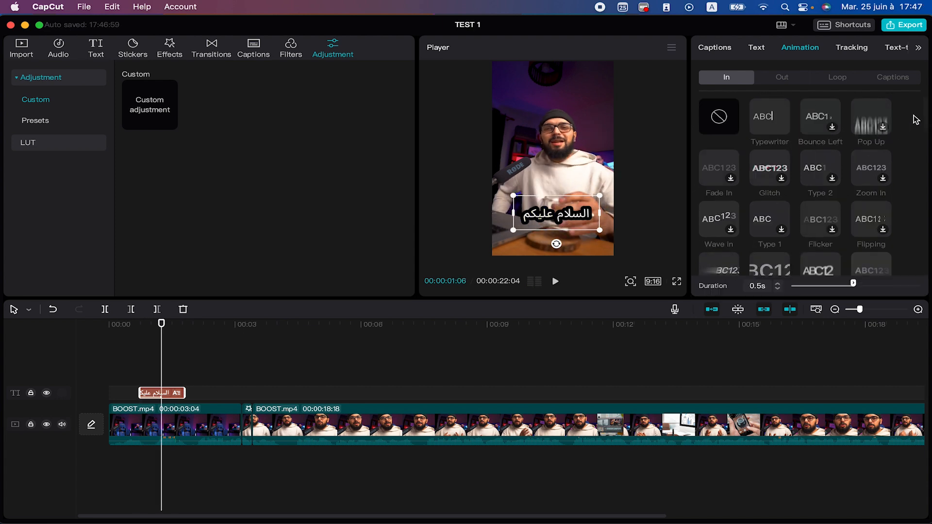
pyautogui.click(718, 117)
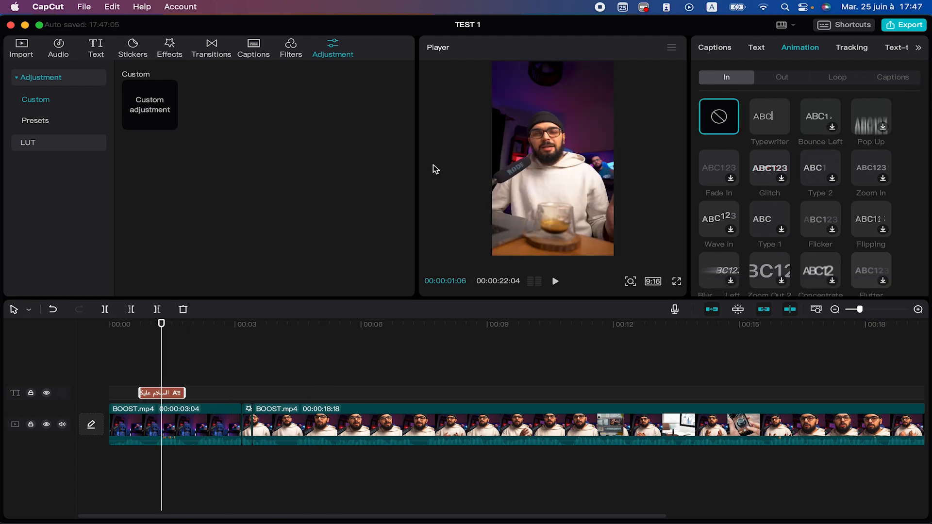
# Look through the text clip's basic settings, including font, colour, Transform, Blend, Stroke, Background and Glow, and their keyframe controls.
pyautogui.click(757, 48)
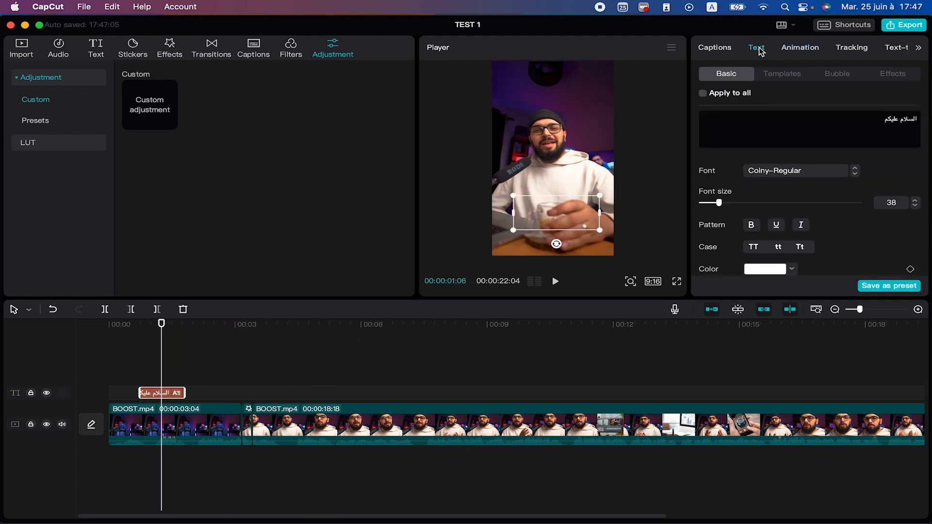
pyautogui.scroll(-2, 768, 192)
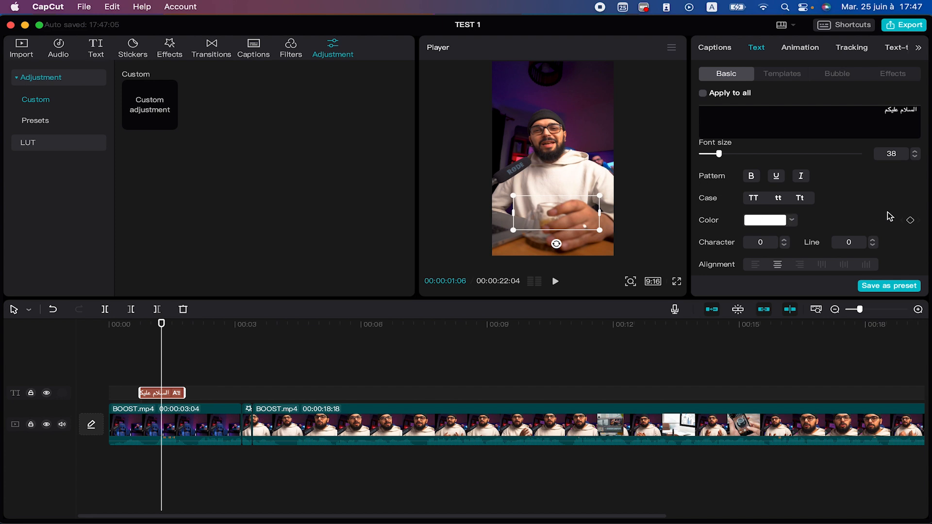
pyautogui.scroll(-10, 888, 216)
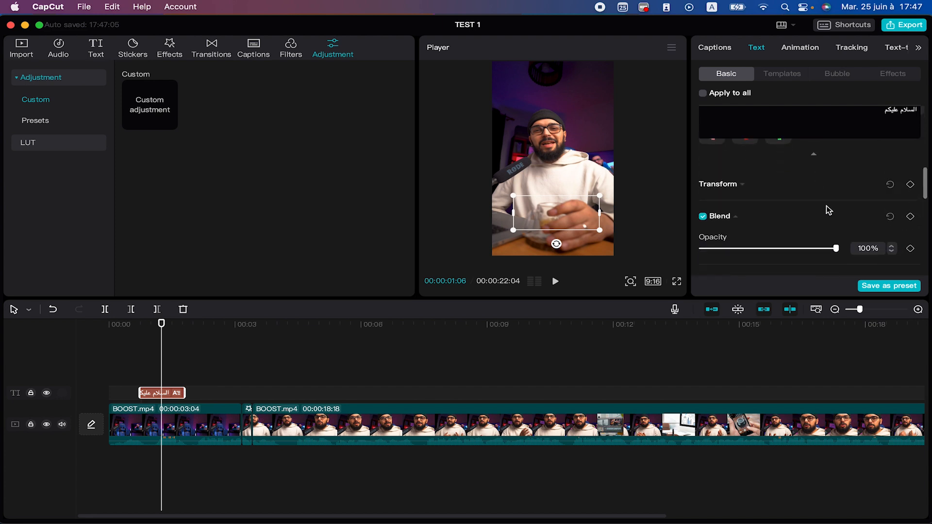
pyautogui.scroll(-2, 825, 216)
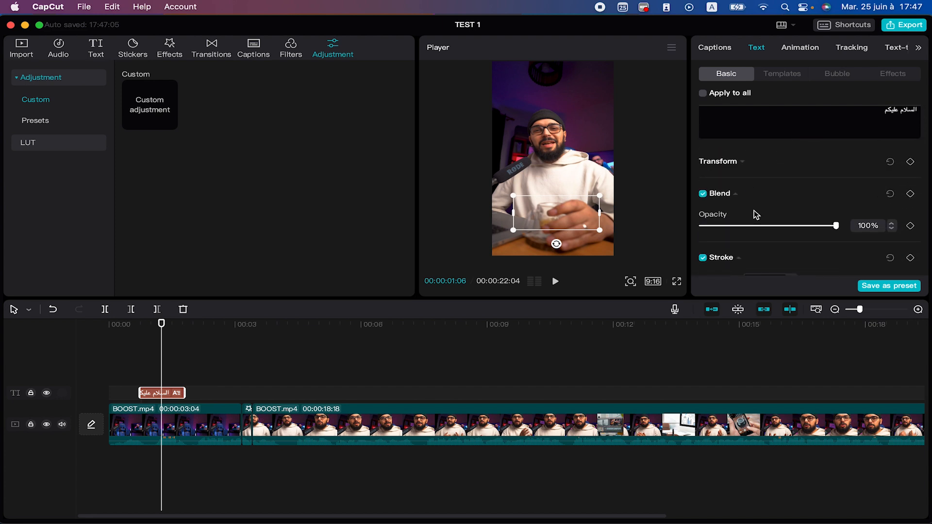
pyautogui.scroll(-5, 813, 233)
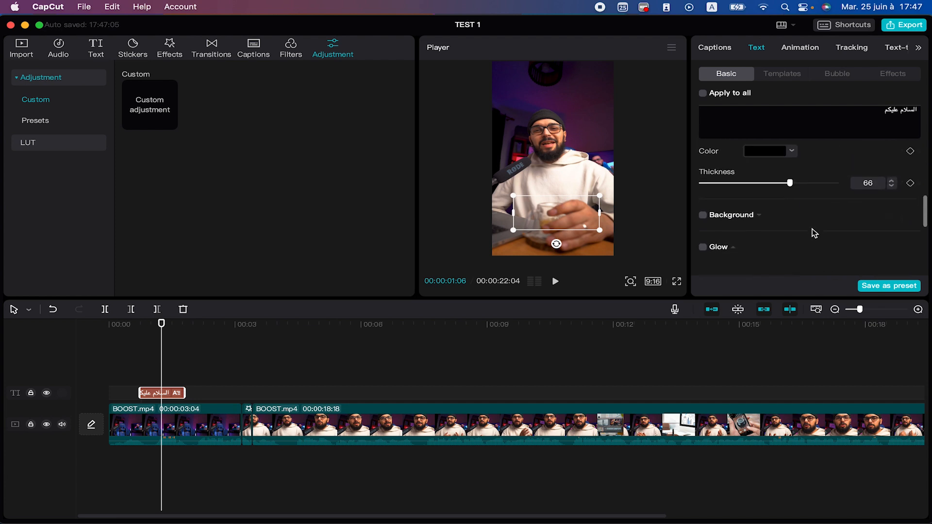
pyautogui.scroll(10, 738, 170)
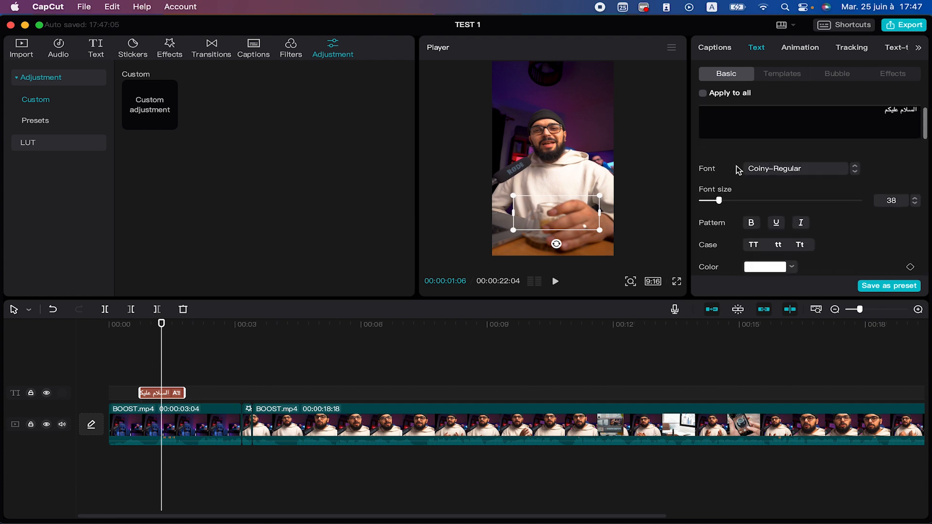
pyautogui.scroll(-1, 737, 170)
pyautogui.scroll(1, 738, 170)
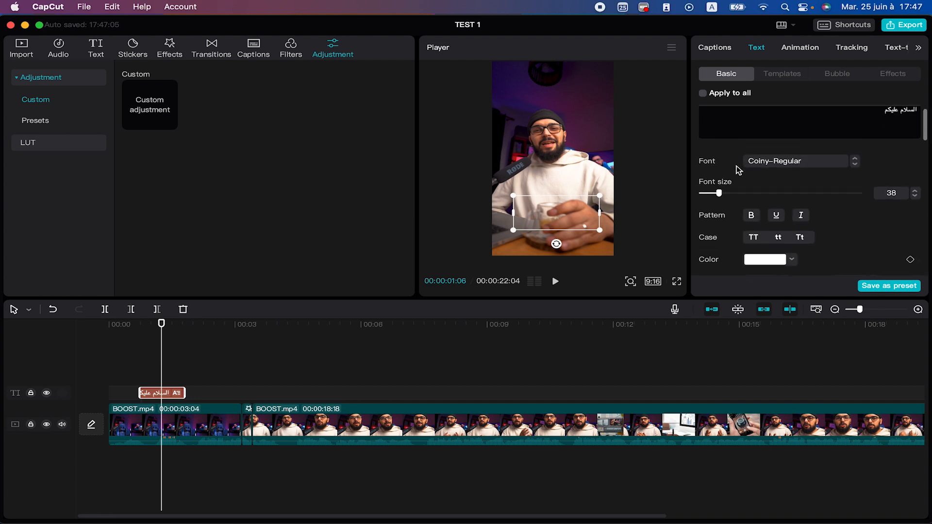
pyautogui.scroll(-2, 845, 208)
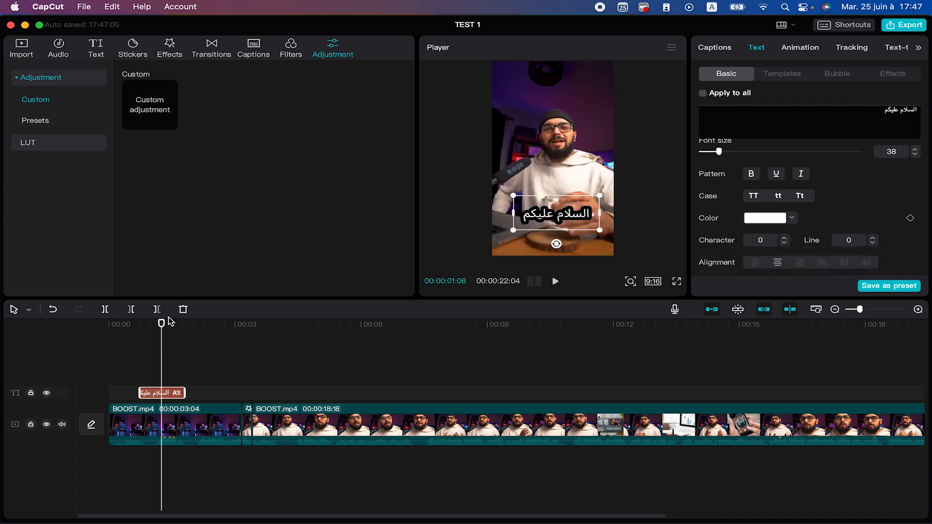
# Keyframe the السلام عليكم text's colour from white at 00:00:00:19 to red FF0000 at 00:00:01:19.
pyautogui.moveTo(162, 324); pyautogui.dragTo(142, 324)
pyautogui.click(909, 218)
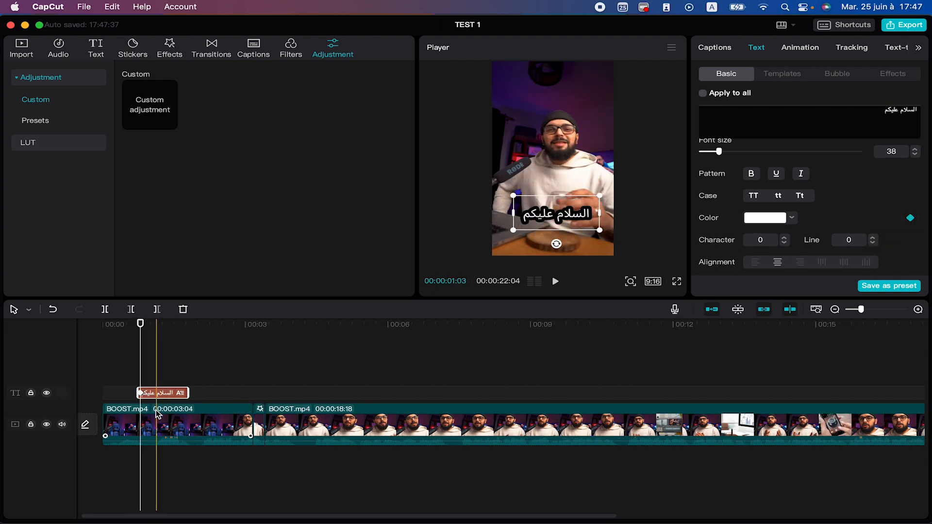
pyautogui.scroll(3, 156, 415)
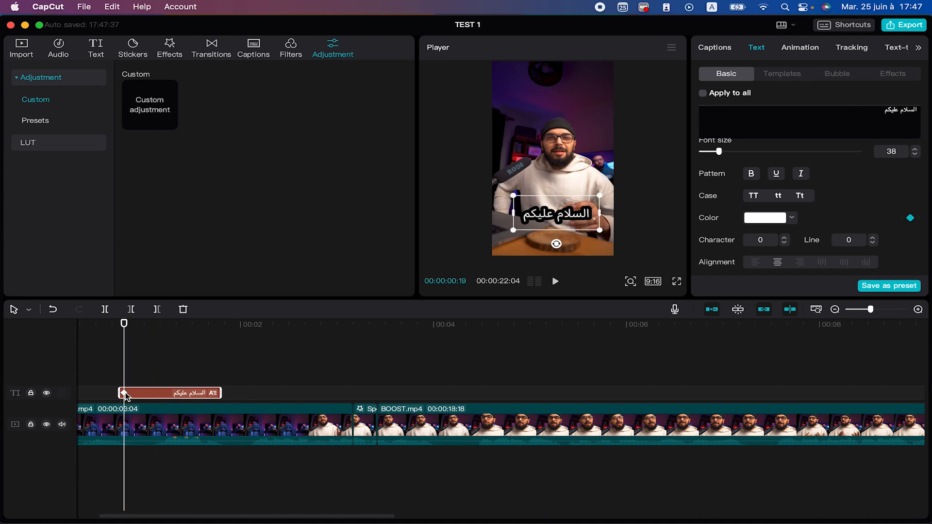
pyautogui.moveTo(134, 317); pyautogui.dragTo(221, 321)
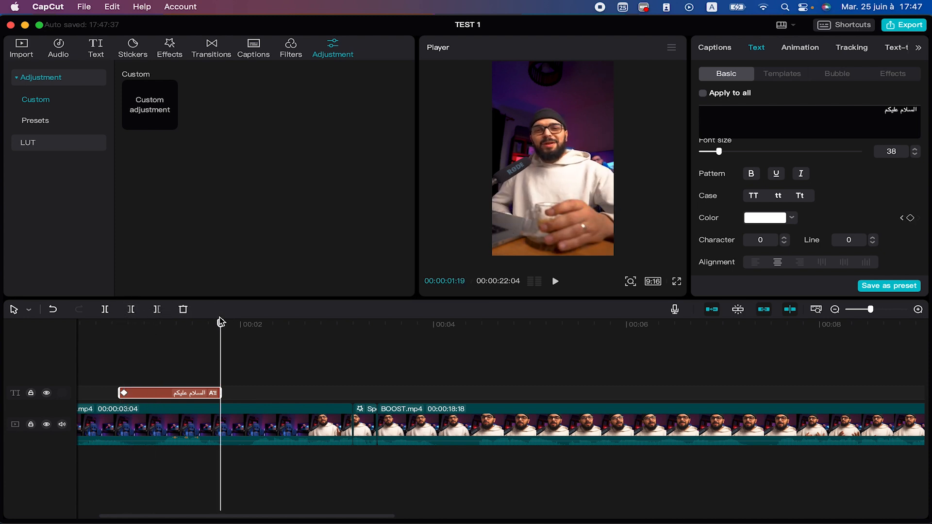
pyautogui.click(789, 219)
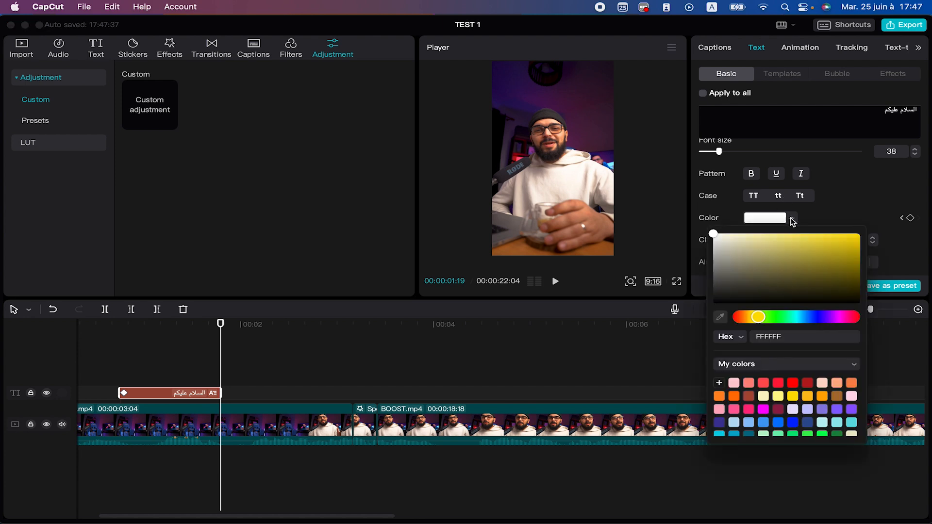
pyautogui.click(793, 383)
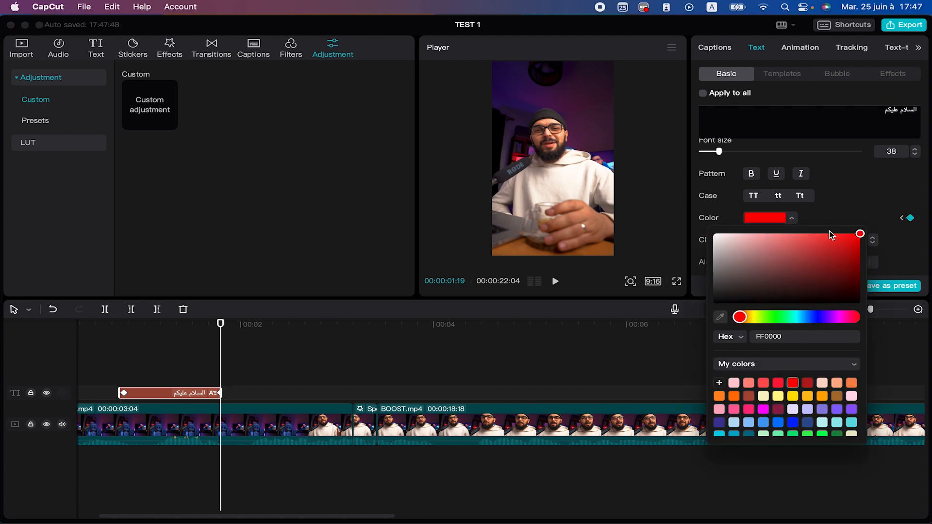
pyautogui.click(833, 189)
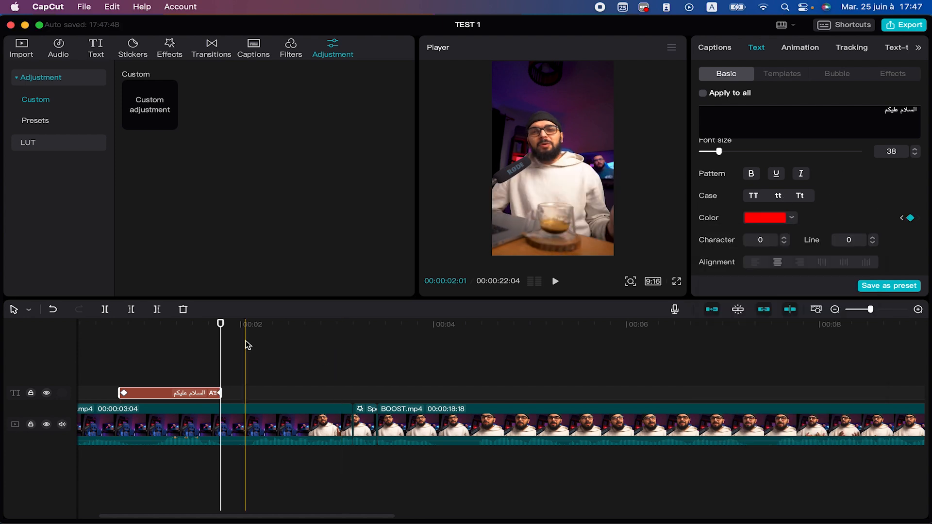
# Play and scrub through the السلام عليكم text clip to review its colour transition.
pyautogui.moveTo(169, 329); pyautogui.dragTo(98, 326)
pyautogui.press('space')
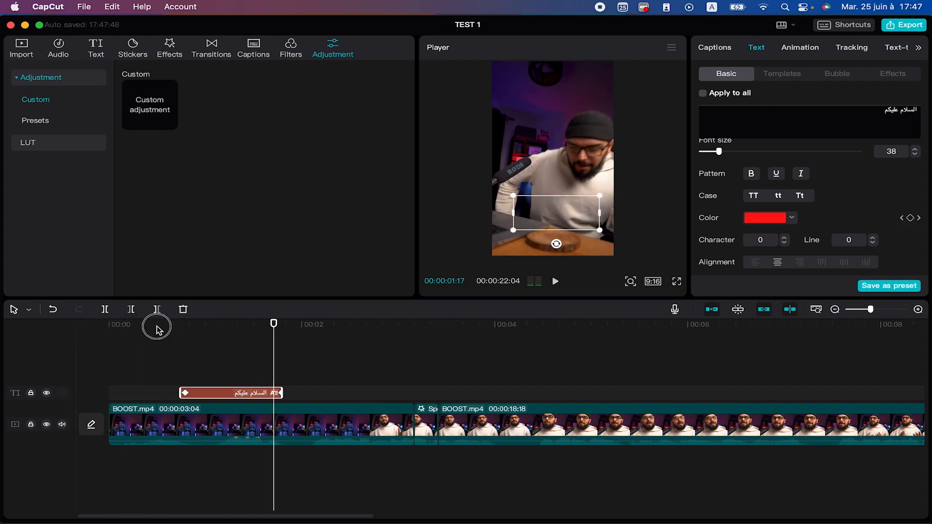
pyautogui.moveTo(156, 323); pyautogui.dragTo(197, 328)
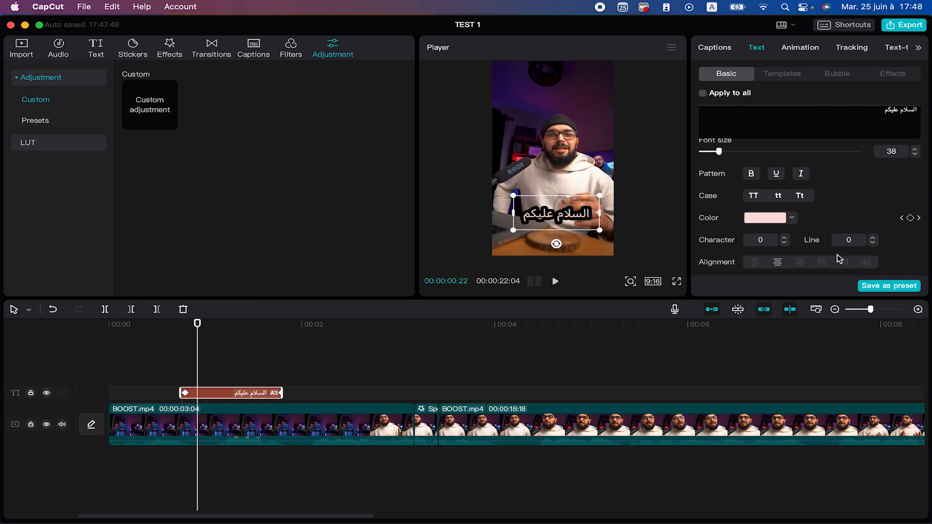
# Add an opacity keyframe of 0% to the السلام عليكم text at 00:00:00:19.
pyautogui.scroll(-5, 834, 216)
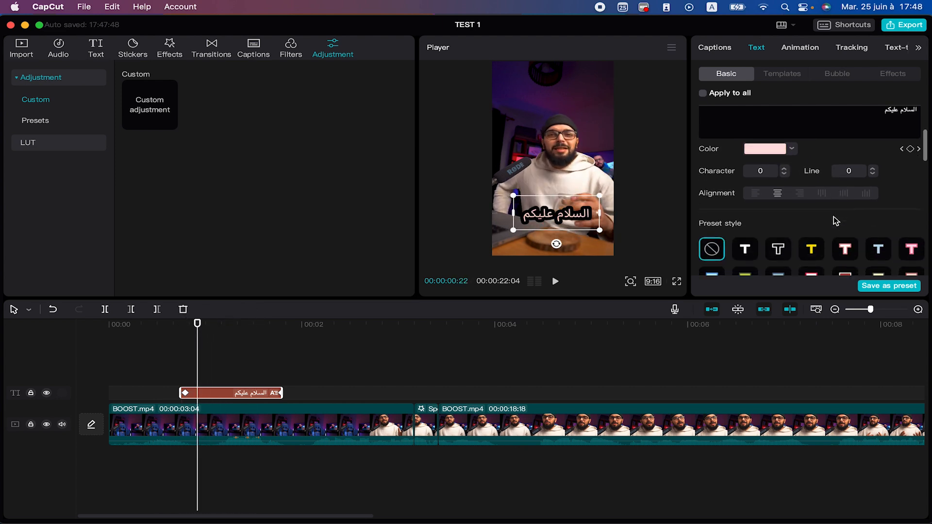
pyautogui.scroll(-5, 834, 216)
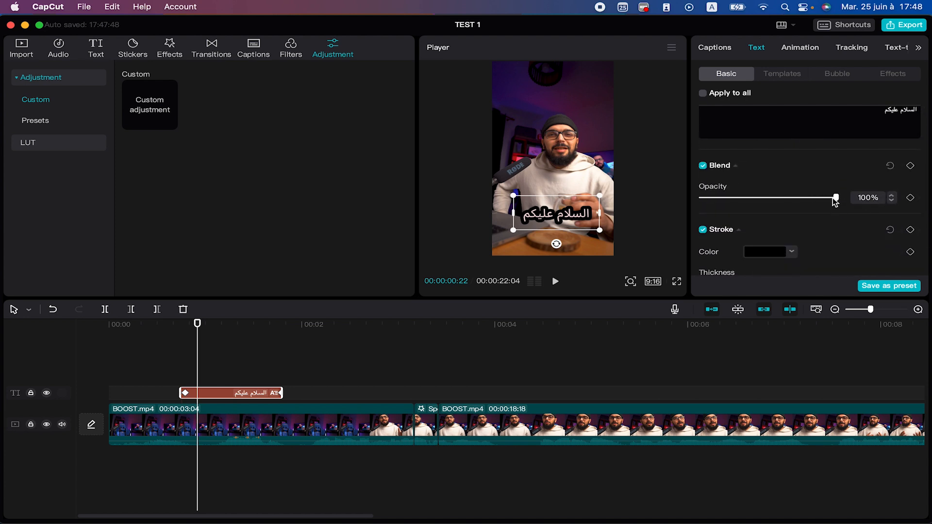
pyautogui.click(184, 321)
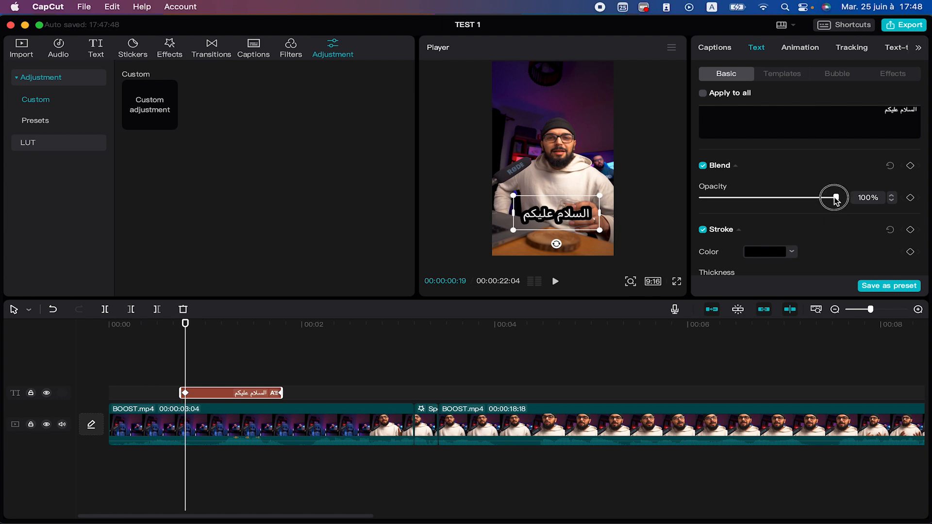
pyautogui.moveTo(835, 197); pyautogui.dragTo(628, 208)
pyautogui.click(910, 198)
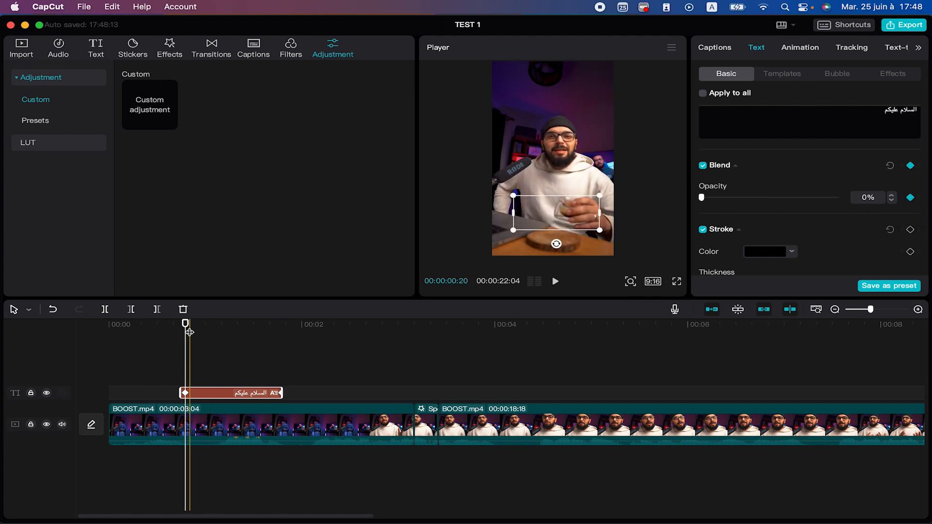
# Raise the text to full opacity at 00:00:01:18 as a second keyframe near the clip's end.
pyautogui.click(262, 324)
pyautogui.moveTo(261, 329); pyautogui.dragTo(277, 326)
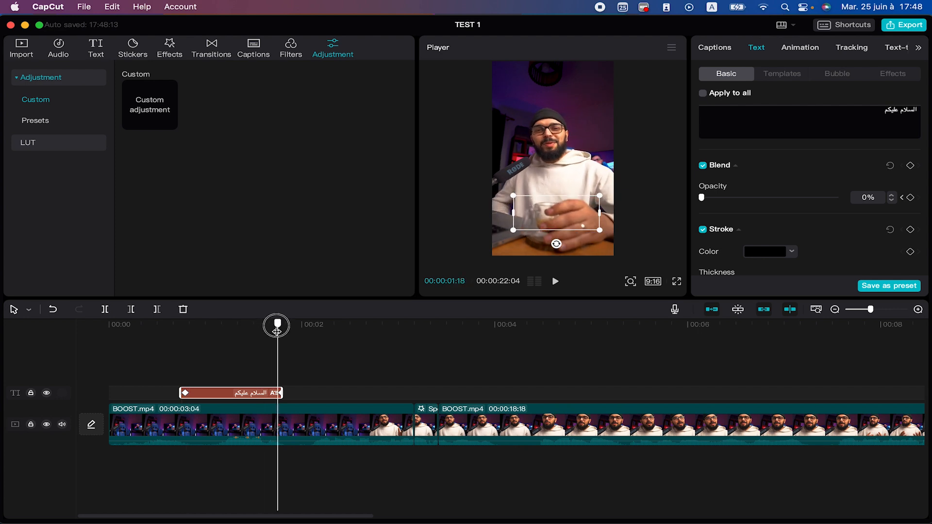
pyautogui.moveTo(703, 199); pyautogui.dragTo(867, 197)
# Play the السلام عليكم text clip twice from just before its start to review the fade-in with the colour change.
pyautogui.click(175, 329)
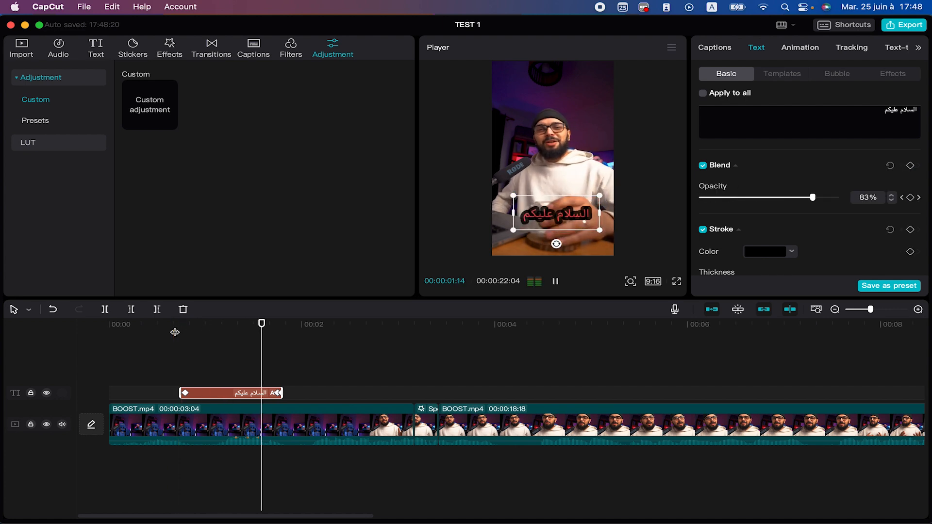
pyautogui.press('space')
pyautogui.click(175, 332)
pyautogui.press('space')
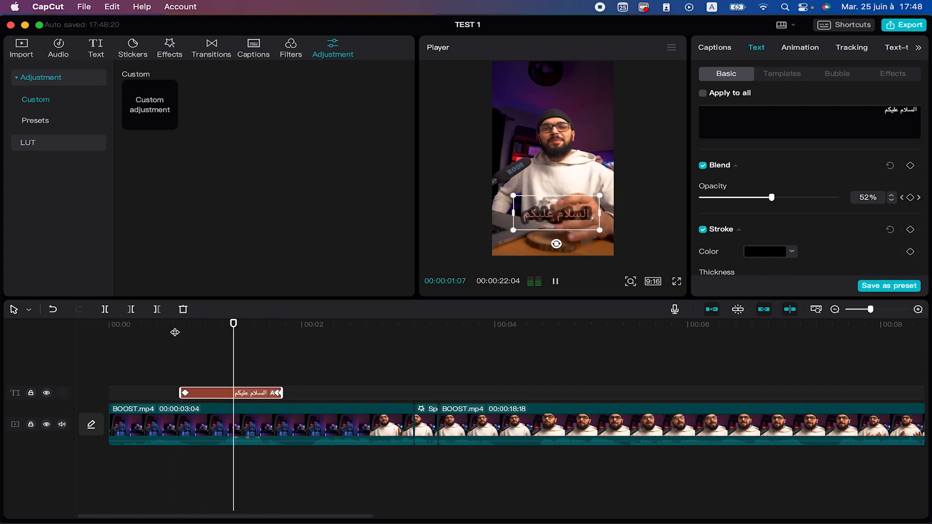
pyautogui.press('space')
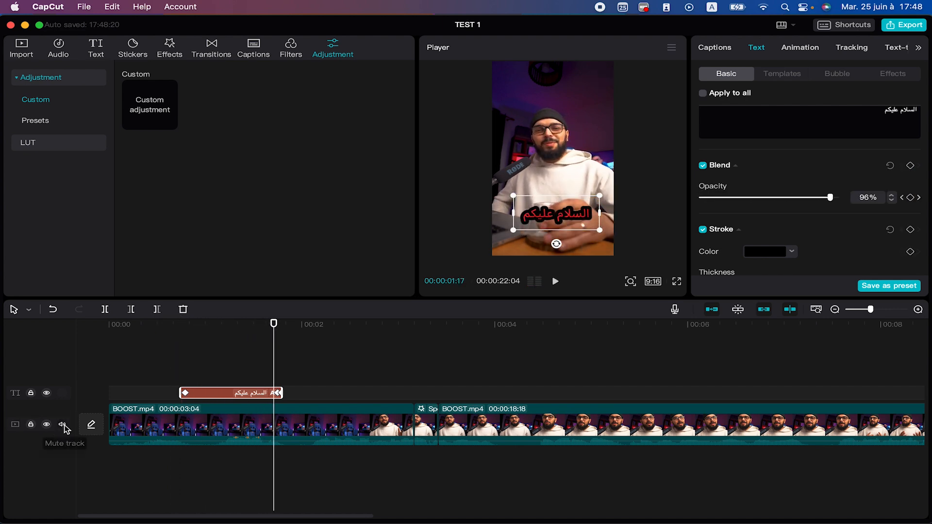
# Mute the main video track and play the timeline past the end of the السلام عليكم text clip.
pyautogui.click(63, 425)
pyautogui.press('space')
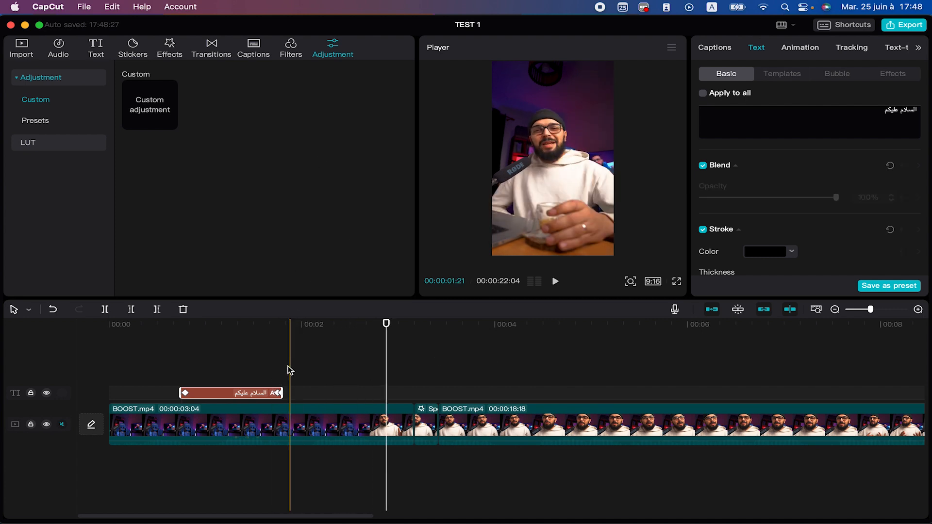
pyautogui.scroll(-2, 289, 379)
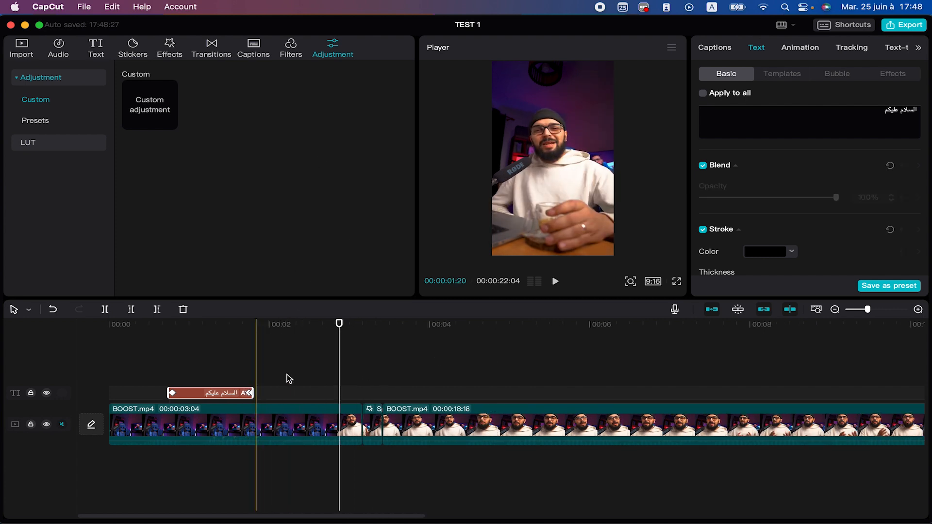
# Add the red FOLLOW sticker from the Trending stickers at 00:00:03:00 above the video and play it.
pyautogui.click(132, 48)
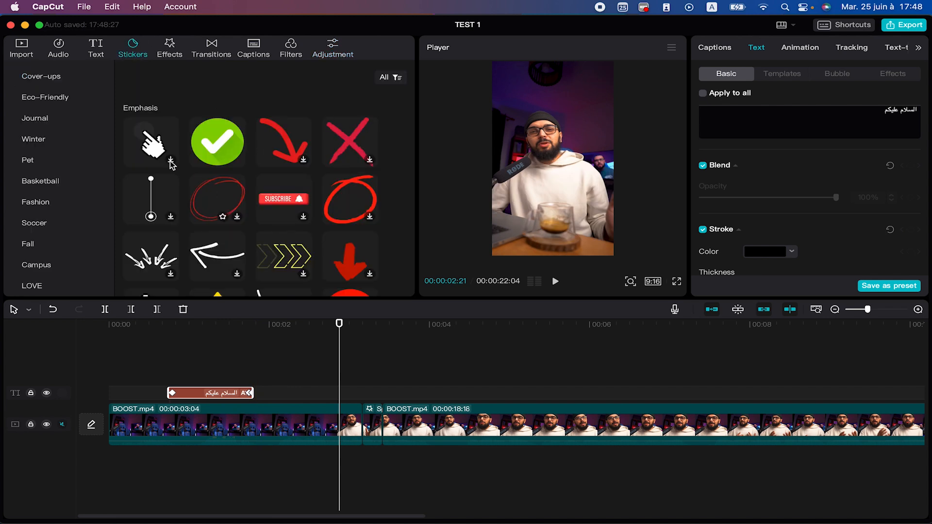
pyautogui.click(46, 125)
pyautogui.scroll(5, 66, 112)
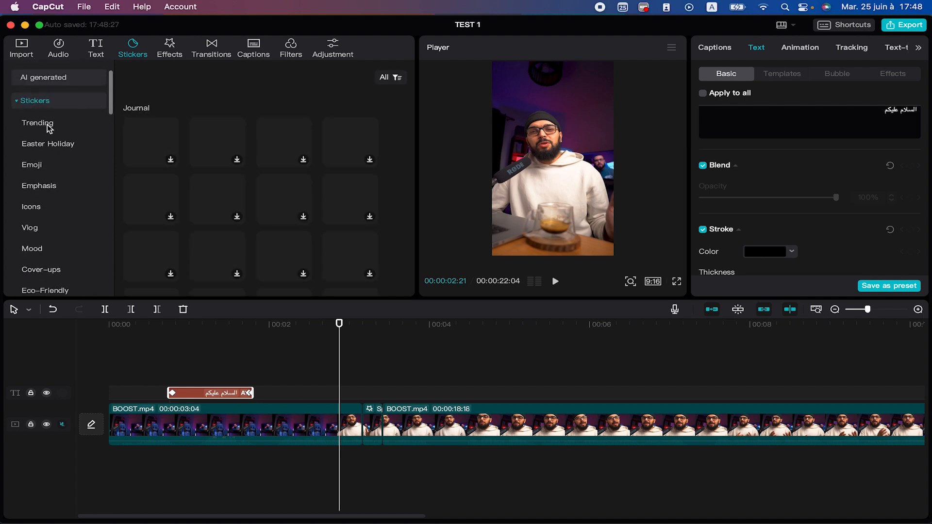
pyautogui.click(47, 125)
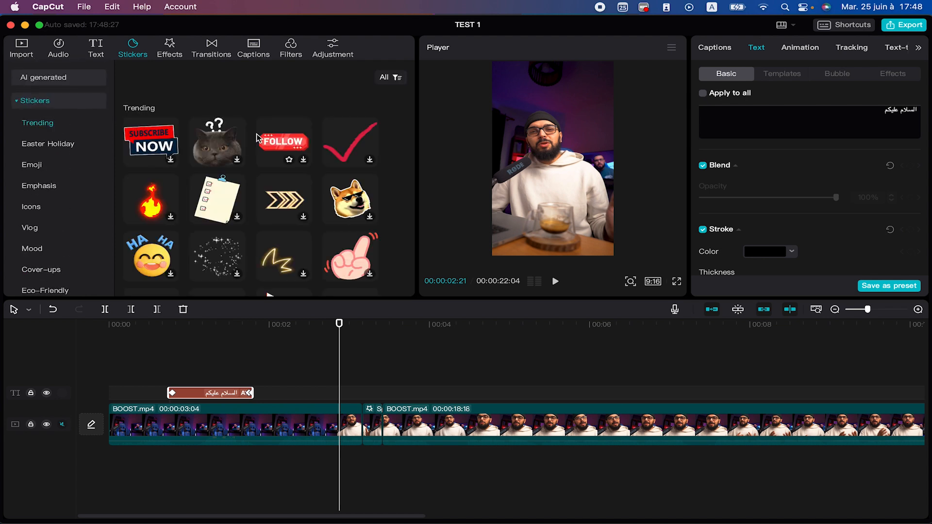
pyautogui.moveTo(326, 324); pyautogui.dragTo(349, 393)
pyautogui.press('space')
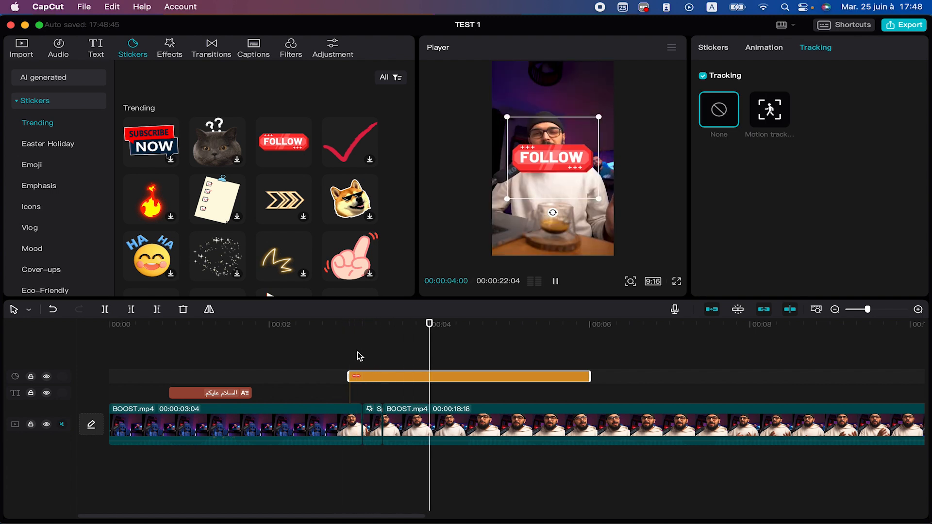
pyautogui.press('space')
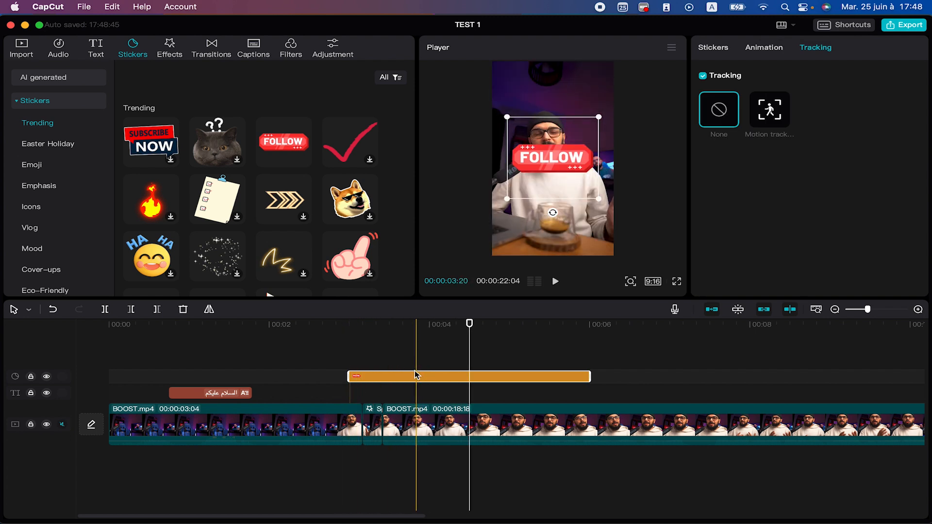
# Scale the FOLLOW sticker down to 1% and add a scale keyframe at its start, 00:00:03:00.
pyautogui.click(724, 48)
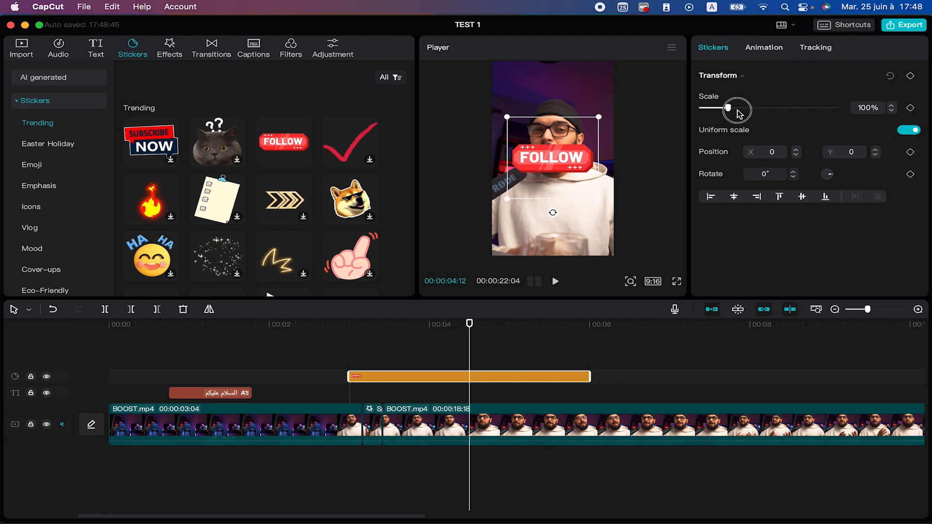
pyautogui.moveTo(738, 114); pyautogui.dragTo(686, 115)
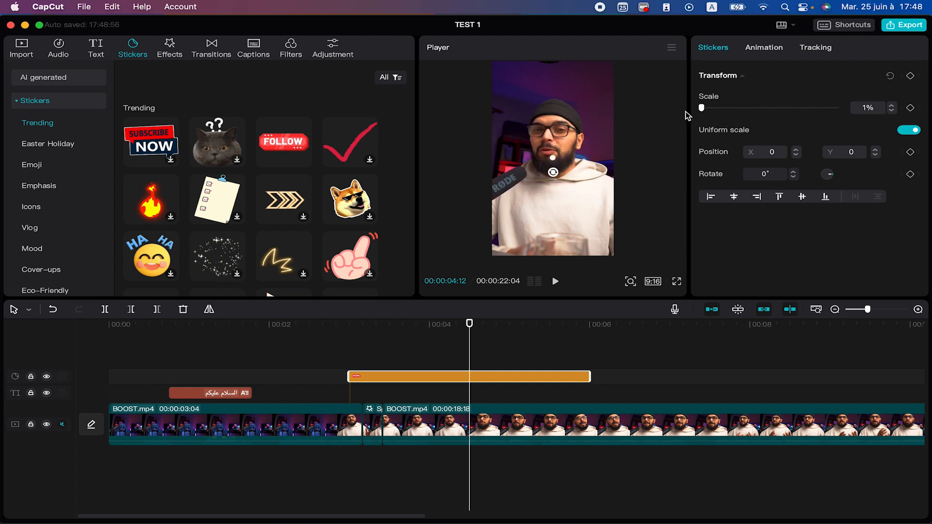
pyautogui.click(349, 325)
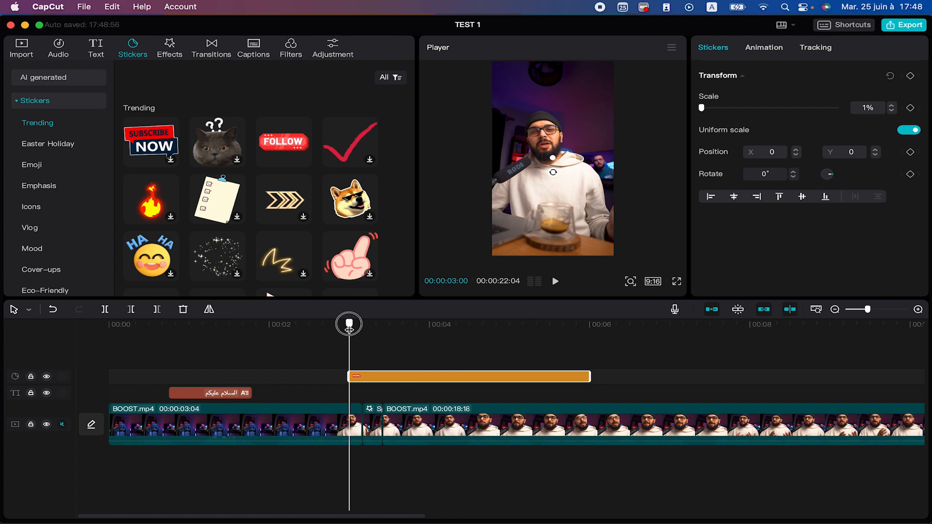
pyautogui.click(911, 107)
# Raise the FOLLOW sticker's scale to 103% at 00:00:04:01 as a second keyframe and play the growth animation.
pyautogui.moveTo(396, 333); pyautogui.dragTo(433, 339)
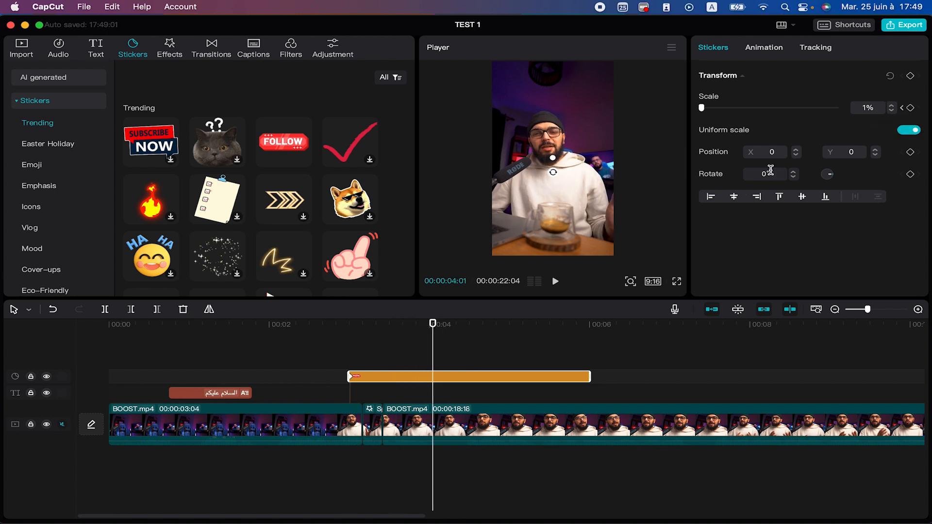
pyautogui.moveTo(706, 110); pyautogui.dragTo(728, 108)
pyautogui.click(345, 332)
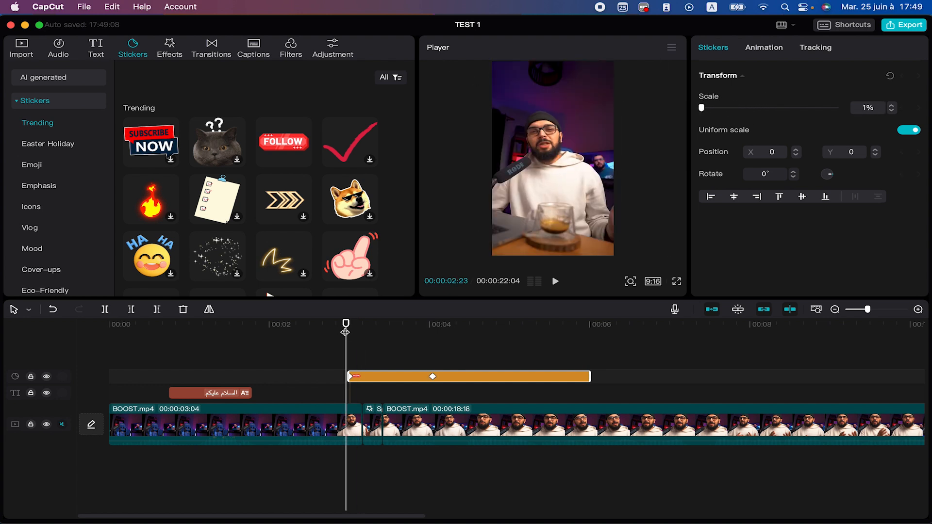
pyautogui.press('space')
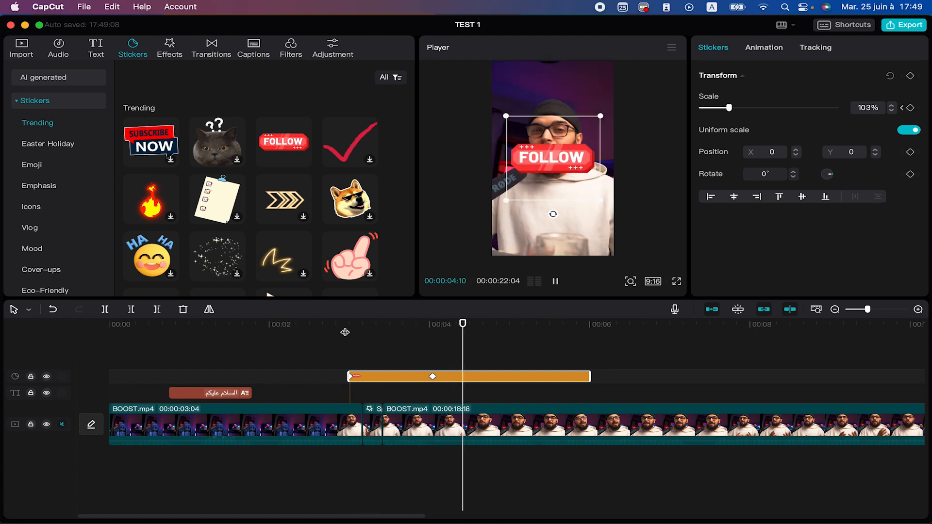
pyautogui.press('space')
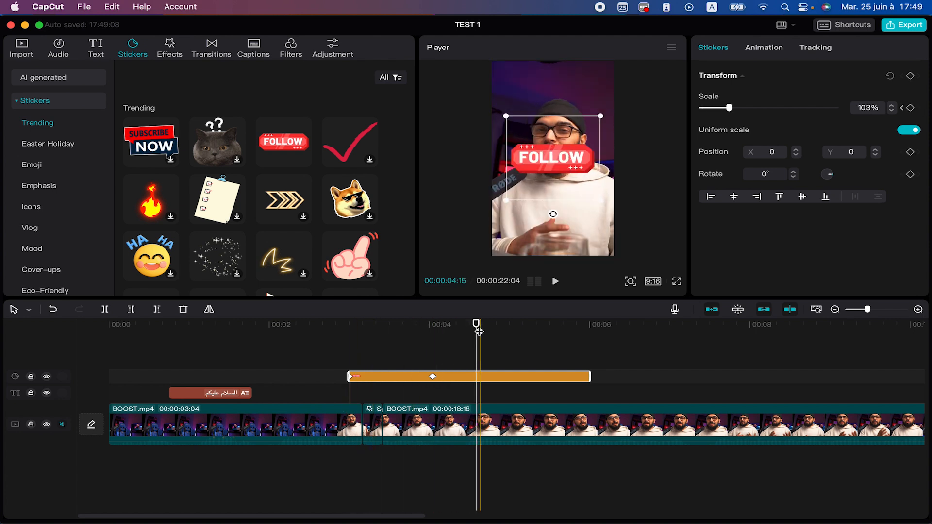
# Add a scale keyframe to the FOLLOW sticker at 00:00:04:22 that holds its size at 103%.
pyautogui.click(440, 330)
pyautogui.moveTo(440, 330); pyautogui.dragTo(508, 329)
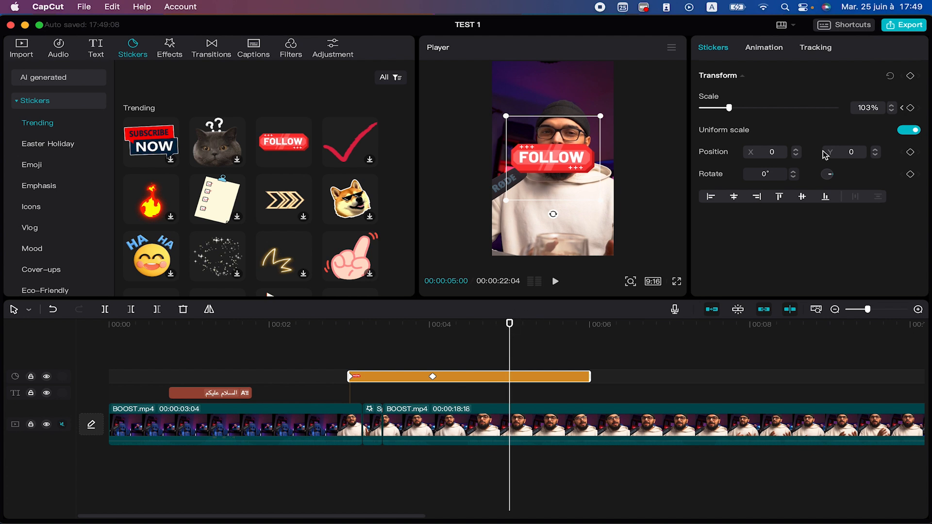
pyautogui.click(432, 377)
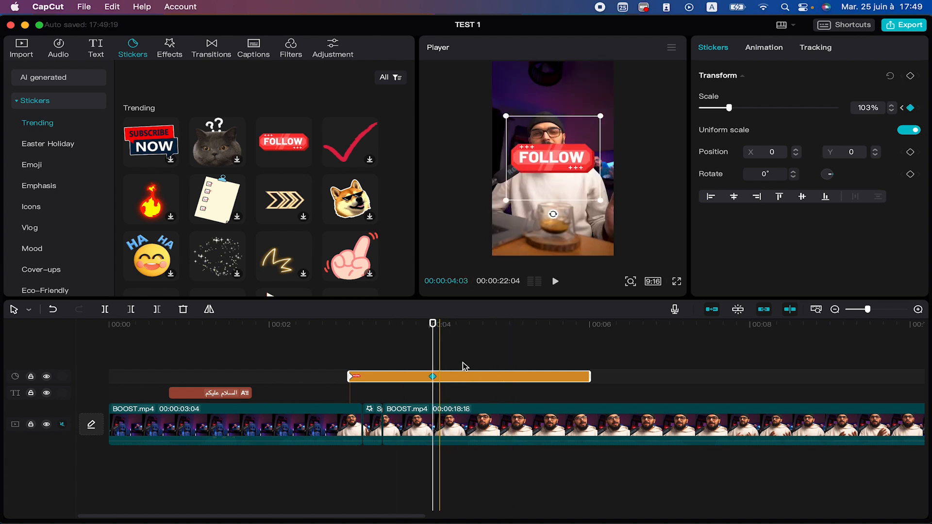
pyautogui.click(504, 329)
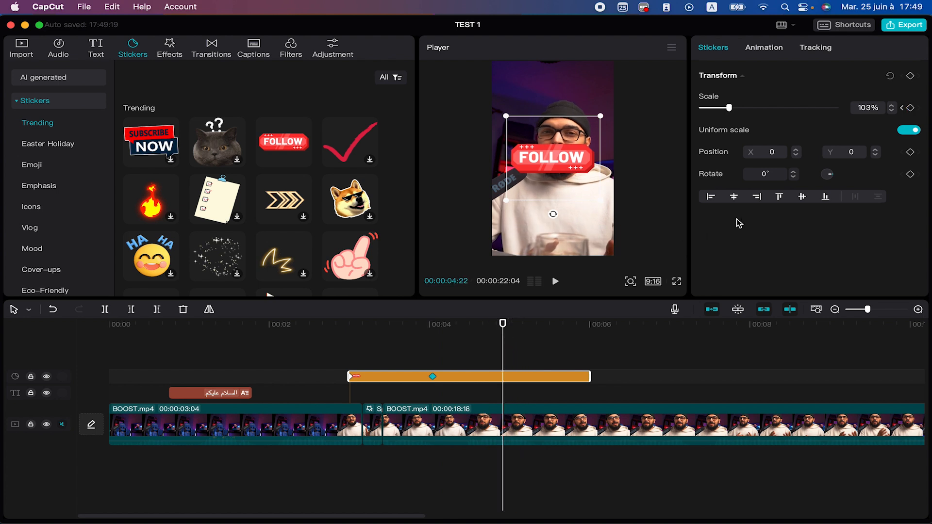
pyautogui.click(910, 108)
# Shrink the FOLLOW sticker to 1% at 00:00:05:23 as a closing keyframe and play the whole sticker animation.
pyautogui.moveTo(513, 329); pyautogui.dragTo(586, 321)
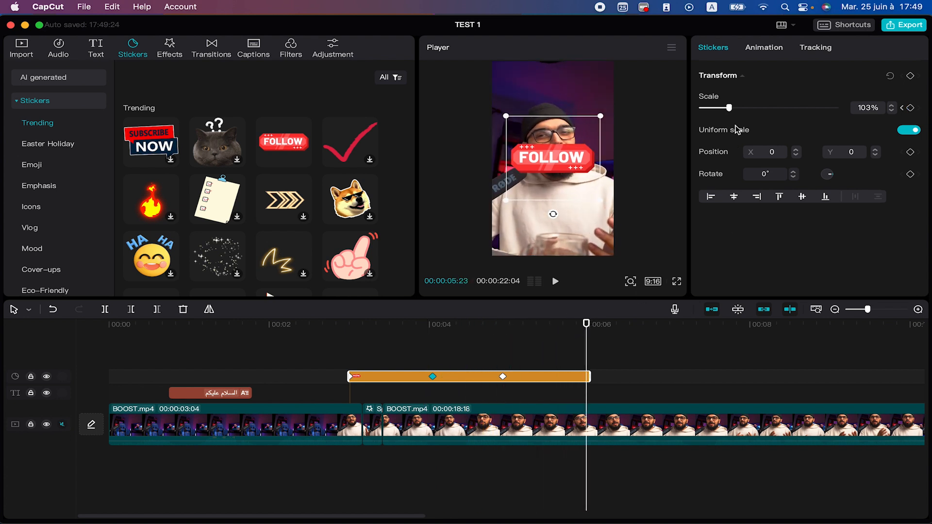
pyautogui.moveTo(729, 108); pyautogui.dragTo(670, 110)
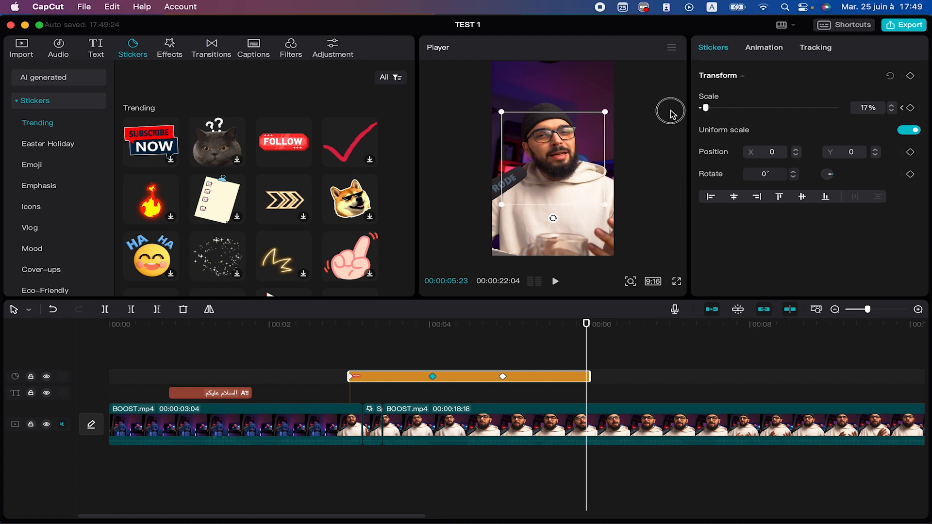
pyautogui.click(333, 338)
pyautogui.press('space')
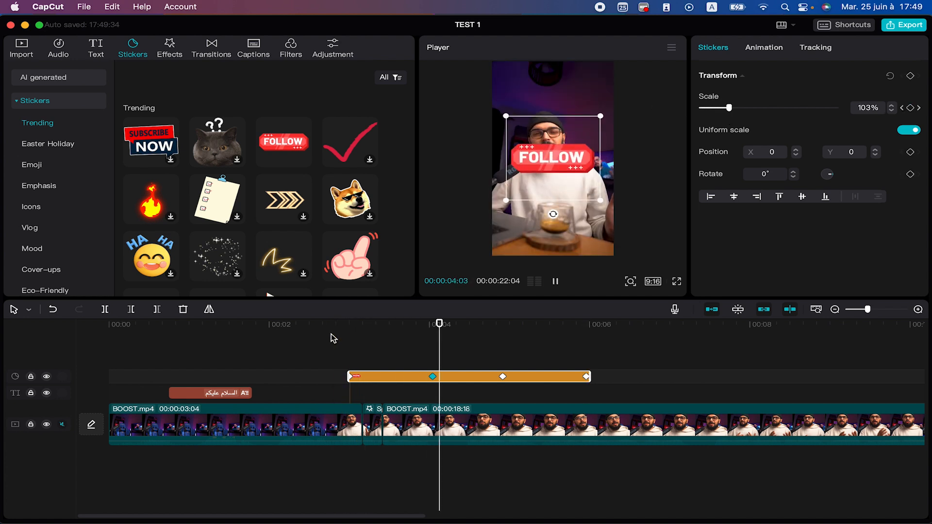
pyautogui.press('space')
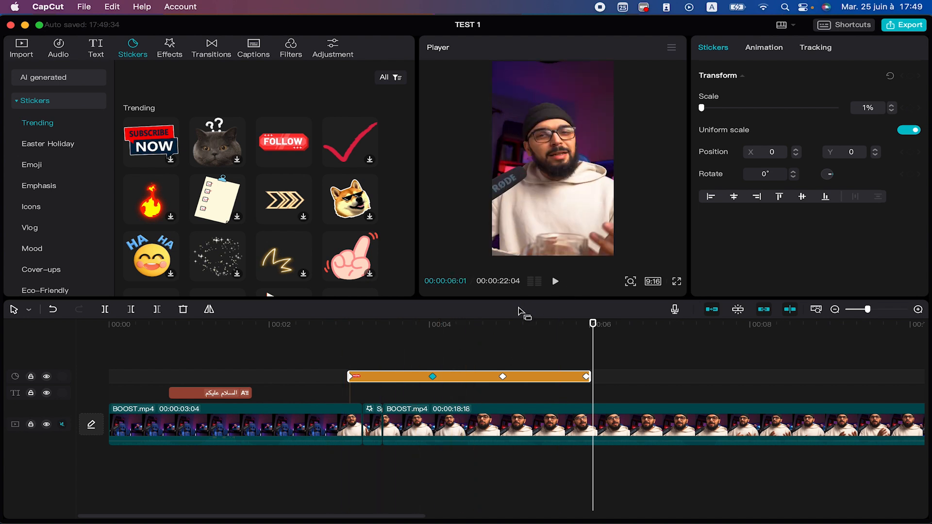
# Add the smiling emoji with blue sunglasses from the Emoji stickers at about 00:00:06:20 and preview it at 00:00:07:11.
pyautogui.hscroll(4, 586, 371)
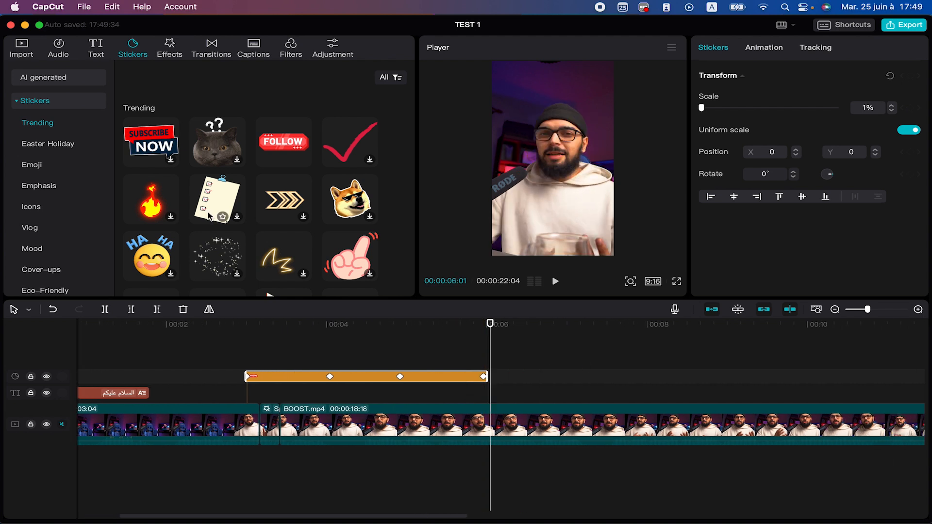
pyautogui.click(36, 167)
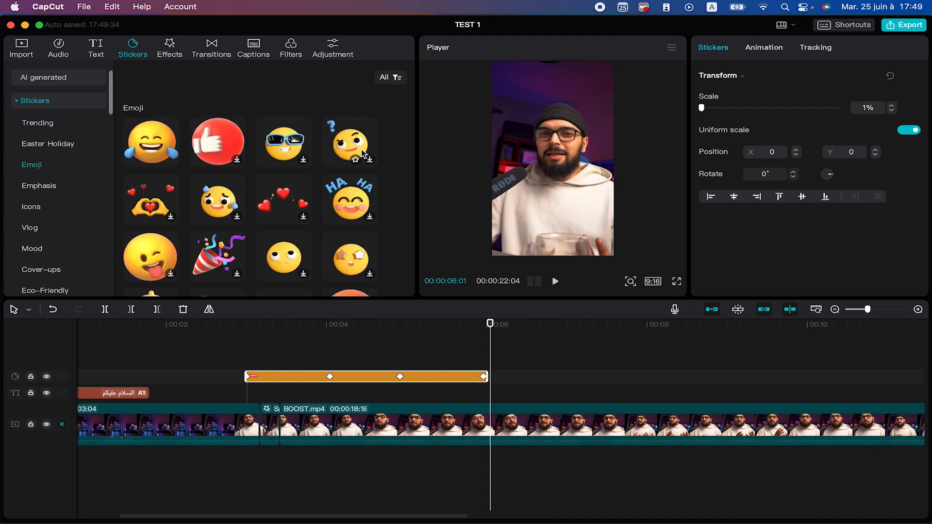
pyautogui.moveTo(284, 146); pyautogui.dragTo(553, 377)
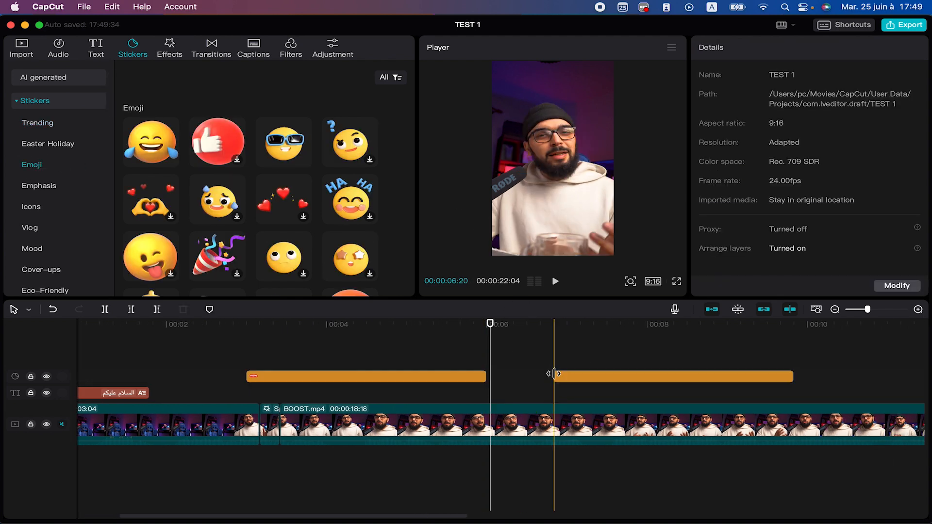
pyautogui.click(558, 377)
pyautogui.click(544, 325)
pyautogui.moveTo(544, 333); pyautogui.dragTo(603, 327)
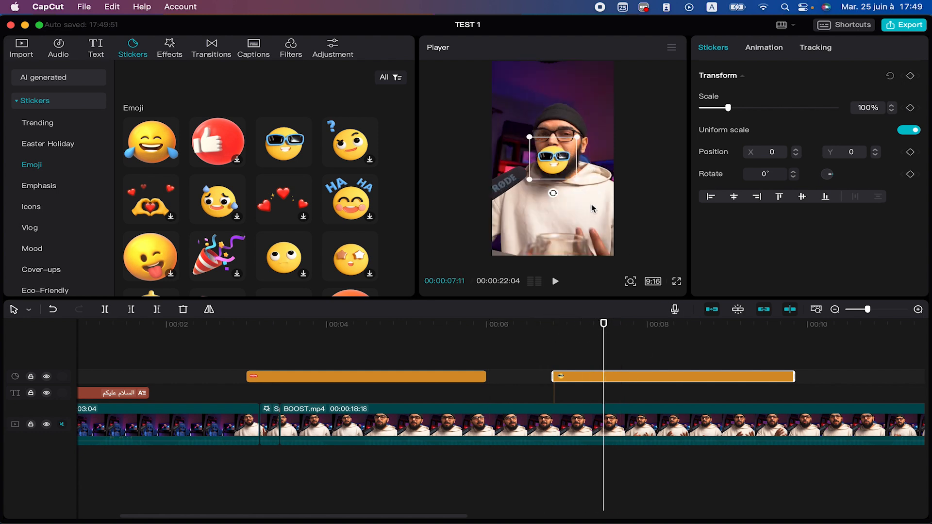
# Enlarge the sunglasses emoji to 150% and set a position keyframe near its clip's start with it outside the frame's left edge, X about -1772.
pyautogui.moveTo(582, 134); pyautogui.dragTo(600, 119)
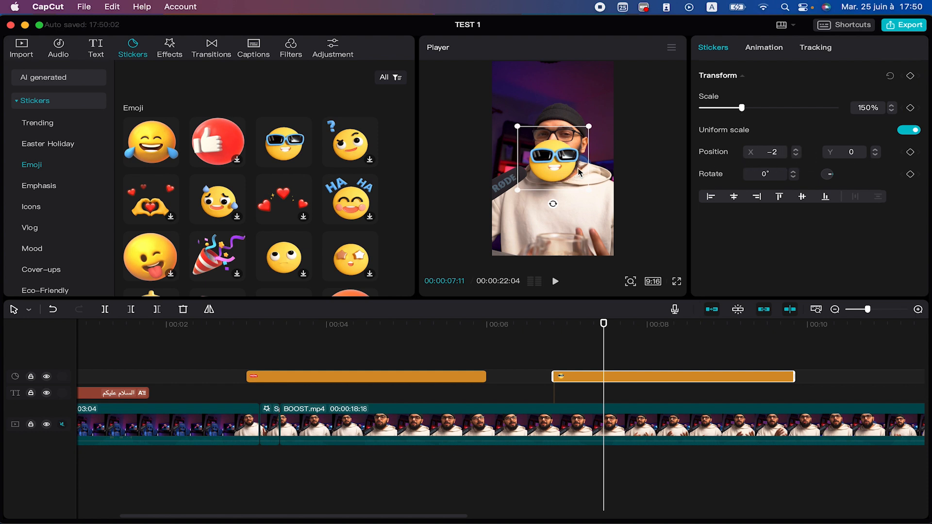
pyautogui.moveTo(565, 170); pyautogui.dragTo(464, 171)
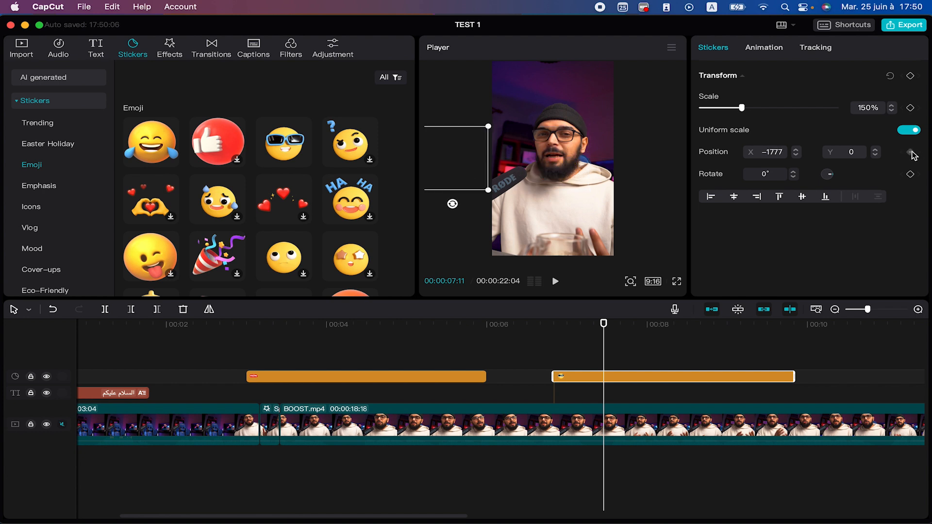
pyautogui.moveTo(454, 167); pyautogui.dragTo(571, 172)
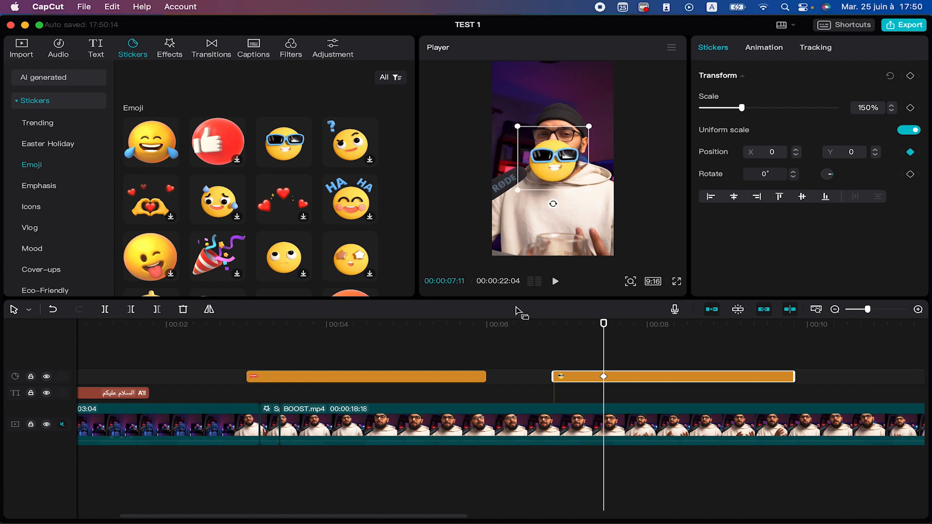
pyautogui.press('super+z')
pyautogui.click(604, 377)
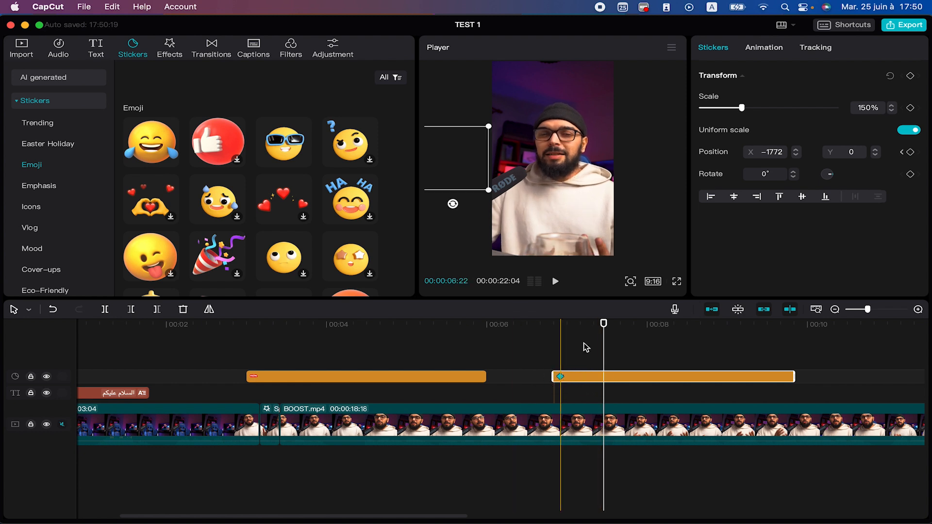
# Bring the sunglasses emoji to the frame's centre at X 0, Y 0 at 00:00:07:22 as a second position keyframe and play the slide-in.
pyautogui.moveTo(603, 323); pyautogui.dragTo(640, 323)
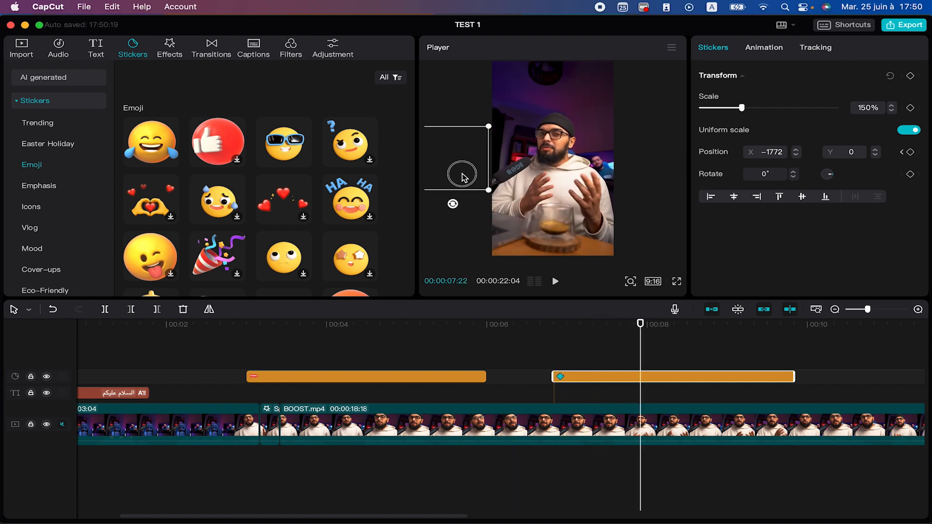
pyautogui.moveTo(462, 177); pyautogui.dragTo(553, 178)
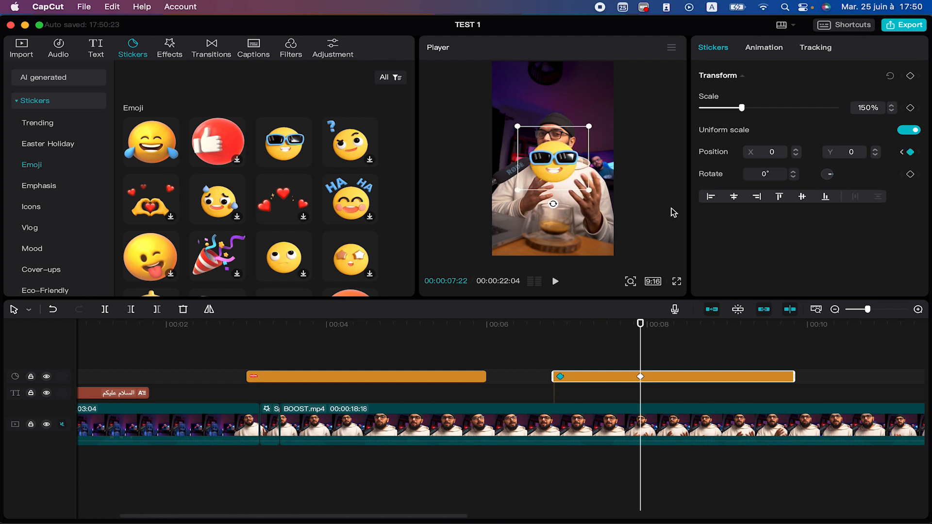
pyautogui.click(545, 330)
pyautogui.press('space')
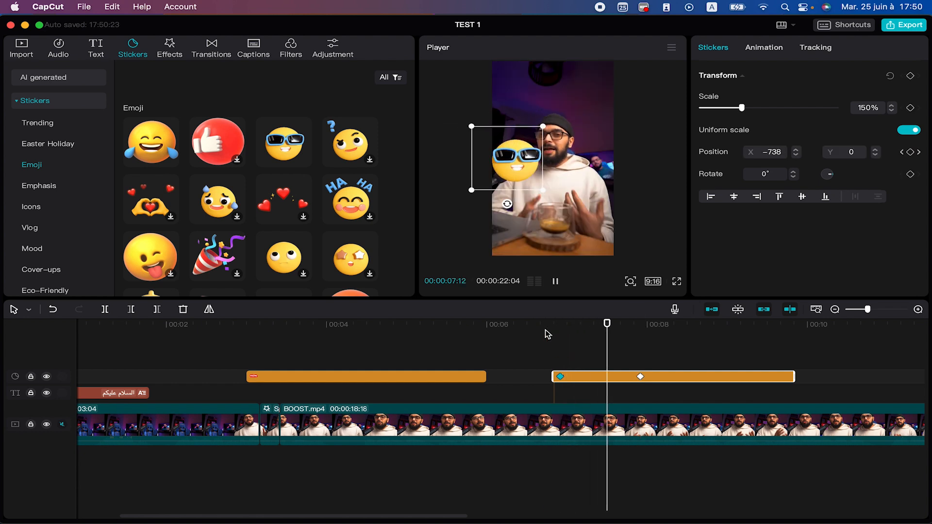
pyautogui.press('space')
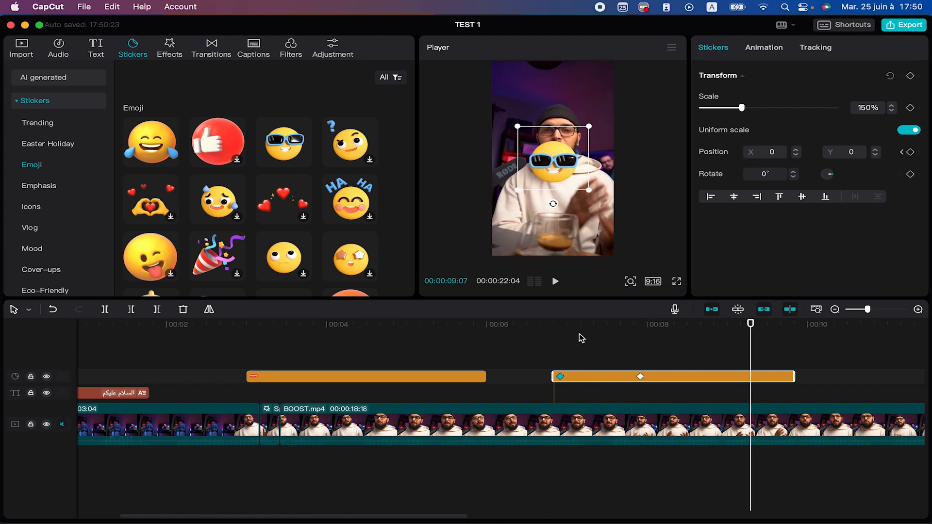
# Add a third position keyframe to the sunglasses emoji at about 00:00:08:18, holding it at the frame's centre.
pyautogui.click(708, 324)
pyautogui.click(640, 377)
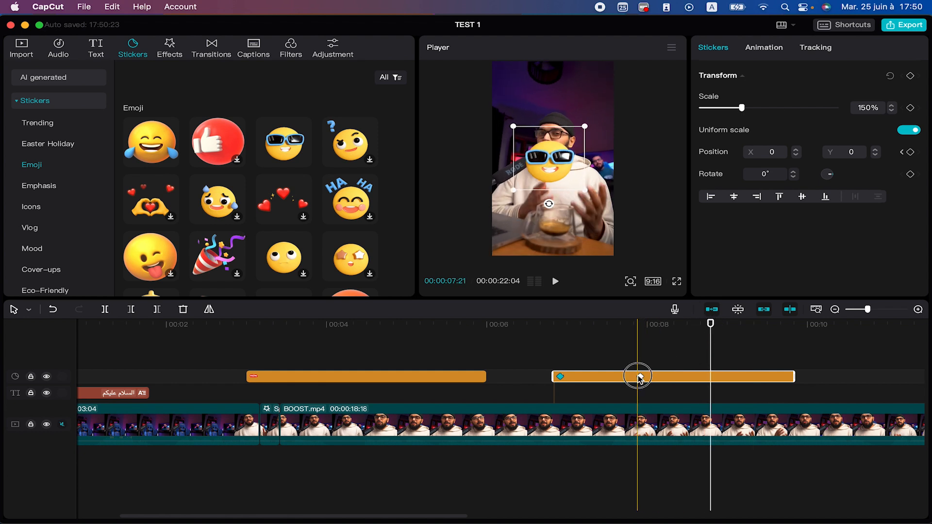
pyautogui.click(717, 329)
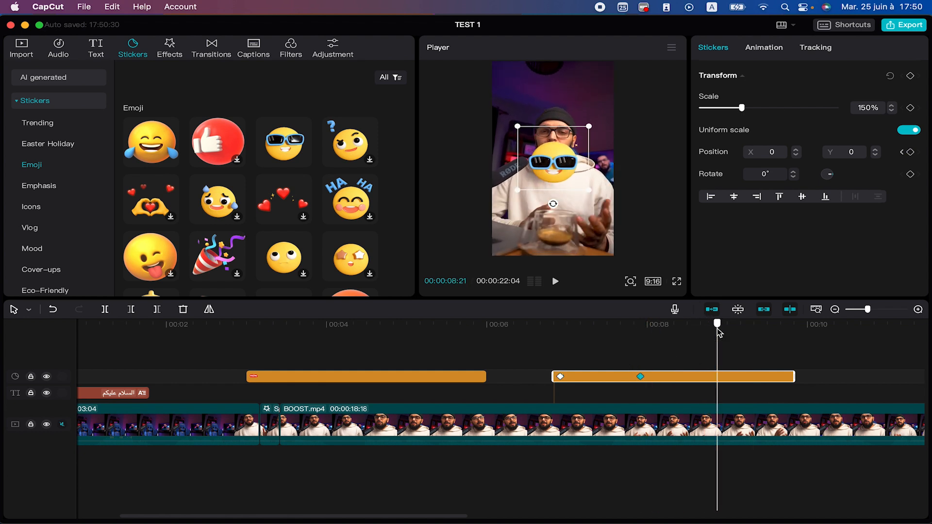
pyautogui.click(707, 377)
# Move the sunglasses emoji outside the frame's right edge to X 1798, Y 0 at 00:00:09:19 as a closing keyframe and play the animation.
pyautogui.moveTo(717, 323); pyautogui.dragTo(790, 321)
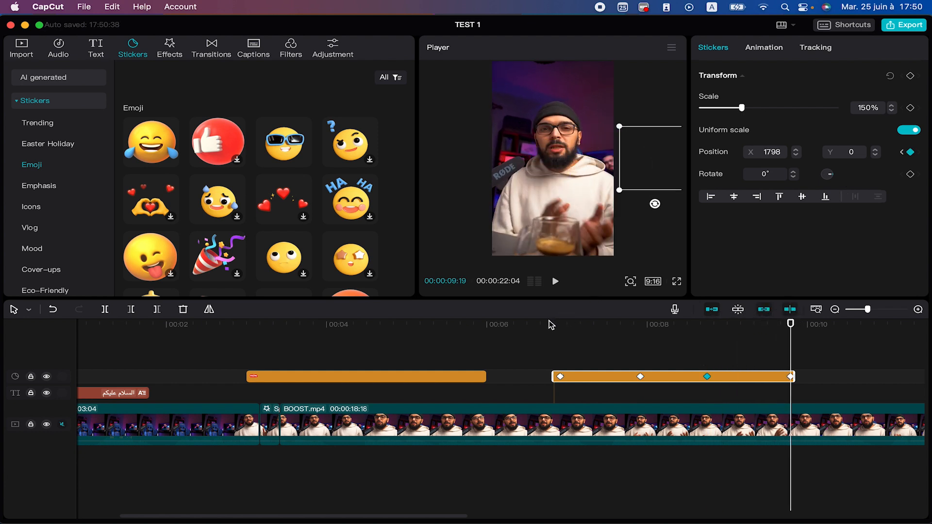
pyautogui.click(539, 342)
pyautogui.press('space')
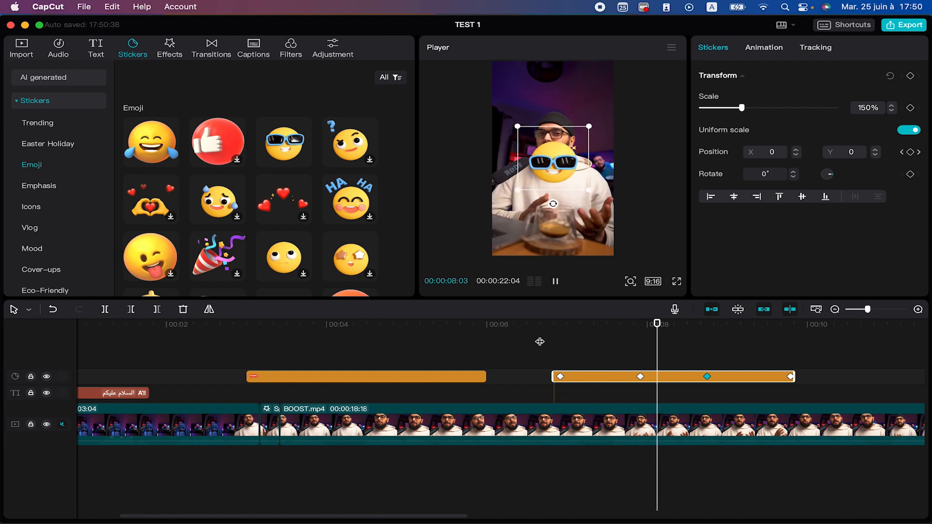
pyautogui.press('space')
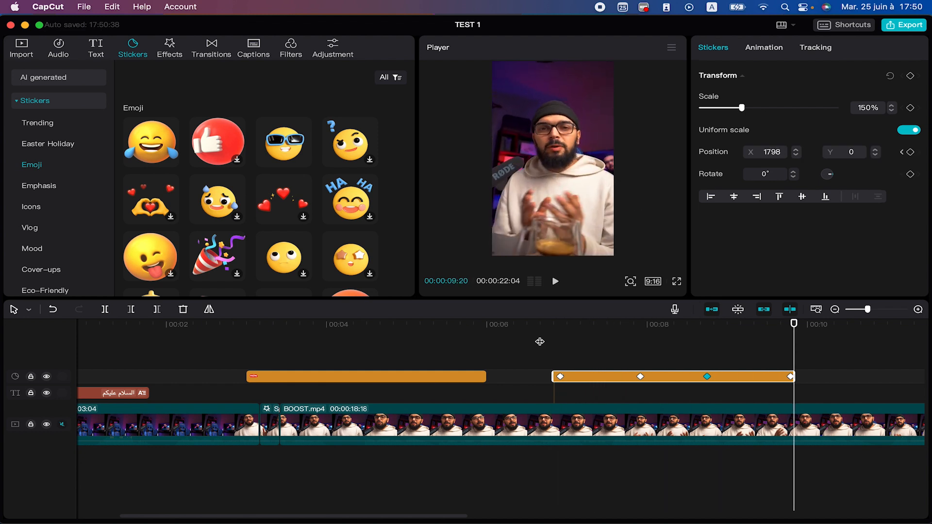
# Place DJI_0127.MP4 from the hotel hammamat media folder on a track above the main video, starting at about 00:00:11:18.
pyautogui.scroll(-5, 540, 341)
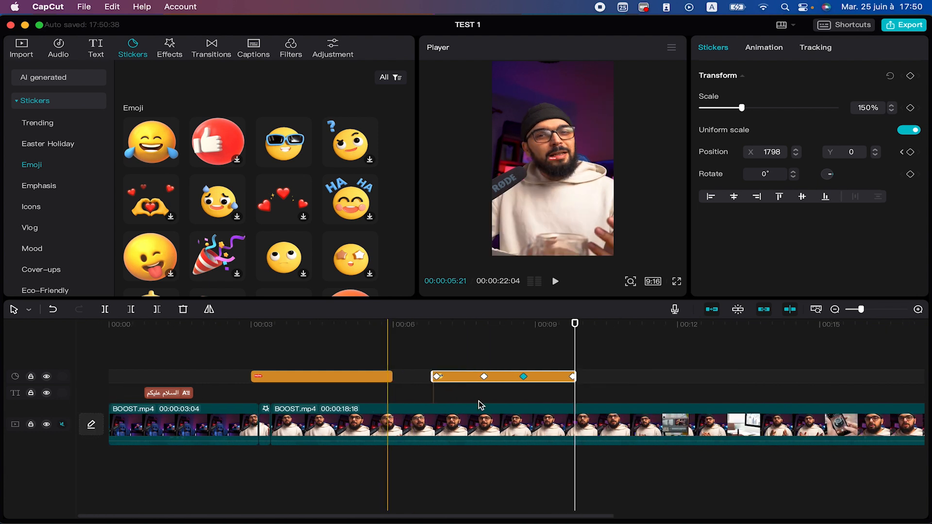
pyautogui.click(544, 334)
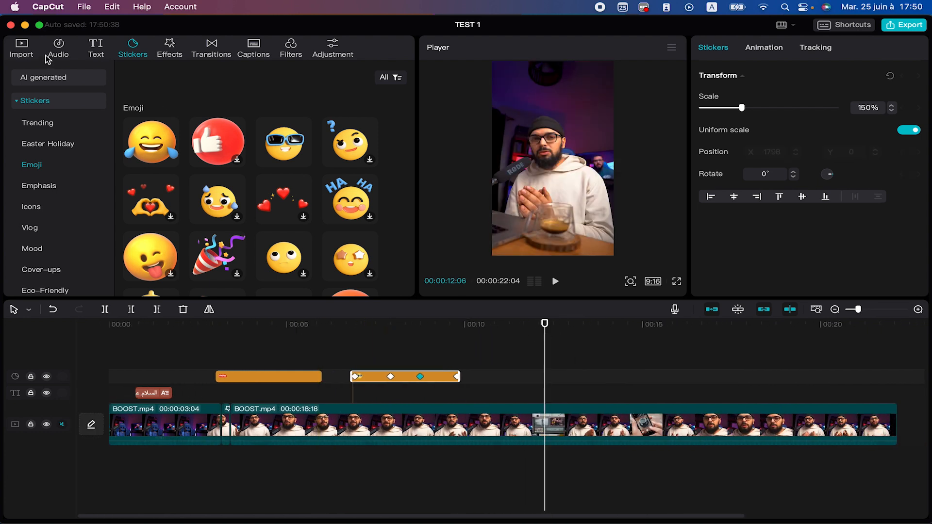
pyautogui.click(21, 47)
pyautogui.doubleClick(134, 144)
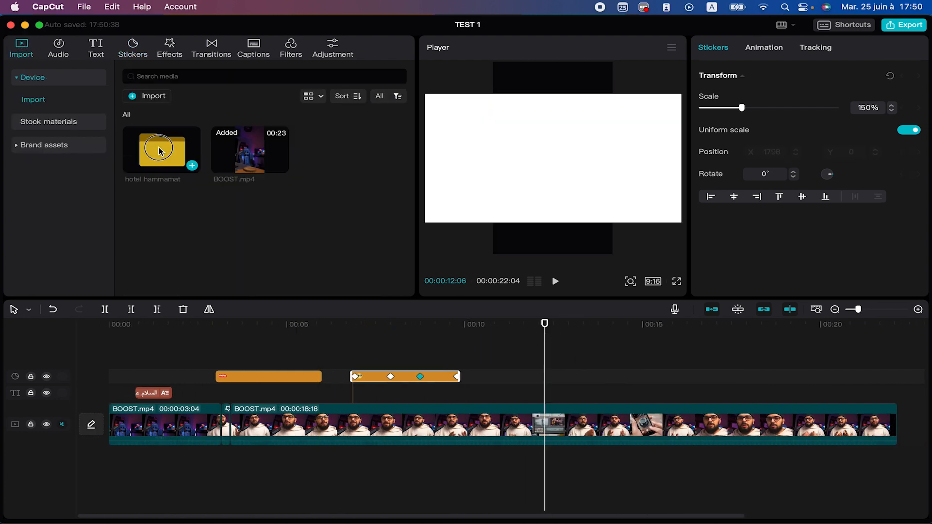
pyautogui.moveTo(427, 260); pyautogui.dragTo(531, 383)
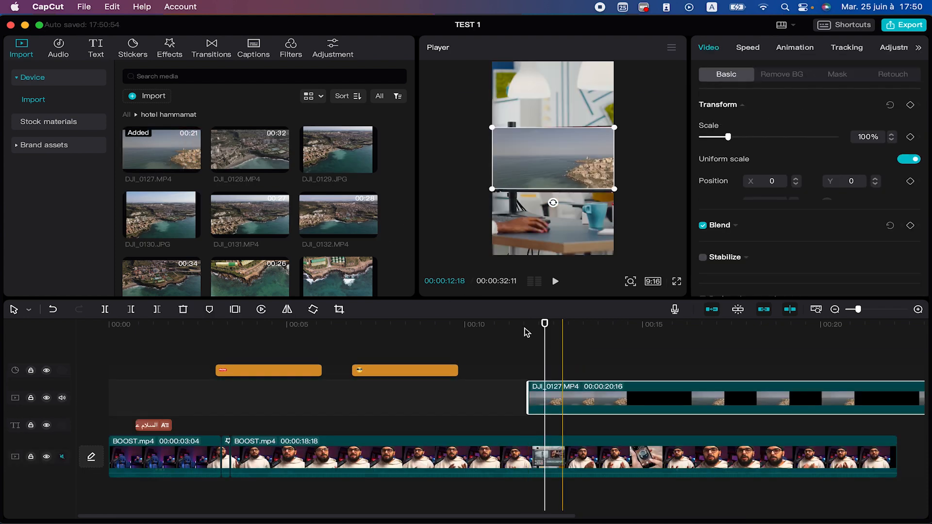
# Enlarge the DJI_0127.MP4 overlay to 317% so that it fills the vertical frame.
pyautogui.moveTo(545, 323); pyautogui.dragTo(565, 324)
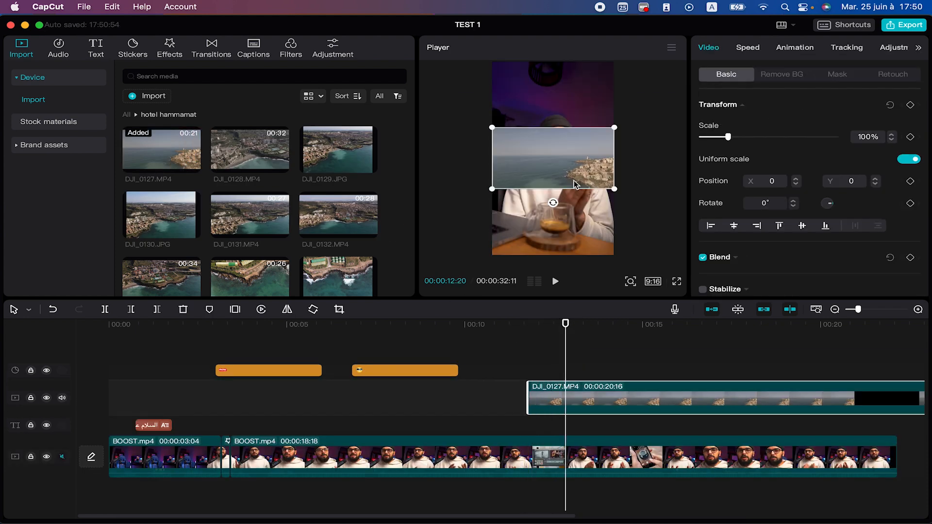
pyautogui.moveTo(620, 189); pyautogui.dragTo(750, 391)
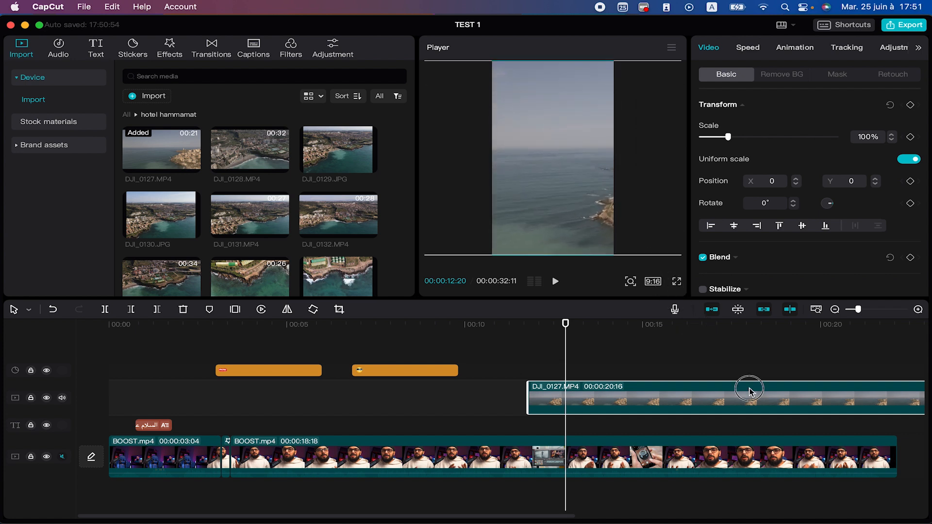
pyautogui.click(631, 335)
pyautogui.hscroll(3, 631, 342)
pyautogui.click(602, 395)
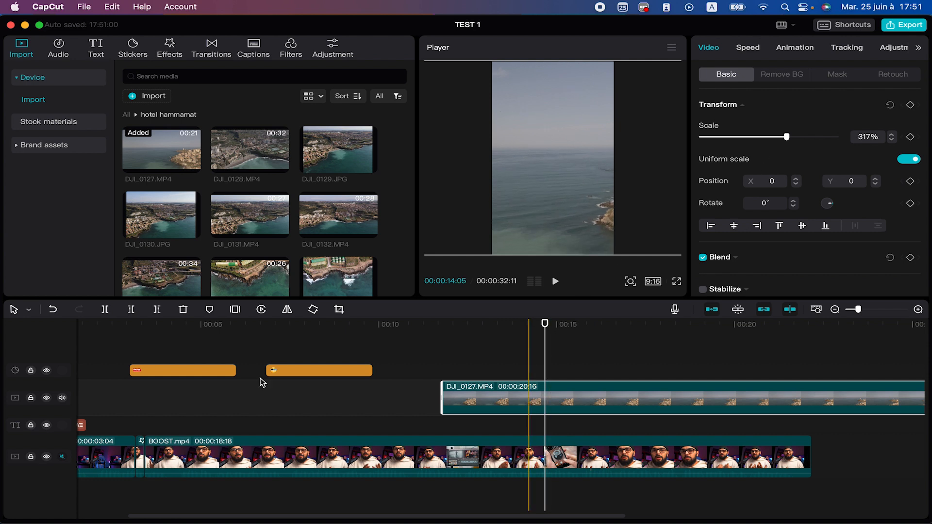
# Set an opacity keyframe of 0% on the DJI_0127.MP4 overlay at 00:00:14:16.
pyautogui.scroll(-5, 762, 124)
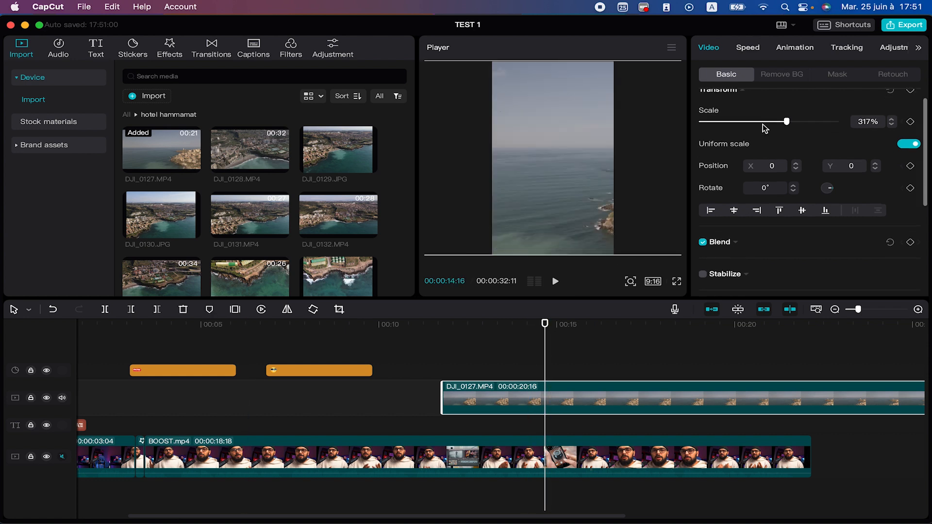
pyautogui.click(759, 139)
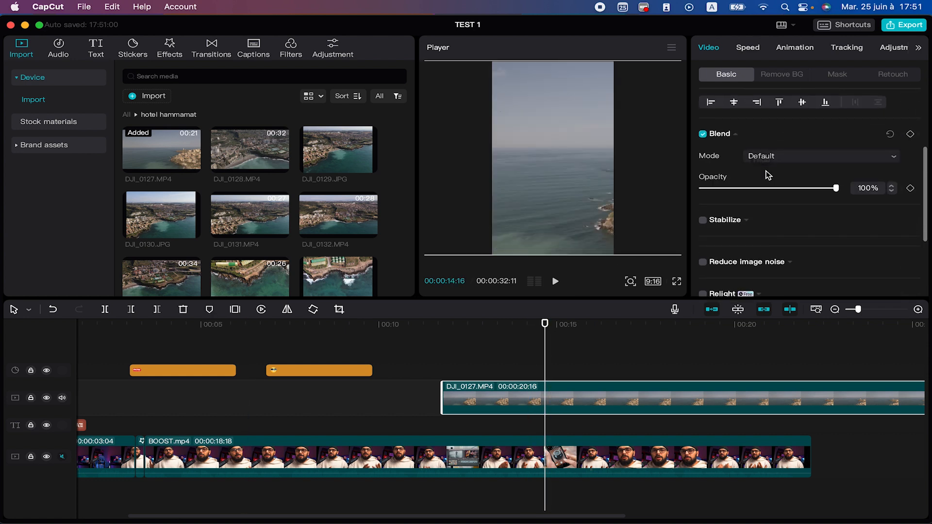
pyautogui.moveTo(821, 193); pyautogui.dragTo(665, 202)
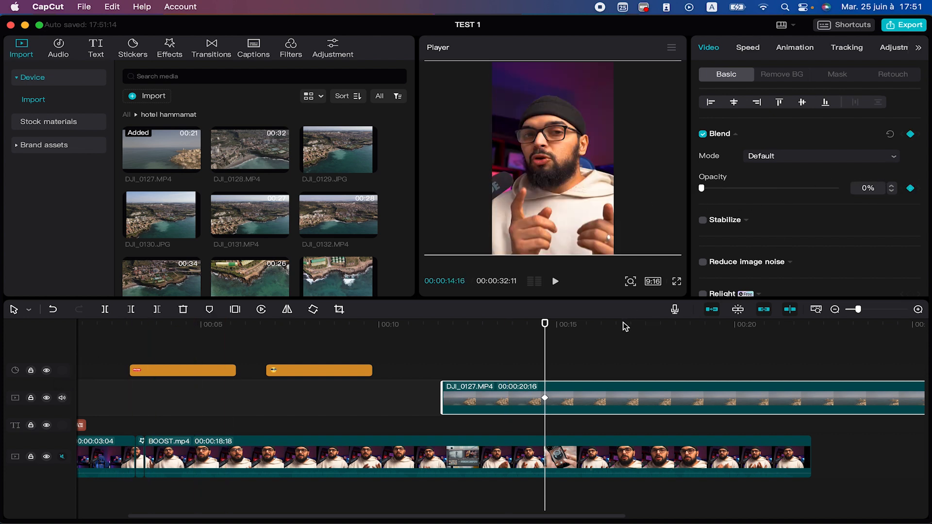
# Raise the overlay's opacity to 100% at about 00:00:17:07 as a second keyframe and play the fade-in from 00:00:13:22.
pyautogui.click(638, 323)
pyautogui.moveTo(711, 193); pyautogui.dragTo(909, 183)
pyautogui.click(518, 334)
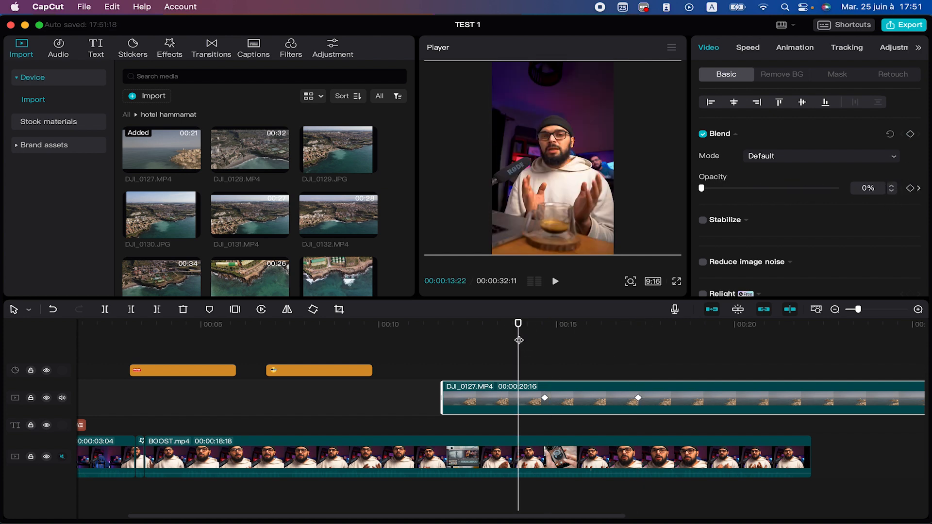
pyautogui.press('space')
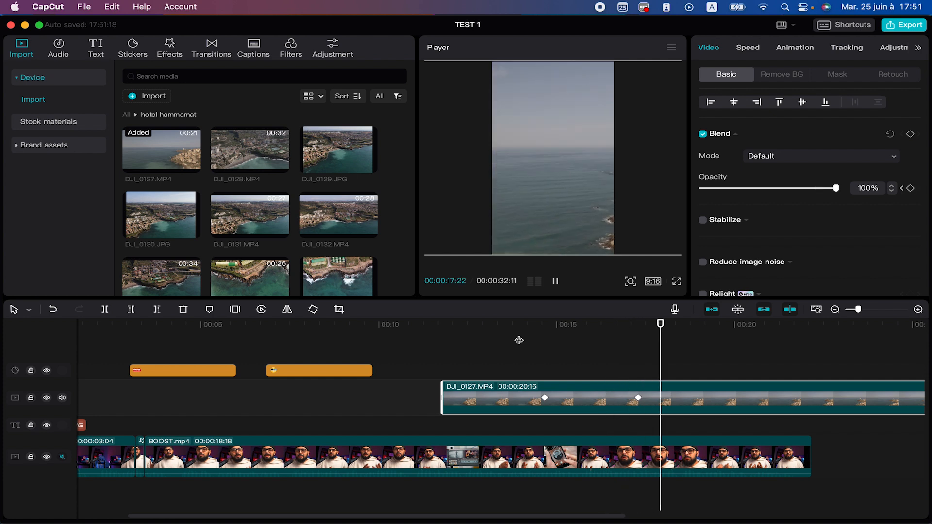
pyautogui.press('space')
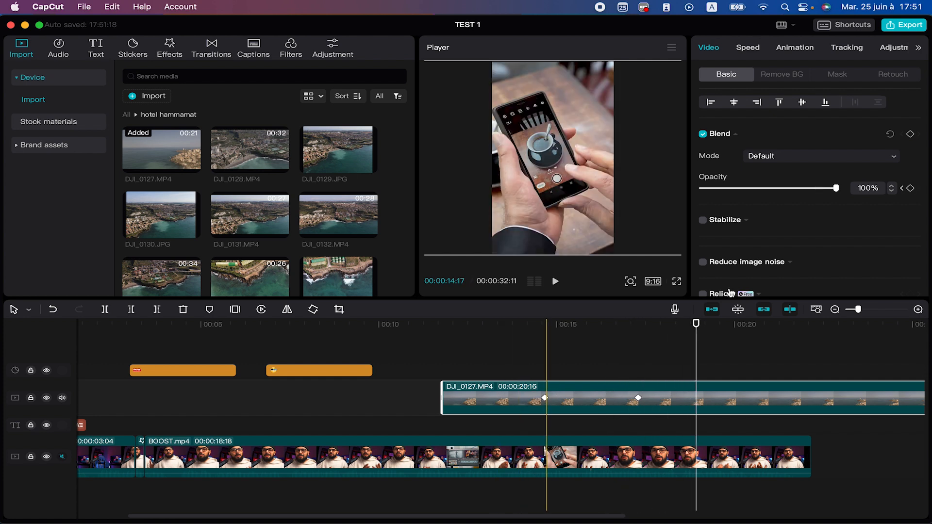
# Look through the overlay clip's basic properties, including Transform, Blend, Stabilize, Relight and Auto reframe.
pyautogui.scroll(-4, 735, 286)
pyautogui.click(772, 208)
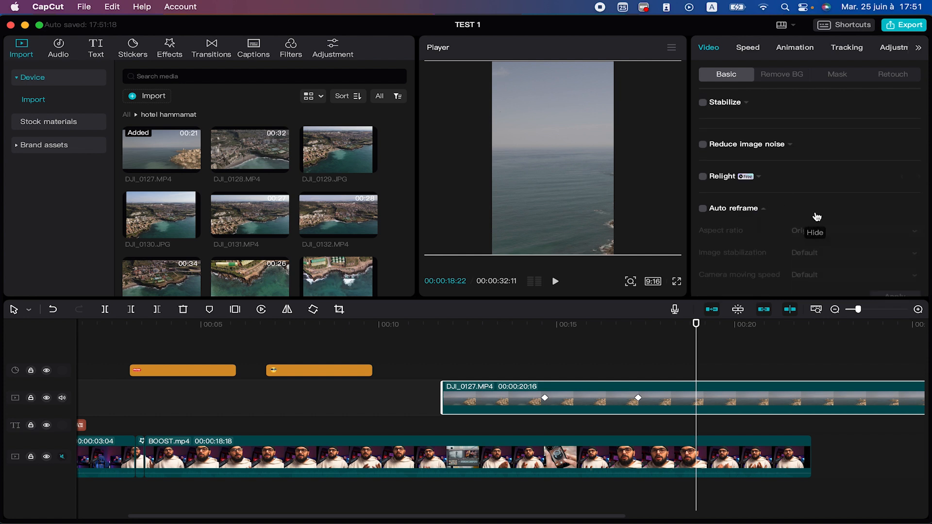
pyautogui.click(813, 185)
pyautogui.scroll(-5, 813, 185)
pyautogui.scroll(12, 814, 185)
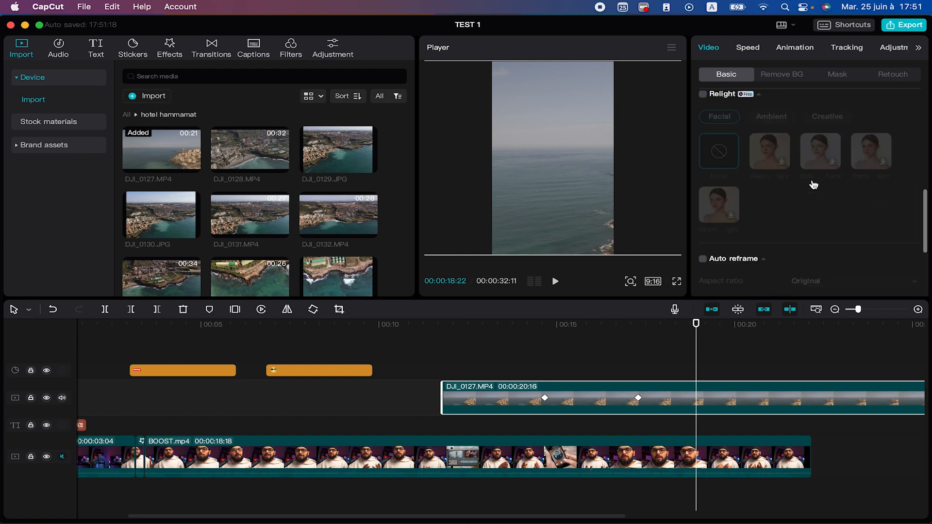
pyautogui.scroll(-2, 800, 156)
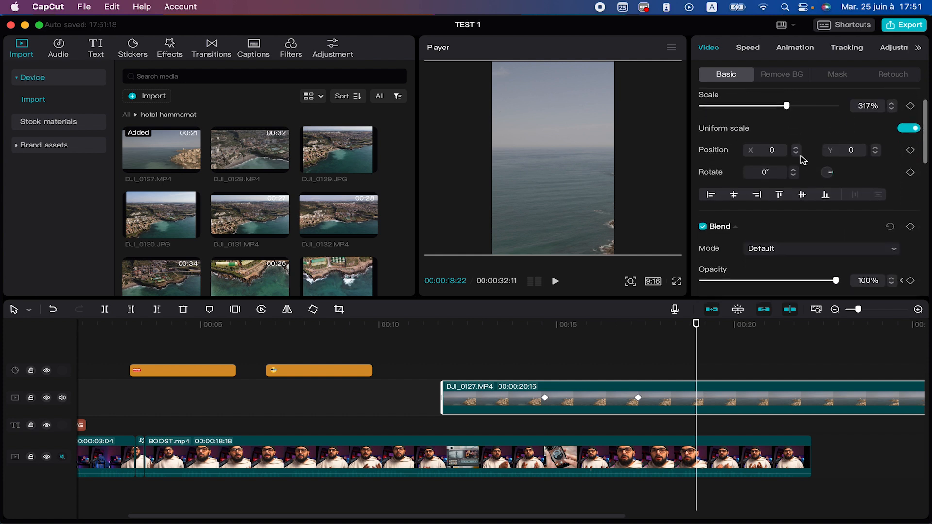
pyautogui.scroll(-2, 801, 155)
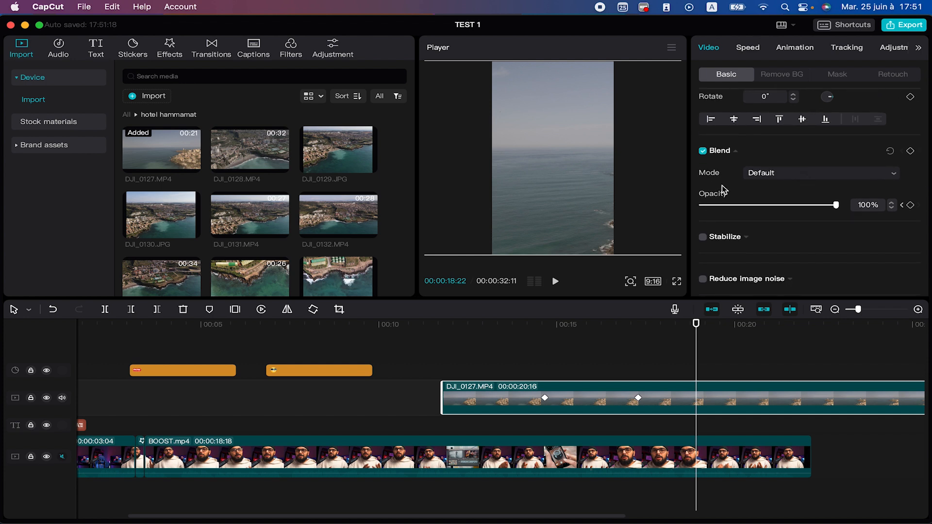
pyautogui.scroll(-2, 805, 176)
pyautogui.scroll(6, 805, 175)
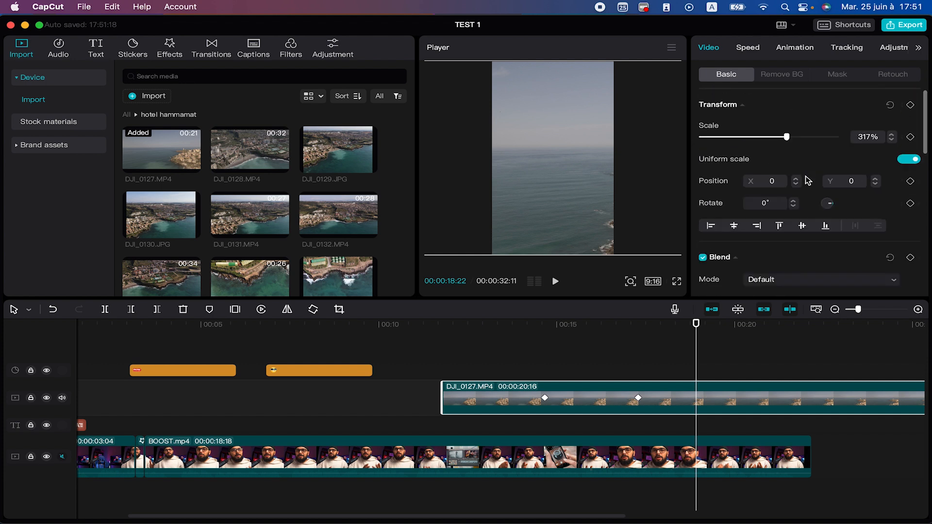
# Delete the DJI_0127.MP4 overlay and scrub the main video from 00:00:11:11 to 00:00:13:13.
pyautogui.press('Delete')
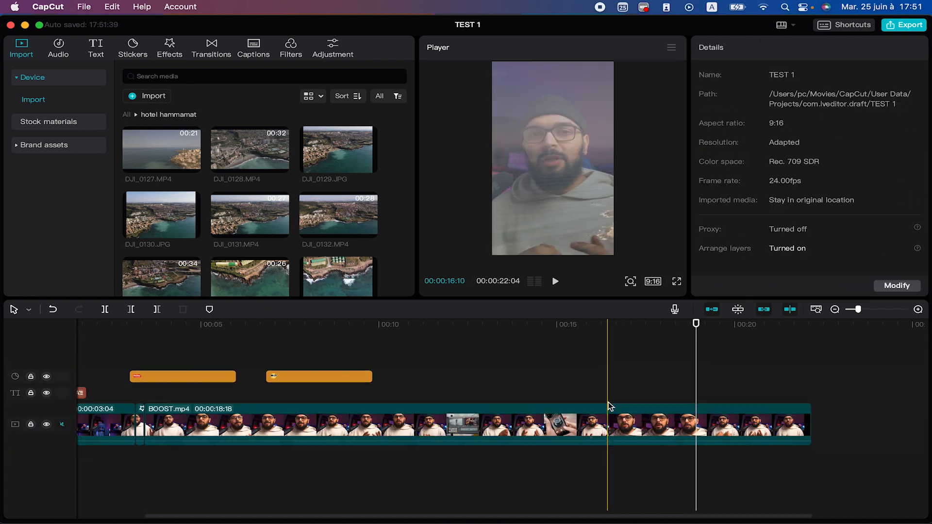
pyautogui.click(430, 335)
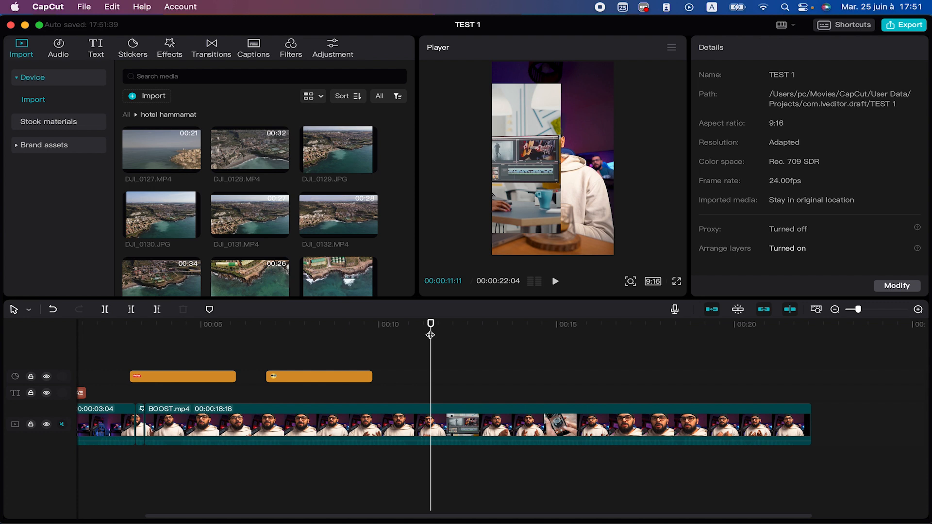
pyautogui.moveTo(431, 335); pyautogui.dragTo(505, 341)
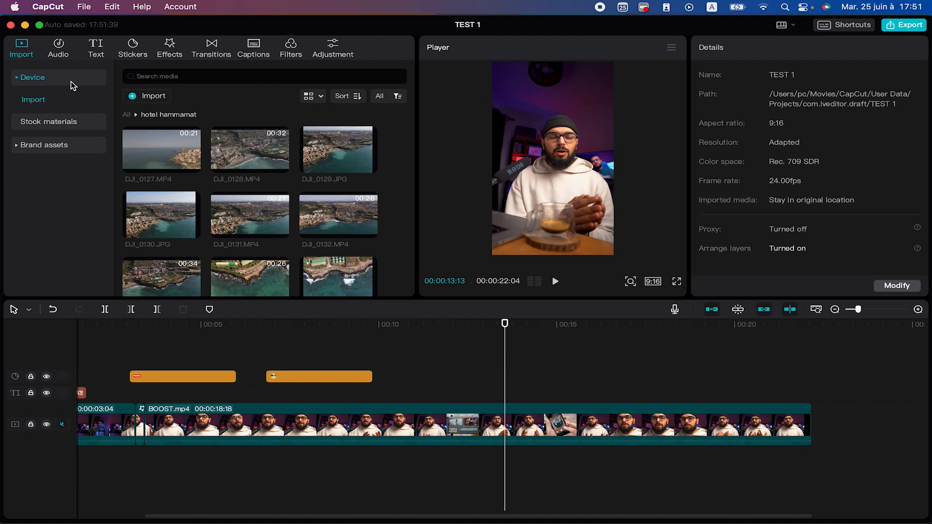
# View the entrance animations offered for the FOLLOW sticker and scrub through the main video.
pyautogui.click(164, 377)
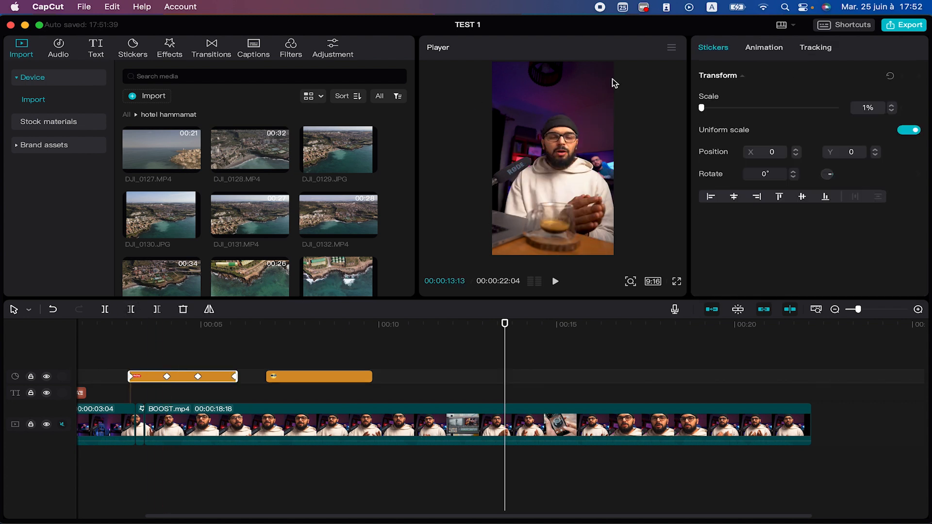
pyautogui.click(774, 47)
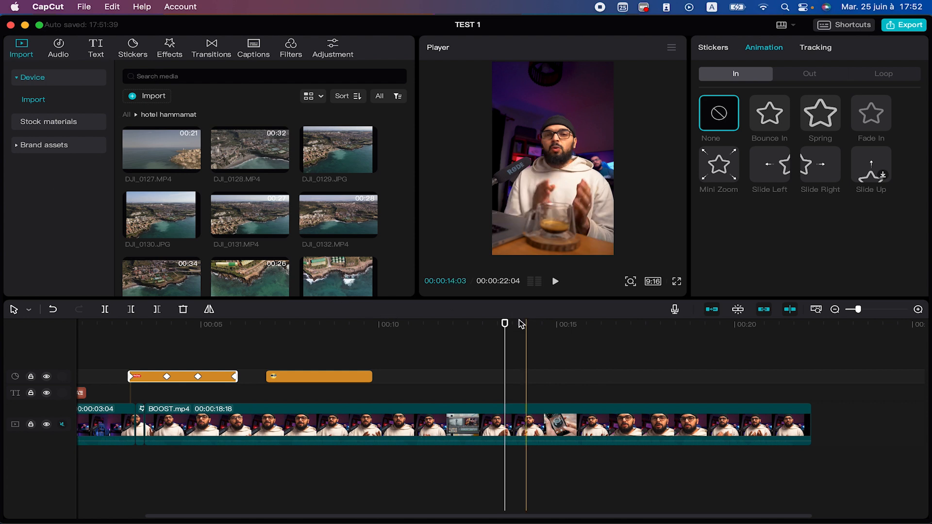
pyautogui.moveTo(630, 324); pyautogui.dragTo(820, 338)
pyautogui.moveTo(422, 324); pyautogui.dragTo(523, 324)
pyautogui.scroll(-2, 477, 387)
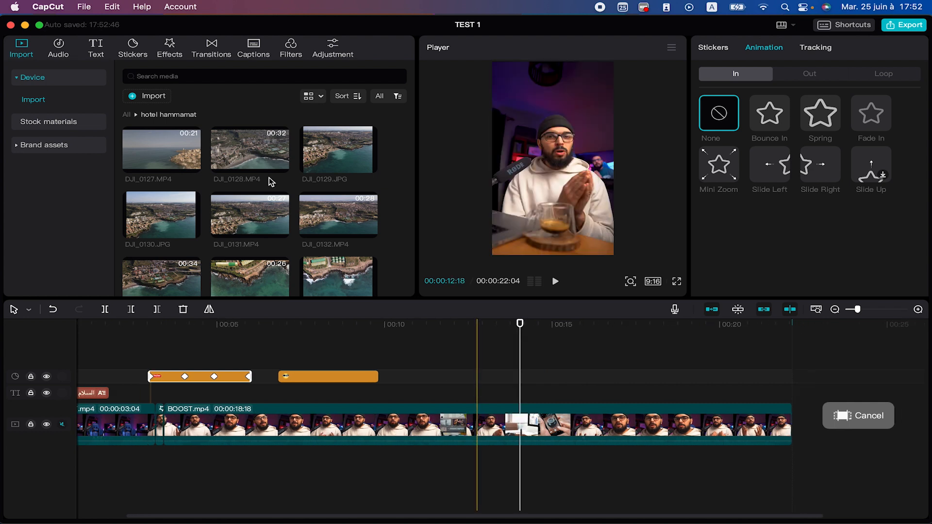
# Open the export settings for the TEST 1 project.
pyautogui.click(85, 6)
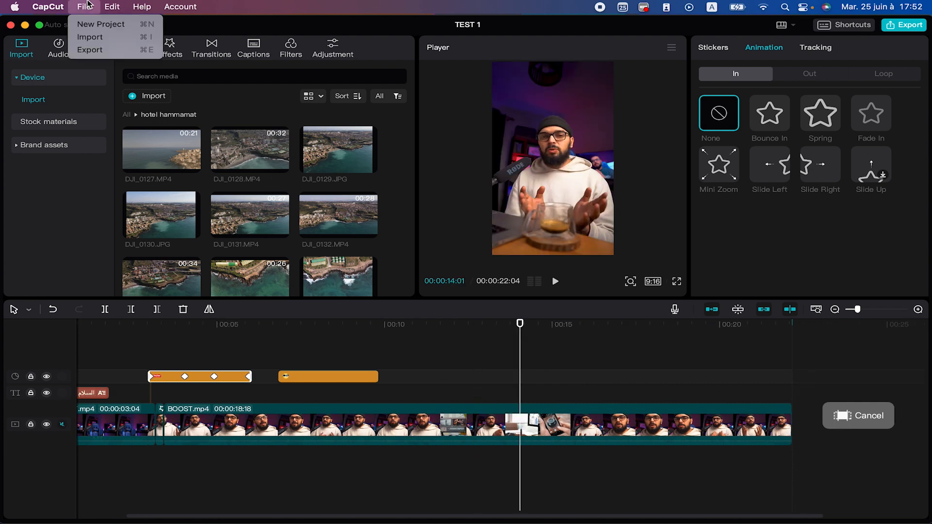
pyautogui.click(138, 54)
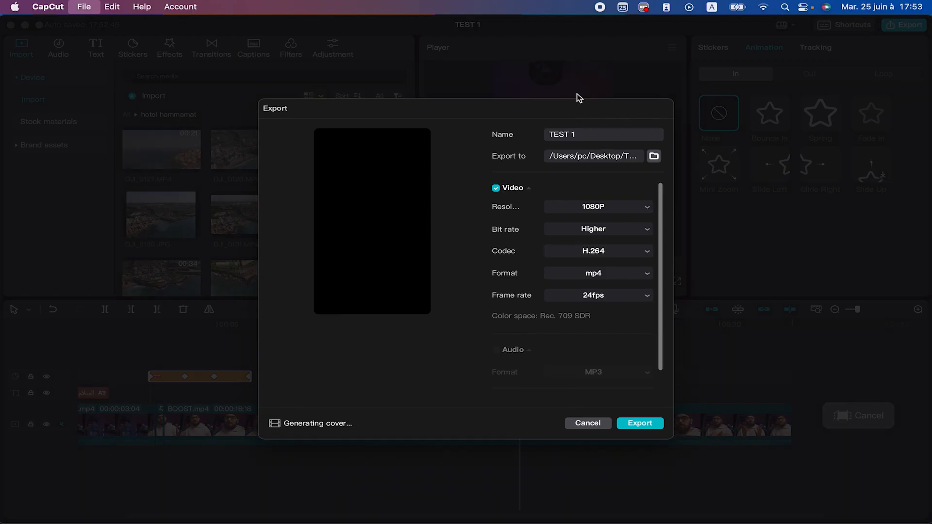
pyautogui.click(450, 66)
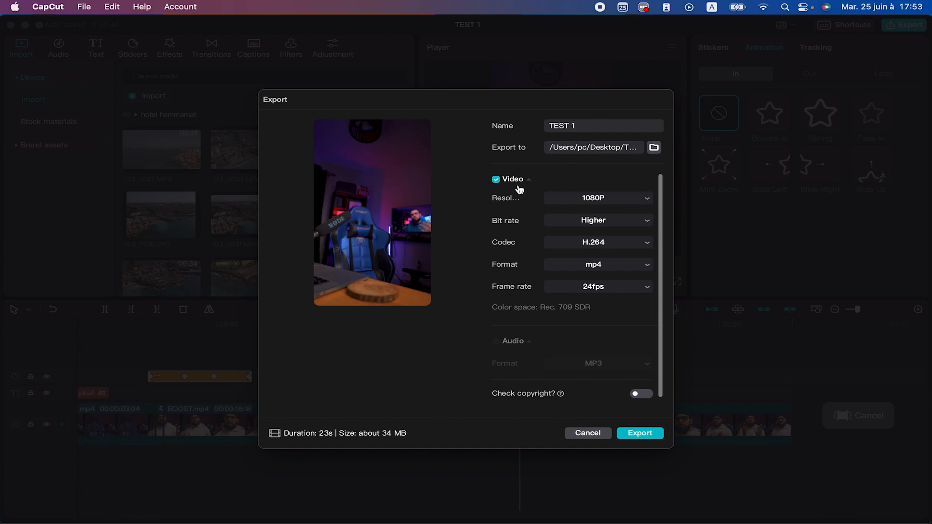
# Keep video output enabled and choose 1080P as the export resolution.
pyautogui.click(496, 180)
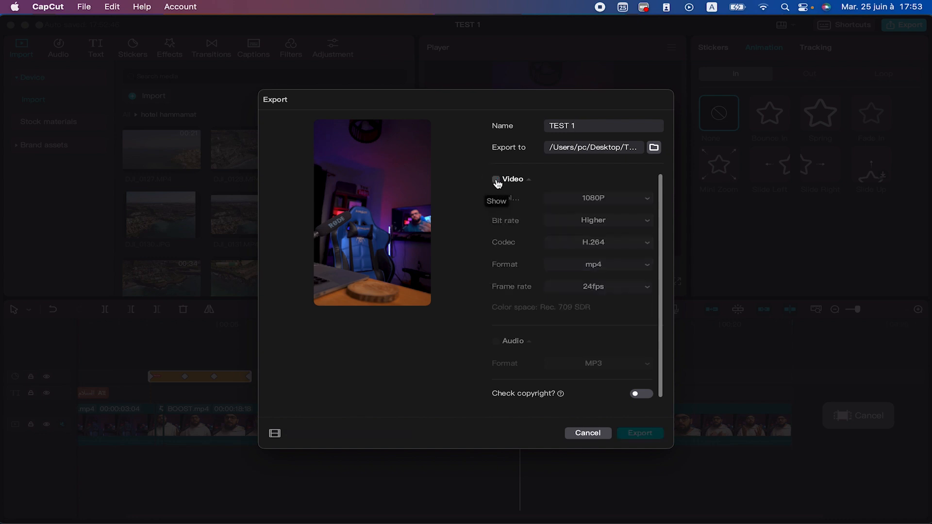
pyautogui.click(495, 179)
pyautogui.click(618, 198)
pyautogui.click(618, 198)
pyautogui.click(619, 199)
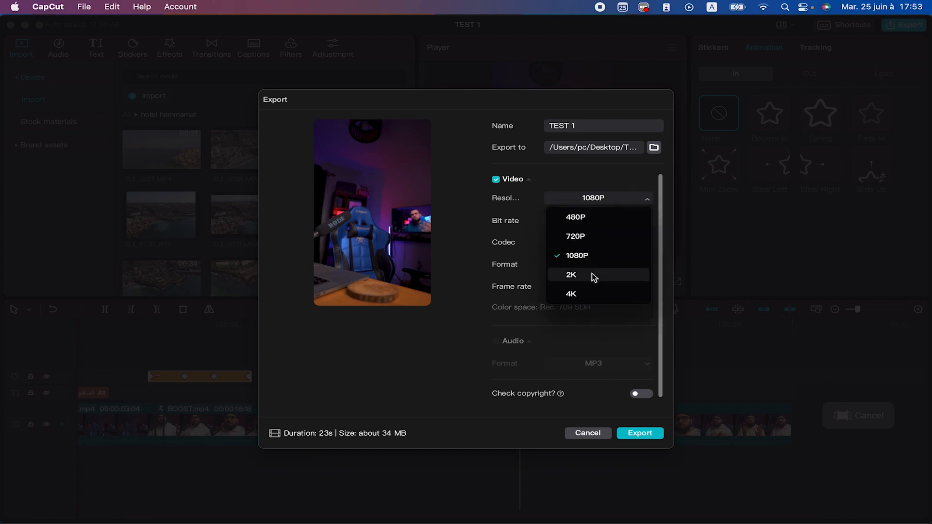
pyautogui.click(597, 259)
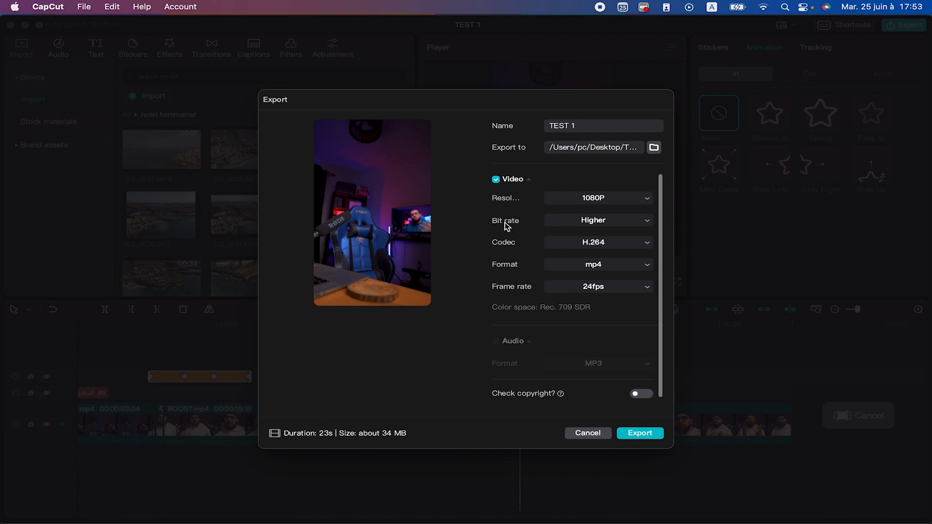
# Try the Higher and Recommended bit rates in the export settings, and set the bit rate to Lower.
pyautogui.click(613, 222)
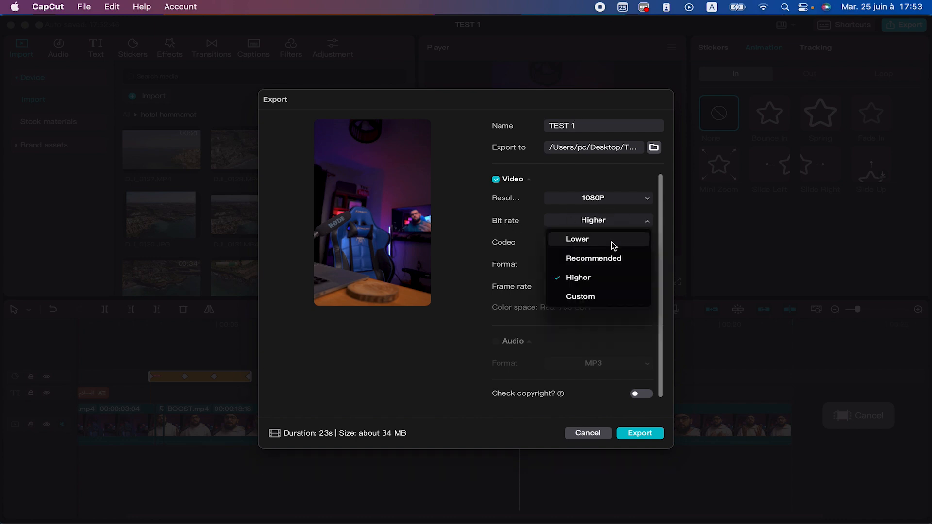
pyautogui.click(591, 280)
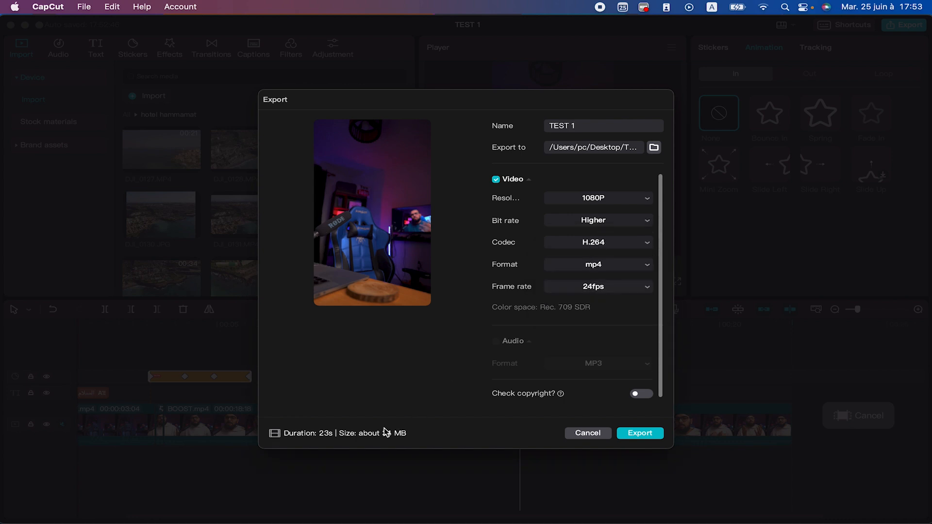
pyautogui.click(602, 222)
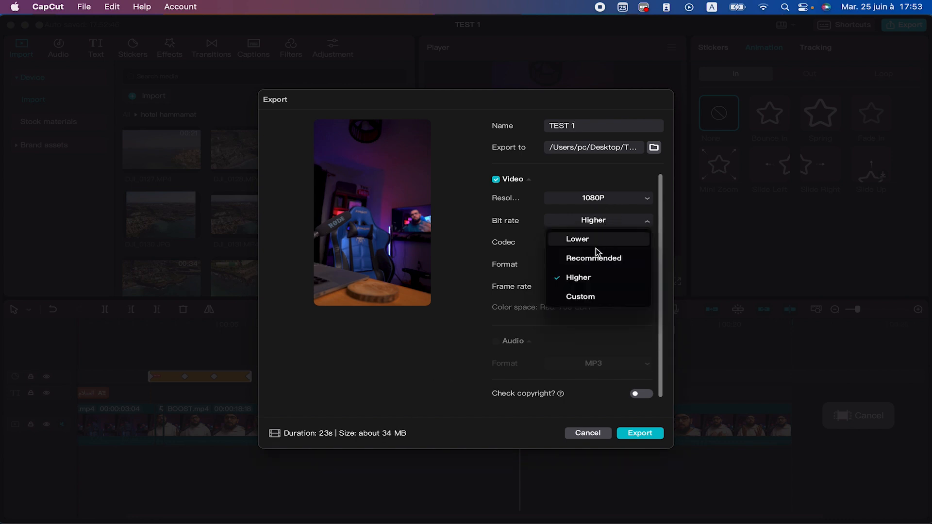
pyautogui.click(590, 256)
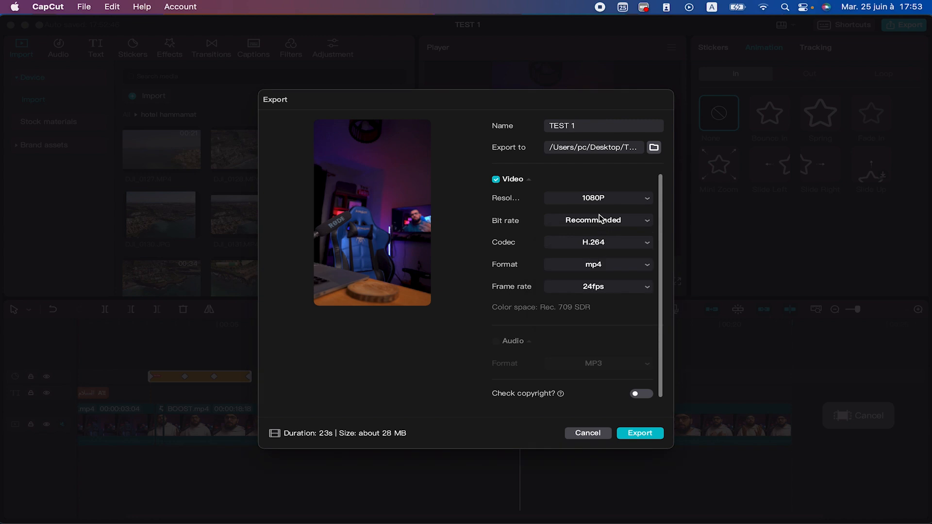
pyautogui.click(600, 221)
pyautogui.click(592, 242)
# Review the codec and format options, keeping H.264 and mp4.
pyautogui.click(582, 242)
pyautogui.click(585, 243)
pyautogui.click(595, 265)
pyautogui.click(595, 264)
# Set the export frame rate to 30fps and check the other frame rate options.
pyautogui.click(581, 288)
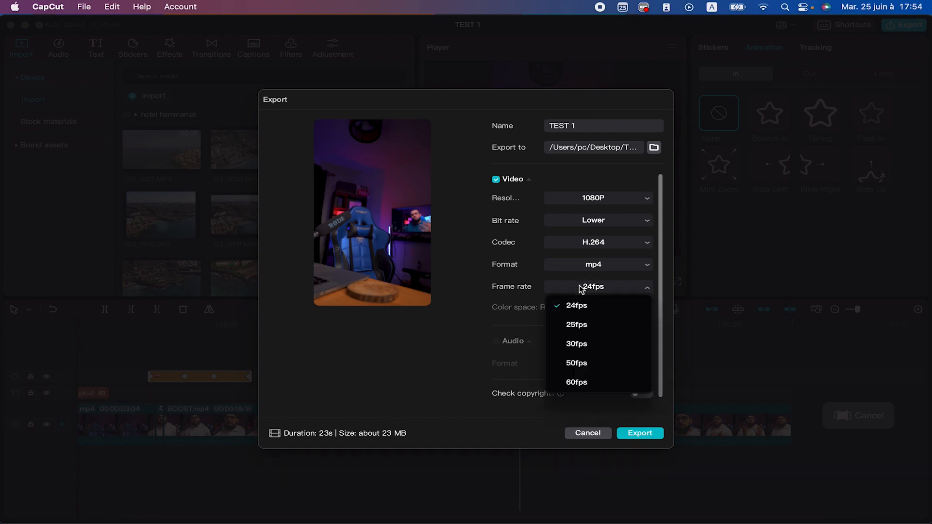
pyautogui.click(582, 344)
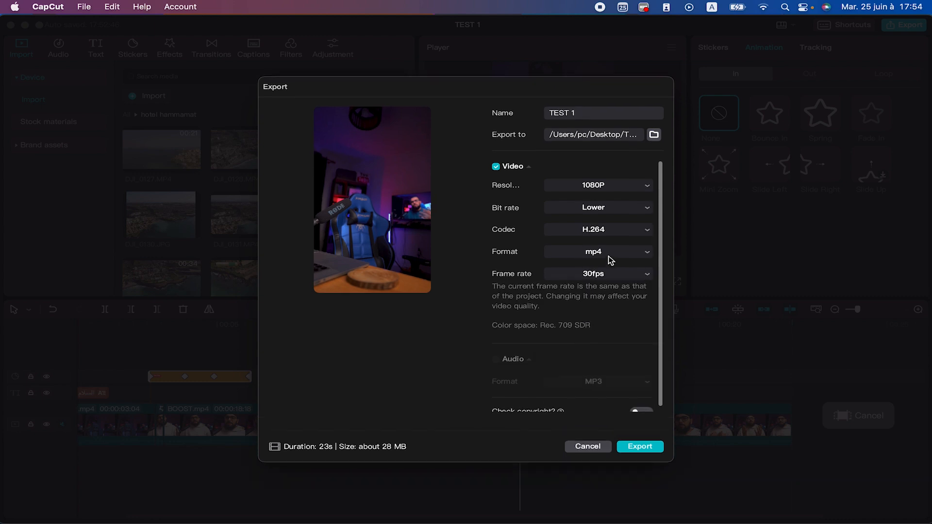
pyautogui.click(596, 271)
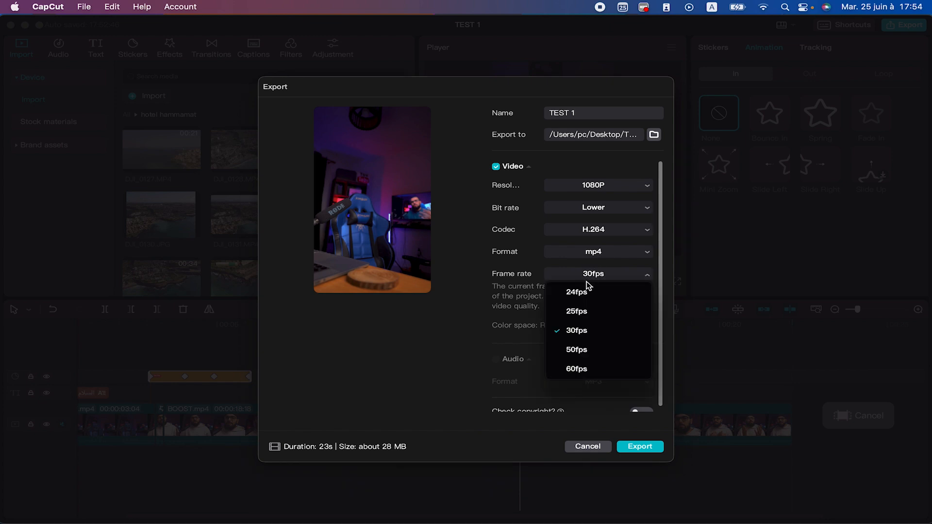
pyautogui.click(524, 347)
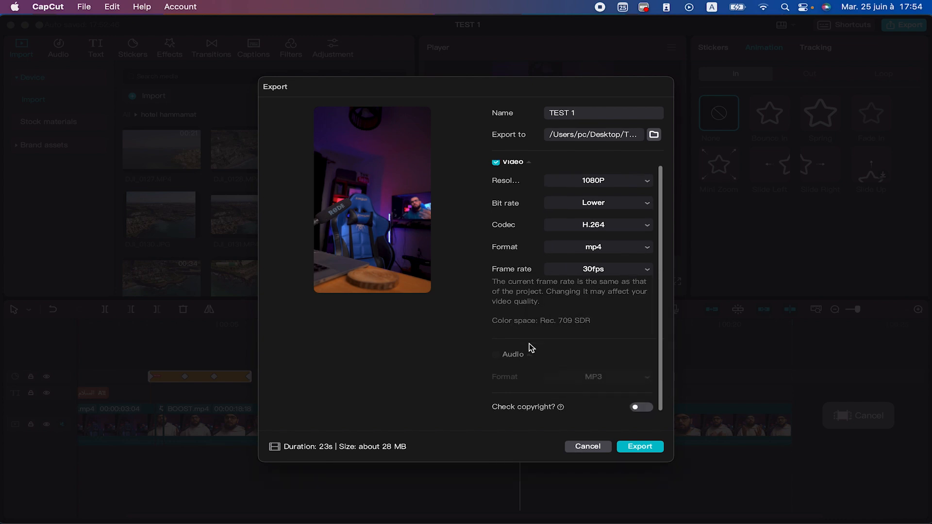
# Export the TEST 1 video with audio-only output left disabled.
pyautogui.click(580, 374)
pyautogui.click(635, 446)
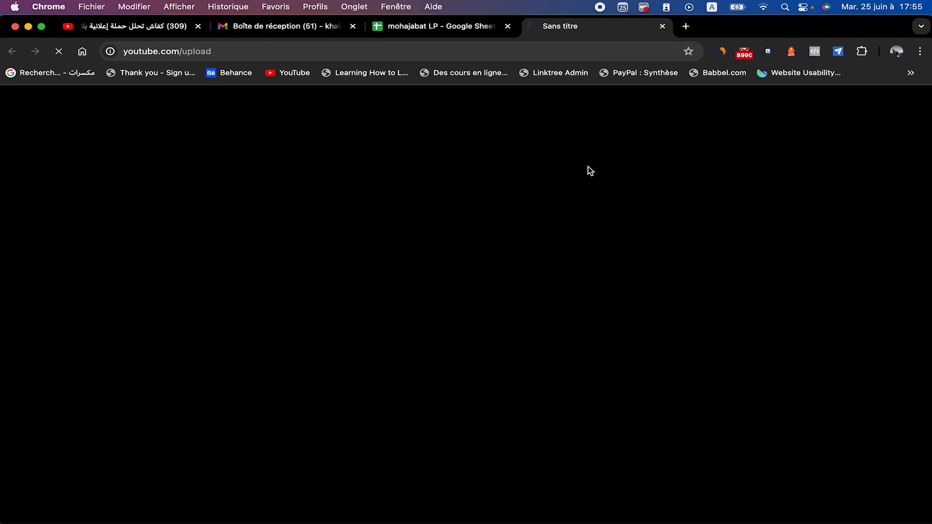
# Close the YouTube upload tab in Chrome, switch back to CapCut and dismiss the export sharing dialog.
pyautogui.click(661, 26)
pyautogui.hotkey('ctrl', 'Up')
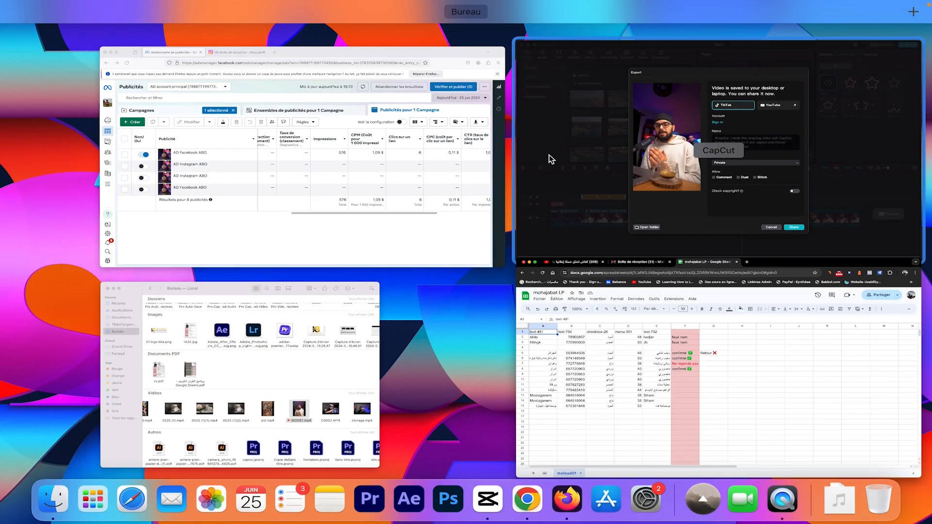
pyautogui.click(549, 158)
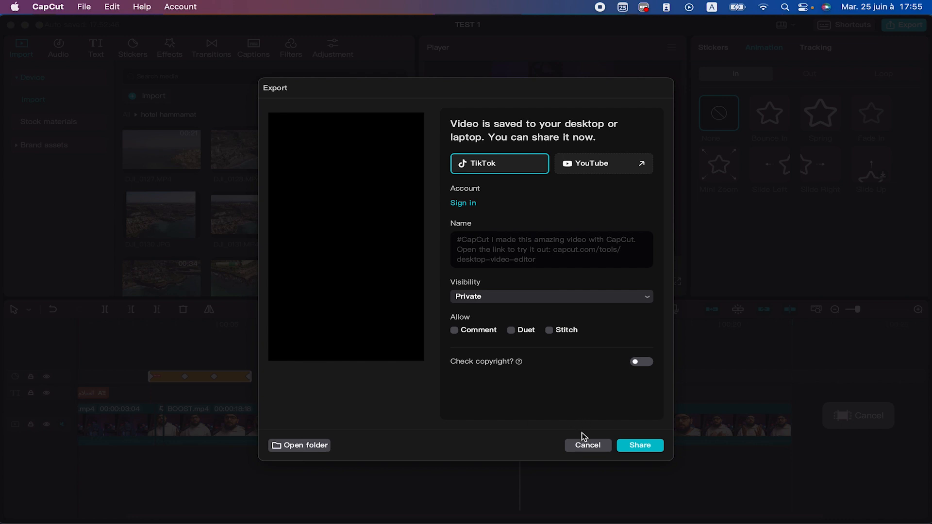
pyautogui.click(584, 445)
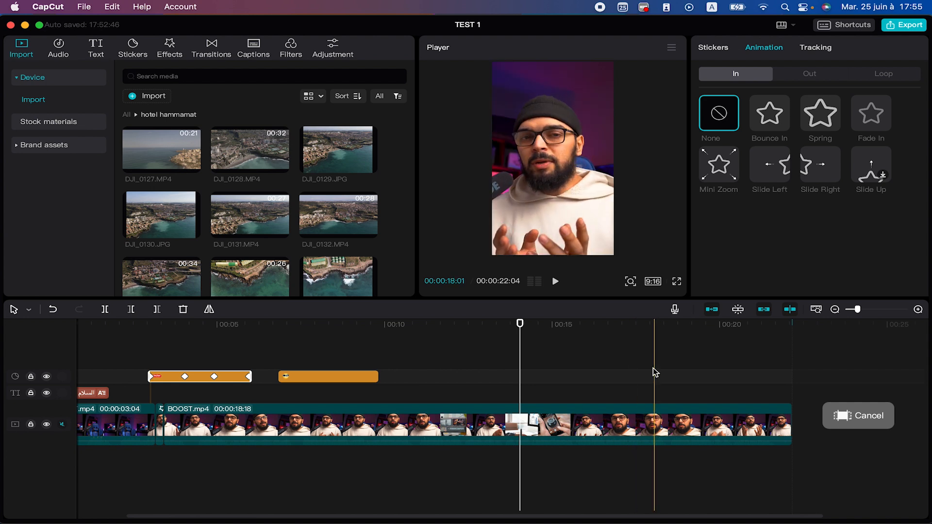
# Compare moving the second sticker with auto snapping on and off, leaving it starting at about 6.5 seconds with snapping on.
pyautogui.click(737, 309)
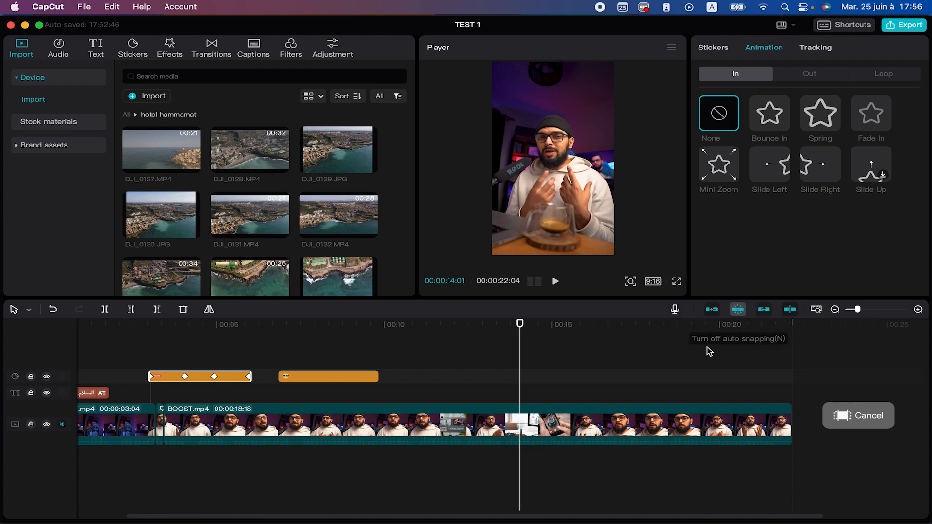
pyautogui.moveTo(336, 376); pyautogui.dragTo(312, 379)
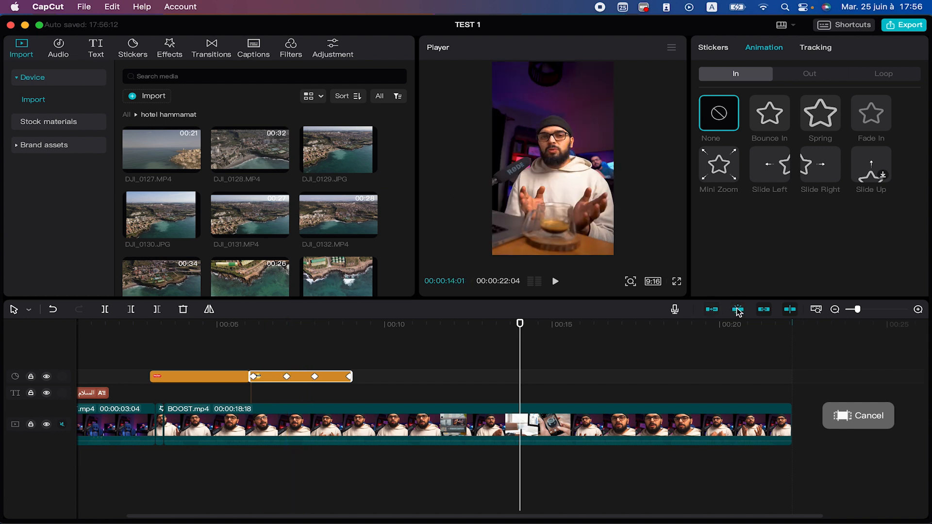
pyautogui.moveTo(302, 377)
pyautogui.mouseDown()
pyautogui.moveTo(358, 376)
pyautogui.moveTo(277, 376)
pyautogui.moveTo(313, 377)
pyautogui.mouseUp()
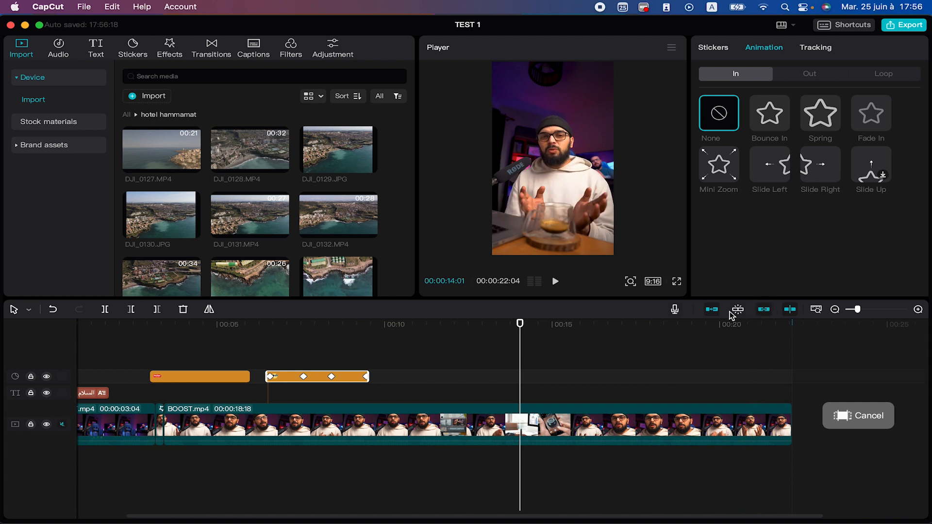
pyautogui.click(738, 310)
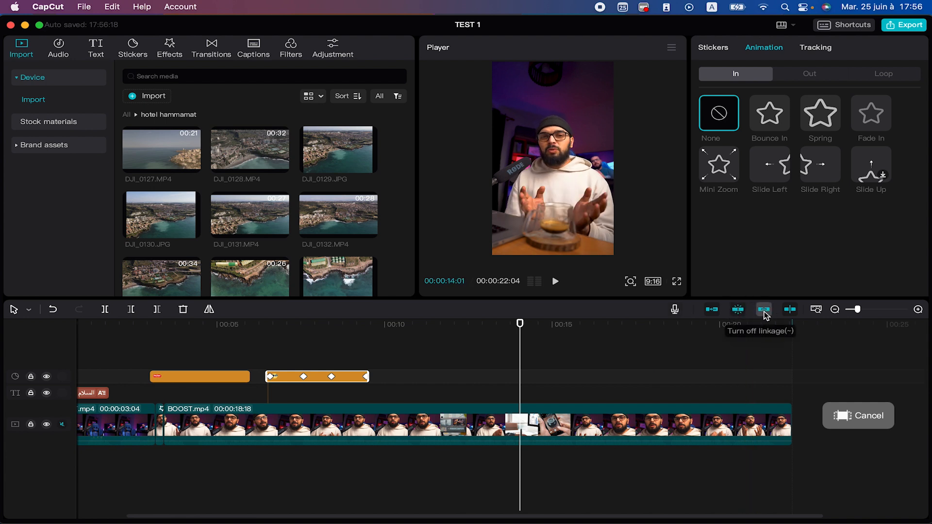
# Turn off the timeline's preview axis, move the playhead to 00:00:15:14, and turn the preview axis back on.
pyautogui.click(790, 309)
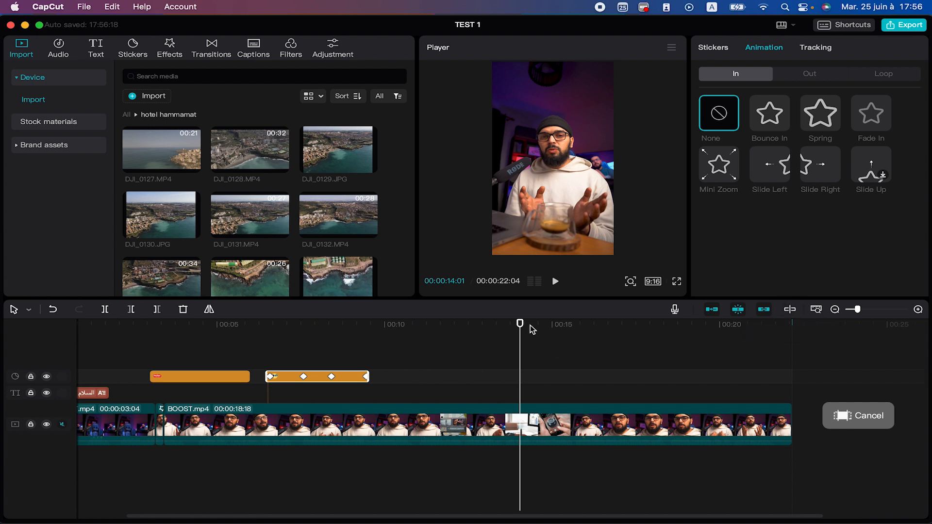
pyautogui.click(518, 326)
pyautogui.moveTo(518, 326); pyautogui.dragTo(571, 336)
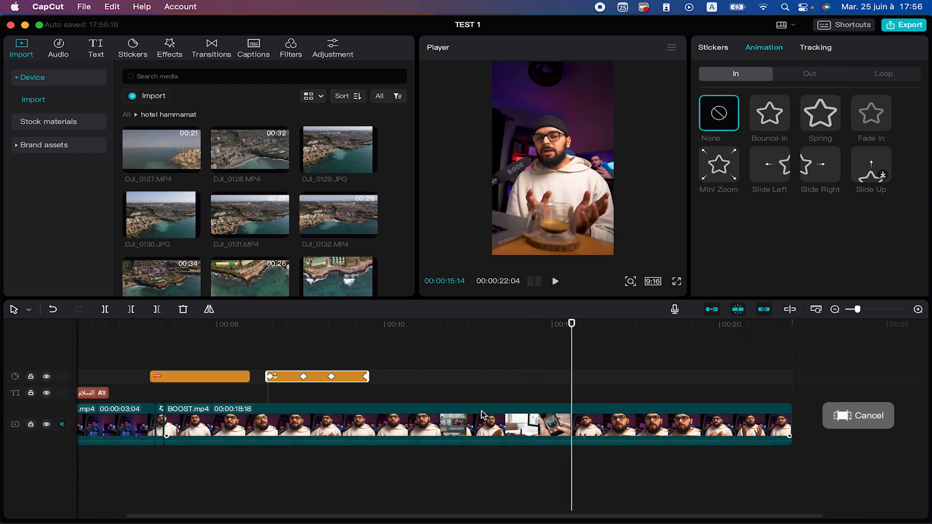
pyautogui.click(789, 309)
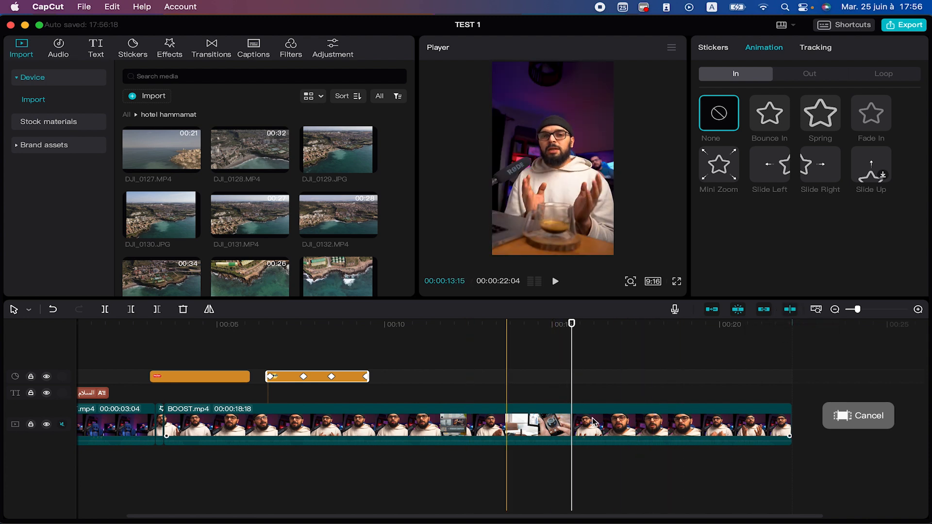
# Adjust the timeline zoom and fit the whole project in the timeline.
pyautogui.moveTo(856, 310); pyautogui.dragTo(862, 312)
pyautogui.click(816, 309)
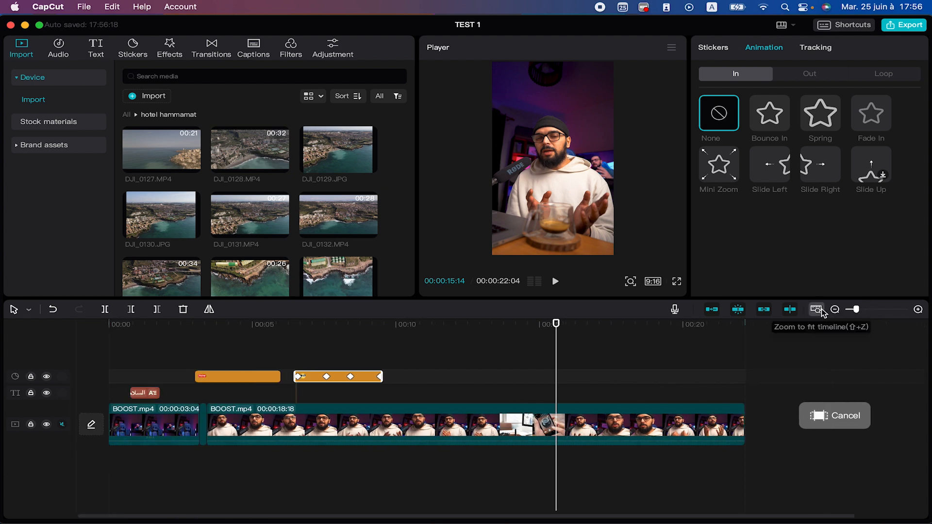